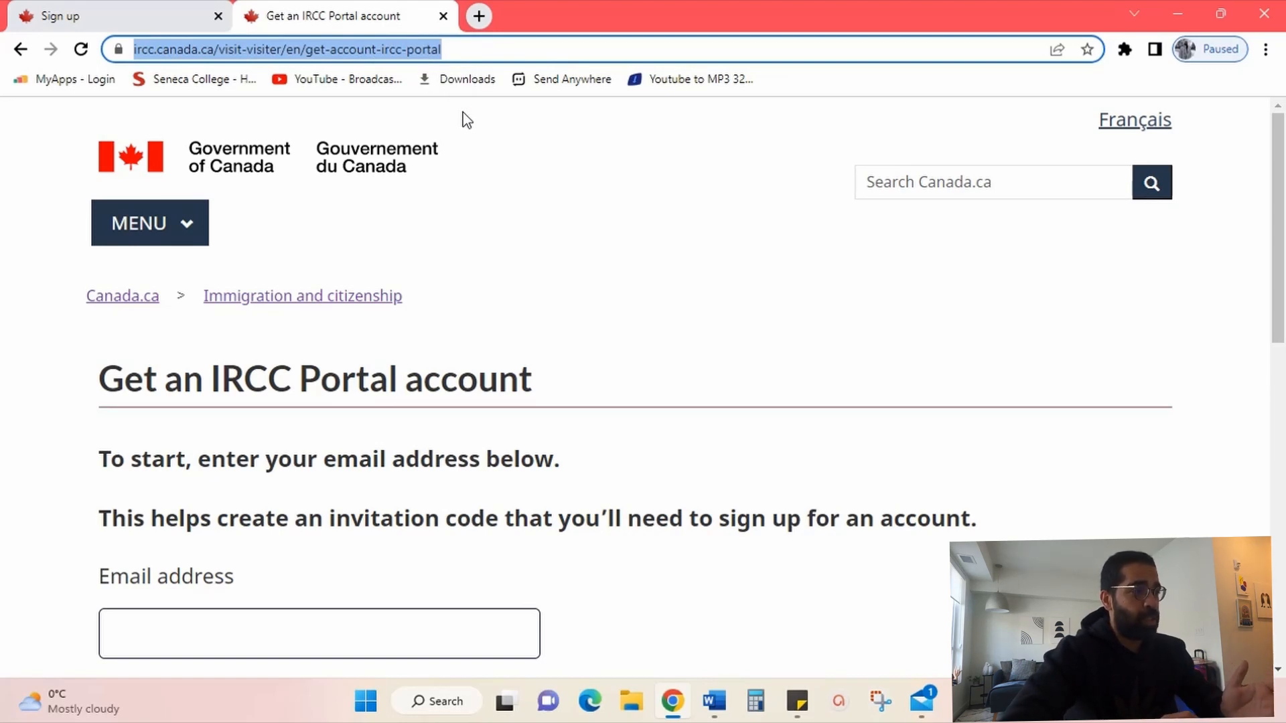
Step: Review the IRCC Portal sign-up page, including its web address and invite code field
{"action": "left_click", "coordinate": [149, 9]}
{"action": "scroll", "coordinate": [549, 320], "scroll_direction": "up", "scroll_amount": 1}
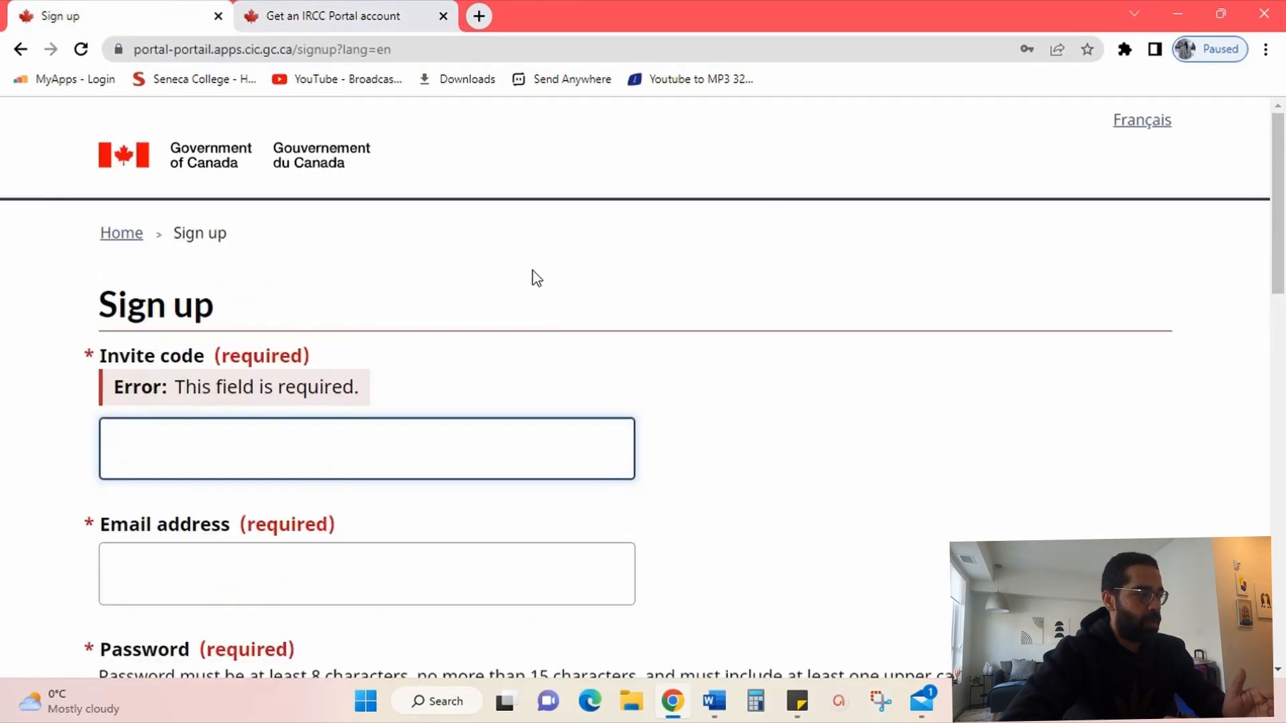
{"action": "left_click", "coordinate": [443, 50]}
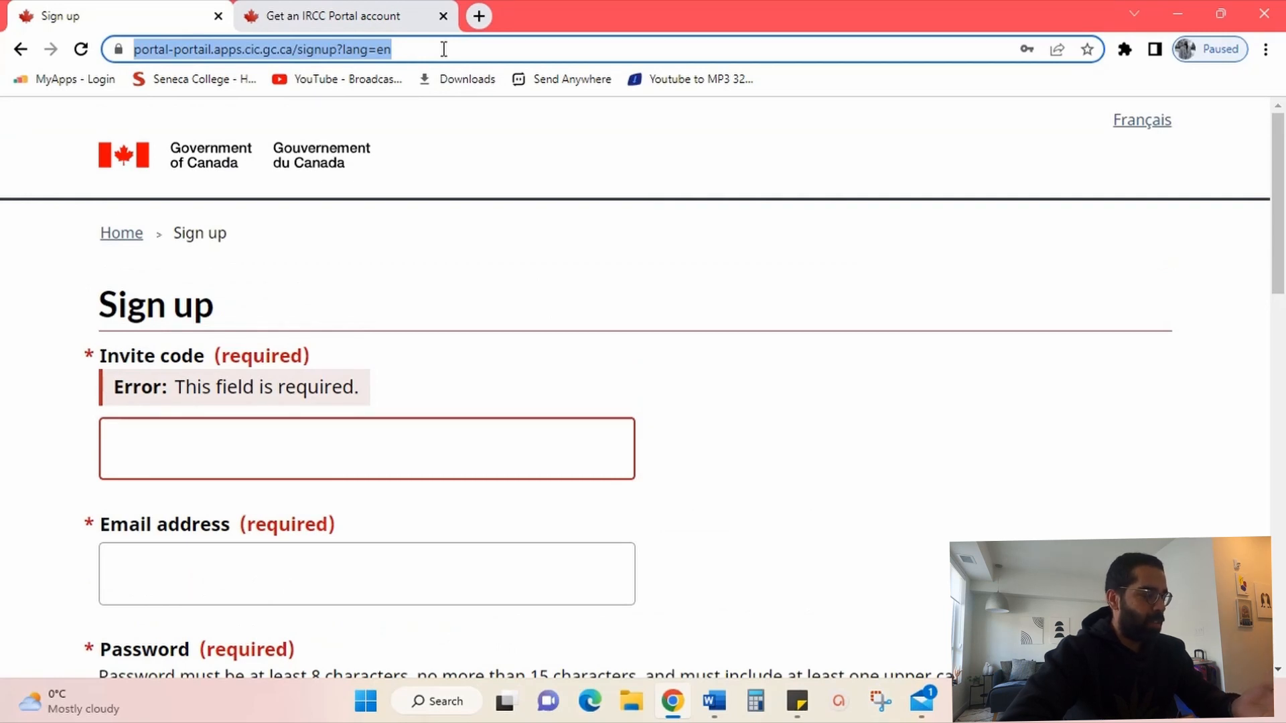
{"action": "scroll", "coordinate": [543, 259], "scroll_direction": "down", "scroll_amount": 3}
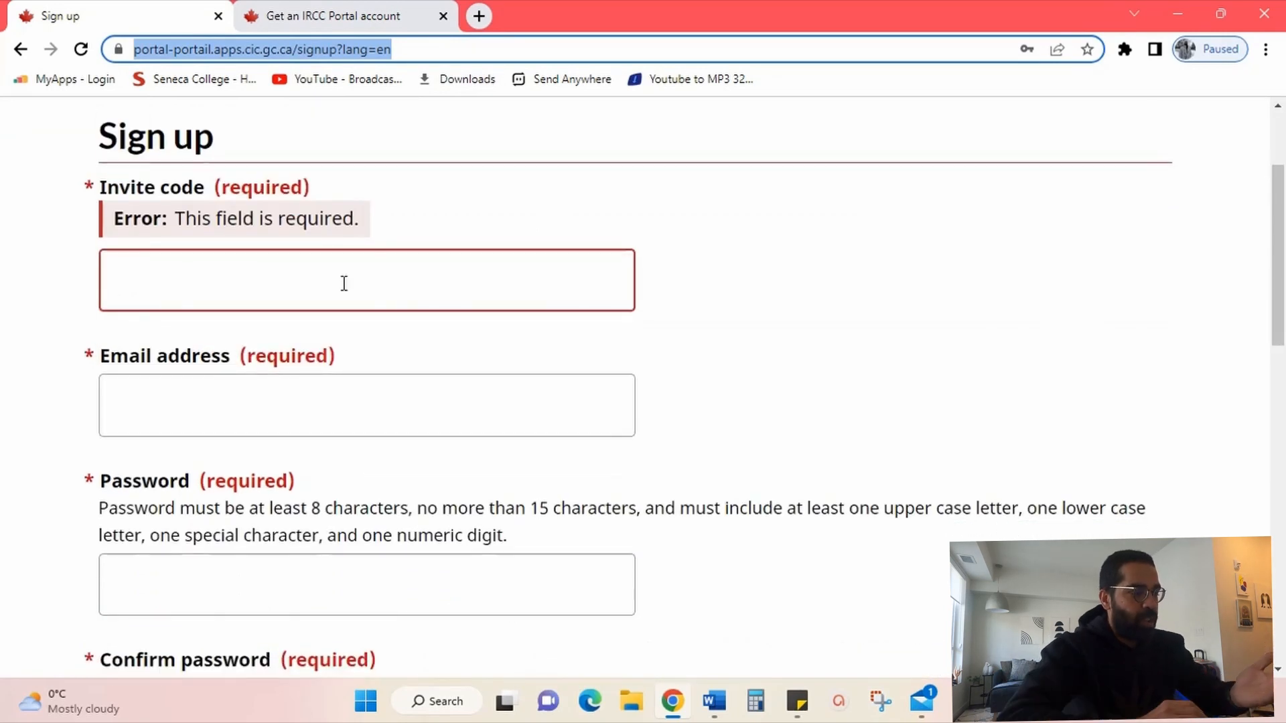
{"action": "left_click", "coordinate": [245, 282]}
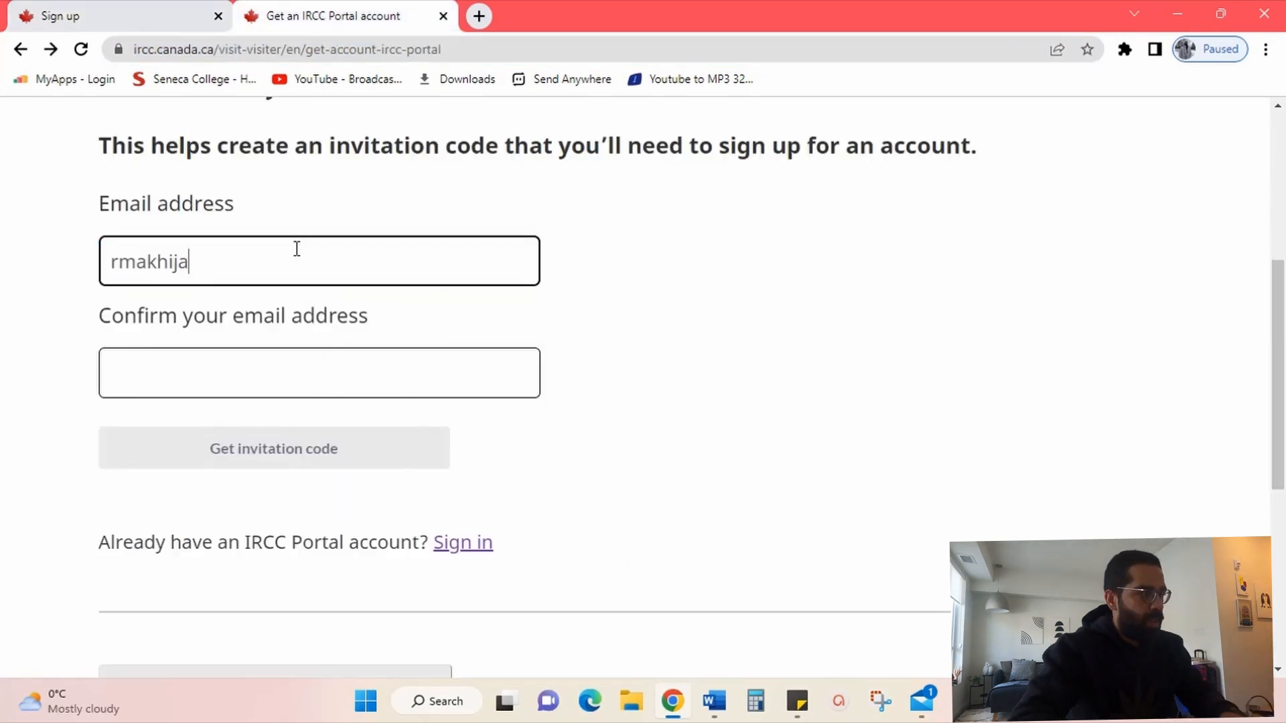
Step: Enter the applicant's email address on the Get an IRCC Portal account page and repeat it in the confirmation field
{"action": "left_click", "coordinate": [297, 248]}
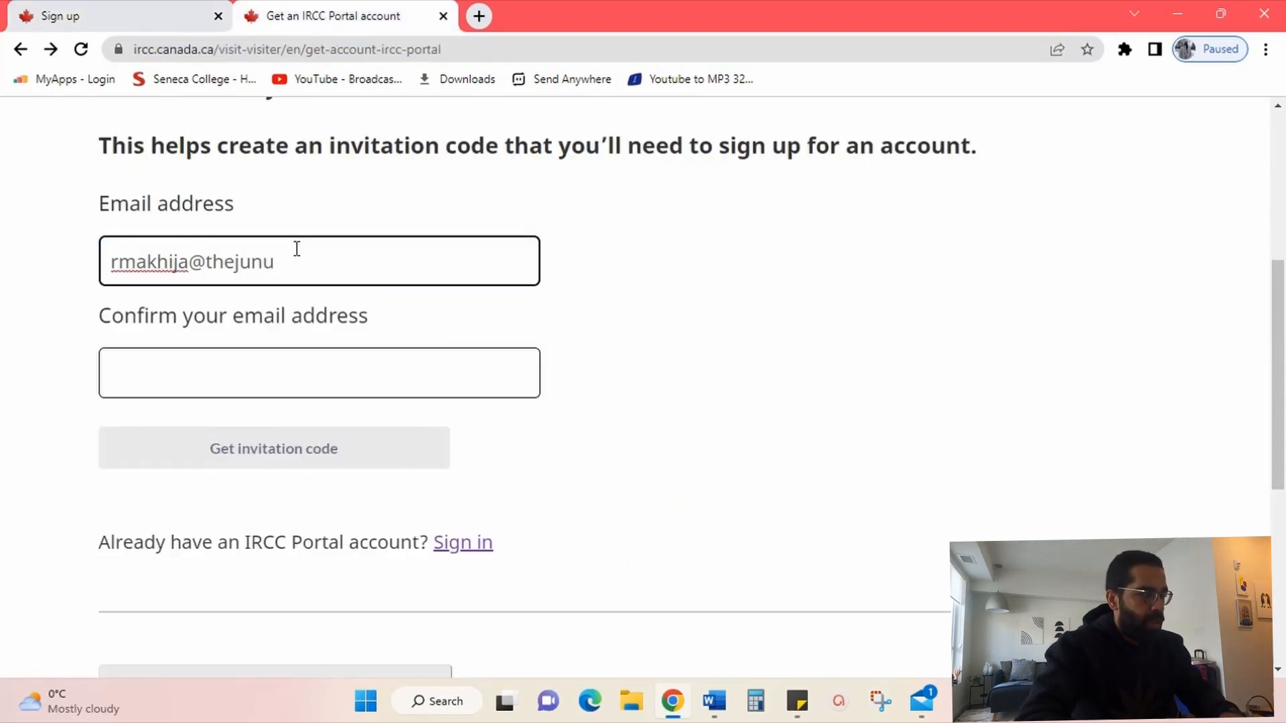
{"action": "key", "text": "Tab"}
{"action": "key", "text": "shift+Tab"}
{"action": "key", "text": "Tab"}
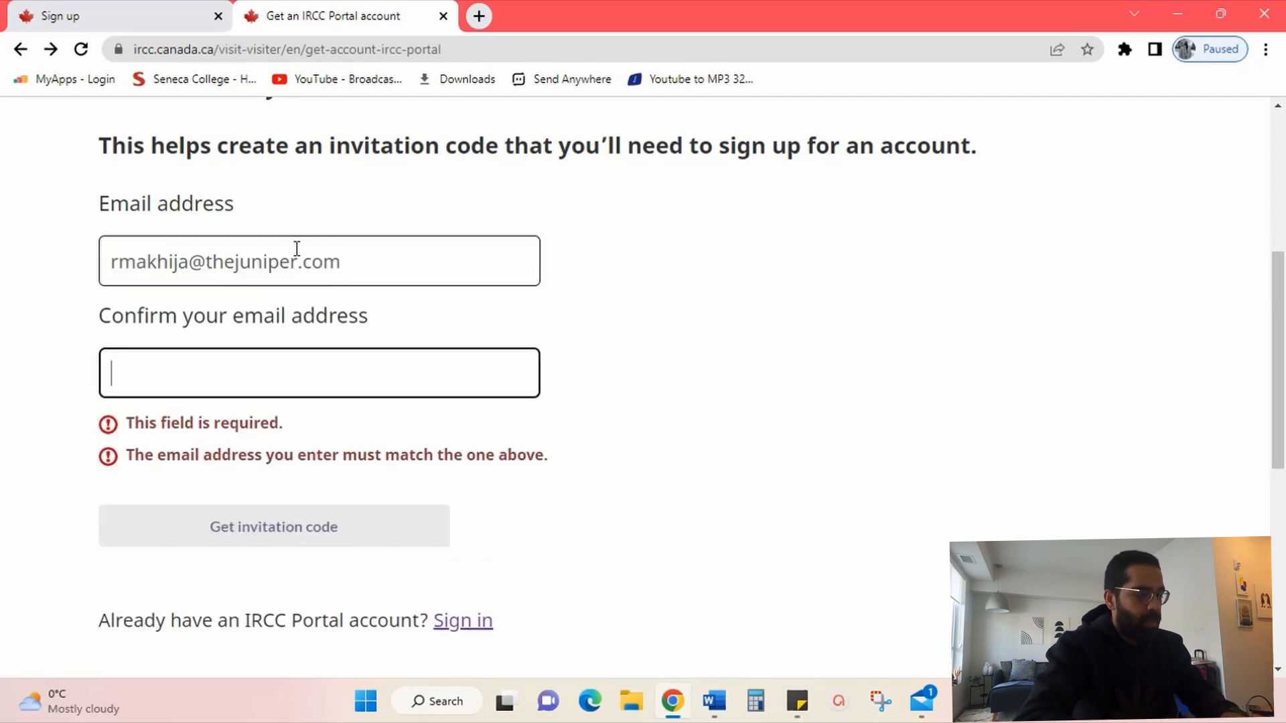
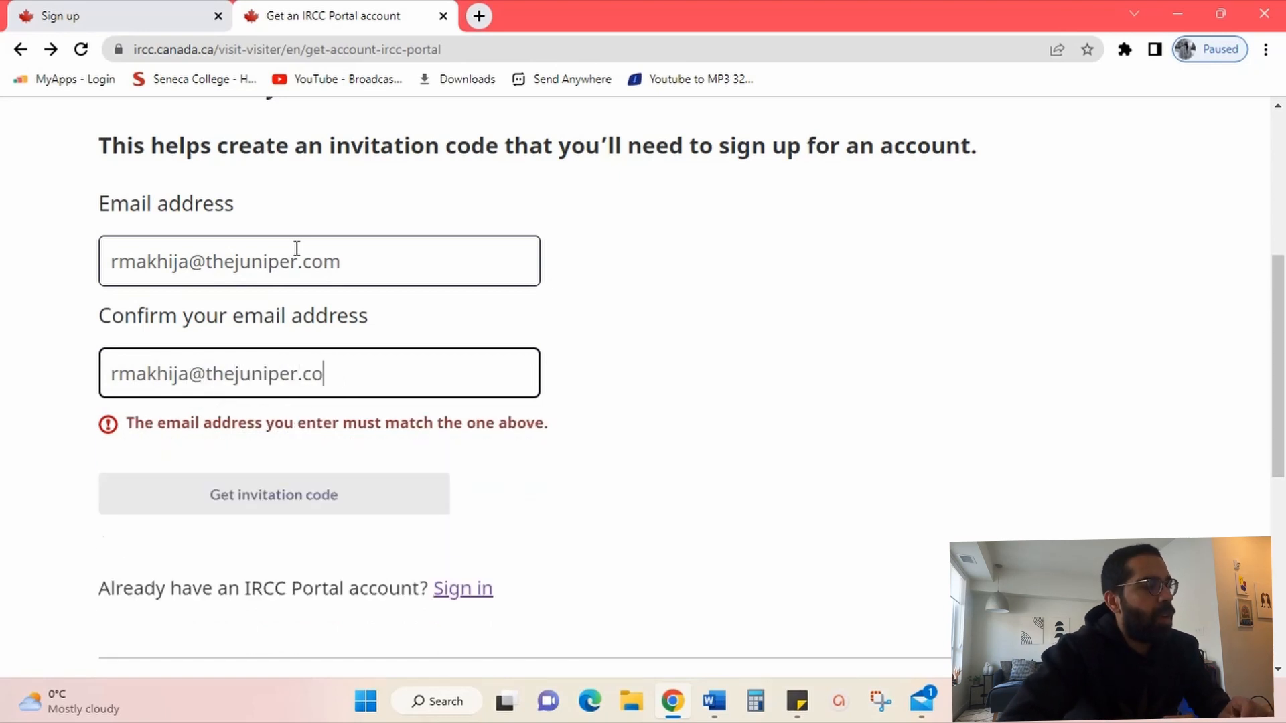
Step: Request the IRCC Portal invitation code and copy it to the clipboard
{"action": "left_click", "coordinate": [258, 477]}
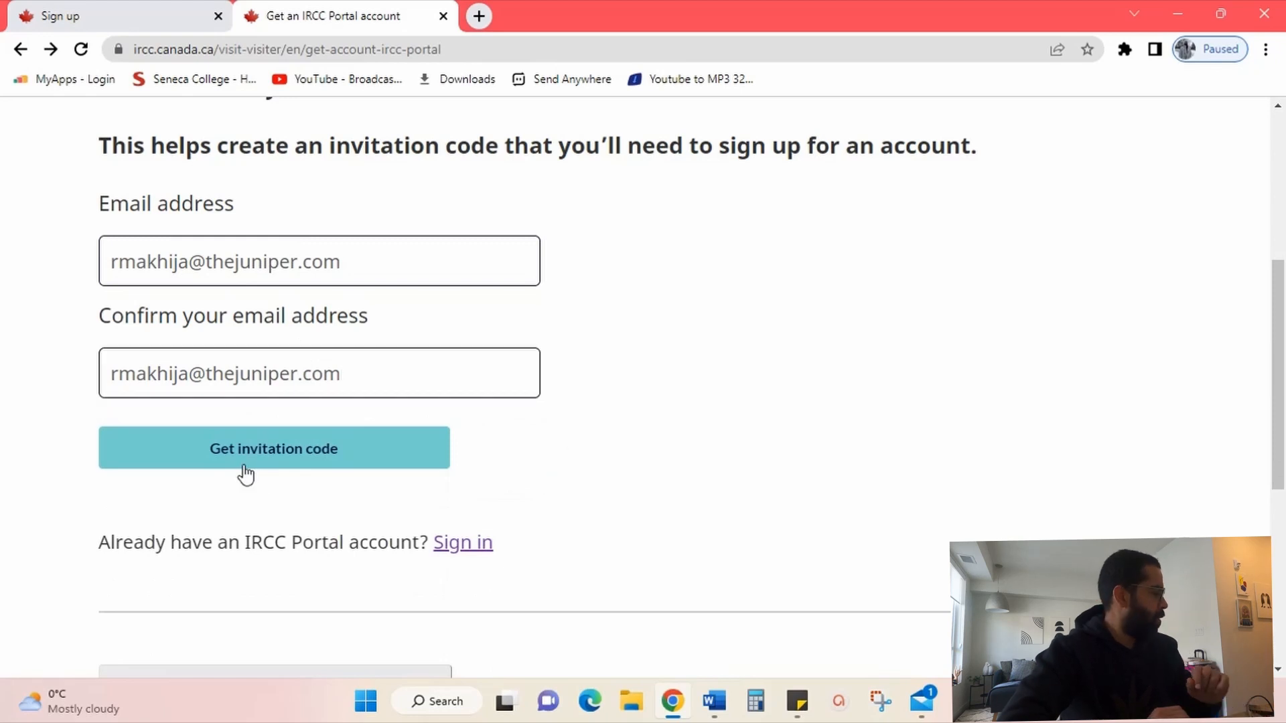
{"action": "left_click", "coordinate": [244, 467]}
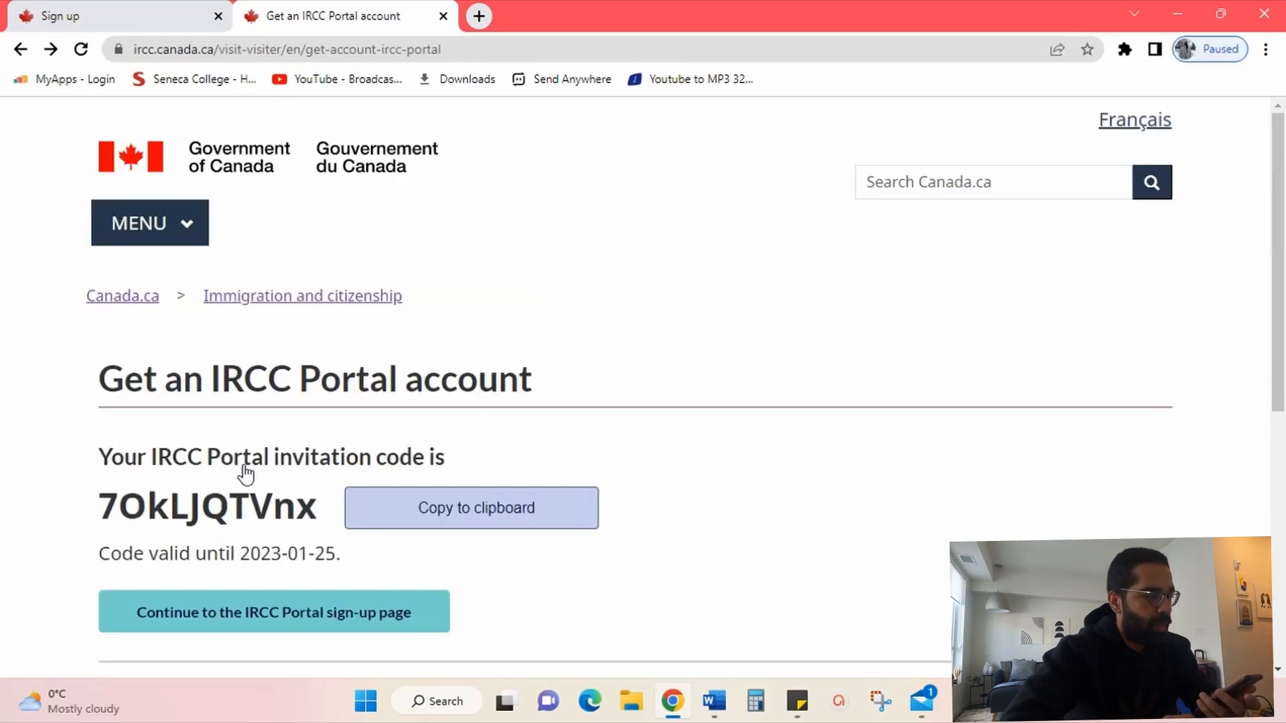
{"action": "left_click", "coordinate": [476, 518]}
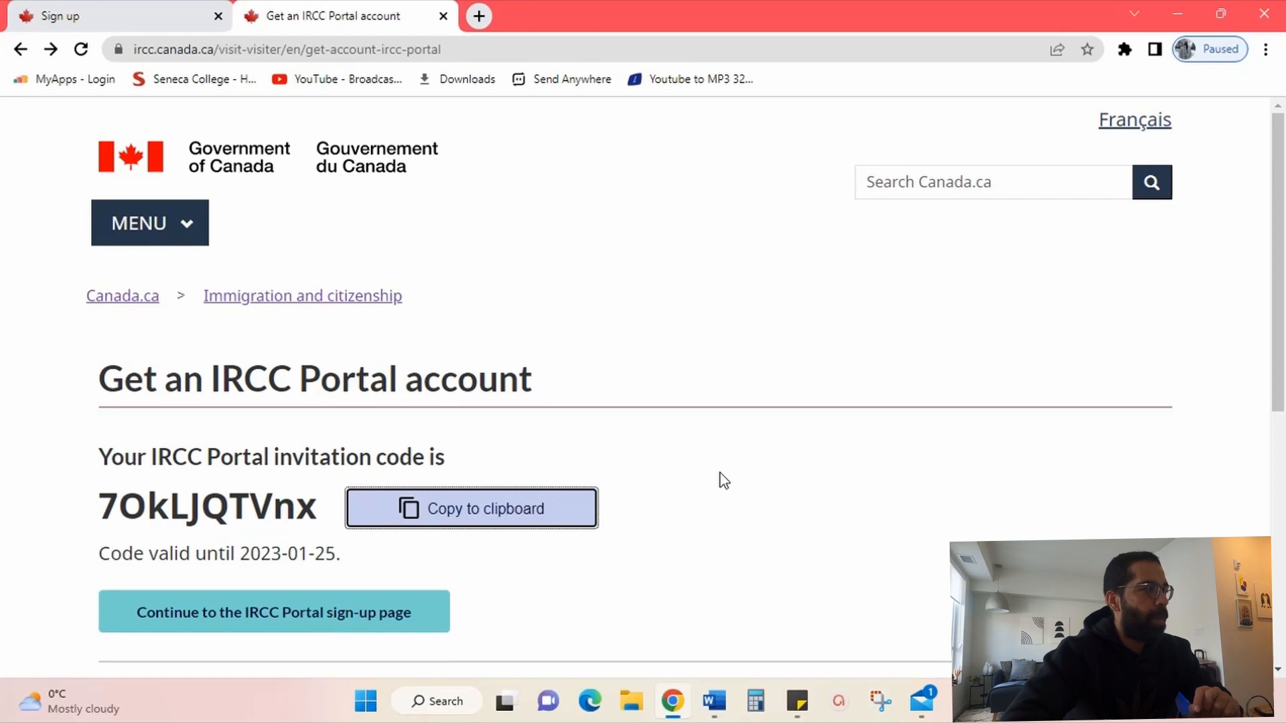
Step: Paste the copied invitation code into the sign-up form's Invite code field
{"action": "left_click", "coordinate": [134, 9]}
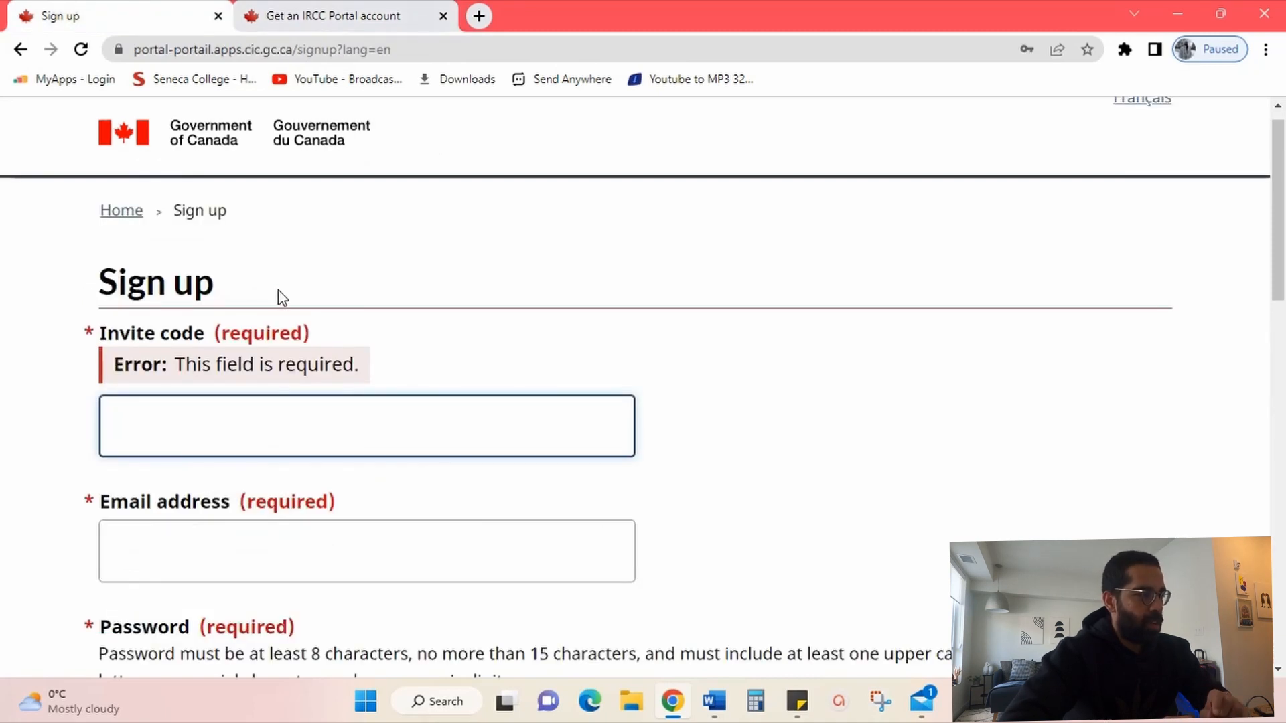
{"action": "left_click", "coordinate": [217, 424]}
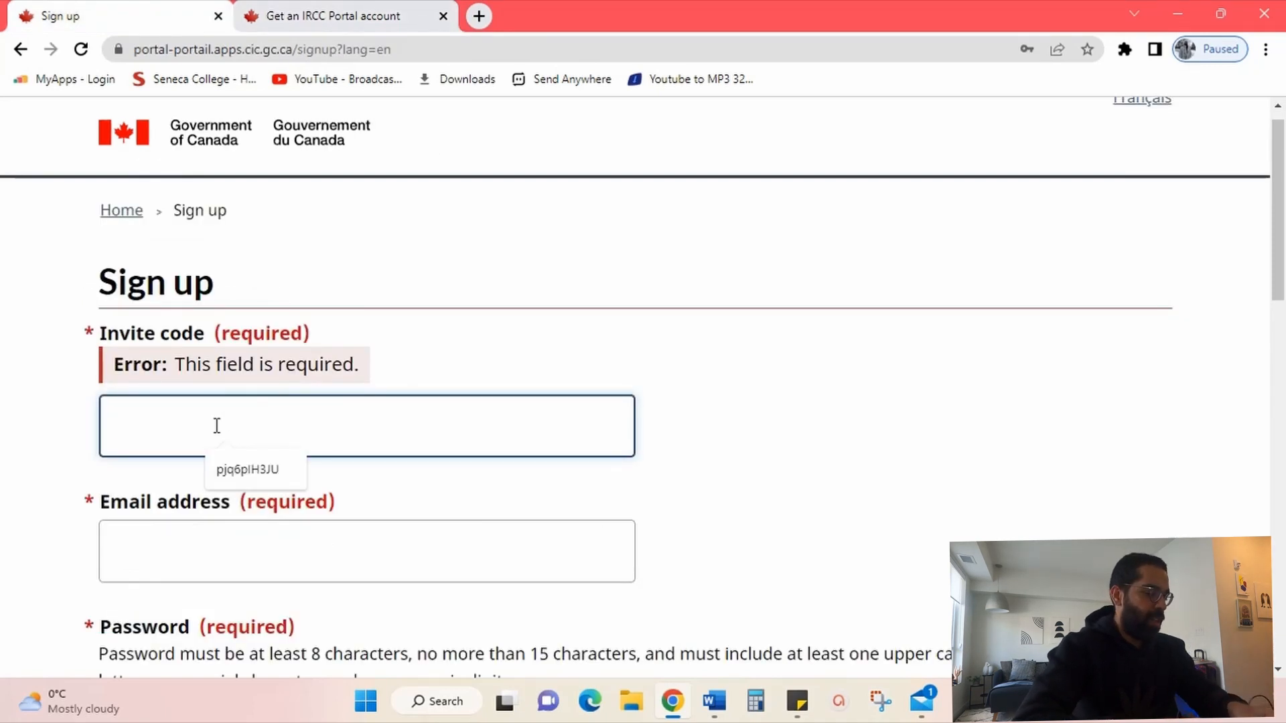
{"action": "key", "text": "ctrl+v"}
{"action": "scroll", "coordinate": [217, 425], "scroll_direction": "down", "scroll_amount": 2}
Step: Fill in the applicant's email address on the sign-up form
{"action": "left_click", "coordinate": [287, 413]}
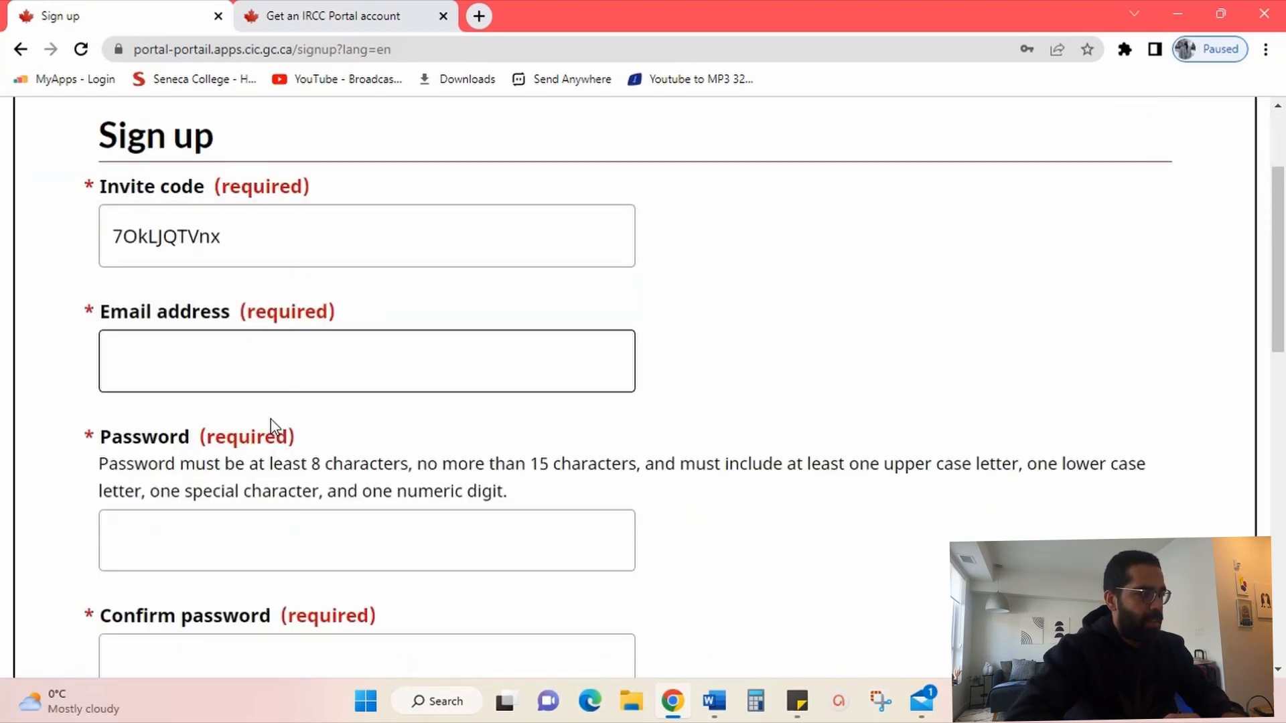
{"action": "left_click", "coordinate": [189, 350]}
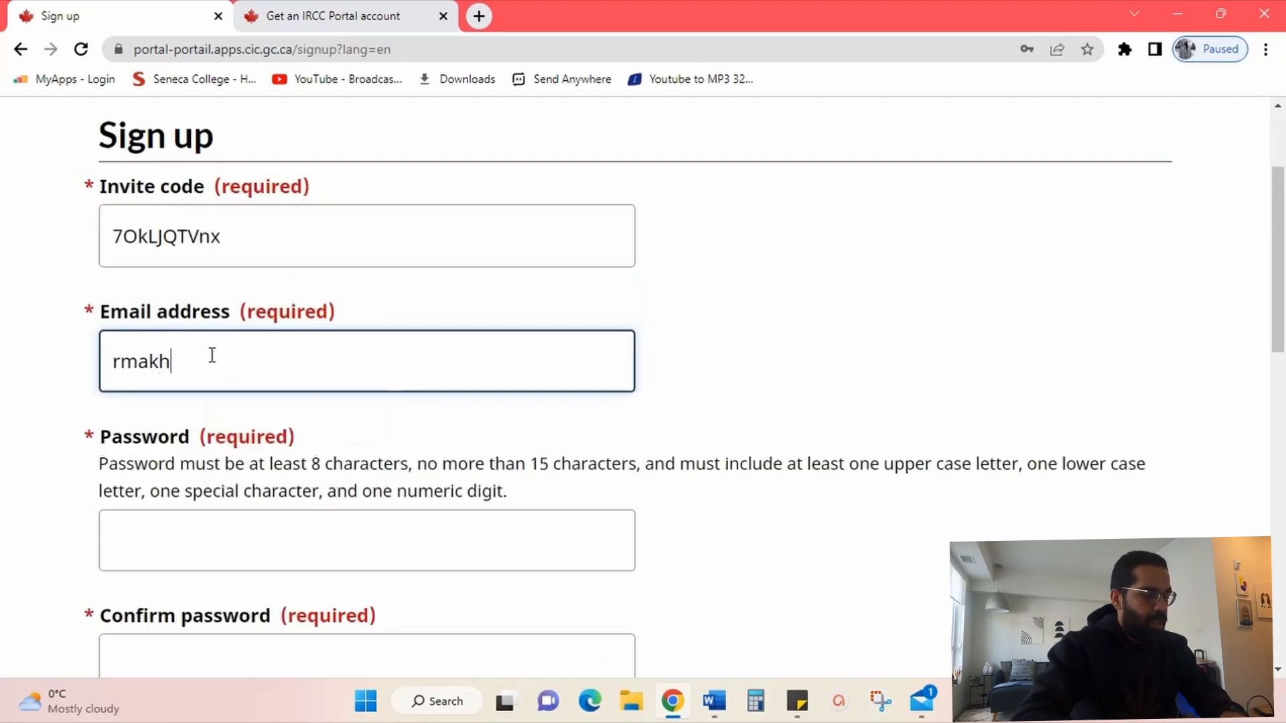
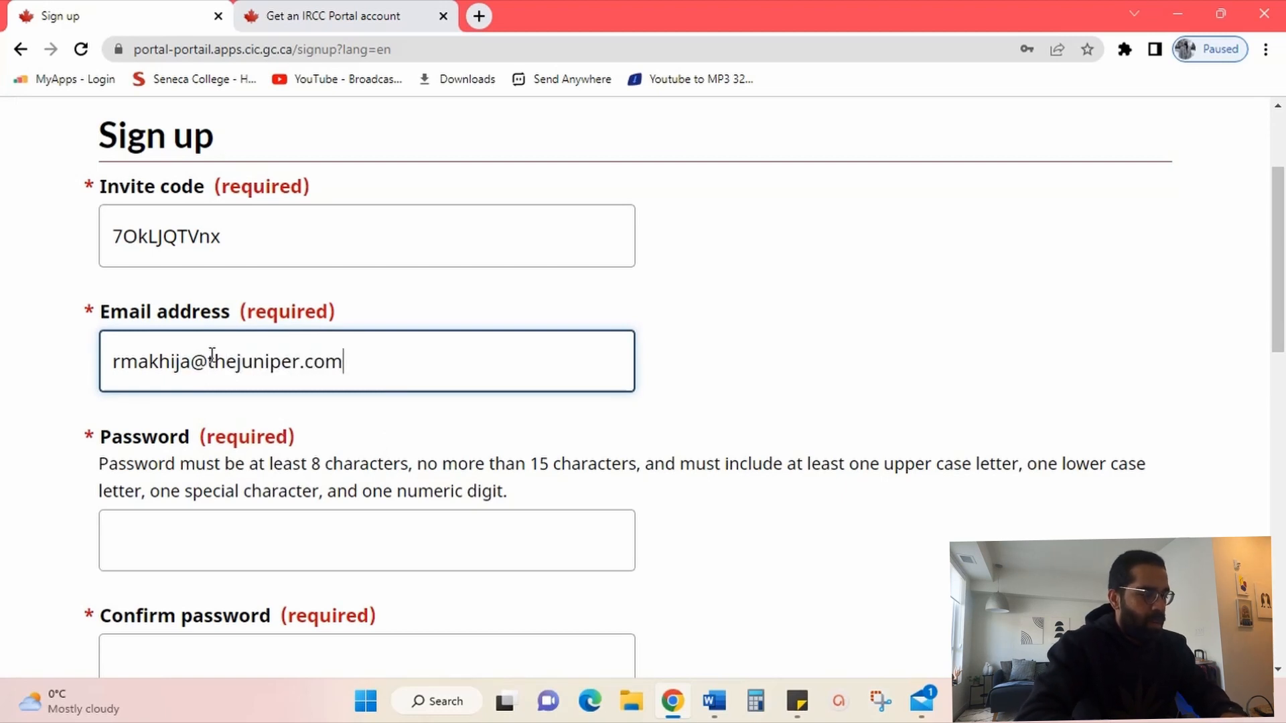
{"action": "key", "text": "Tab"}
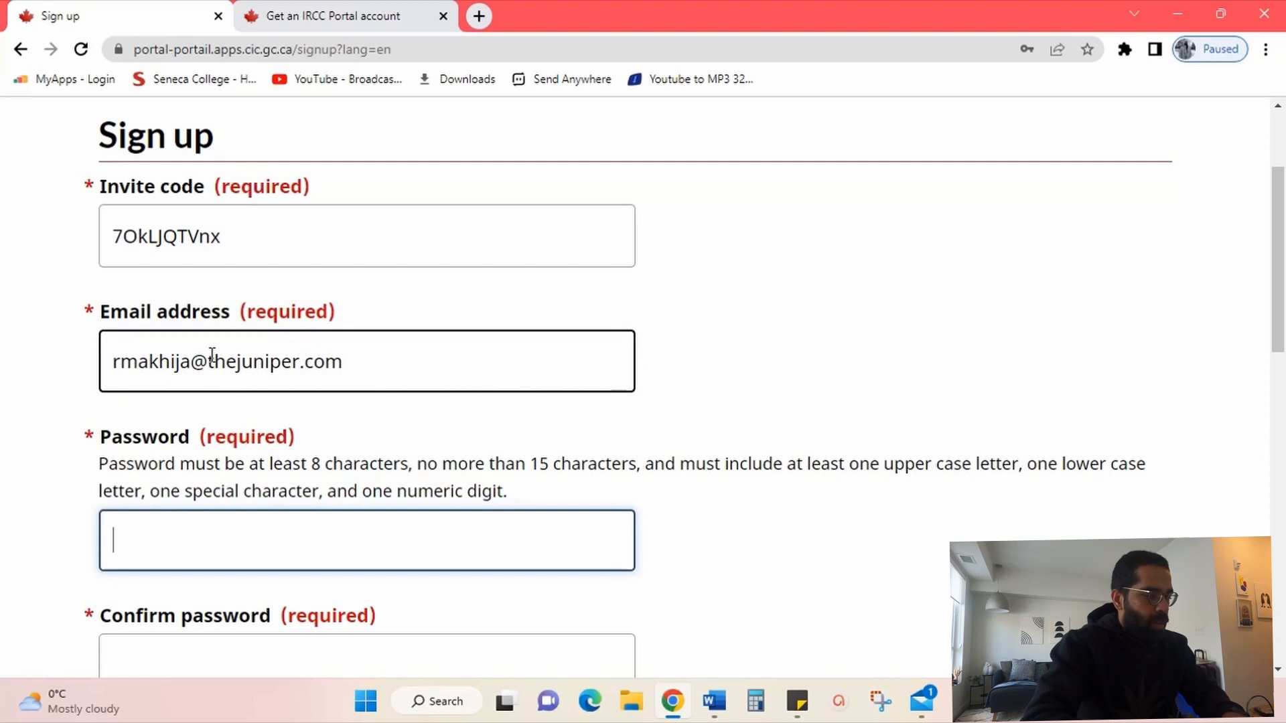
Step: Try to set an account password and repeat it in the Confirm password field
{"action": "type", "text": "•••••"}
{"action": "key", "text": "Tab"}
{"action": "type", "text": "•••"}
{"action": "key", "text": "Tab"}
{"action": "left_click_drag", "start_coordinate": [250, 270], "coordinate": [2, 255]}
{"action": "type", "text": "•••"}
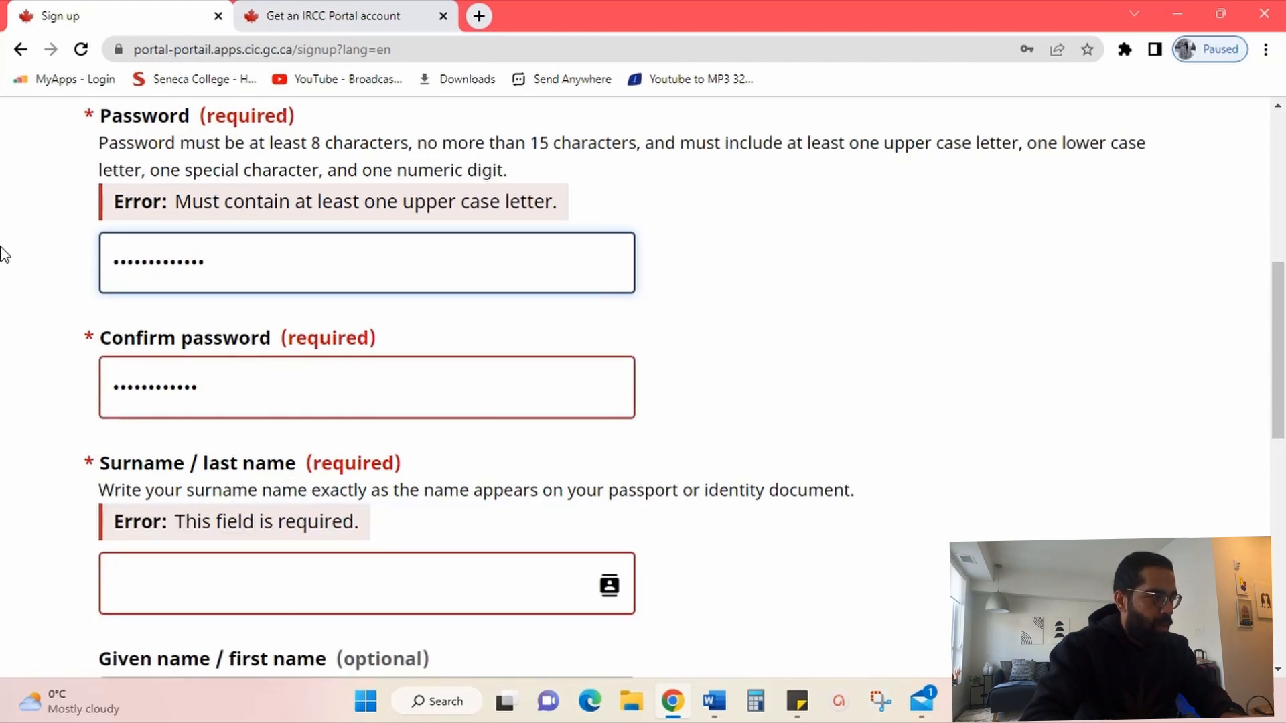
Step: Replace the account password with one that meets the requirements and re-enter it in the Confirm password field
{"action": "key", "text": "ctrl+a"}
{"action": "key", "text": "BackSpace"}
{"action": "type", "text": "••••"}
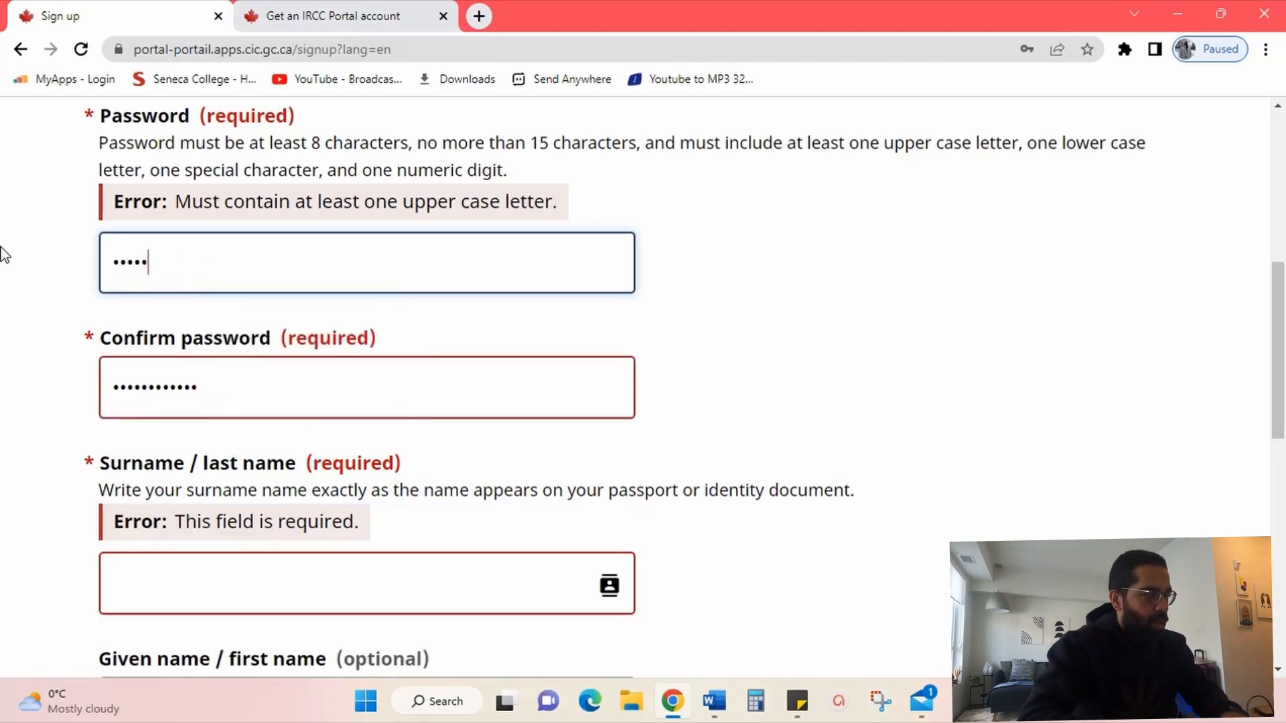
{"action": "key", "text": "Tab"}
{"action": "type", "text": "•••••••••••"}
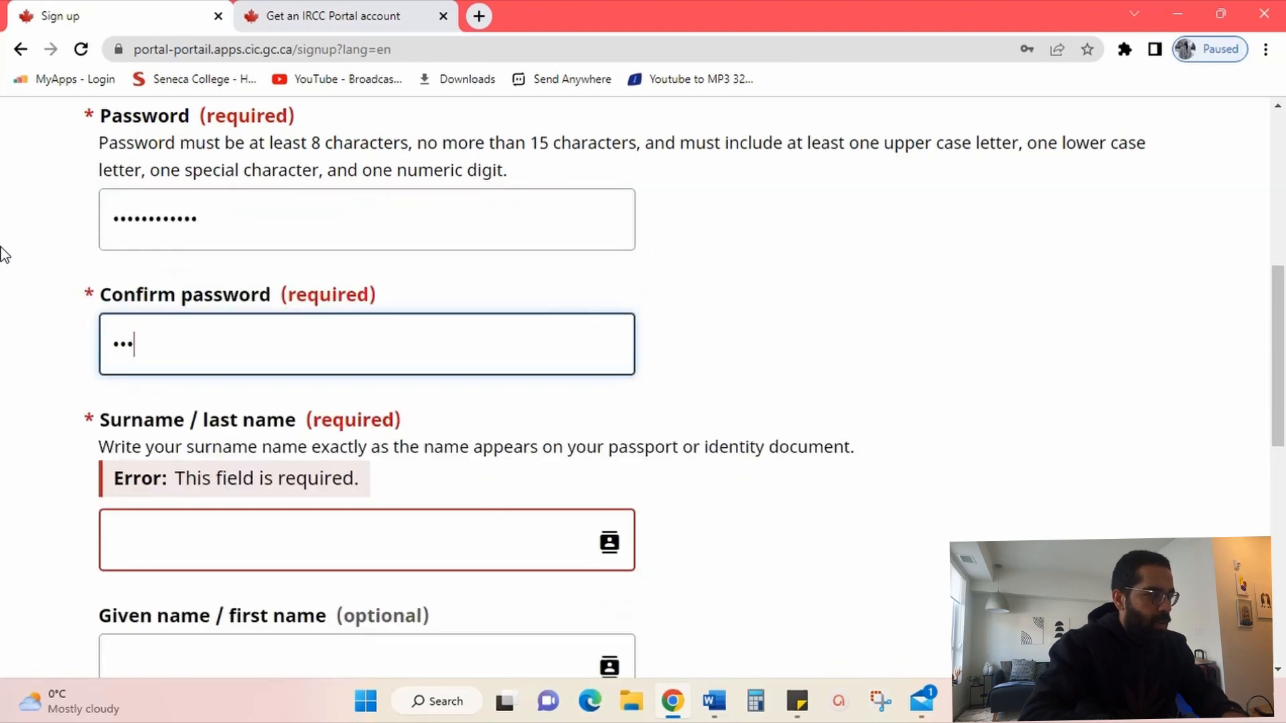
{"action": "key", "text": "Tab"}
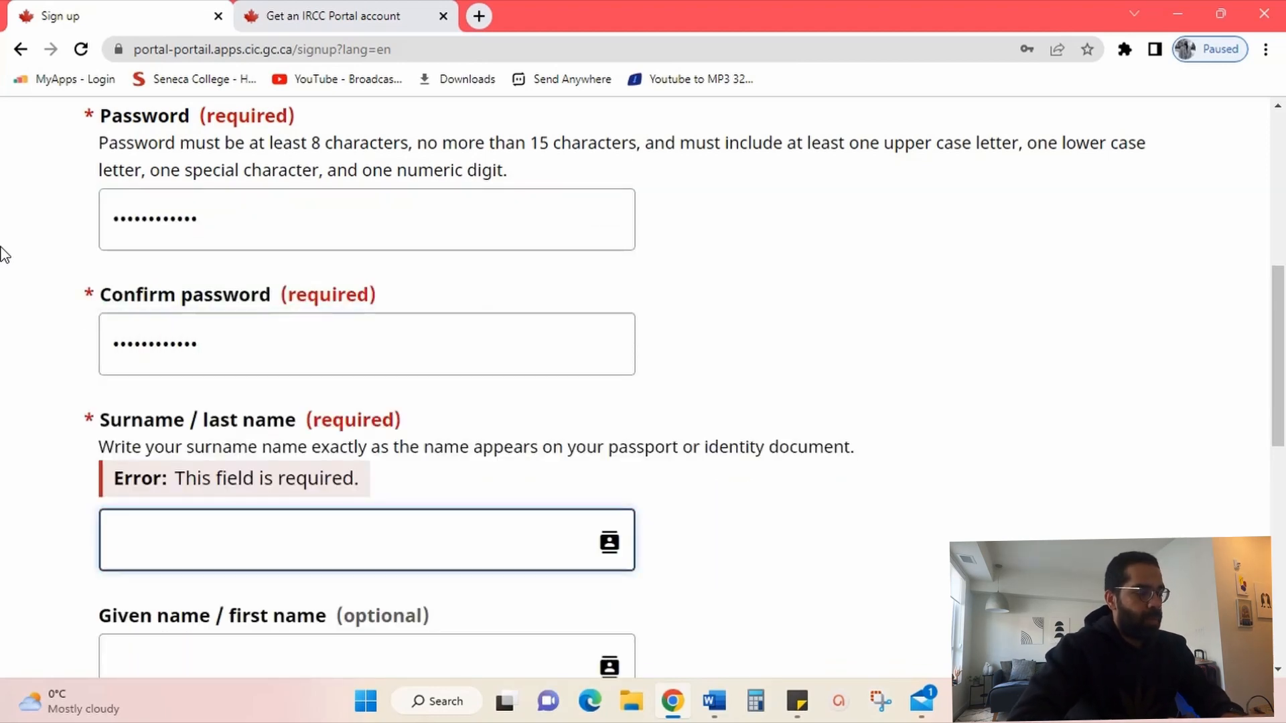
Step: Fill in the applicant's surname and given name on the sign-up form
{"action": "scroll", "coordinate": [295, 373], "scroll_direction": "down", "scroll_amount": 3}
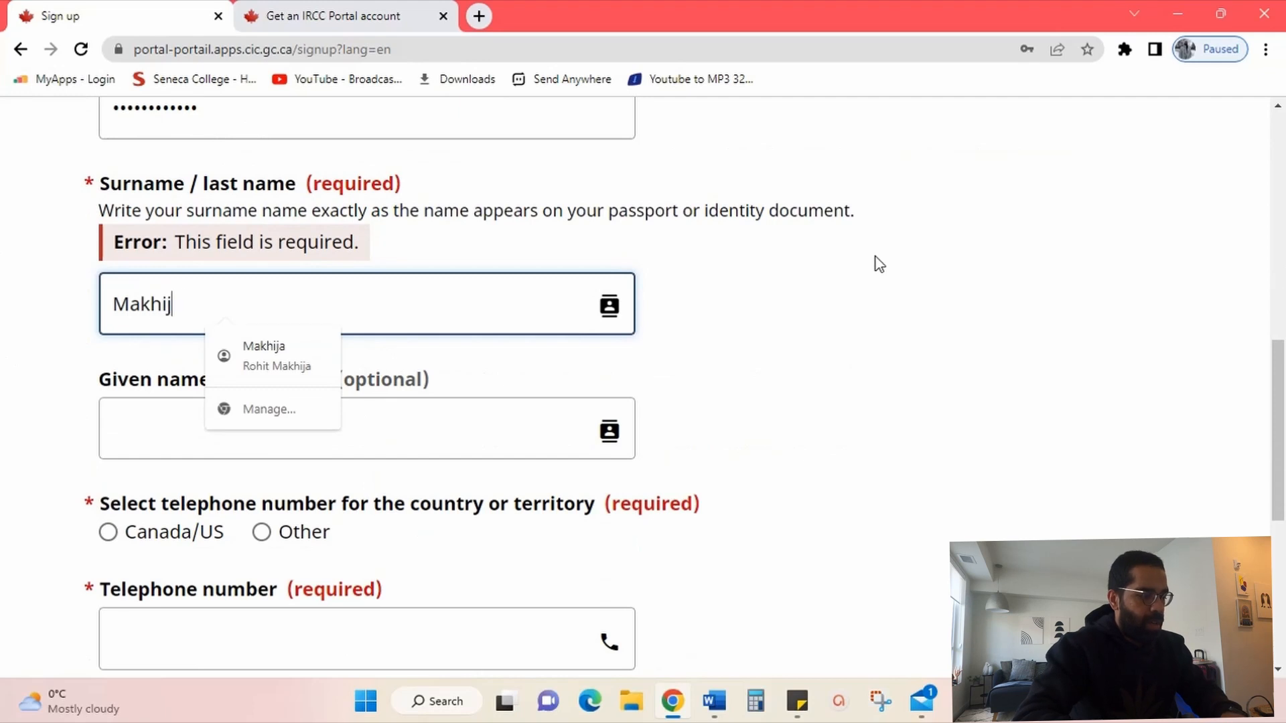
{"action": "key", "text": "Tab"}
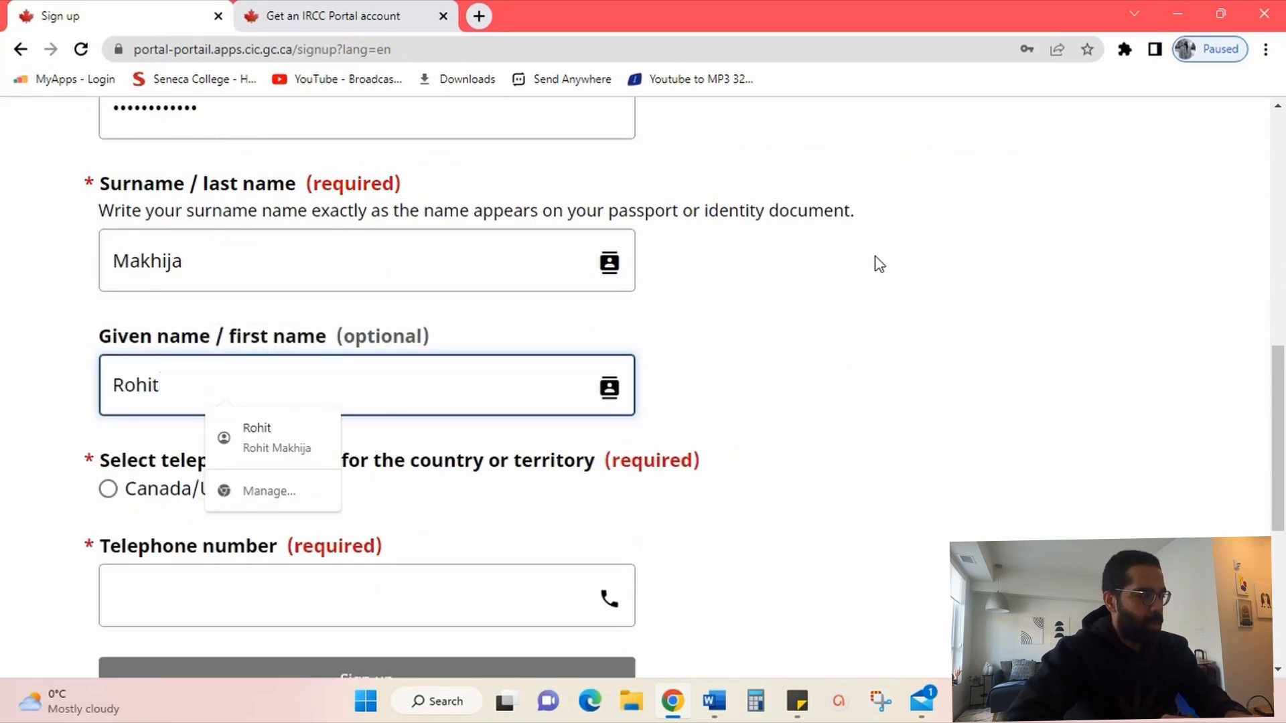
{"action": "left_click", "coordinate": [931, 408]}
Step: Choose Canada/US as the telephone country, fill in the applicant's phone number and submit the sign-up form
{"action": "scroll", "coordinate": [929, 406], "scroll_direction": "down", "scroll_amount": 3}
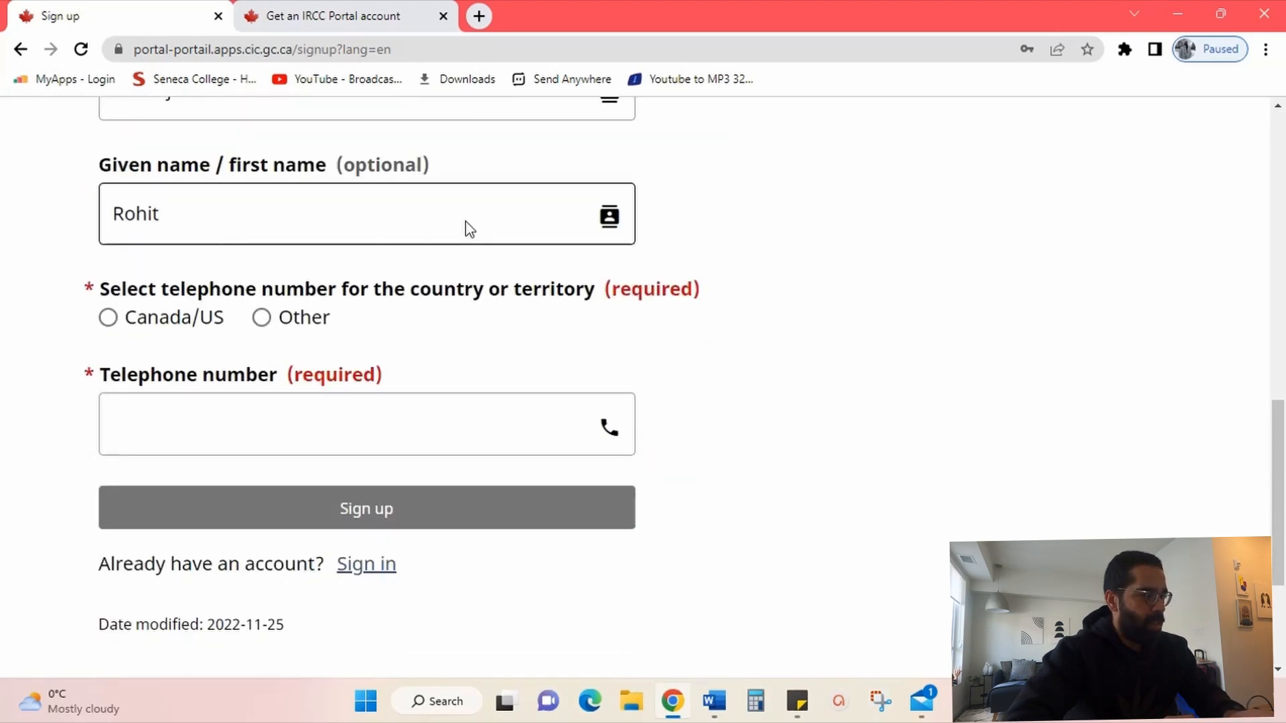
{"action": "left_click", "coordinate": [108, 317]}
{"action": "left_click", "coordinate": [257, 426]}
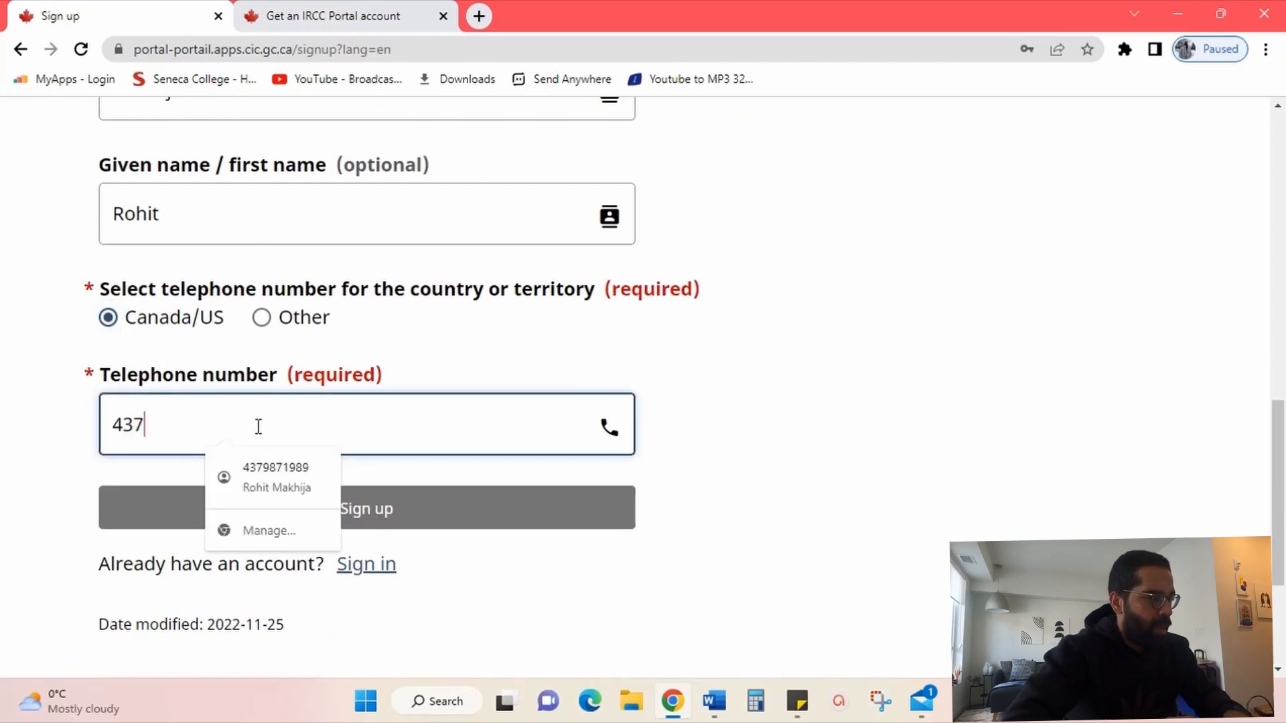
{"action": "key", "text": "Down"}
{"action": "key", "text": "Return"}
{"action": "left_click", "coordinate": [392, 510]}
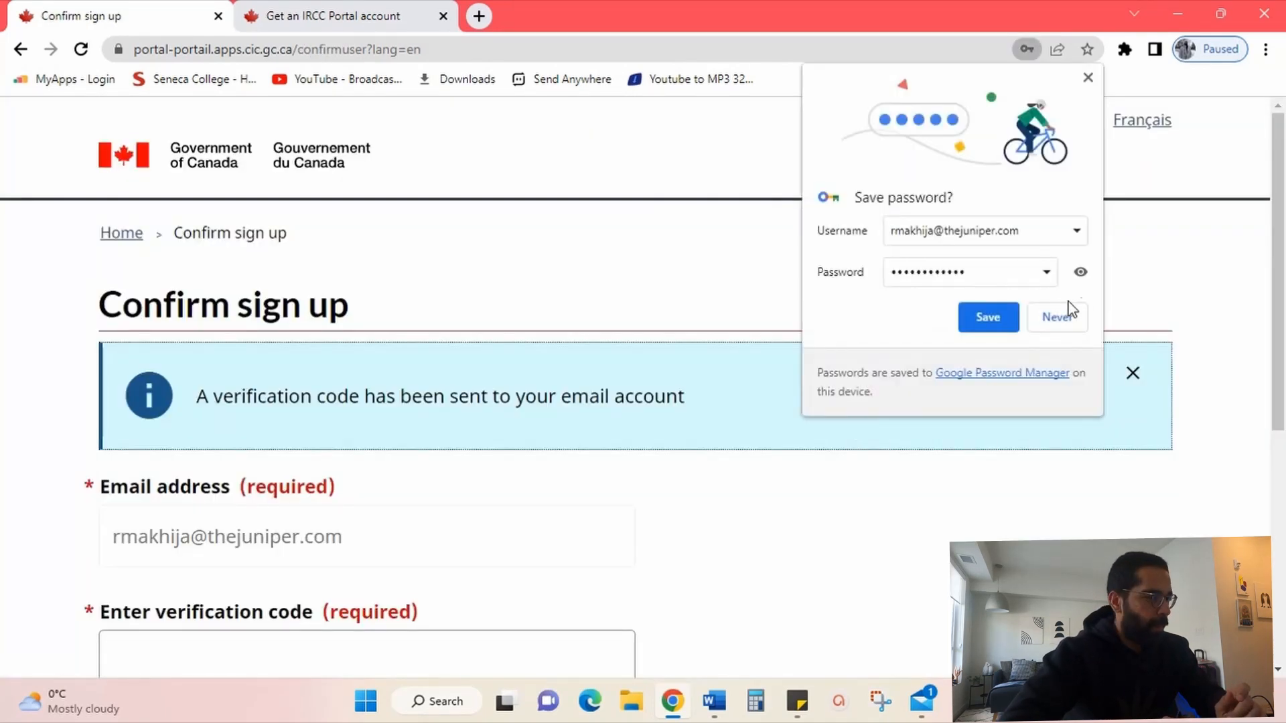
{"action": "left_click", "coordinate": [1070, 312]}
Step: Enter the emailed verification code on the Confirm sign up page and confirm it
{"action": "scroll", "coordinate": [683, 416], "scroll_direction": "down", "scroll_amount": 5}
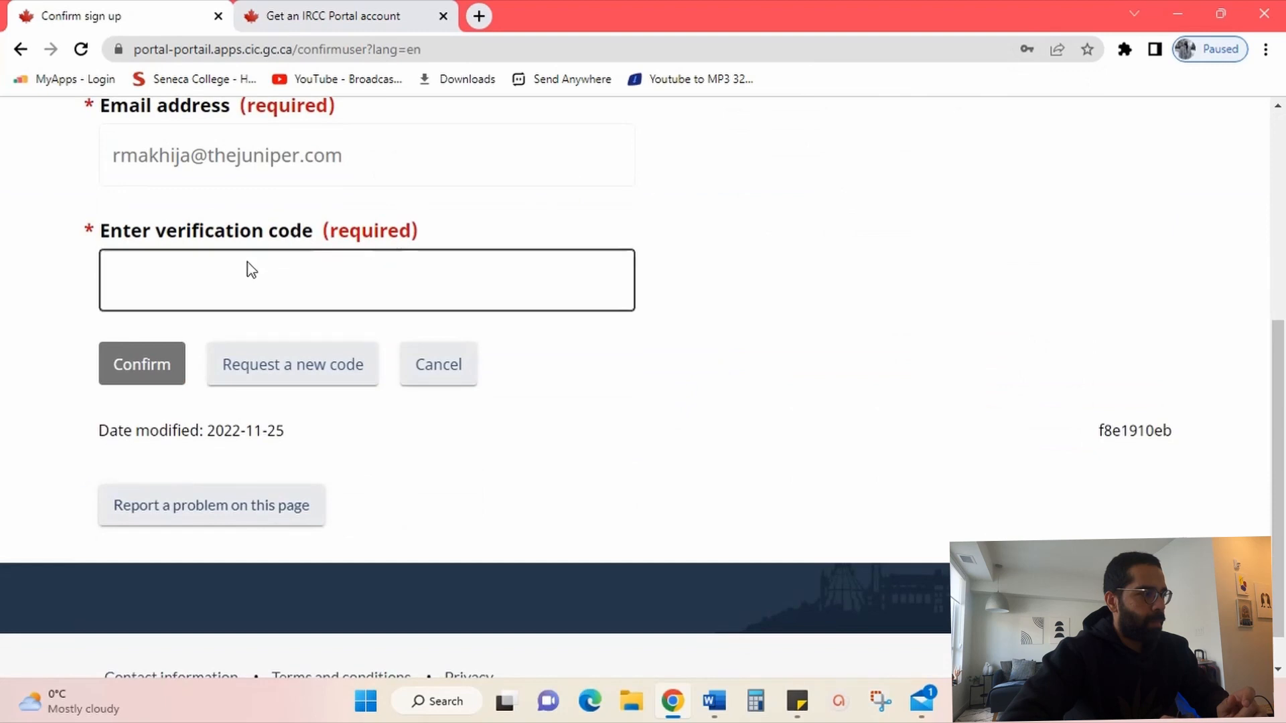
{"action": "scroll", "coordinate": [251, 270], "scroll_direction": "up", "scroll_amount": 5}
{"action": "scroll", "coordinate": [248, 270], "scroll_direction": "down", "scroll_amount": 3}
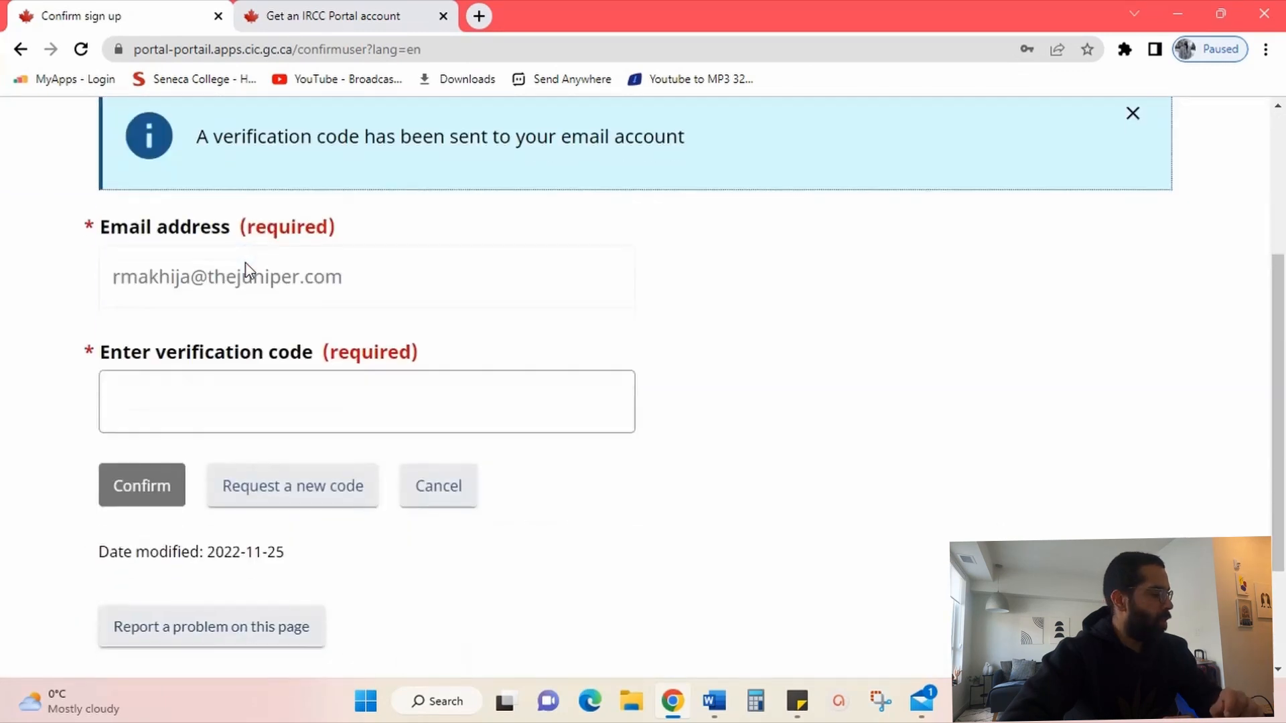
{"action": "left_click", "coordinate": [557, 396]}
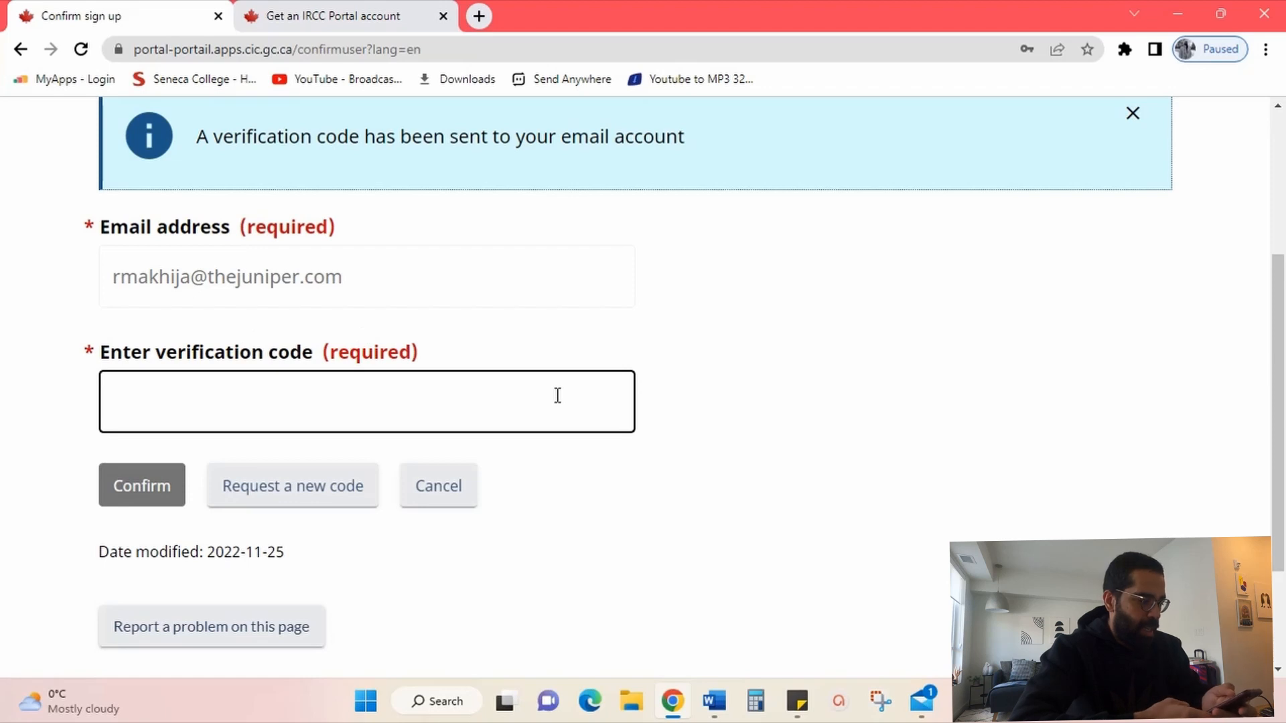
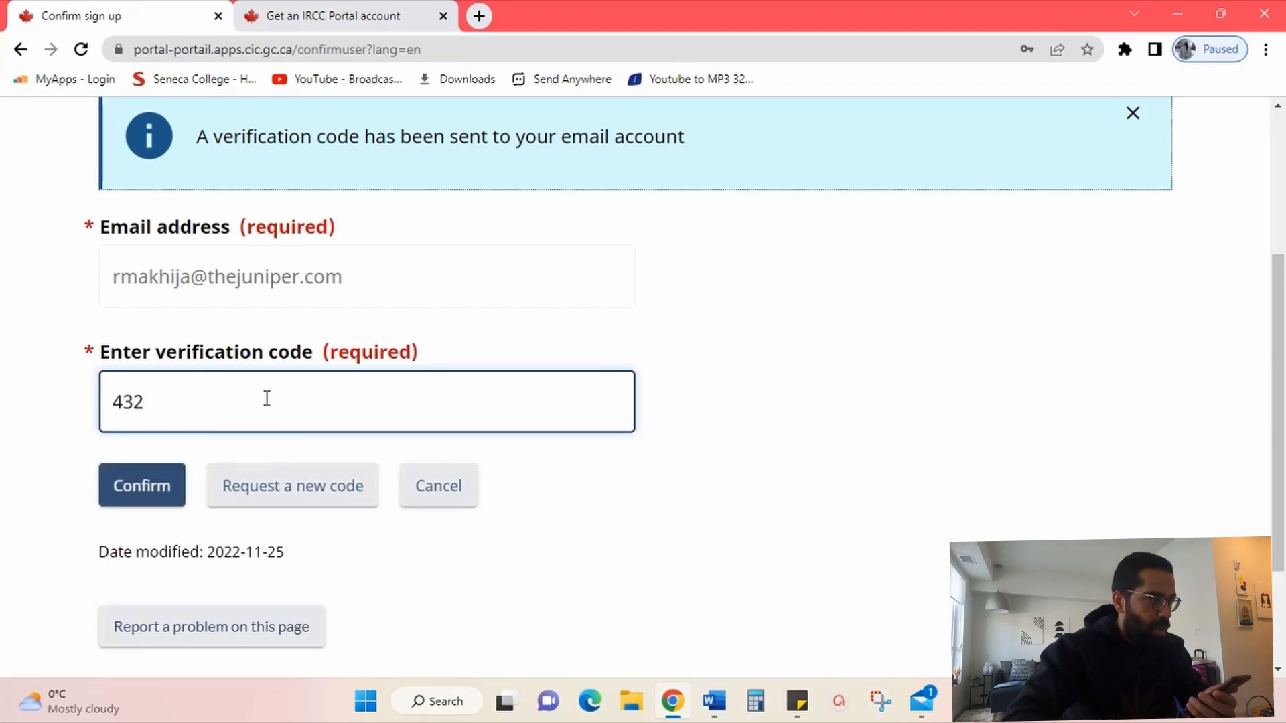
{"action": "left_click", "coordinate": [139, 504]}
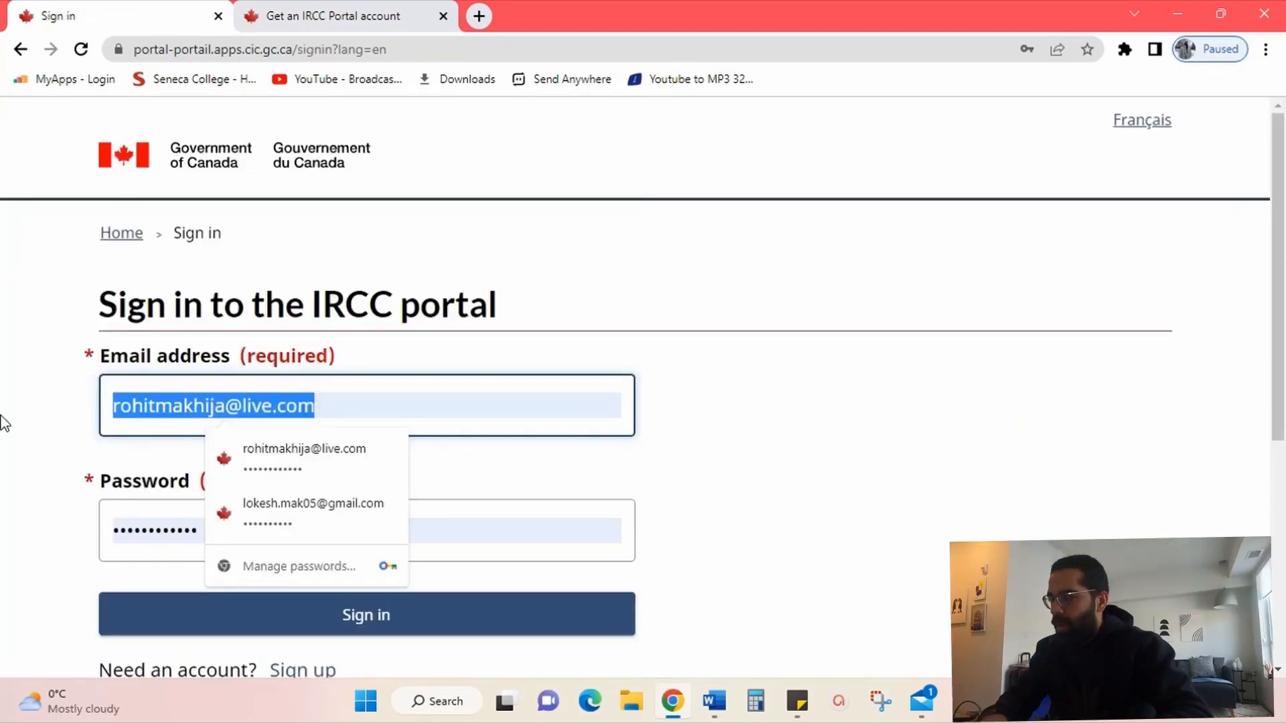
Step: Enter the new account's email address and password on the IRCC portal sign-in form
{"action": "type", "text": "rm"}
{"action": "key", "text": "Down"}
{"action": "key", "text": "Return"}
{"action": "key", "text": "Tab"}
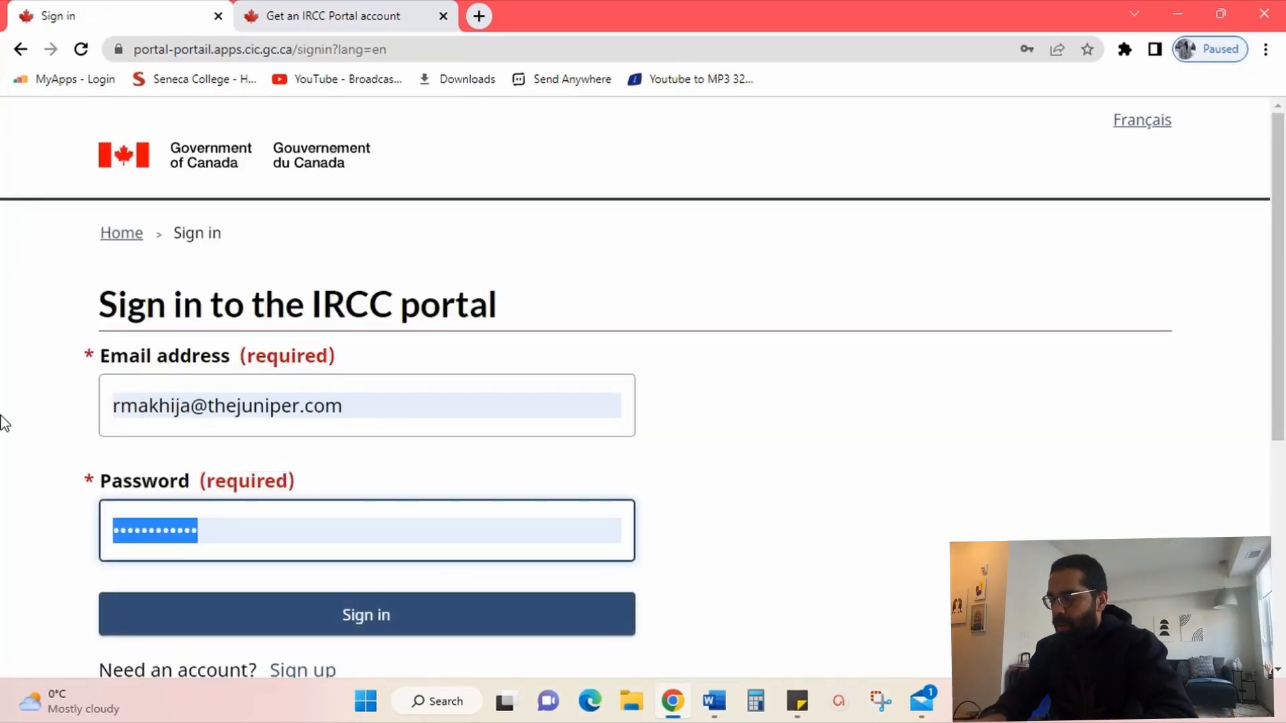
{"action": "type", "text": "•••••••••••"}
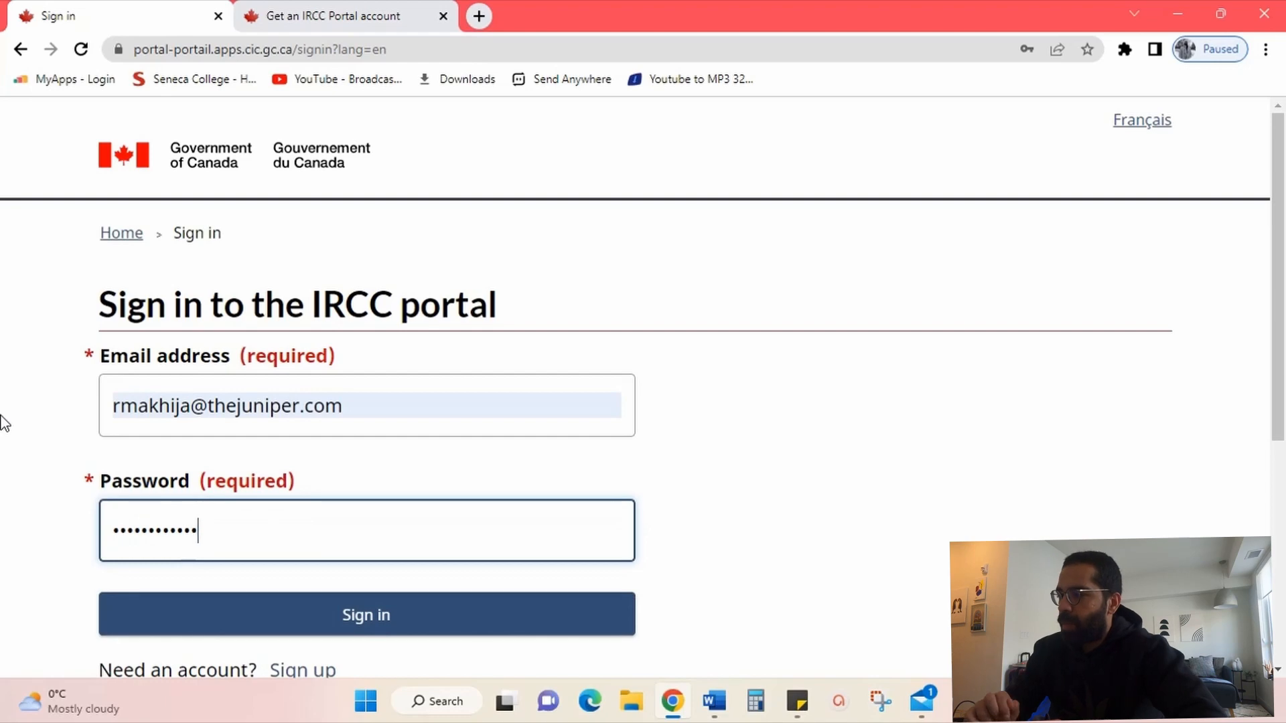
Step: Submit the sign-in form and accept the portal's Terms and Conditions
{"action": "key", "text": "Return"}
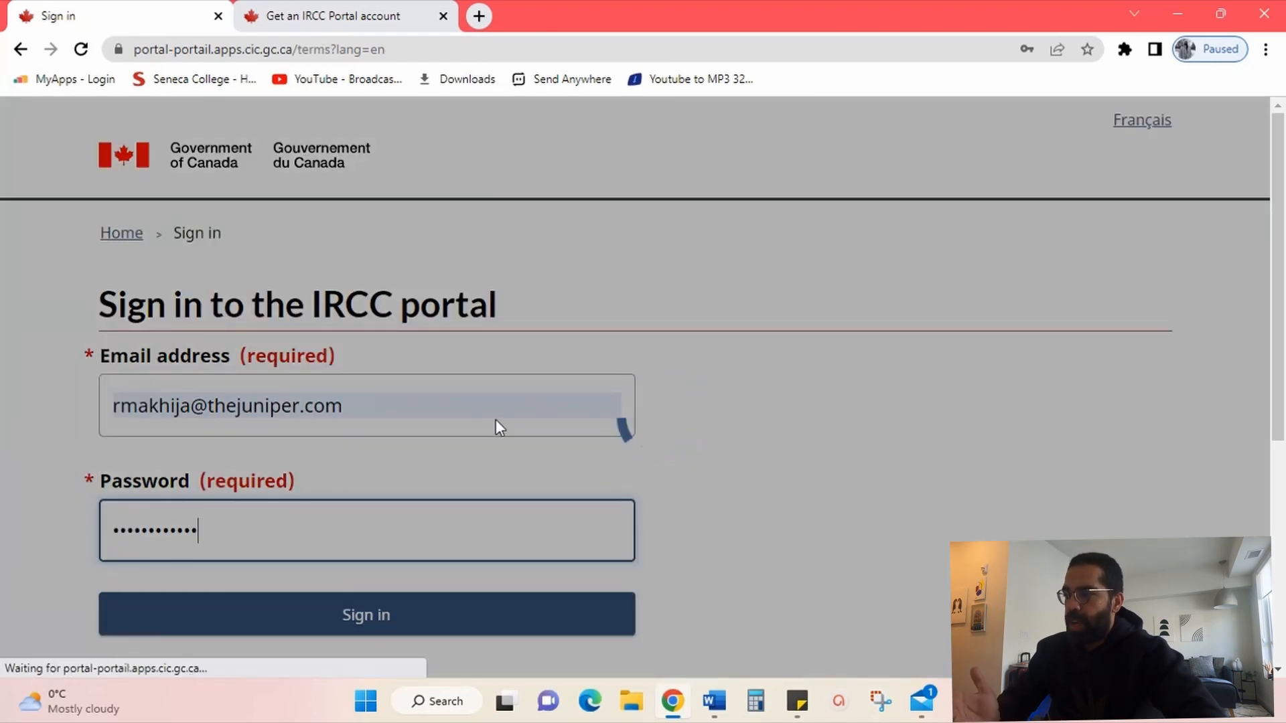
{"action": "scroll", "coordinate": [496, 420], "scroll_direction": "down", "scroll_amount": 10}
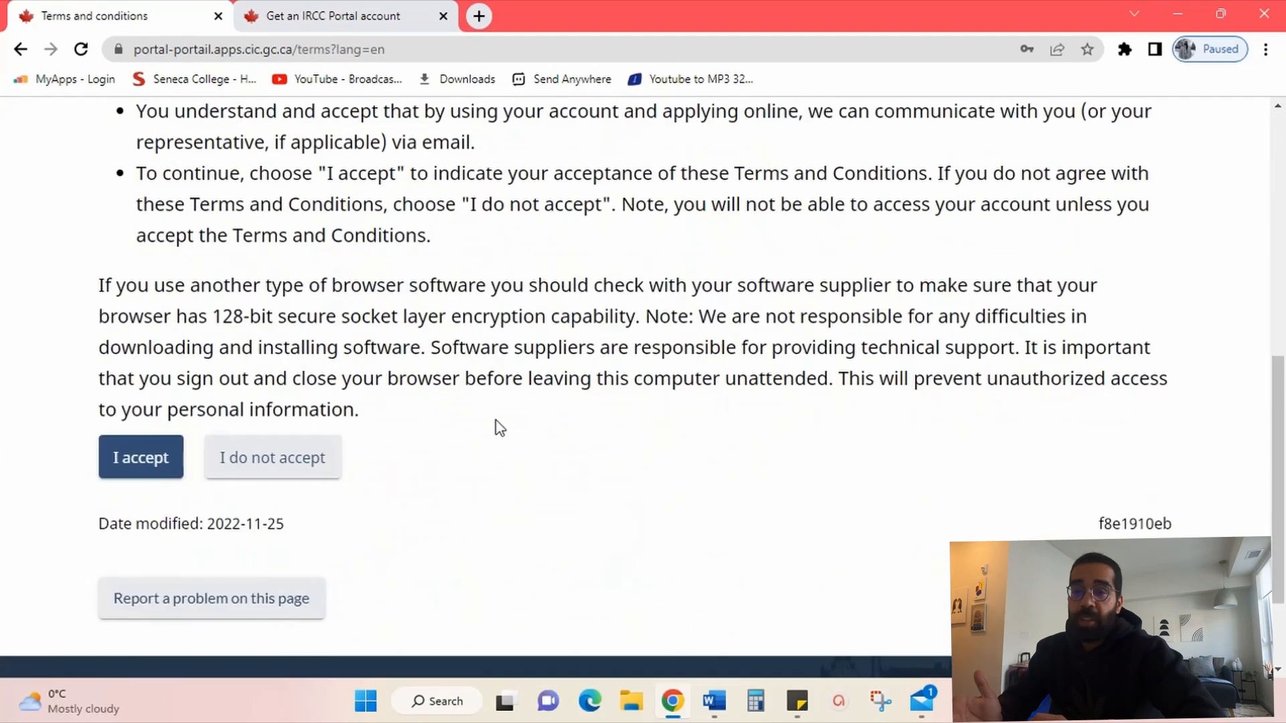
{"action": "left_click", "coordinate": [140, 458]}
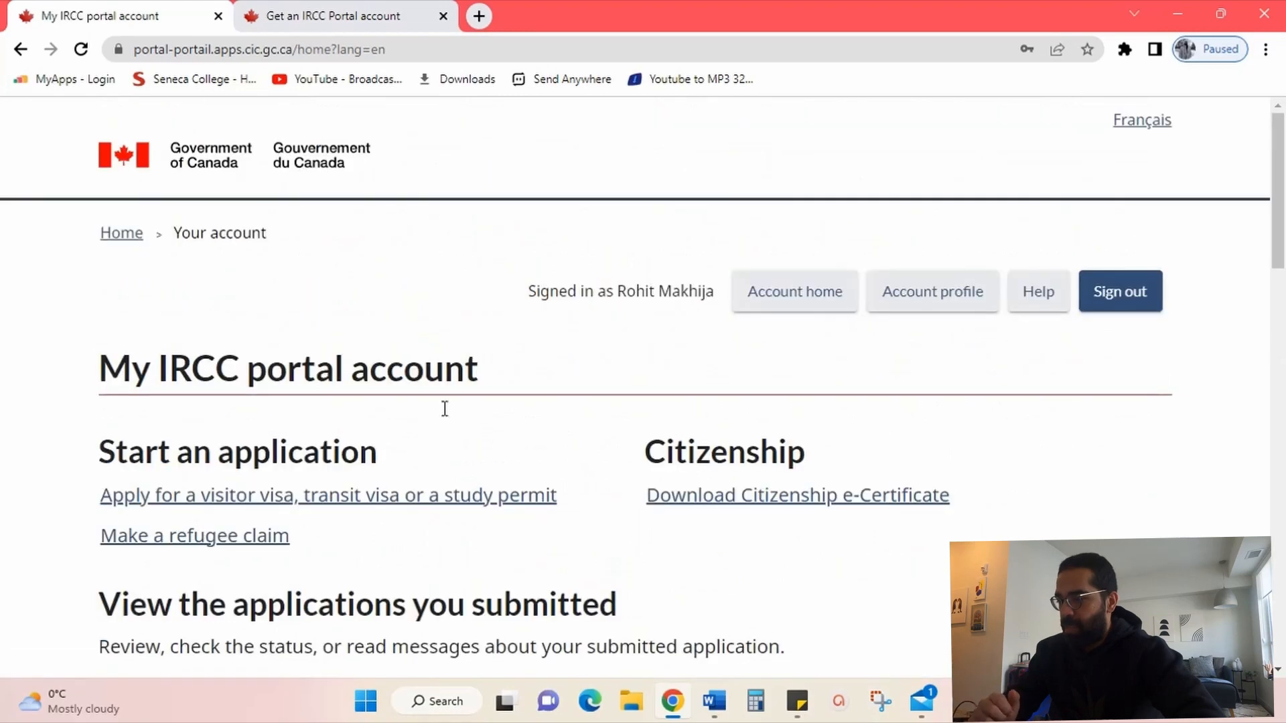
Step: Look over the portal account page and start an application for a visitor visa, transit visa or study permit
{"action": "scroll", "coordinate": [449, 419], "scroll_direction": "down", "scroll_amount": 10}
{"action": "scroll", "coordinate": [452, 422], "scroll_direction": "up", "scroll_amount": 2}
{"action": "scroll", "coordinate": [454, 421], "scroll_direction": "up", "scroll_amount": 3}
{"action": "scroll", "coordinate": [454, 420], "scroll_direction": "down", "scroll_amount": 3}
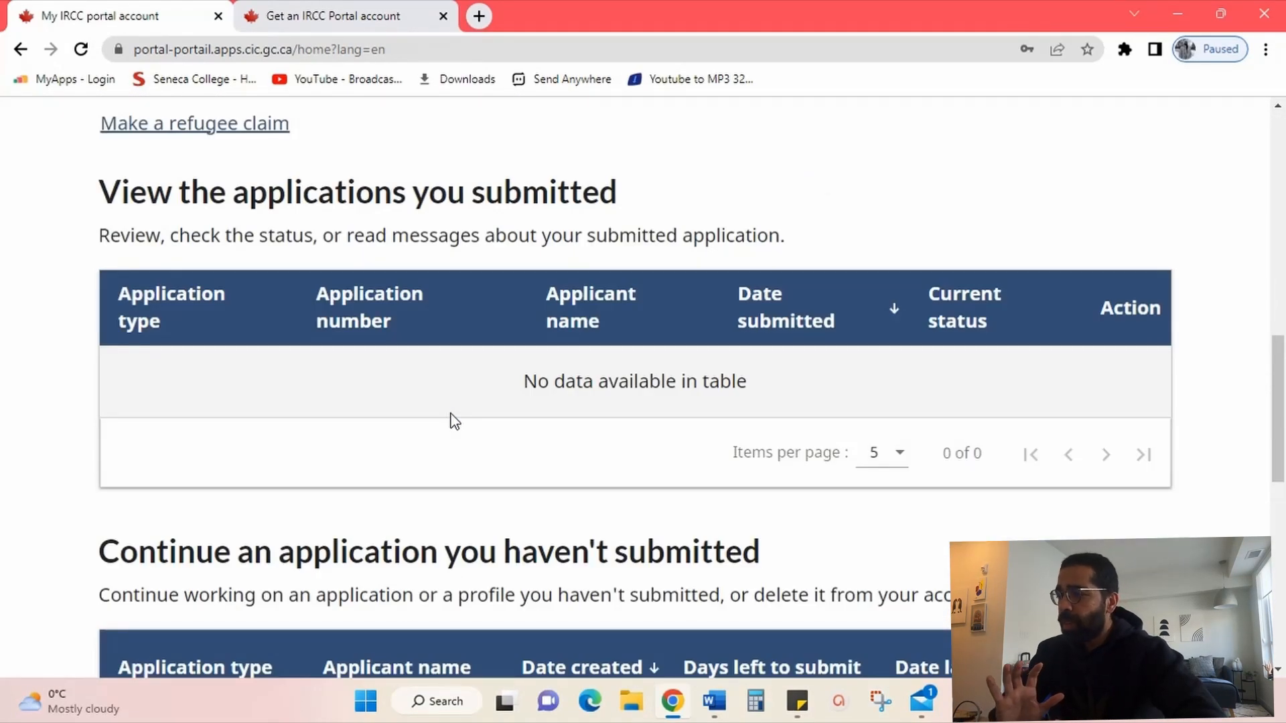
{"action": "scroll", "coordinate": [454, 420], "scroll_direction": "down", "scroll_amount": 6}
{"action": "scroll", "coordinate": [454, 421], "scroll_direction": "up", "scroll_amount": 7}
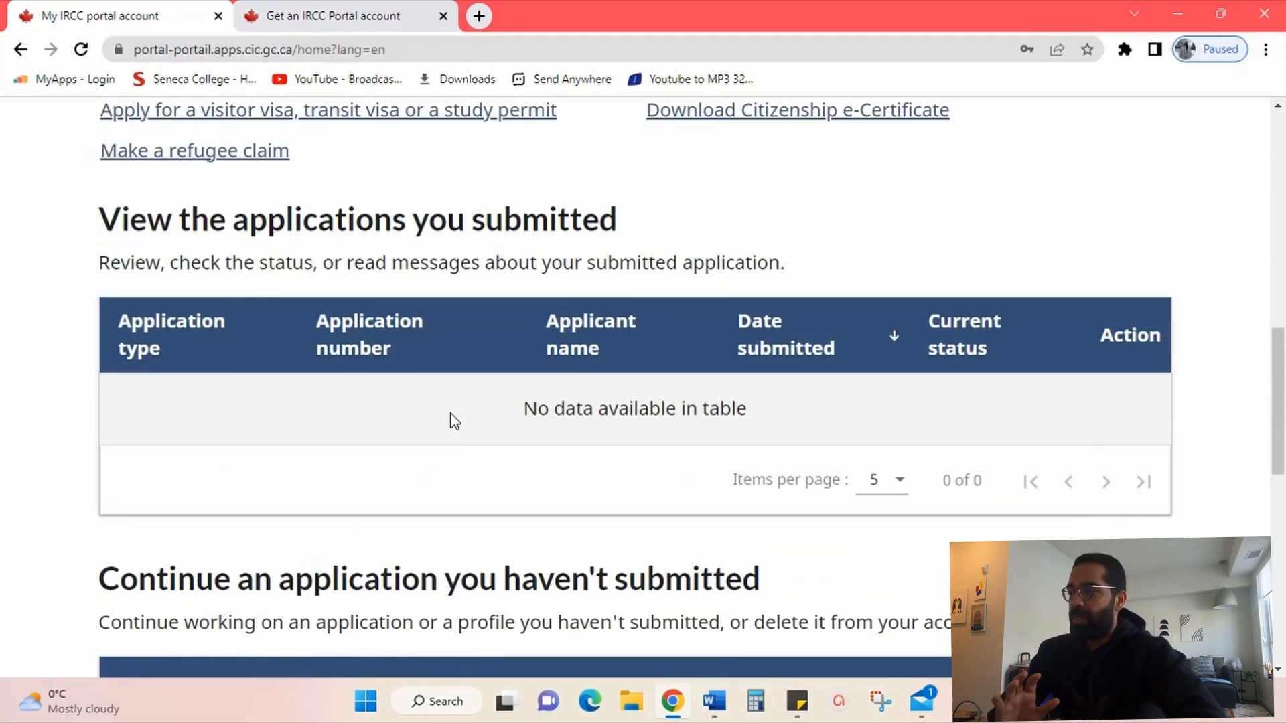
{"action": "scroll", "coordinate": [454, 420], "scroll_direction": "up", "scroll_amount": 3}
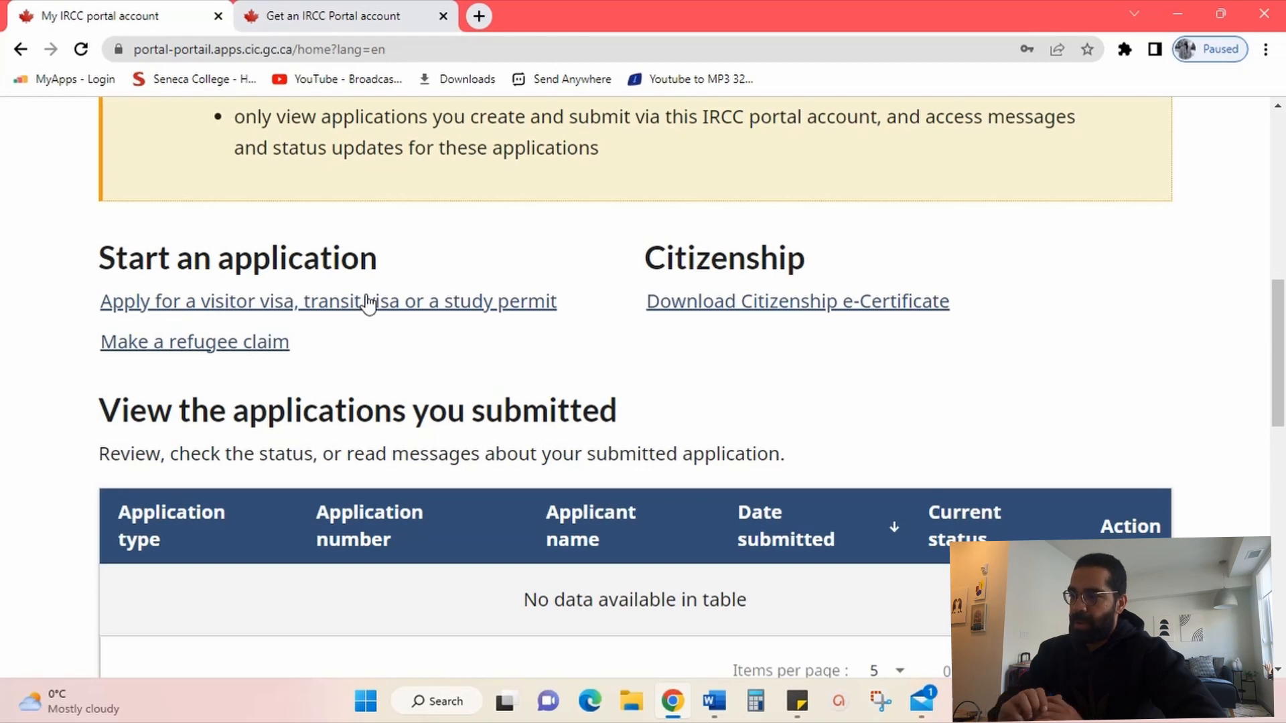
{"action": "left_click", "coordinate": [298, 305]}
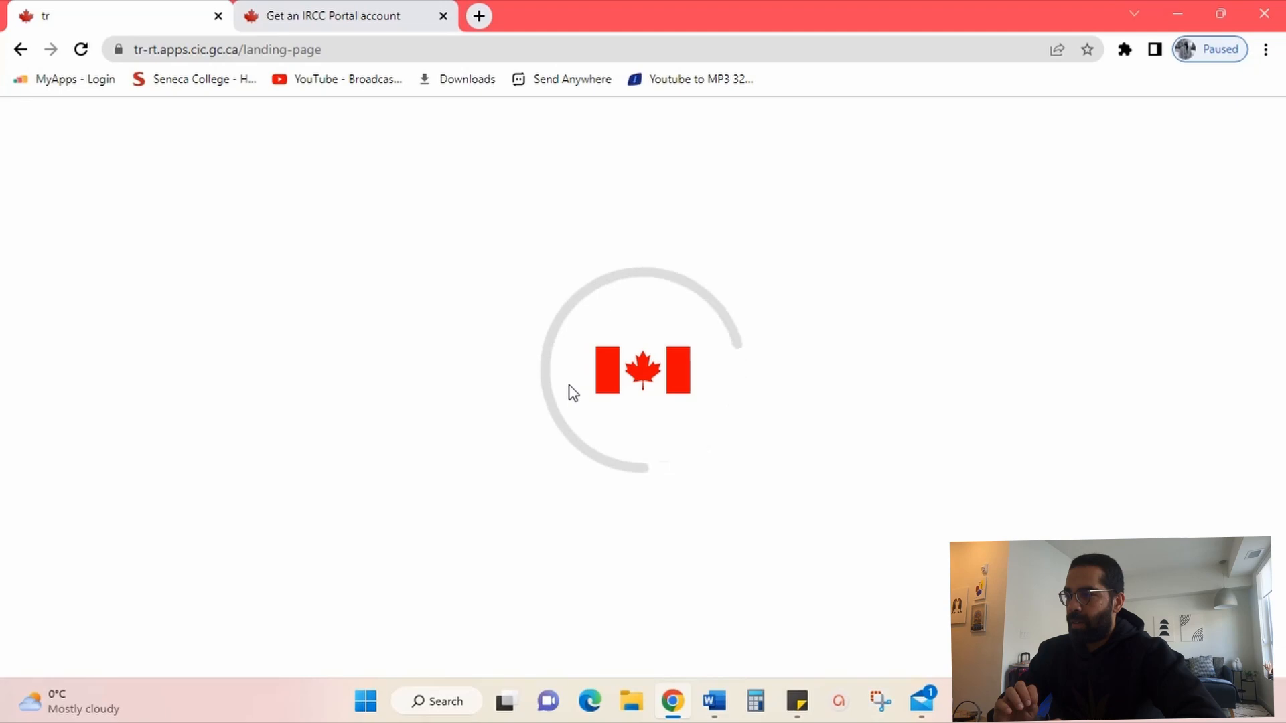
Step: Read the Get ready to apply instructions, acknowledge having understood them and start the application
{"action": "scroll", "coordinate": [570, 392], "scroll_direction": "down", "scroll_amount": 8}
{"action": "scroll", "coordinate": [570, 392], "scroll_direction": "up", "scroll_amount": 8}
{"action": "scroll", "coordinate": [571, 391], "scroll_direction": "down", "scroll_amount": 3}
{"action": "scroll", "coordinate": [571, 390], "scroll_direction": "up", "scroll_amount": 1}
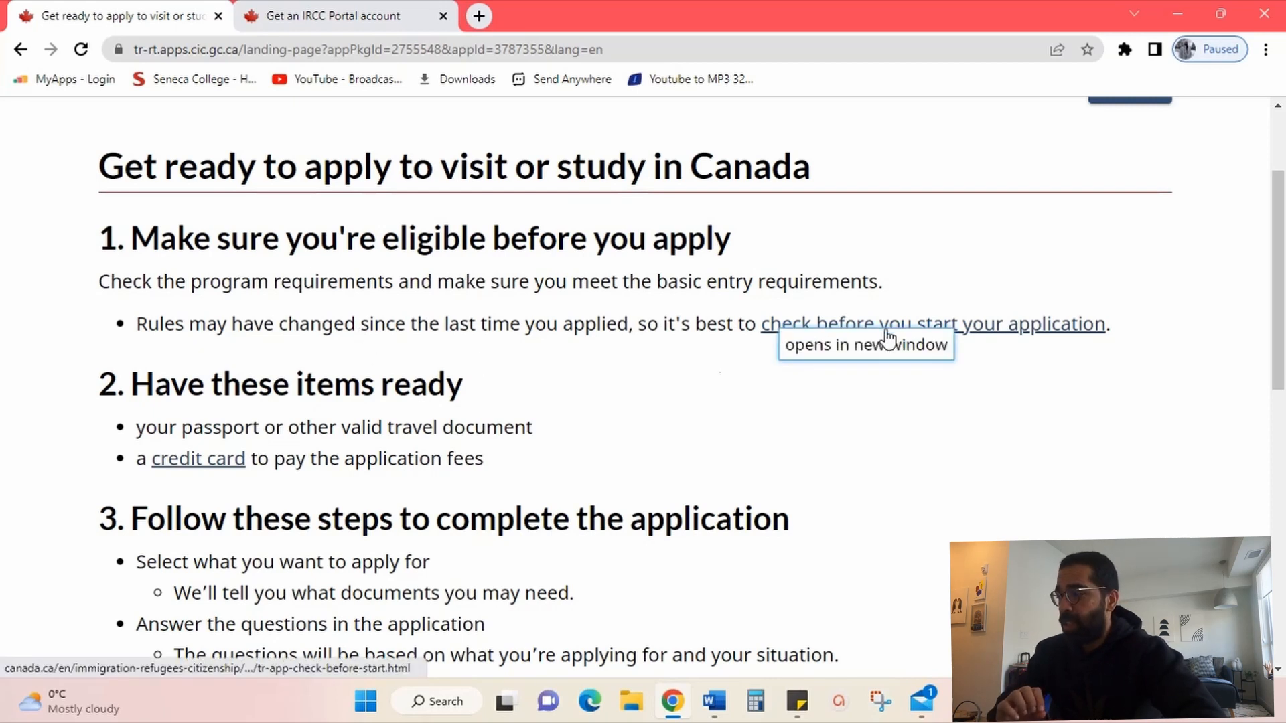
{"action": "scroll", "coordinate": [648, 406], "scroll_direction": "down", "scroll_amount": 2}
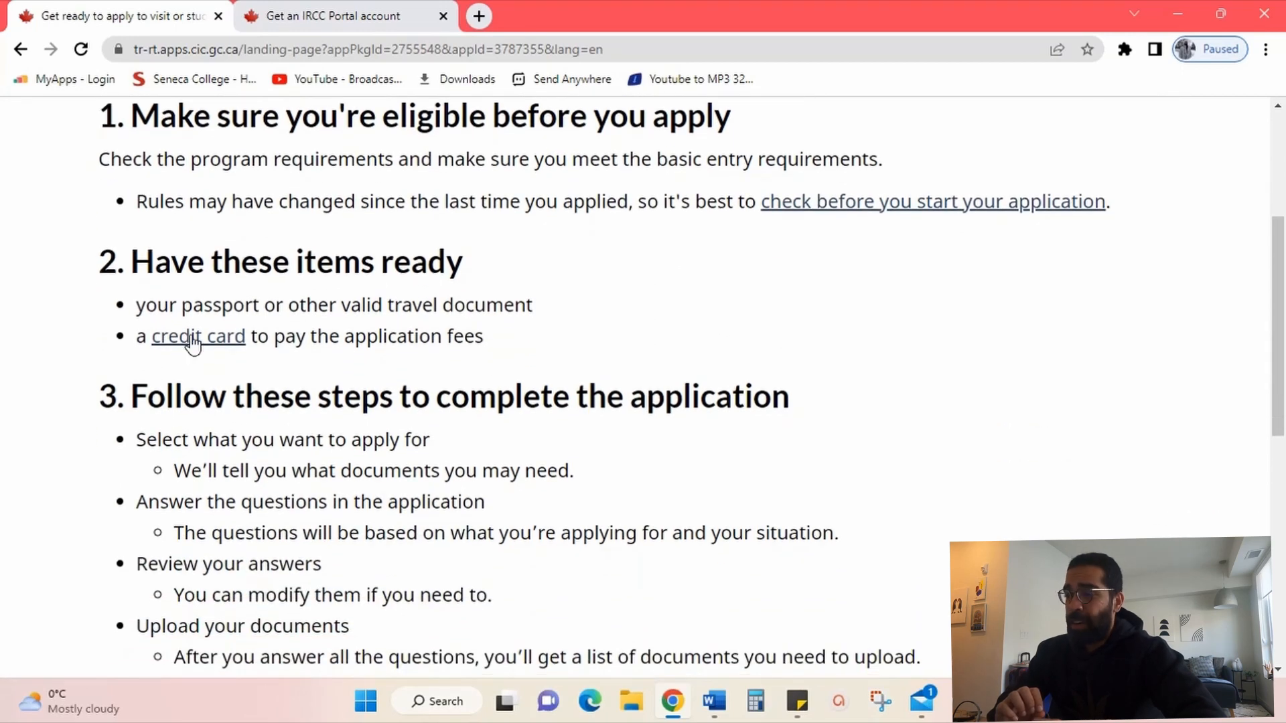
{"action": "scroll", "coordinate": [561, 442], "scroll_direction": "down", "scroll_amount": 2}
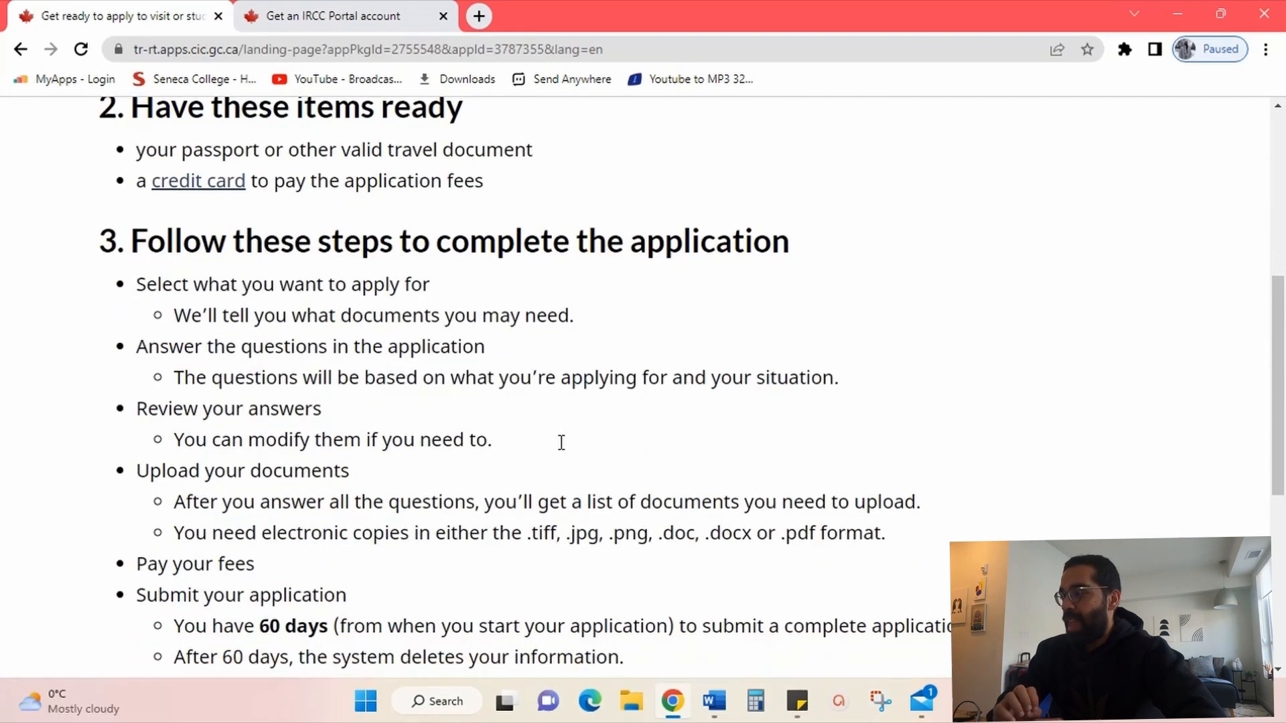
{"action": "scroll", "coordinate": [287, 354], "scroll_direction": "down", "scroll_amount": 1}
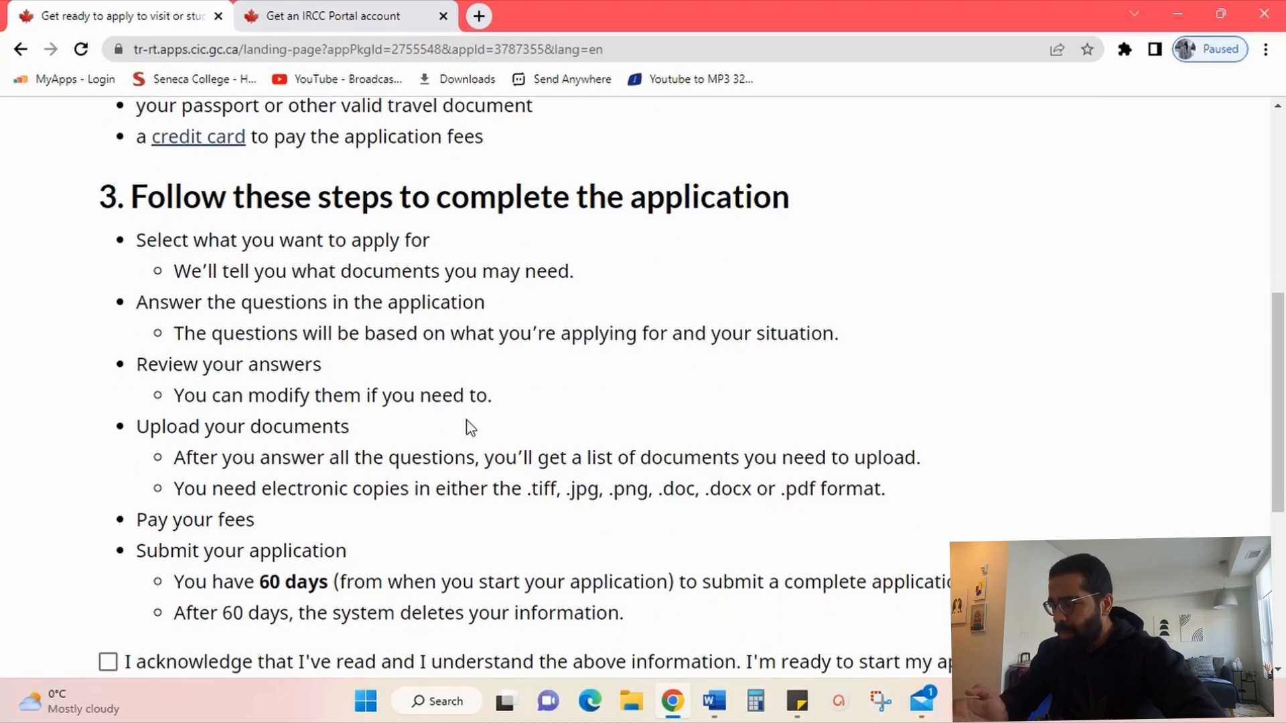
{"action": "scroll", "coordinate": [470, 428], "scroll_direction": "down", "scroll_amount": 3}
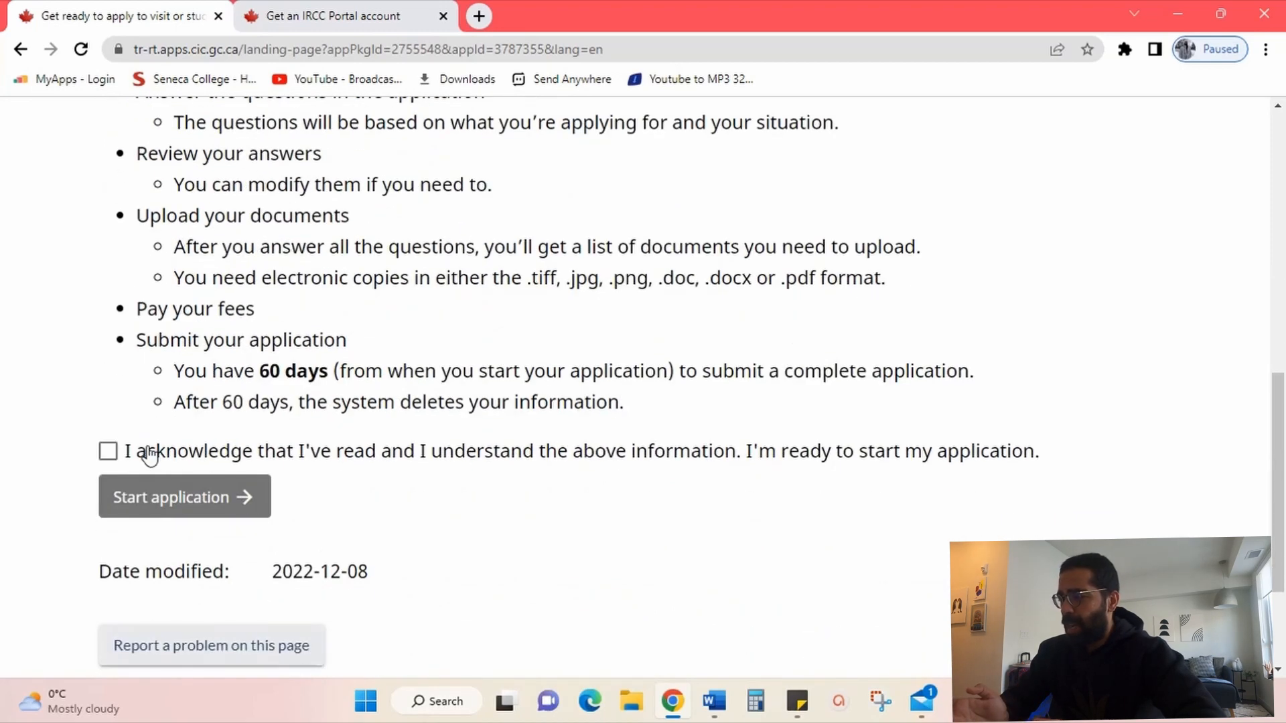
{"action": "left_click", "coordinate": [108, 451]}
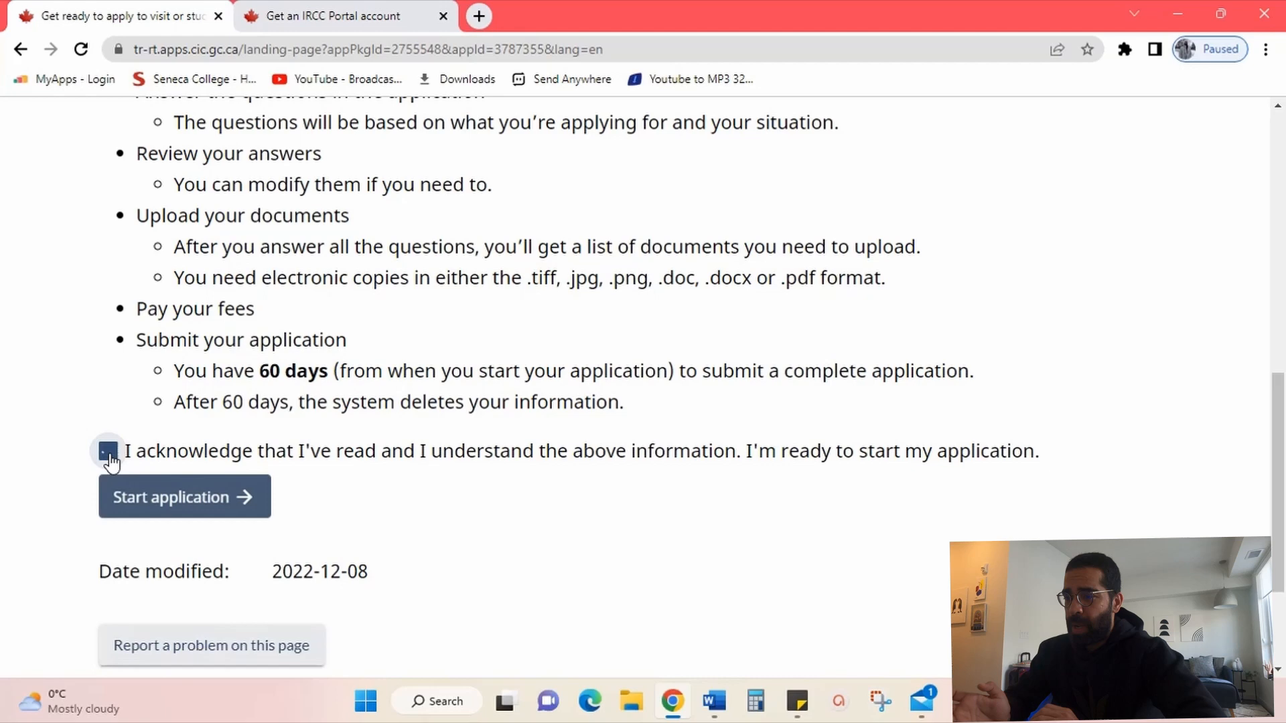
{"action": "left_click", "coordinate": [136, 508]}
Step: Answer Yes to applying for more than one person and set the group type to Family
{"action": "scroll", "coordinate": [445, 562], "scroll_direction": "down", "scroll_amount": 1}
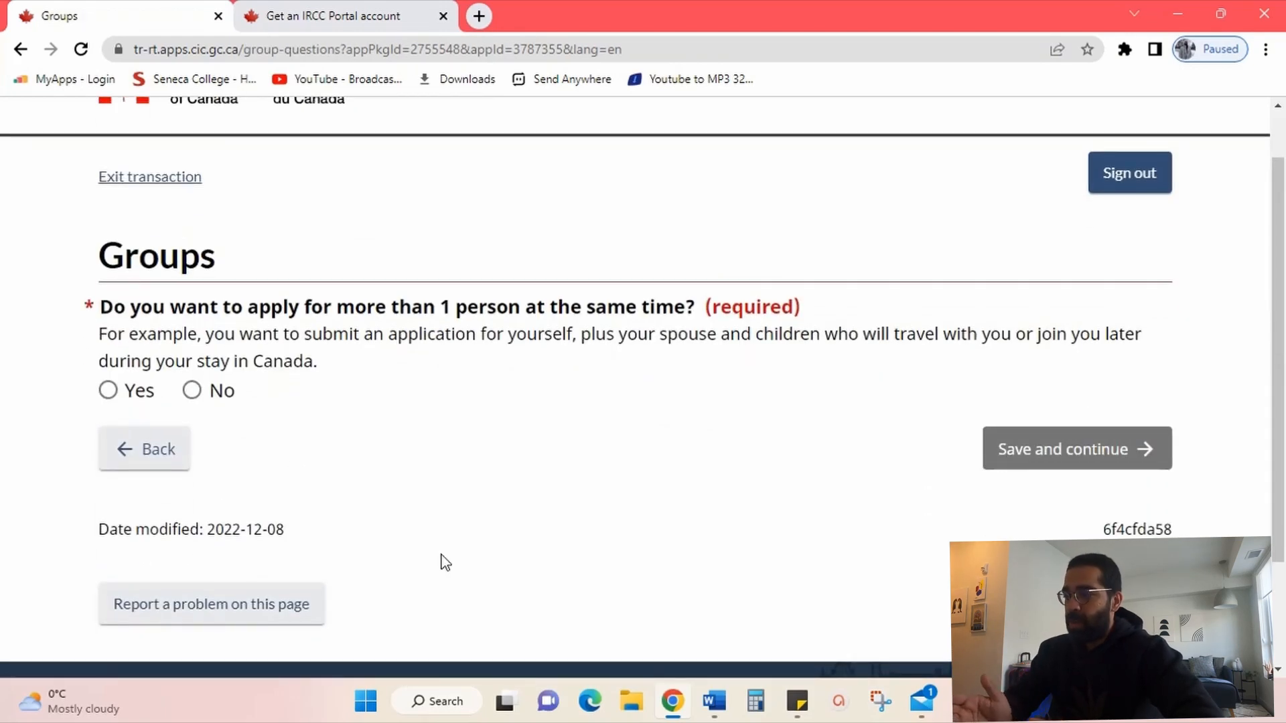
{"action": "left_click", "coordinate": [108, 391]}
{"action": "scroll", "coordinate": [568, 491], "scroll_direction": "down", "scroll_amount": 7}
{"action": "scroll", "coordinate": [566, 488], "scroll_direction": "up", "scroll_amount": 1}
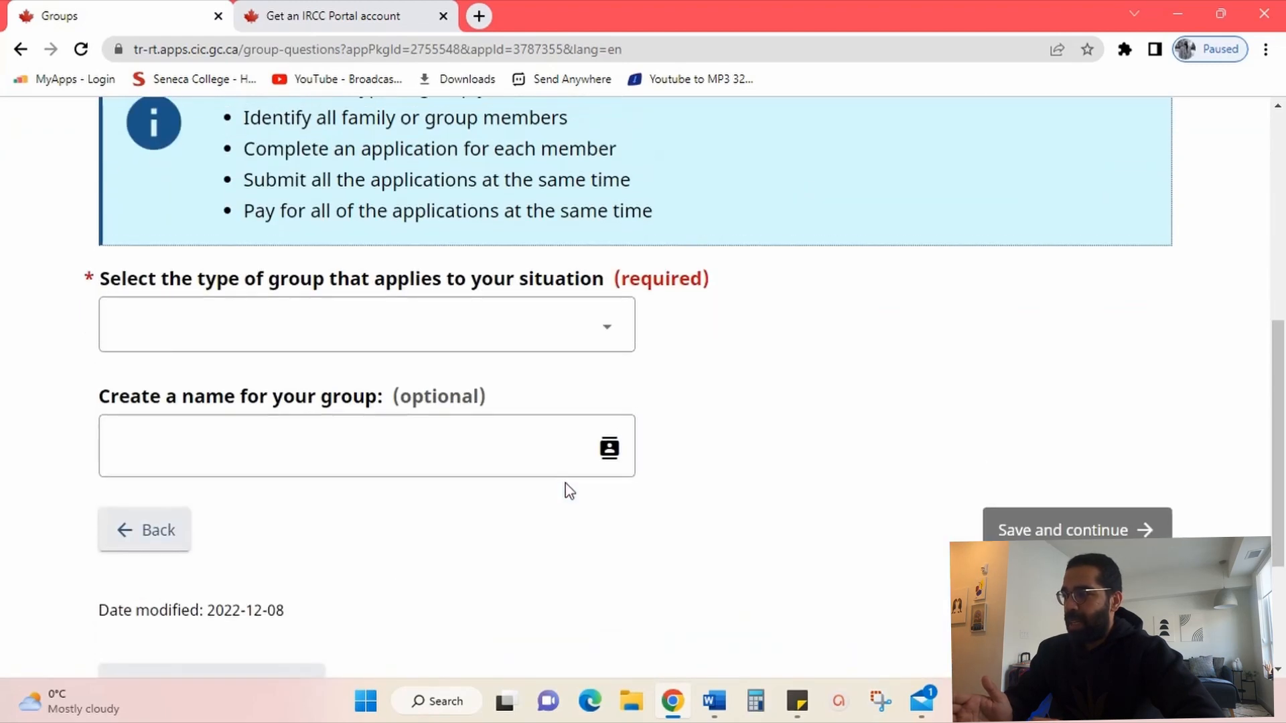
{"action": "left_click", "coordinate": [227, 339]}
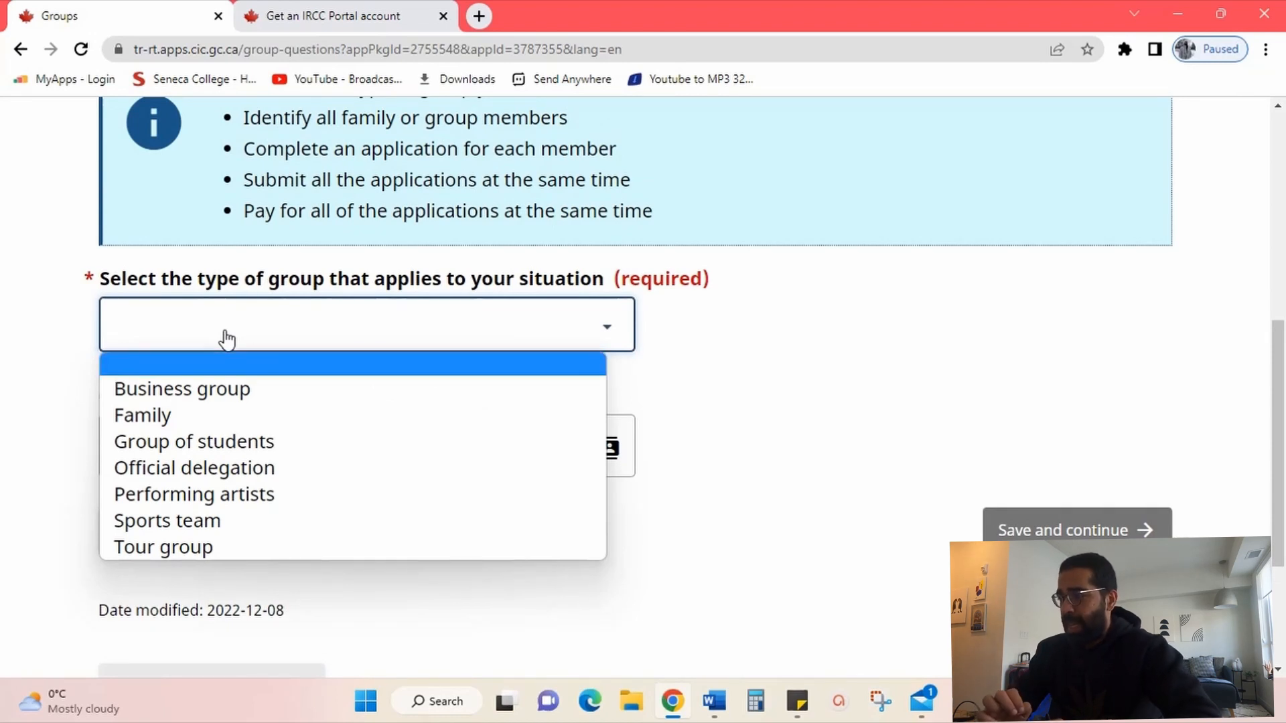
{"action": "key", "text": "Down"}
{"action": "key", "text": "Down"}
{"action": "key", "text": "Return"}
Step: Name the group with the family's surname, then save and continue
{"action": "left_click", "coordinate": [318, 448]}
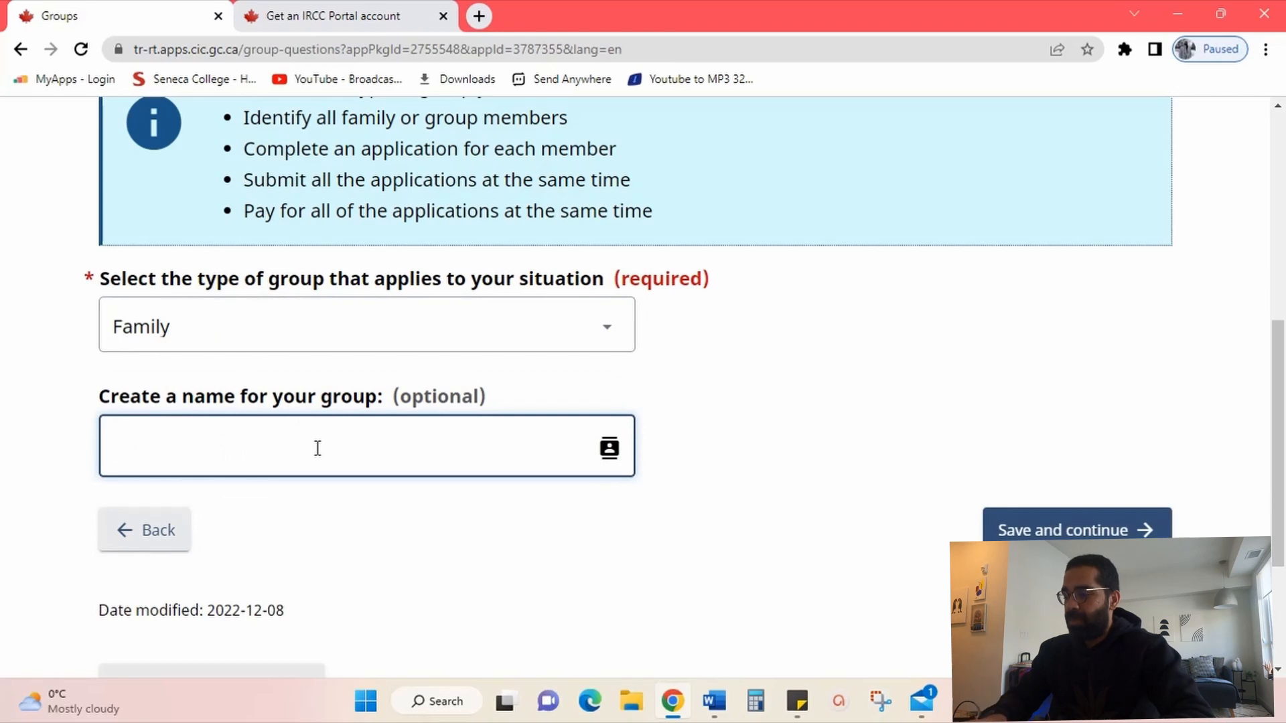
{"action": "type", "text": "Makhij"}
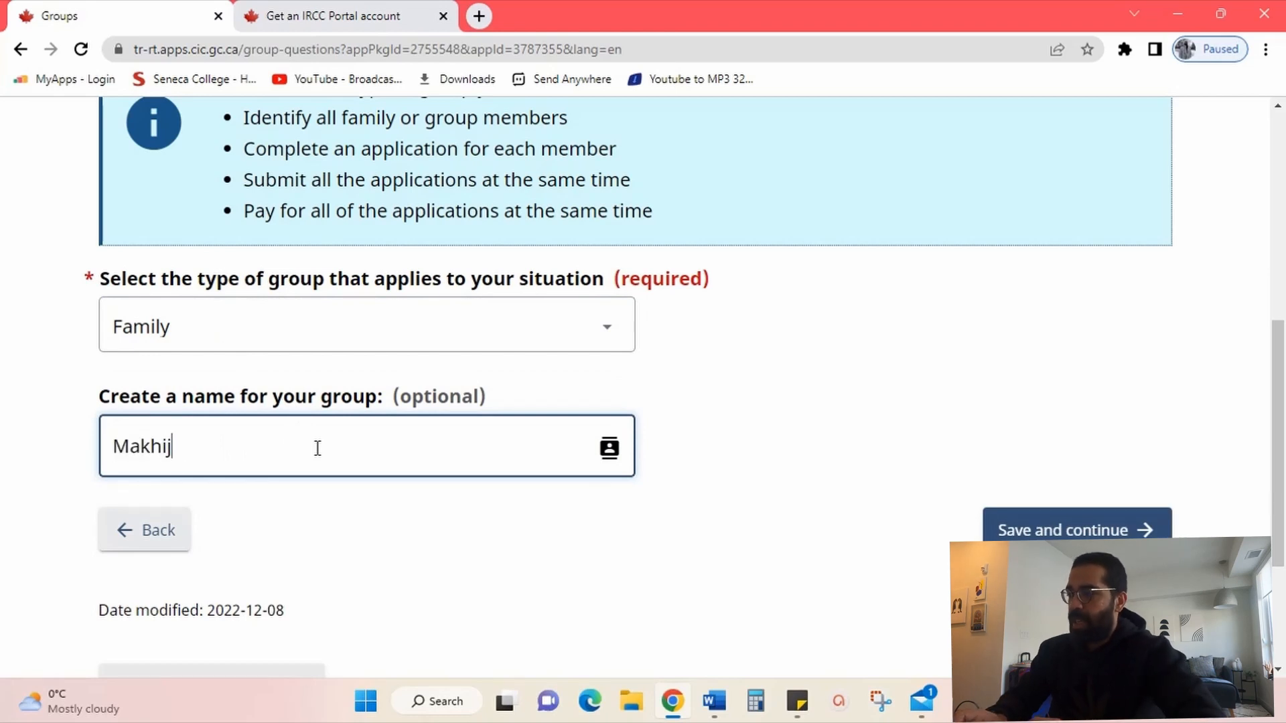
{"action": "type", "text": "a"}
{"action": "left_click", "coordinate": [1055, 532]}
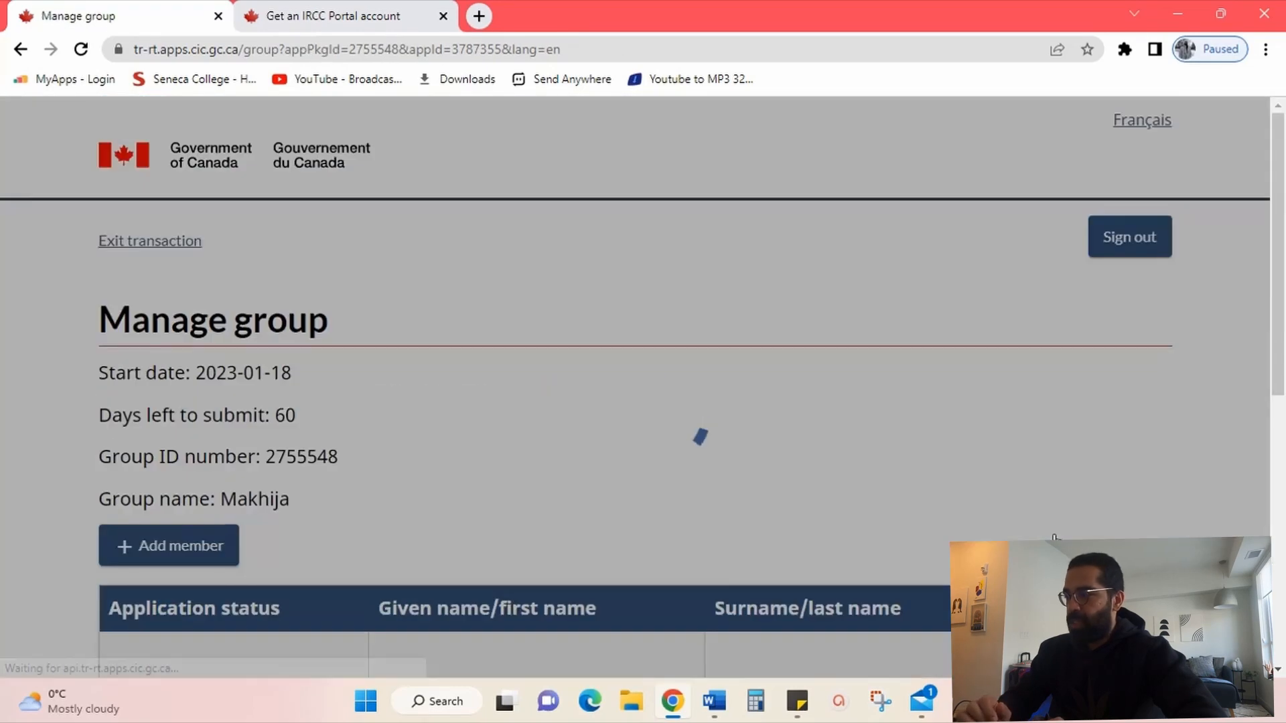
Step: Review the group details on the Manage group page and add another member to the group
{"action": "scroll", "coordinate": [1055, 537], "scroll_direction": "down", "scroll_amount": 3}
{"action": "scroll", "coordinate": [793, 459], "scroll_direction": "up", "scroll_amount": 4}
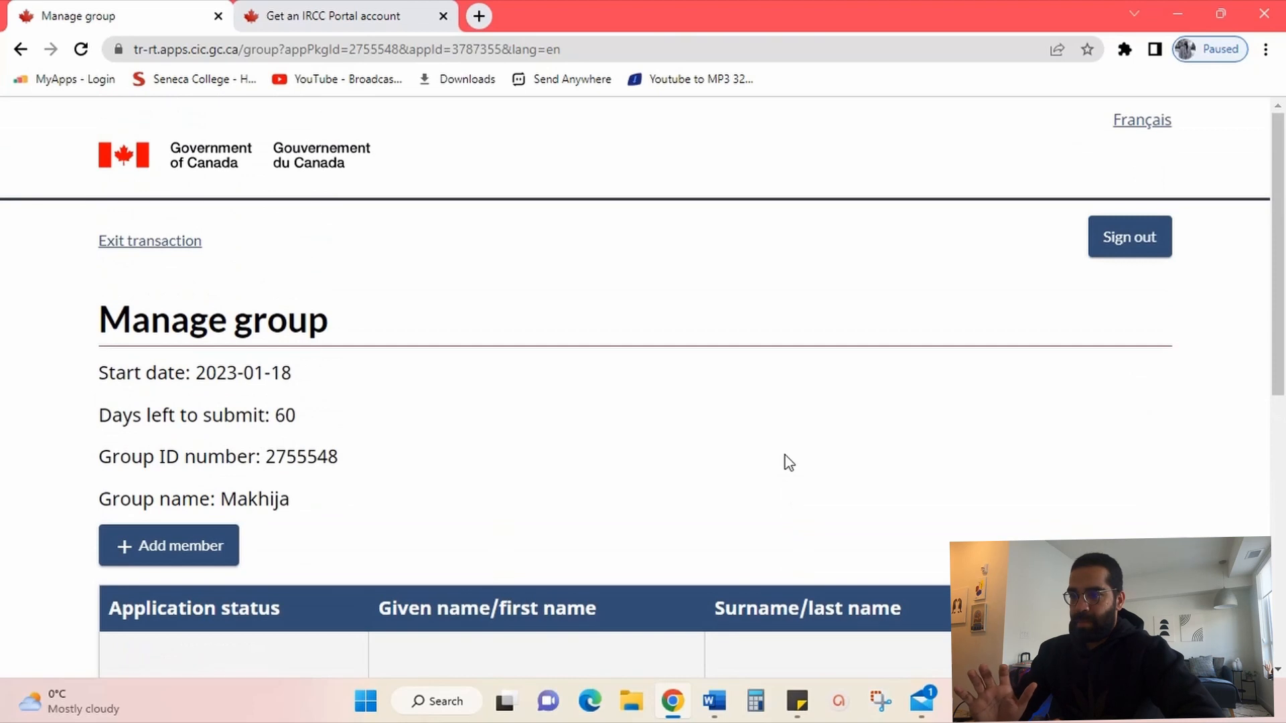
{"action": "scroll", "coordinate": [633, 424], "scroll_direction": "down", "scroll_amount": 2}
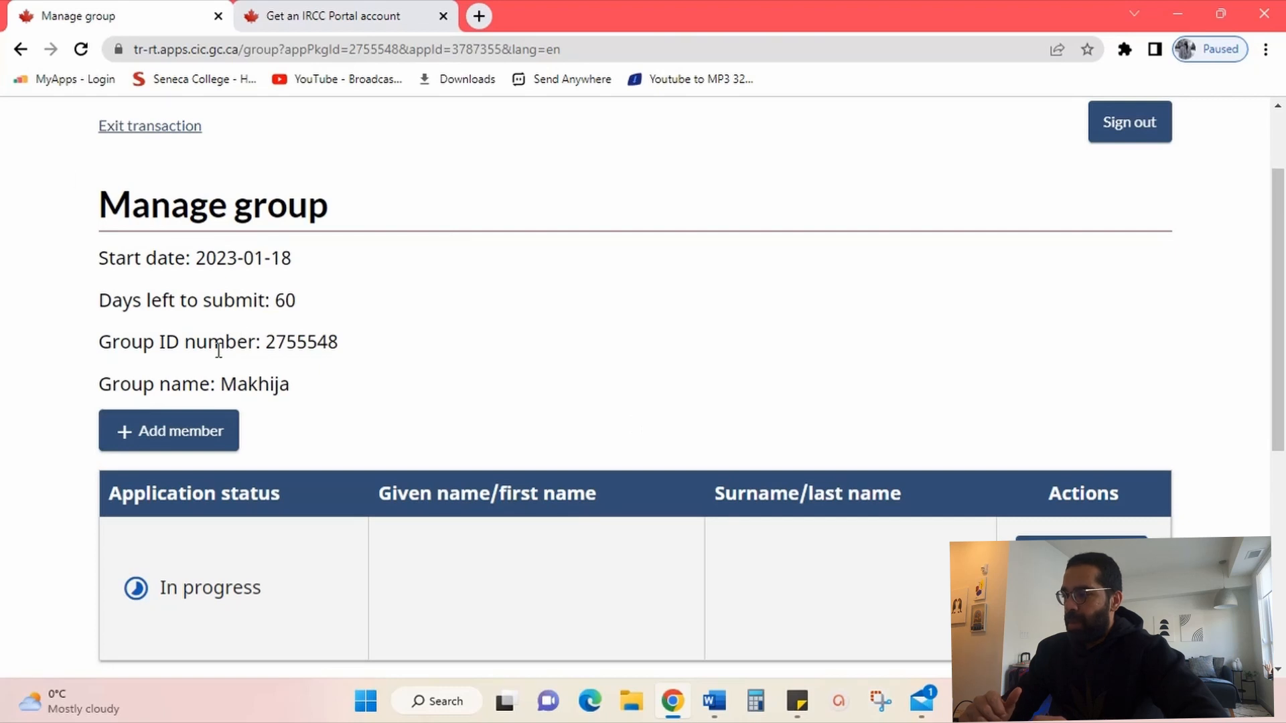
{"action": "left_click_drag", "start_coordinate": [264, 385], "coordinate": [221, 384]}
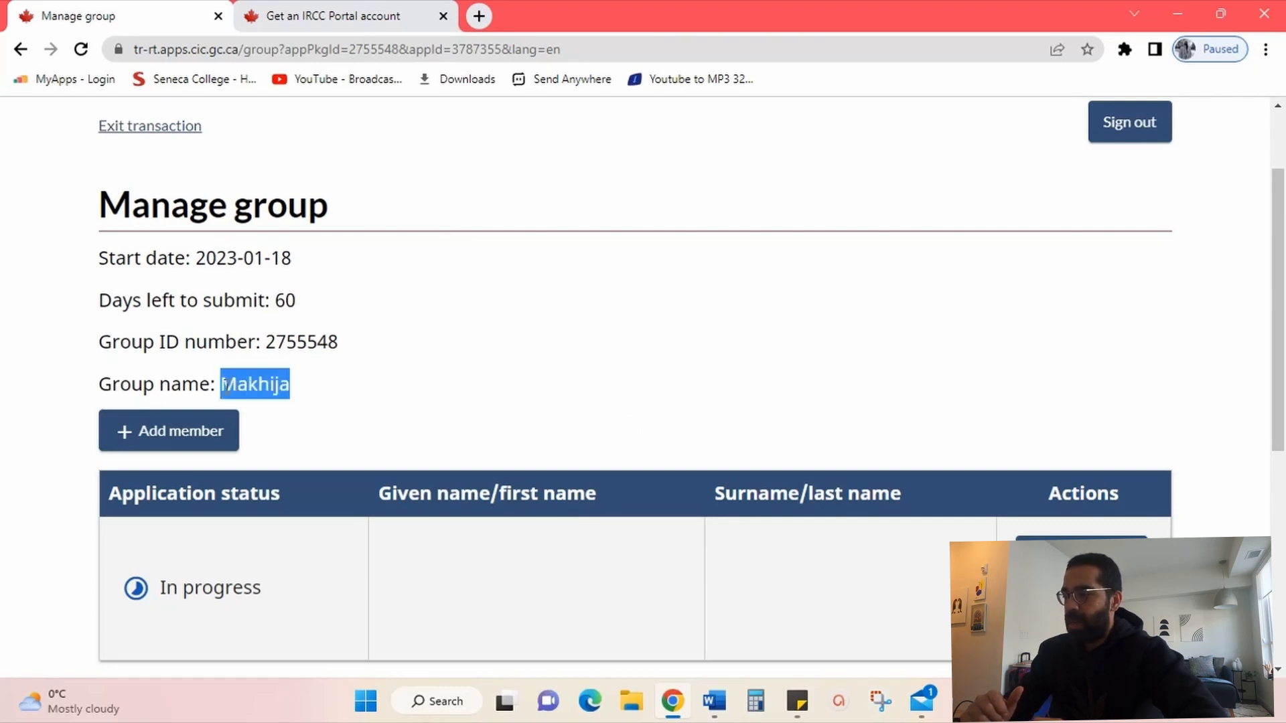
{"action": "left_click", "coordinate": [479, 379]}
{"action": "left_click", "coordinate": [166, 438]}
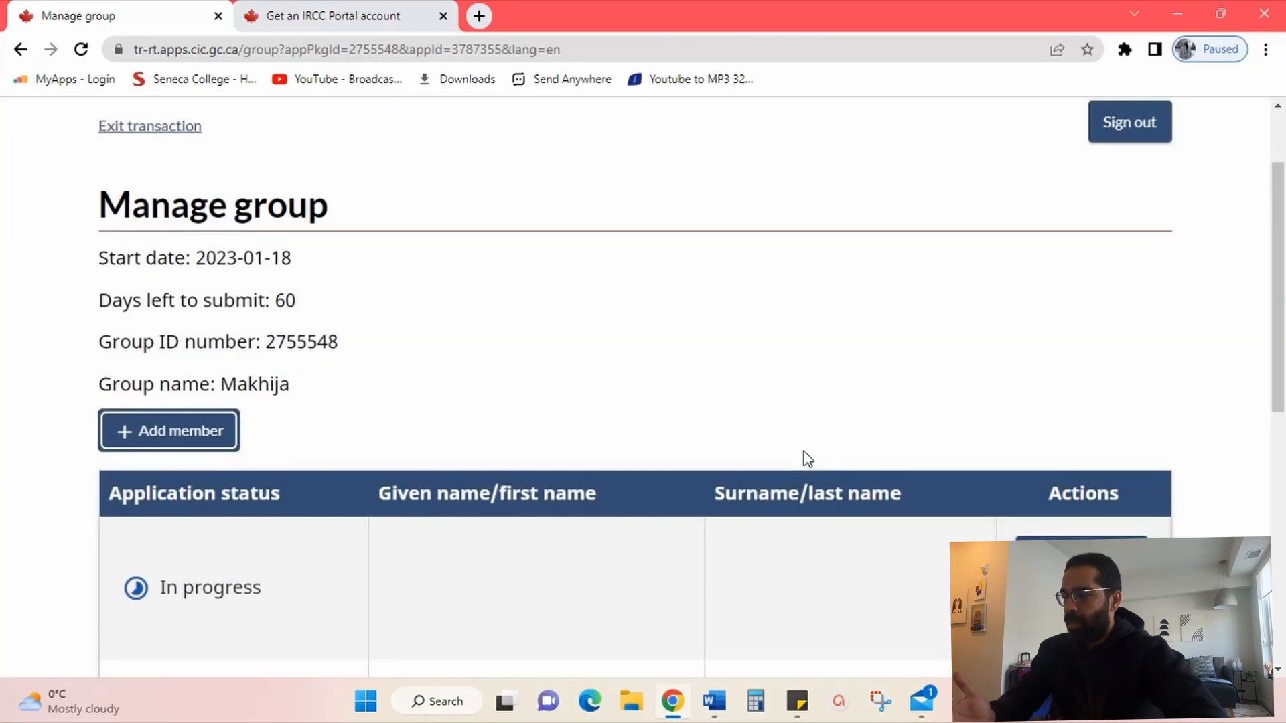
Step: Continue the first group member's application and select visitor visa or super visa as the application type
{"action": "scroll", "coordinate": [808, 459], "scroll_direction": "down", "scroll_amount": 5}
{"action": "scroll", "coordinate": [808, 458], "scroll_direction": "up", "scroll_amount": 1}
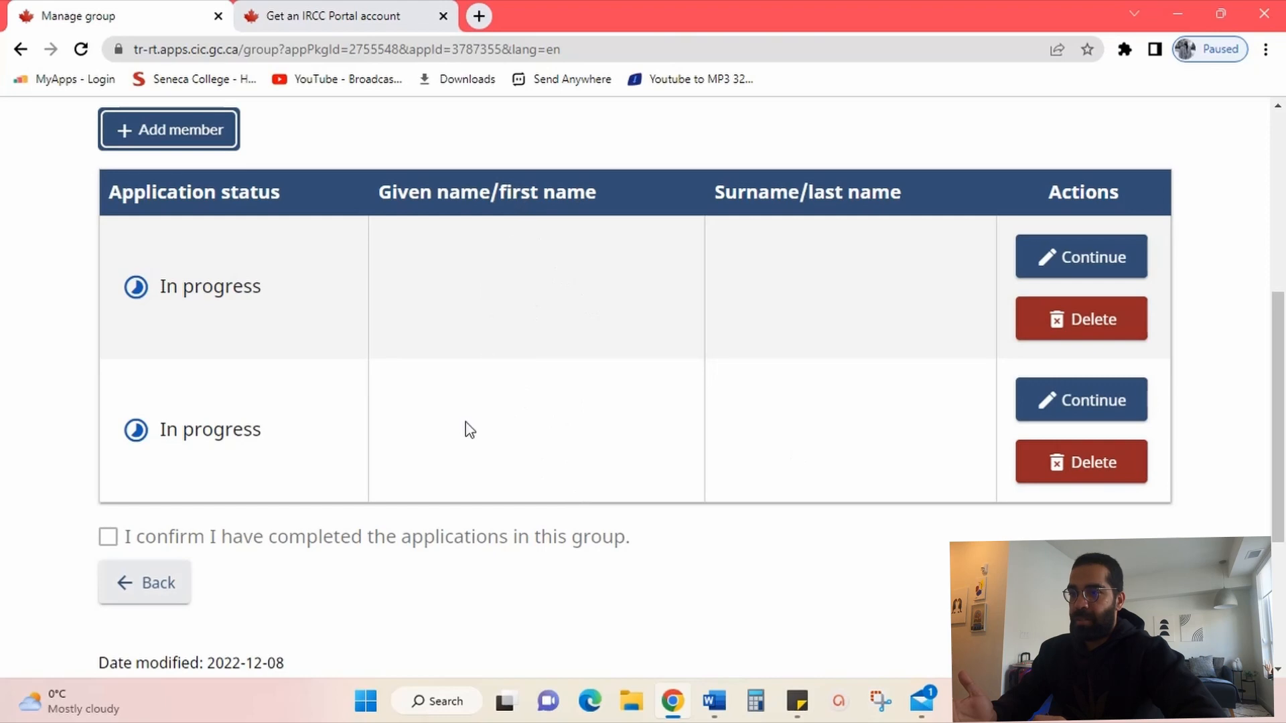
{"action": "left_click", "coordinate": [1090, 258]}
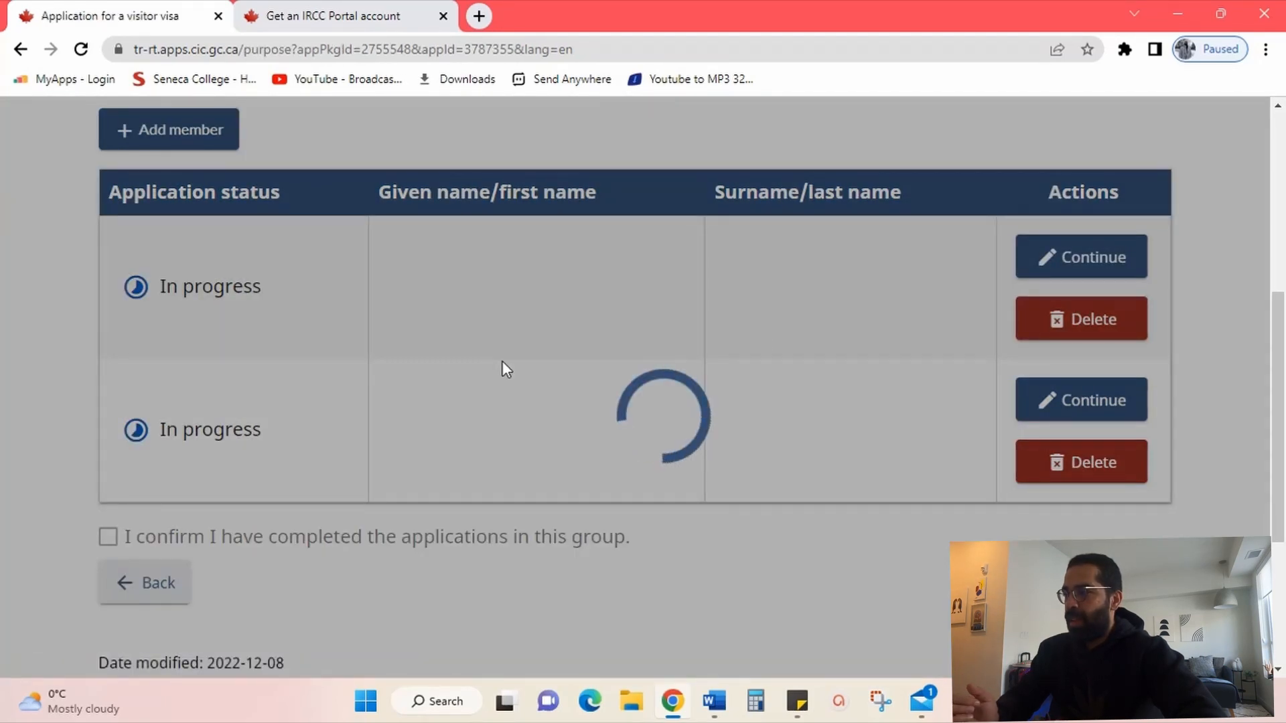
{"action": "scroll", "coordinate": [503, 360], "scroll_direction": "down", "scroll_amount": 2}
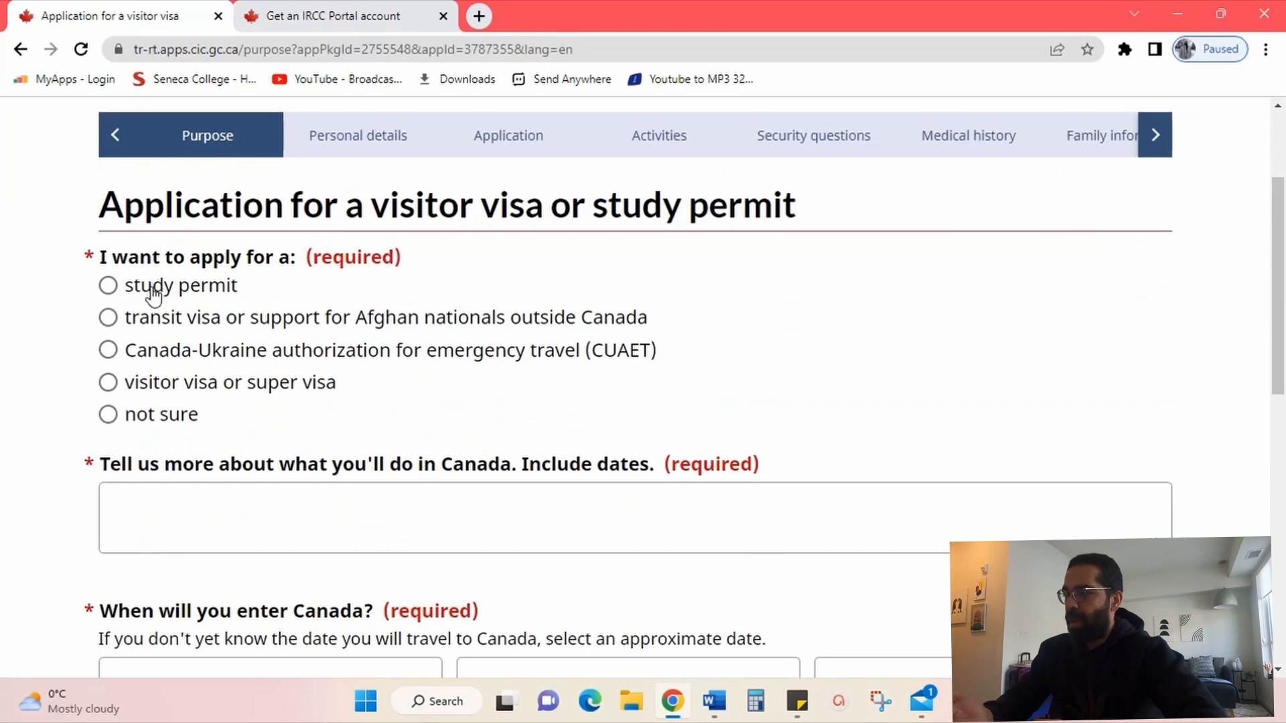
{"action": "left_click", "coordinate": [108, 382]}
Step: Give visiting a spouse, partner, dependent child or parent who is a Canadian citizen or permanent resident as the reason for the visa
{"action": "scroll", "coordinate": [405, 425], "scroll_direction": "down", "scroll_amount": 2}
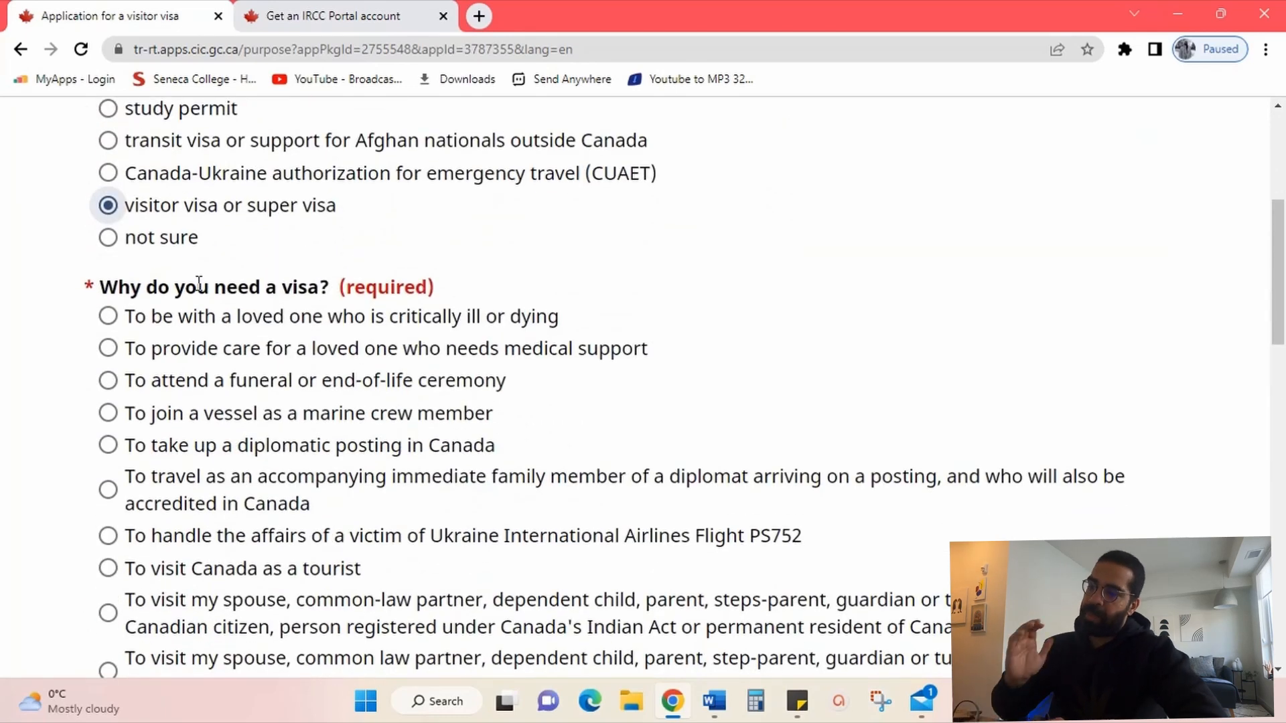
{"action": "scroll", "coordinate": [402, 429], "scroll_direction": "down", "scroll_amount": 2}
{"action": "scroll", "coordinate": [387, 432], "scroll_direction": "down", "scroll_amount": 2}
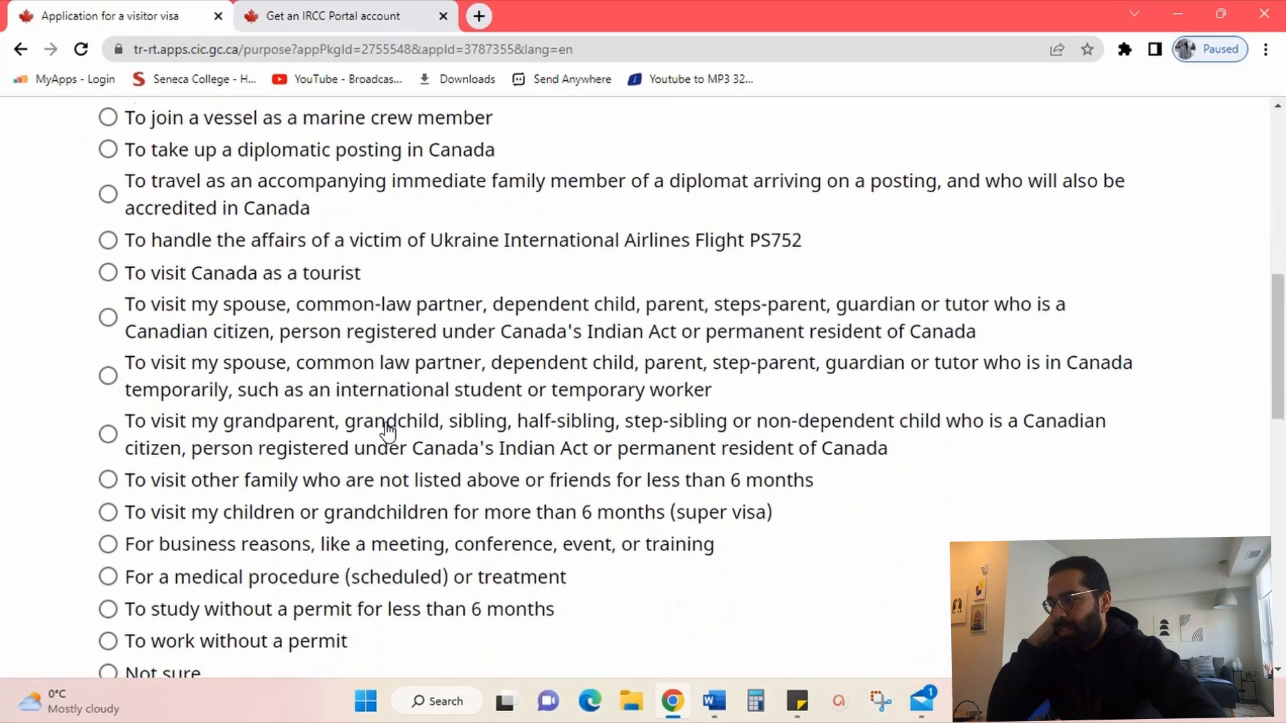
{"action": "scroll", "coordinate": [387, 432], "scroll_direction": "up", "scroll_amount": 2}
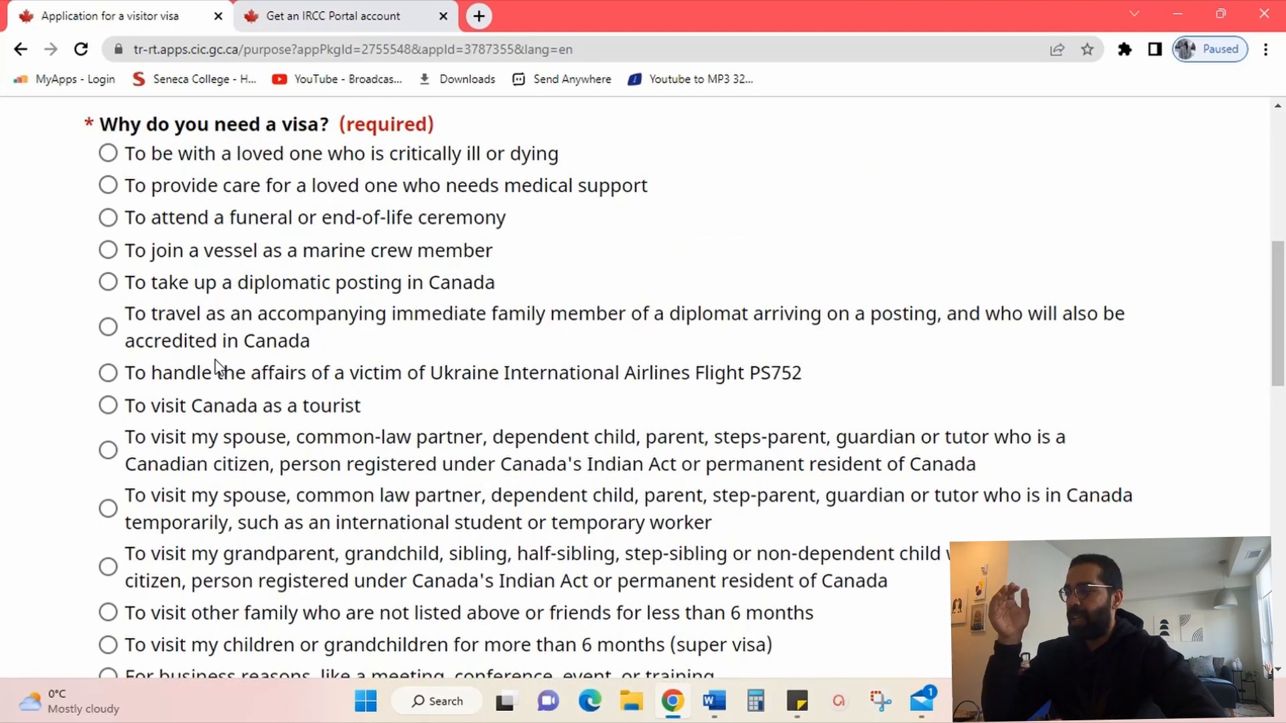
{"action": "scroll", "coordinate": [216, 367], "scroll_direction": "down", "scroll_amount": 2}
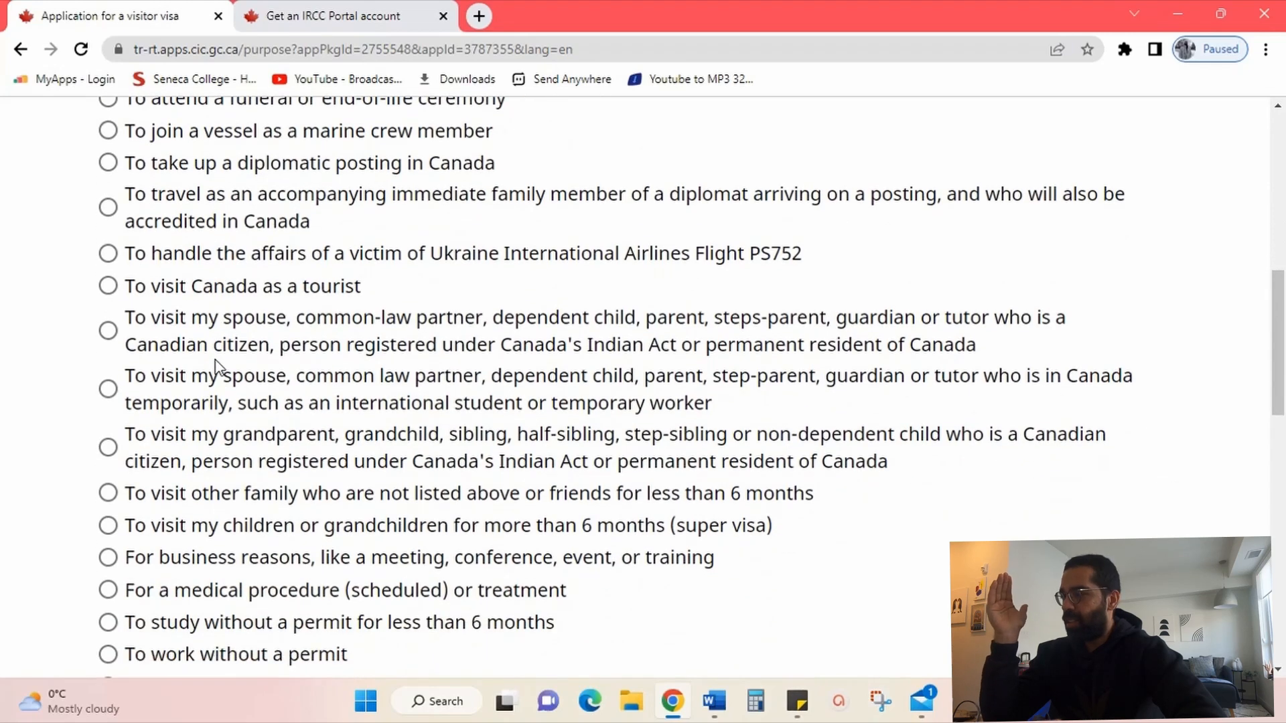
{"action": "scroll", "coordinate": [216, 367], "scroll_direction": "down", "scroll_amount": 2}
{"action": "scroll", "coordinate": [231, 422], "scroll_direction": "up", "scroll_amount": 1}
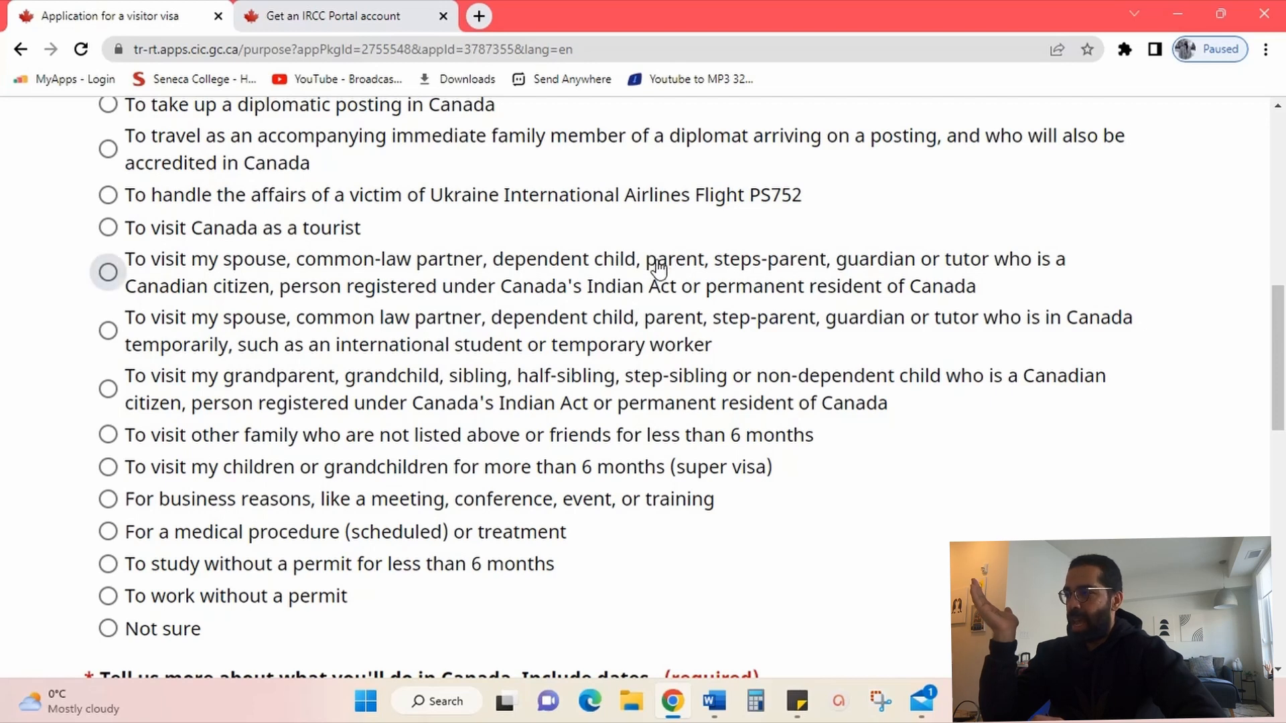
{"action": "left_click", "coordinate": [700, 268]}
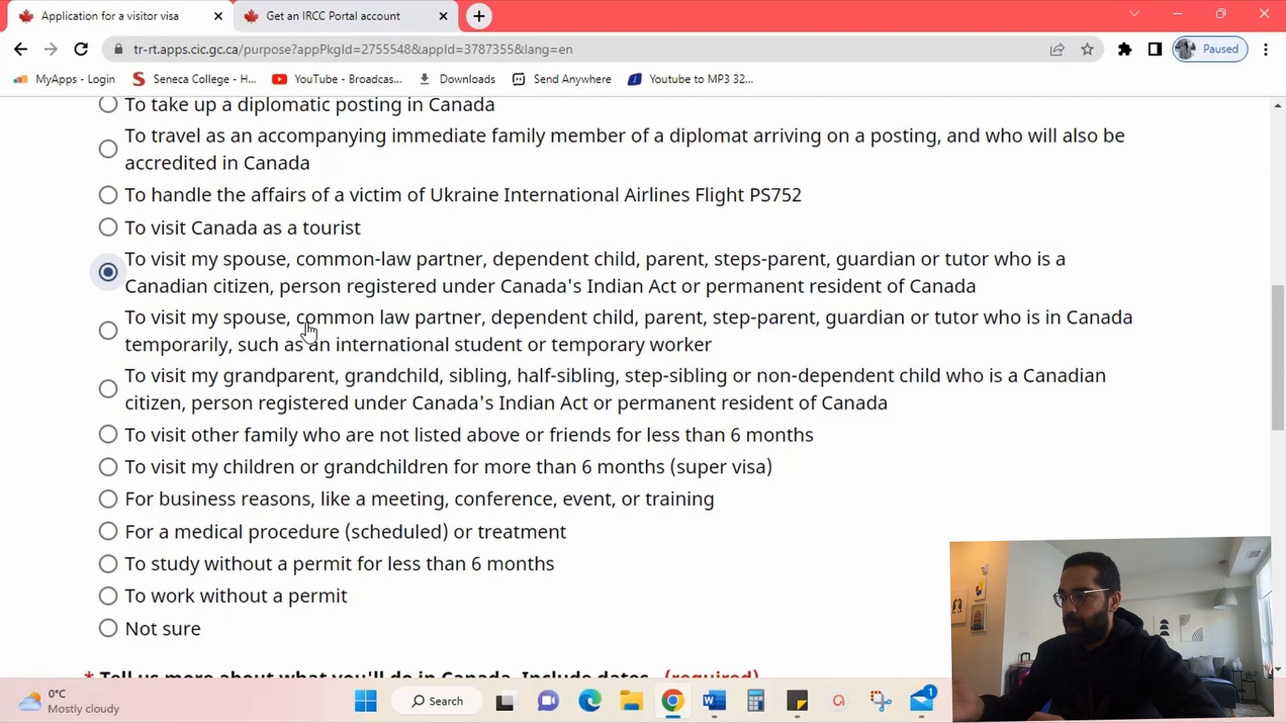
{"action": "left_click", "coordinate": [109, 331]}
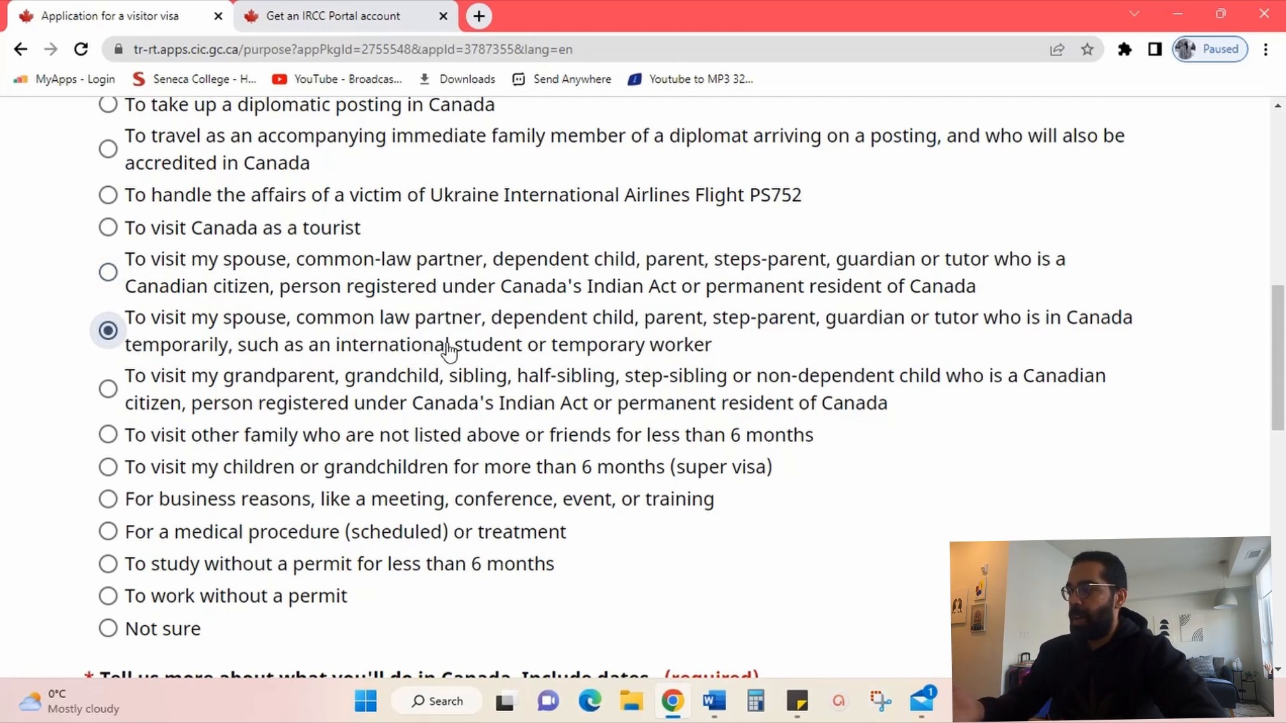
{"action": "left_click", "coordinate": [107, 275]}
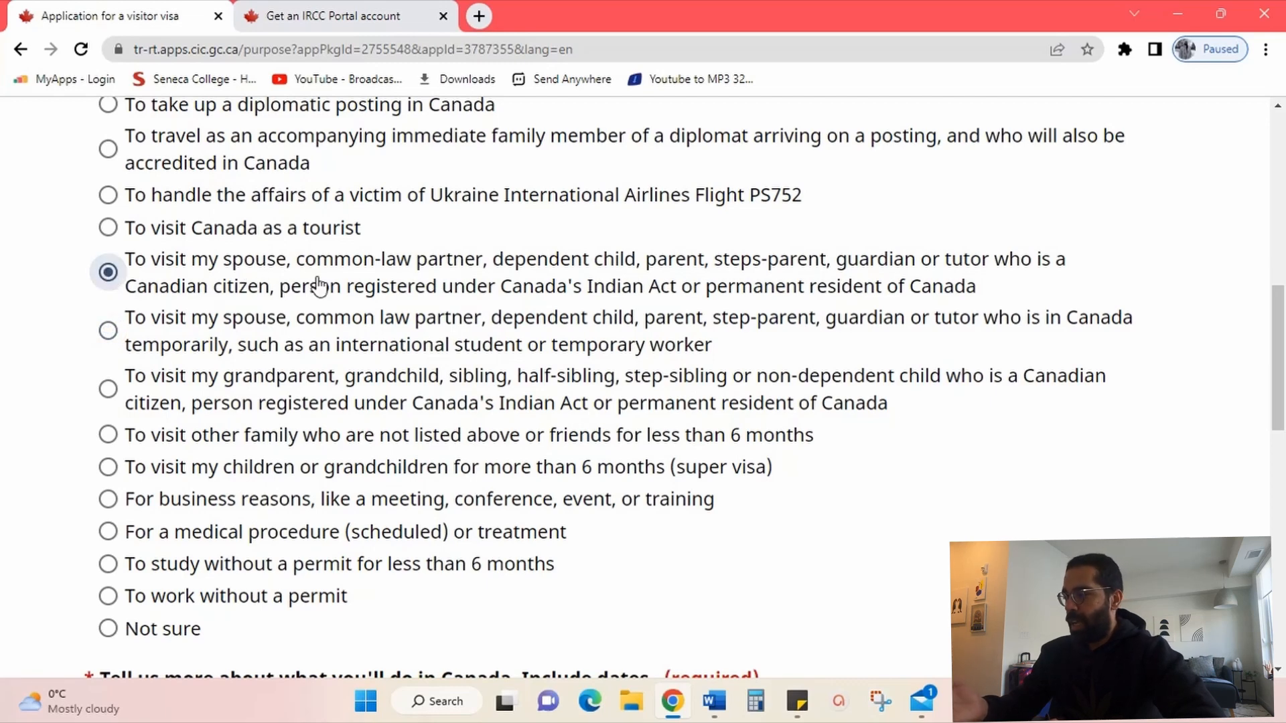
Step: Begin the description of activities in Canada with "I am inviting my parents to visit me on my birthday"
{"action": "scroll", "coordinate": [213, 284], "scroll_direction": "down", "scroll_amount": 5}
{"action": "left_click", "coordinate": [377, 363]}
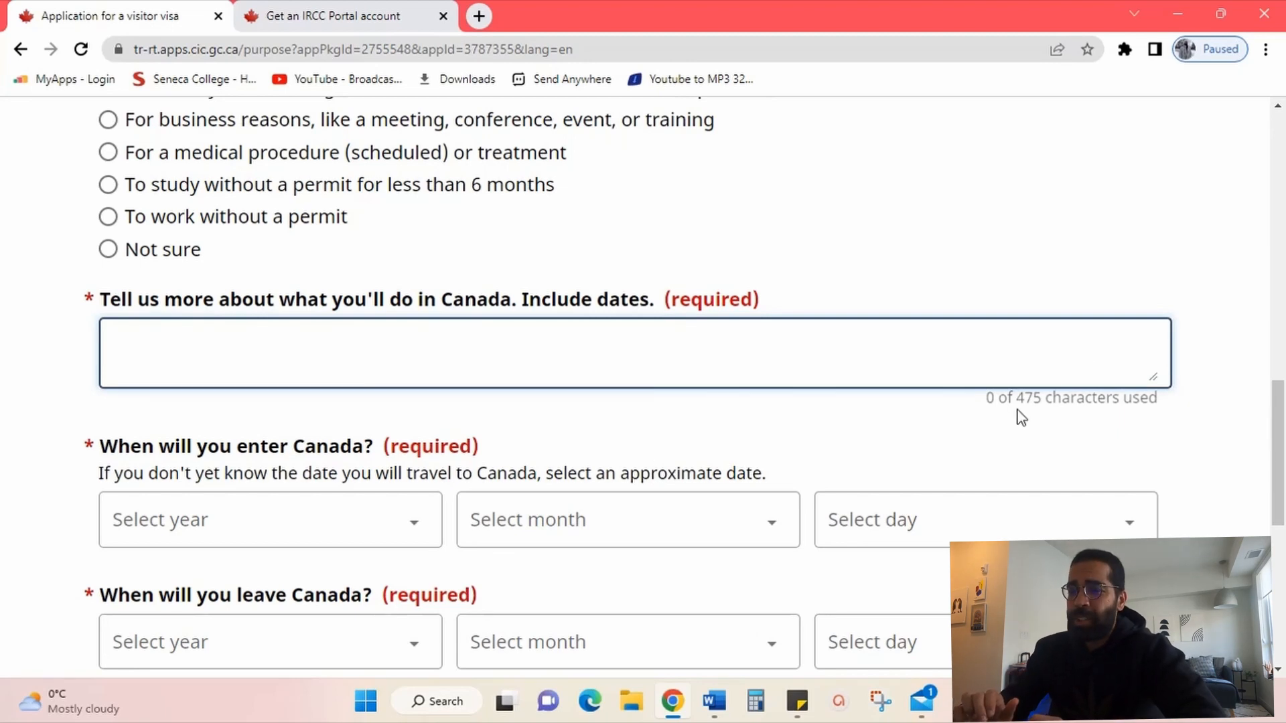
{"action": "left_click", "coordinate": [987, 402]}
{"action": "left_click", "coordinate": [990, 401]}
{"action": "left_click", "coordinate": [1020, 444]}
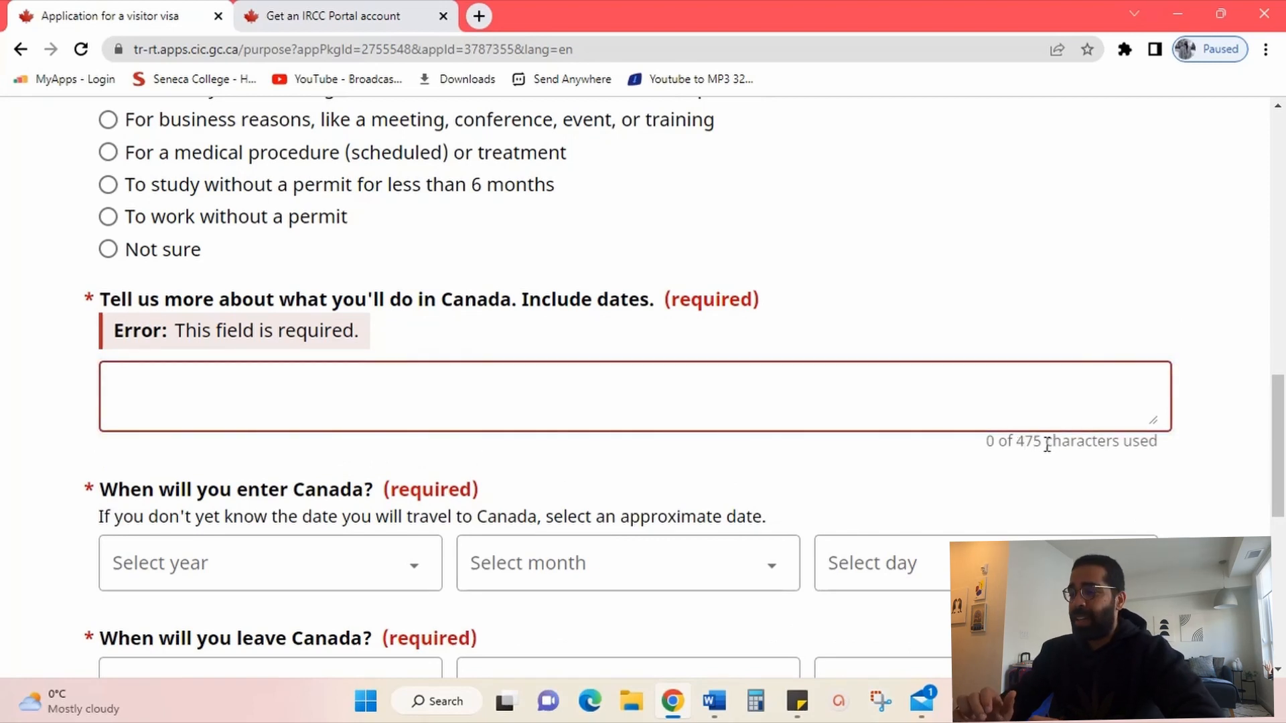
{"action": "left_click", "coordinate": [252, 384]}
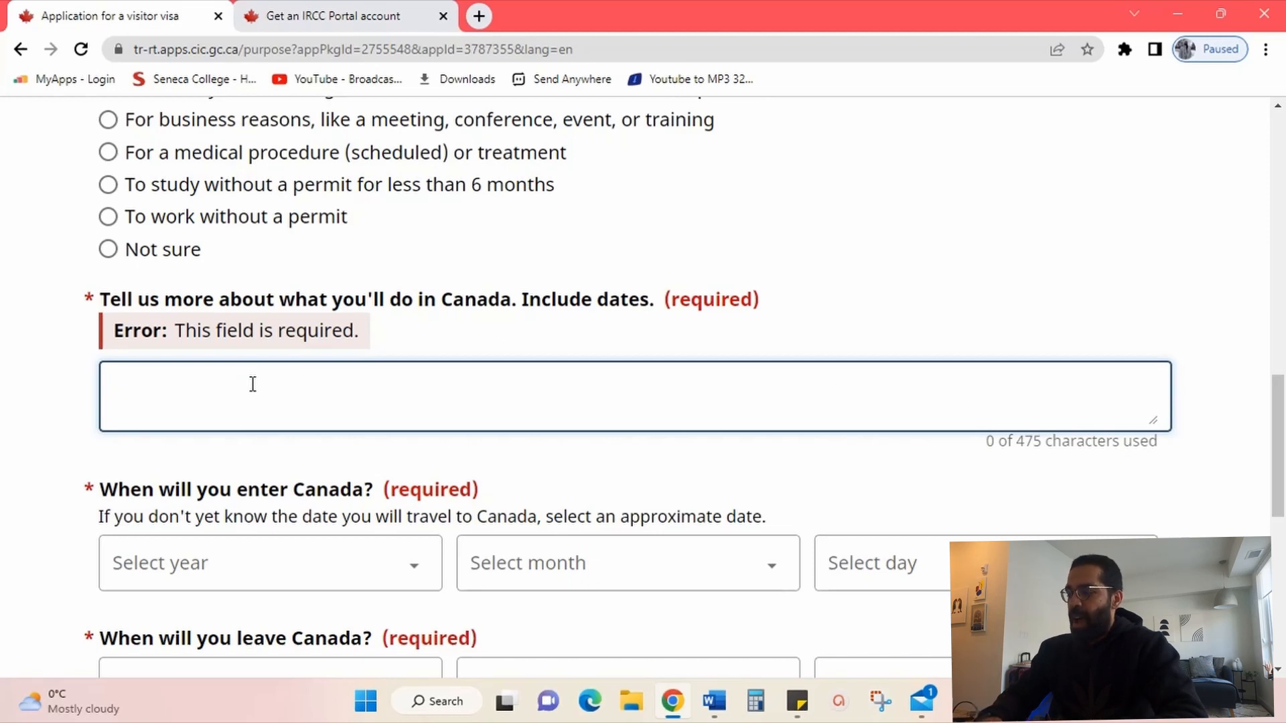
{"action": "type", "text": "My"}
{"action": "key", "text": "BackSpace"}
{"action": "key", "text": "BackSpace"}
{"action": "type", "text": "I am inviting my parents to visit me on my "}
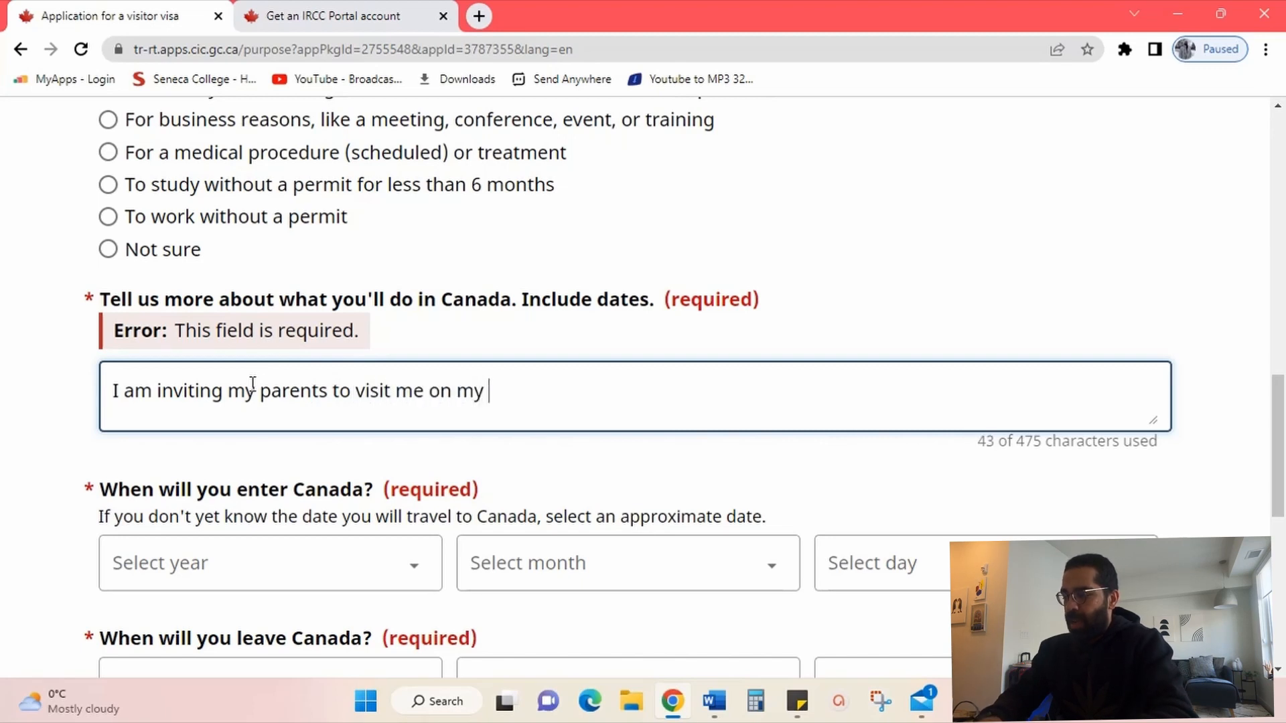
{"action": "type", "text": "birthday"}
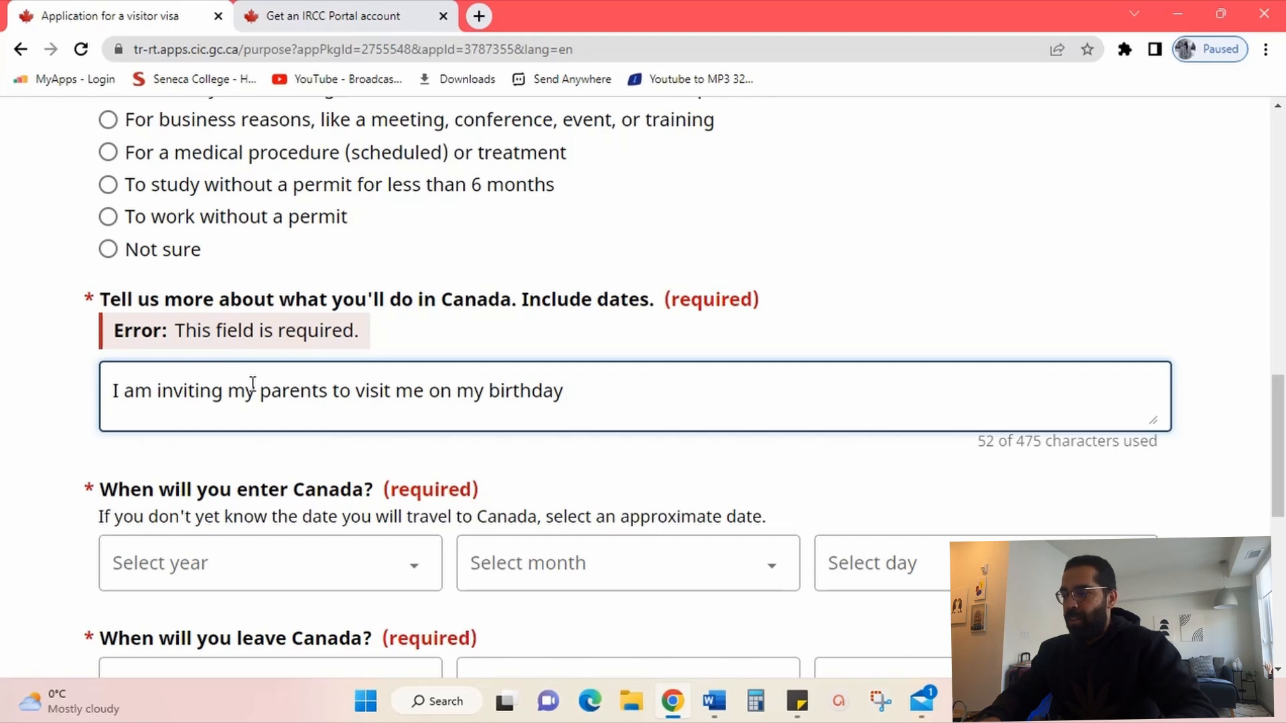
Step: Complete the activities description with the birthday date and "as I havent seen my family in last 3 years."
{"action": "type", "text": "15th May"}
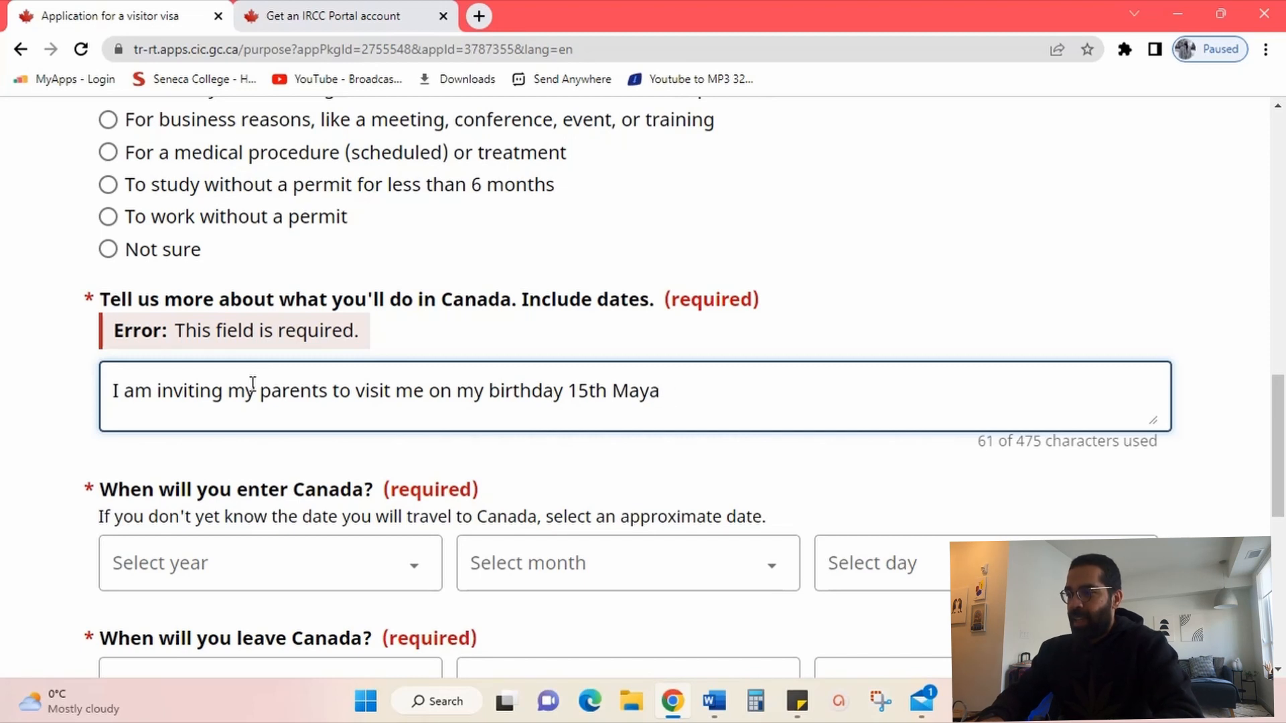
{"action": "type", "text": "have"}
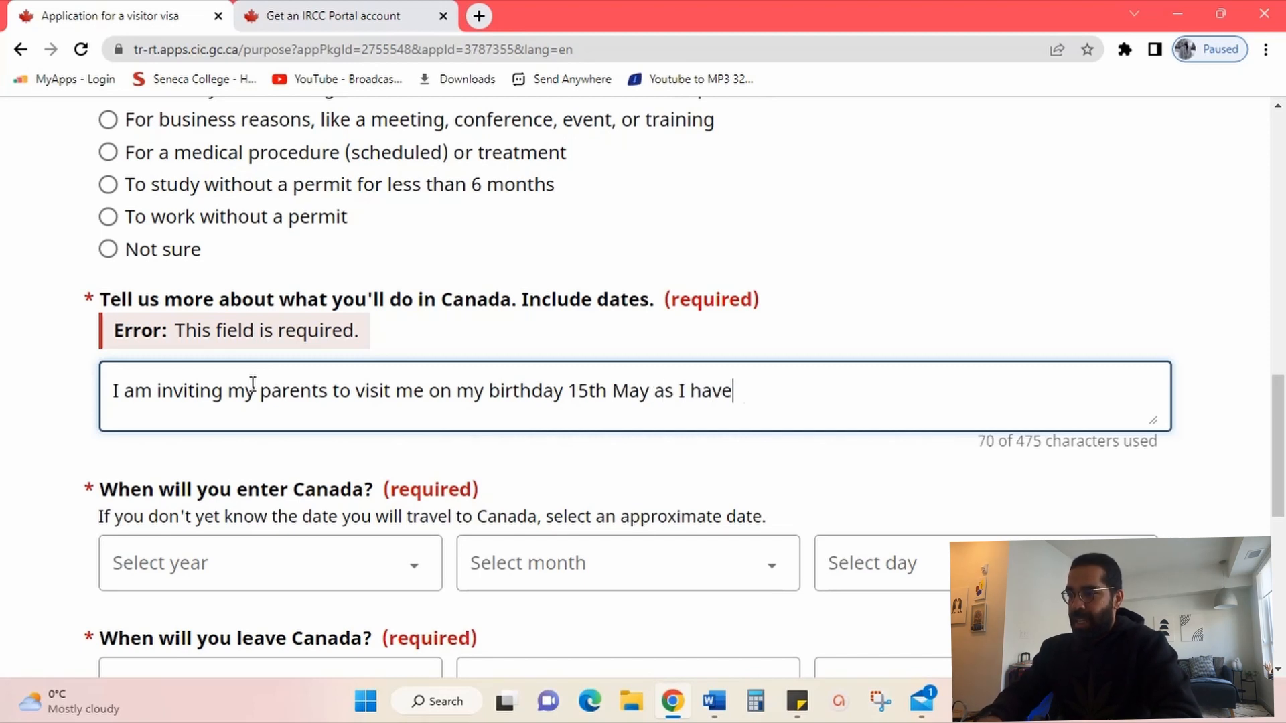
{"action": "type", "text": "nt seen my family in last 3 years"}
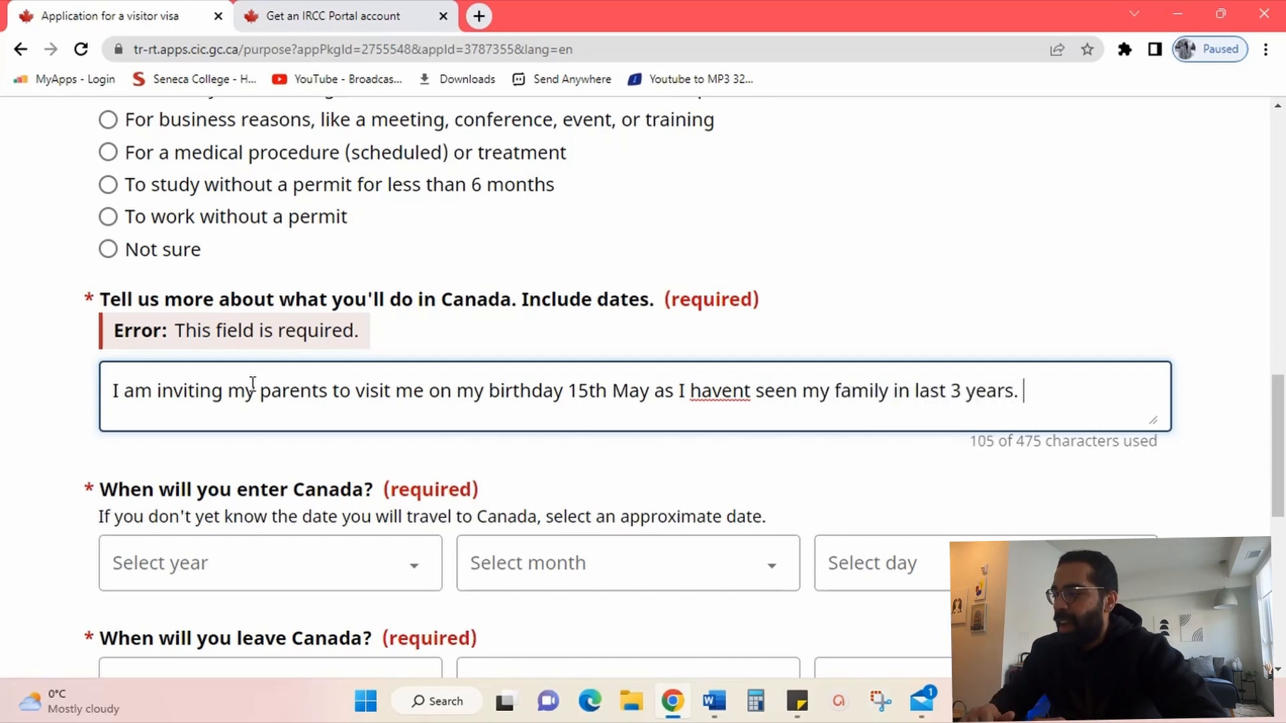
{"action": "type", "text": "."}
{"action": "scroll", "coordinate": [119, 467], "scroll_direction": "down", "scroll_amount": 3}
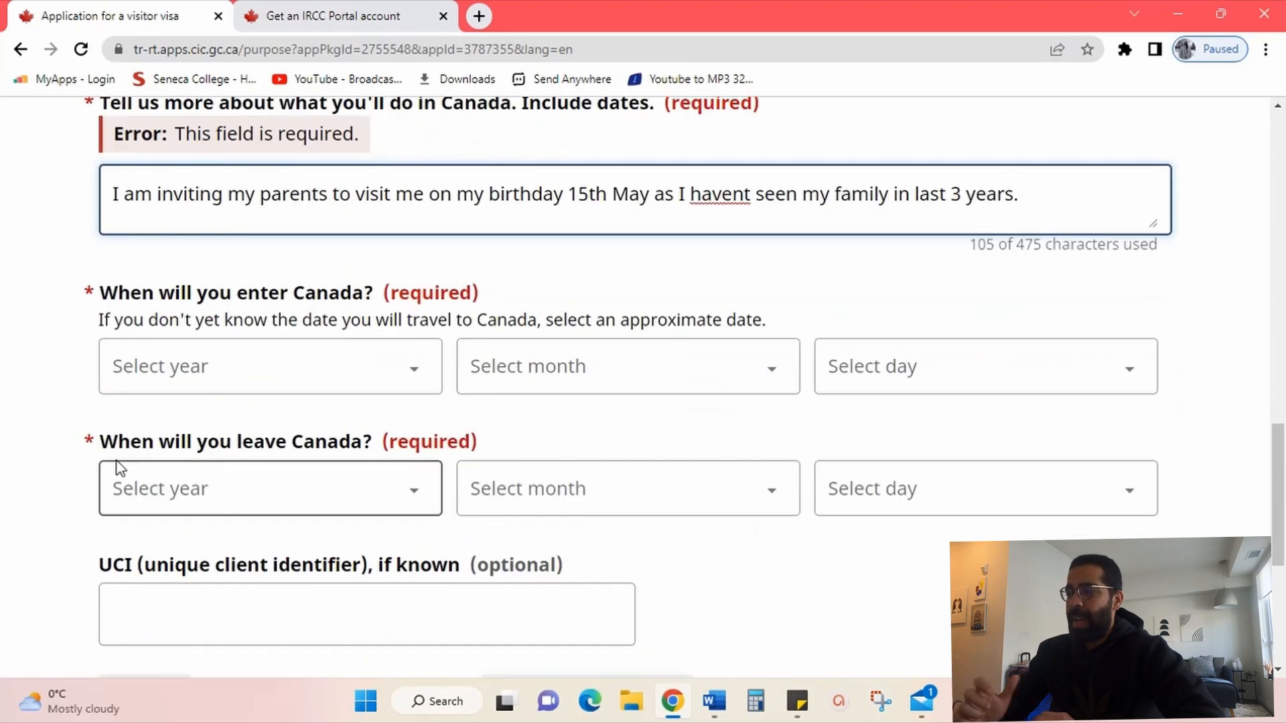
{"action": "left_click", "coordinate": [336, 364]}
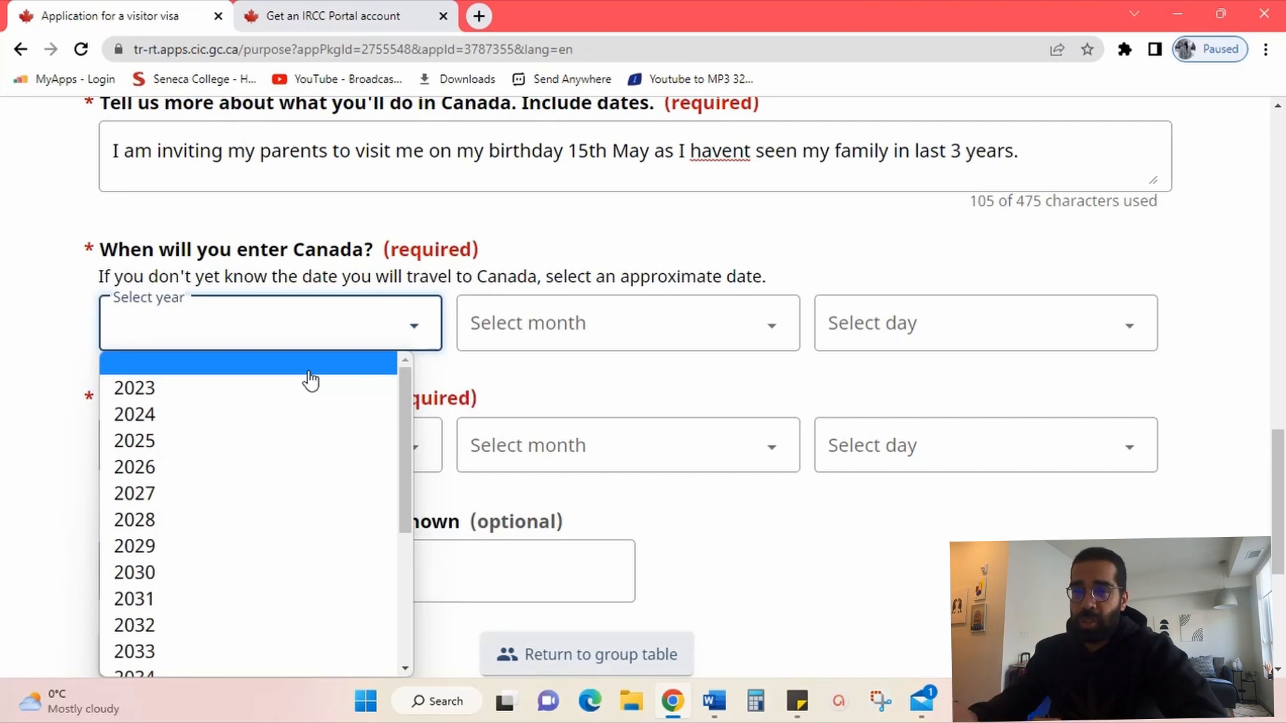
{"action": "left_click", "coordinate": [683, 273]}
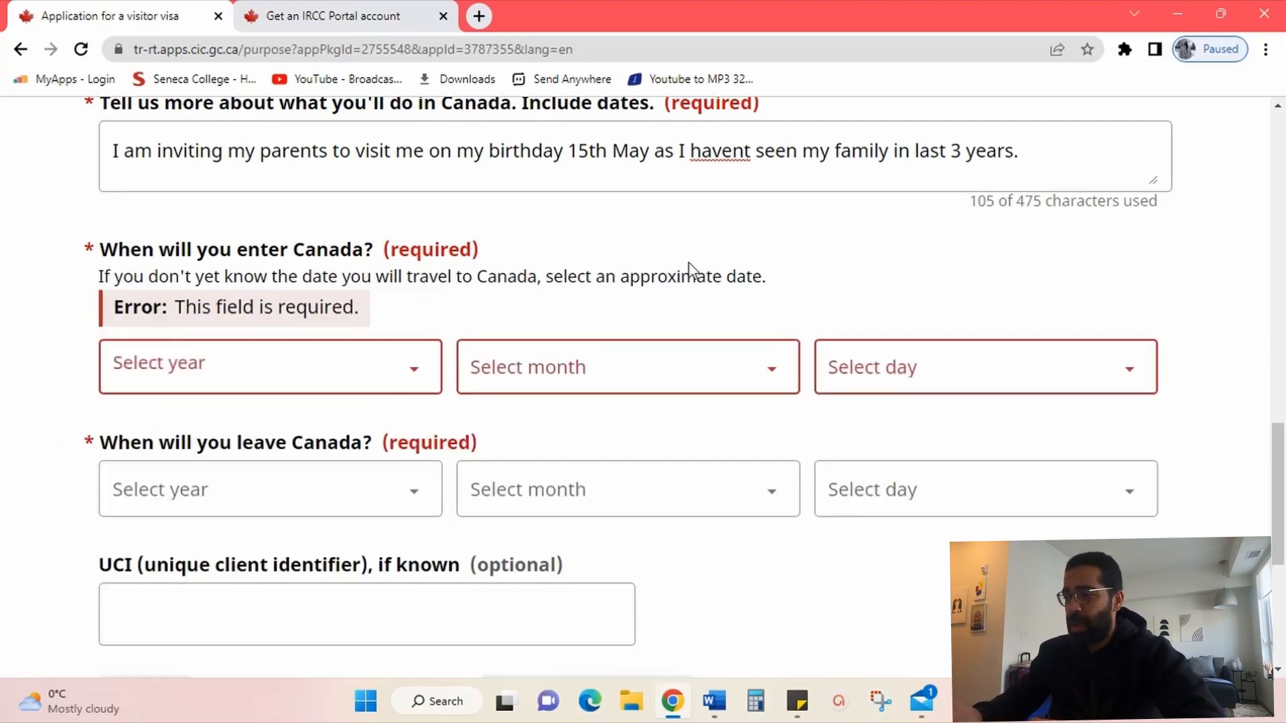
{"action": "left_click_drag", "start_coordinate": [543, 276], "coordinate": [692, 296]}
{"action": "left_click", "coordinate": [674, 293]}
Step: Set the date of entering Canada to 7 May 2023
{"action": "left_click", "coordinate": [333, 368]}
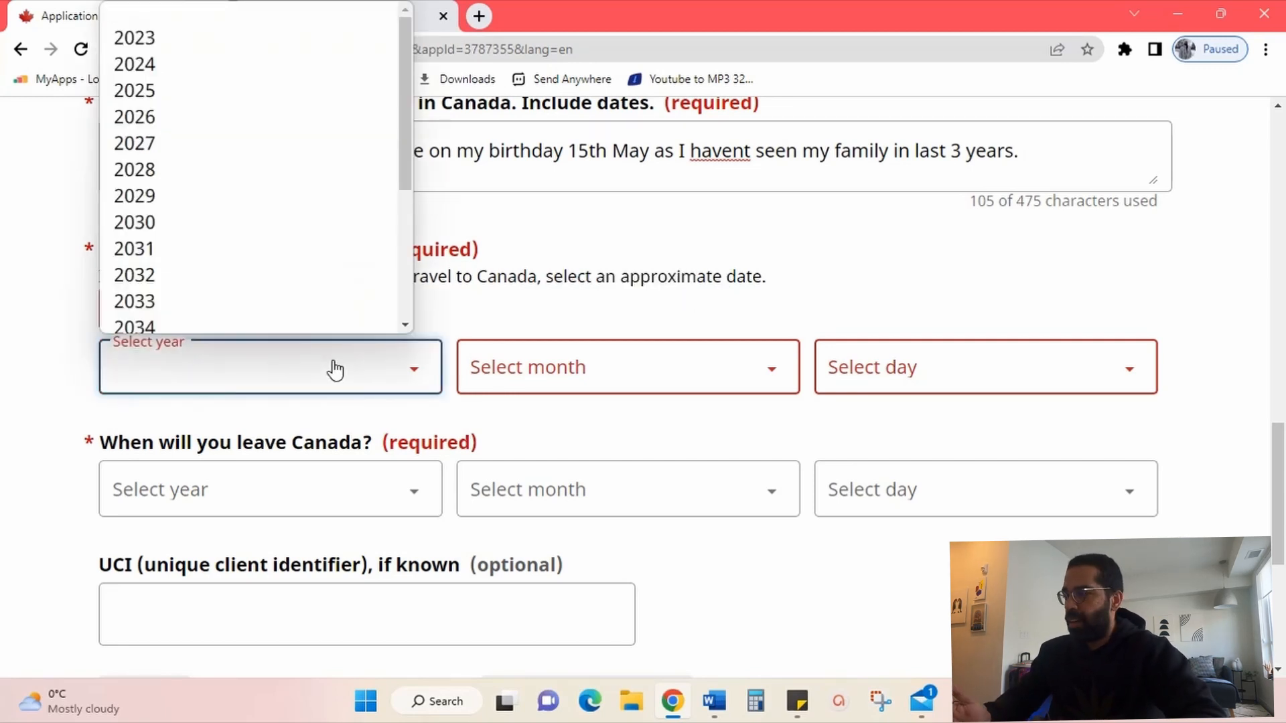
{"action": "key", "text": "Down"}
{"action": "key", "text": "Down"}
{"action": "key", "text": "Down"}
{"action": "key", "text": "Up"}
{"action": "key", "text": "Return"}
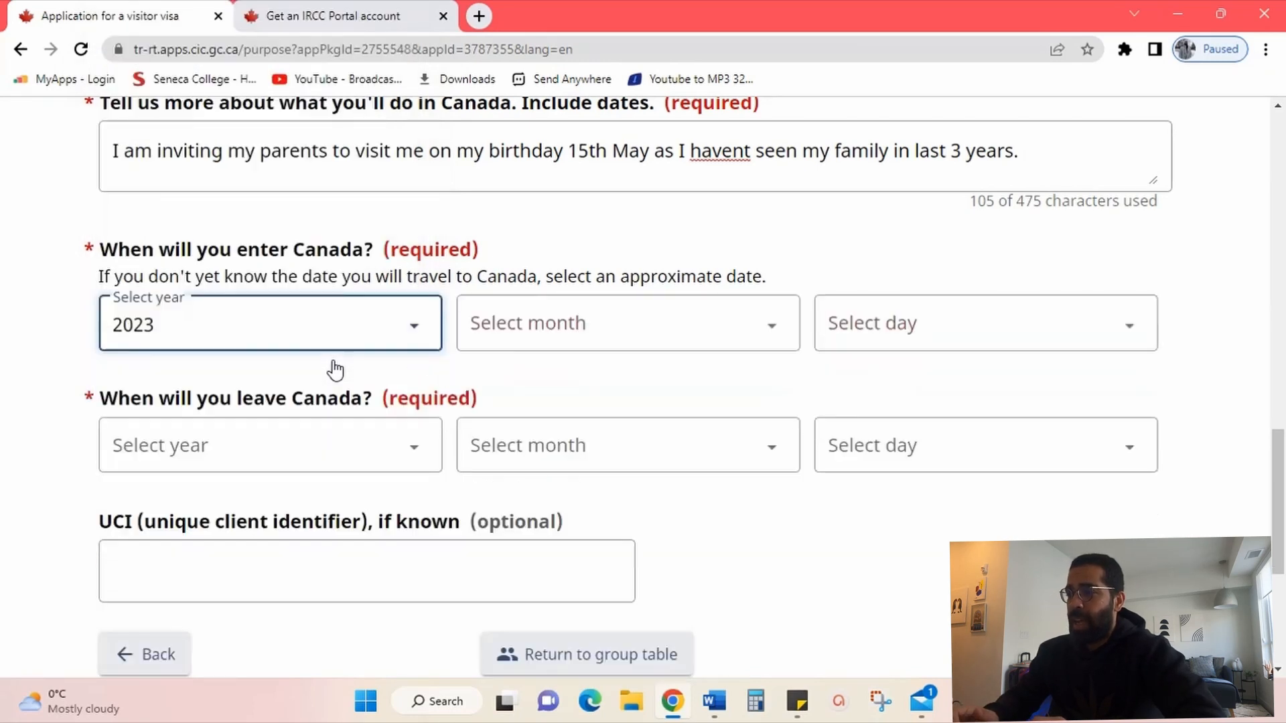
{"action": "left_click", "coordinate": [634, 336]}
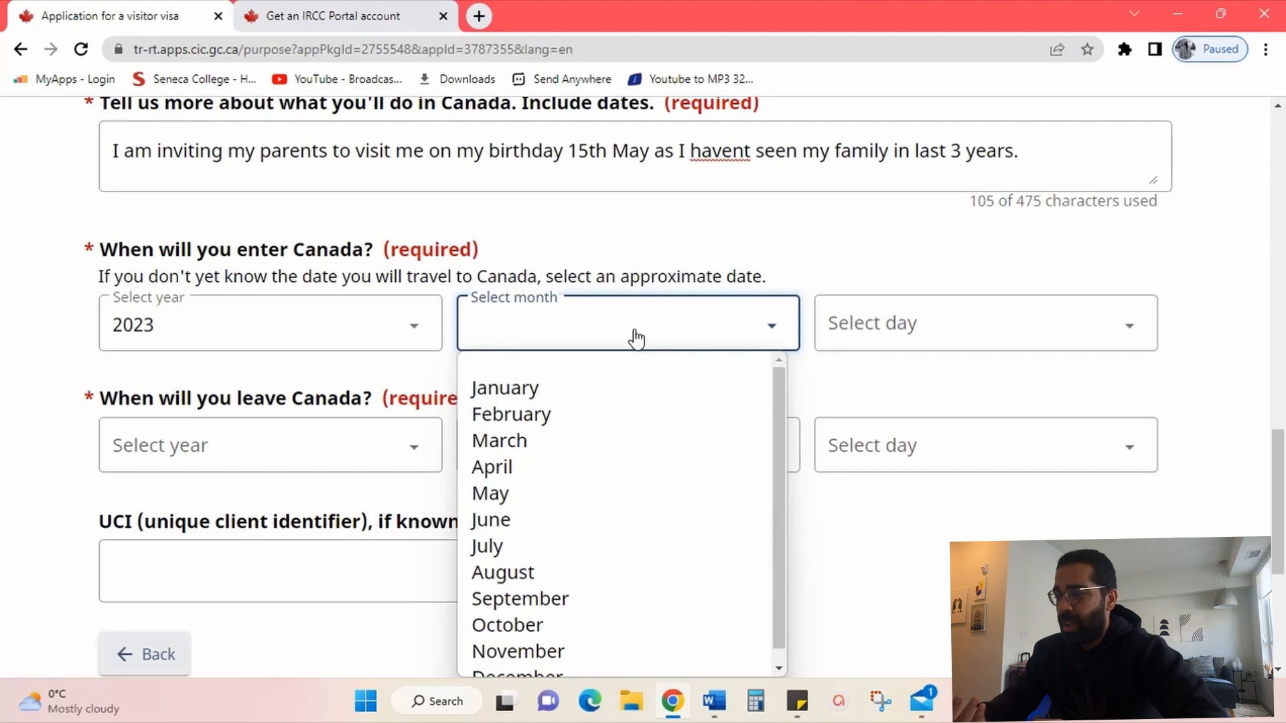
{"action": "left_click", "coordinate": [529, 497]}
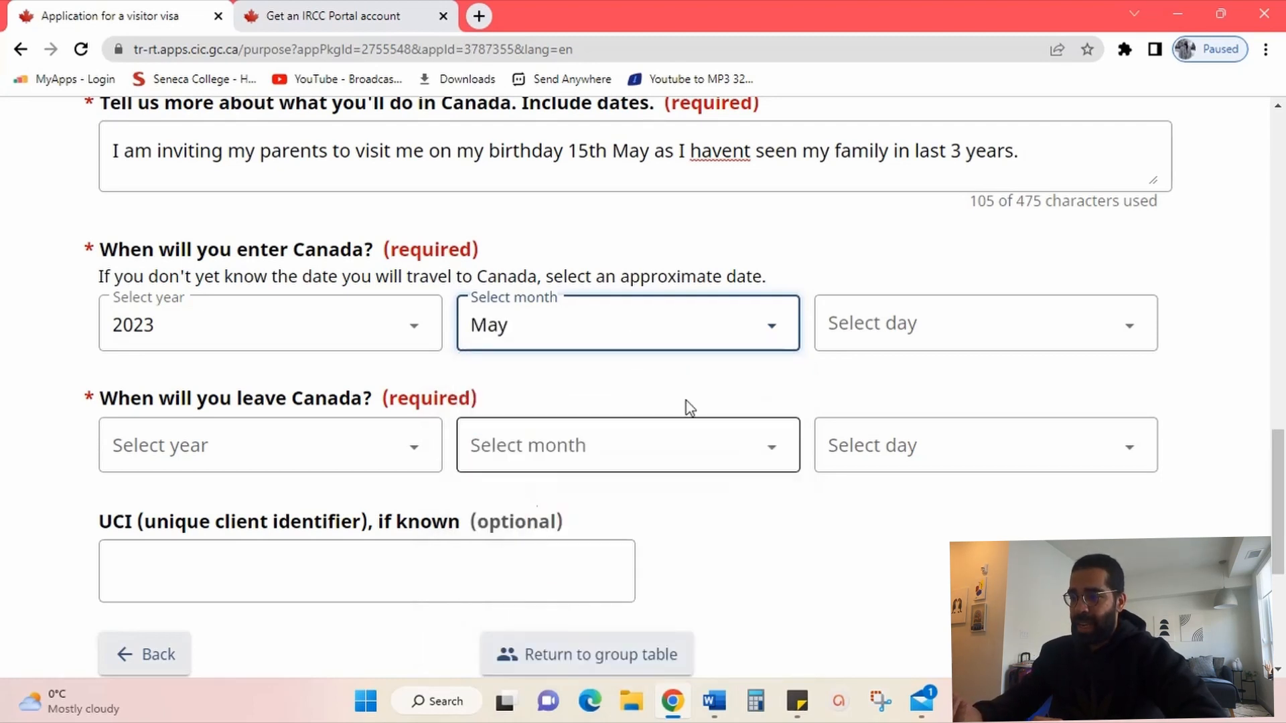
{"action": "left_click", "coordinate": [994, 335]}
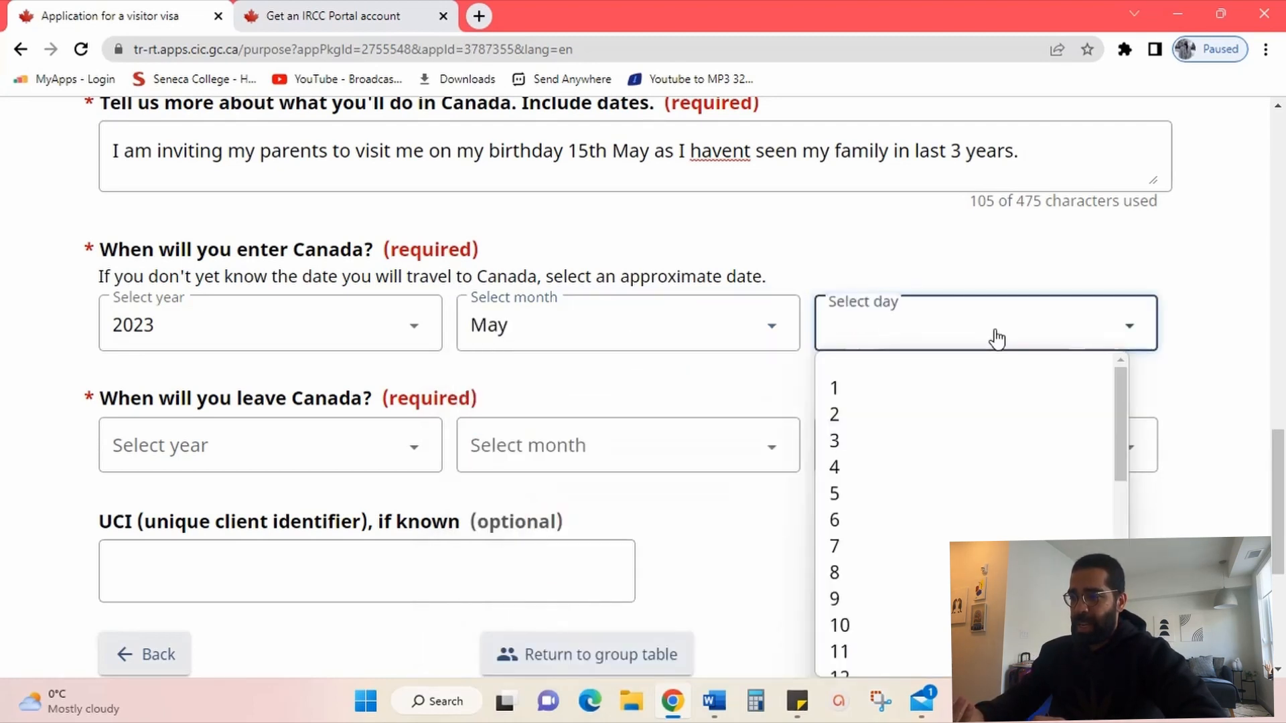
{"action": "left_click", "coordinate": [914, 544]}
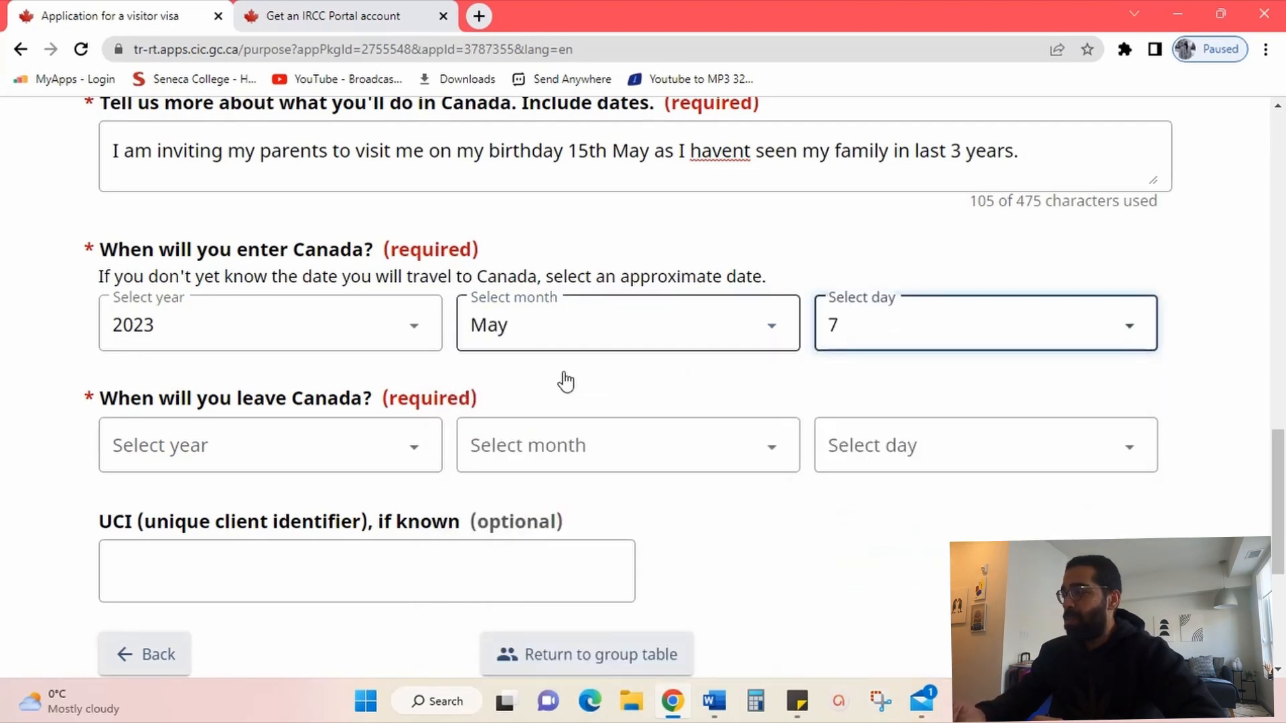
Step: Set the date of leaving Canada to 7 June 2023
{"action": "left_click", "coordinate": [321, 452]}
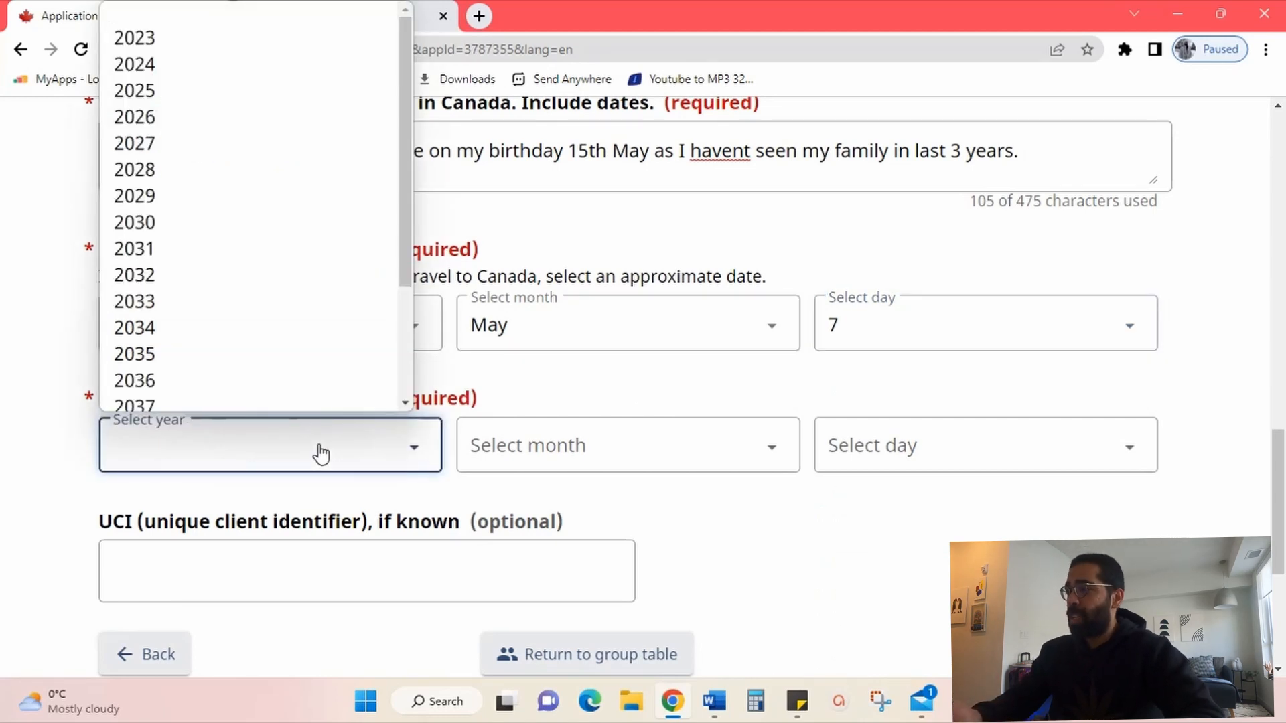
{"action": "key", "text": "Down"}
{"action": "key", "text": "Return"}
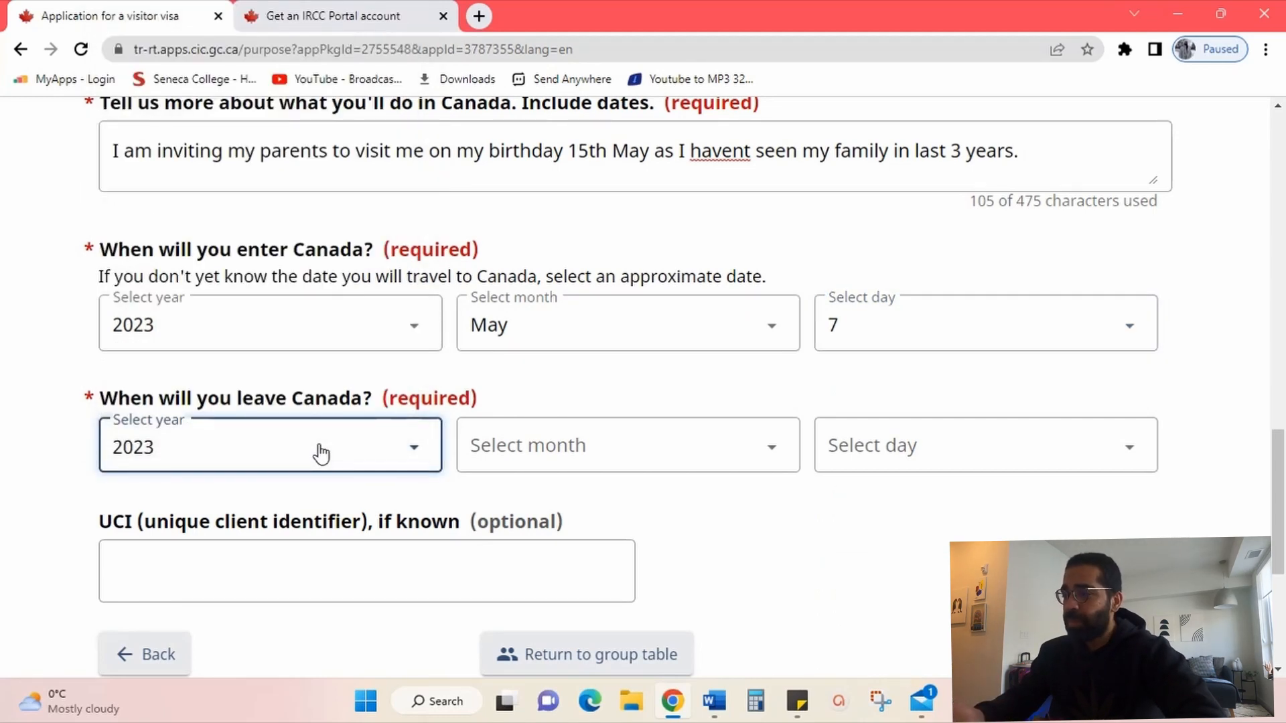
{"action": "left_click", "coordinate": [588, 455]}
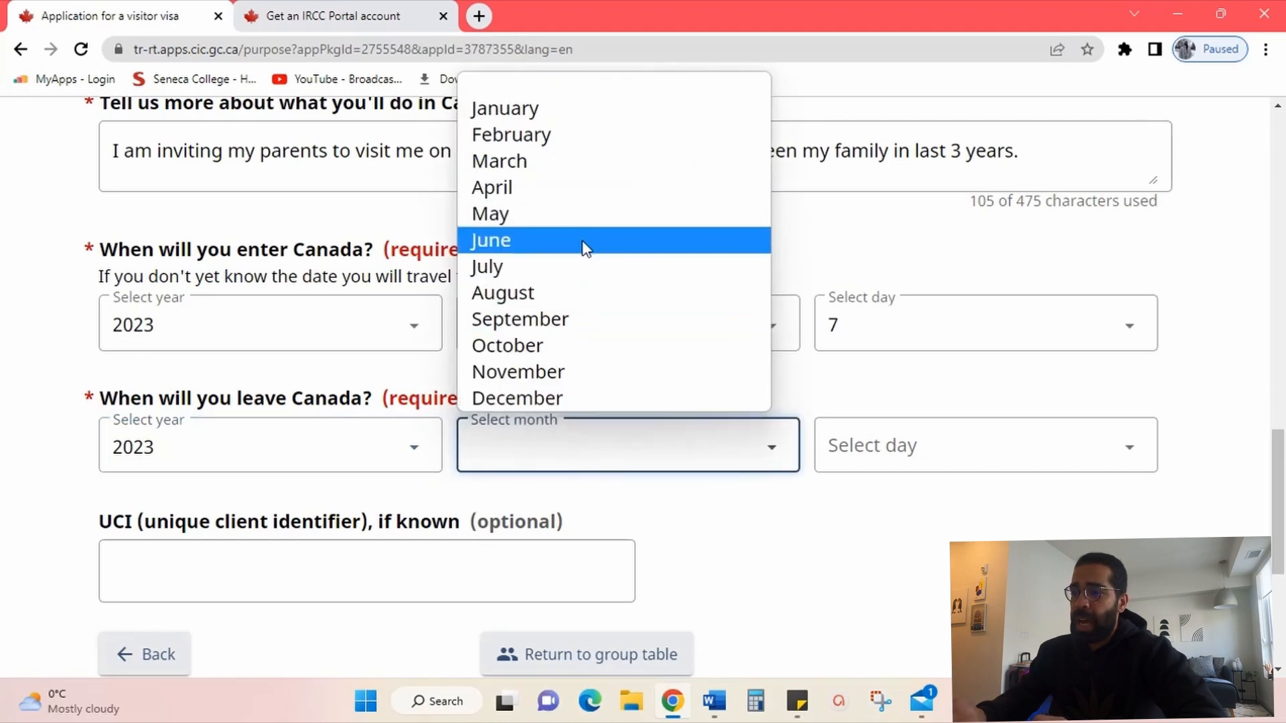
{"action": "left_click", "coordinate": [586, 241]}
{"action": "left_click", "coordinate": [957, 444]}
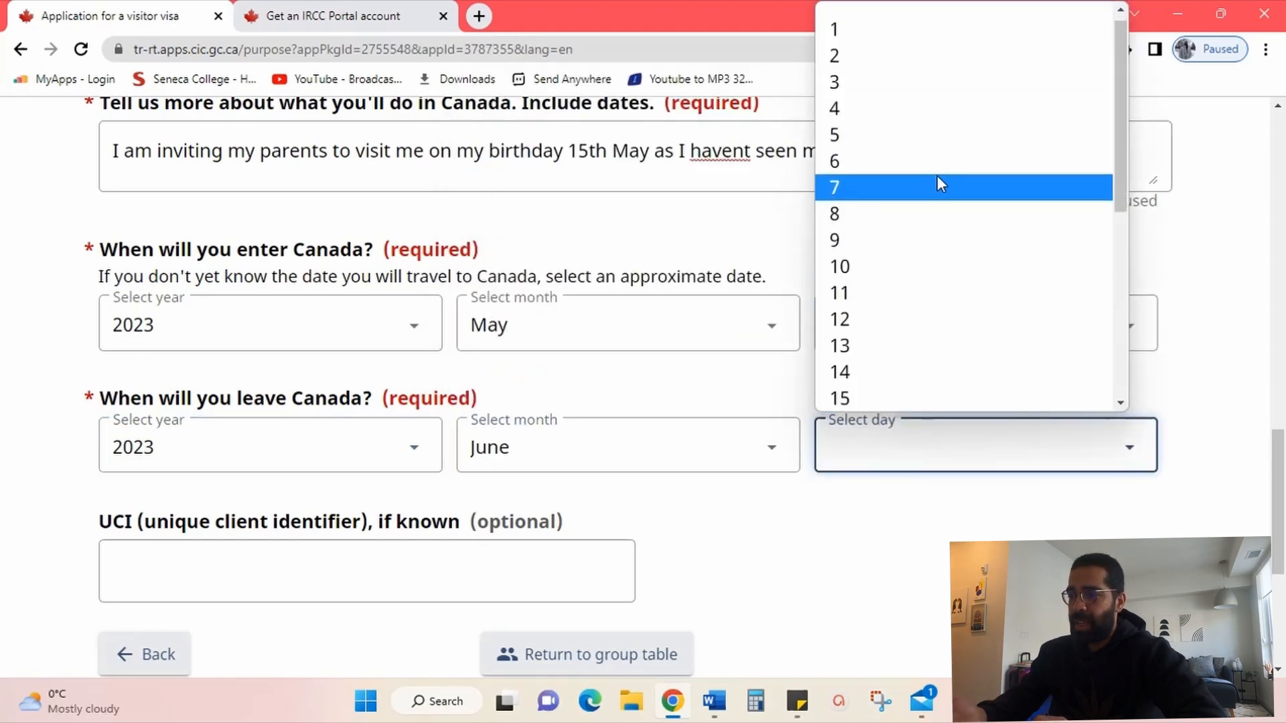
{"action": "left_click", "coordinate": [935, 176]}
Step: Leave the optional UCI (unique client identifier) blank, then save the purpose details and continue
{"action": "scroll", "coordinate": [833, 568], "scroll_direction": "down", "scroll_amount": 3}
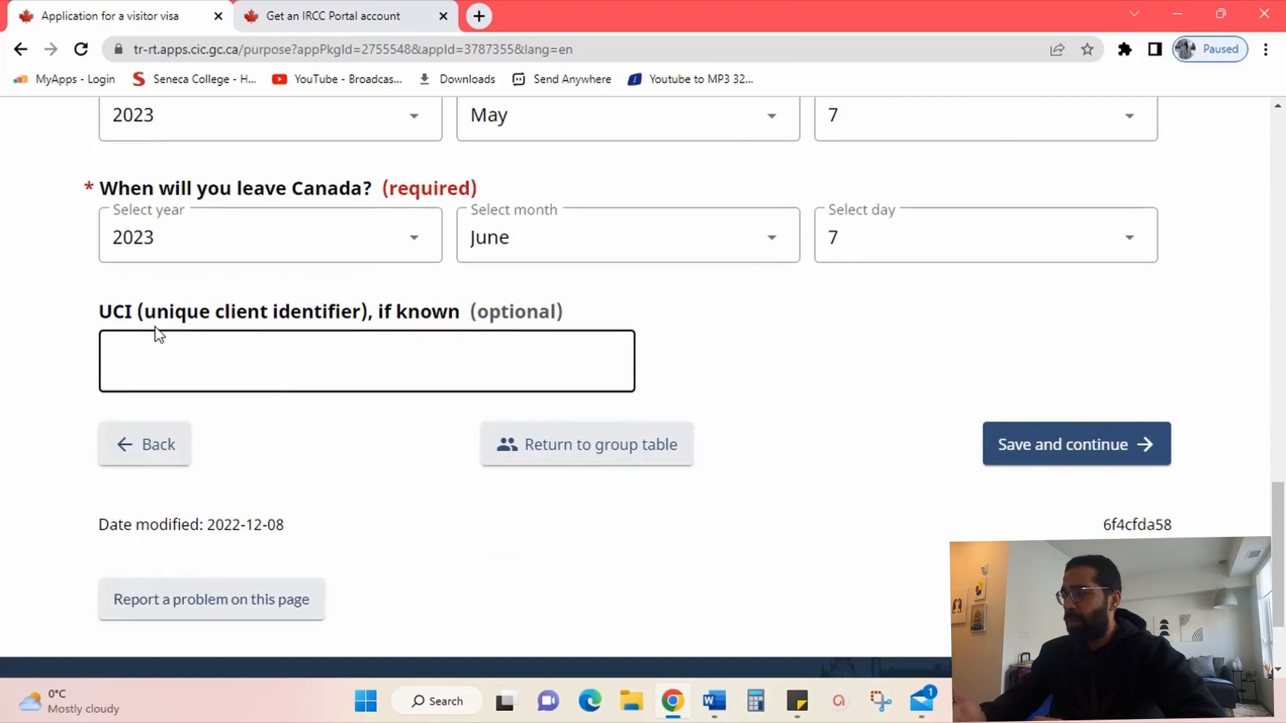
{"action": "left_click_drag", "start_coordinate": [96, 314], "coordinate": [371, 313]}
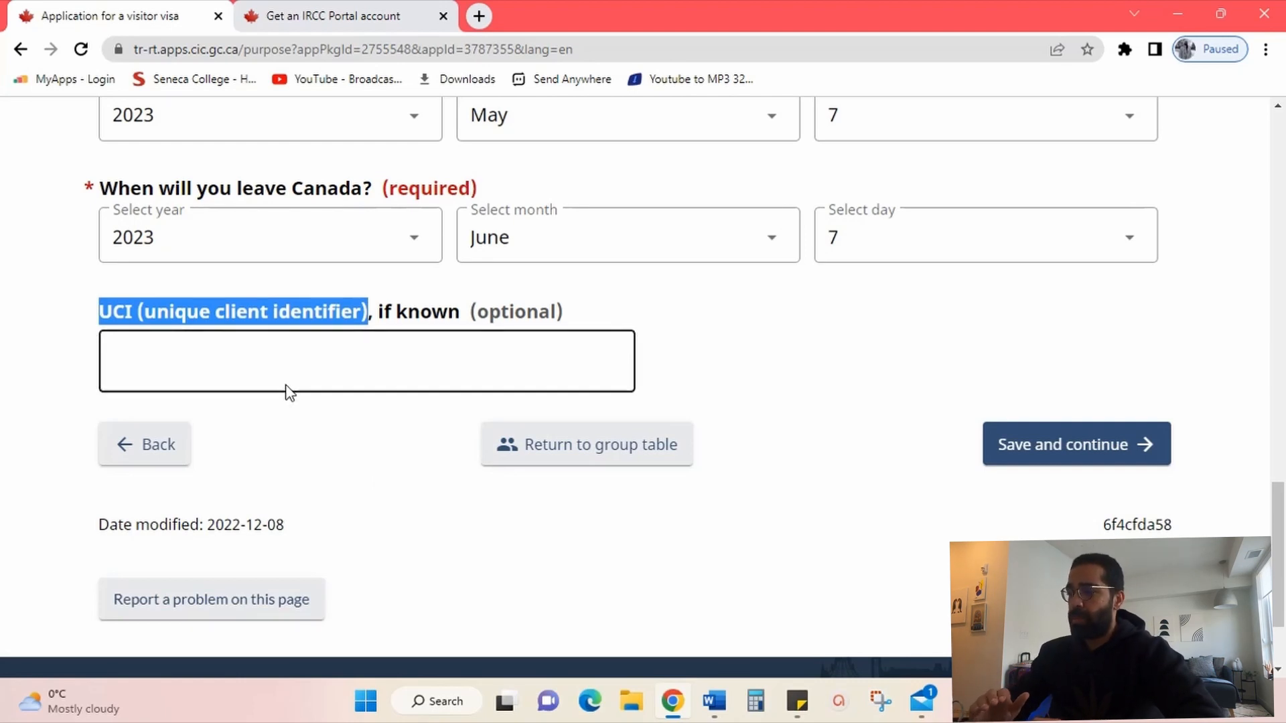
{"action": "left_click", "coordinate": [1070, 448]}
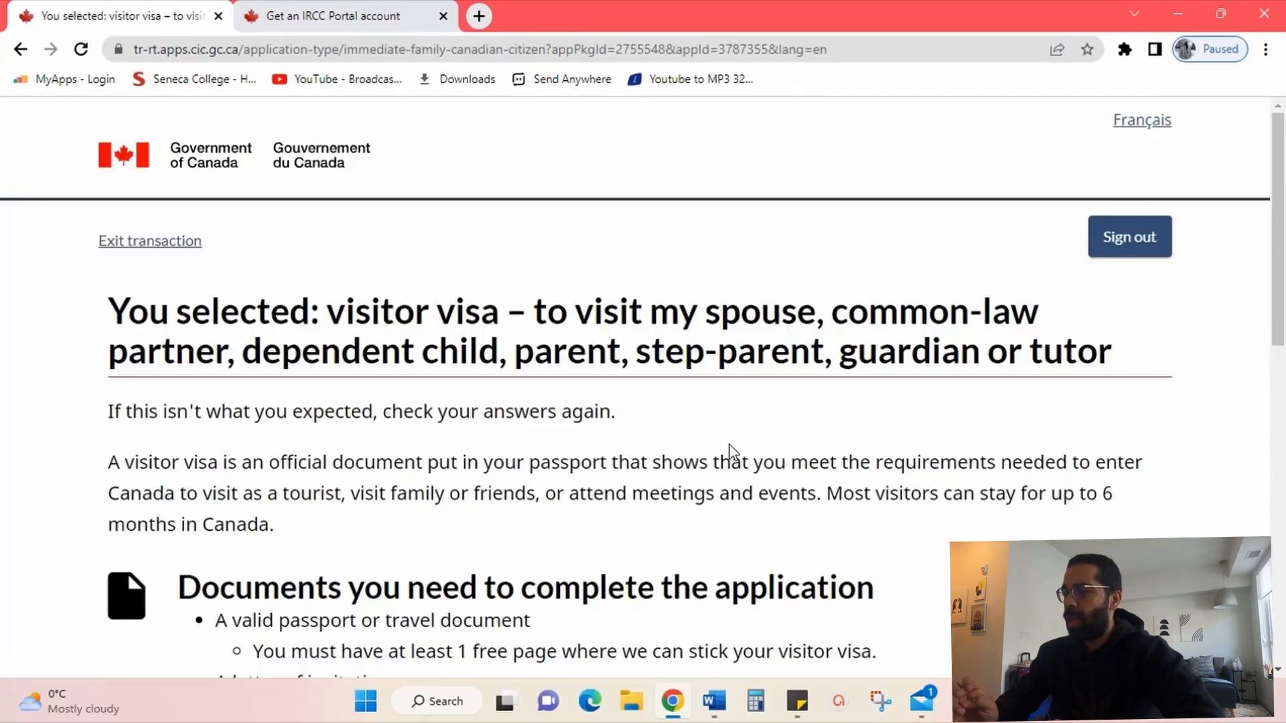
Step: Review the visitor visa summary, examining the documents needed and the information to enter for the application
{"action": "scroll", "coordinate": [730, 450], "scroll_direction": "down", "scroll_amount": 10}
{"action": "scroll", "coordinate": [730, 450], "scroll_direction": "up", "scroll_amount": 6}
{"action": "scroll", "coordinate": [732, 452], "scroll_direction": "up", "scroll_amount": 2}
{"action": "scroll", "coordinate": [732, 452], "scroll_direction": "down", "scroll_amount": 2}
{"action": "scroll", "coordinate": [732, 452], "scroll_direction": "up", "scroll_amount": 2}
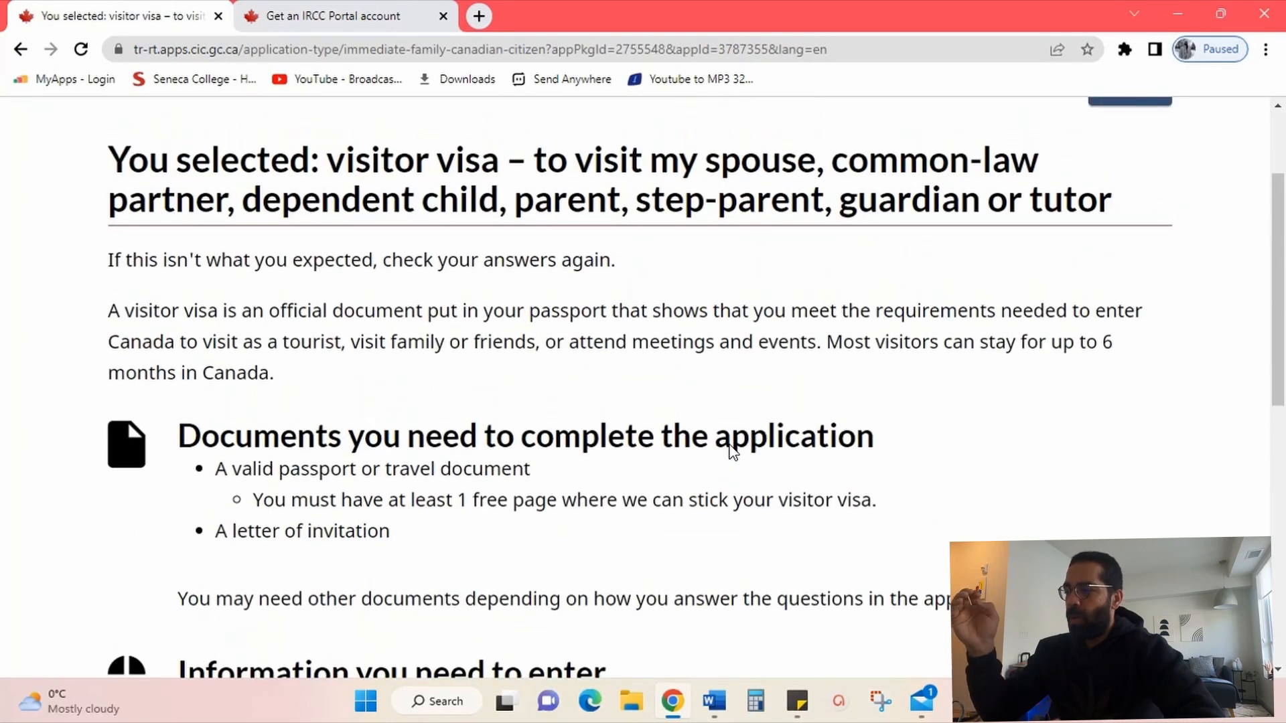
{"action": "scroll", "coordinate": [732, 452], "scroll_direction": "down", "scroll_amount": 3}
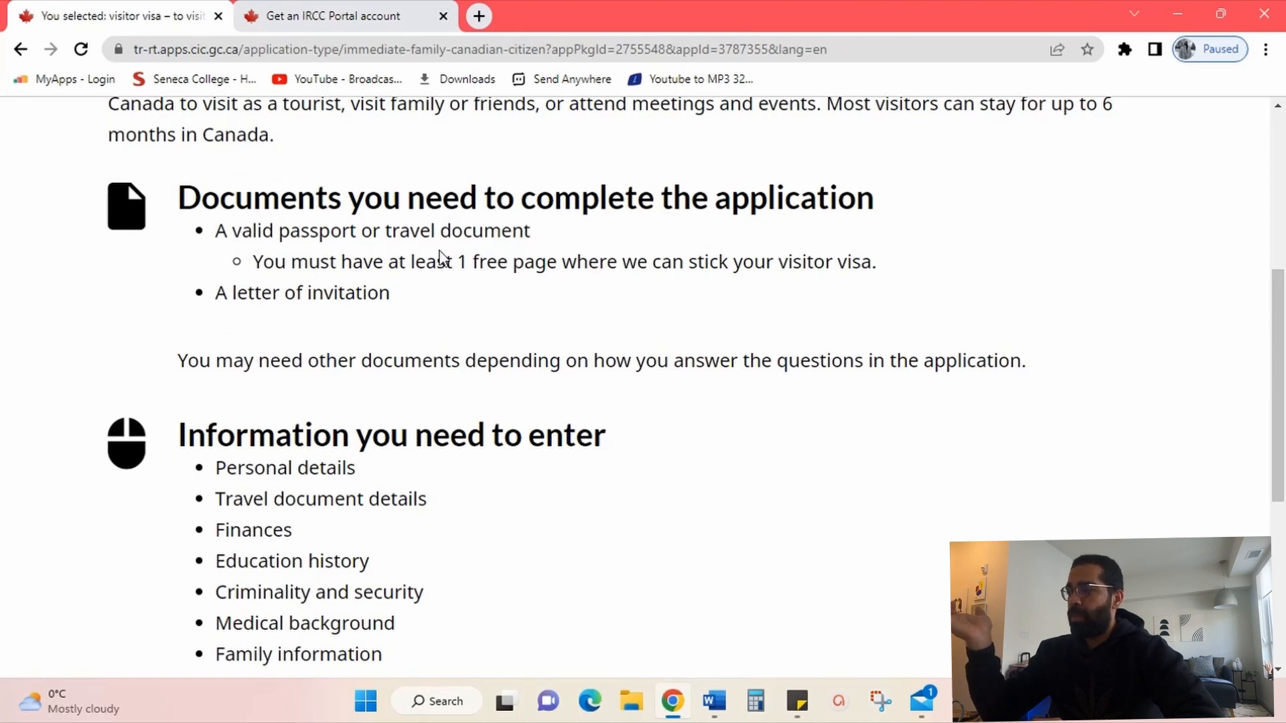
{"action": "scroll", "coordinate": [399, 355], "scroll_direction": "down", "scroll_amount": 1}
{"action": "left_click_drag", "start_coordinate": [391, 238], "coordinate": [201, 247]}
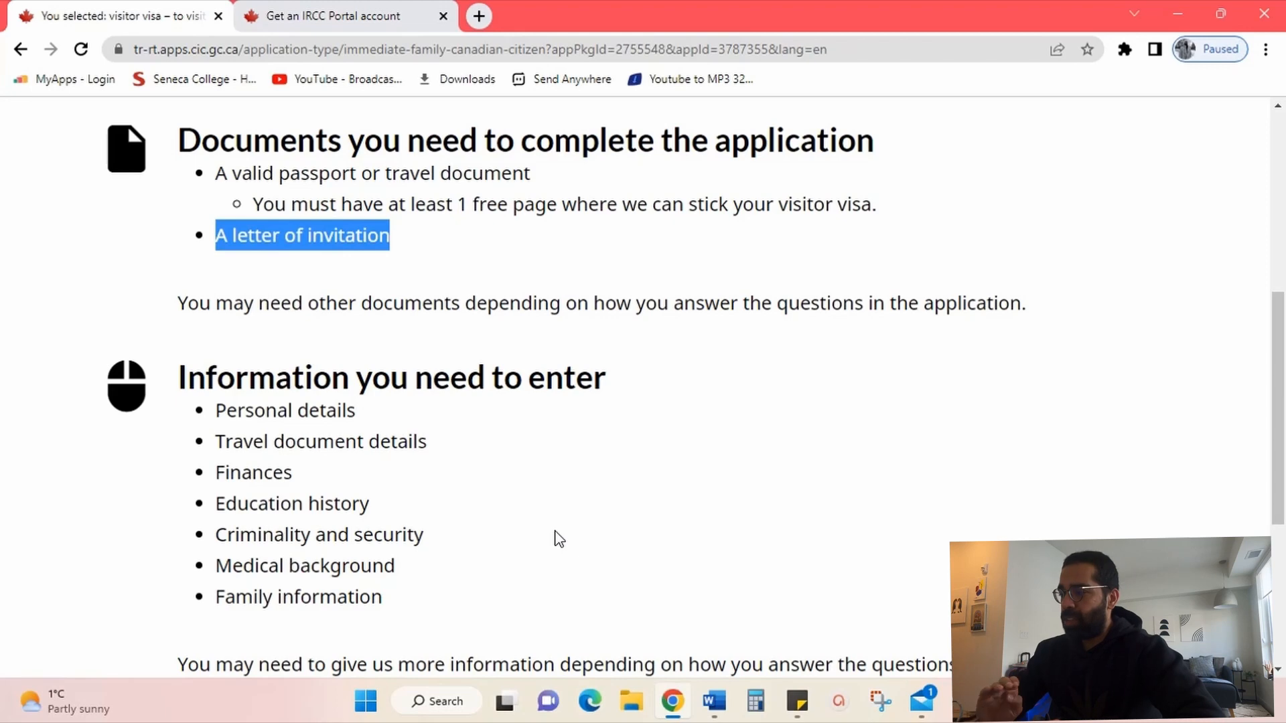
{"action": "scroll", "coordinate": [558, 538], "scroll_direction": "down", "scroll_amount": 2}
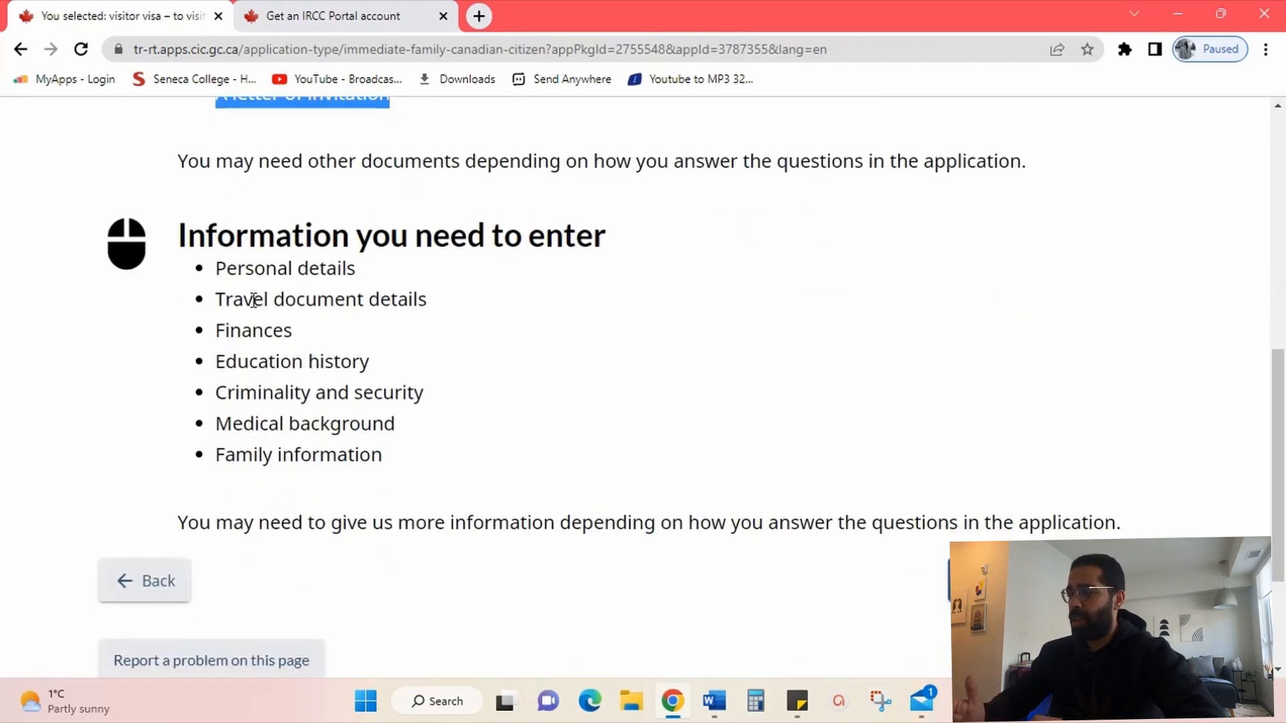
{"action": "left_click_drag", "start_coordinate": [221, 300], "coordinate": [274, 310]}
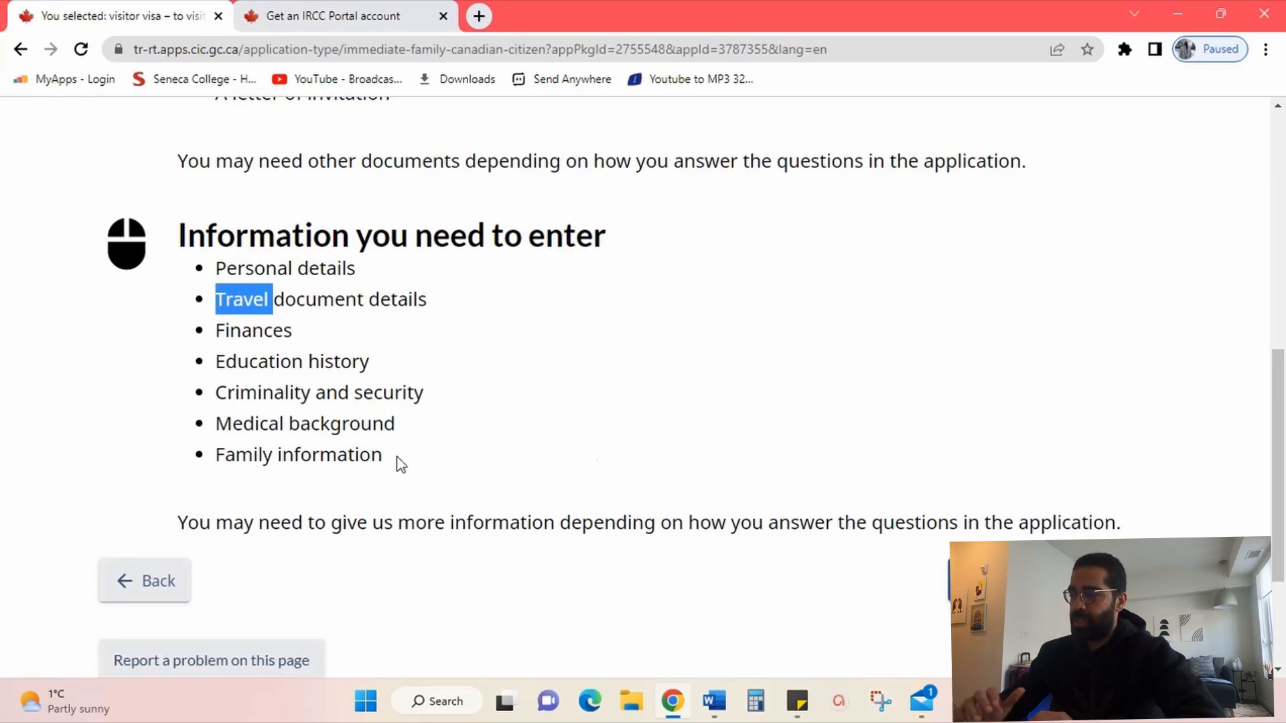
Step: Continue to the Representative section and answer Yes to applying on behalf of someone else
{"action": "left_click", "coordinate": [1060, 581]}
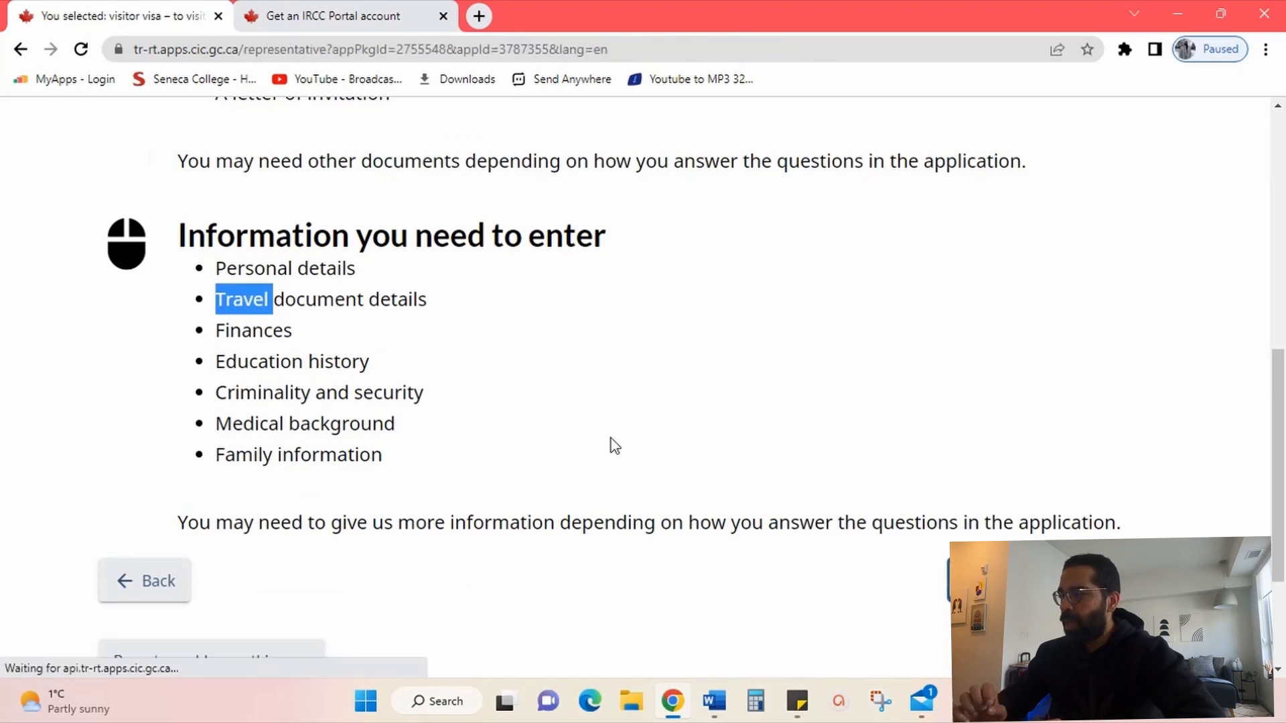
{"action": "scroll", "coordinate": [612, 443], "scroll_direction": "down", "scroll_amount": 2}
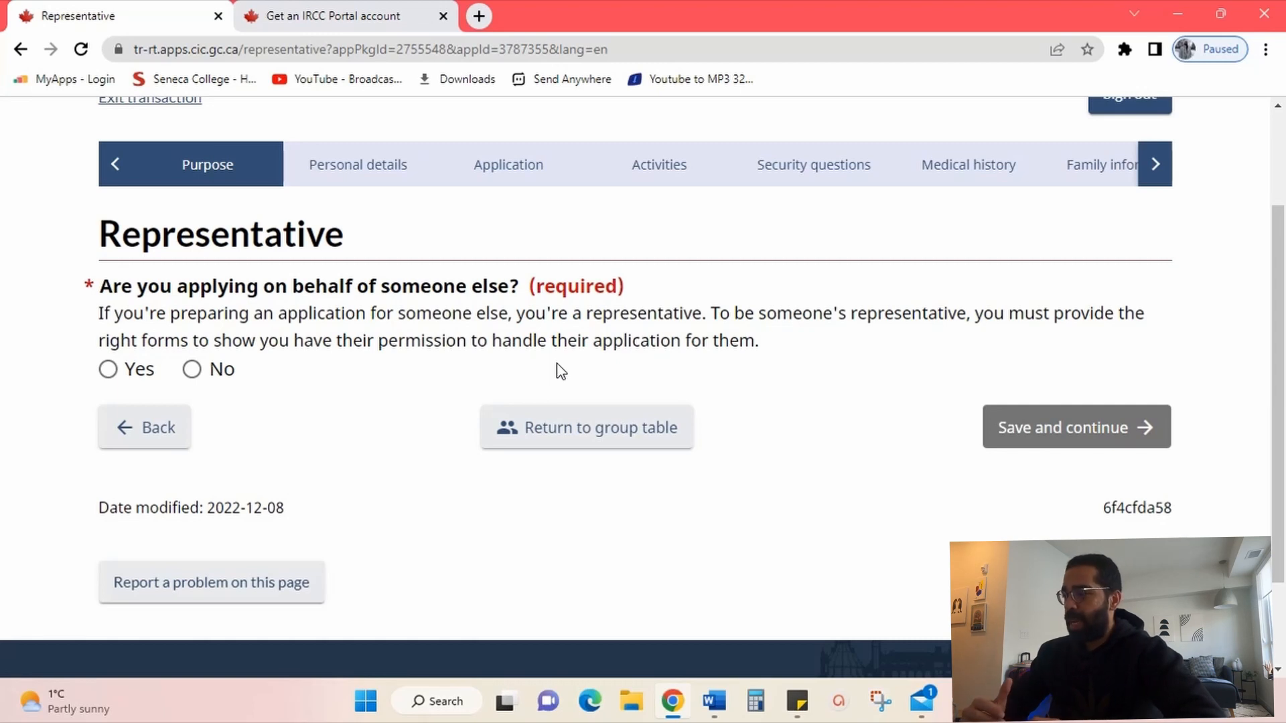
{"action": "left_click", "coordinate": [107, 369]}
Step: Answer No to being an authorized paid representative and set the relation to the person being helped to Family member
{"action": "scroll", "coordinate": [353, 537], "scroll_direction": "down", "scroll_amount": 3}
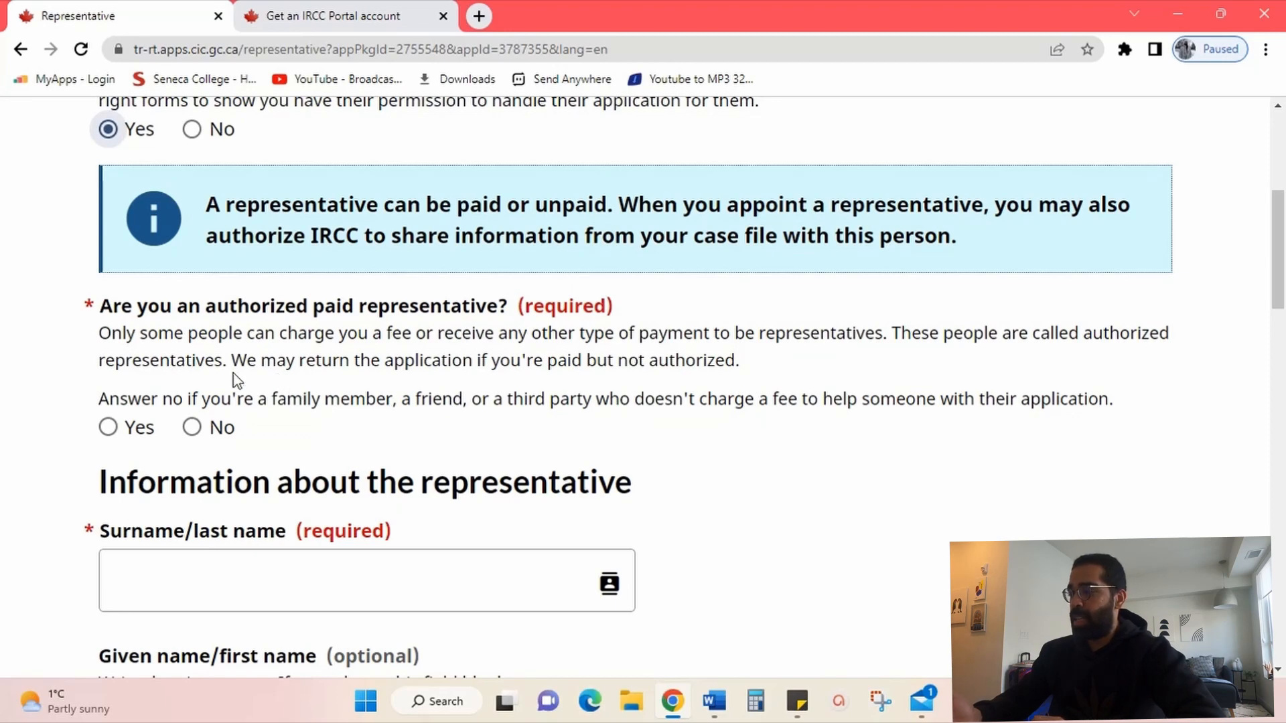
{"action": "left_click", "coordinate": [192, 428]}
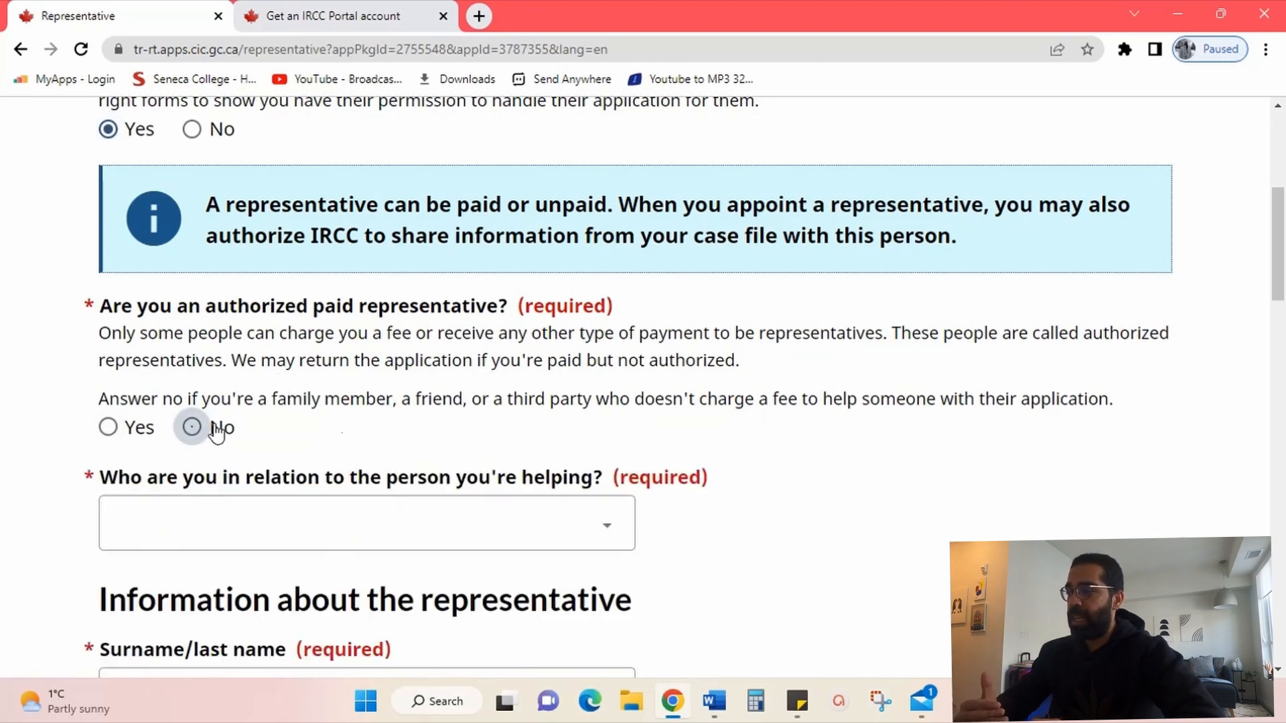
{"action": "scroll", "coordinate": [480, 442], "scroll_direction": "down", "scroll_amount": 2}
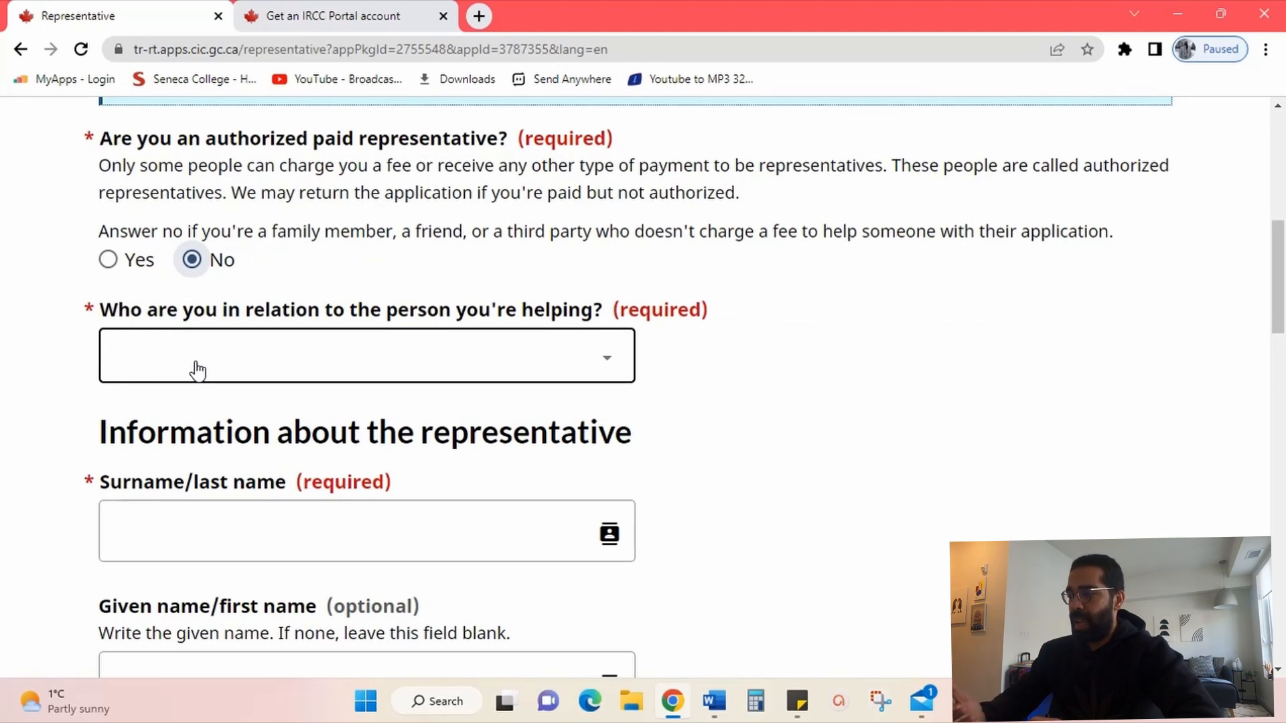
{"action": "left_click", "coordinate": [196, 369]}
{"action": "left_click", "coordinate": [185, 421]}
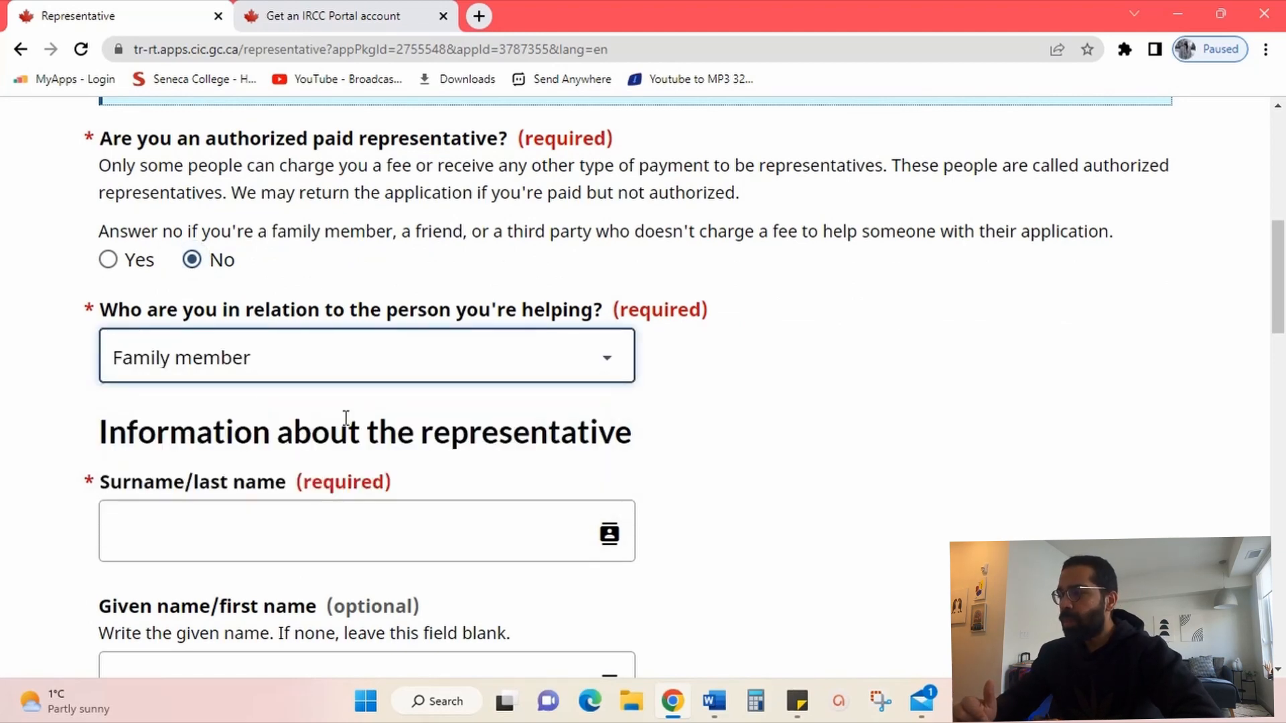
Step: Examine the available relations to the person being helped and keep Family member selected
{"action": "scroll", "coordinate": [345, 416], "scroll_direction": "down", "scroll_amount": 1}
{"action": "left_click", "coordinate": [187, 326]}
{"action": "left_click", "coordinate": [770, 383]}
{"action": "left_click", "coordinate": [395, 312]}
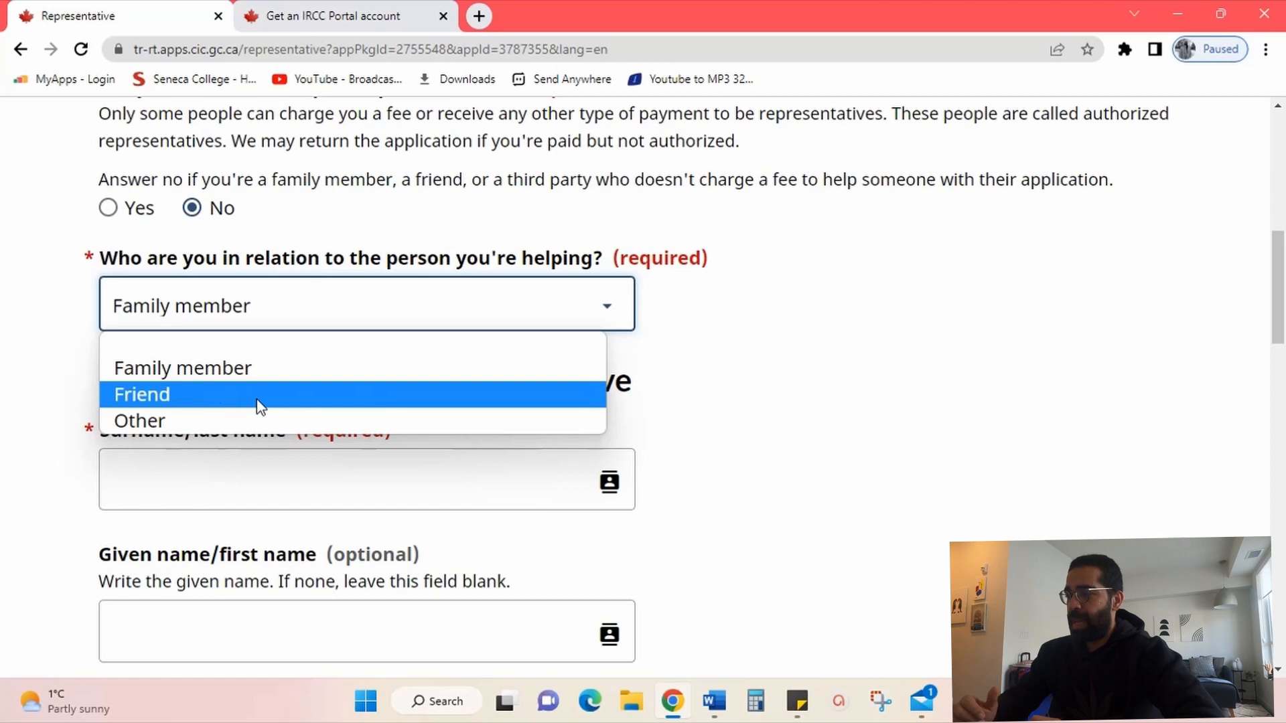
{"action": "left_click", "coordinate": [176, 375]}
Step: Fill in the representative's surname and given name
{"action": "scroll", "coordinate": [348, 359], "scroll_direction": "down", "scroll_amount": 2}
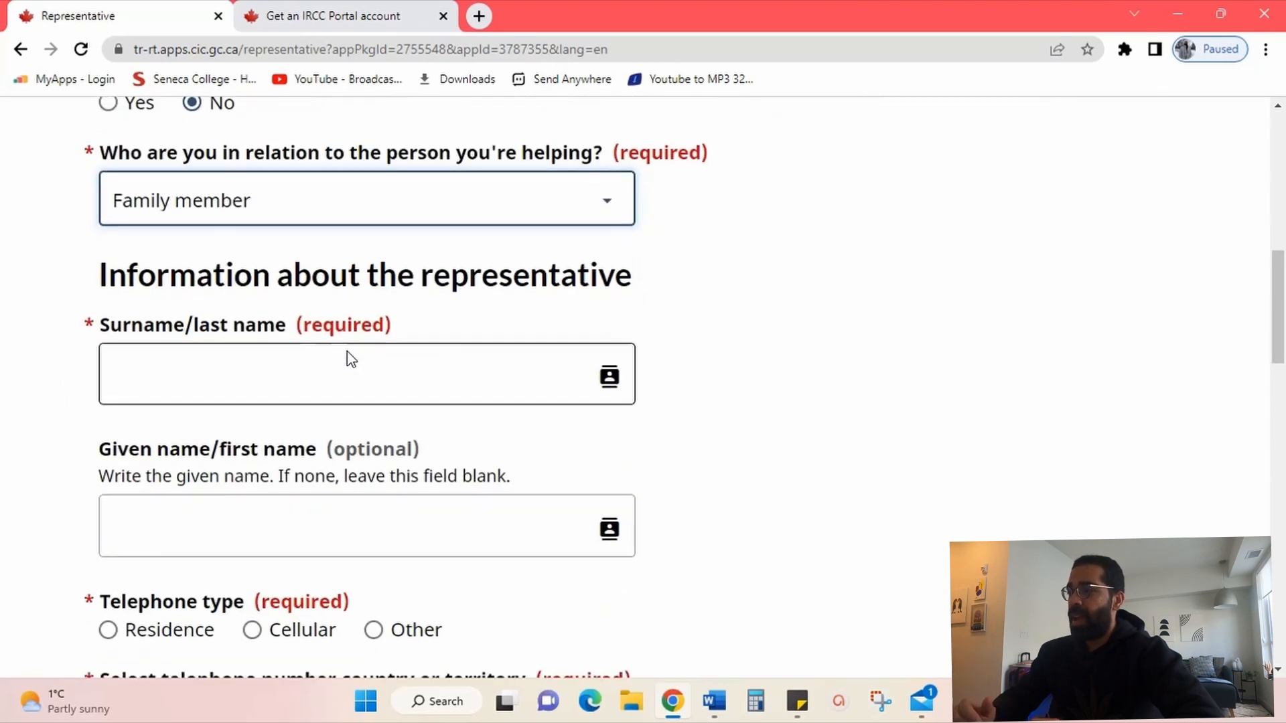
{"action": "left_click", "coordinate": [238, 384]}
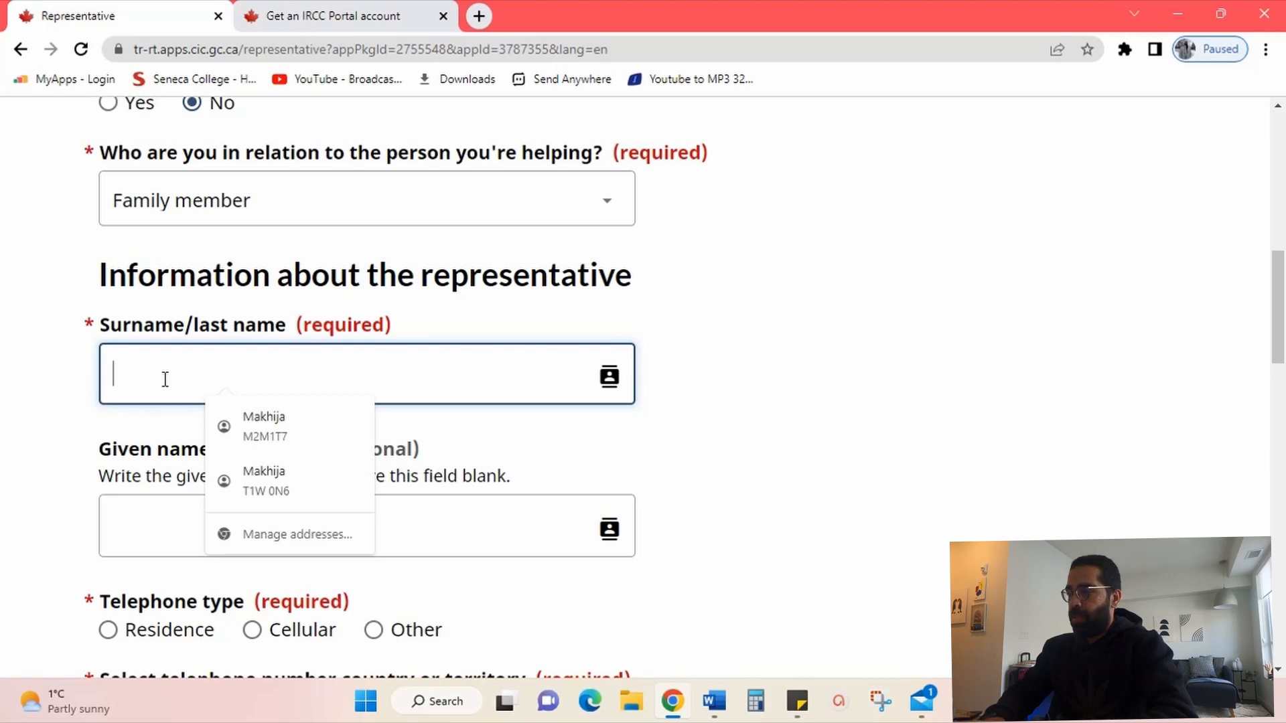
{"action": "key", "text": "Tab"}
{"action": "scroll", "coordinate": [165, 382], "scroll_direction": "down", "scroll_amount": 2}
{"action": "key", "text": "BackSpace"}
{"action": "key", "text": "BackSpace"}
{"action": "type", "text": "t"}
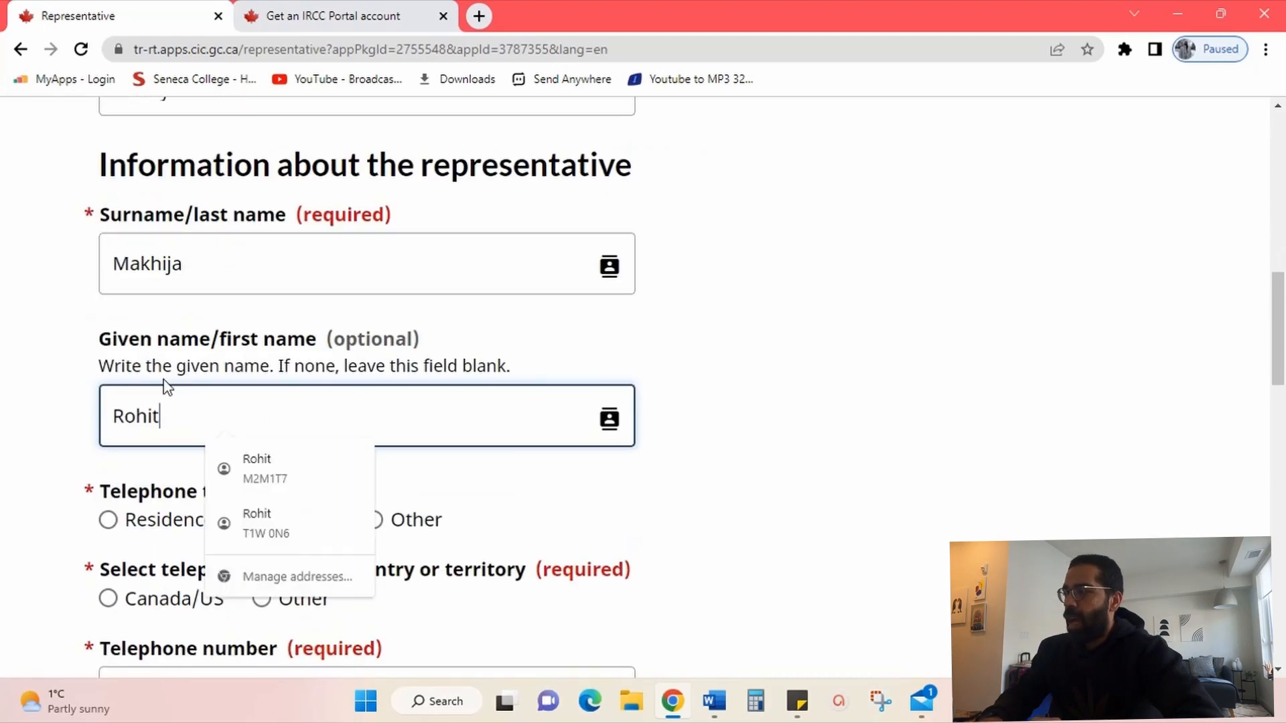
Step: Set the representative's telephone type to Cellular and its country to Canada/US, and fill in the telephone number from the saved contact details
{"action": "scroll", "coordinate": [166, 385], "scroll_direction": "down", "scroll_amount": 3}
{"action": "left_click", "coordinate": [153, 339]}
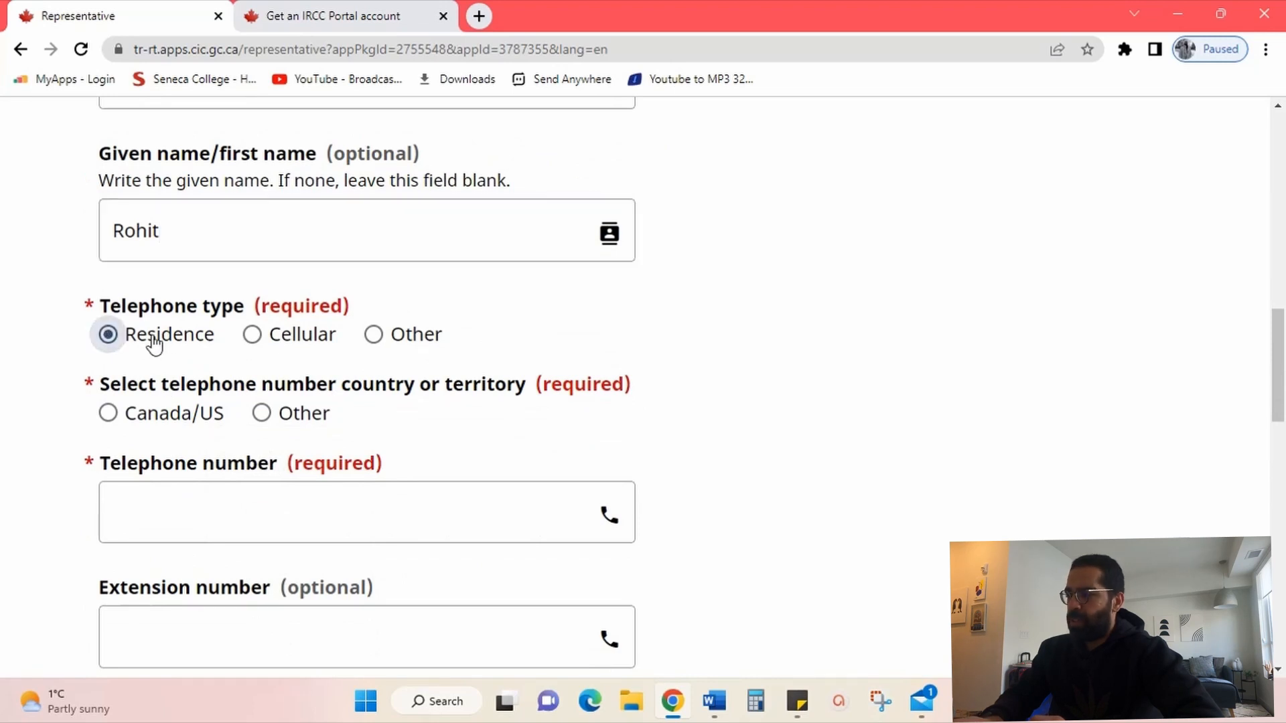
{"action": "left_click", "coordinate": [337, 340]}
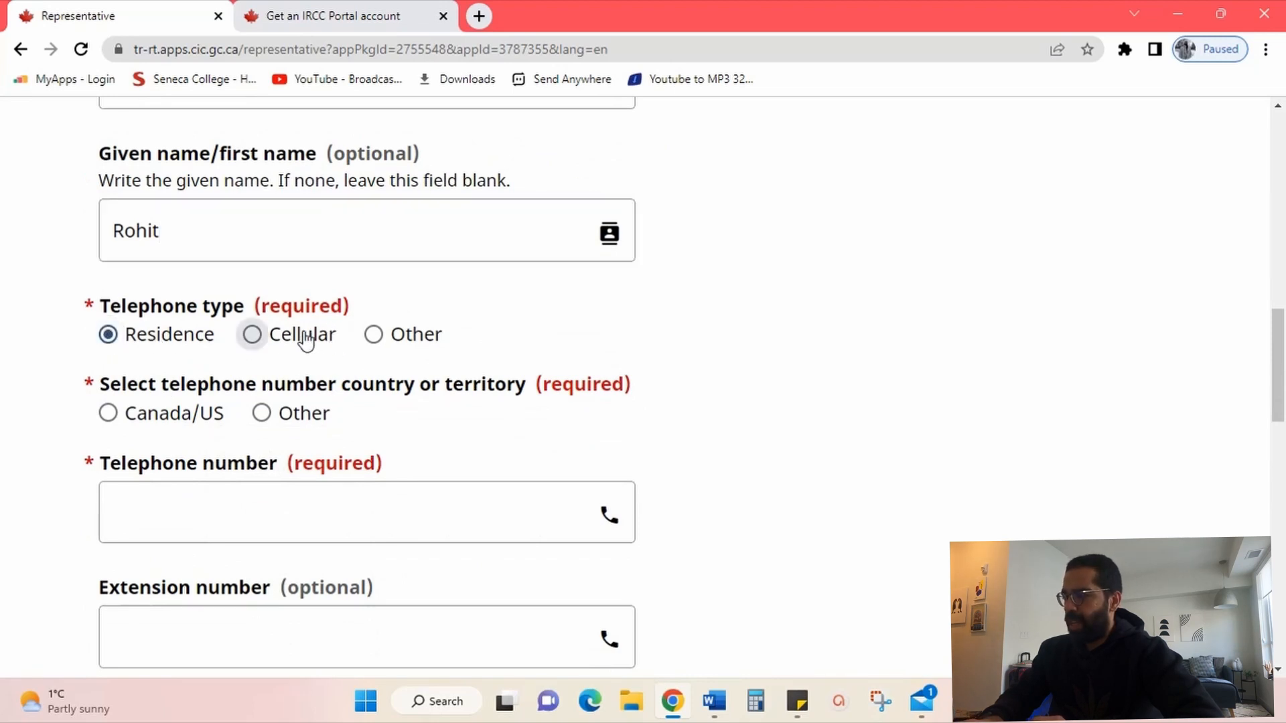
{"action": "left_click", "coordinate": [142, 423]}
{"action": "scroll", "coordinate": [144, 429], "scroll_direction": "down", "scroll_amount": 2}
{"action": "left_click", "coordinate": [273, 375]}
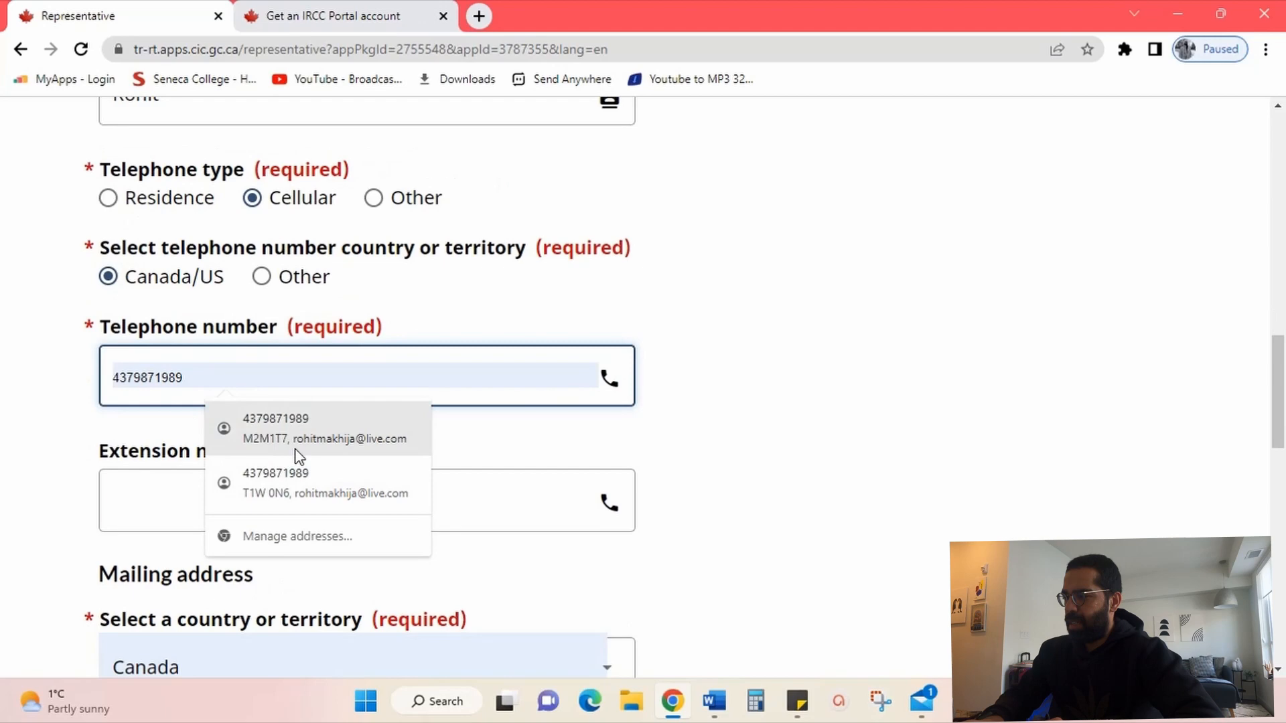
{"action": "left_click", "coordinate": [335, 442]}
Step: Look up the representative's mailing address in Canada and choose the entry with the correct unit number
{"action": "scroll", "coordinate": [336, 444], "scroll_direction": "down", "scroll_amount": 6}
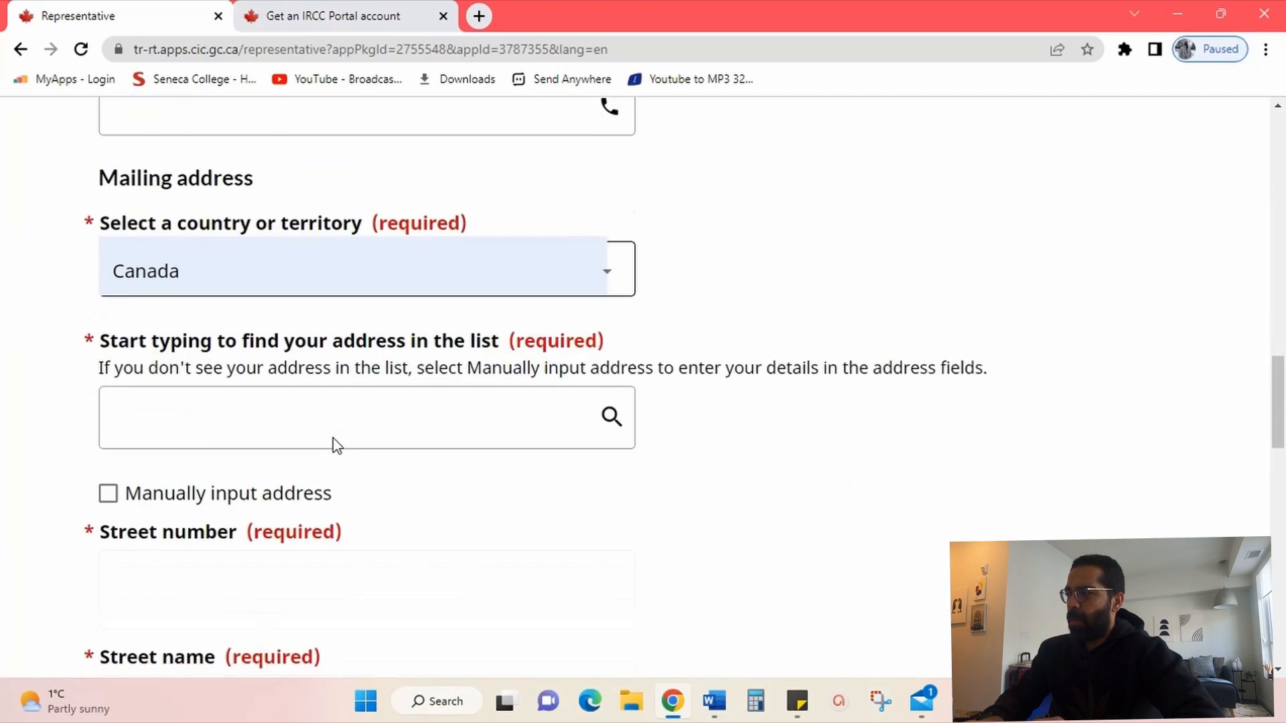
{"action": "left_click", "coordinate": [221, 377]}
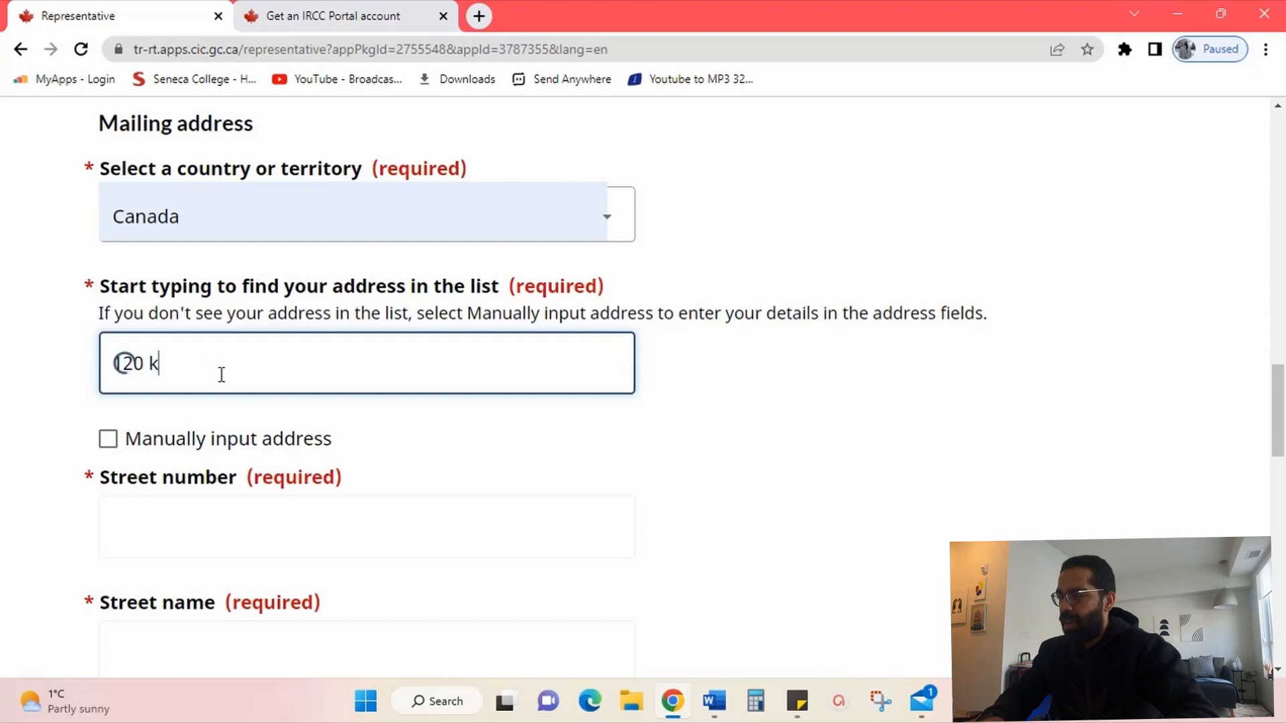
{"action": "key", "text": "Down"}
{"action": "key", "text": "Return"}
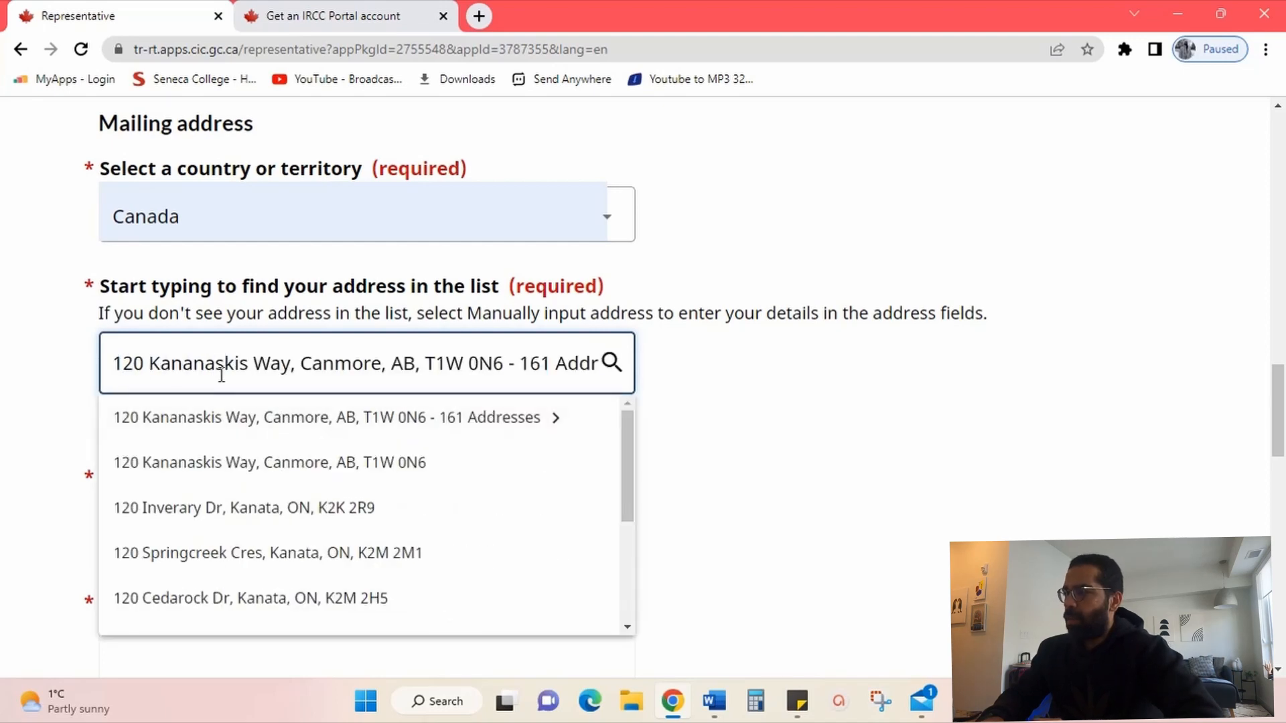
{"action": "scroll", "coordinate": [221, 374], "scroll_direction": "down", "scroll_amount": 3}
{"action": "scroll", "coordinate": [223, 353], "scroll_direction": "down", "scroll_amount": 10}
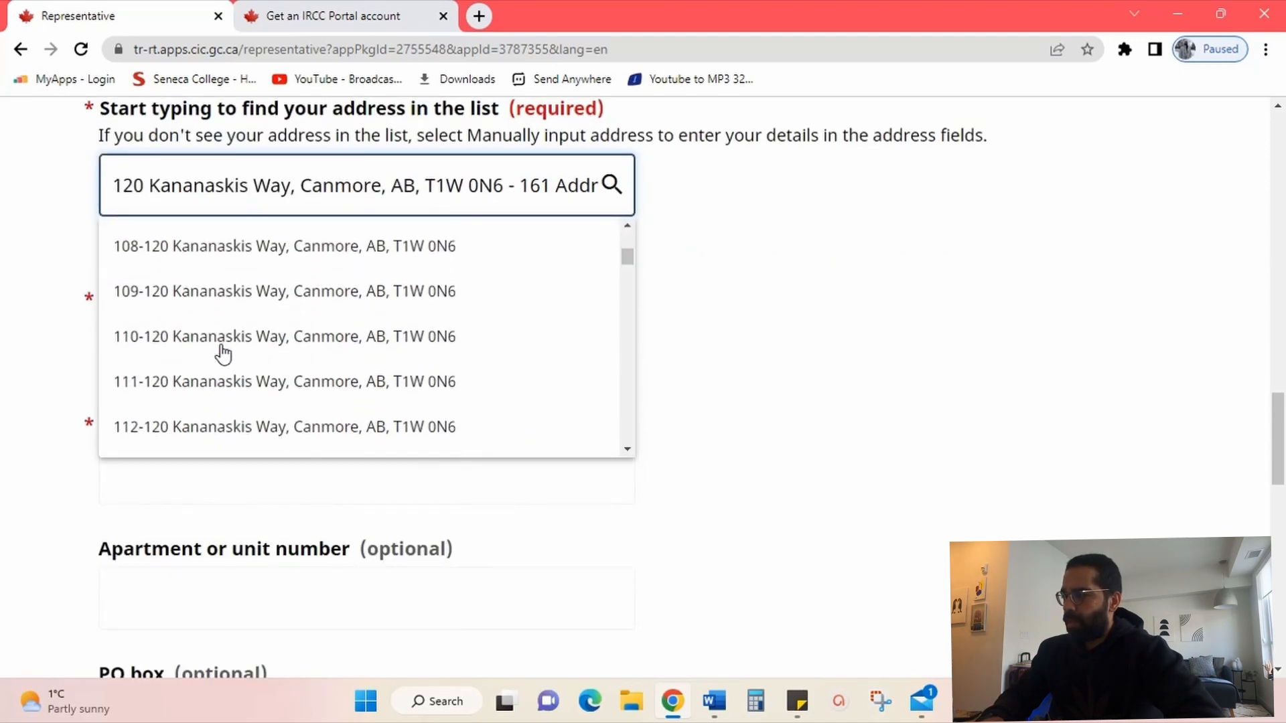
{"action": "scroll", "coordinate": [221, 353], "scroll_direction": "down", "scroll_amount": 2}
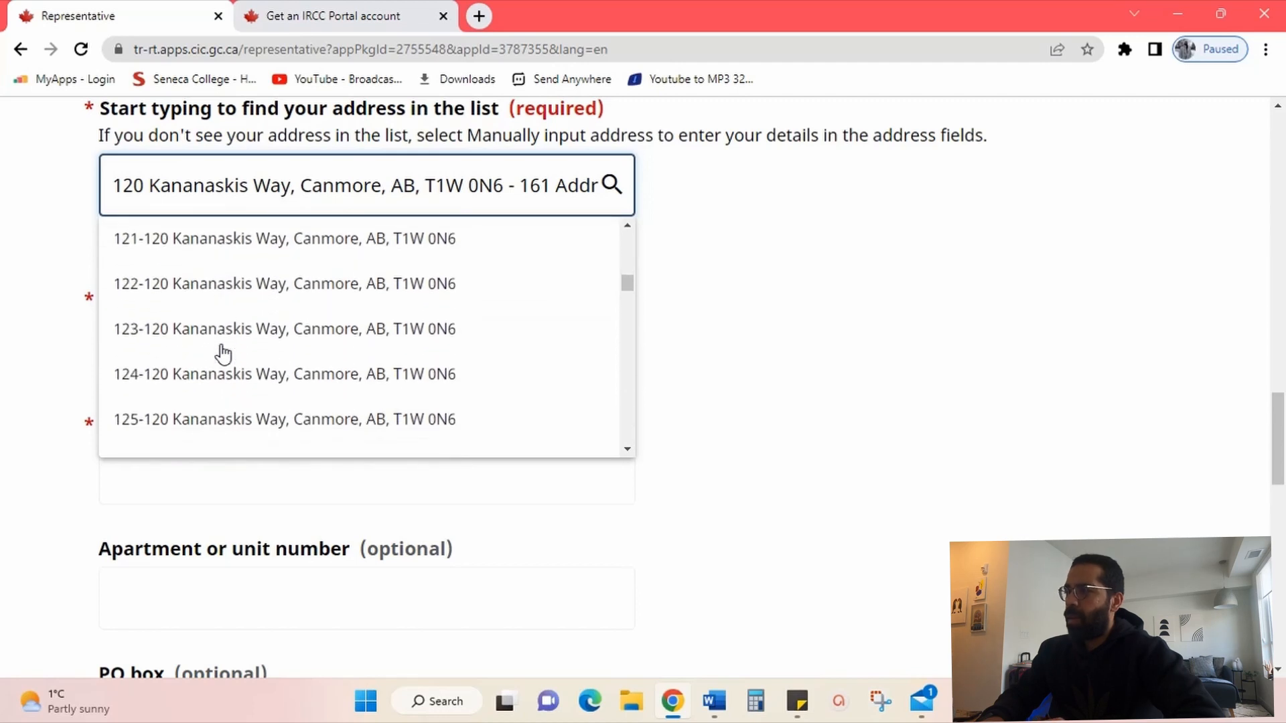
{"action": "left_click", "coordinate": [190, 373]}
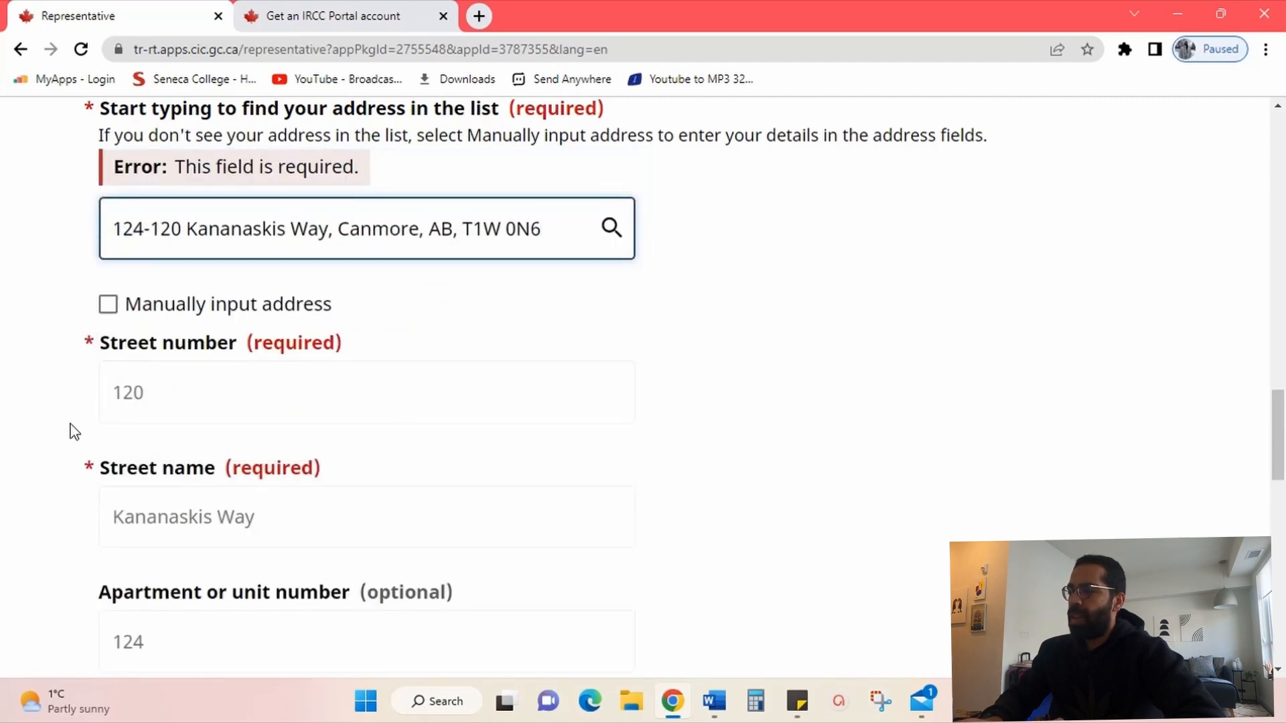
Step: Replace the autofilled email address with the representative's other email address
{"action": "scroll", "coordinate": [71, 430], "scroll_direction": "down", "scroll_amount": 4}
{"action": "scroll", "coordinate": [73, 431], "scroll_direction": "down", "scroll_amount": 10}
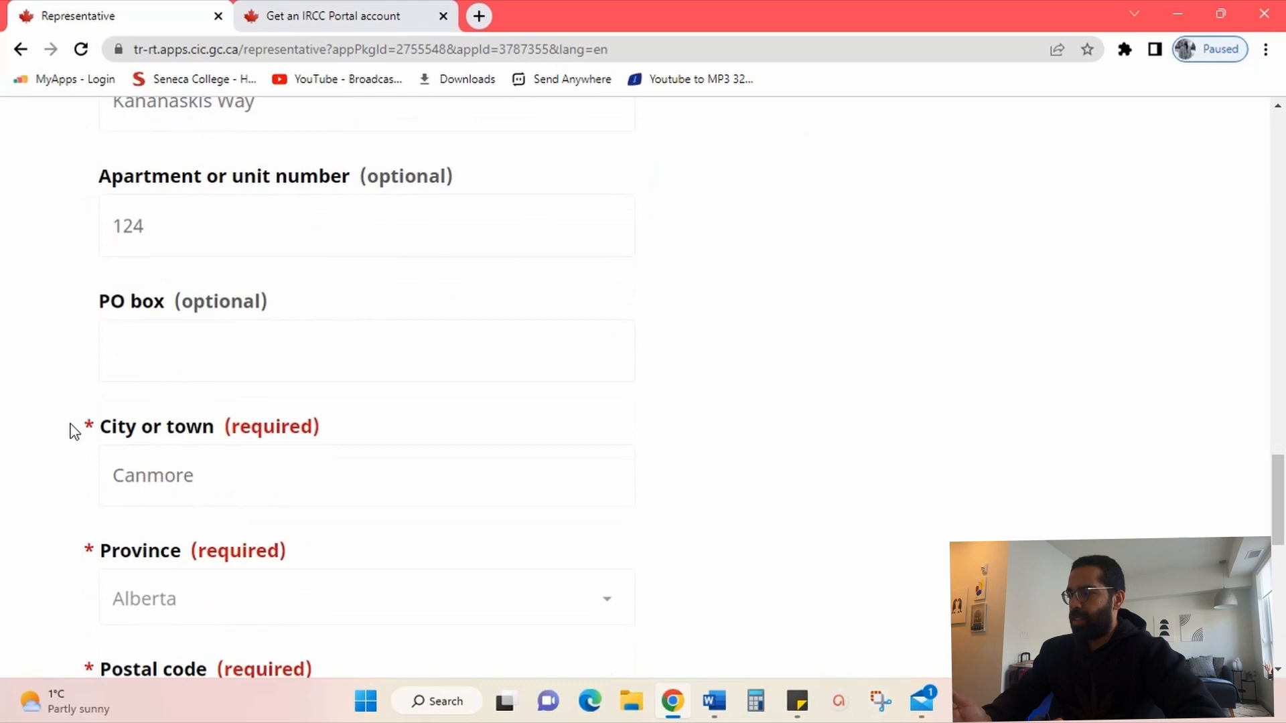
{"action": "scroll", "coordinate": [71, 425], "scroll_direction": "down", "scroll_amount": 1}
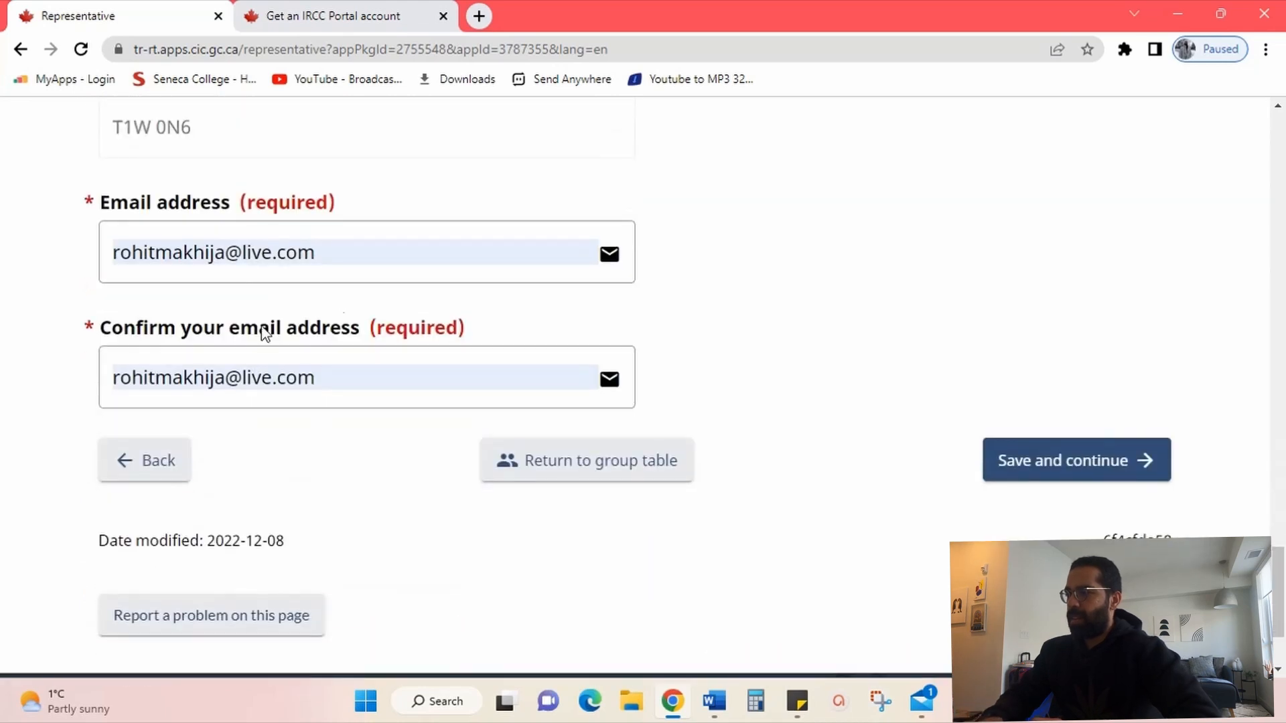
{"action": "left_click_drag", "start_coordinate": [418, 247], "coordinate": [1, 315]}
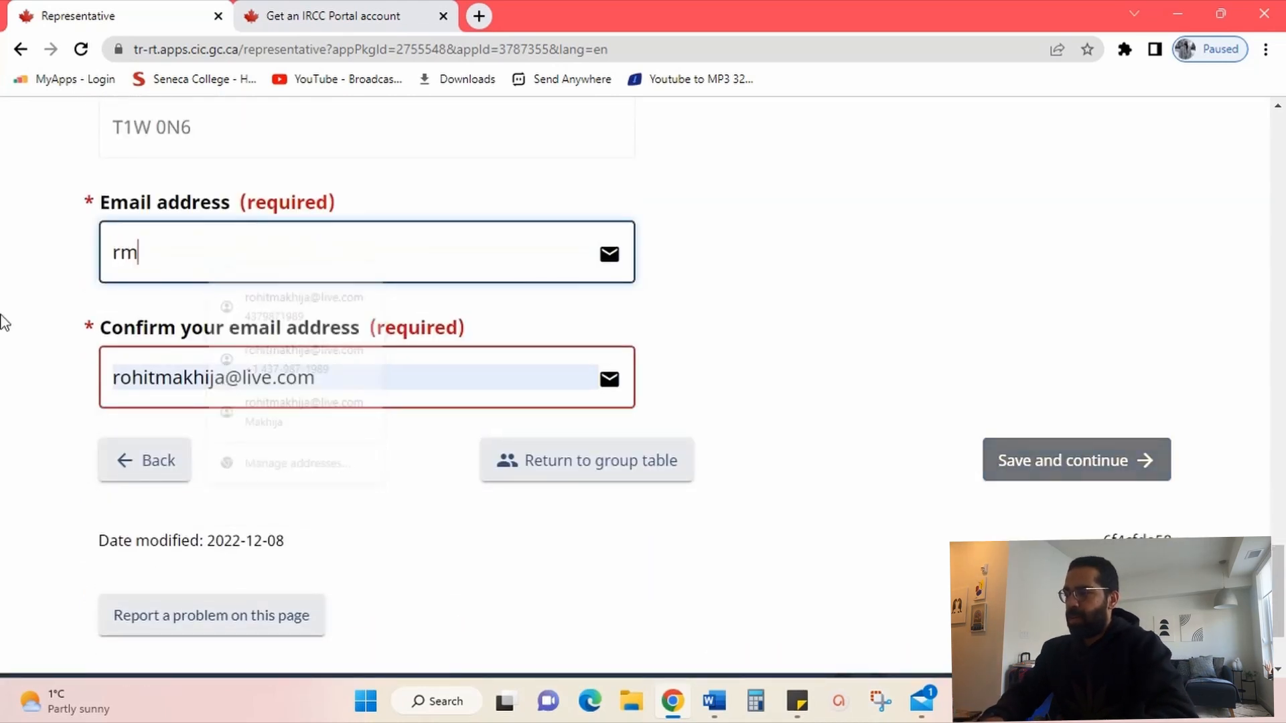
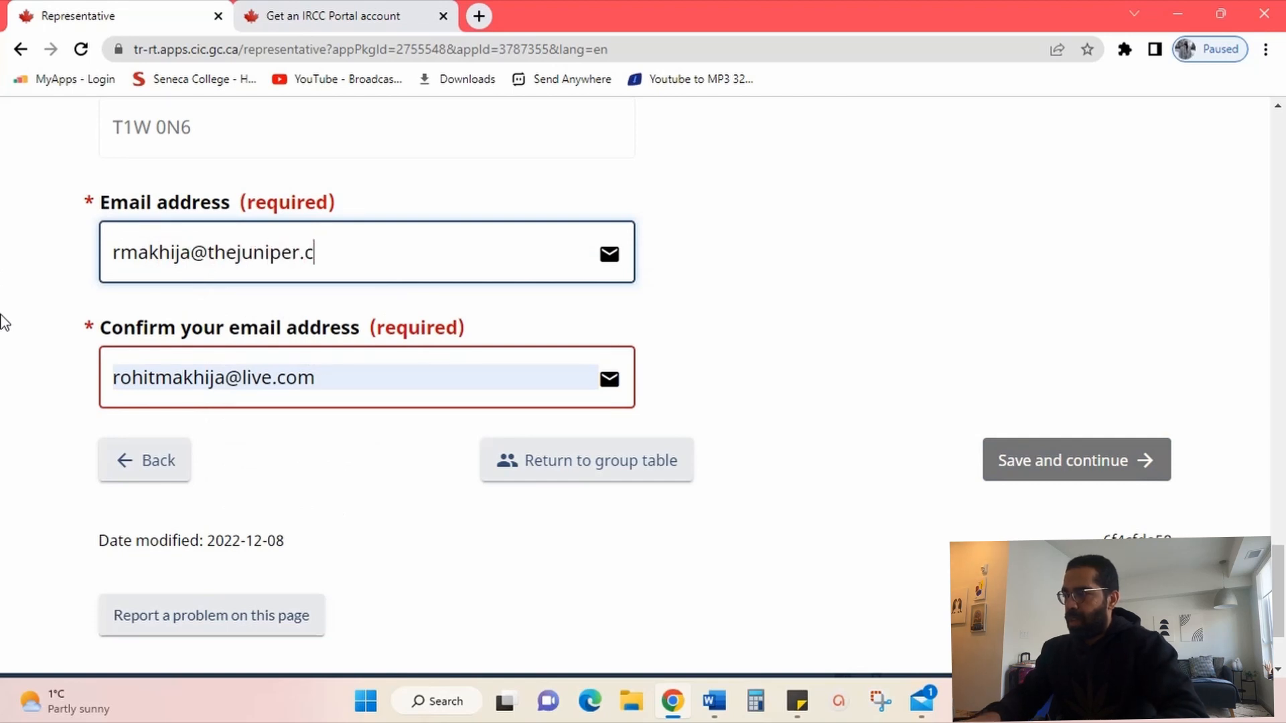
{"action": "key", "text": "Tab"}
{"action": "key", "text": "shift+Tab"}
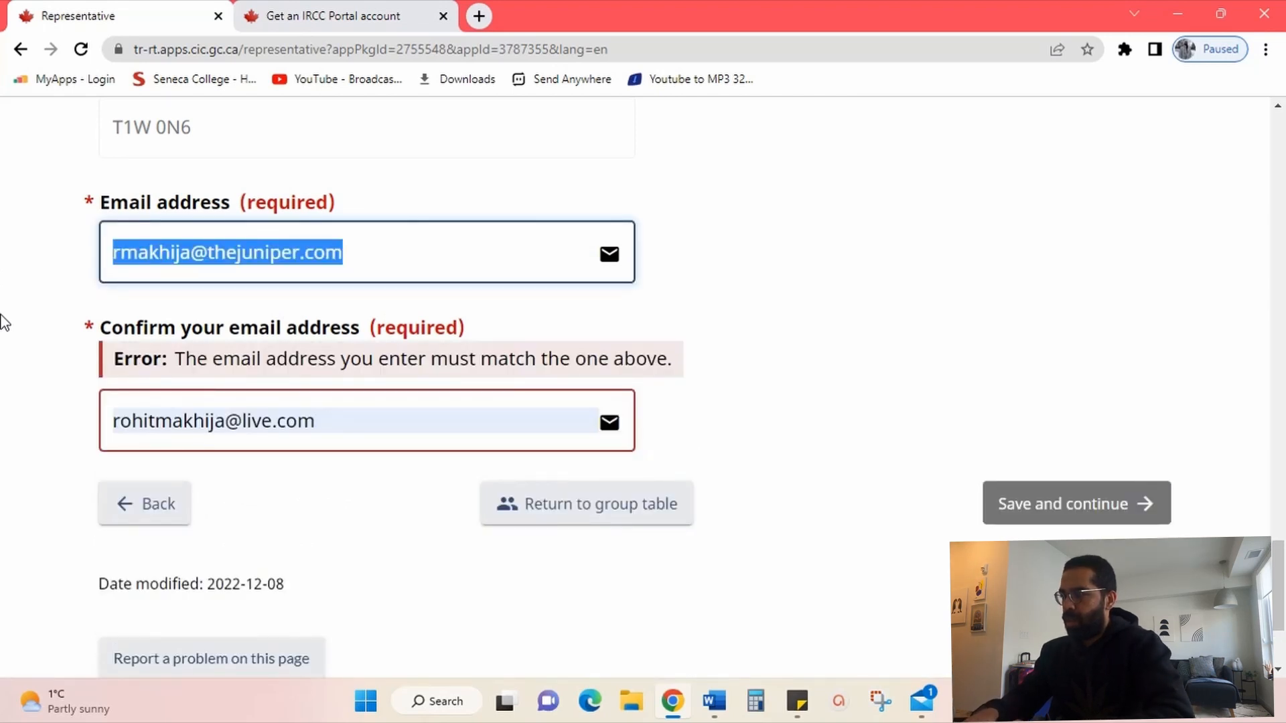
Step: Enter the same email address as confirmation, then save the representative information and continue
{"action": "key", "text": "Tab"}
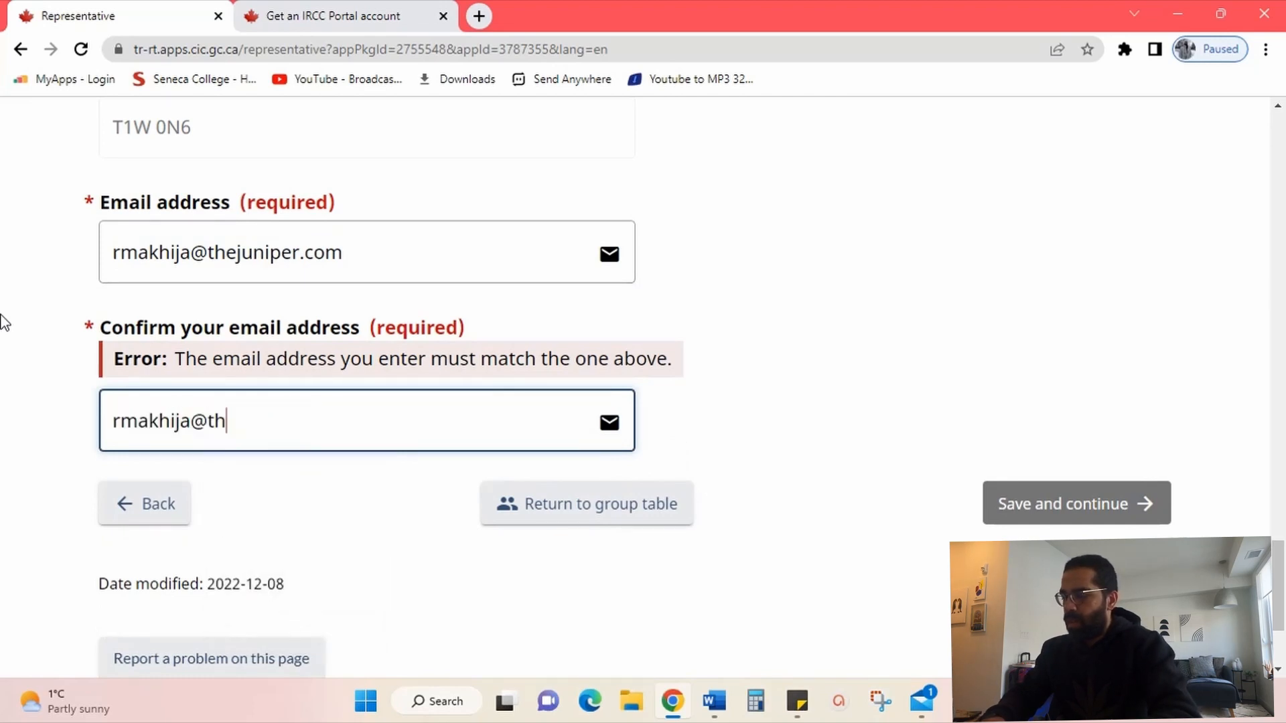
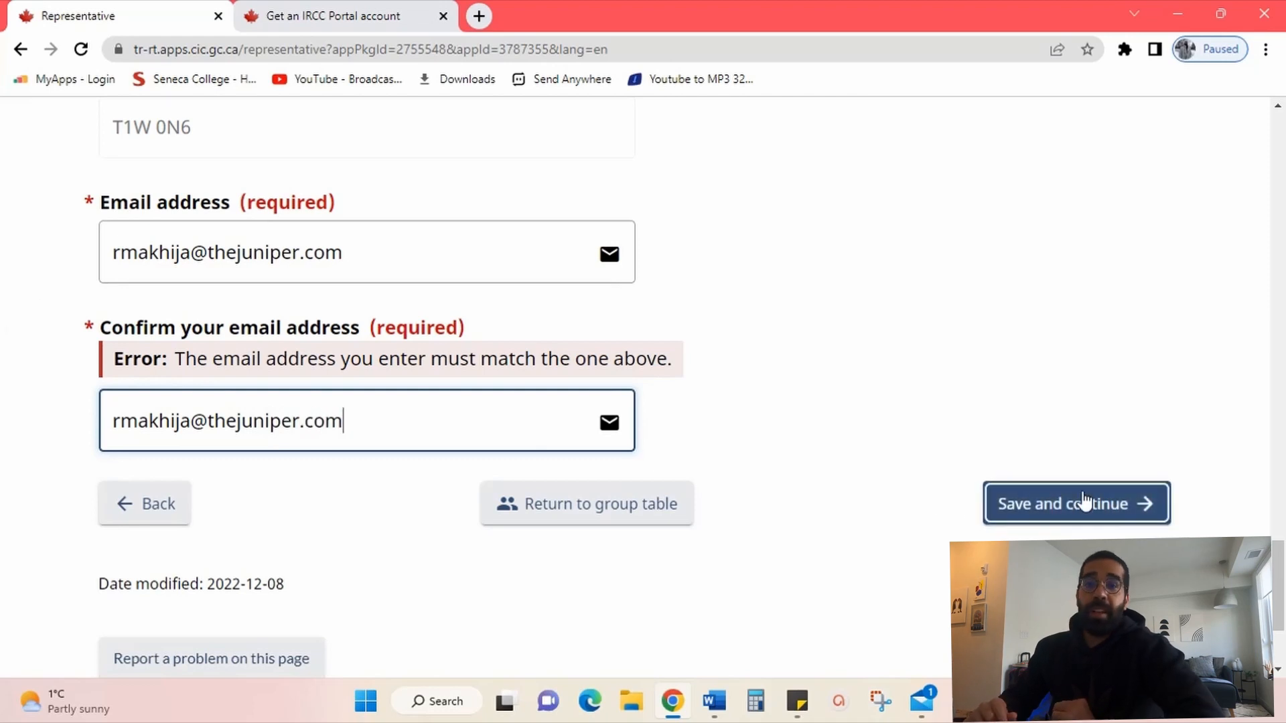
{"action": "left_click", "coordinate": [1139, 505]}
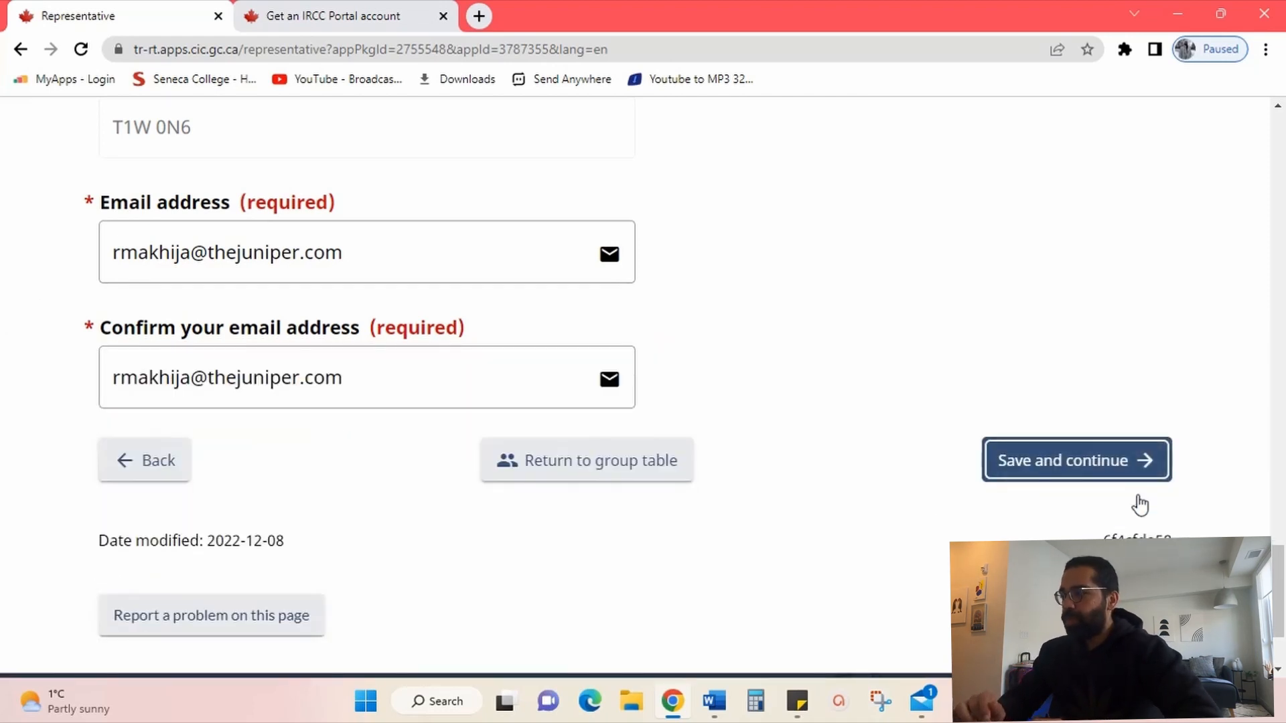
{"action": "left_click", "coordinate": [1115, 475]}
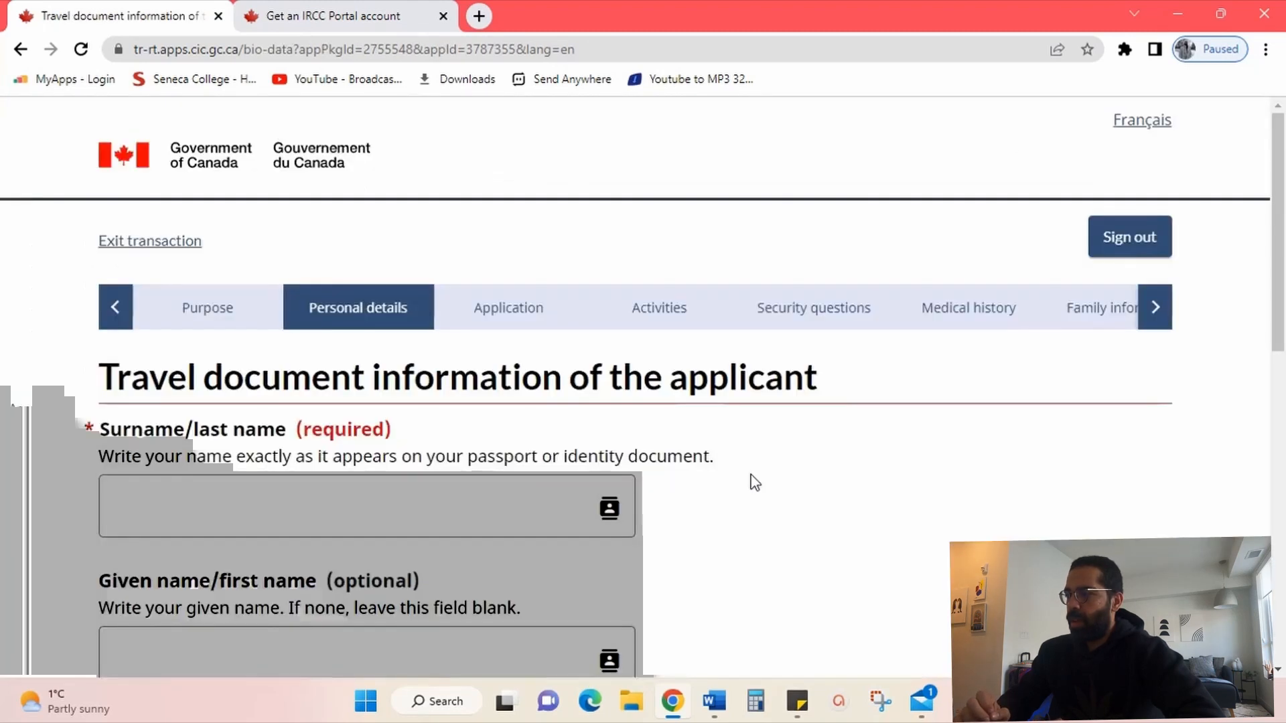
Step: Fill in the applicant's surname in the travel document information, leaving the optional given name blank
{"action": "scroll", "coordinate": [740, 330], "scroll_direction": "down", "scroll_amount": 3}
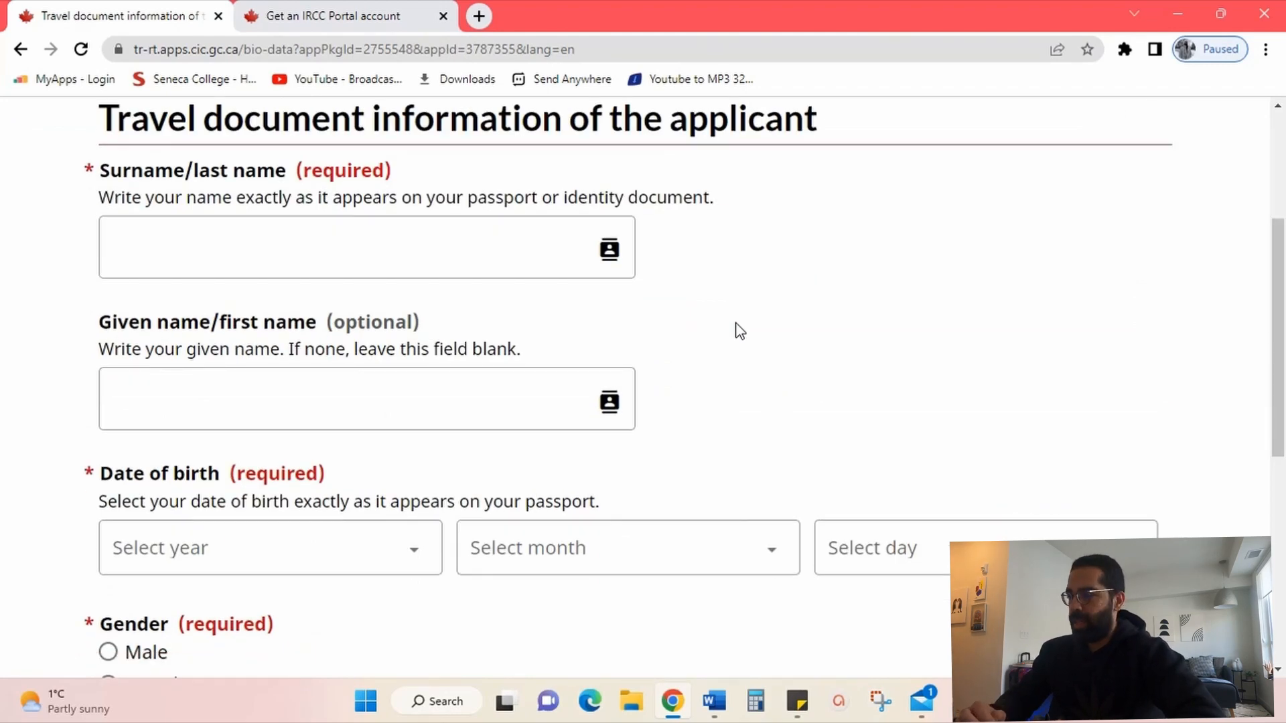
{"action": "scroll", "coordinate": [739, 330], "scroll_direction": "up", "scroll_amount": 2}
{"action": "left_click", "coordinate": [306, 328]}
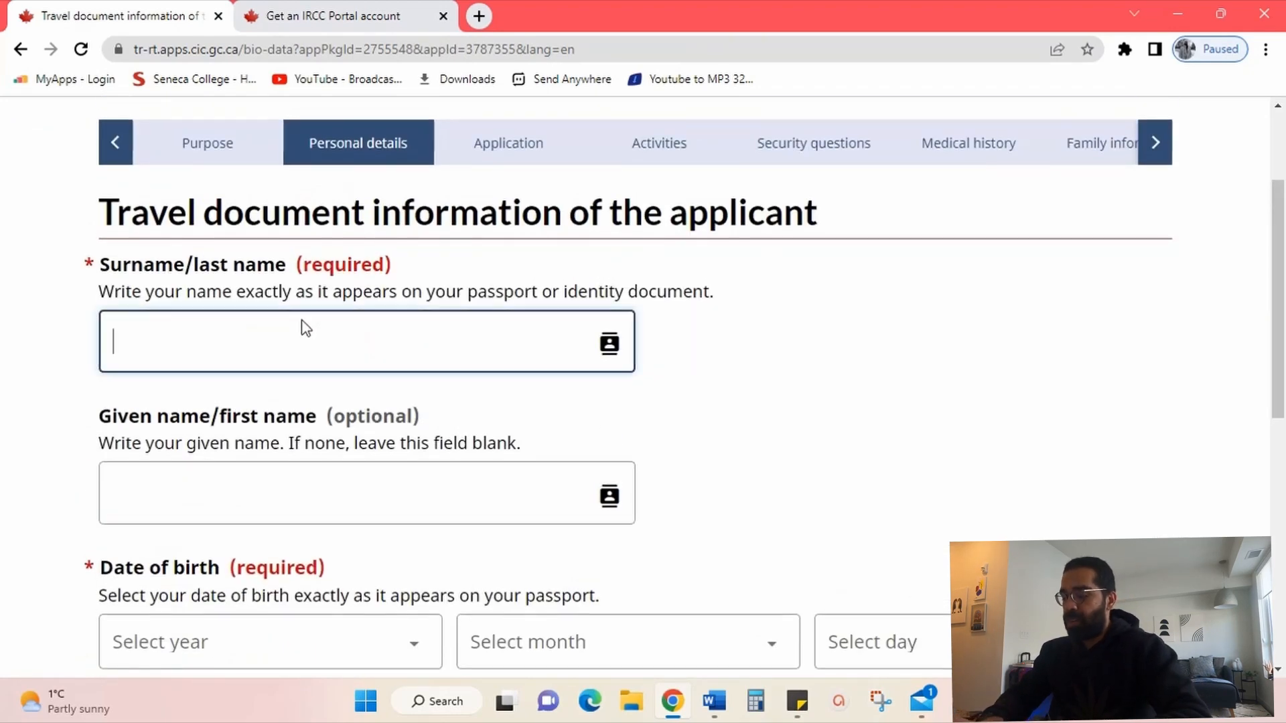
{"action": "type", "text": "Makhija"}
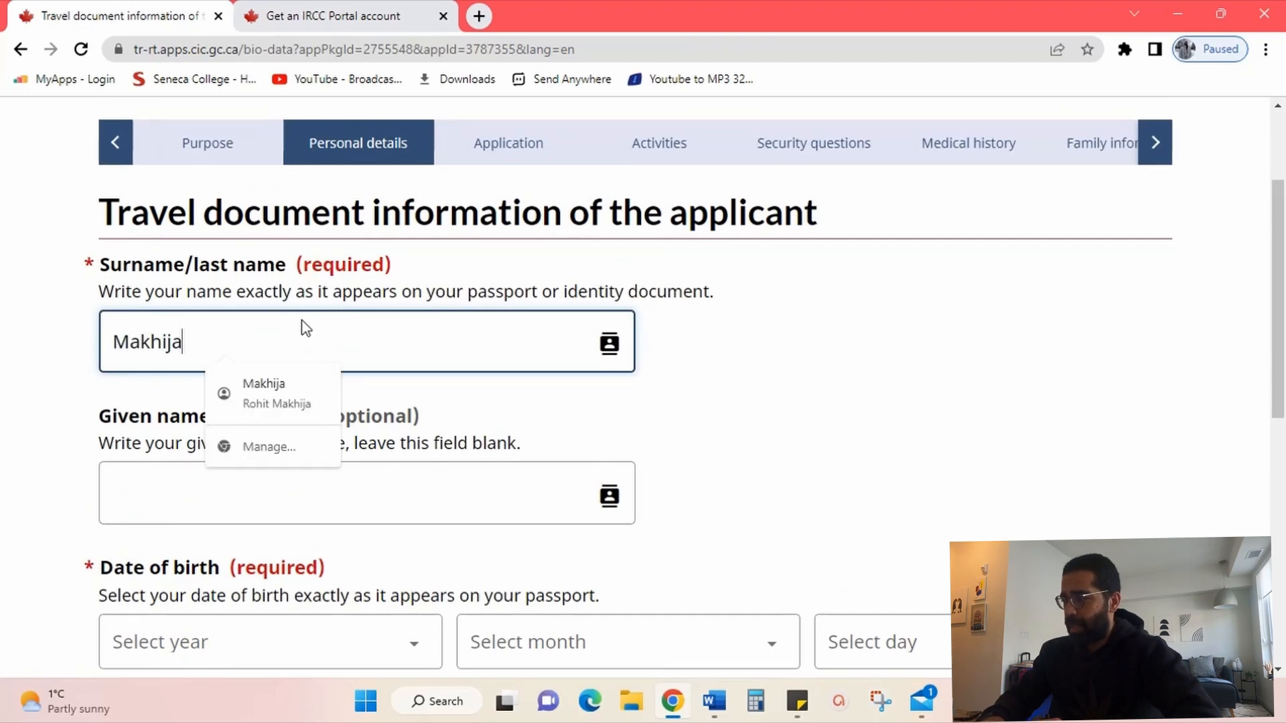
{"action": "left_click", "coordinate": [806, 397]}
{"action": "scroll", "coordinate": [803, 397], "scroll_direction": "down", "scroll_amount": 5}
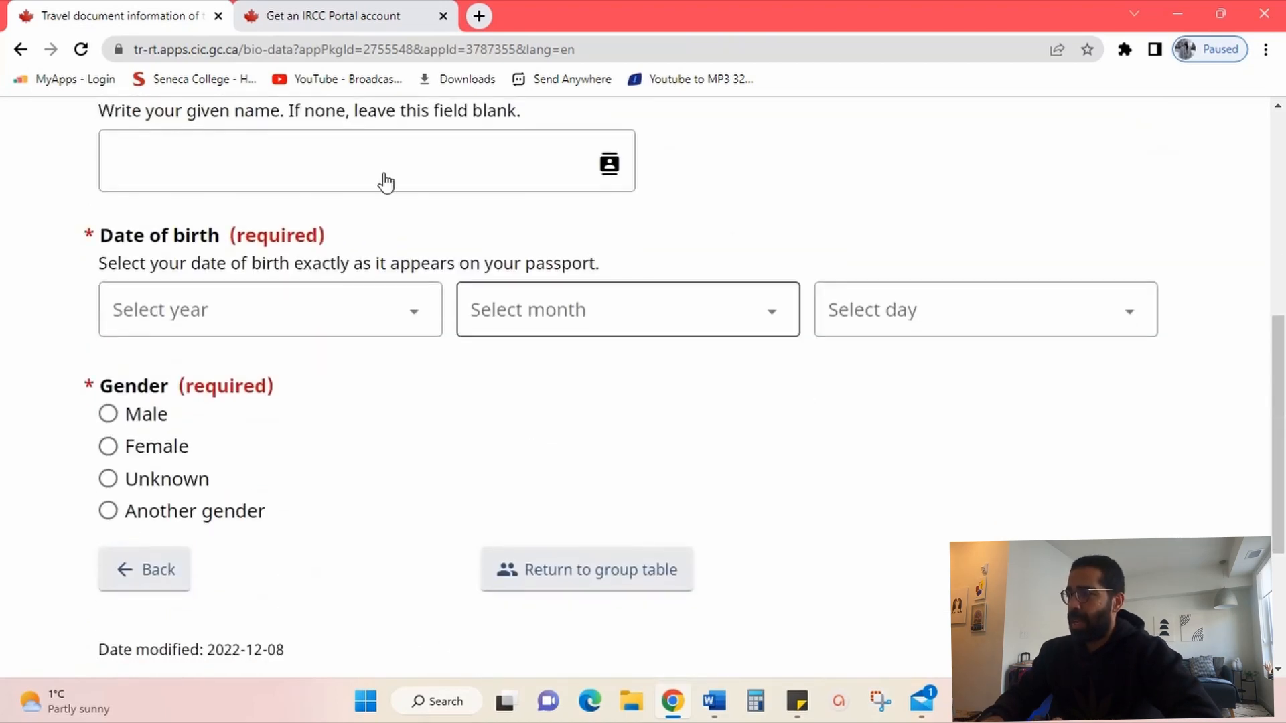
{"action": "scroll", "coordinate": [610, 250], "scroll_direction": "up", "scroll_amount": 3}
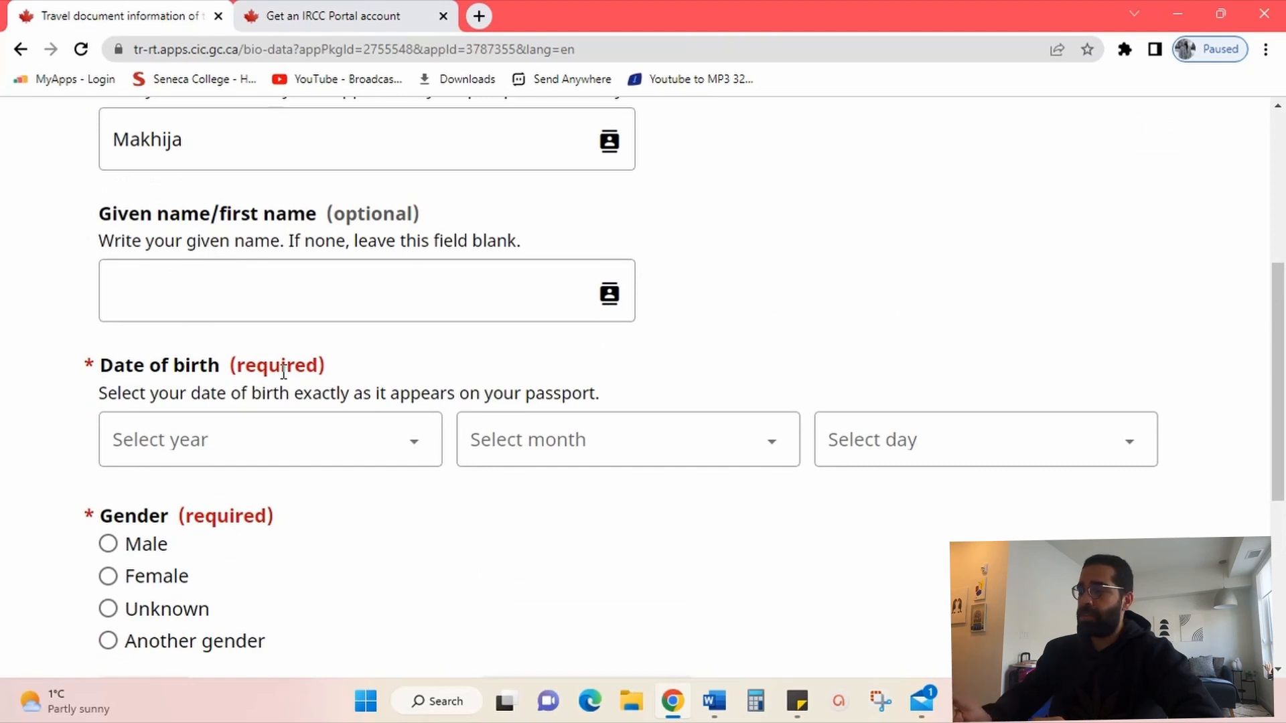
{"action": "left_click", "coordinate": [205, 293]}
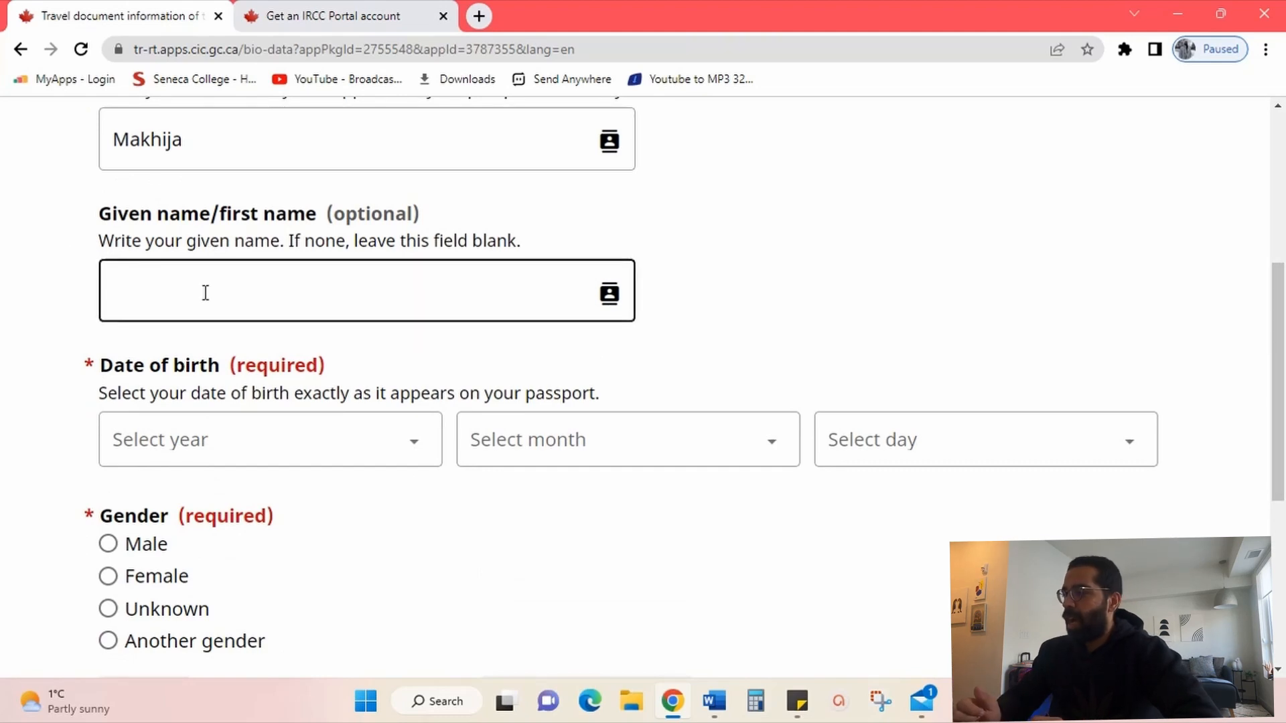
{"action": "left_click", "coordinate": [4, 345]}
Step: Select the year, month and day of the applicant's date of birth
{"action": "scroll", "coordinate": [77, 542], "scroll_direction": "down", "scroll_amount": 2}
{"action": "left_click", "coordinate": [316, 335]}
{"action": "type", "text": "1954"}
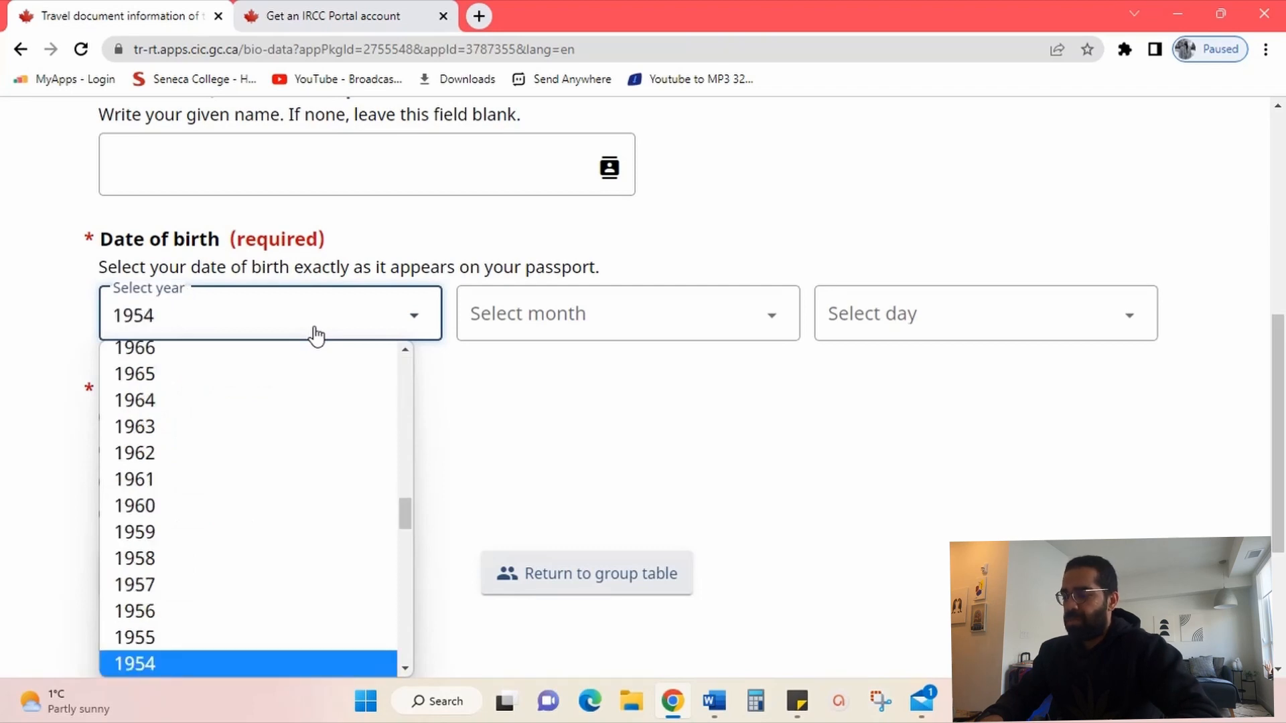
{"action": "key", "text": "Return"}
{"action": "key", "text": "Tab"}
{"action": "key", "text": "j"}
{"action": "key", "text": "Tab"}
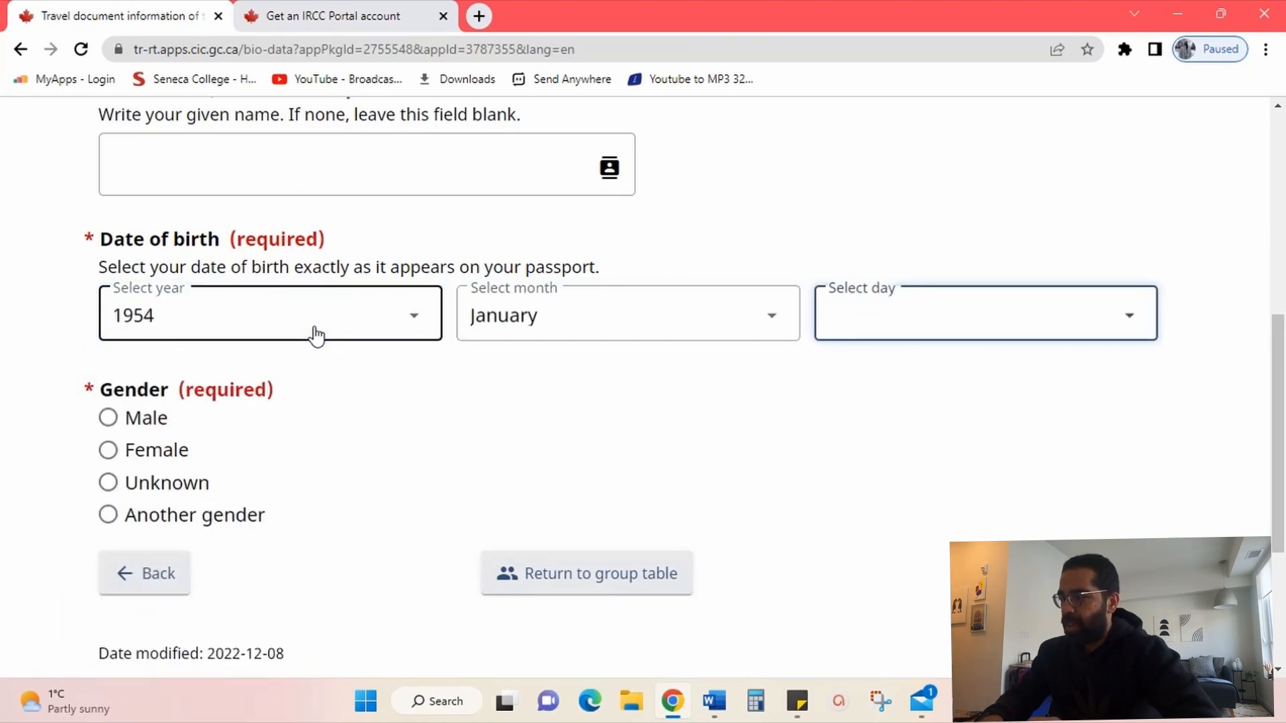
{"action": "left_click", "coordinate": [935, 377]}
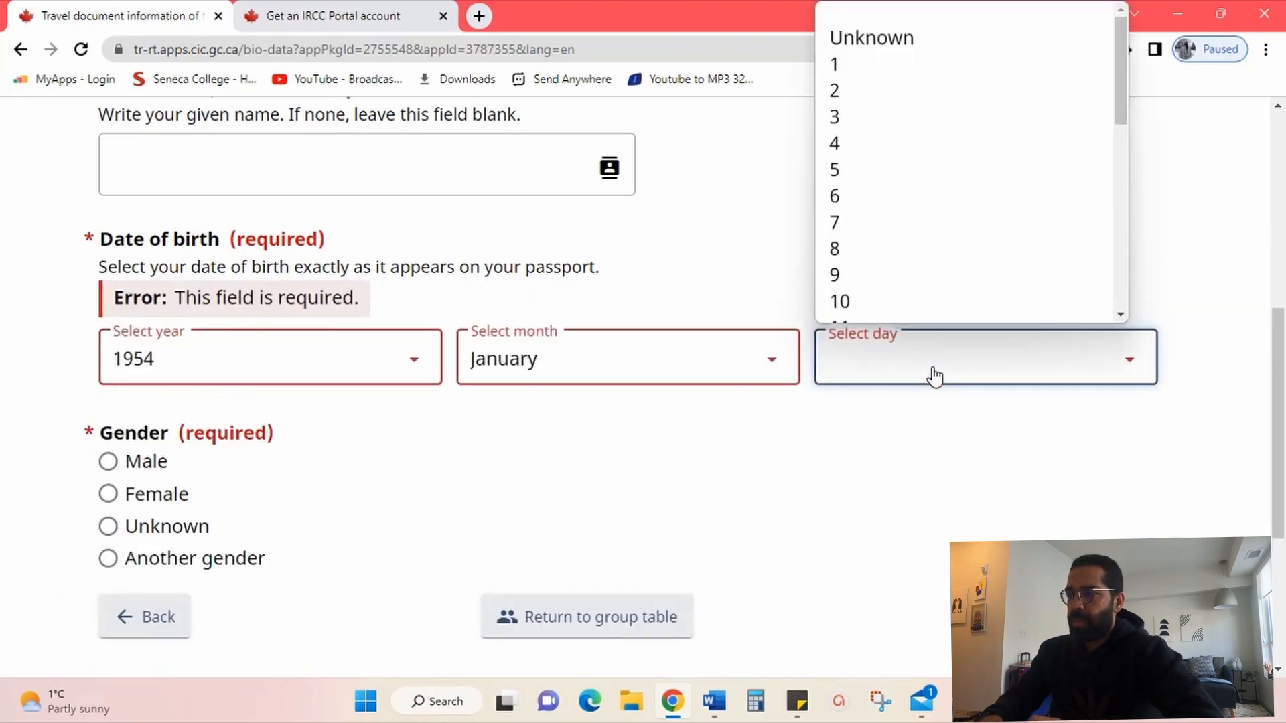
{"action": "left_click", "coordinate": [897, 118]}
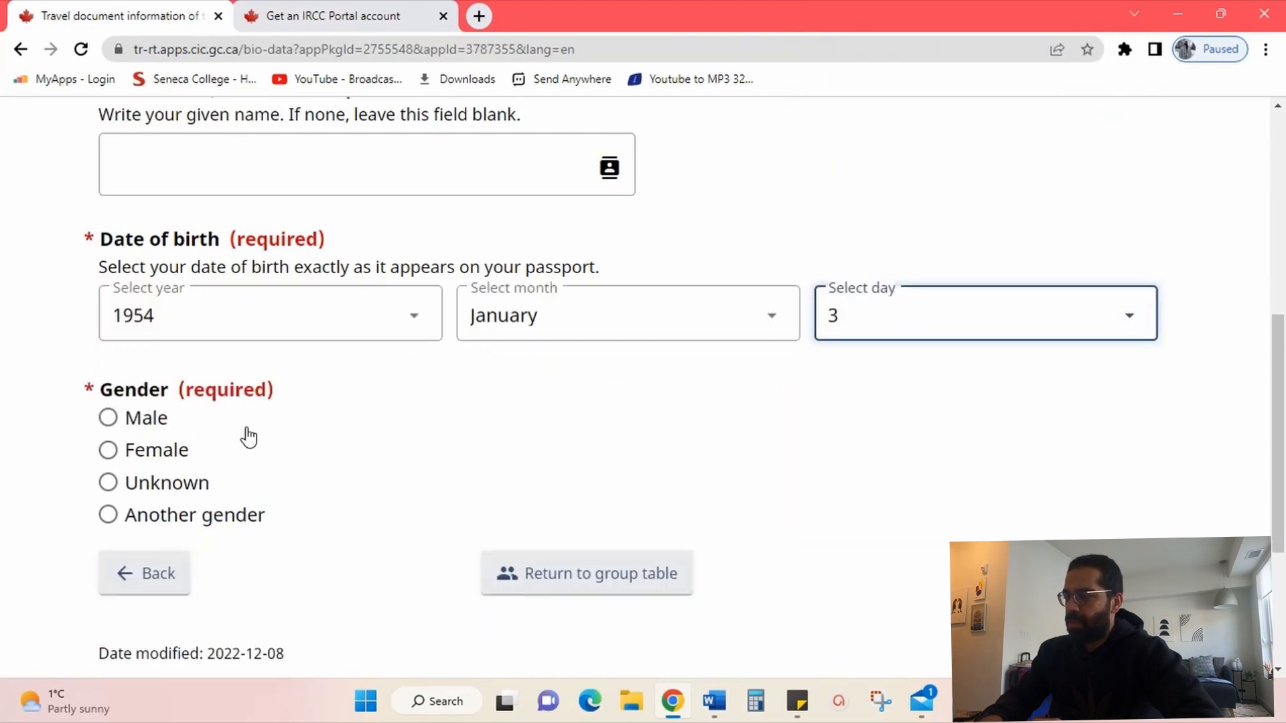
Step: Set the applicant's gender to Male, then save the travel document information and continue
{"action": "left_click", "coordinate": [133, 421]}
{"action": "scroll", "coordinate": [344, 426], "scroll_direction": "down", "scroll_amount": 4}
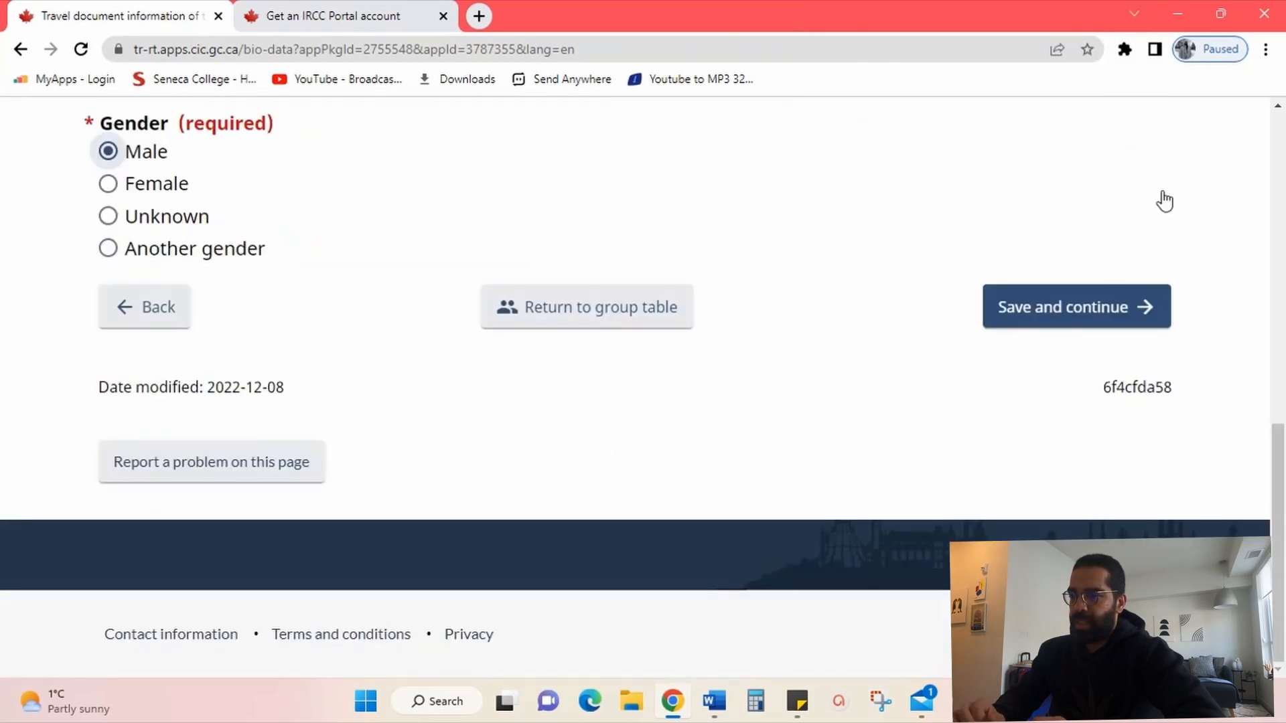
{"action": "left_click", "coordinate": [1059, 313]}
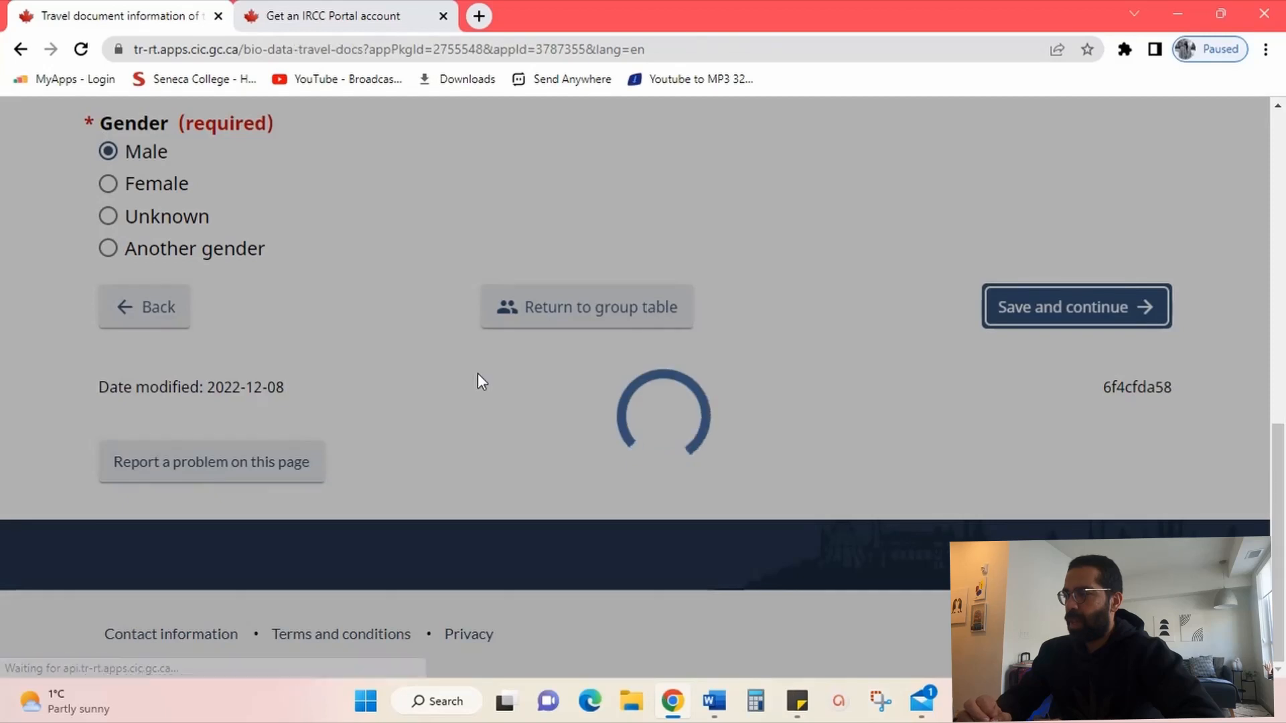
Step: Choose Passport as the applicant's travel document and Regular as the kind of passport
{"action": "scroll", "coordinate": [203, 270], "scroll_direction": "down", "scroll_amount": 3}
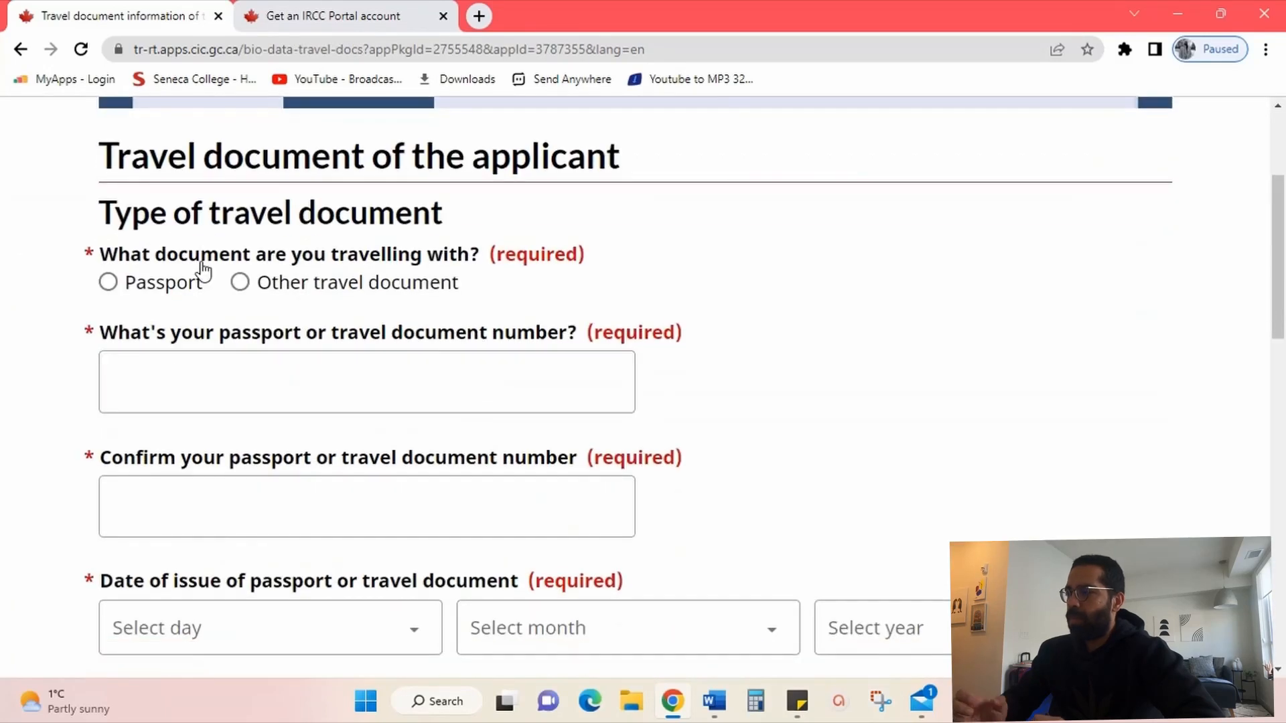
{"action": "left_click", "coordinate": [113, 284]}
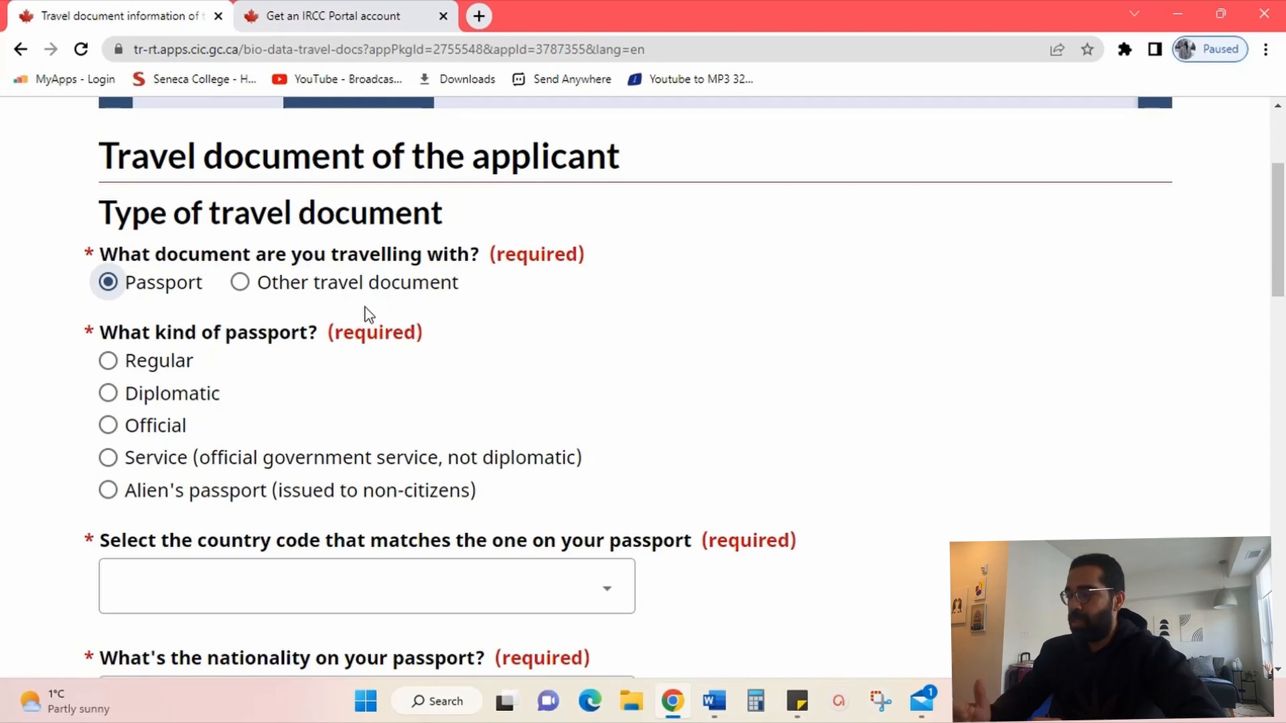
{"action": "scroll", "coordinate": [469, 369], "scroll_direction": "down", "scroll_amount": 2}
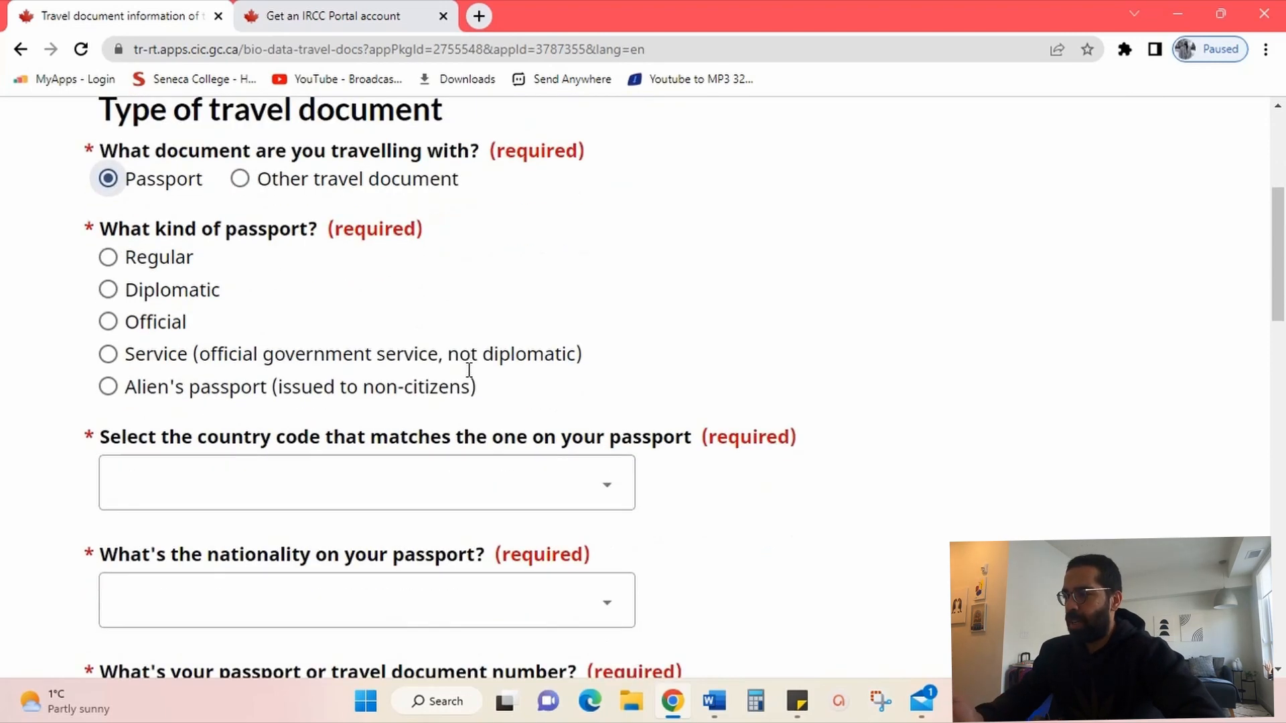
{"action": "left_click", "coordinate": [168, 262]}
Step: Set the passport's country code to IND (India) and its nationality to India
{"action": "scroll", "coordinate": [315, 432], "scroll_direction": "down", "scroll_amount": 3}
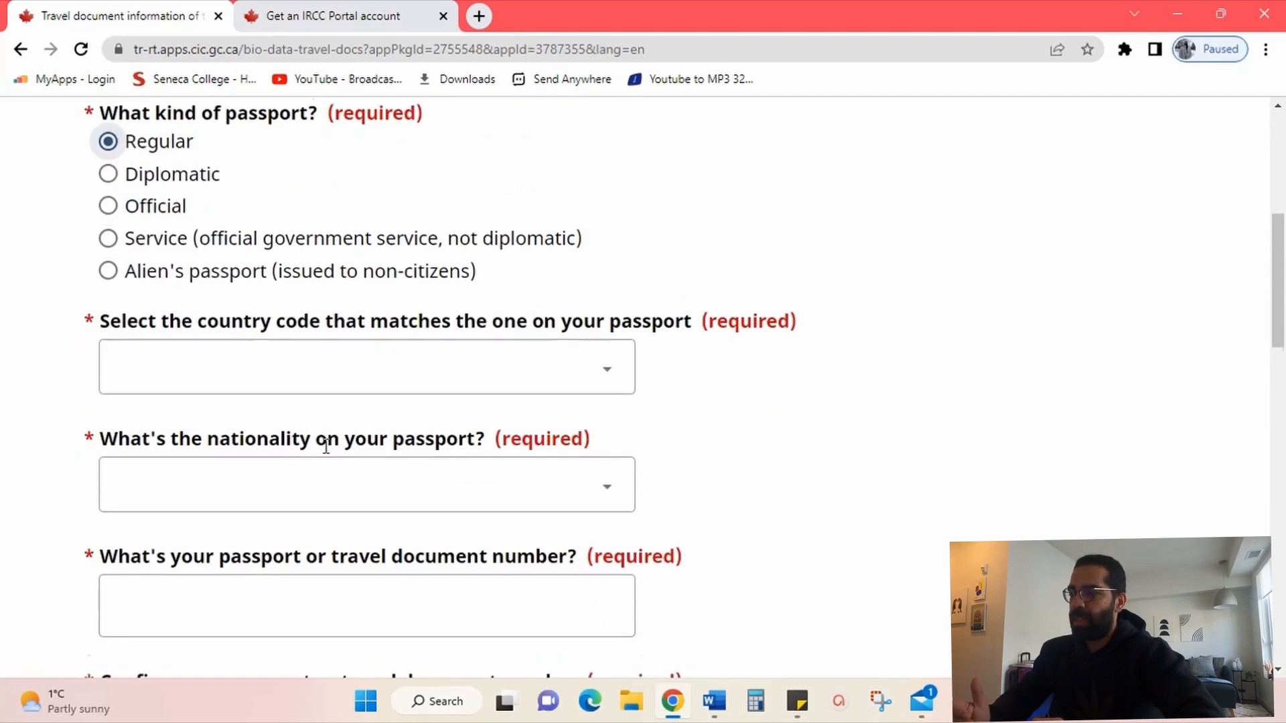
{"action": "left_click", "coordinate": [565, 345]}
{"action": "type", "text": "in"}
{"action": "key", "text": "Return"}
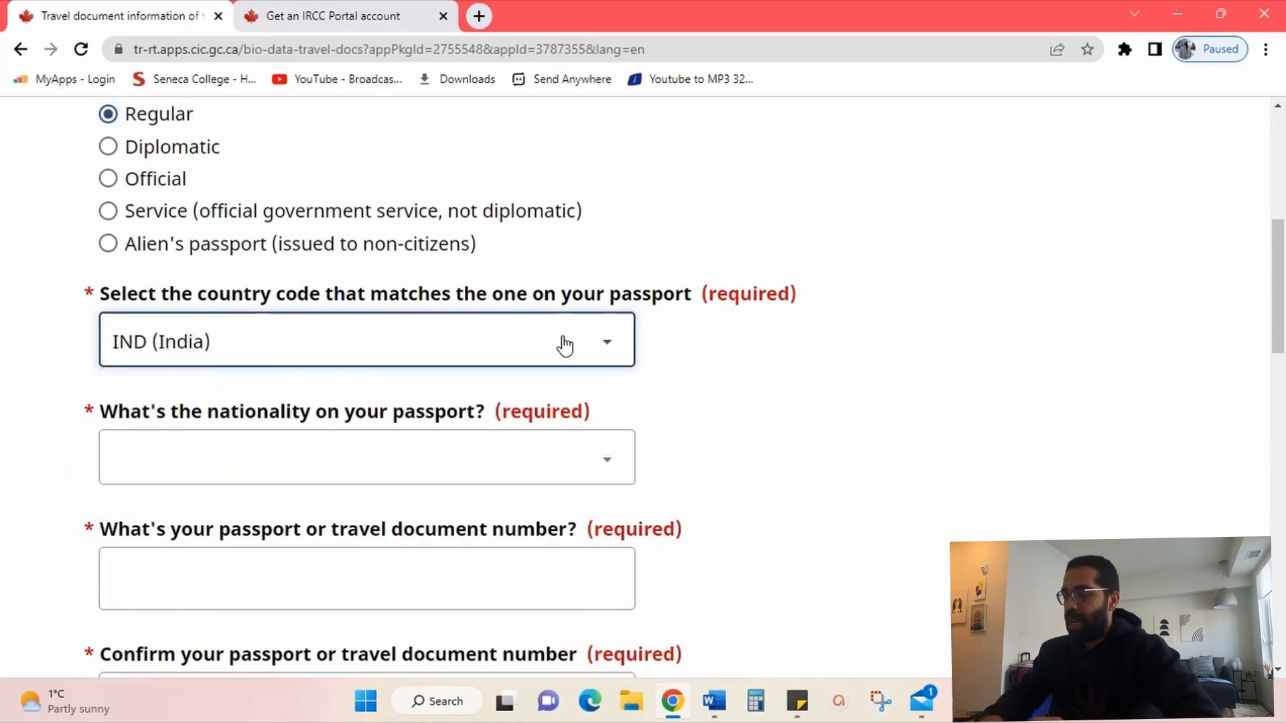
{"action": "left_click", "coordinate": [380, 458]}
{"action": "type", "text": "in"}
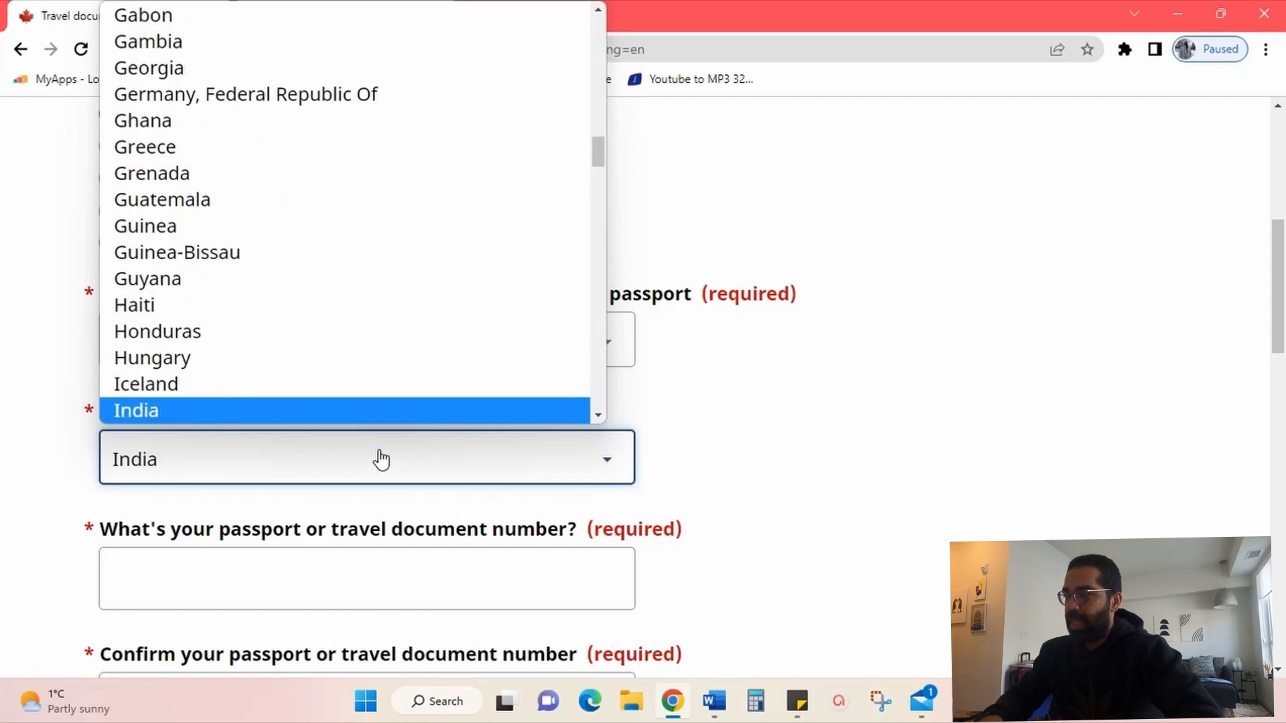
{"action": "key", "text": "Return"}
Step: Enter the applicant's passport number and repeat it in the confirmation field
{"action": "scroll", "coordinate": [376, 456], "scroll_direction": "down", "scroll_amount": 5}
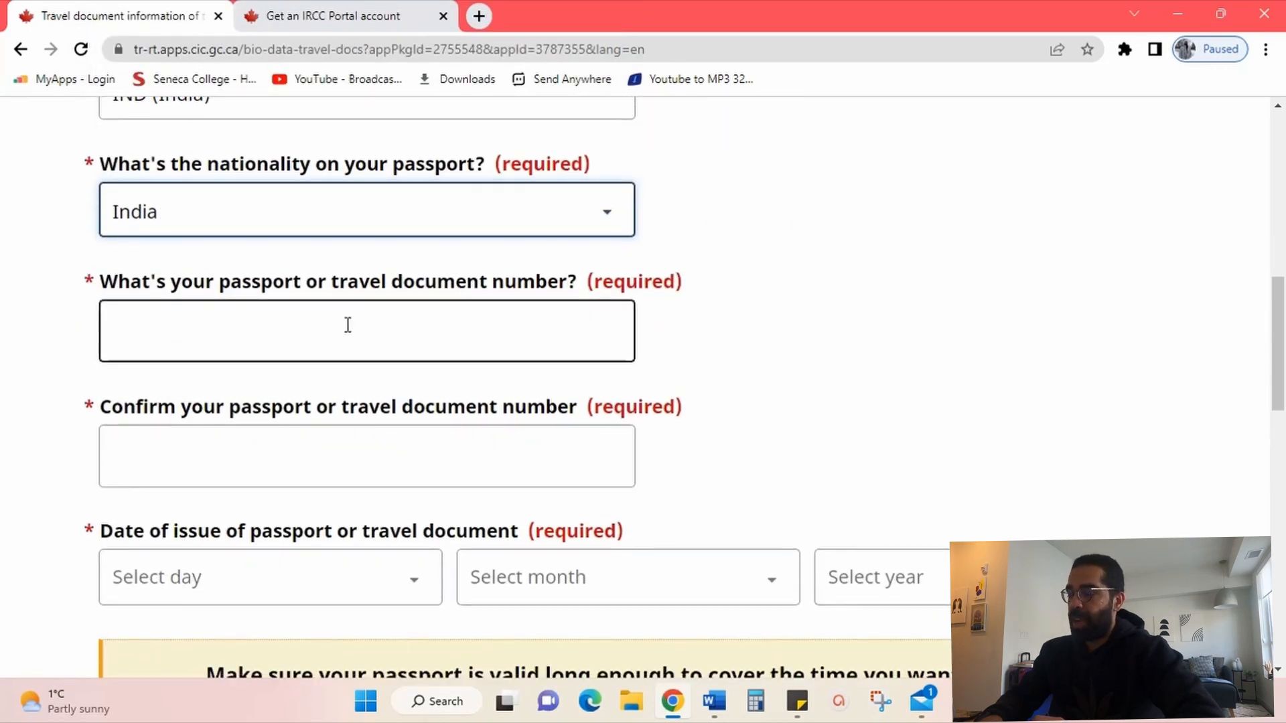
{"action": "left_click", "coordinate": [348, 326]}
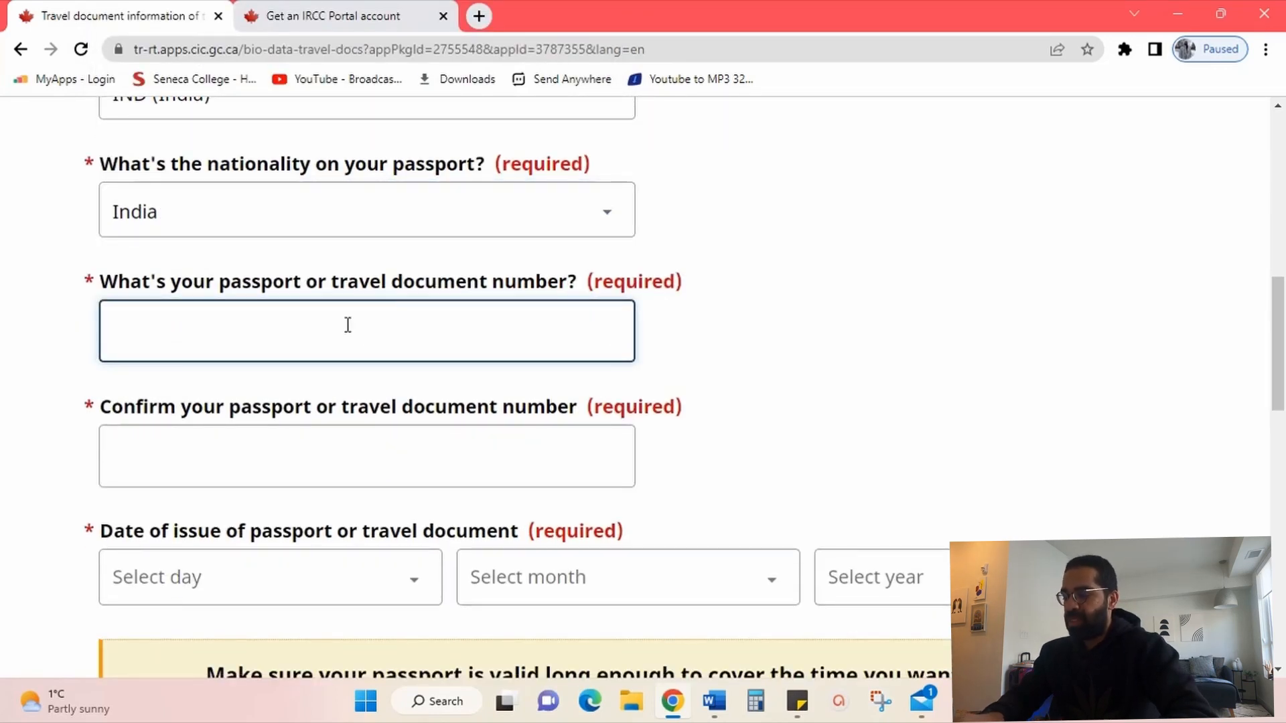
{"action": "type", "text": "xyz123"}
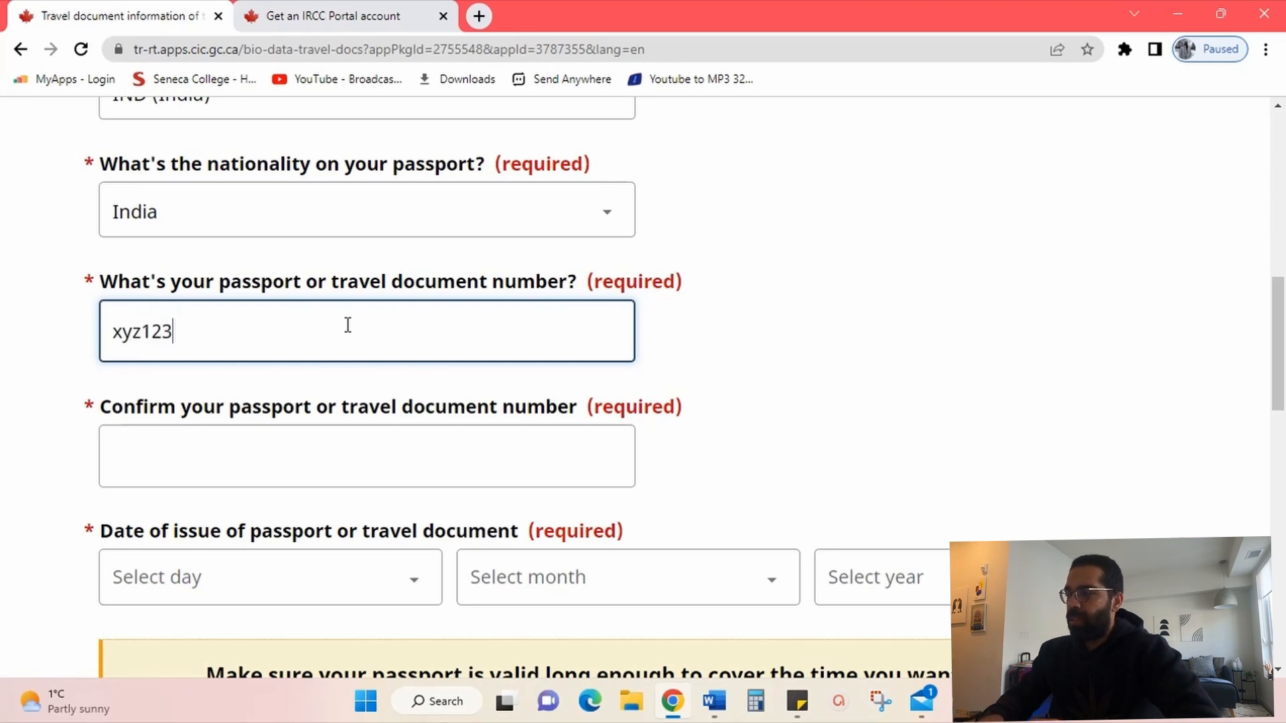
{"action": "key", "text": "Tab"}
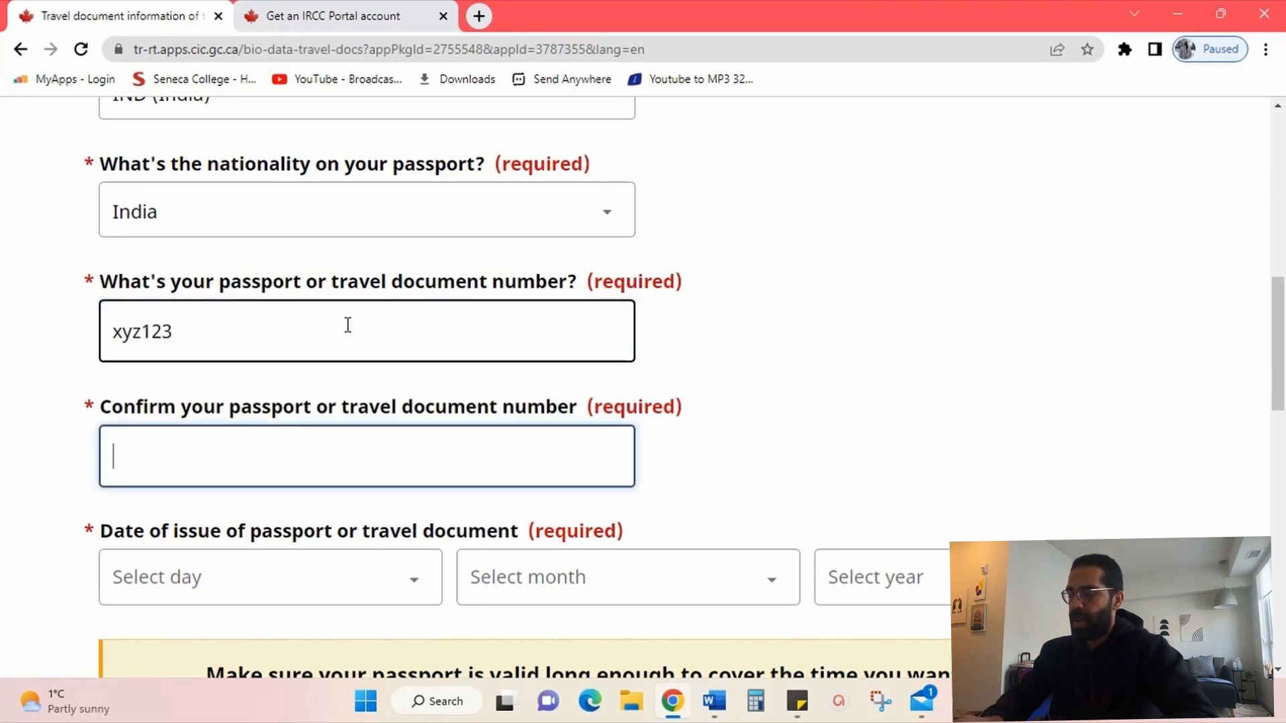
{"action": "type", "text": "x"}
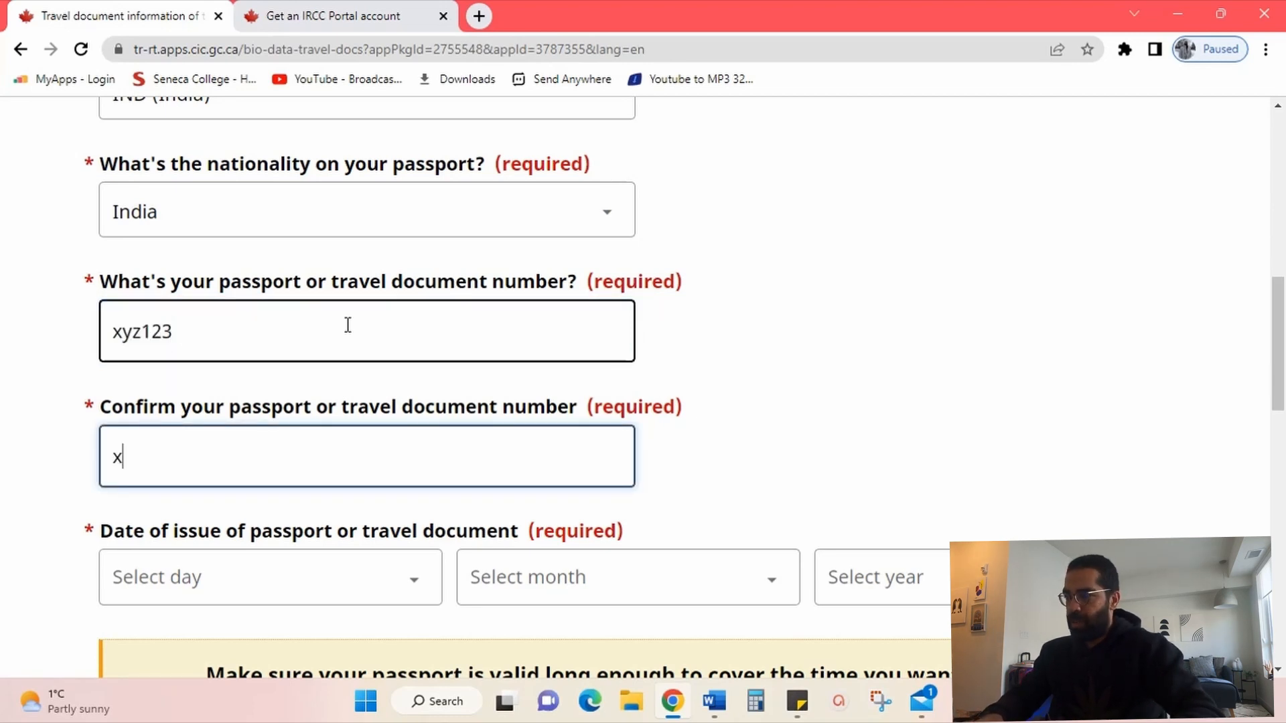
{"action": "type", "text": "yz123"}
Step: Set the passport's date of issue to 19 September 2017
{"action": "scroll", "coordinate": [347, 325], "scroll_direction": "down", "scroll_amount": 3}
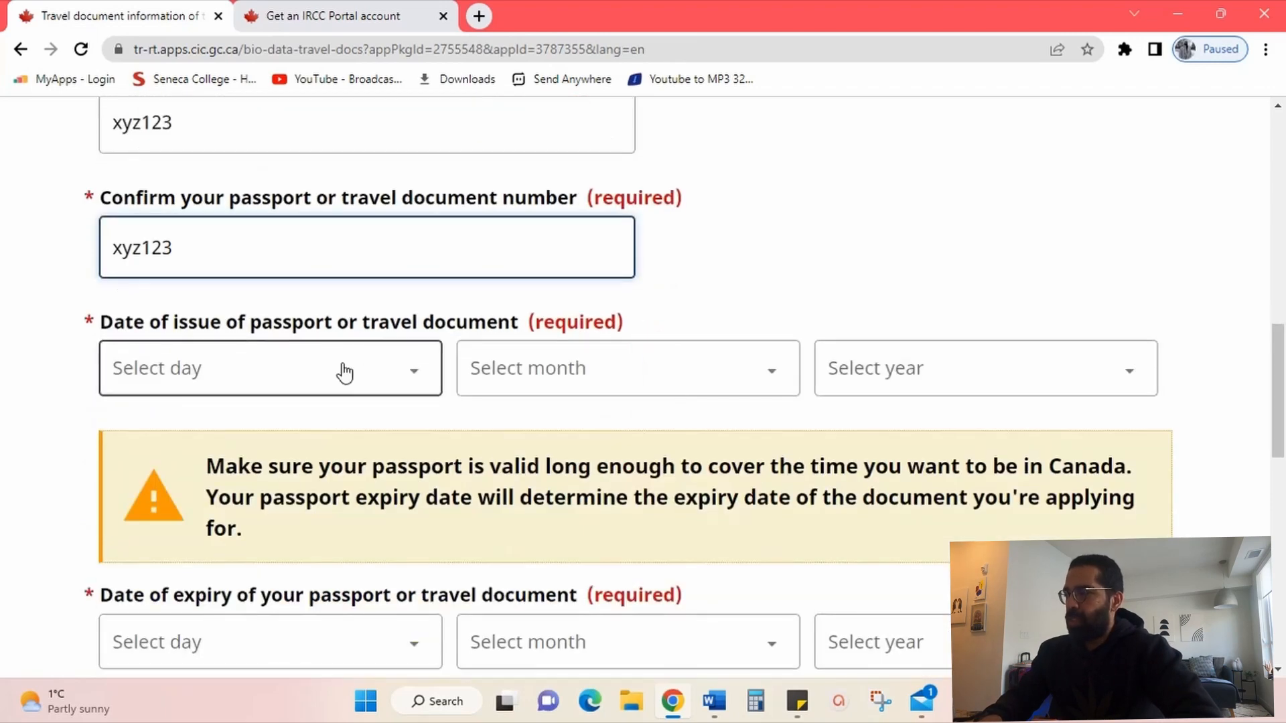
{"action": "left_click", "coordinate": [390, 372]}
{"action": "scroll", "coordinate": [176, 296], "scroll_direction": "down", "scroll_amount": 3}
{"action": "scroll", "coordinate": [176, 297], "scroll_direction": "down", "scroll_amount": 2}
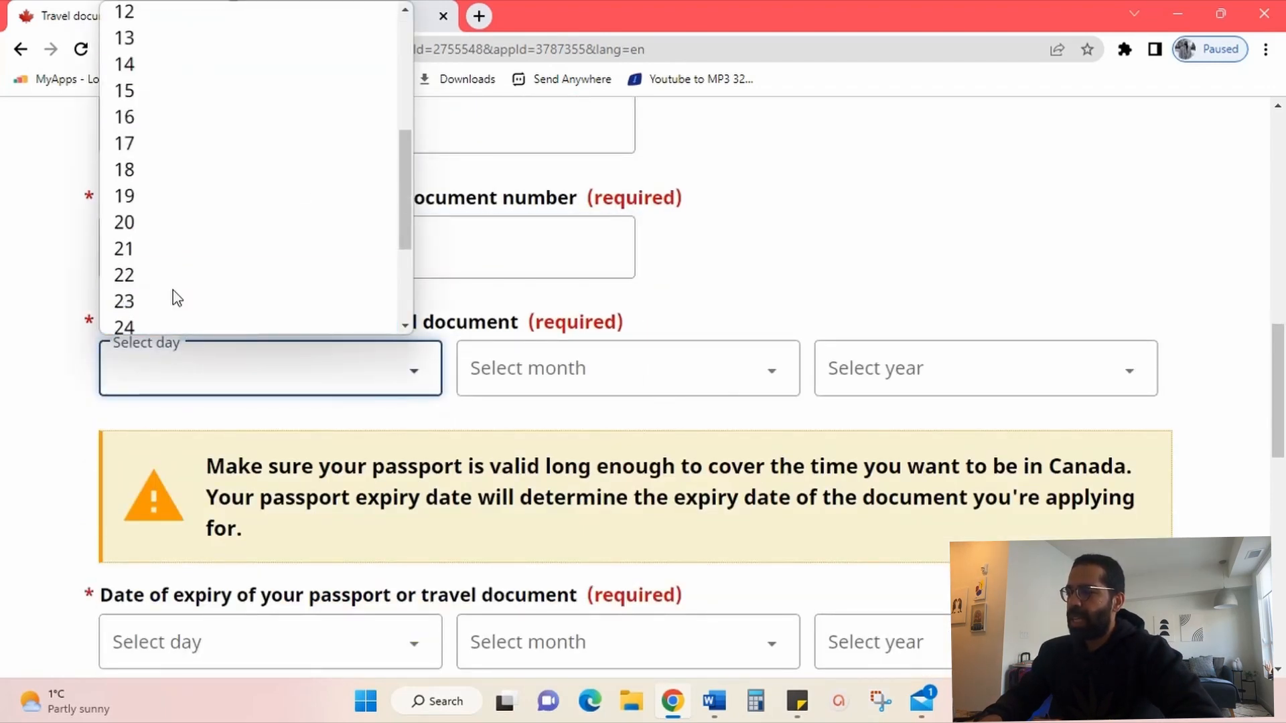
{"action": "left_click", "coordinate": [313, 201]}
{"action": "left_click", "coordinate": [675, 388]}
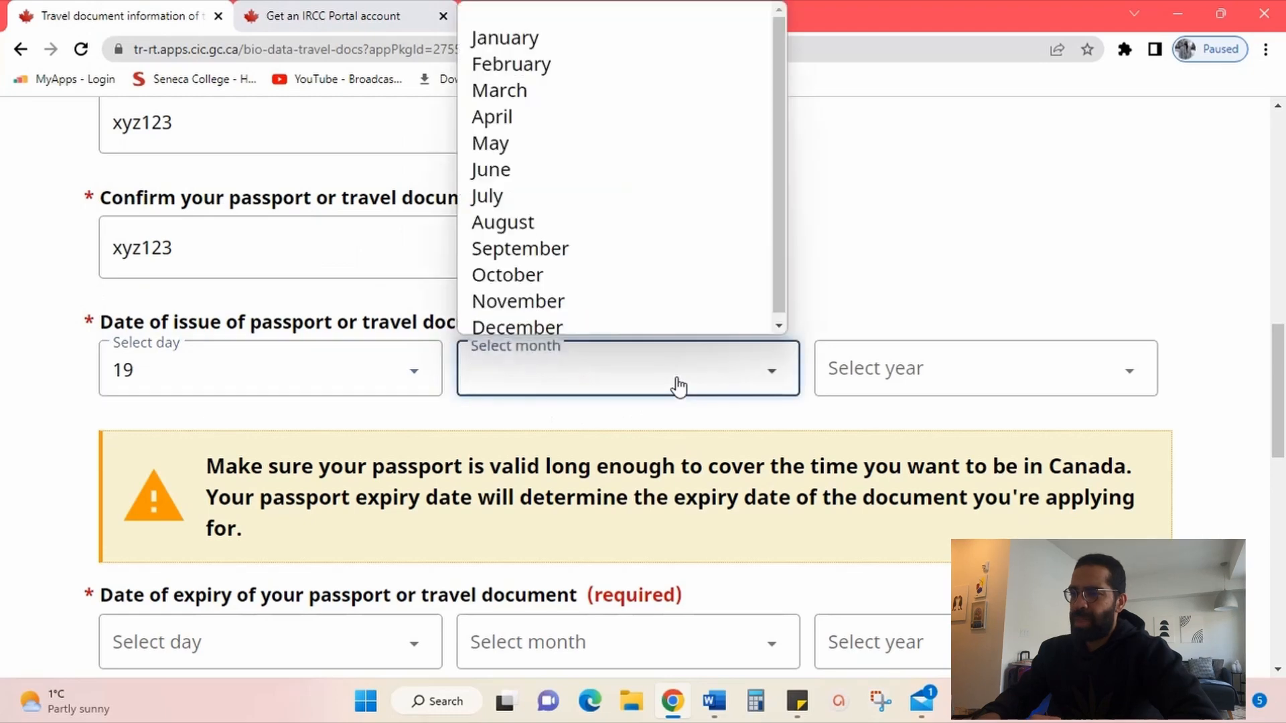
{"action": "left_click", "coordinate": [569, 249]}
{"action": "left_click", "coordinate": [967, 379]}
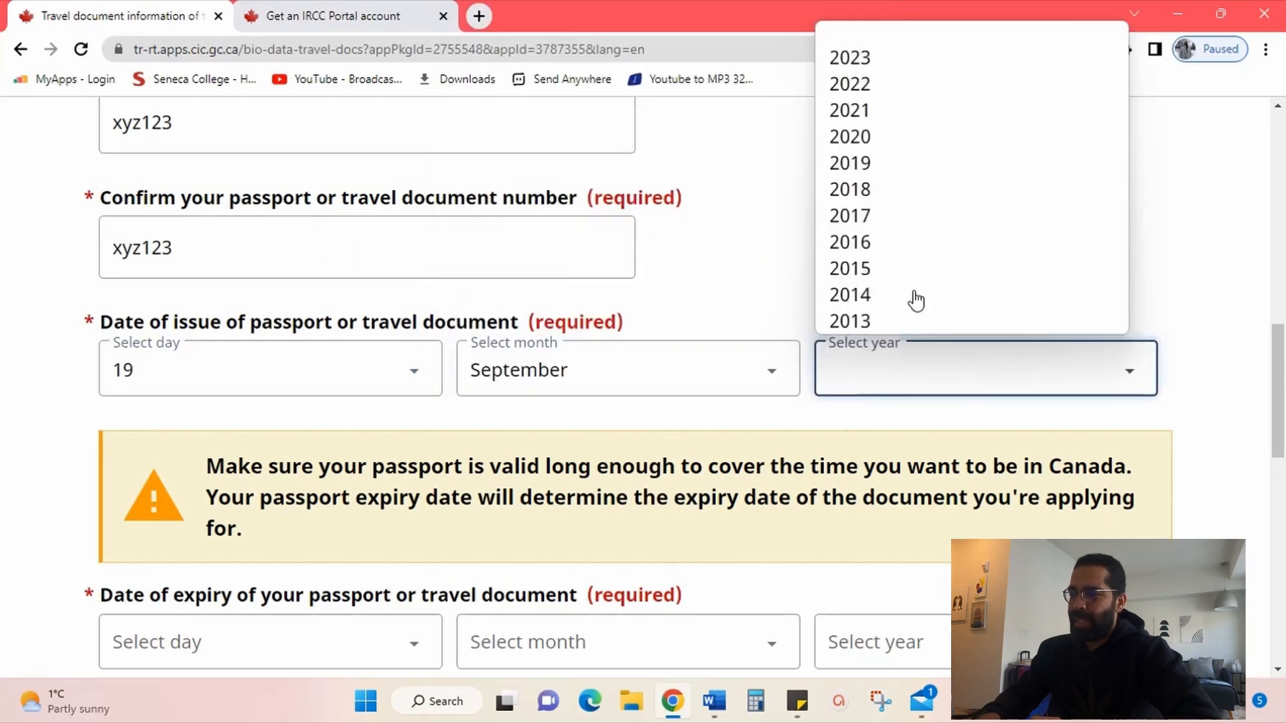
{"action": "left_click", "coordinate": [958, 215]}
Step: Set the passport's date of expiry to 8 June 2027
{"action": "scroll", "coordinate": [958, 218], "scroll_direction": "down", "scroll_amount": 3}
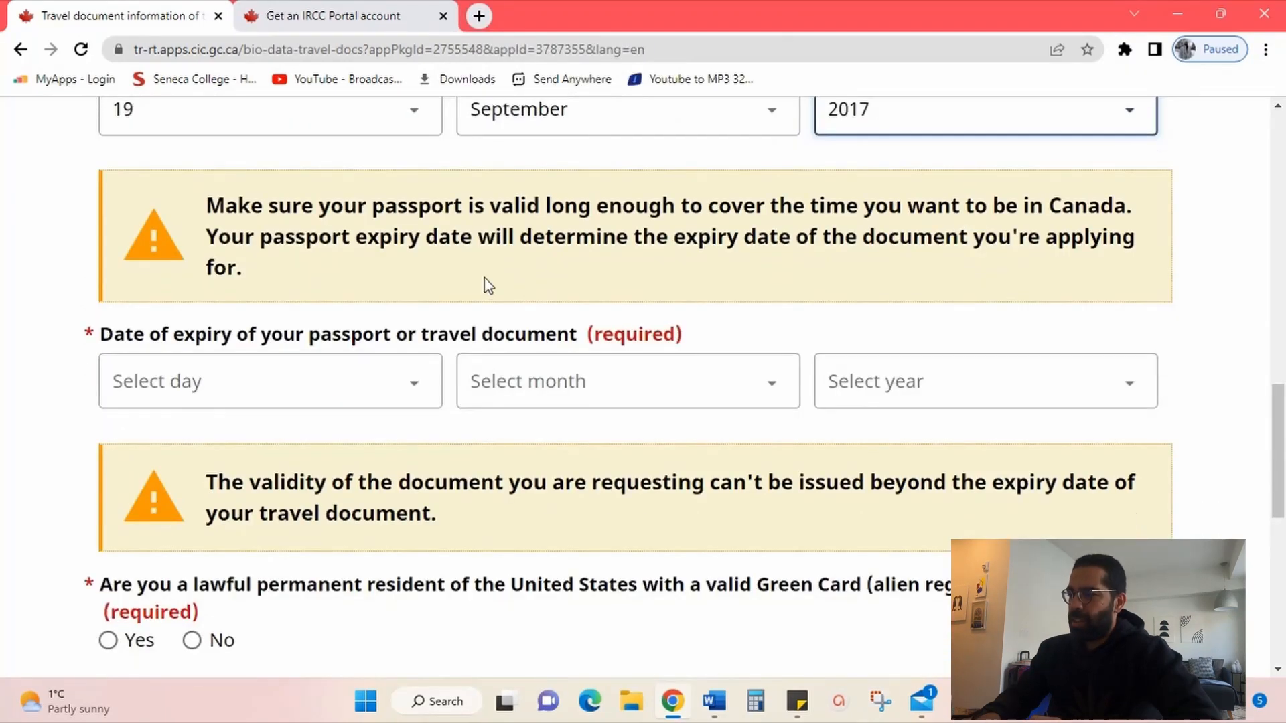
{"action": "left_click", "coordinate": [281, 376]}
{"action": "left_click", "coordinate": [224, 201]}
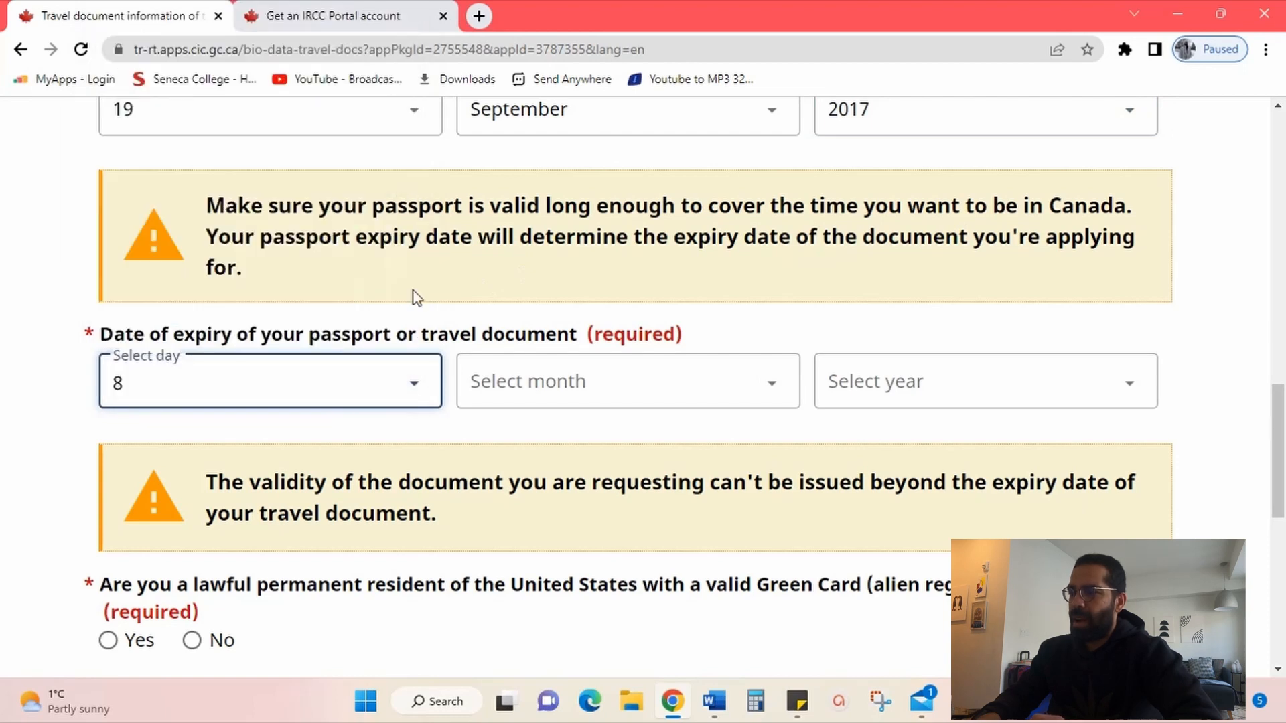
{"action": "left_click", "coordinate": [653, 392]}
{"action": "left_click", "coordinate": [607, 194]}
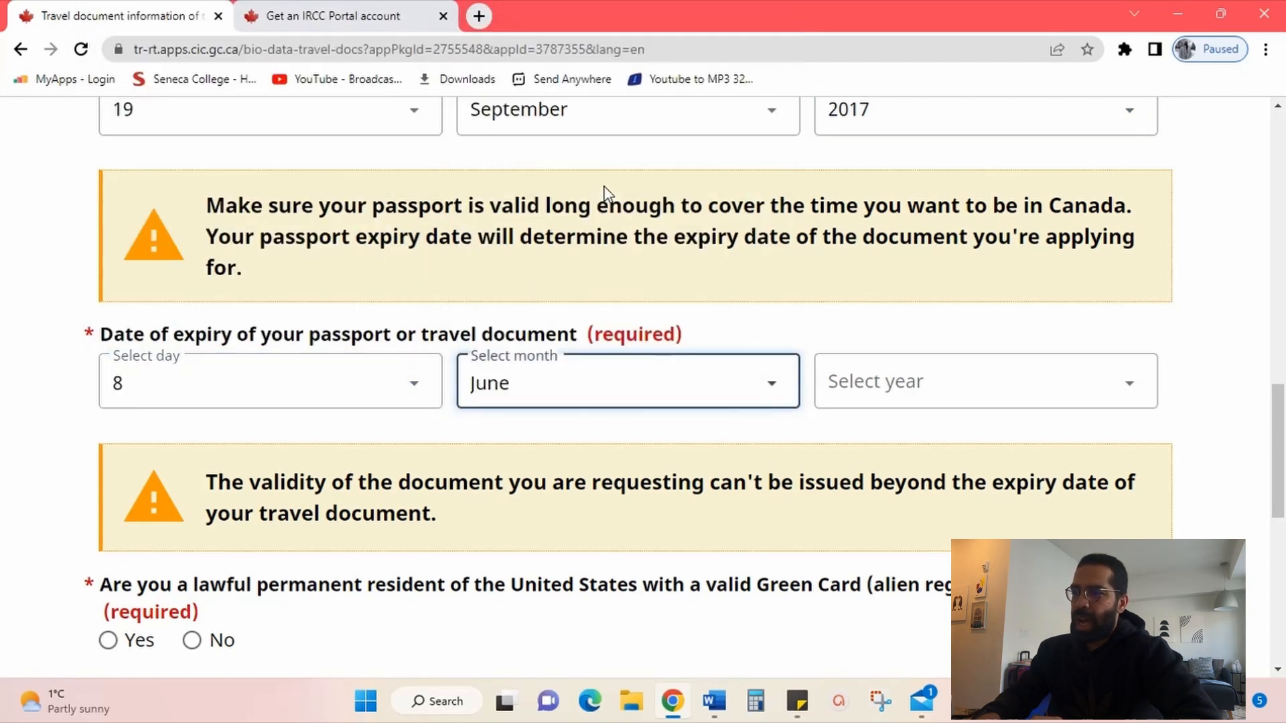
{"action": "left_click", "coordinate": [975, 362]}
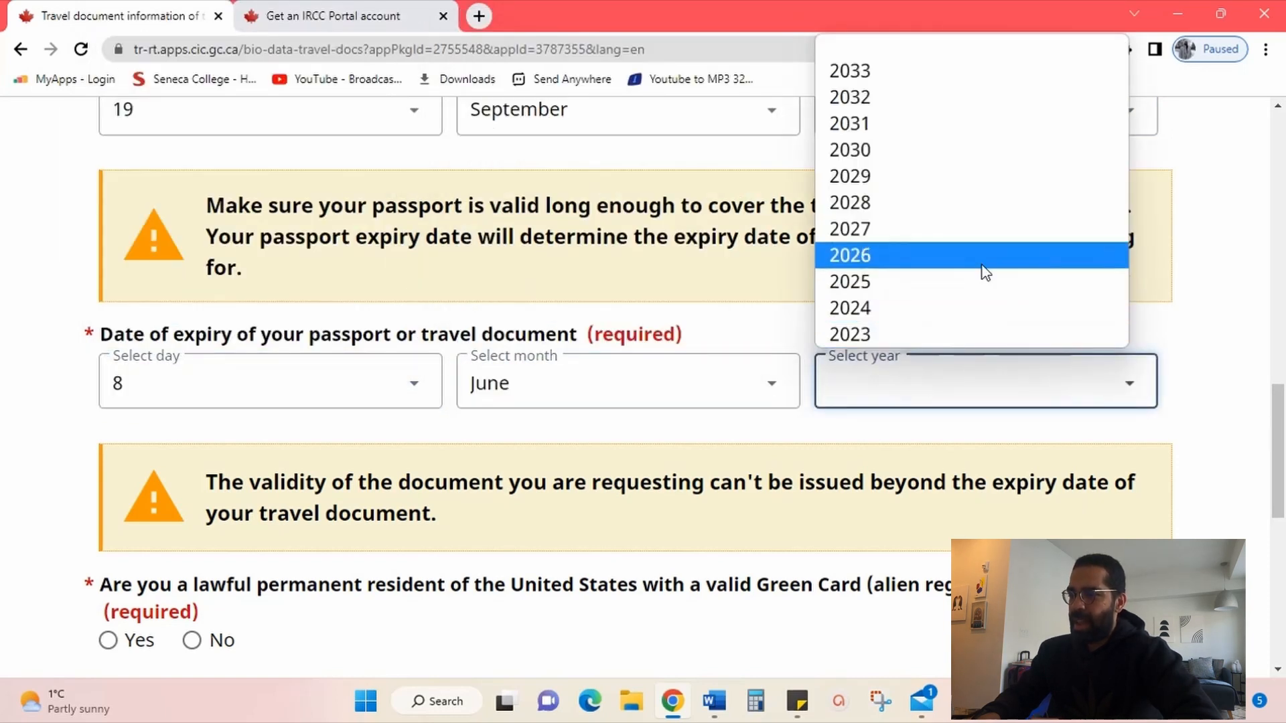
{"action": "left_click", "coordinate": [926, 229]}
Step: Answer No to the Green Card, past Canadian visa and U.S. nonimmigrant visa questions and Yes to travelling by air, then save and continue
{"action": "scroll", "coordinate": [671, 468], "scroll_direction": "down", "scroll_amount": 5}
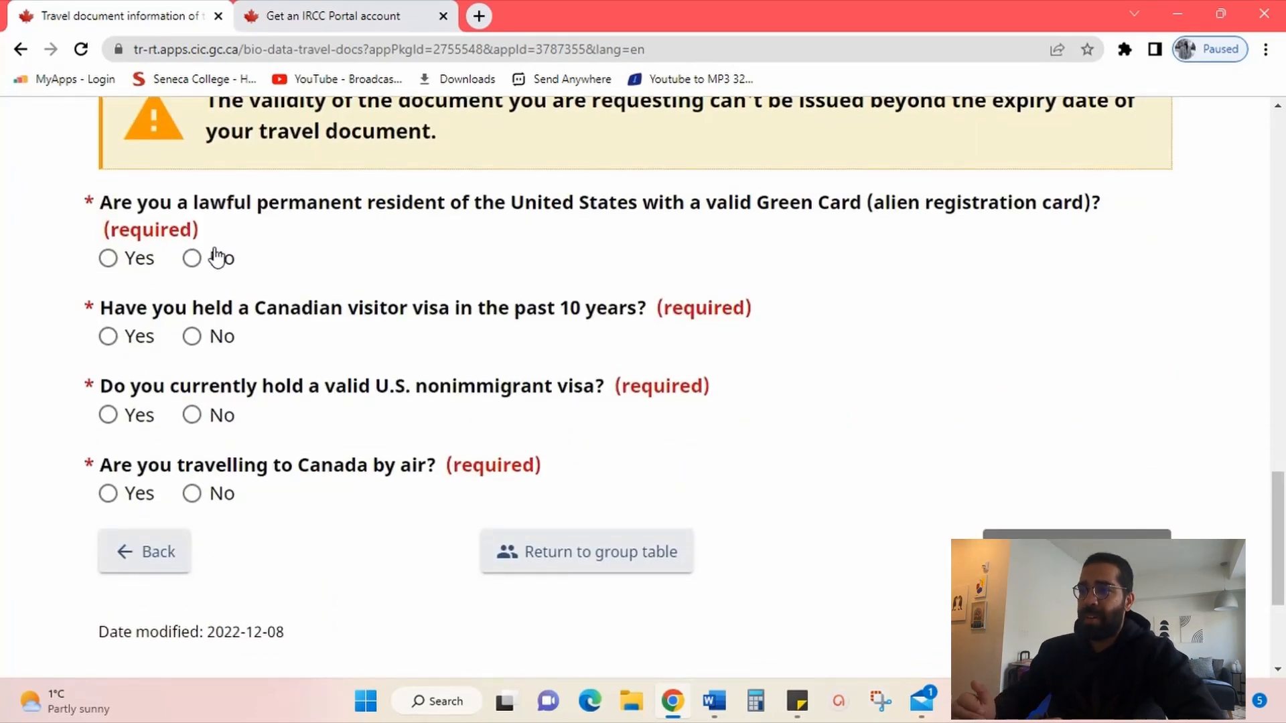
{"action": "left_click", "coordinate": [193, 259]}
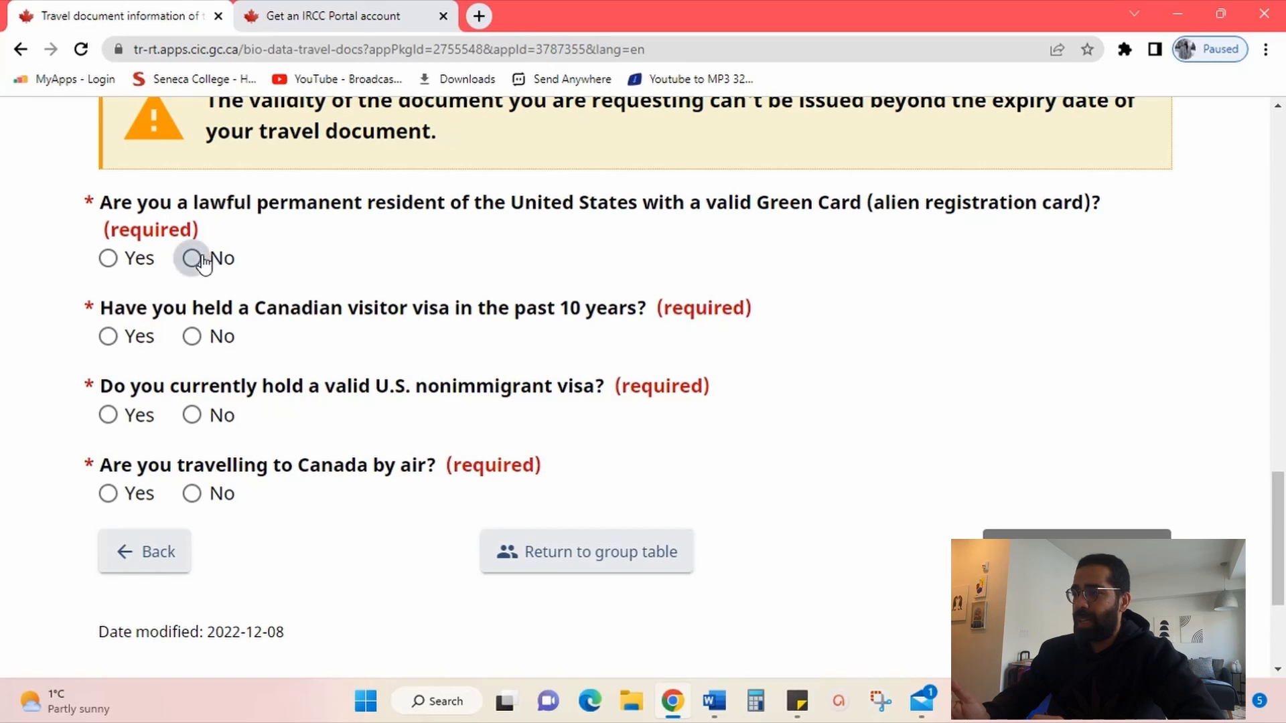
{"action": "left_click", "coordinate": [201, 345]}
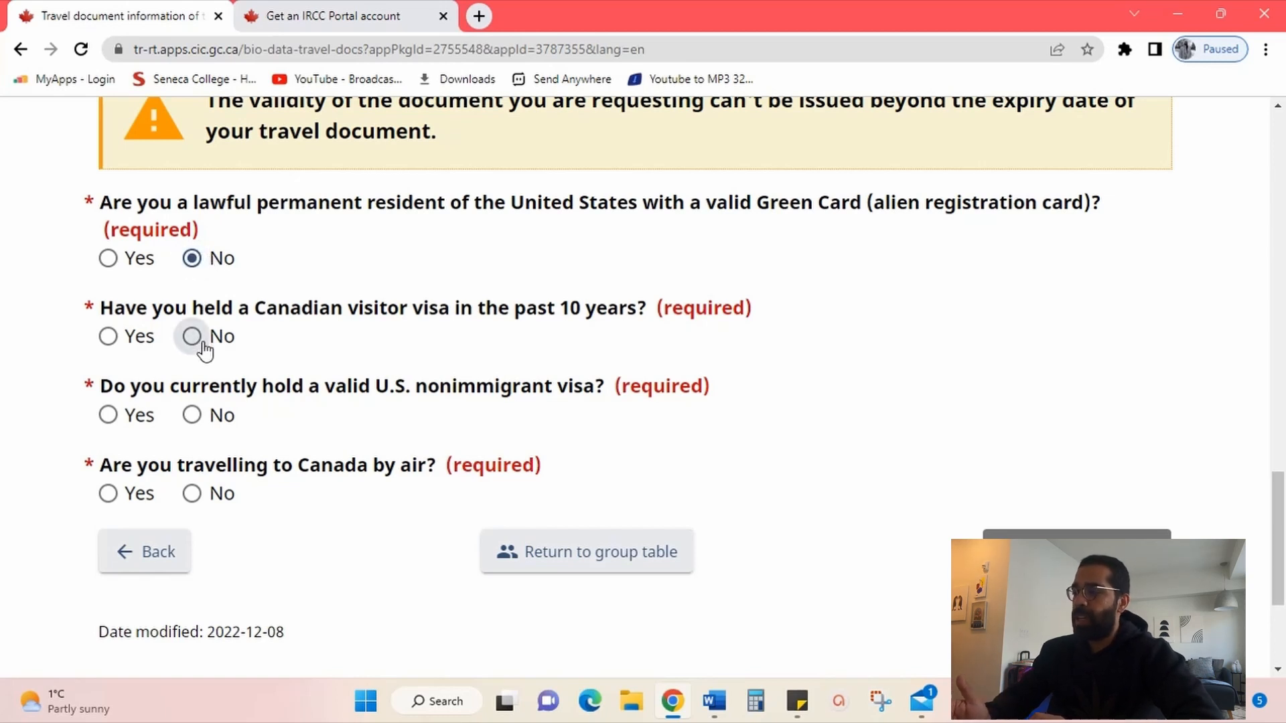
{"action": "left_click", "coordinate": [209, 431]}
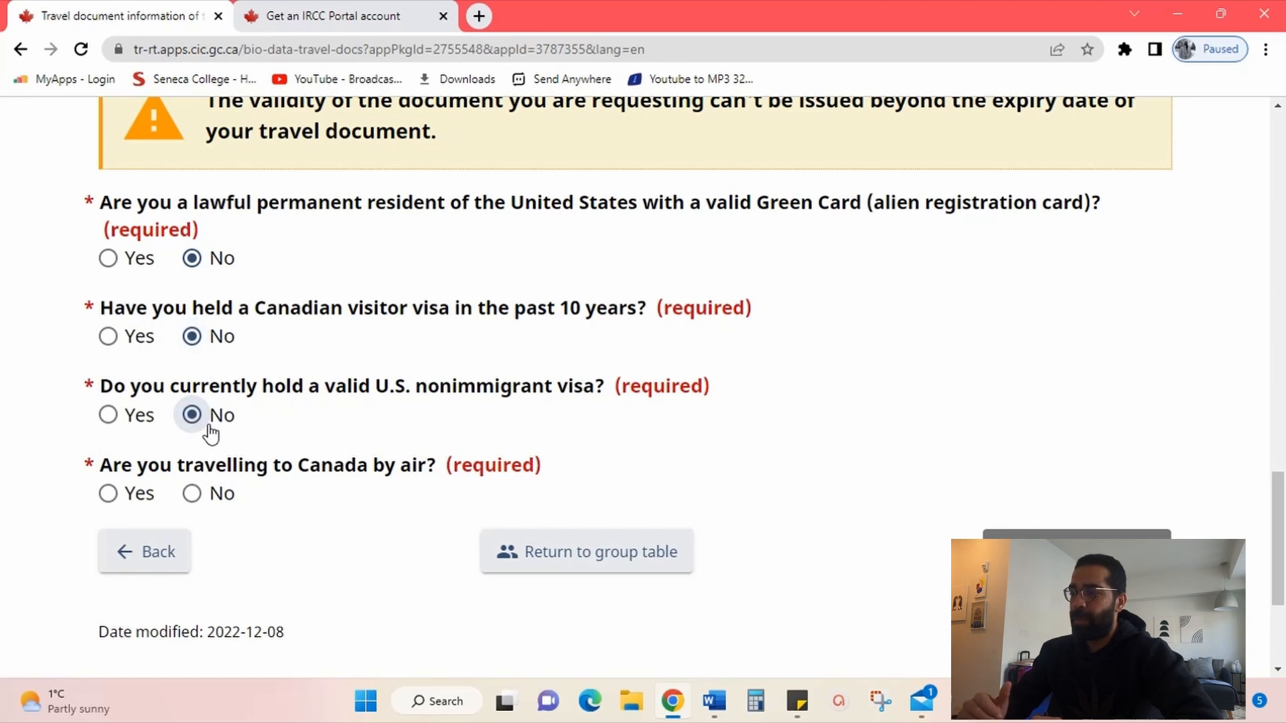
{"action": "left_click", "coordinate": [109, 496]}
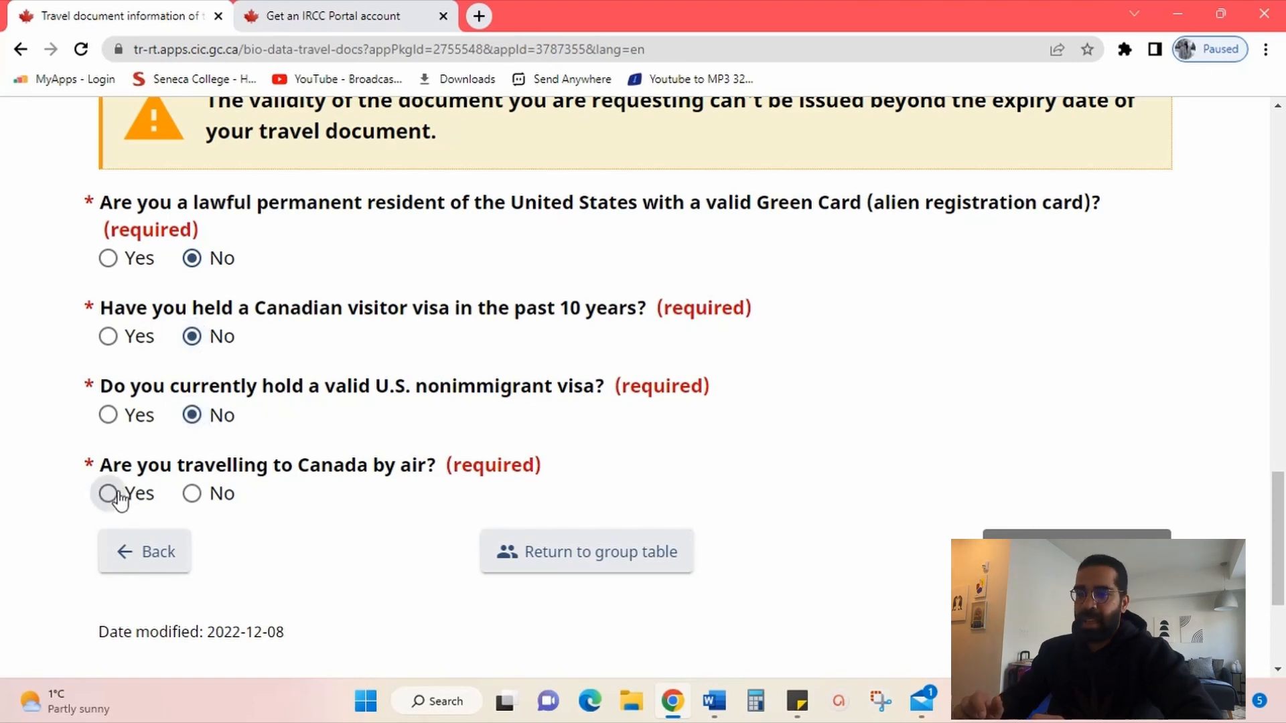
{"action": "left_click", "coordinate": [1005, 535]}
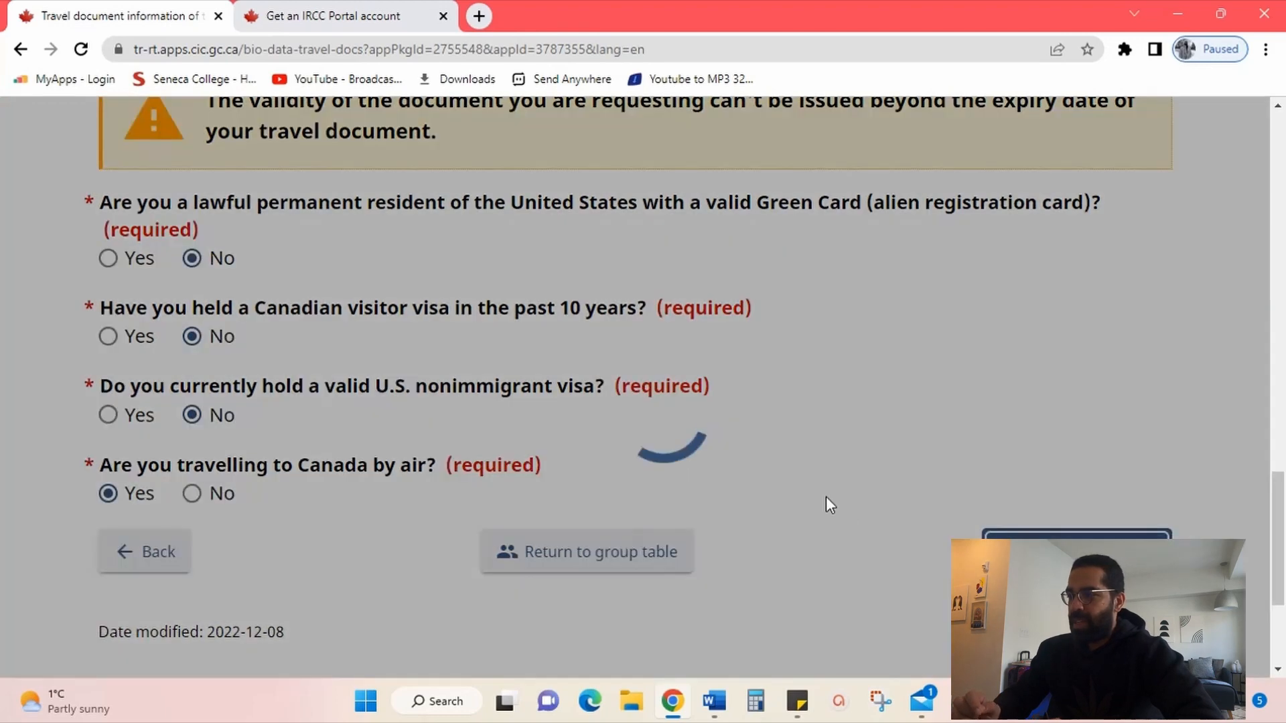
Step: Set the applicant's country of birth to India and the city of birth to Lucknow
{"action": "scroll", "coordinate": [829, 505], "scroll_direction": "down", "scroll_amount": 3}
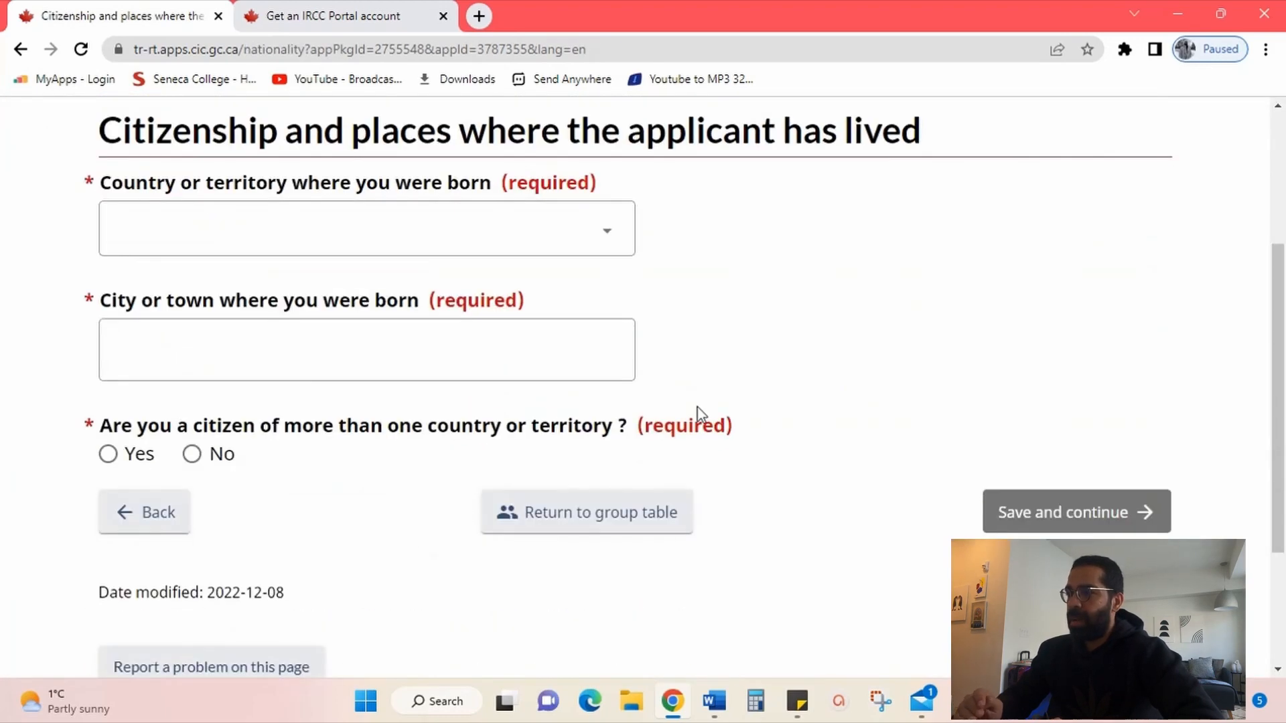
{"action": "scroll", "coordinate": [698, 411], "scroll_direction": "up", "scroll_amount": 1}
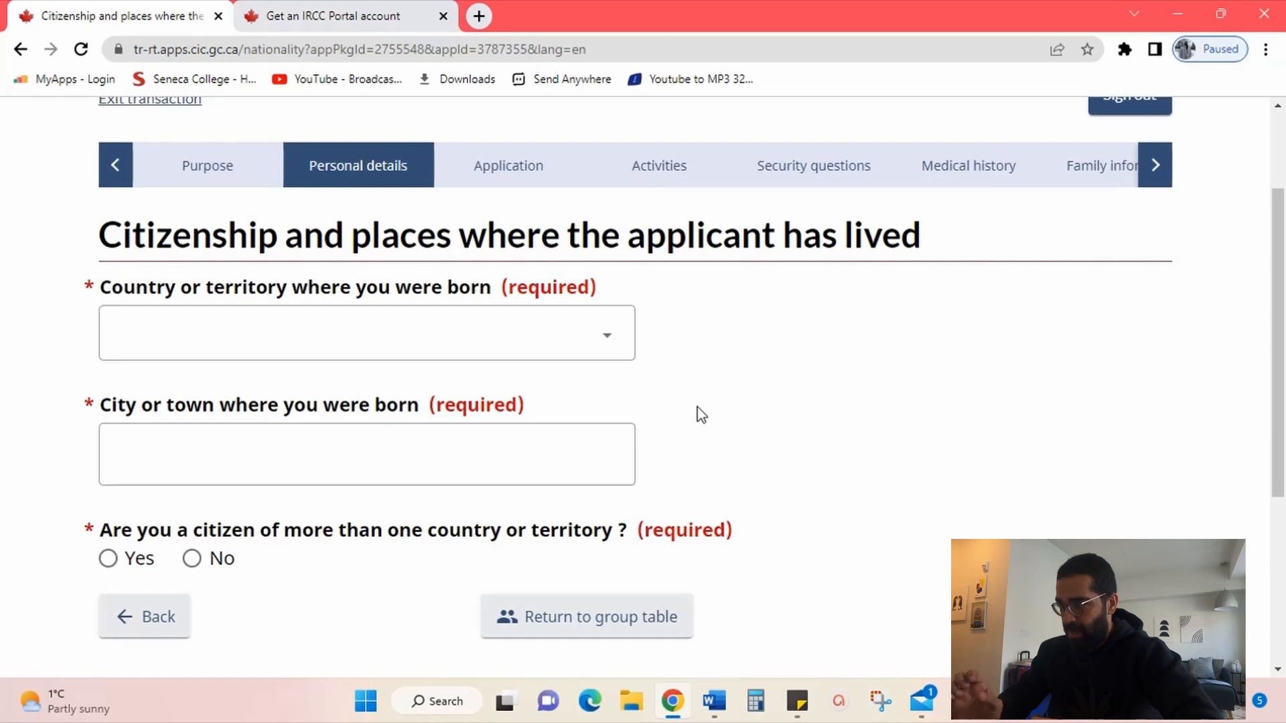
{"action": "left_click", "coordinate": [426, 350]}
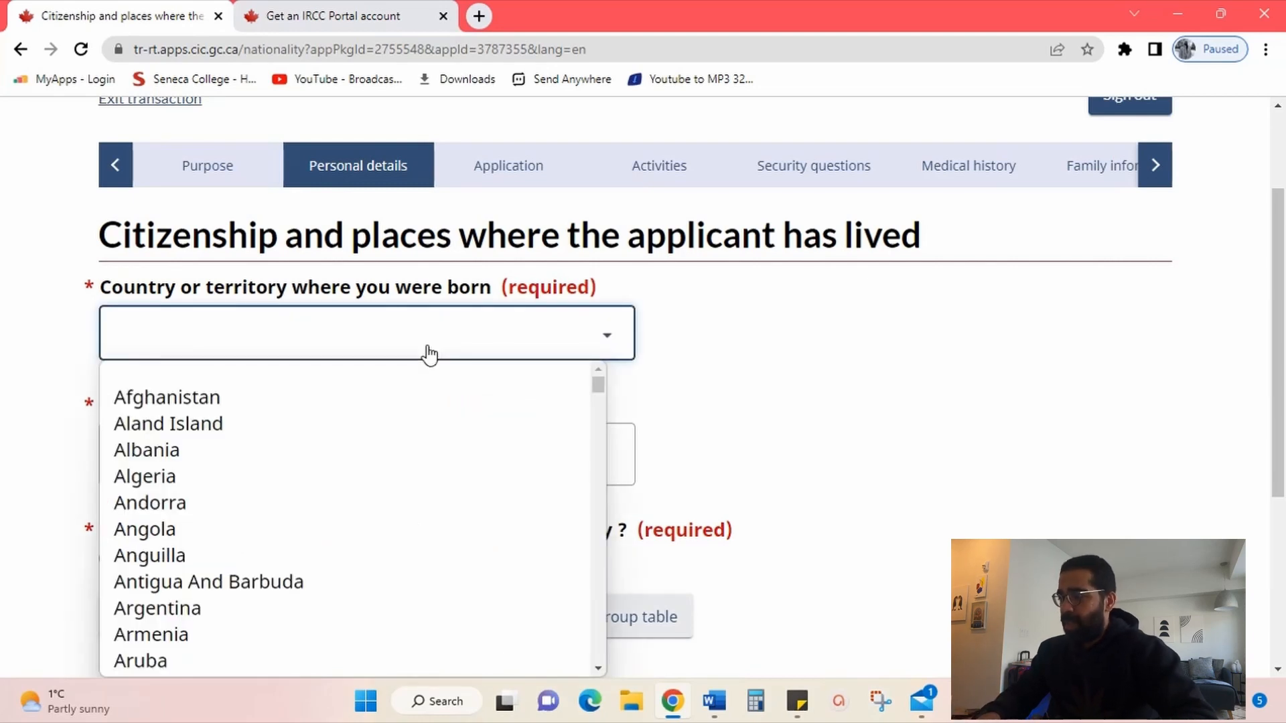
{"action": "type", "text": "in"}
{"action": "key", "text": "Return"}
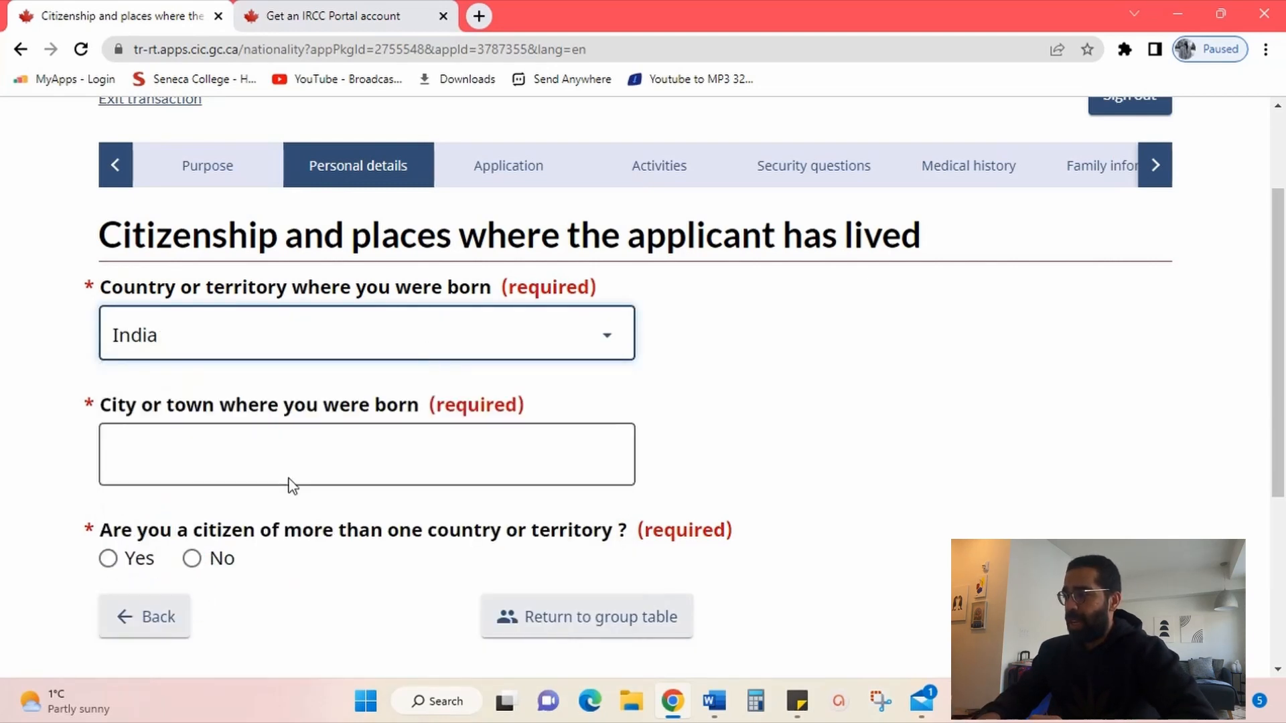
{"action": "left_click", "coordinate": [402, 460]}
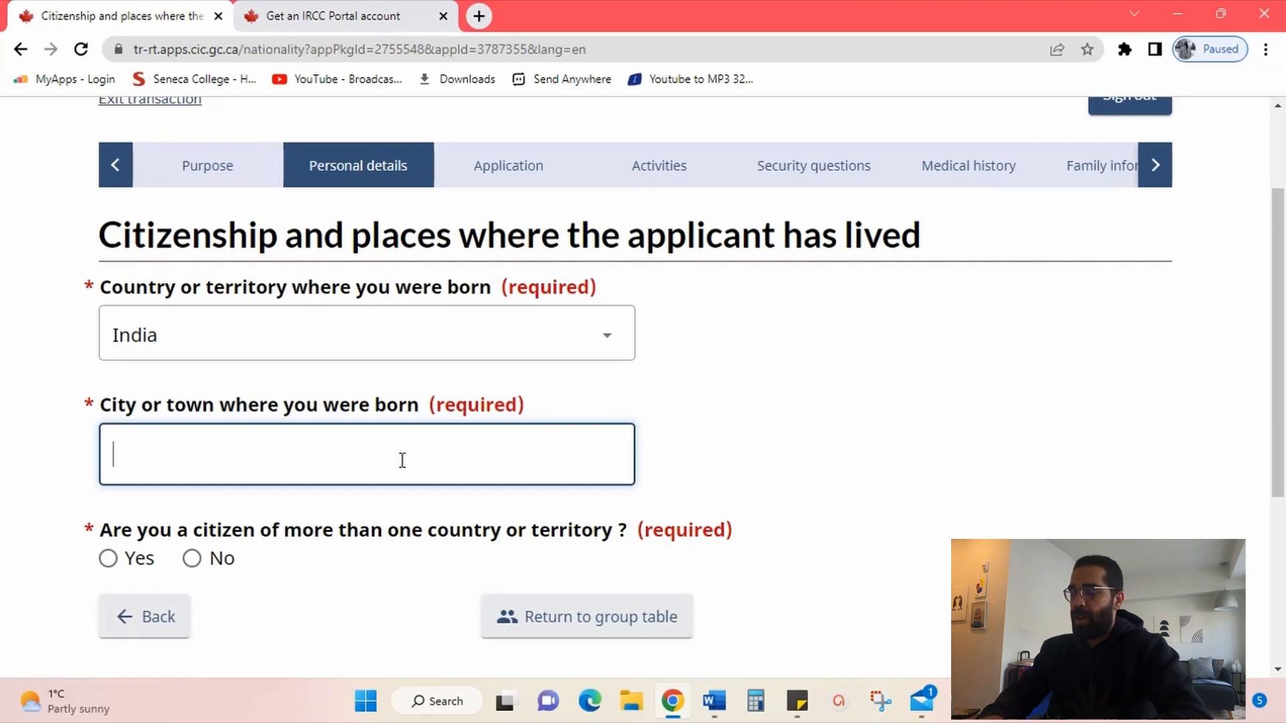
{"action": "type", "text": "Lucmkno"}
{"action": "key", "text": "BackSpace"}
{"action": "key", "text": "BackSpace"}
{"action": "key", "text": "BackSpace"}
{"action": "key", "text": "BackSpace"}
{"action": "type", "text": "know"}
Step: Answer No to multiple citizenship, select India as the country of citizenship and mark the applicant as a citizen since birth
{"action": "scroll", "coordinate": [402, 460], "scroll_direction": "down", "scroll_amount": 2}
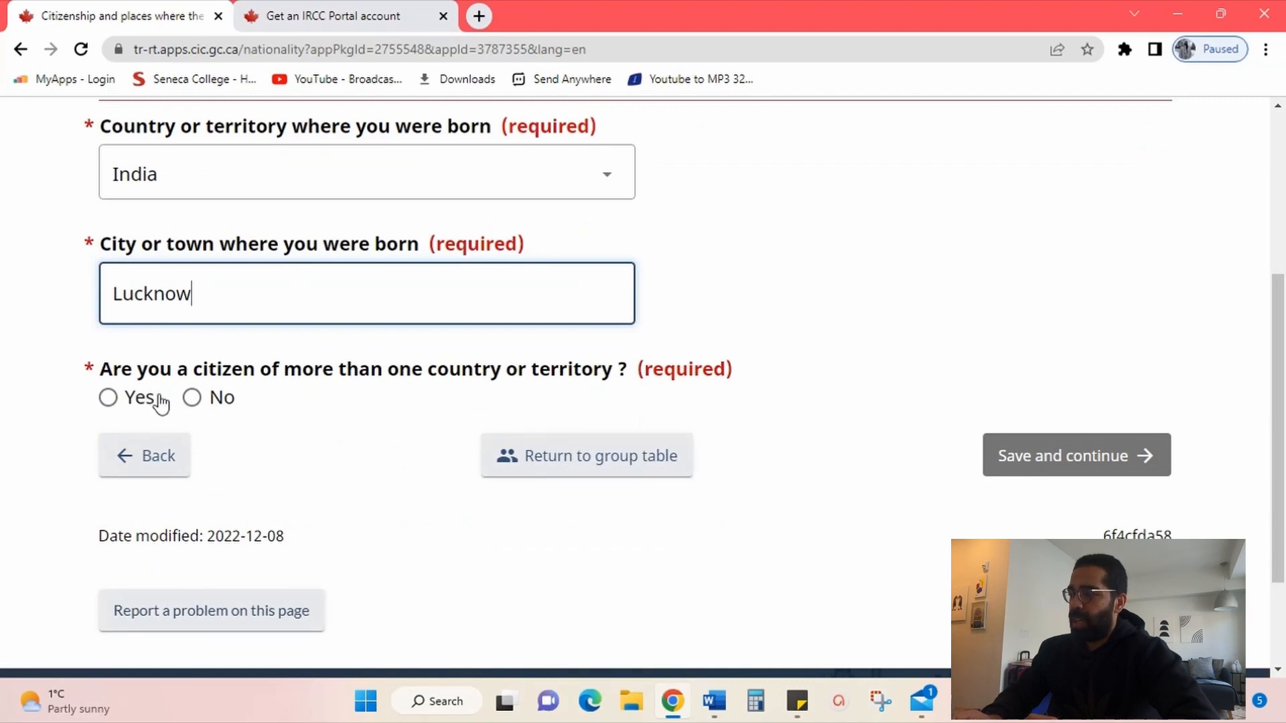
{"action": "left_click", "coordinate": [209, 399]}
{"action": "scroll", "coordinate": [875, 448], "scroll_direction": "down", "scroll_amount": 2}
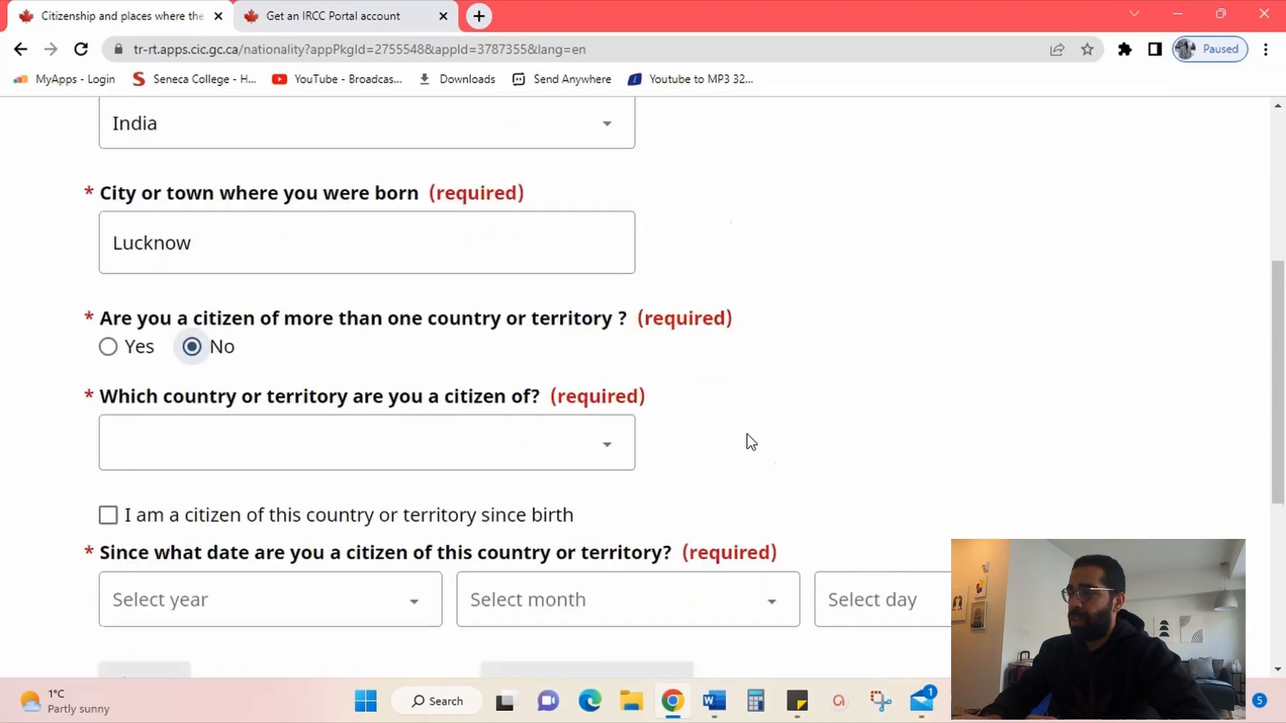
{"action": "left_click", "coordinate": [418, 360]}
{"action": "type", "text": "india"}
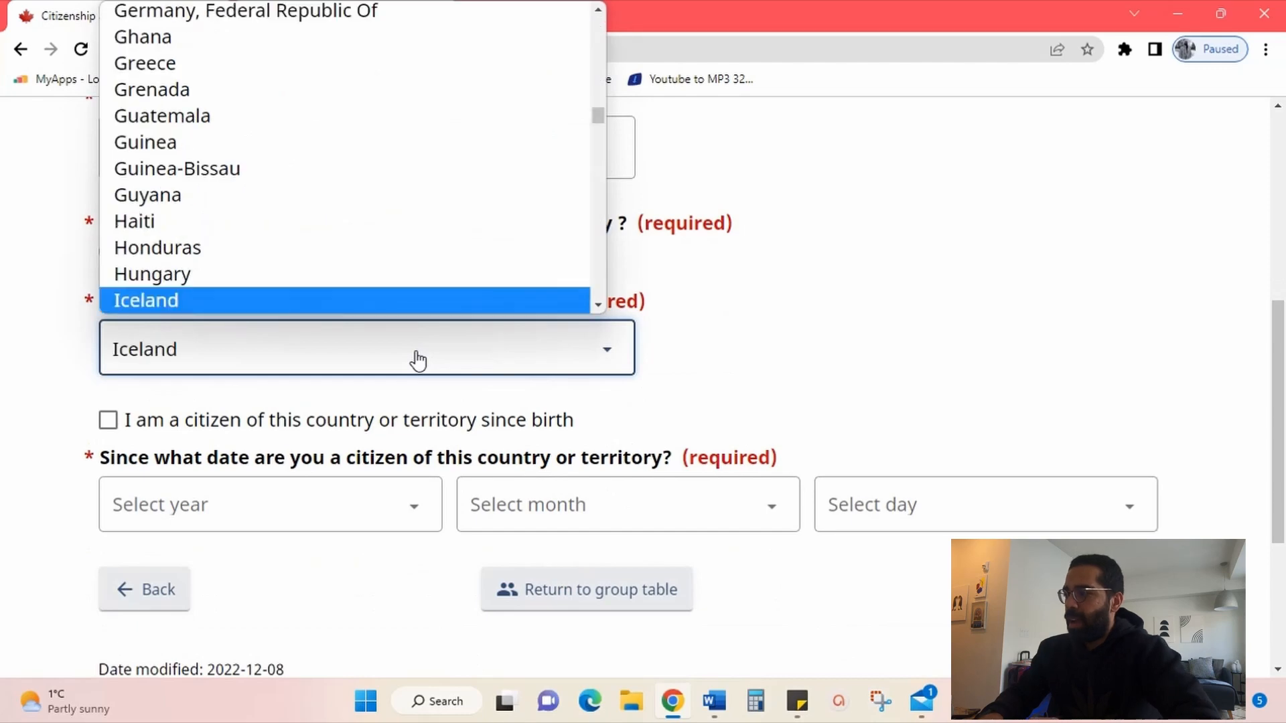
{"action": "key", "text": "Return"}
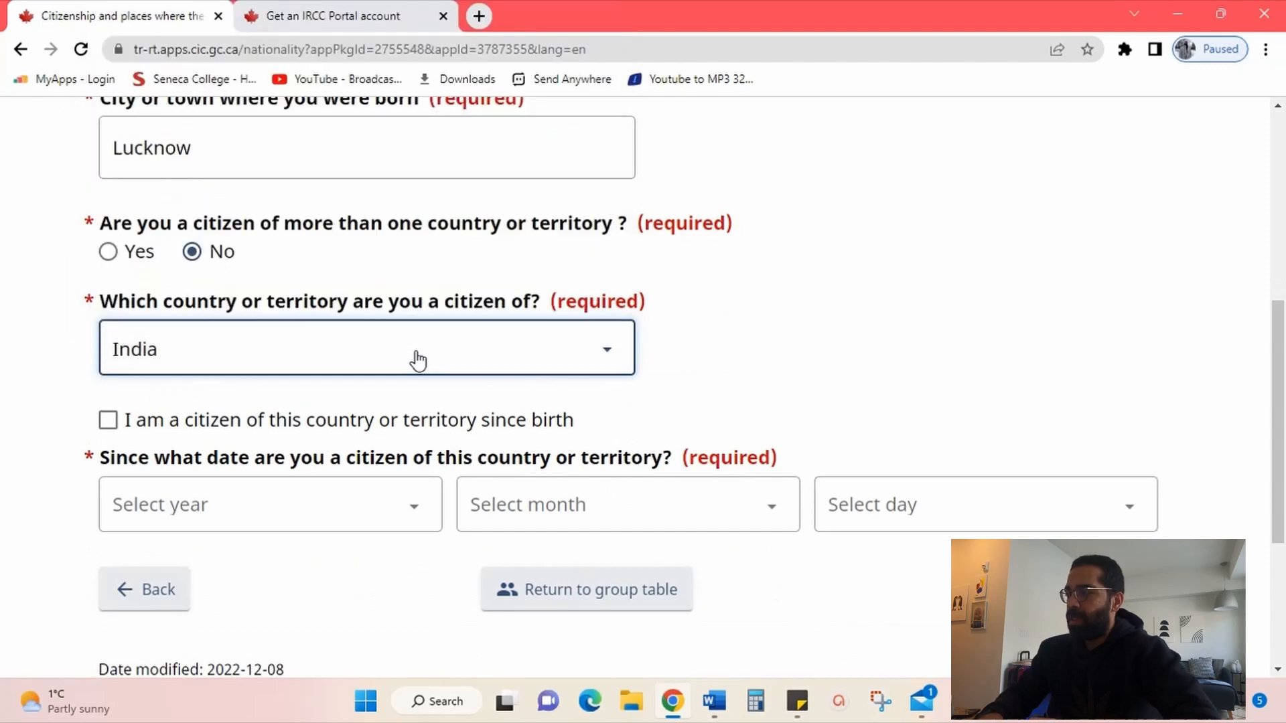
{"action": "left_click", "coordinate": [230, 431]}
{"action": "scroll", "coordinate": [231, 434], "scroll_direction": "down", "scroll_amount": 2}
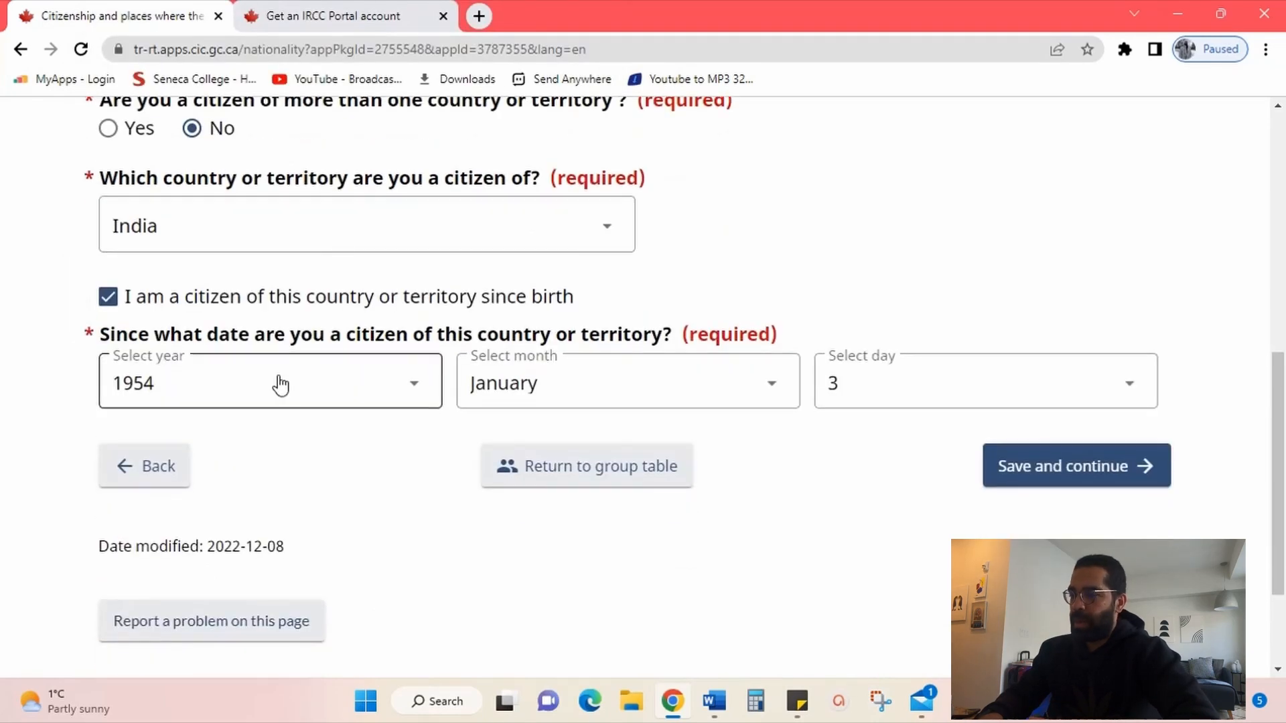
Step: Save the citizenship details and answer Yes to having a valid national identity document
{"action": "left_click", "coordinate": [1109, 473]}
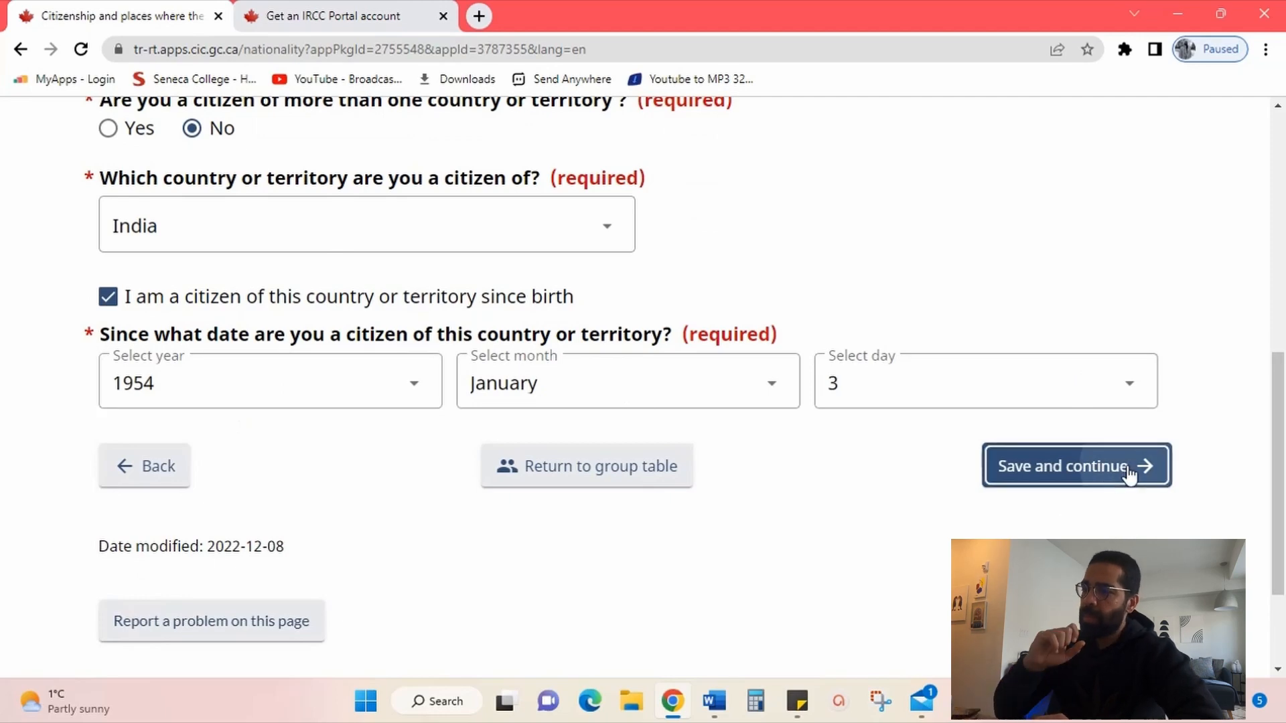
{"action": "scroll", "coordinate": [818, 494], "scroll_direction": "down", "scroll_amount": 2}
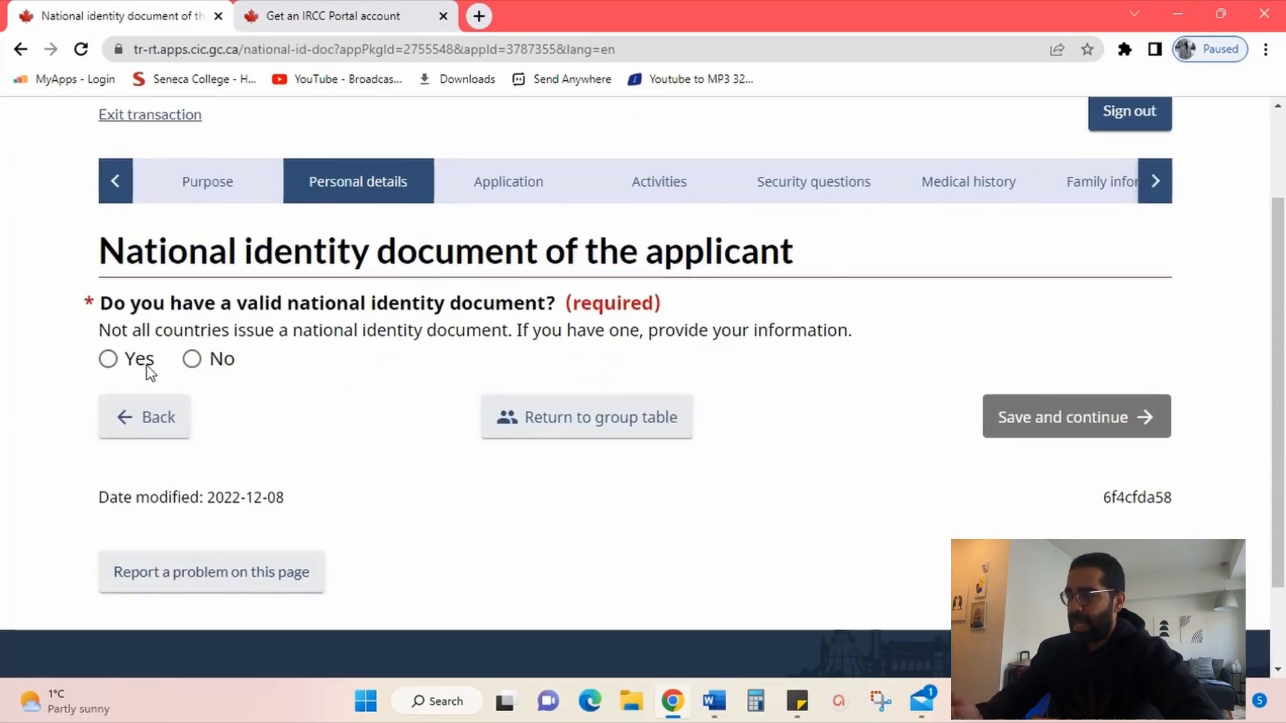
{"action": "left_click", "coordinate": [108, 361]}
Step: Enter the applicant's national identity document number and repeat it for confirmation
{"action": "scroll", "coordinate": [396, 448], "scroll_direction": "down", "scroll_amount": 1}
{"action": "left_click", "coordinate": [203, 360]}
{"action": "key", "text": "Tab"}
{"action": "key", "text": "shift+Tab"}
{"action": "left_click", "coordinate": [204, 360]}
{"action": "key", "text": "Tab"}
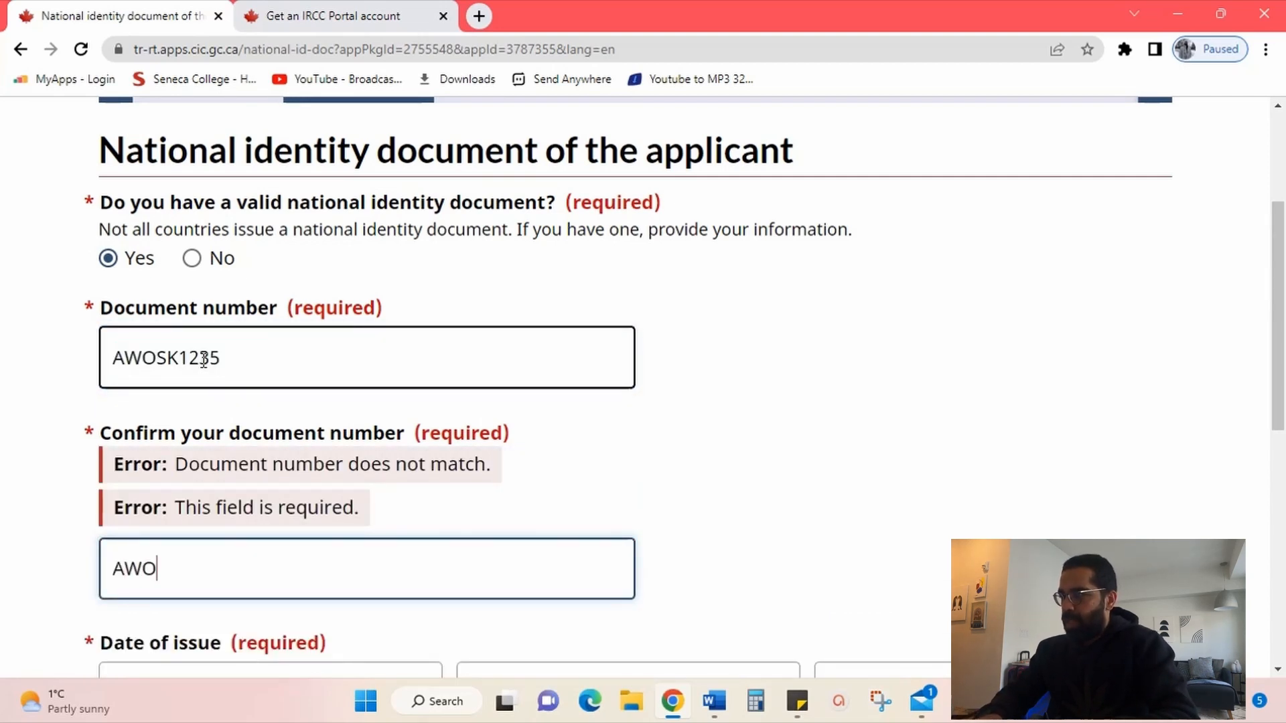
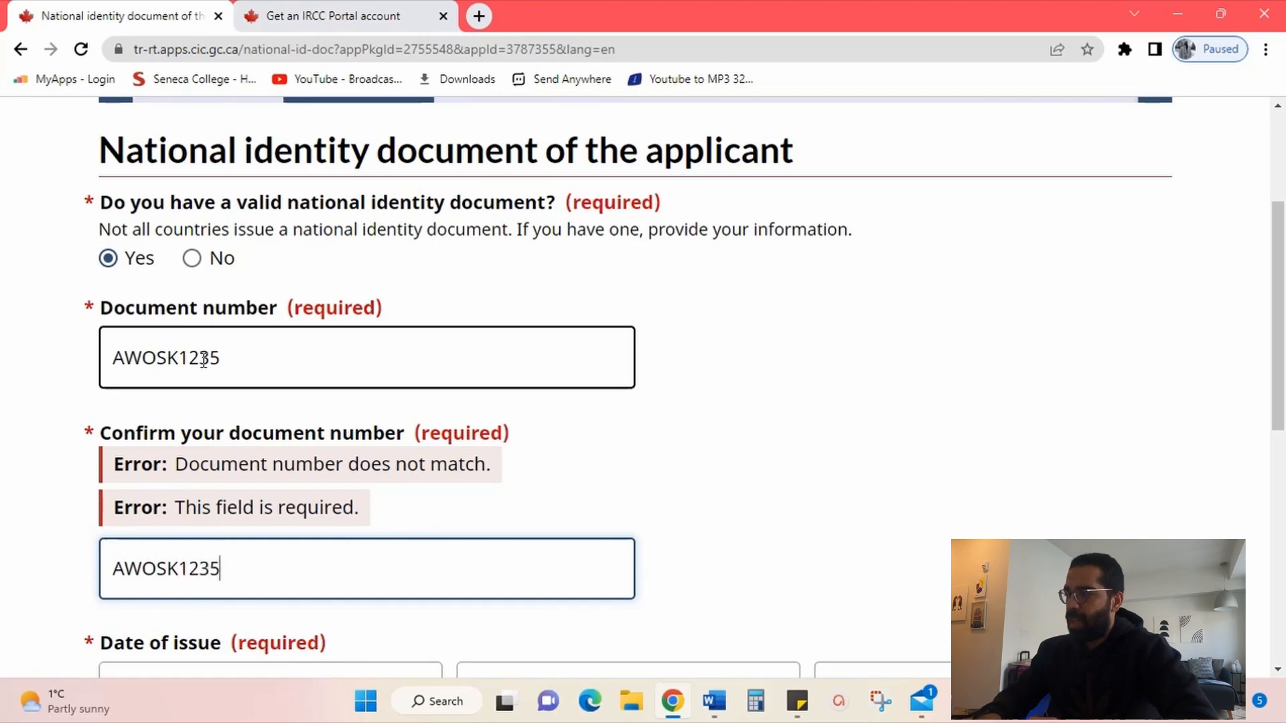
Step: Set the national identity document's date of issue to 7 May 2012
{"action": "scroll", "coordinate": [221, 360], "scroll_direction": "down", "scroll_amount": 4}
{"action": "left_click", "coordinate": [321, 372]}
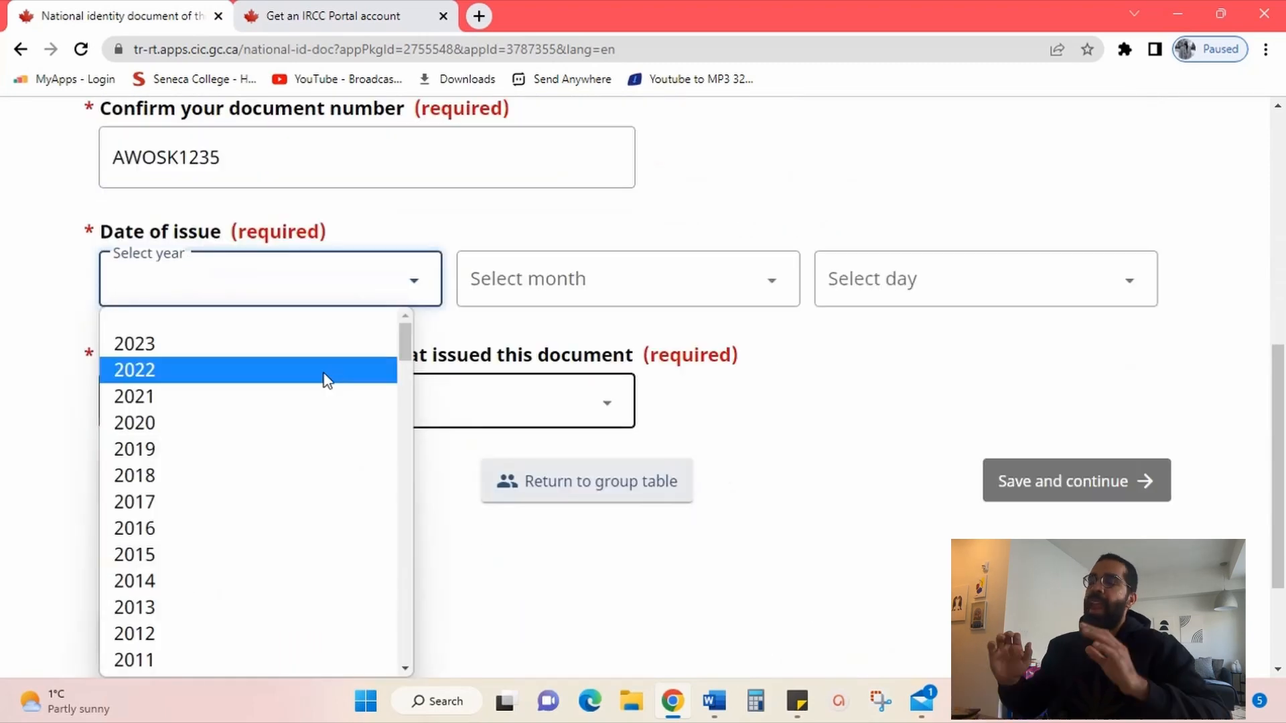
{"action": "left_click", "coordinate": [227, 357]}
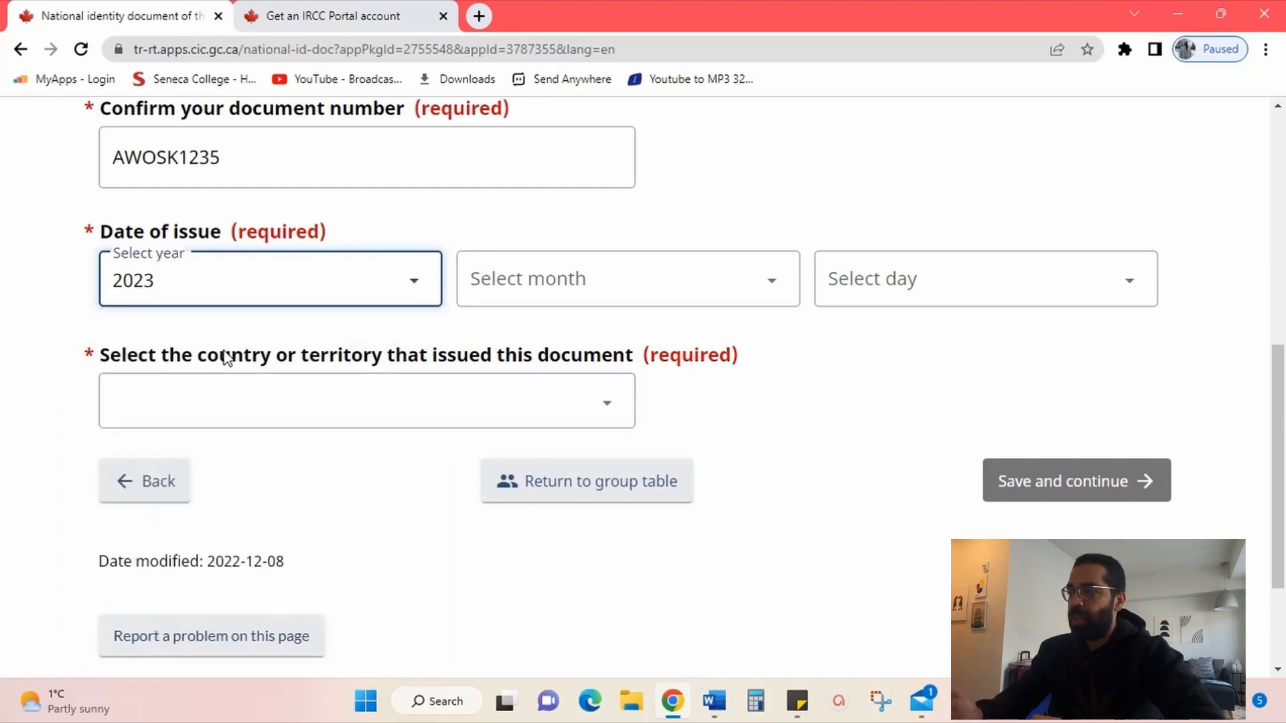
{"action": "left_click", "coordinate": [279, 299]}
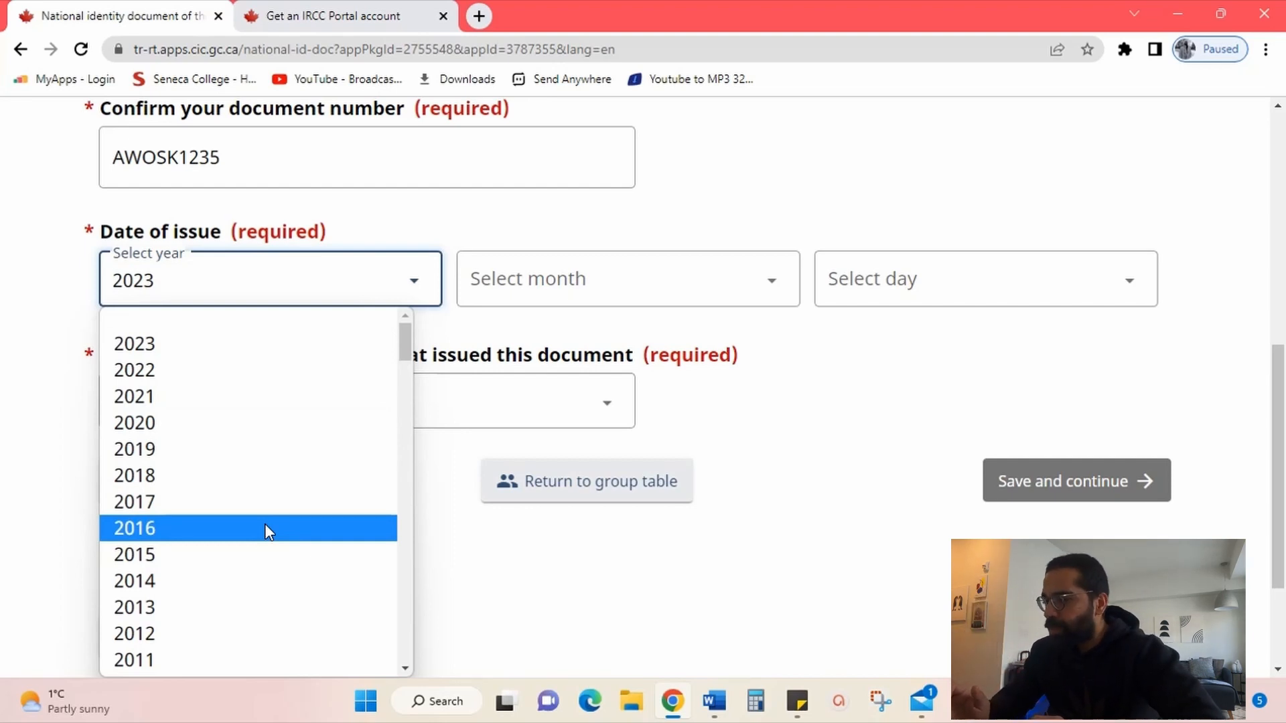
{"action": "scroll", "coordinate": [264, 523], "scroll_direction": "down", "scroll_amount": 2}
{"action": "left_click", "coordinate": [218, 516]}
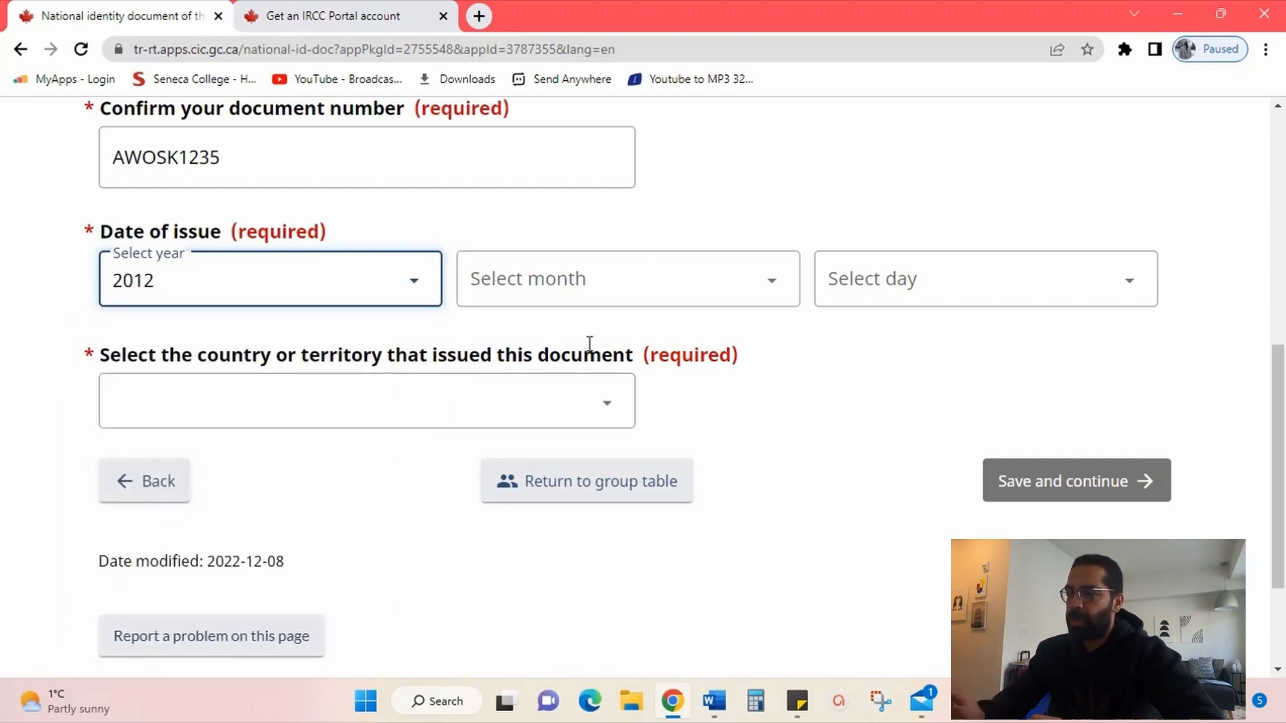
{"action": "left_click", "coordinate": [693, 294]}
{"action": "left_click", "coordinate": [584, 450]}
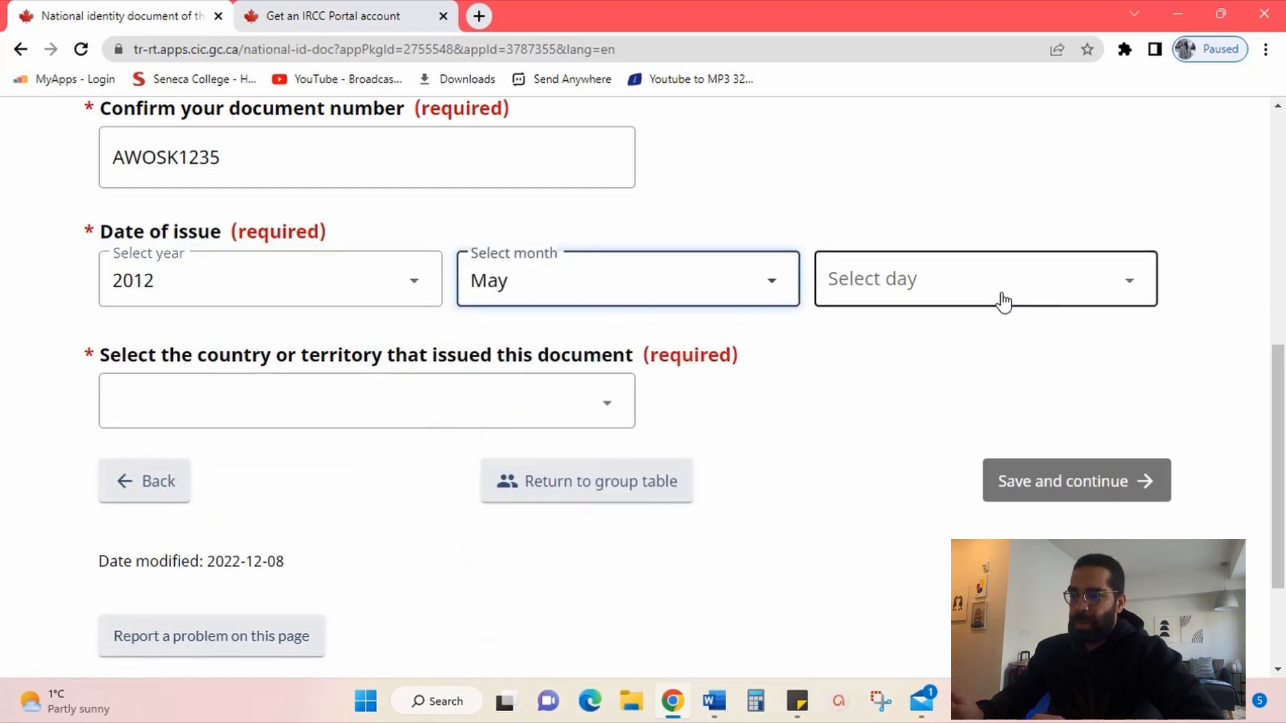
{"action": "left_click", "coordinate": [1002, 301]}
{"action": "left_click", "coordinate": [923, 501]}
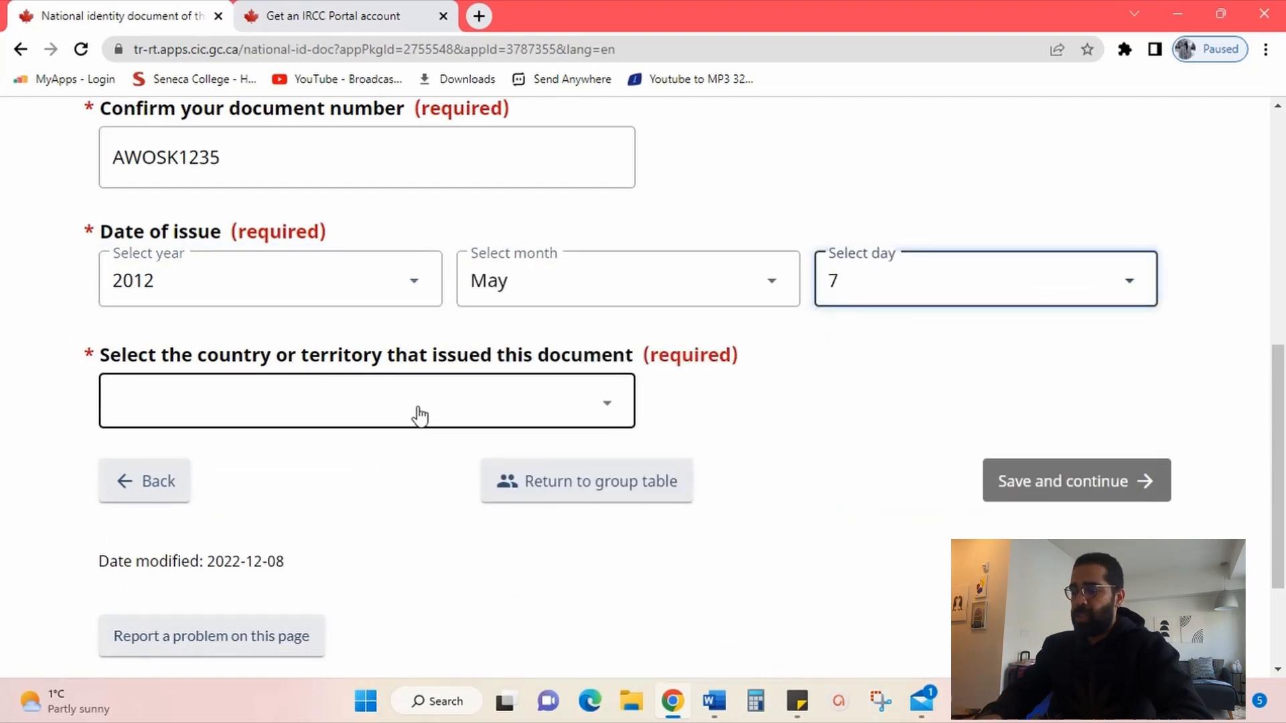
Step: Select India as the country that issued the identity document, then save and continue
{"action": "left_click", "coordinate": [409, 420]}
{"action": "type", "text": "india"}
{"action": "key", "text": "Return"}
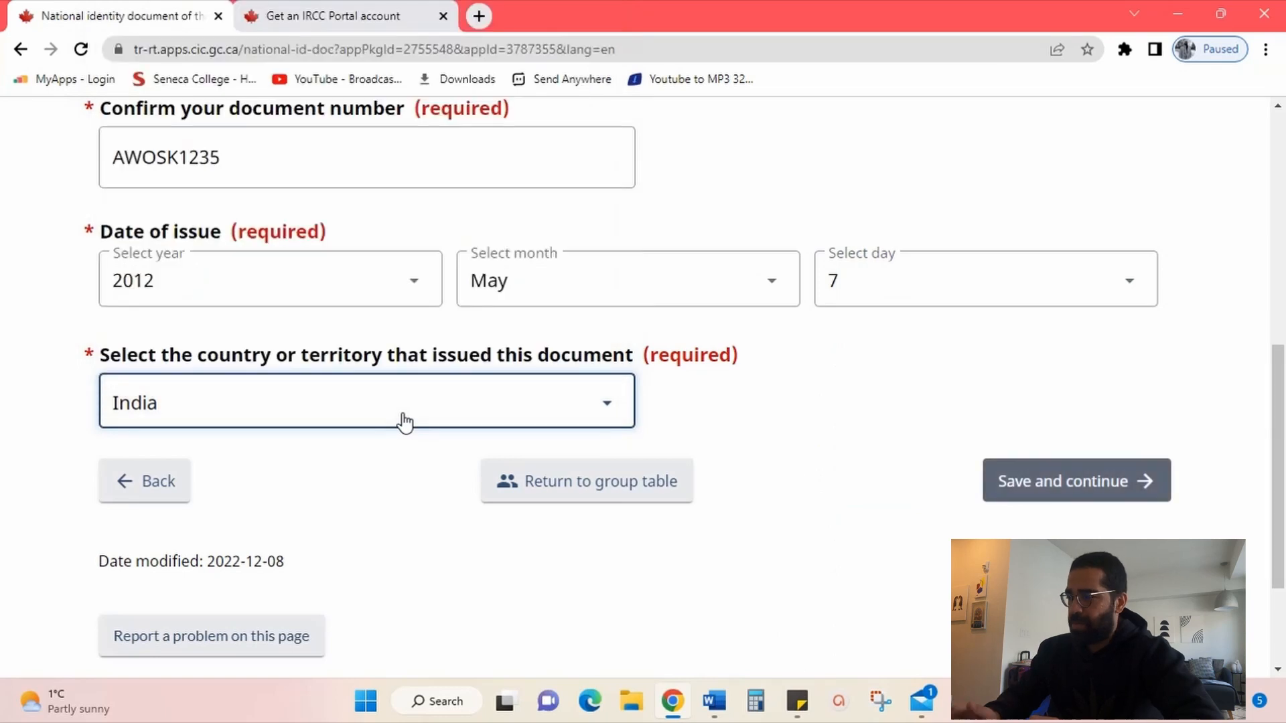
{"action": "left_click", "coordinate": [1083, 481]}
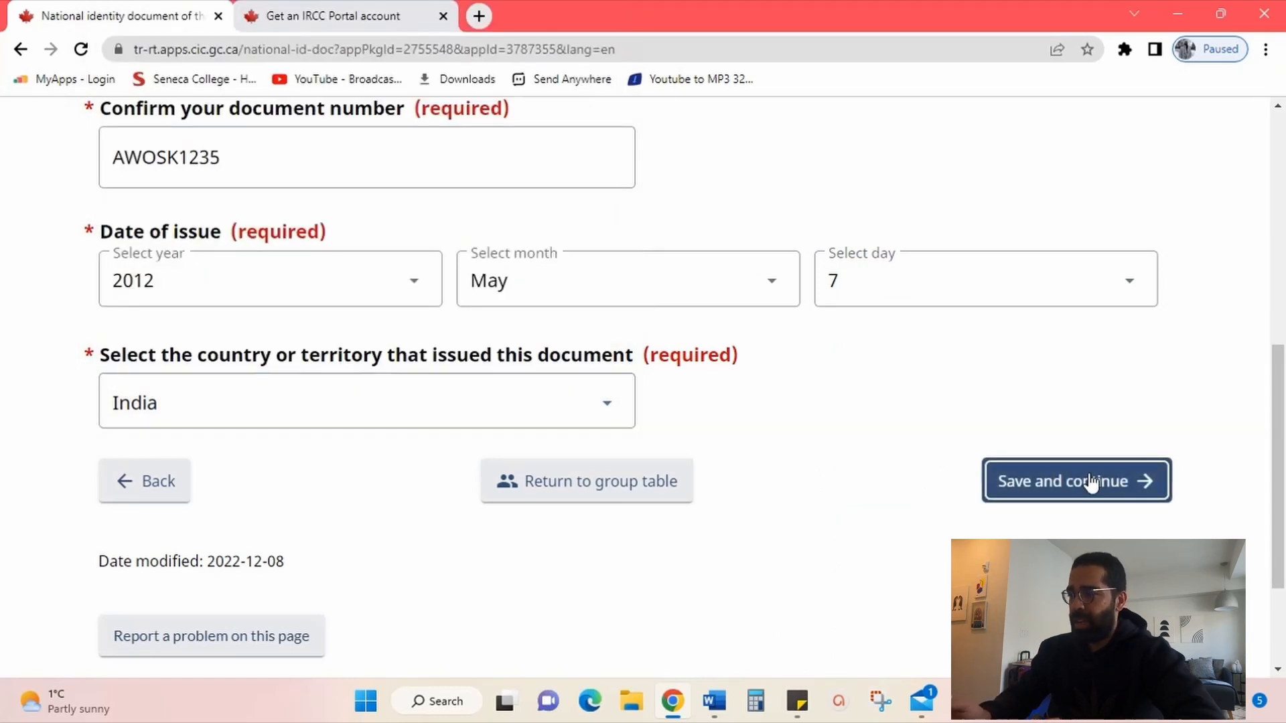
Step: Answer No to having used another name in the past, then save and continue
{"action": "scroll", "coordinate": [527, 376], "scroll_direction": "down", "scroll_amount": 2}
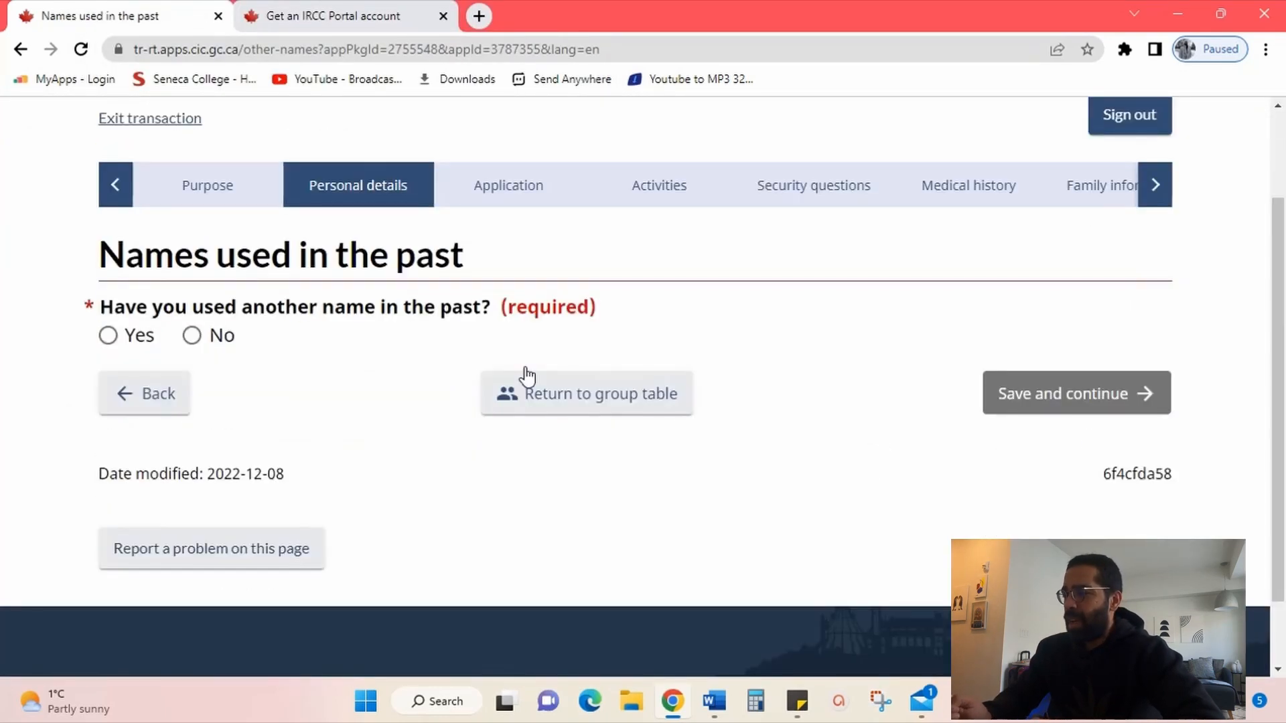
{"action": "left_click", "coordinate": [192, 336]}
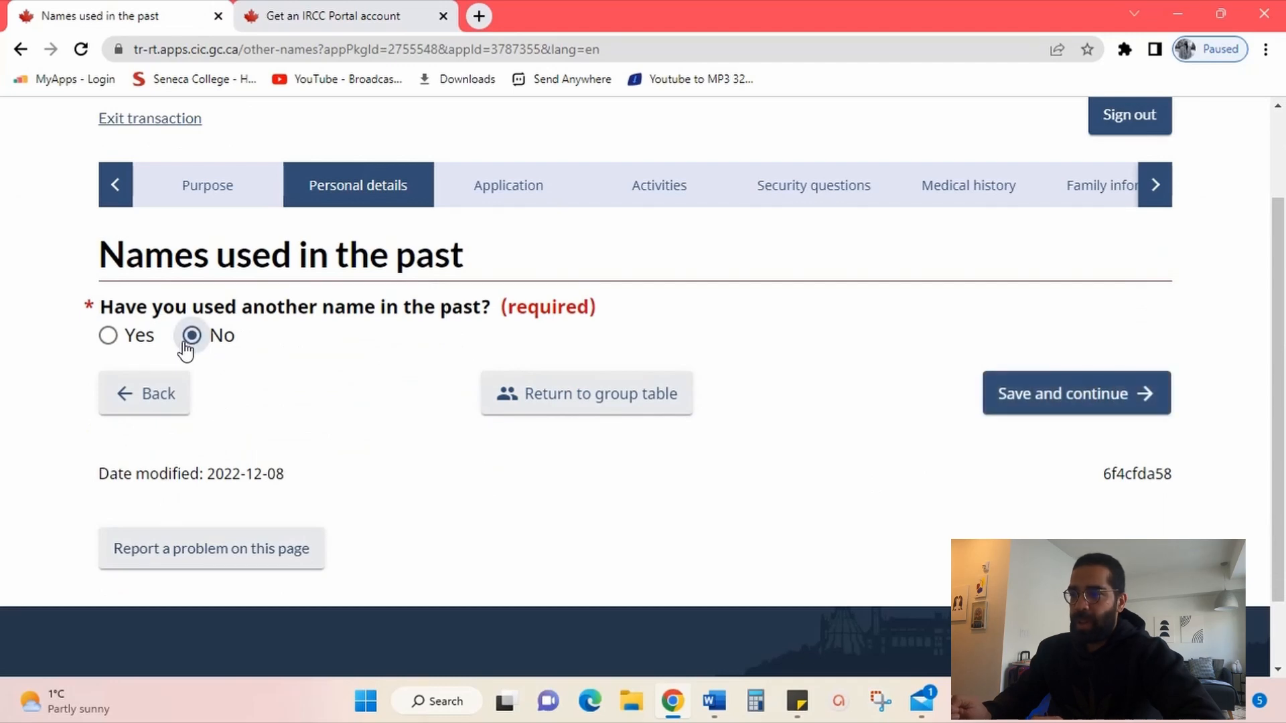
{"action": "left_click", "coordinate": [1061, 402]}
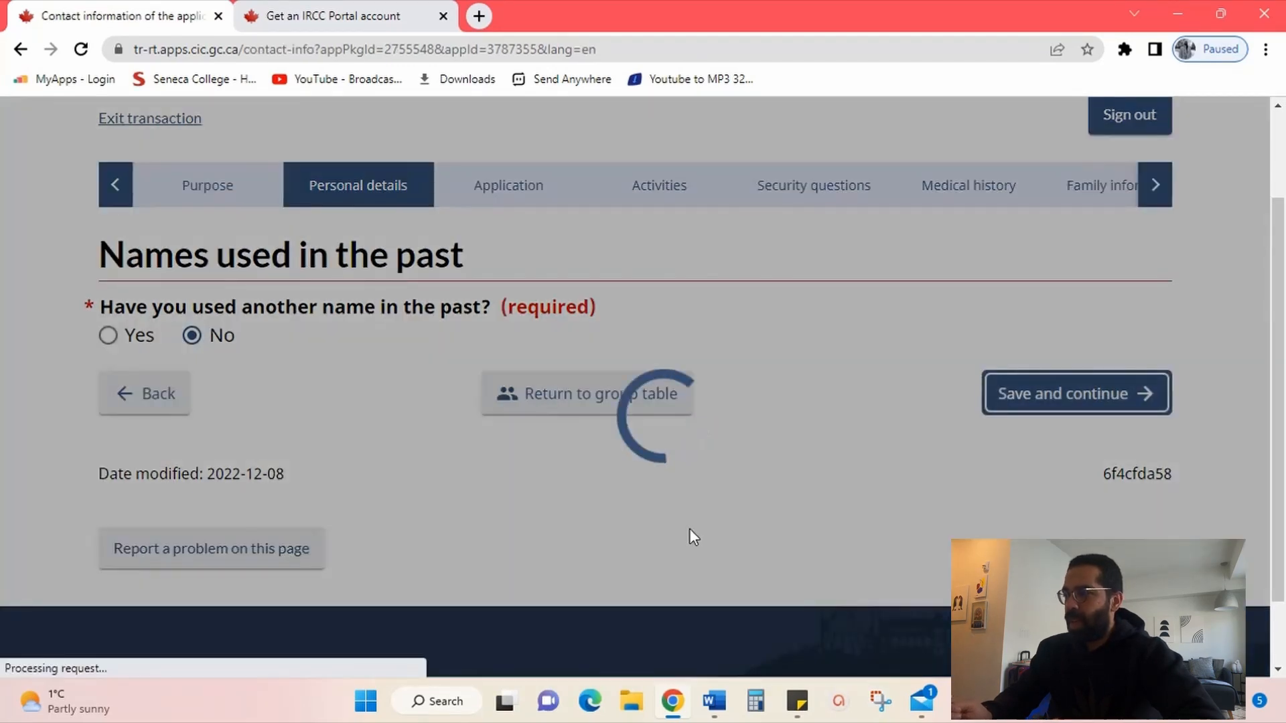
Step: Select India as the country of the applicant's residential address
{"action": "scroll", "coordinate": [690, 530], "scroll_direction": "down", "scroll_amount": 4}
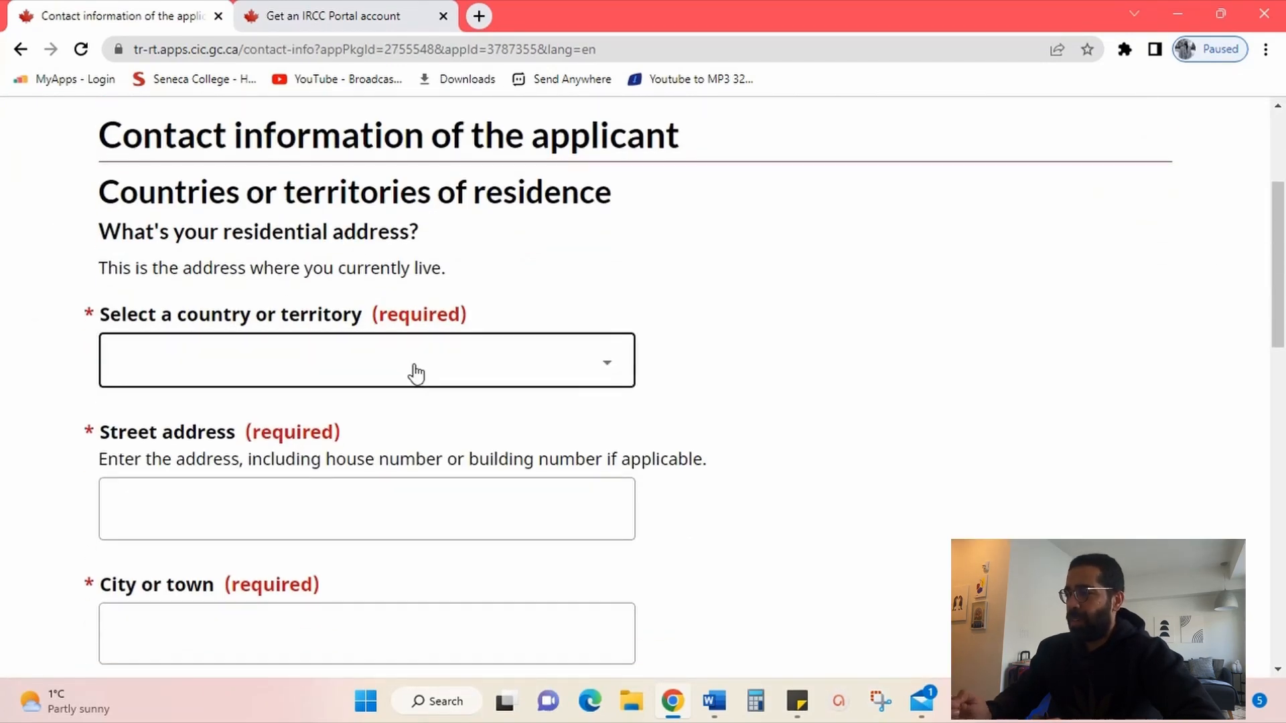
{"action": "scroll", "coordinate": [415, 373], "scroll_direction": "down", "scroll_amount": 1}
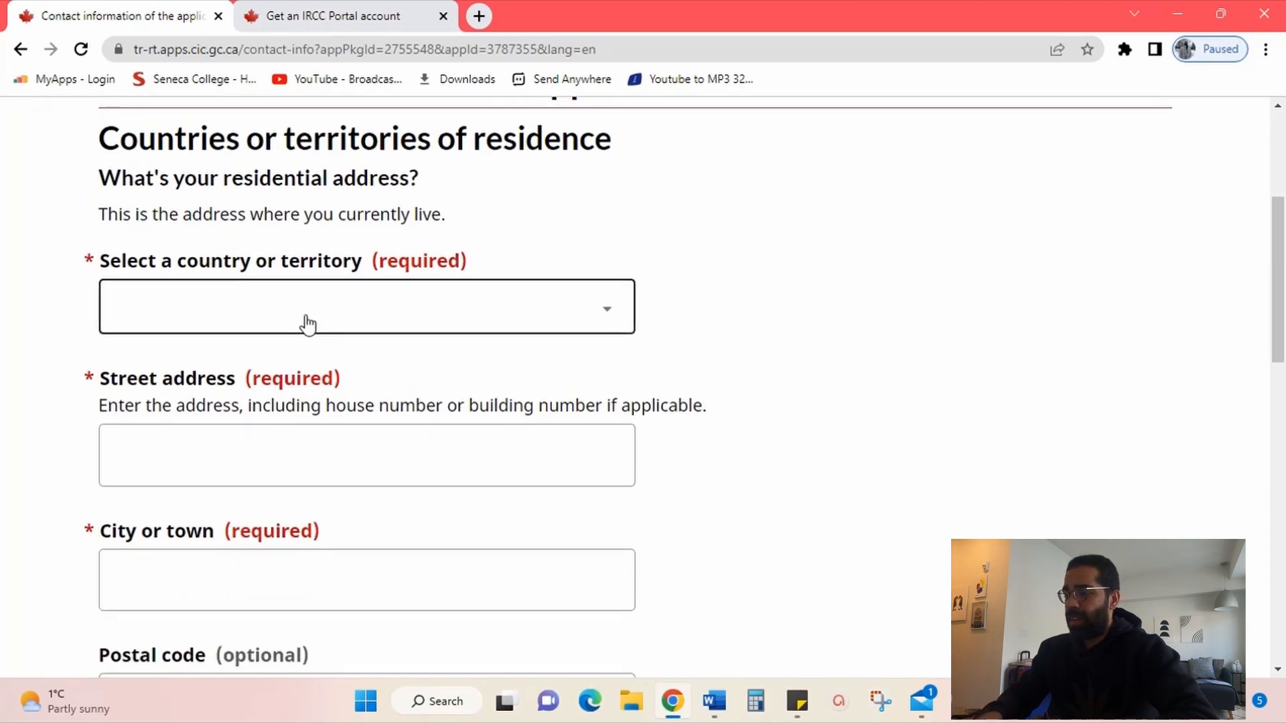
{"action": "left_click", "coordinate": [275, 315]}
{"action": "key", "text": "i"}
{"action": "key", "text": "i"}
{"action": "key", "text": "i"}
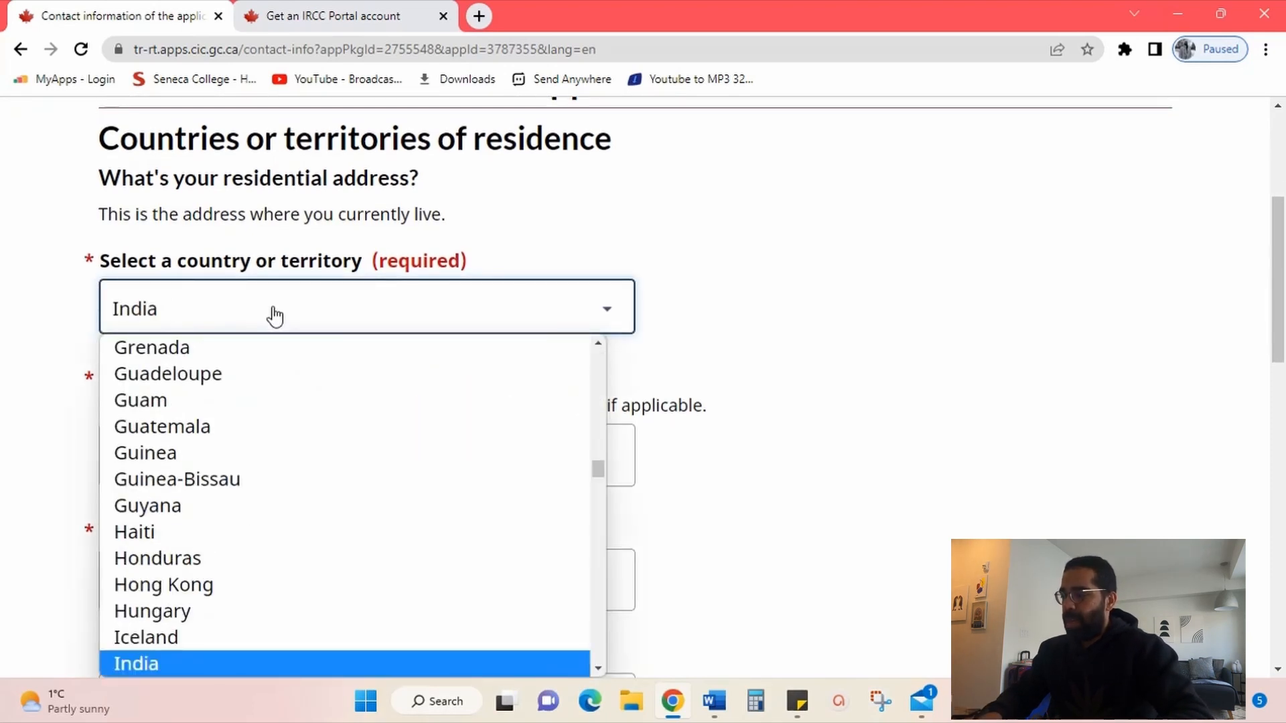
{"action": "key", "text": "Up"}
{"action": "key", "text": "Return"}
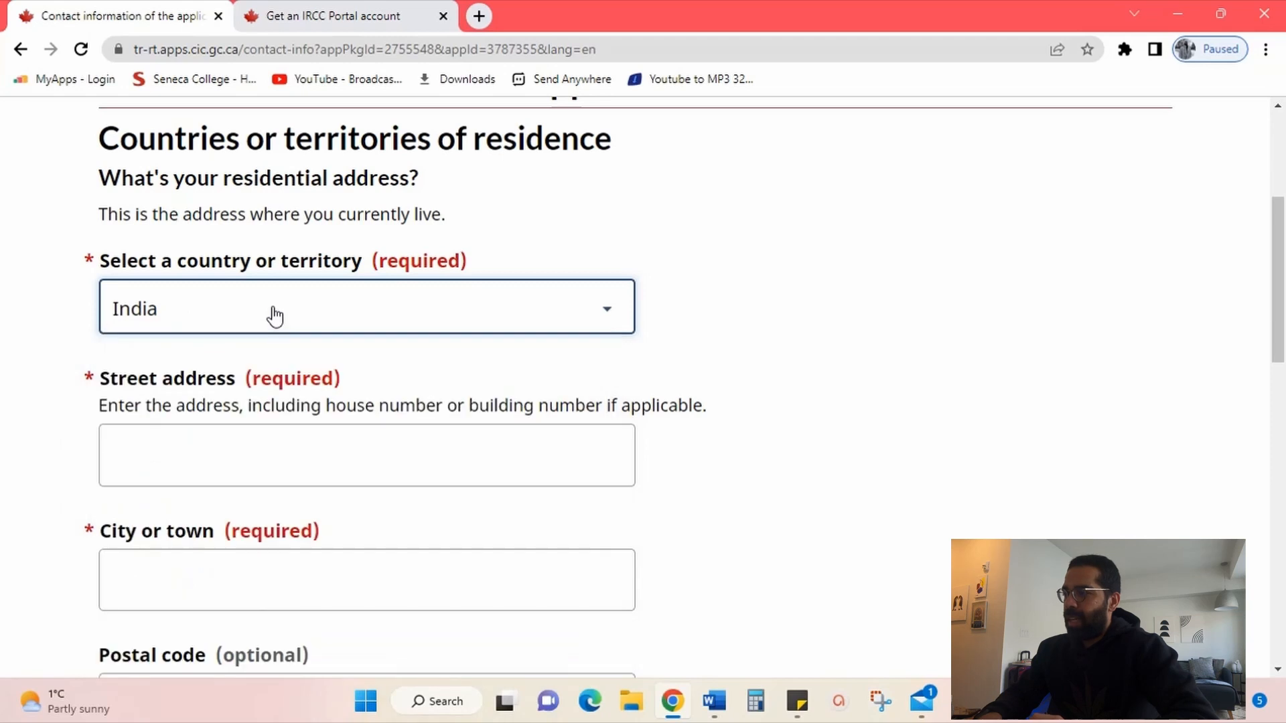
Step: Enter the applicant's street address and set the city or town to Lucknow
{"action": "left_click", "coordinate": [314, 475]}
{"action": "type", "text": "XYX"}
{"action": "key", "text": "BackSpace"}
{"action": "type", "text": "Z 1235"}
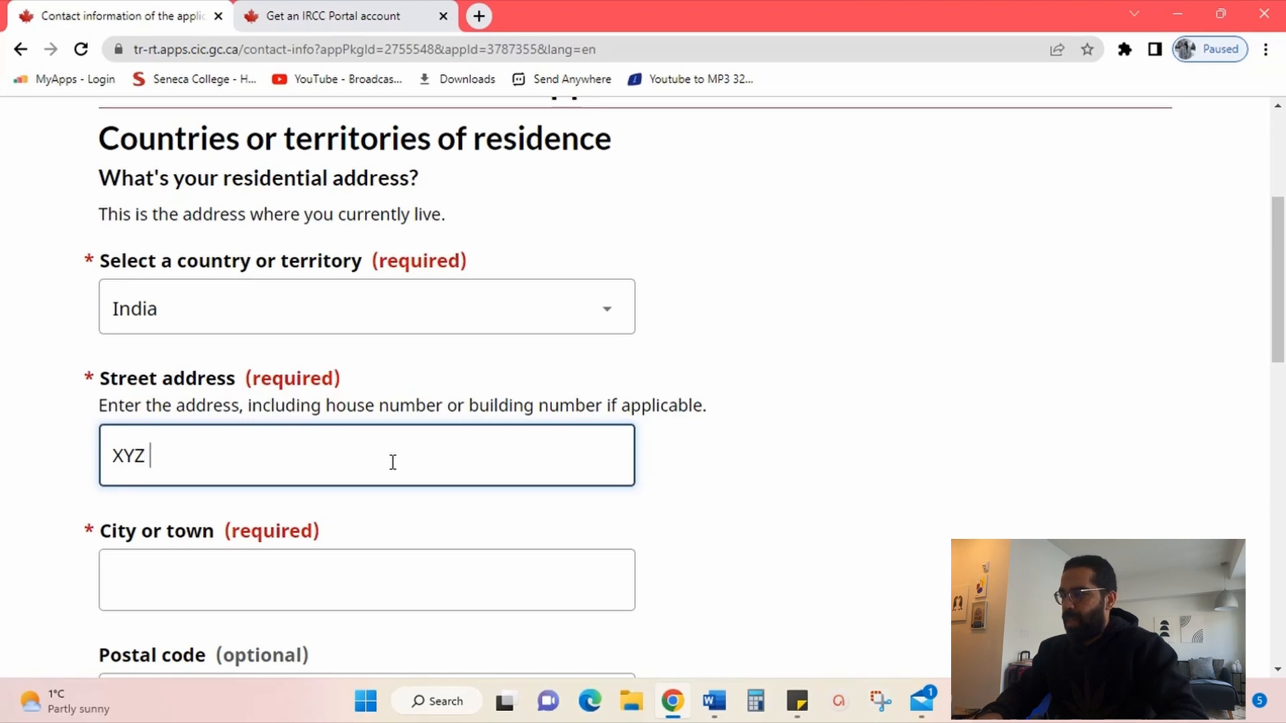
{"action": "key", "text": "Tab"}
{"action": "type", "text": "Luckno"}
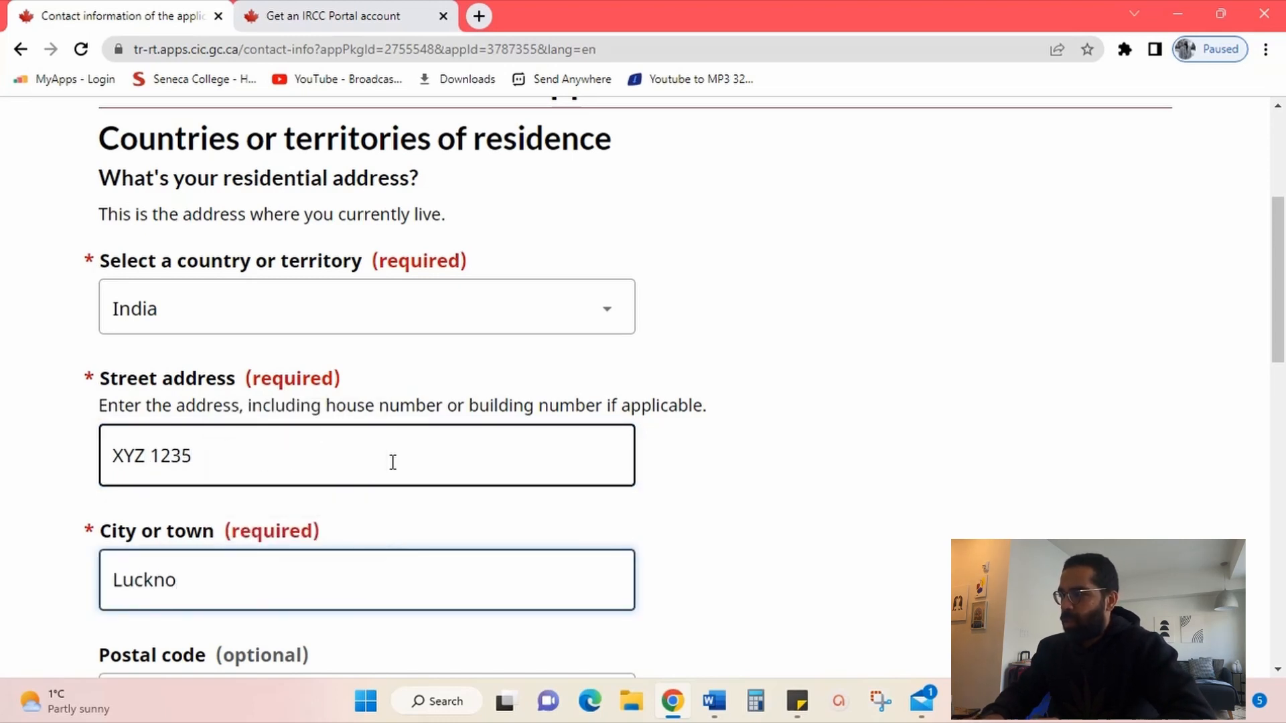
{"action": "type", "text": "w"}
Step: Answer Yes to the mailing address being the same as the residential address
{"action": "scroll", "coordinate": [391, 461], "scroll_direction": "down", "scroll_amount": 3}
{"action": "scroll", "coordinate": [517, 480], "scroll_direction": "down", "scroll_amount": 2}
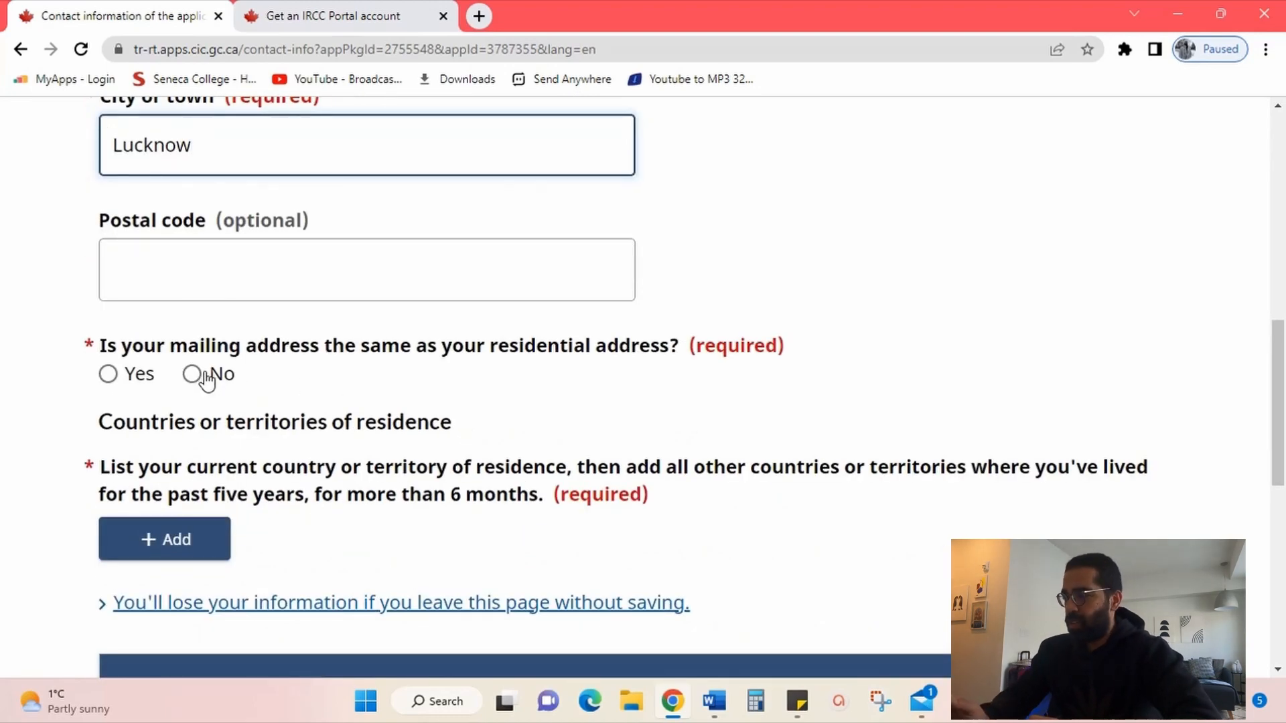
{"action": "left_click", "coordinate": [108, 374]}
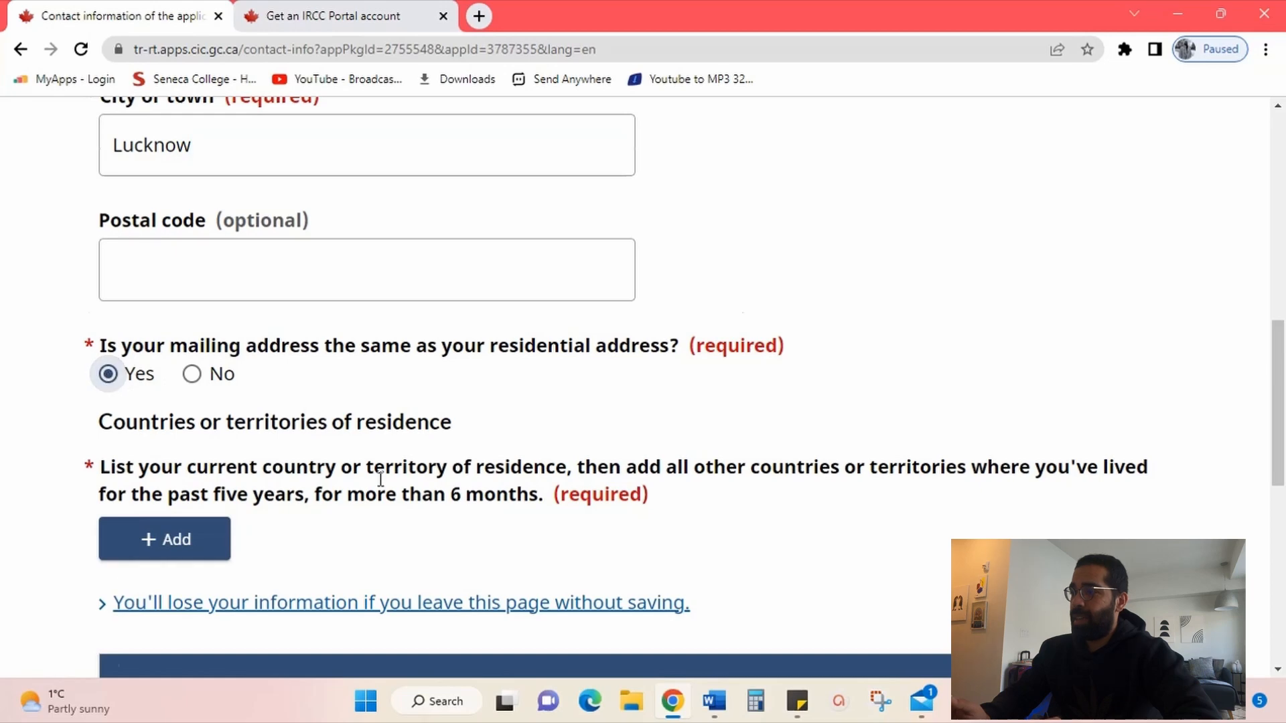
Step: Start a new country-of-residence entry for India with the status Citizen
{"action": "scroll", "coordinate": [381, 479], "scroll_direction": "down", "scroll_amount": 2}
{"action": "scroll", "coordinate": [355, 303], "scroll_direction": "down", "scroll_amount": 1}
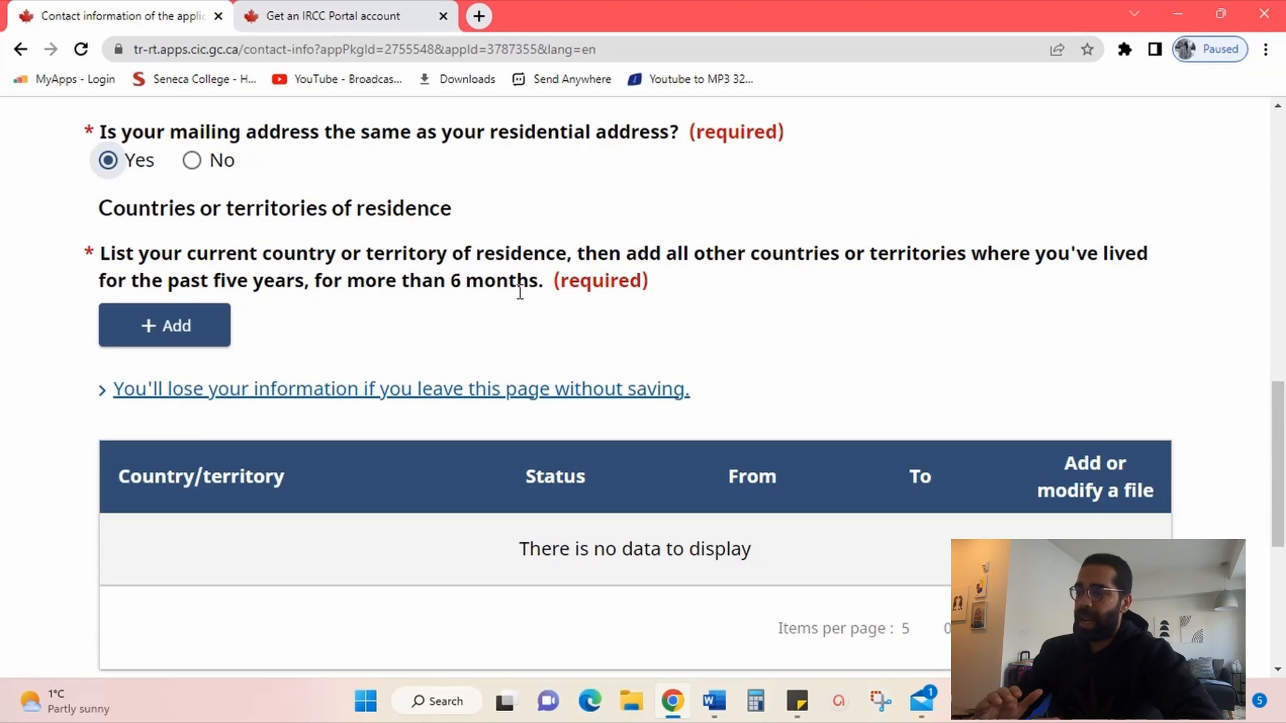
{"action": "scroll", "coordinate": [519, 293], "scroll_direction": "down", "scroll_amount": 3}
{"action": "scroll", "coordinate": [520, 292], "scroll_direction": "up", "scroll_amount": 2}
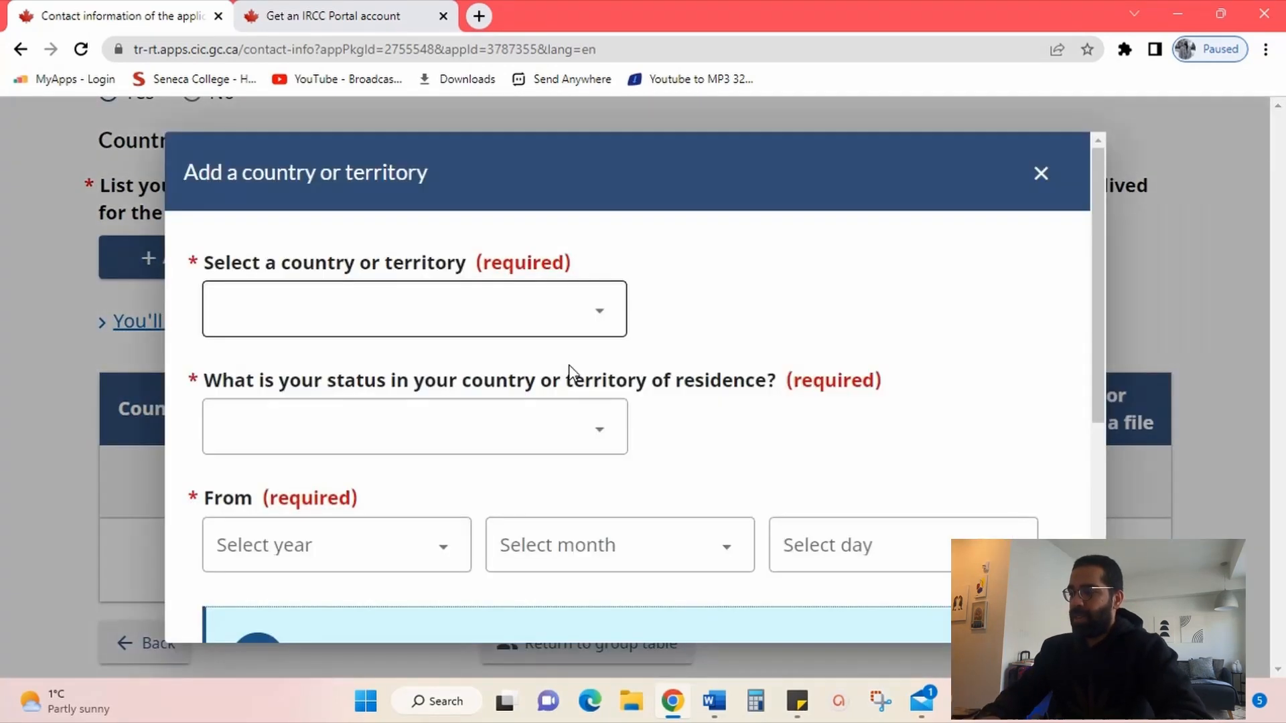
{"action": "left_click", "coordinate": [446, 331]}
{"action": "key", "text": "i"}
{"action": "key", "text": "n"}
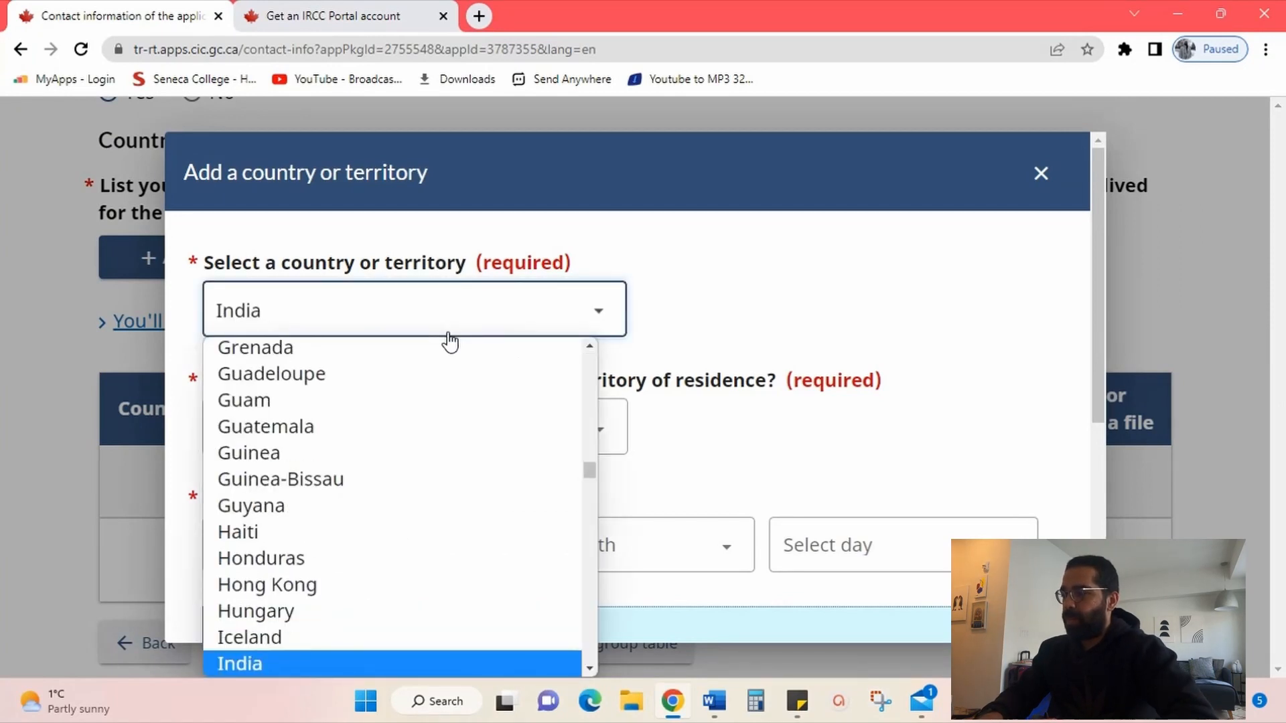
{"action": "key", "text": "Return"}
{"action": "left_click", "coordinate": [462, 433]}
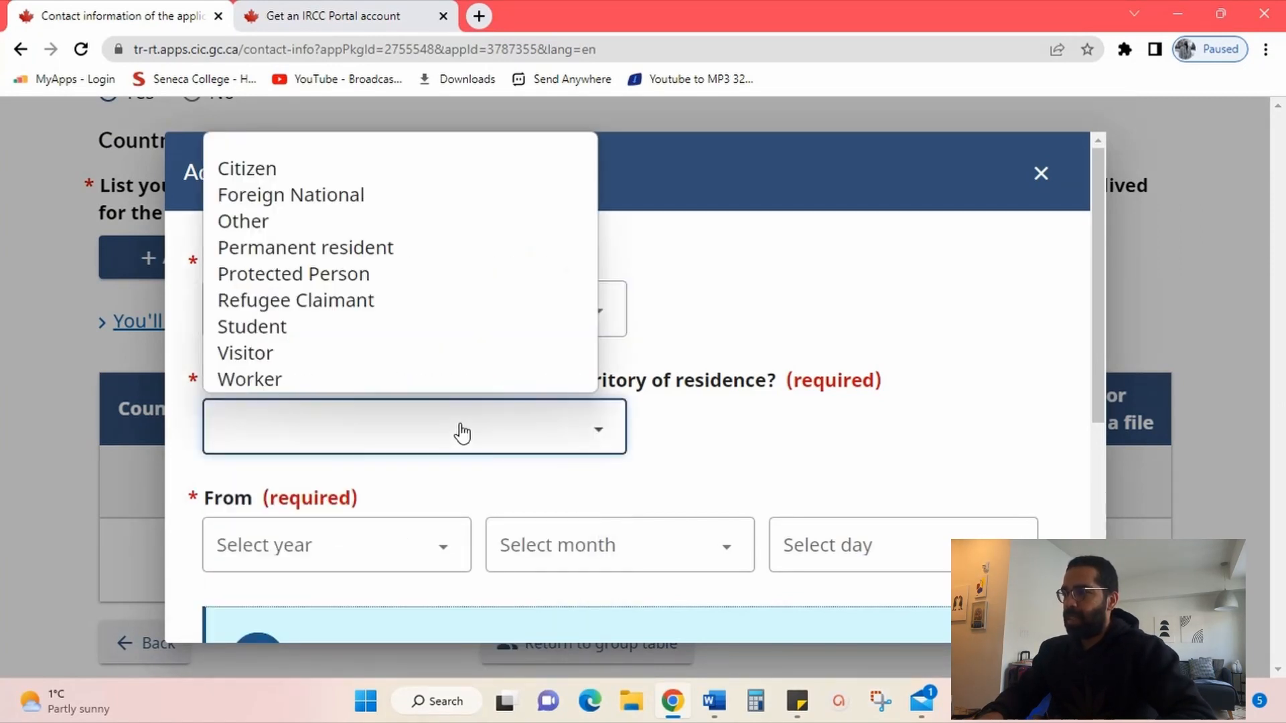
{"action": "key", "text": "c"}
{"action": "key", "text": "Return"}
{"action": "scroll", "coordinate": [461, 432], "scroll_direction": "down", "scroll_amount": 4}
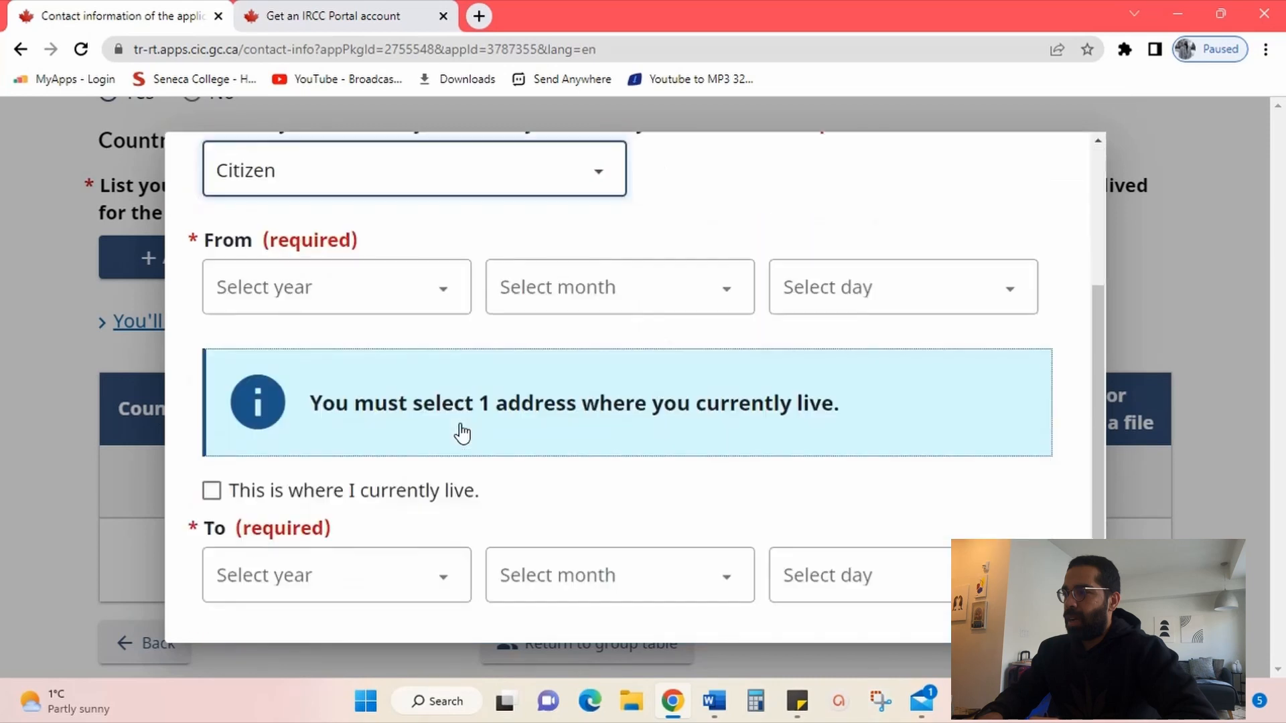
Step: Set the residence start to the applicant's date of birth, mark India as where the applicant currently lives and save the entry
{"action": "left_click", "coordinate": [406, 278]}
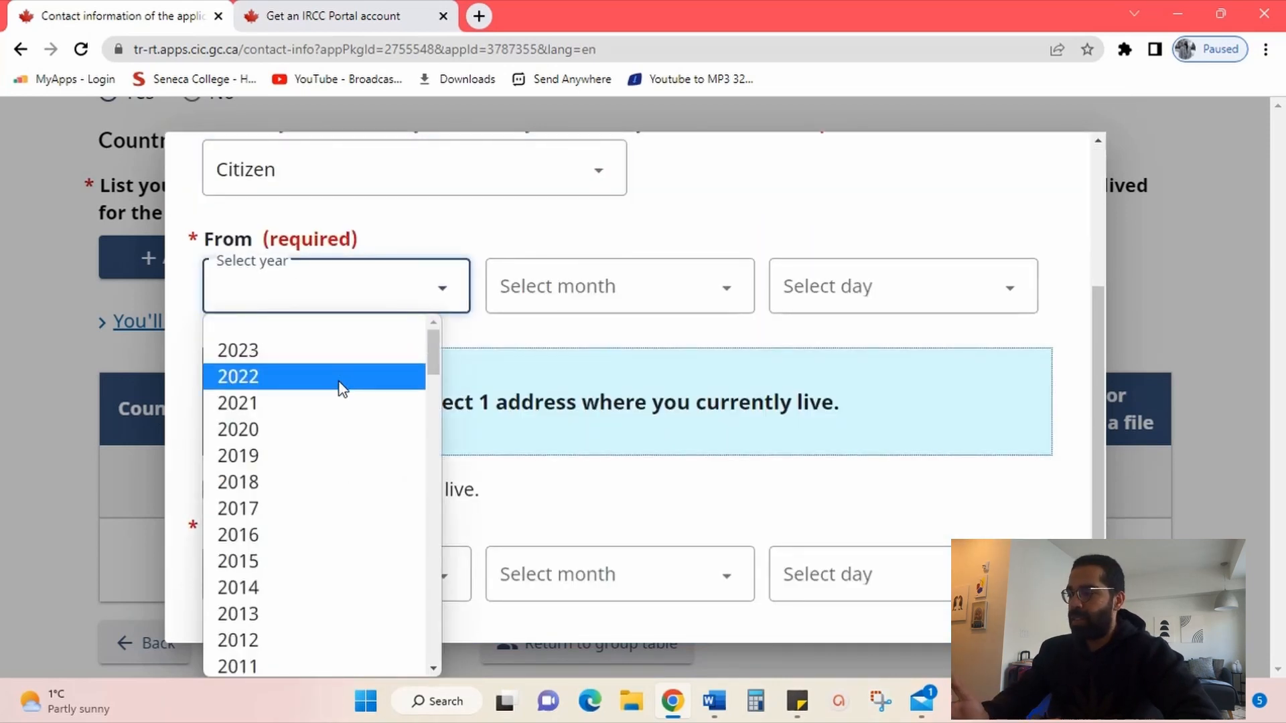
{"action": "type", "text": "1954"}
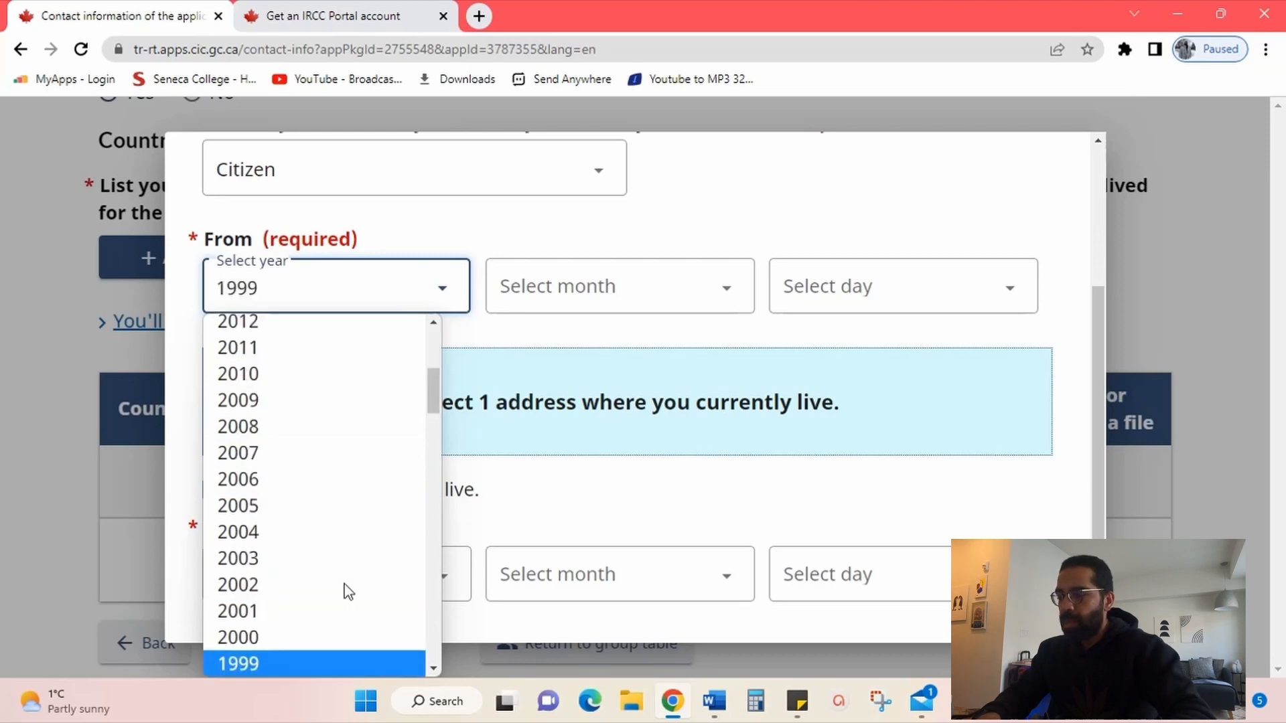
{"action": "key", "text": "Return"}
{"action": "key", "text": "Tab"}
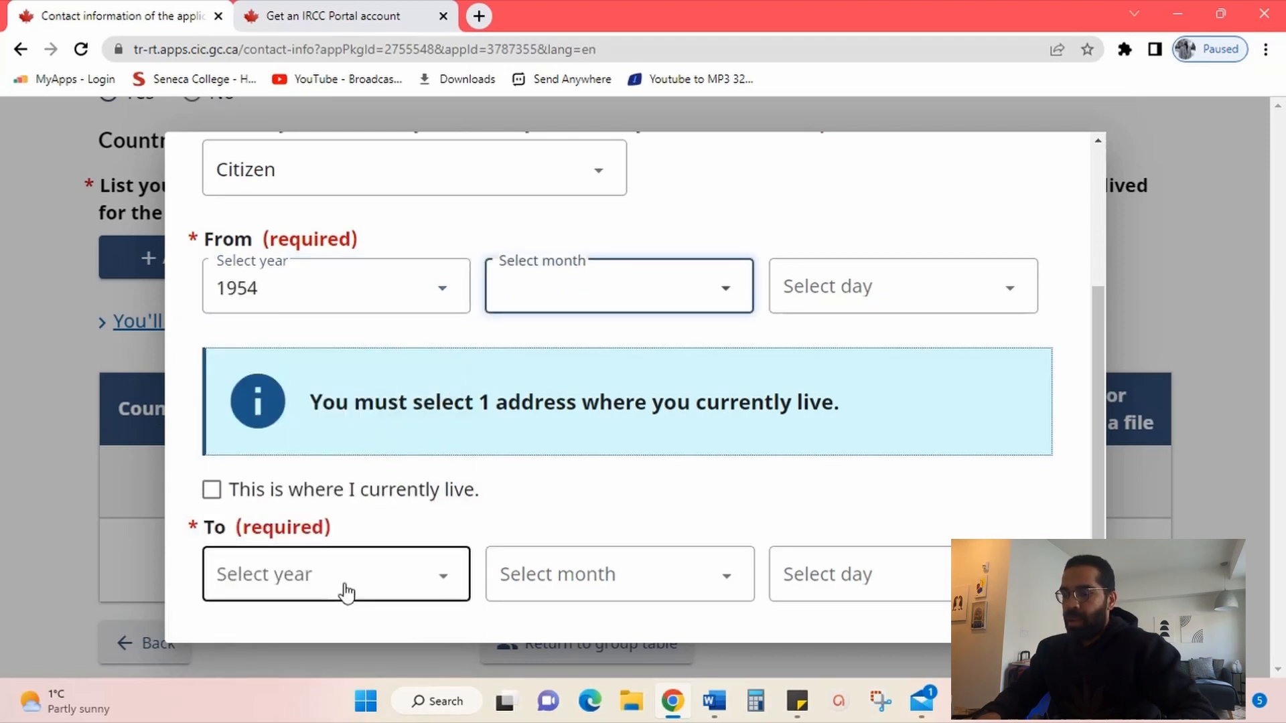
{"action": "key", "text": "j"}
{"action": "key", "text": "Tab"}
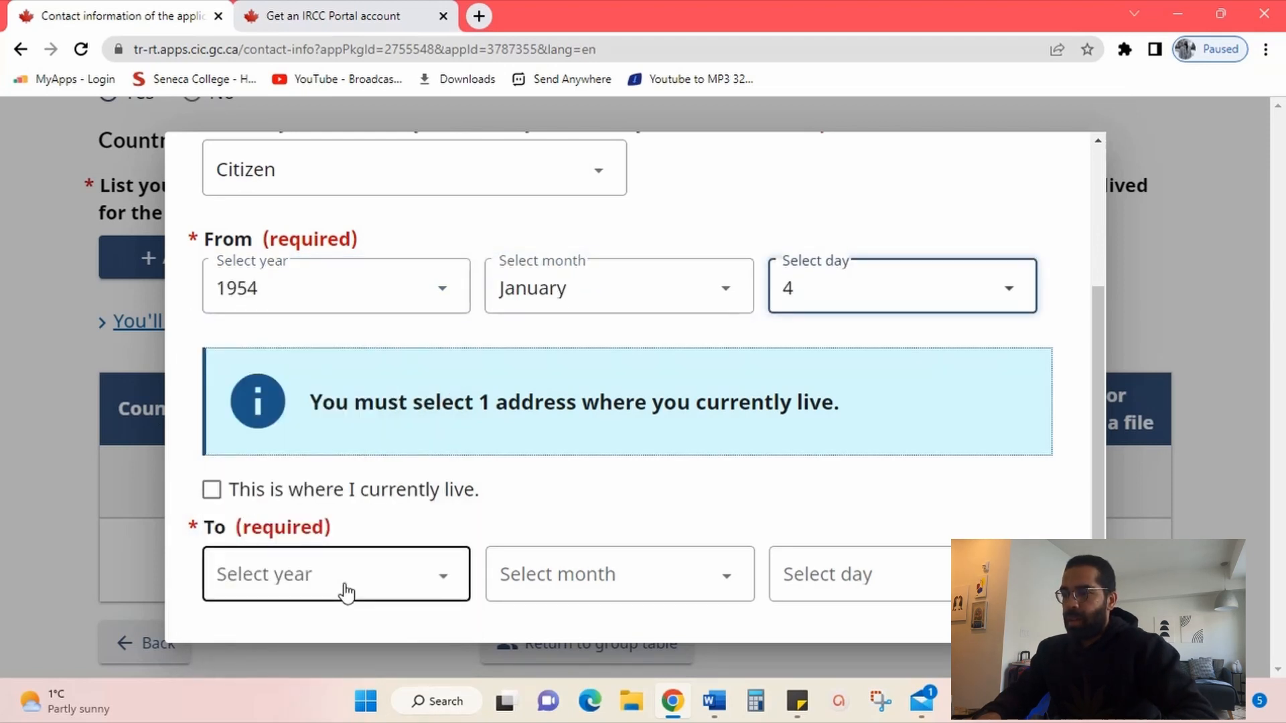
{"action": "scroll", "coordinate": [346, 593], "scroll_direction": "down", "scroll_amount": 2}
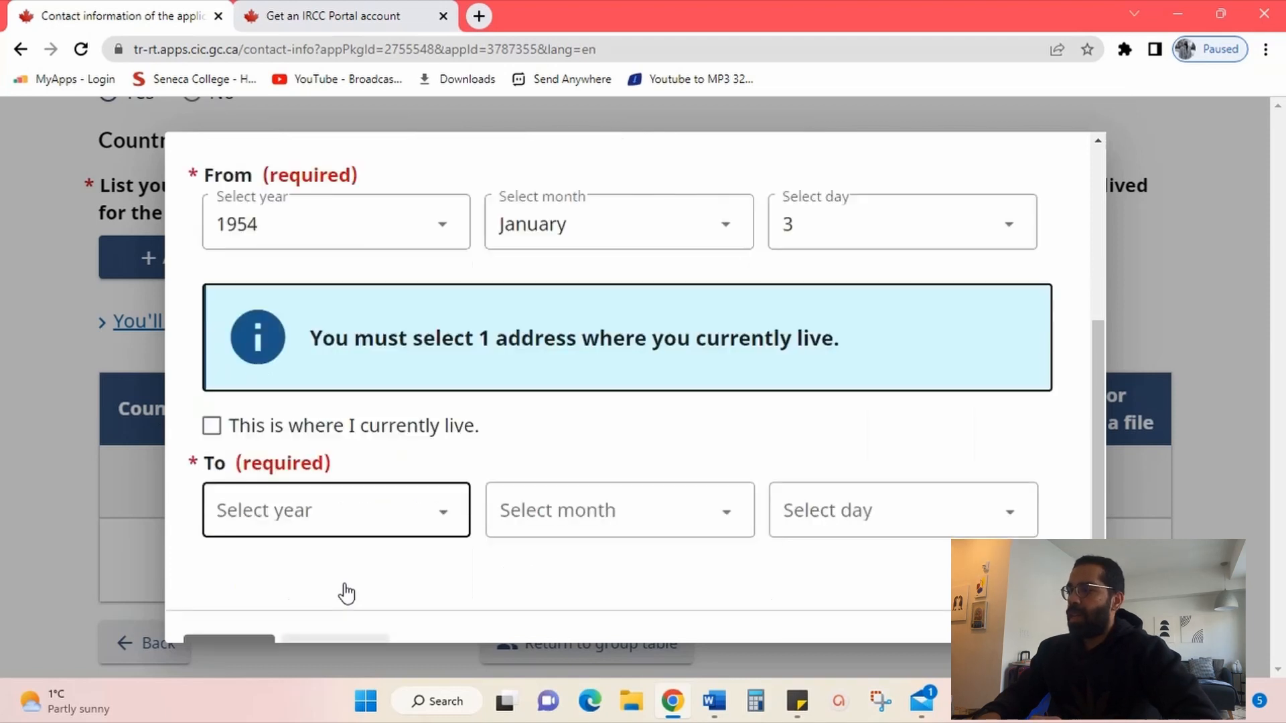
{"action": "left_click", "coordinate": [288, 372]}
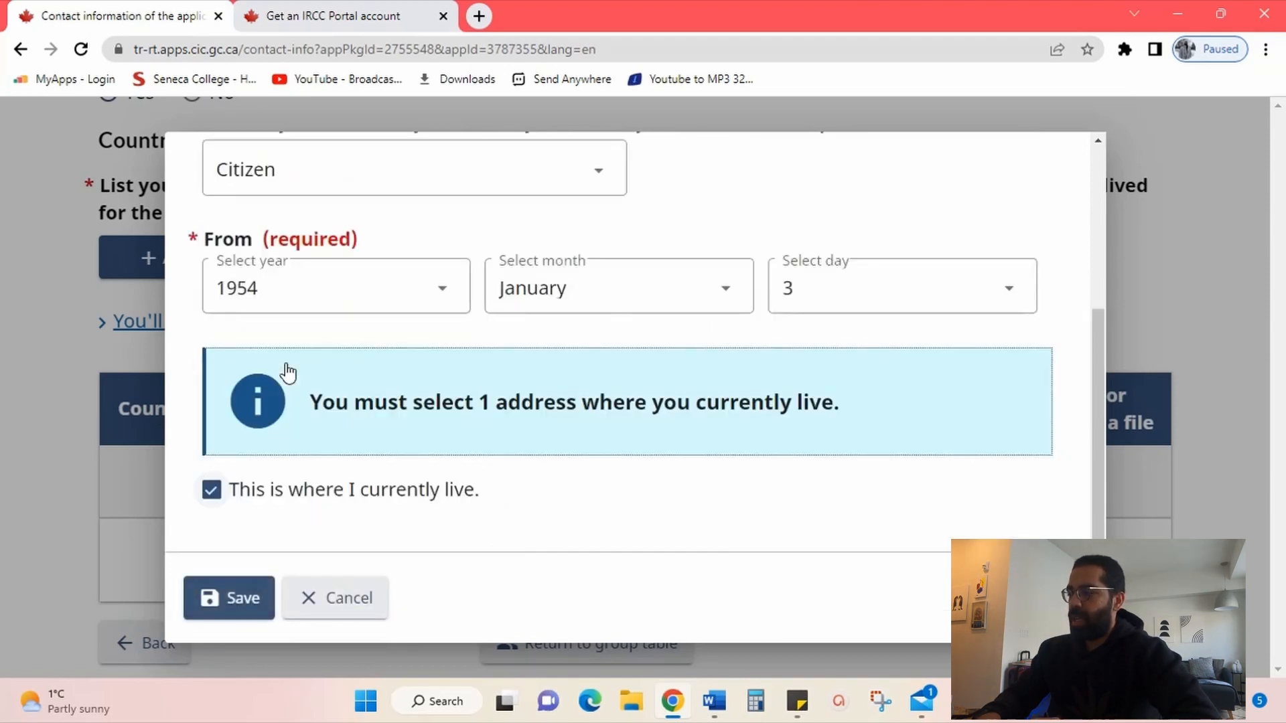
{"action": "left_click", "coordinate": [253, 606]}
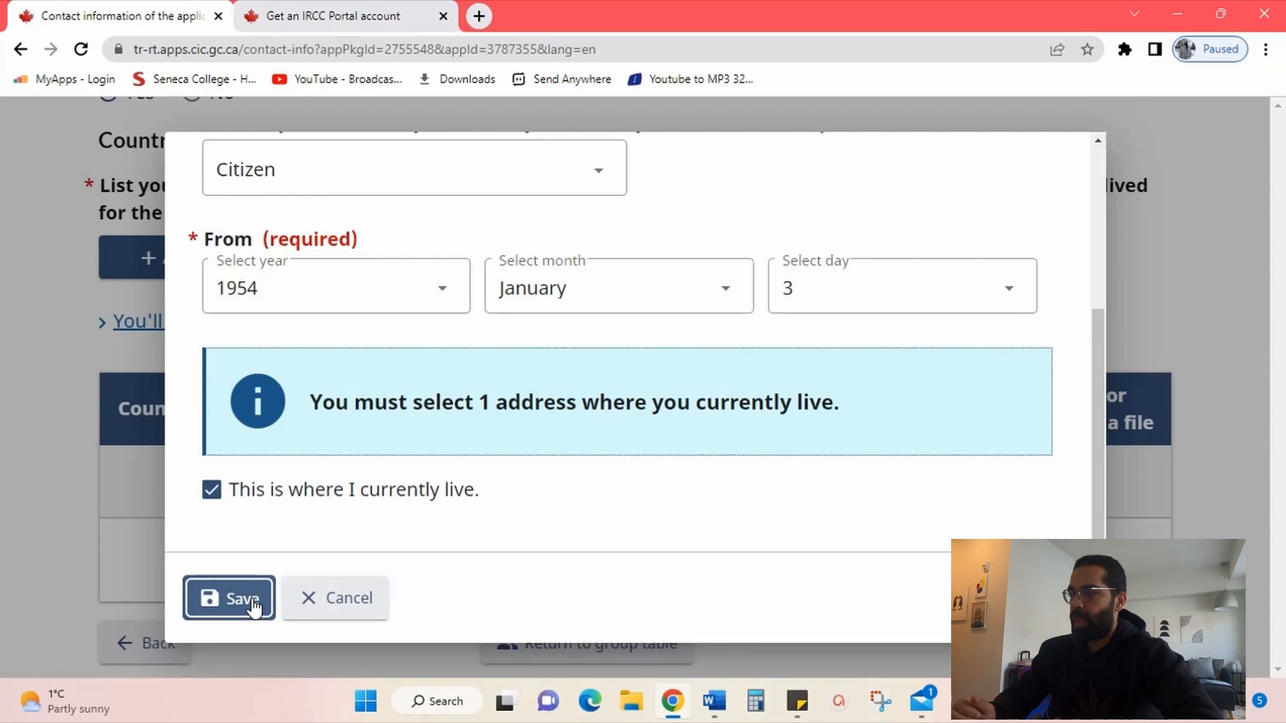
Step: Check the India residence entry, then save the contact information and continue to the biometrics questions
{"action": "scroll", "coordinate": [609, 554], "scroll_direction": "down", "scroll_amount": 2}
{"action": "scroll", "coordinate": [613, 557], "scroll_direction": "up", "scroll_amount": 6}
{"action": "scroll", "coordinate": [615, 558], "scroll_direction": "up", "scroll_amount": 1}
{"action": "scroll", "coordinate": [614, 557], "scroll_direction": "down", "scroll_amount": 2}
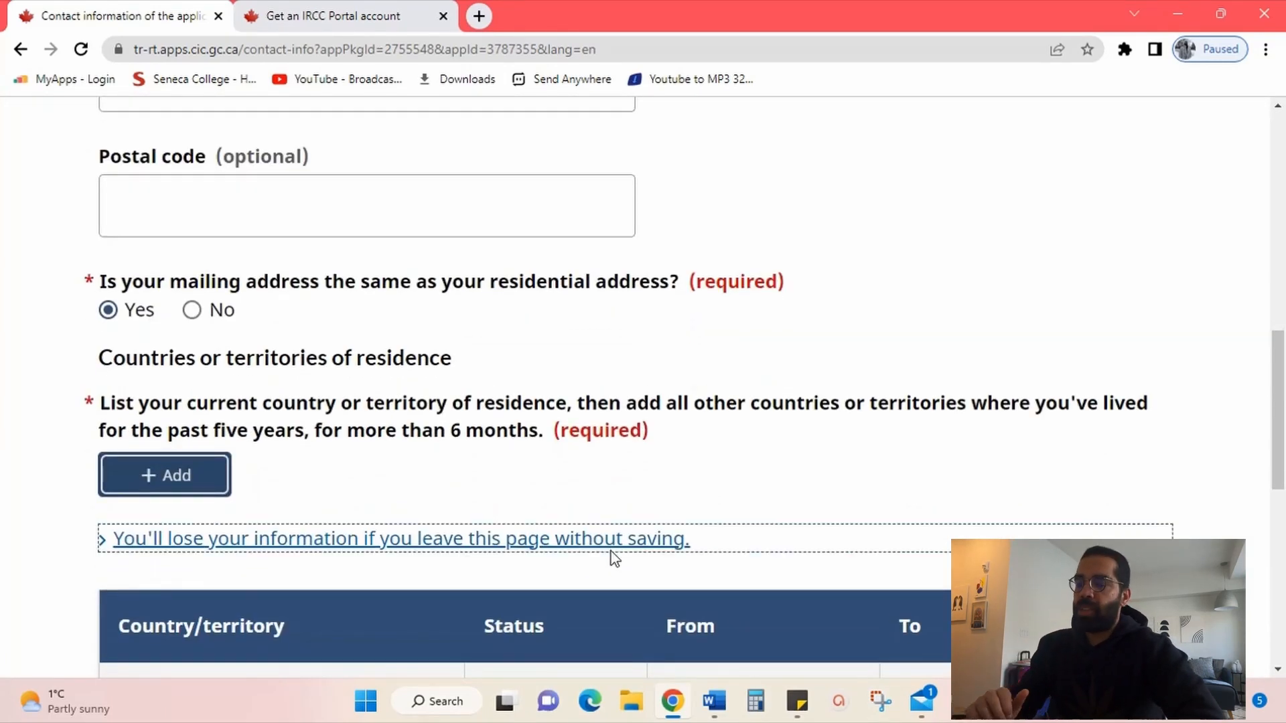
{"action": "scroll", "coordinate": [614, 559], "scroll_direction": "down", "scroll_amount": 2}
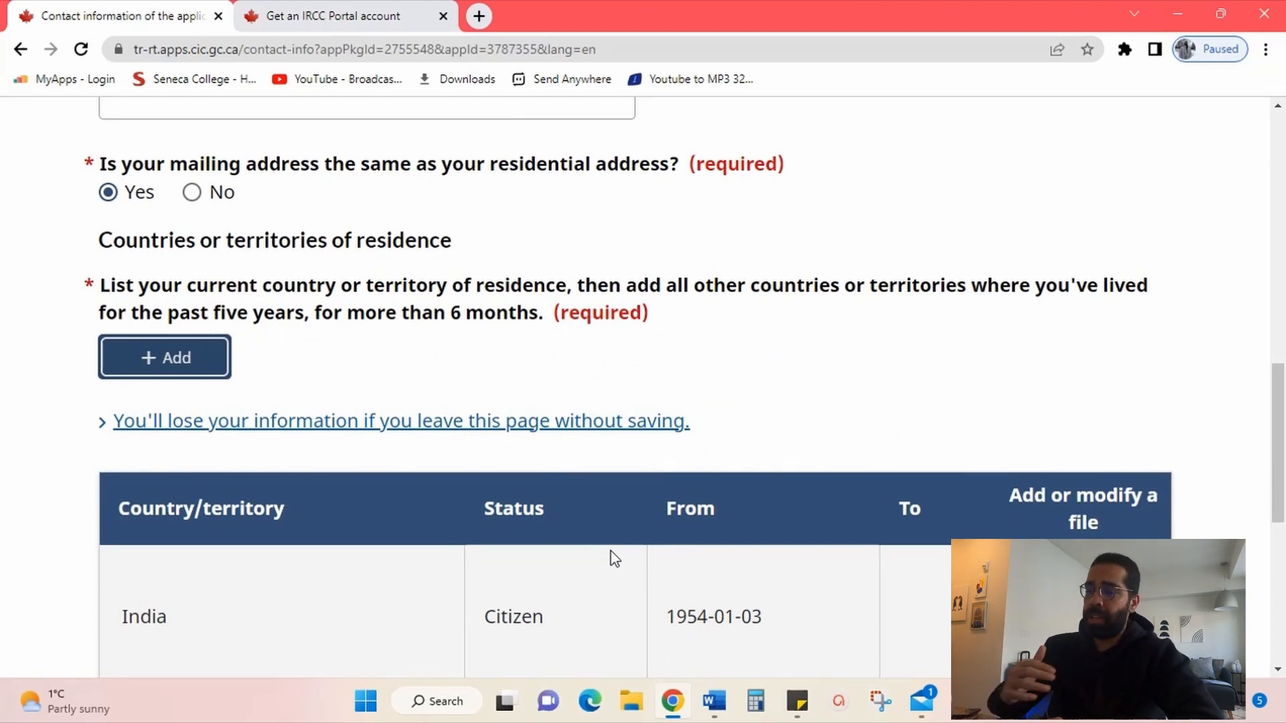
{"action": "scroll", "coordinate": [614, 559], "scroll_direction": "down", "scroll_amount": 2}
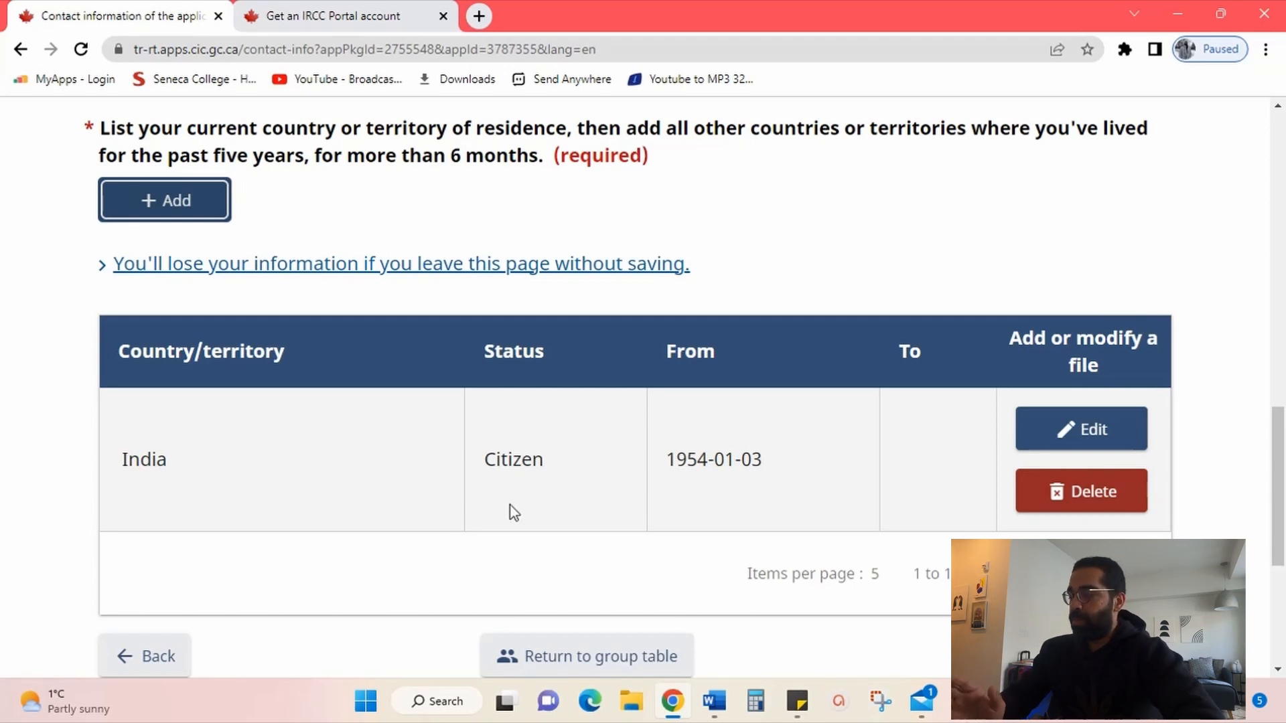
{"action": "scroll", "coordinate": [514, 512], "scroll_direction": "up", "scroll_amount": 2}
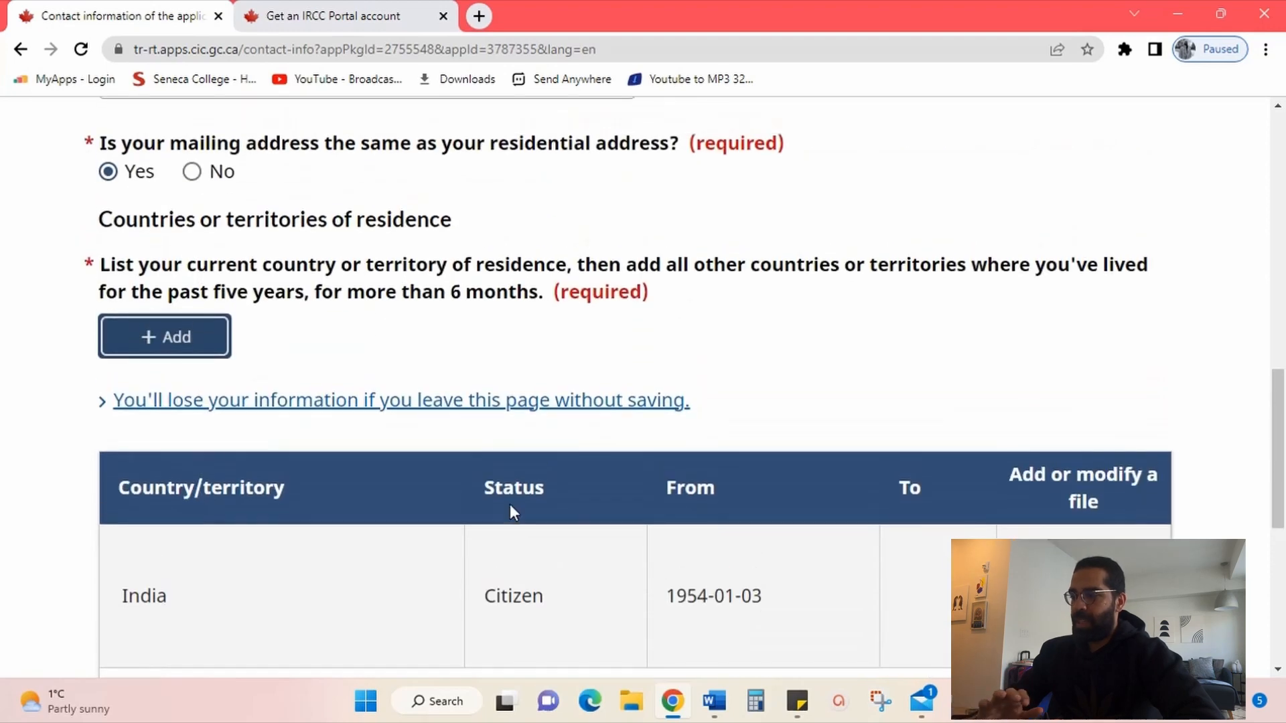
{"action": "scroll", "coordinate": [514, 513], "scroll_direction": "down", "scroll_amount": 2}
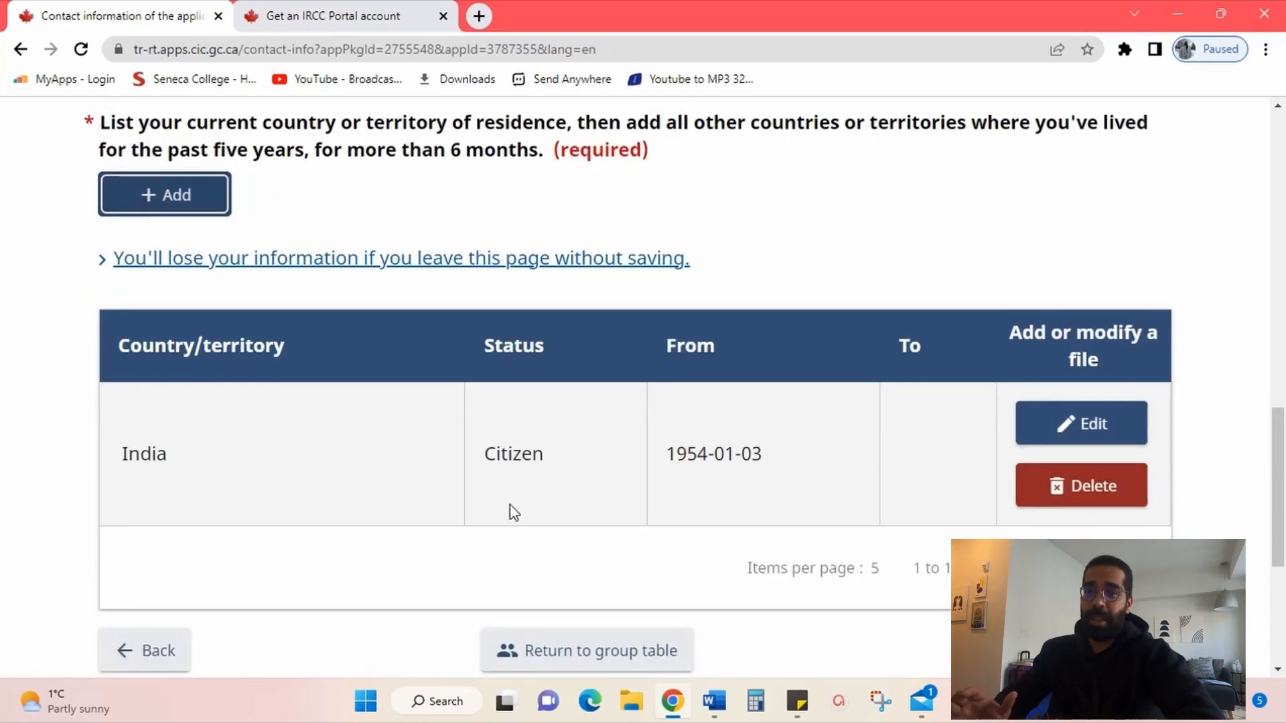
{"action": "scroll", "coordinate": [513, 512], "scroll_direction": "down", "scroll_amount": 2}
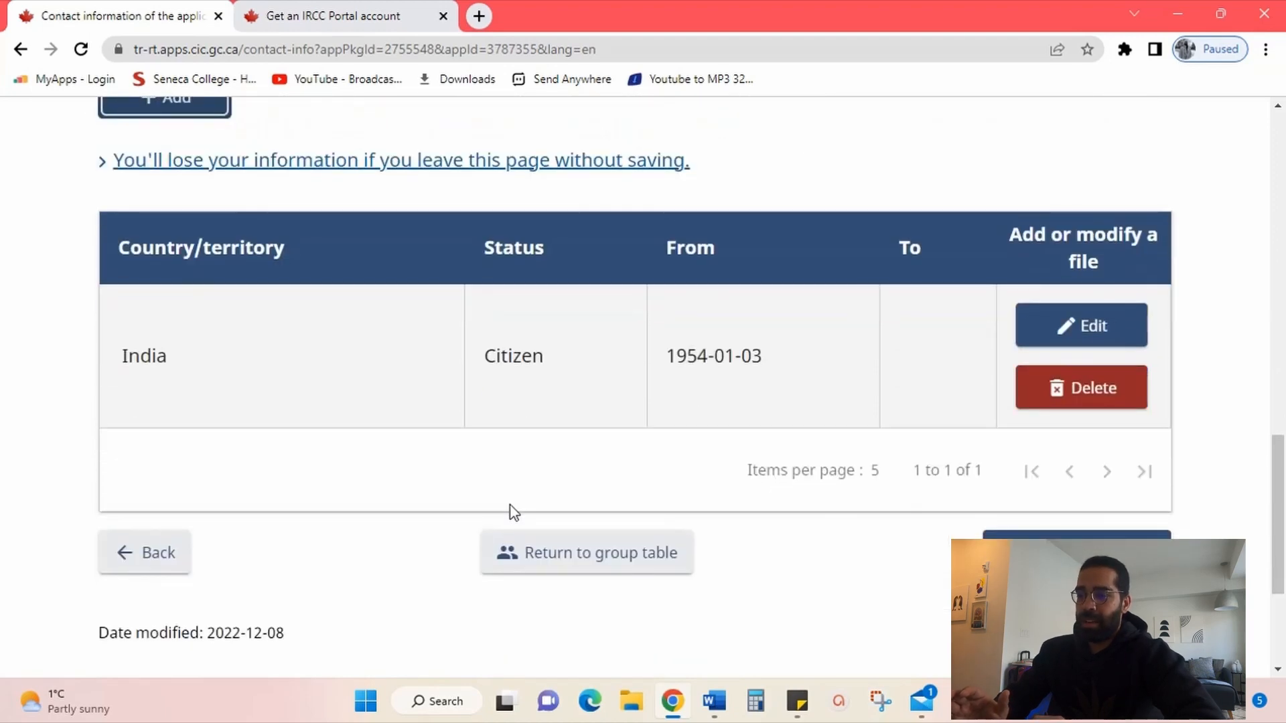
{"action": "left_click", "coordinate": [990, 534]}
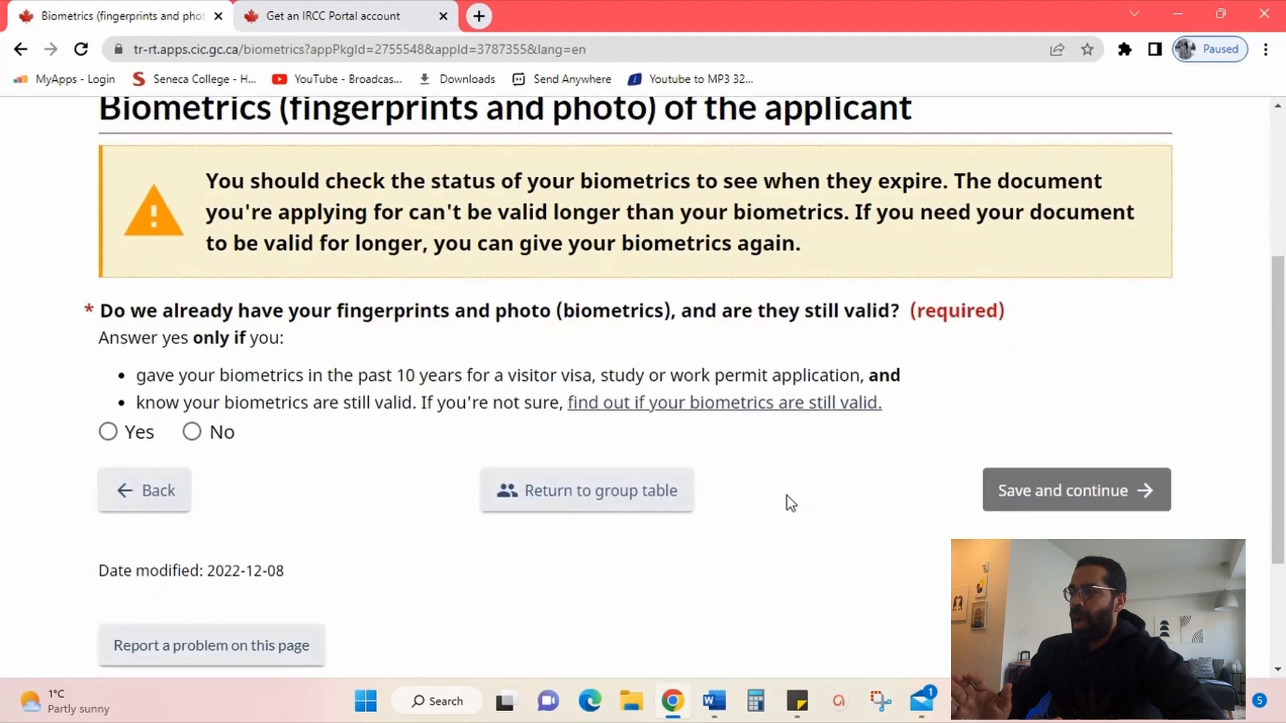
Step: Answer No to already having valid fingerprints and photo on file, then save and continue
{"action": "scroll", "coordinate": [786, 495], "scroll_direction": "up", "scroll_amount": 1}
{"action": "scroll", "coordinate": [786, 495], "scroll_direction": "down", "scroll_amount": 2}
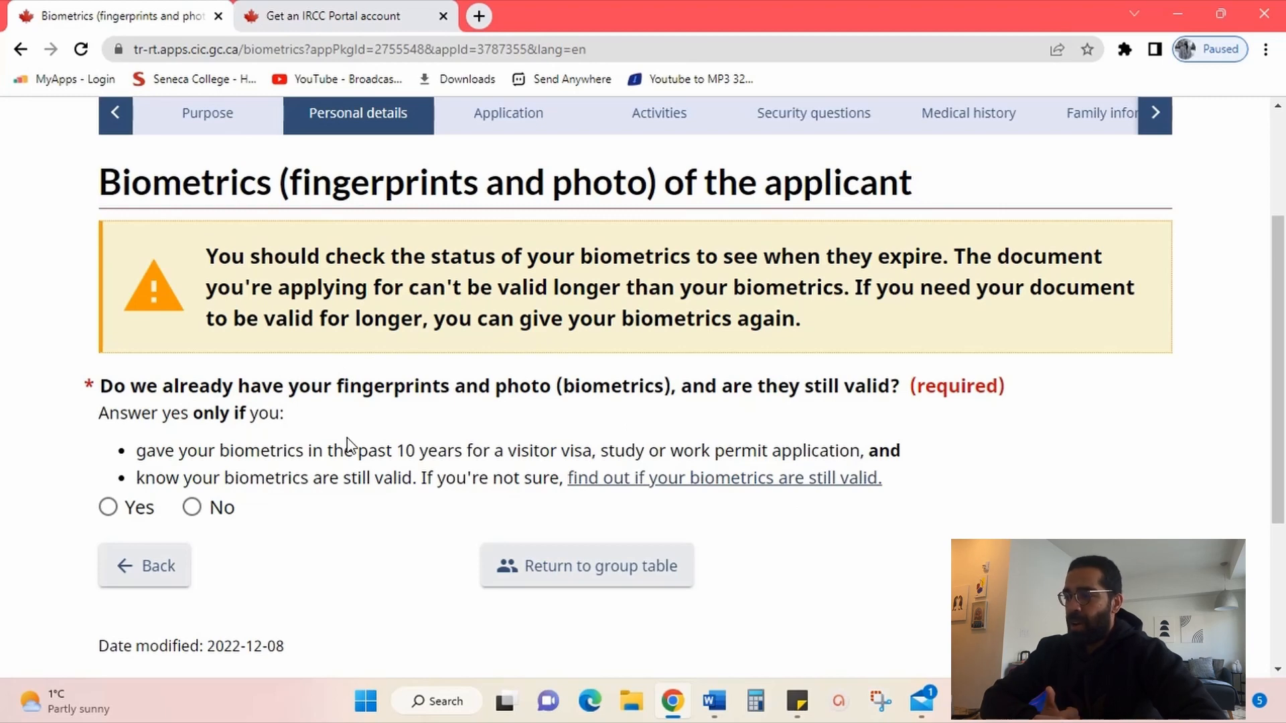
{"action": "left_click", "coordinate": [192, 507]}
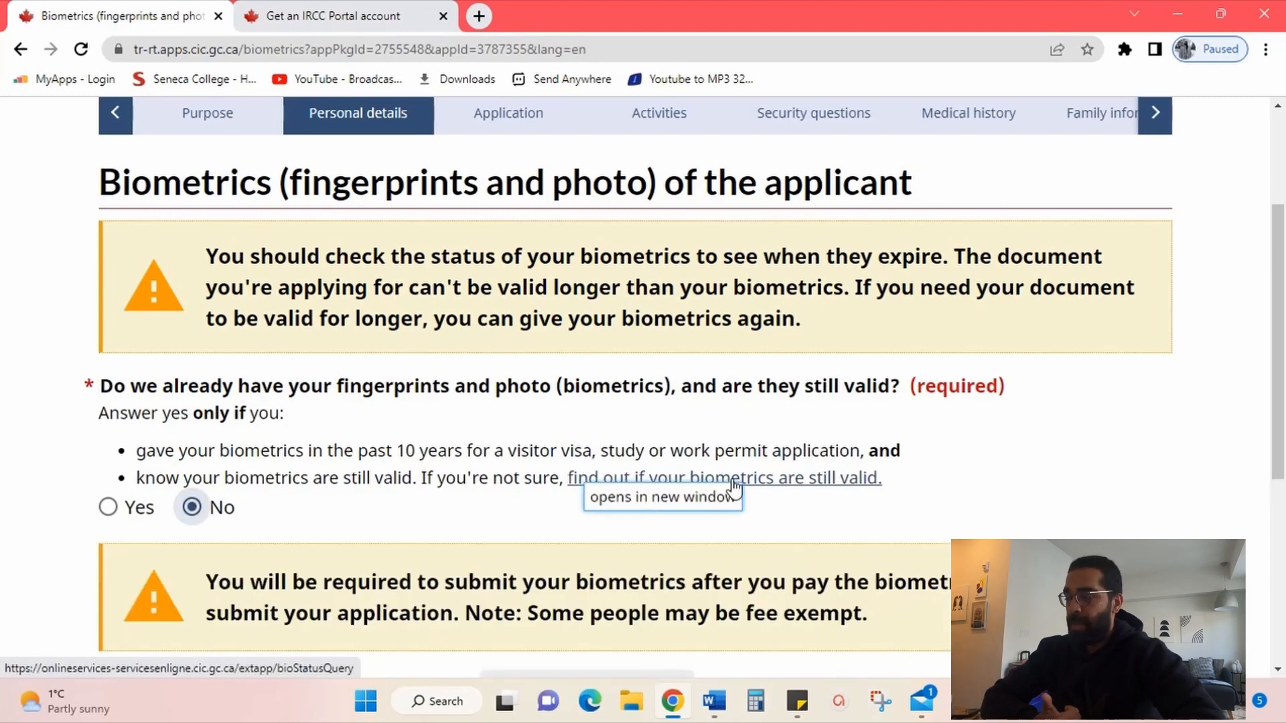
{"action": "scroll", "coordinate": [847, 494], "scroll_direction": "down", "scroll_amount": 4}
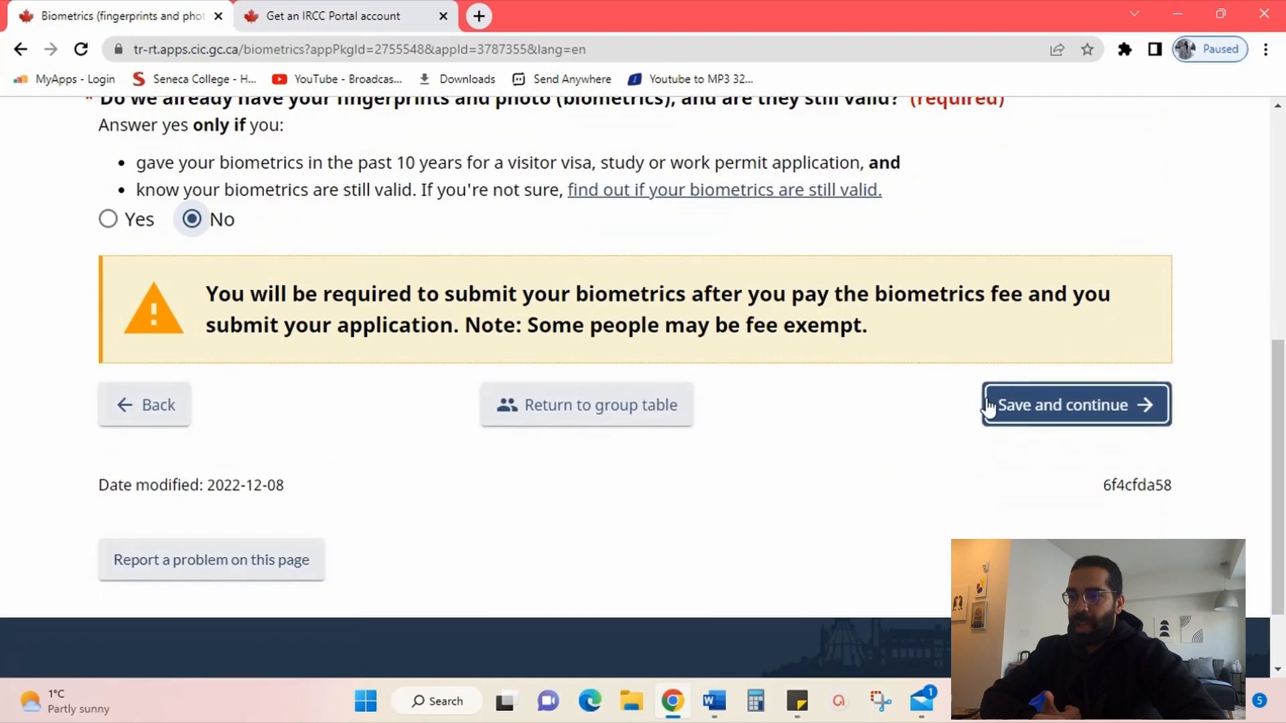
{"action": "left_click", "coordinate": [1101, 416]}
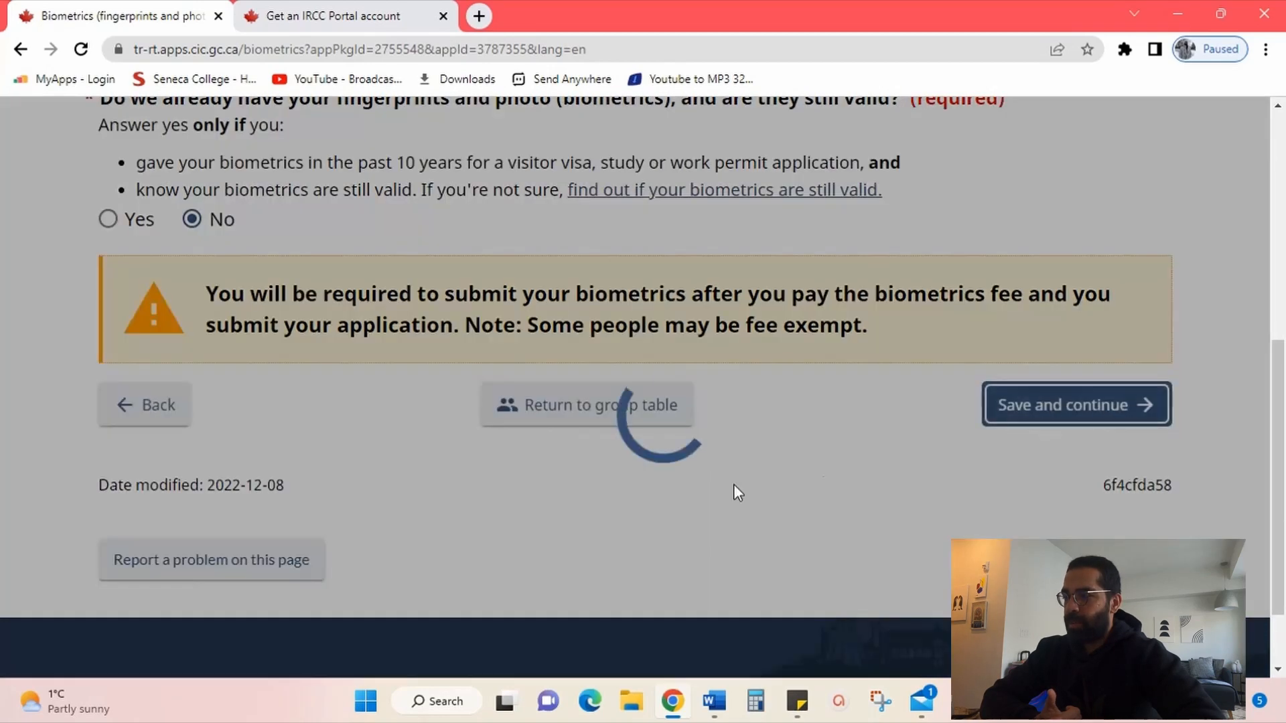
Step: Enter the inviter's surname, leave the given name blank and set the relationship to Family member
{"action": "scroll", "coordinate": [733, 484], "scroll_direction": "down", "scroll_amount": 2}
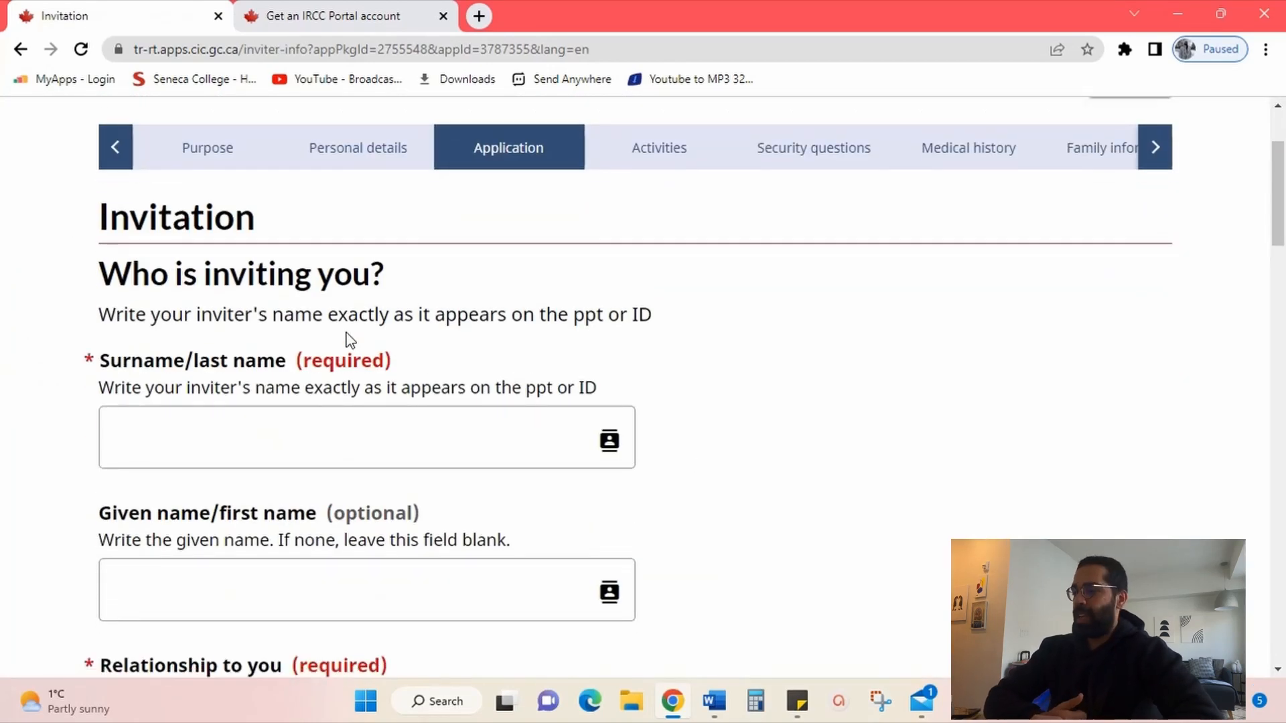
{"action": "left_click", "coordinate": [259, 437]}
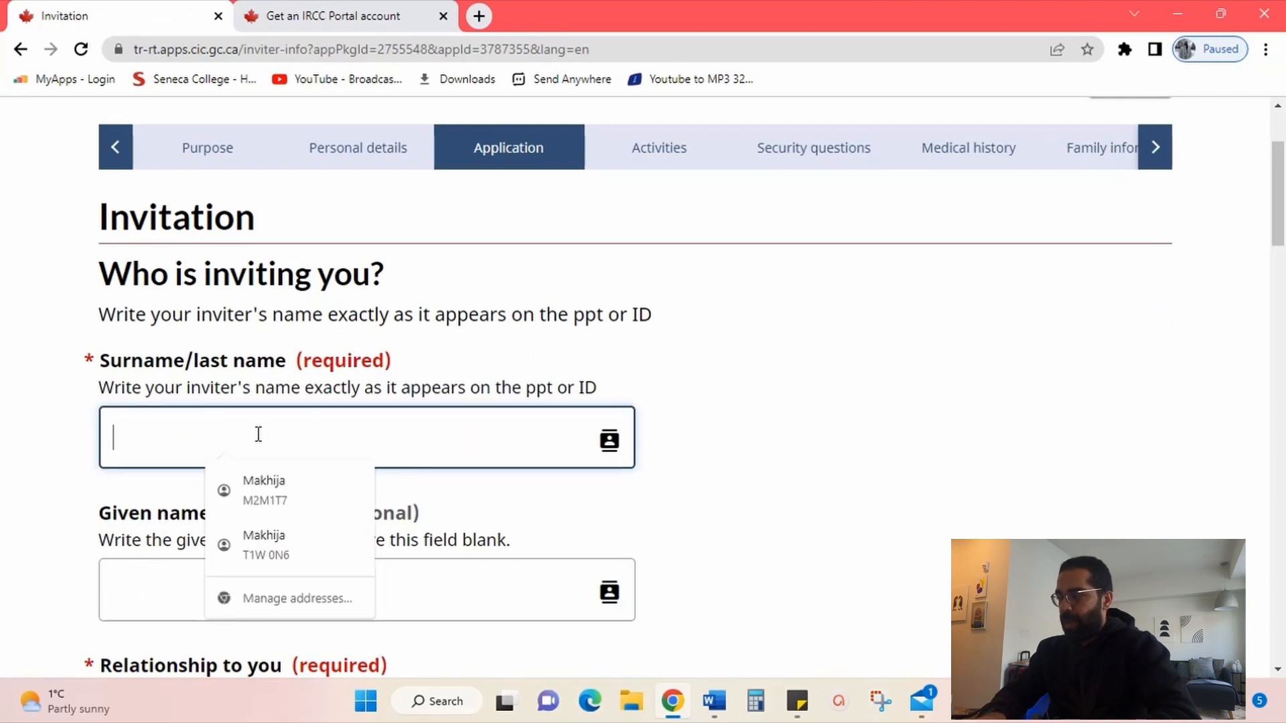
{"action": "type", "text": "Makhija"}
{"action": "scroll", "coordinate": [259, 435], "scroll_direction": "down", "scroll_amount": 3}
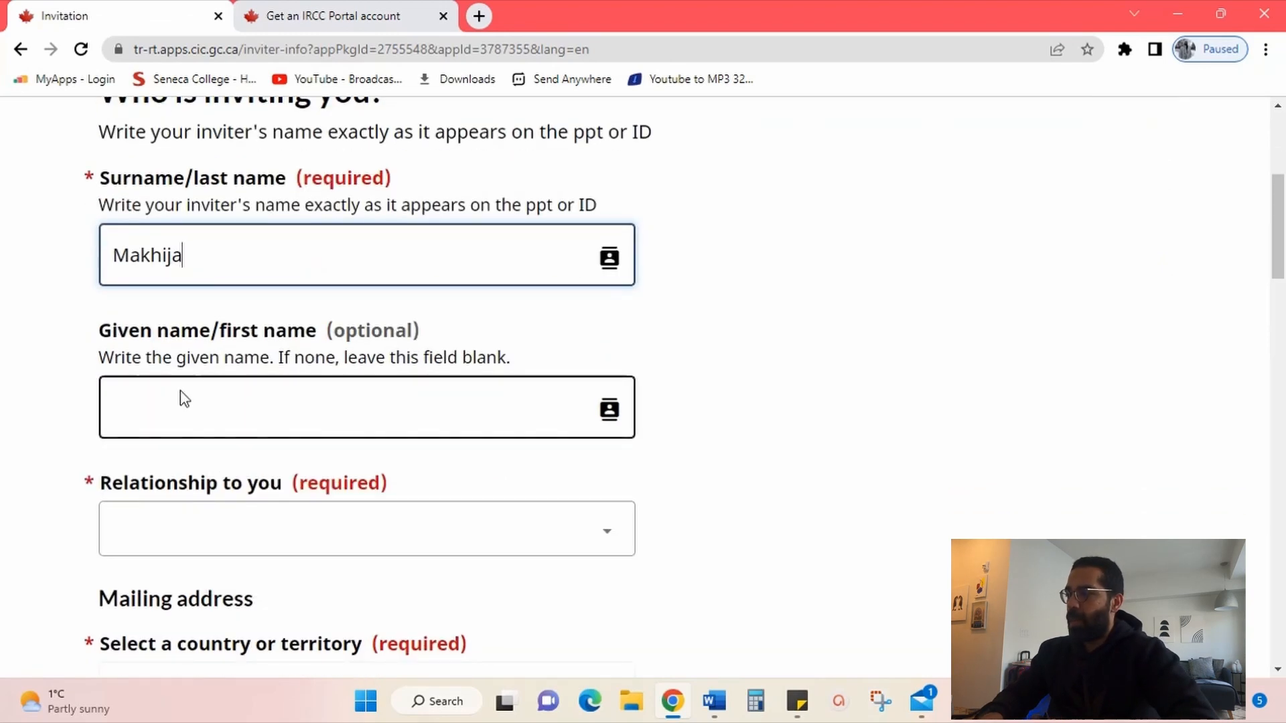
{"action": "scroll", "coordinate": [284, 405], "scroll_direction": "down", "scroll_amount": 2}
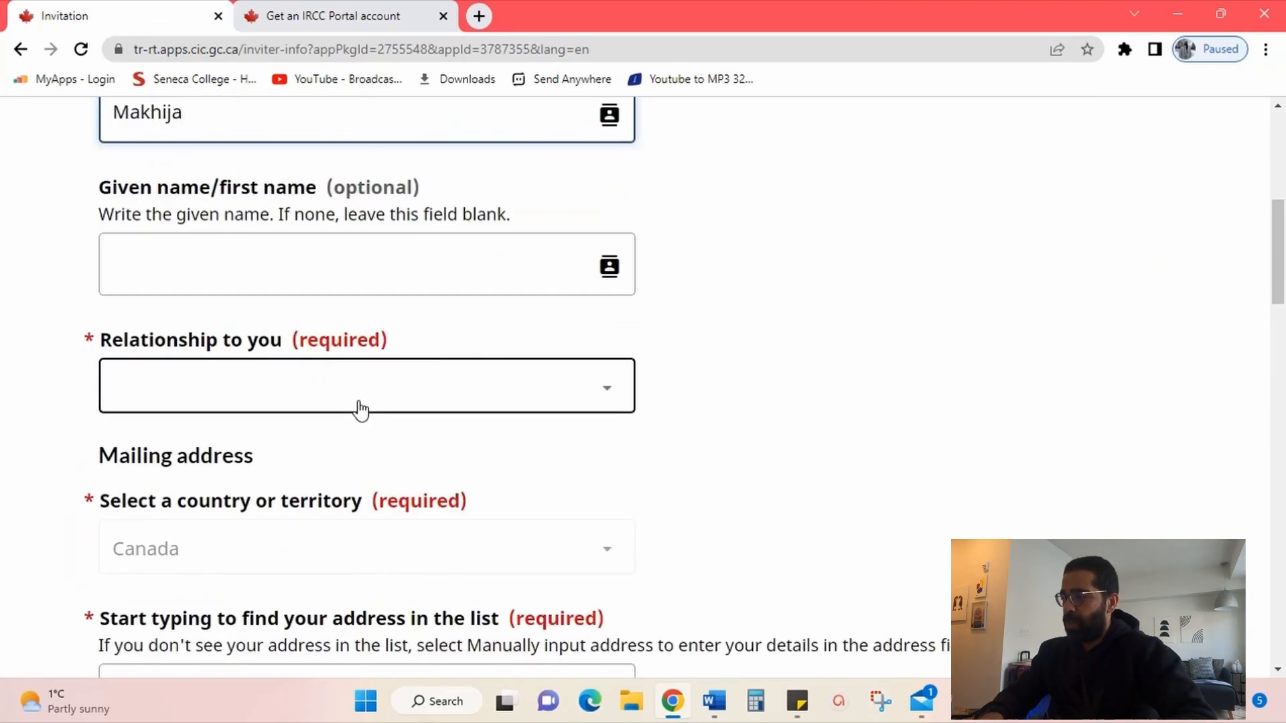
{"action": "left_click", "coordinate": [359, 407]}
{"action": "key", "text": "Down"}
{"action": "key", "text": "Return"}
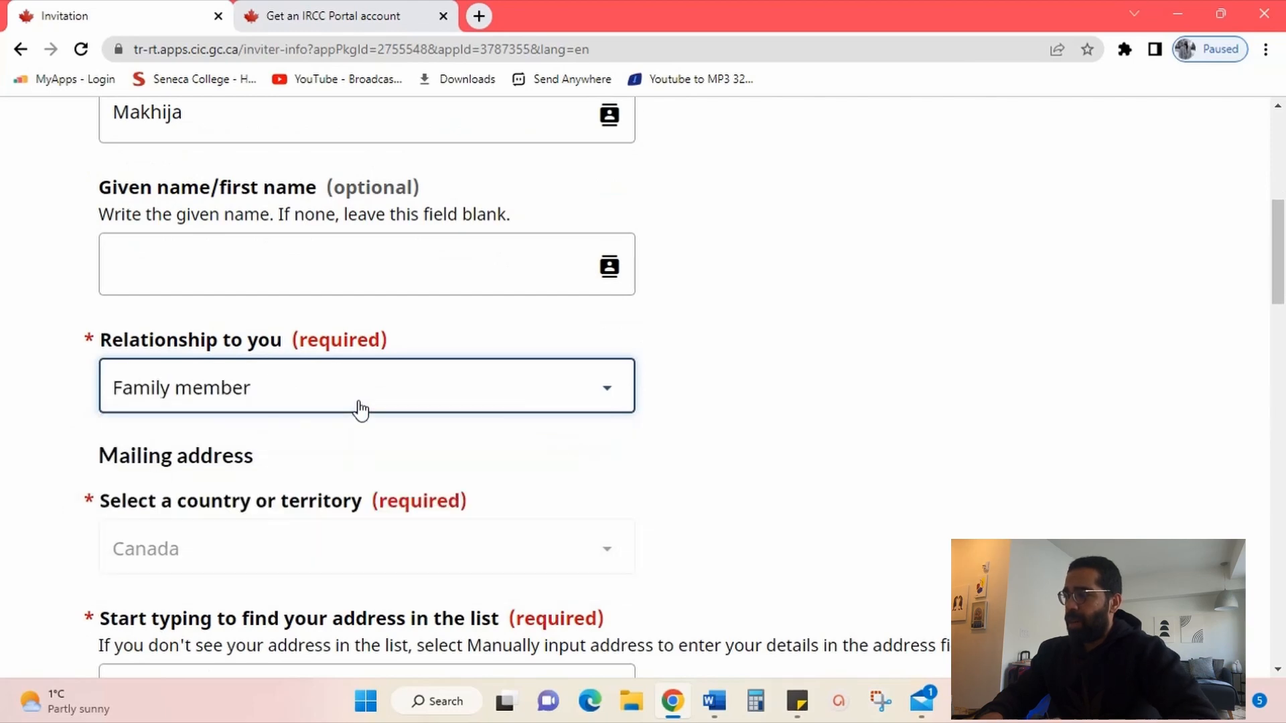
Step: Look up the inviter's Canadian mailing address and choose the matching unit from the suggested addresses
{"action": "scroll", "coordinate": [360, 408], "scroll_direction": "down", "scroll_amount": 4}
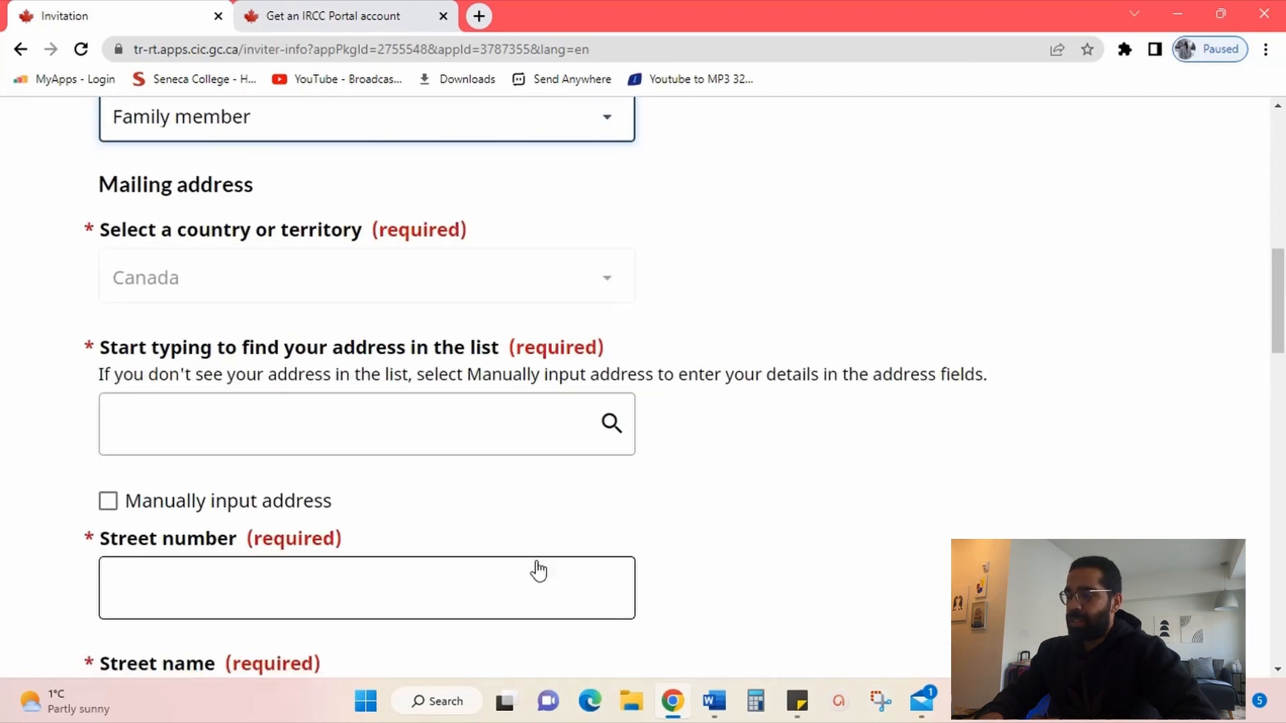
{"action": "scroll", "coordinate": [539, 571], "scroll_direction": "down", "scroll_amount": 2}
{"action": "left_click", "coordinate": [310, 268]}
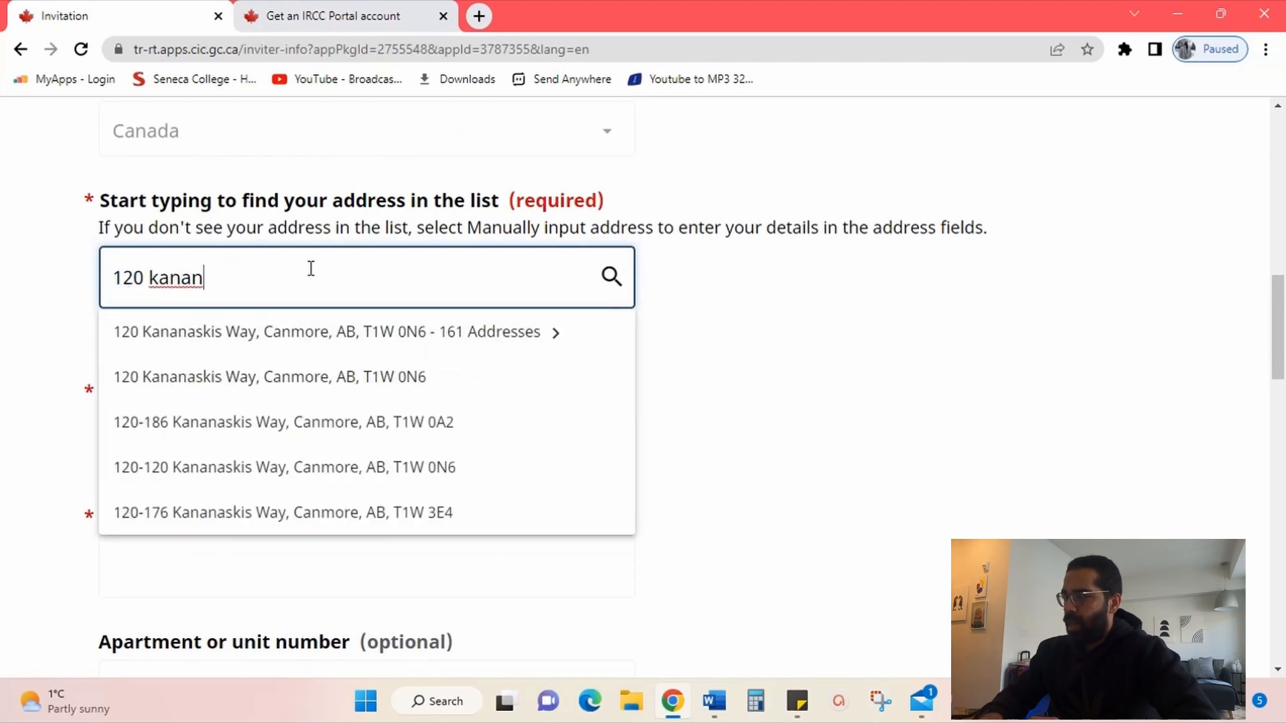
{"action": "left_click", "coordinate": [256, 333]}
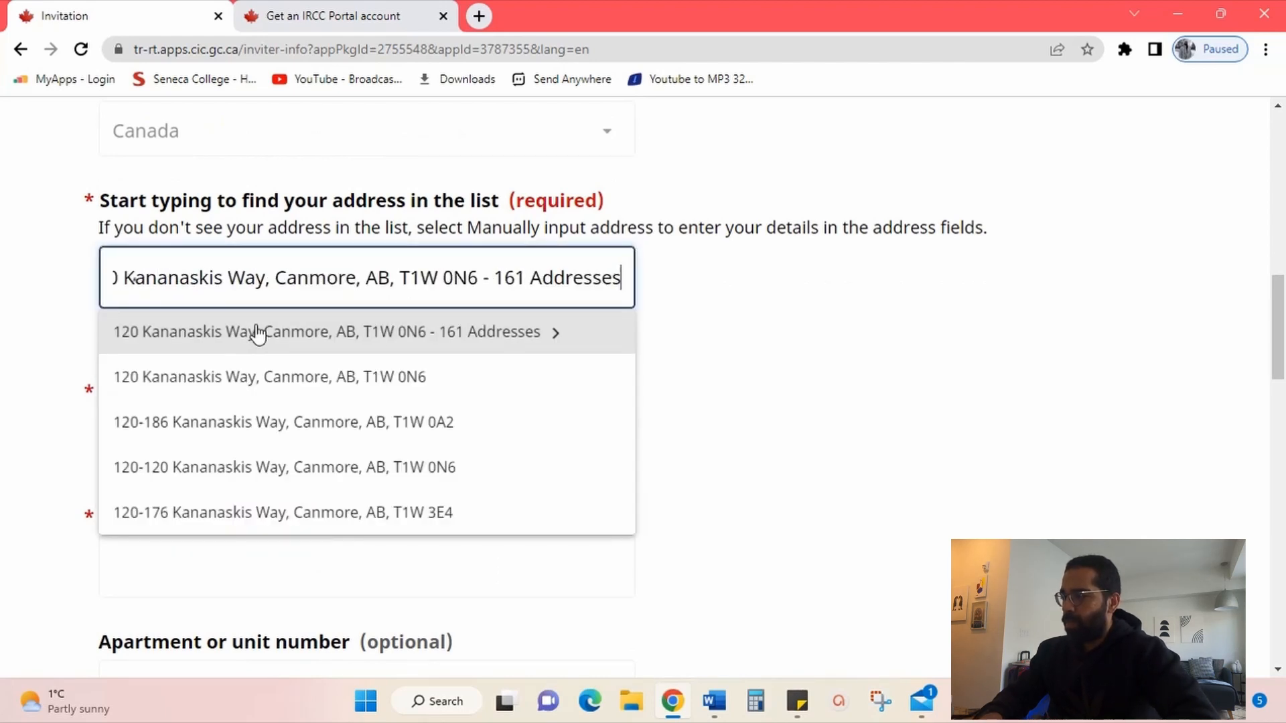
{"action": "scroll", "coordinate": [288, 422], "scroll_direction": "down", "scroll_amount": 6}
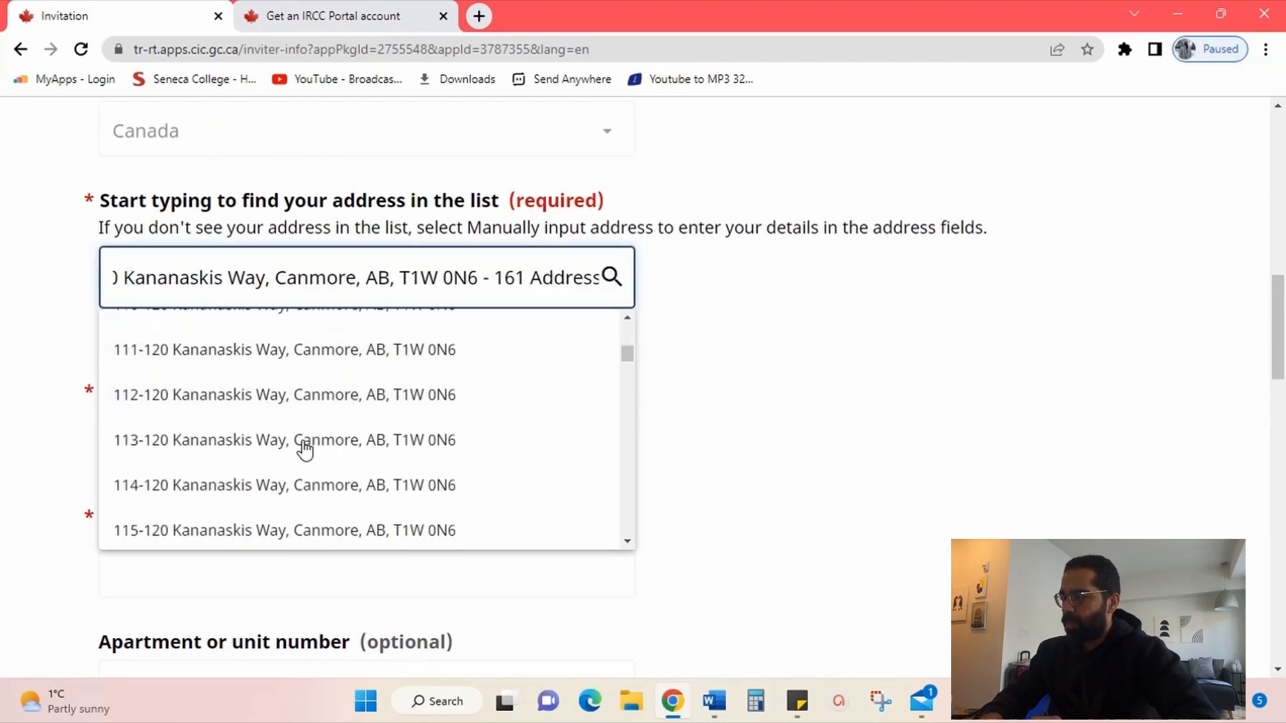
{"action": "left_click", "coordinate": [253, 457]}
{"action": "scroll", "coordinate": [251, 455], "scroll_direction": "down", "scroll_amount": 2}
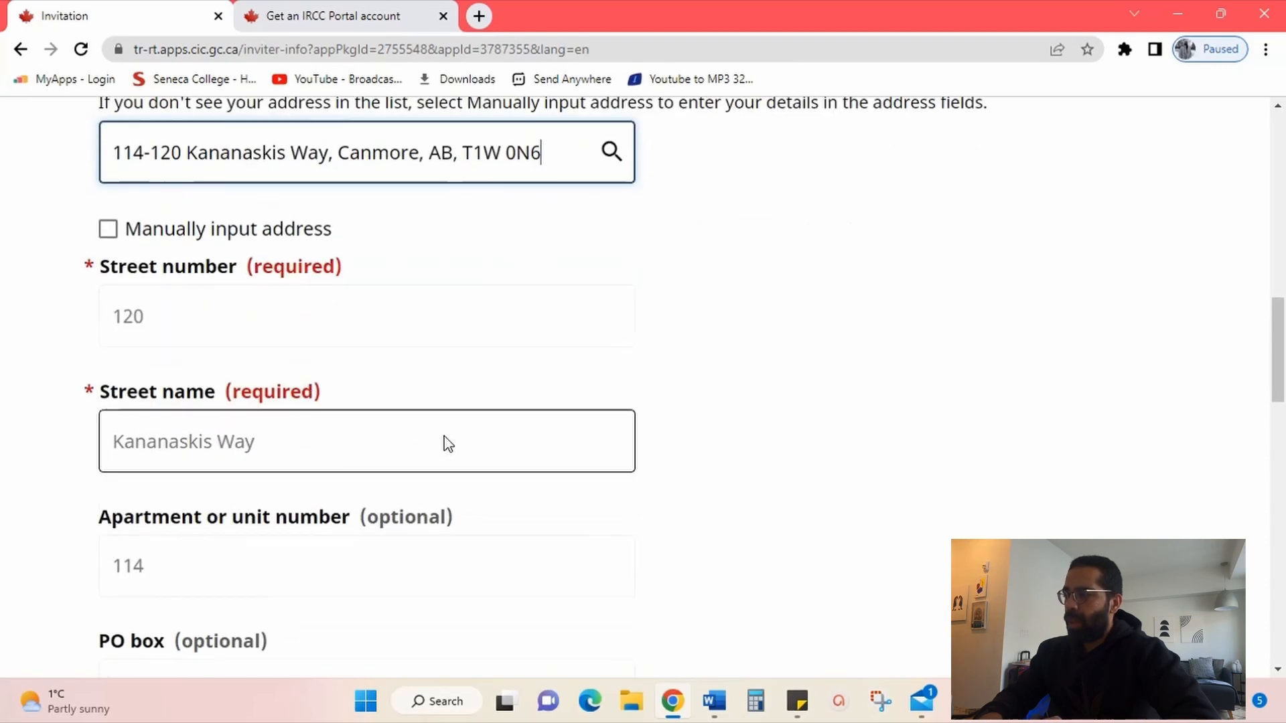
Step: Set the inviter's telephone type to Cellular and its country to Canada/US, and enter the inviter's phone number
{"action": "scroll", "coordinate": [445, 442], "scroll_direction": "down", "scroll_amount": 4}
{"action": "scroll", "coordinate": [448, 443], "scroll_direction": "down", "scroll_amount": 10}
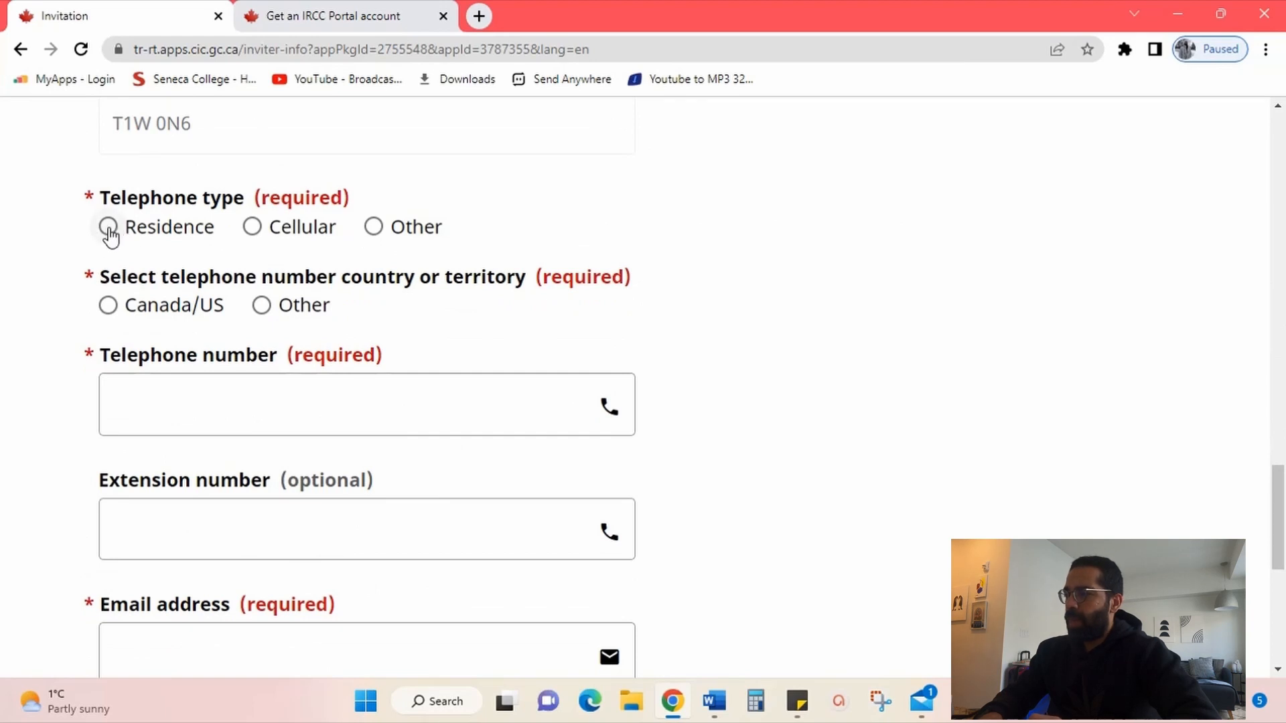
{"action": "left_click", "coordinate": [261, 236]}
{"action": "left_click", "coordinate": [174, 313]}
{"action": "left_click", "coordinate": [256, 406]}
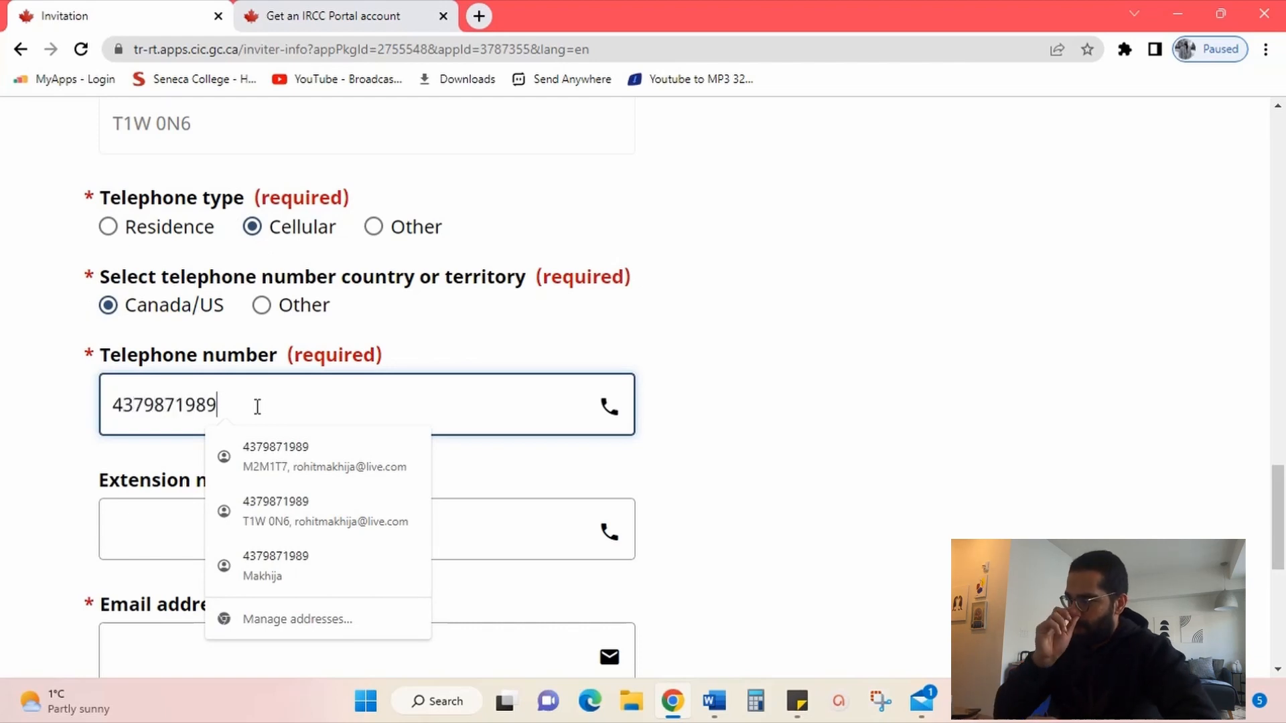
Step: Enter the inviter's email address, then answer No to anyone else having invited the applicant and save the invitation page
{"action": "scroll", "coordinate": [257, 407], "scroll_direction": "down", "scroll_amount": 5}
{"action": "left_click", "coordinate": [221, 316]}
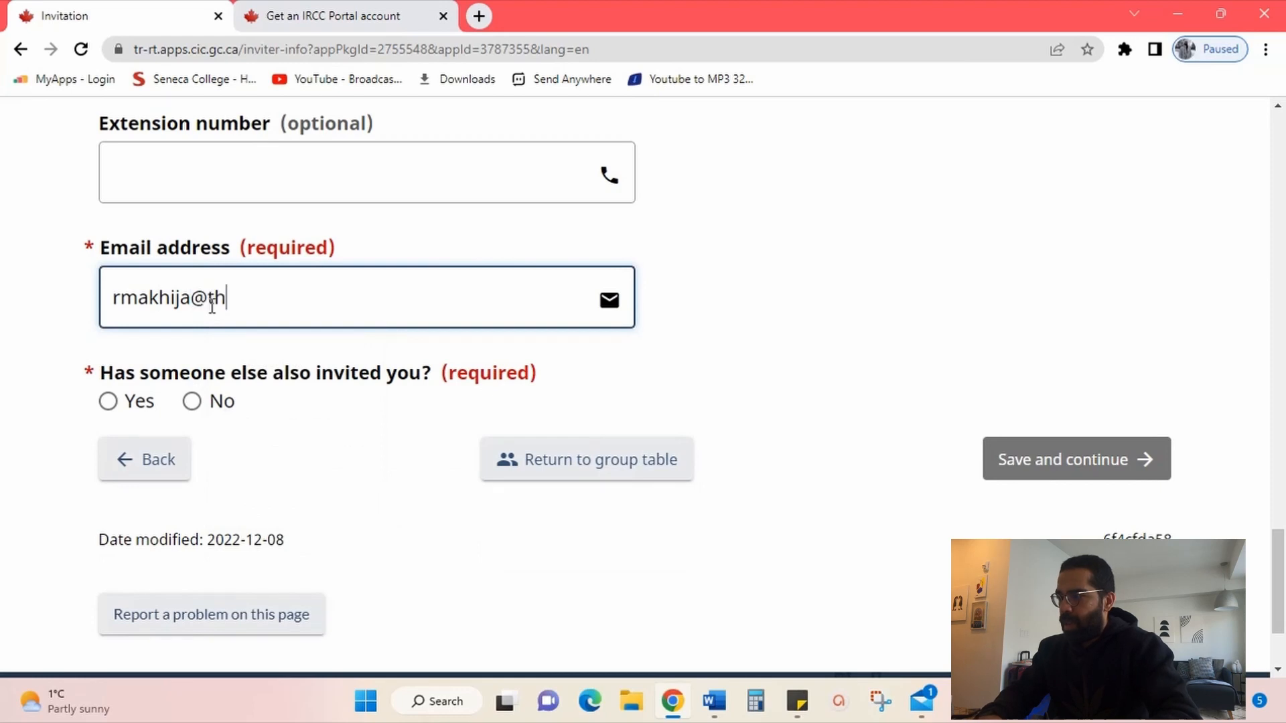
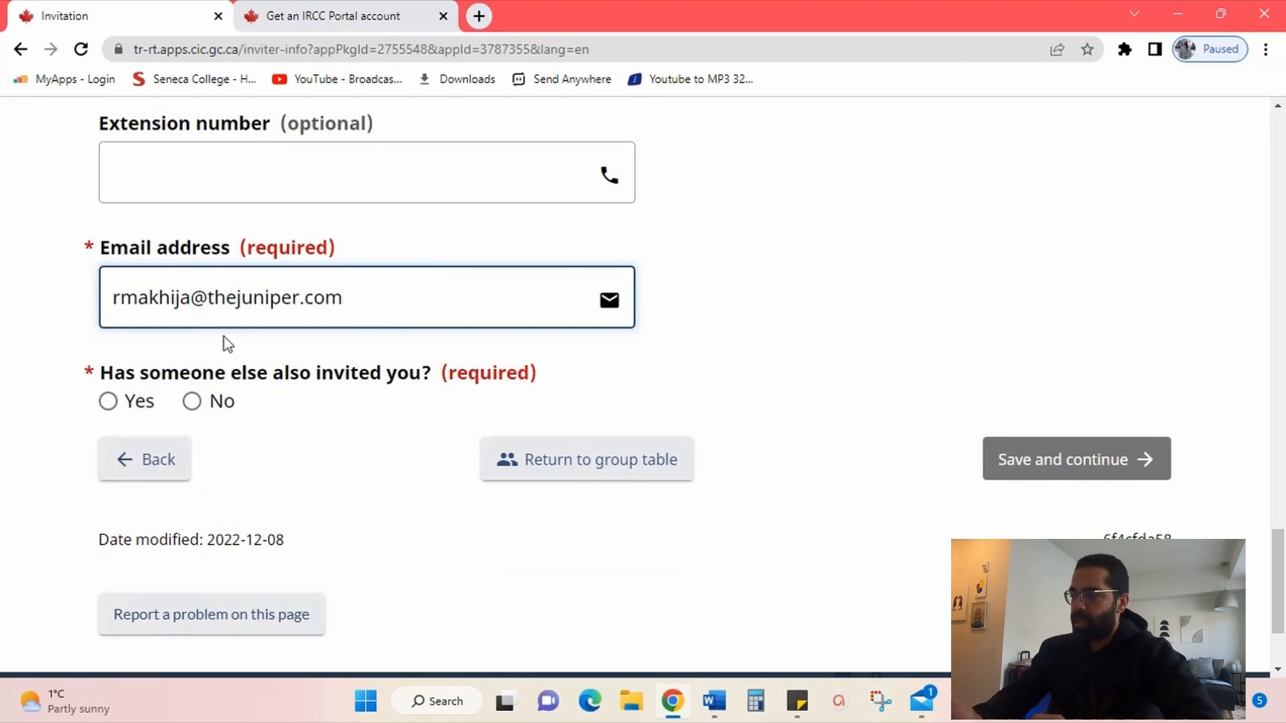
{"action": "left_click", "coordinate": [192, 402]}
{"action": "left_click", "coordinate": [1093, 471]}
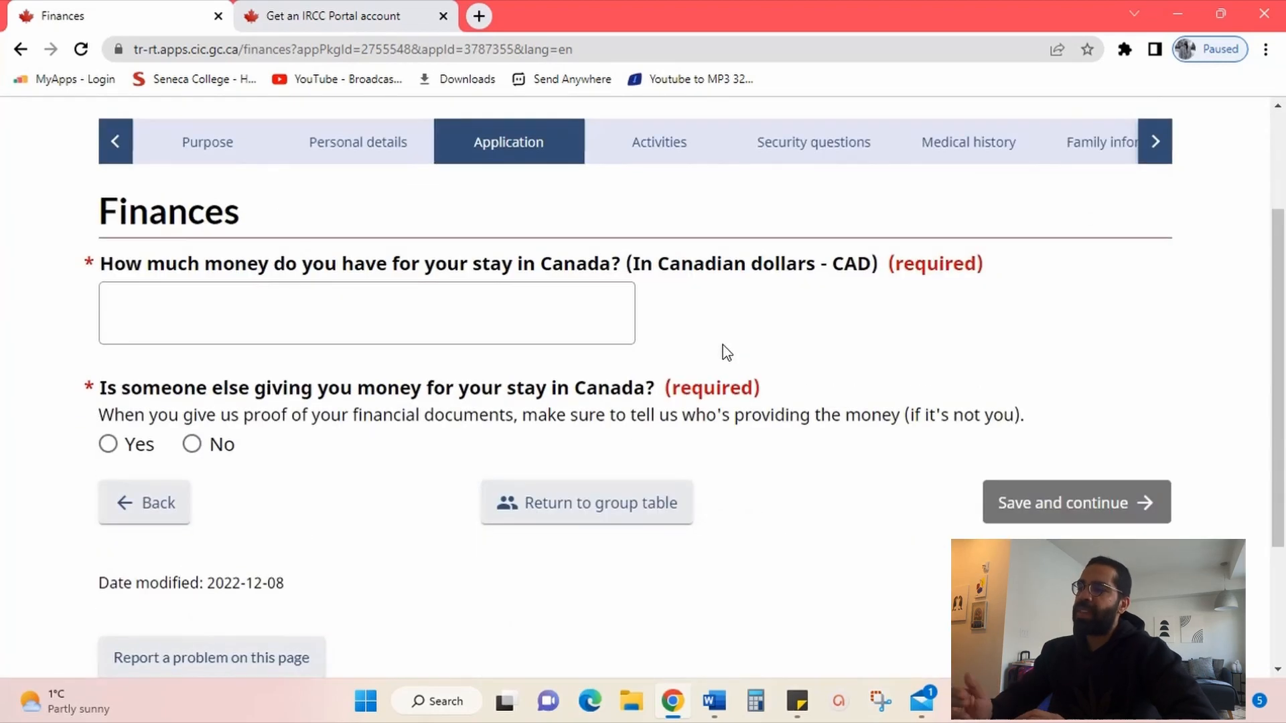
Step: Begin the answer for how much money in CAD the applicant has for the stay in Canada
{"action": "left_click", "coordinate": [350, 330]}
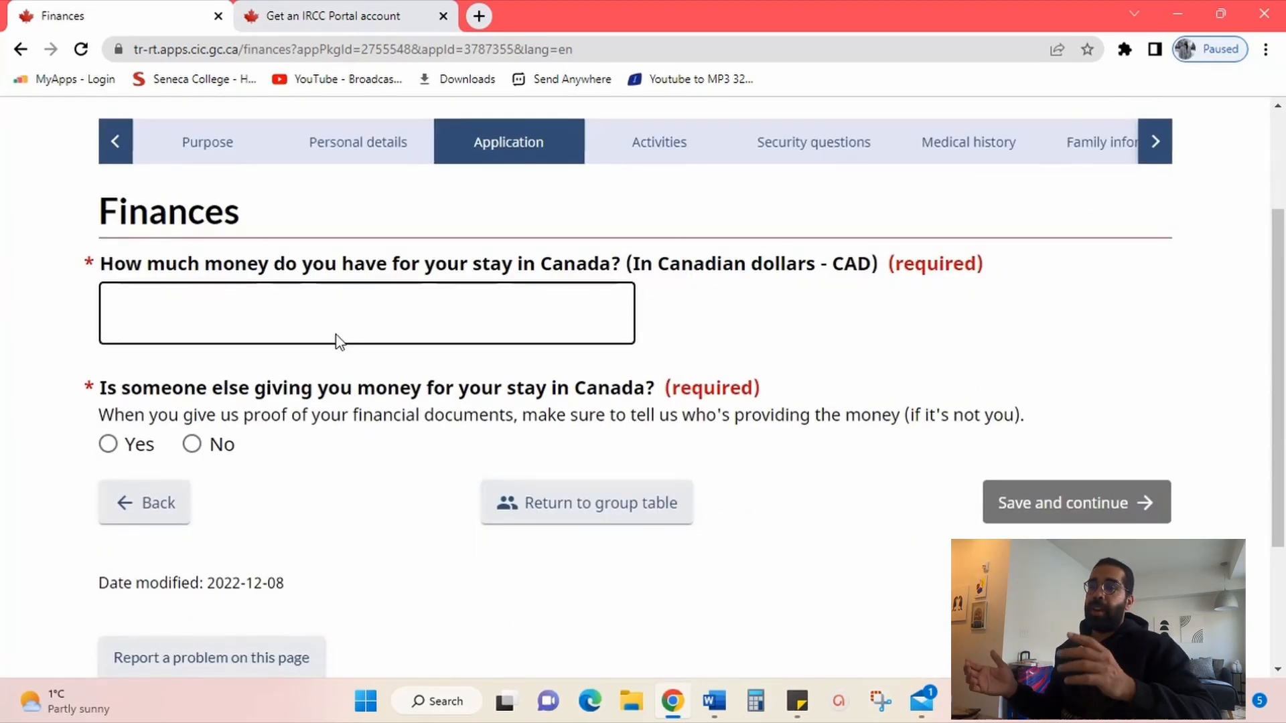
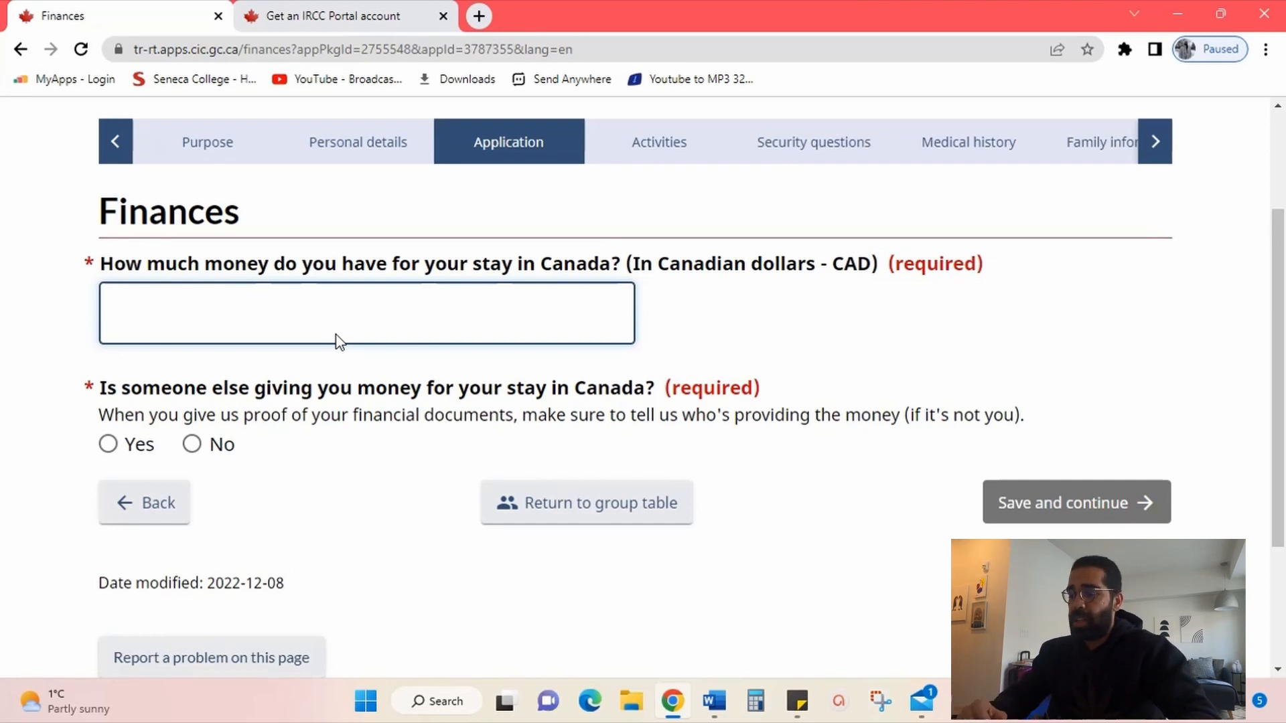
Step: Enter $20000 as the money available for the stay and answer Yes to someone else giving money for it
{"action": "type", "text": "20000"}
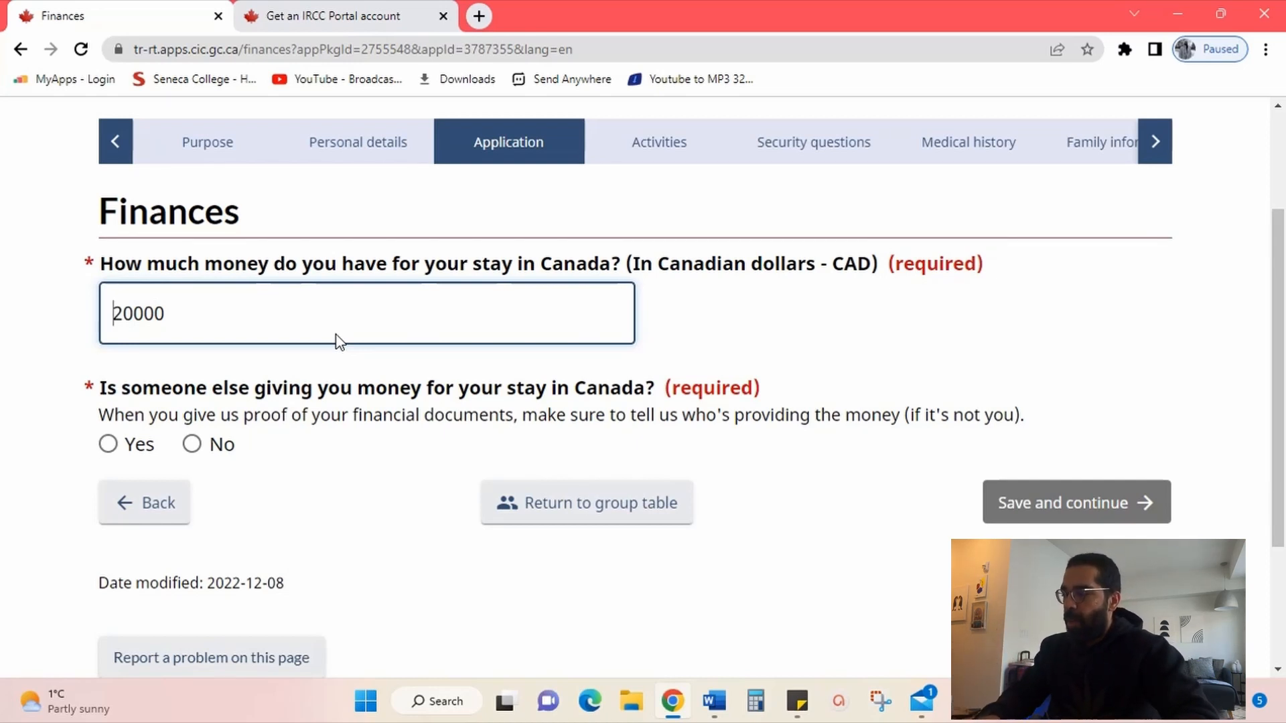
{"action": "type", "text": "$"}
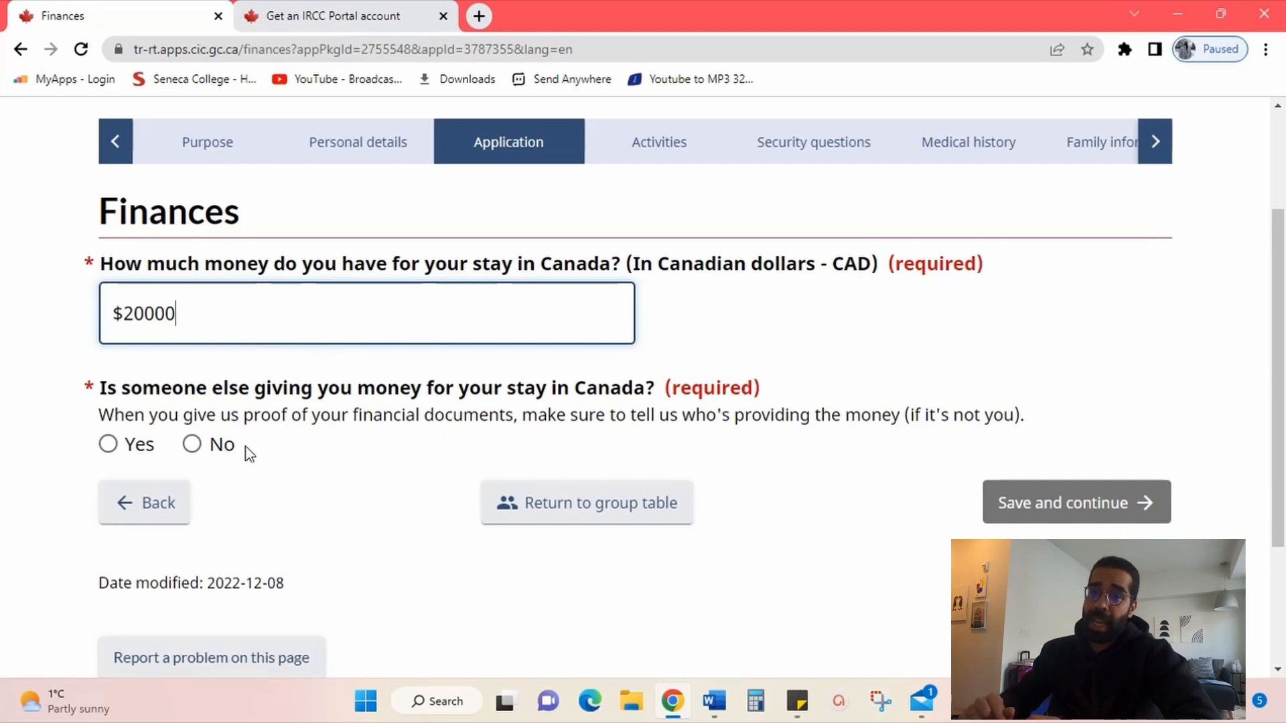
{"action": "left_click", "coordinate": [109, 444]}
{"action": "scroll", "coordinate": [431, 422], "scroll_direction": "down", "scroll_amount": 1}
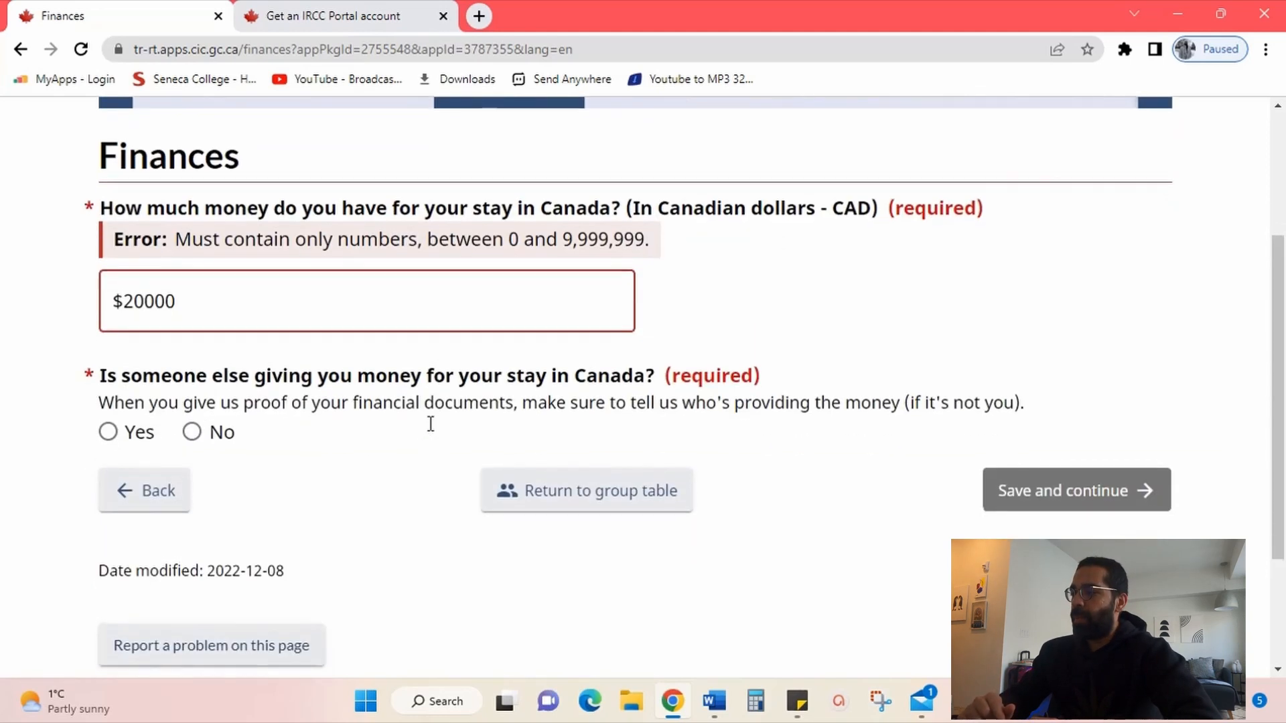
{"action": "left_click", "coordinate": [109, 429]}
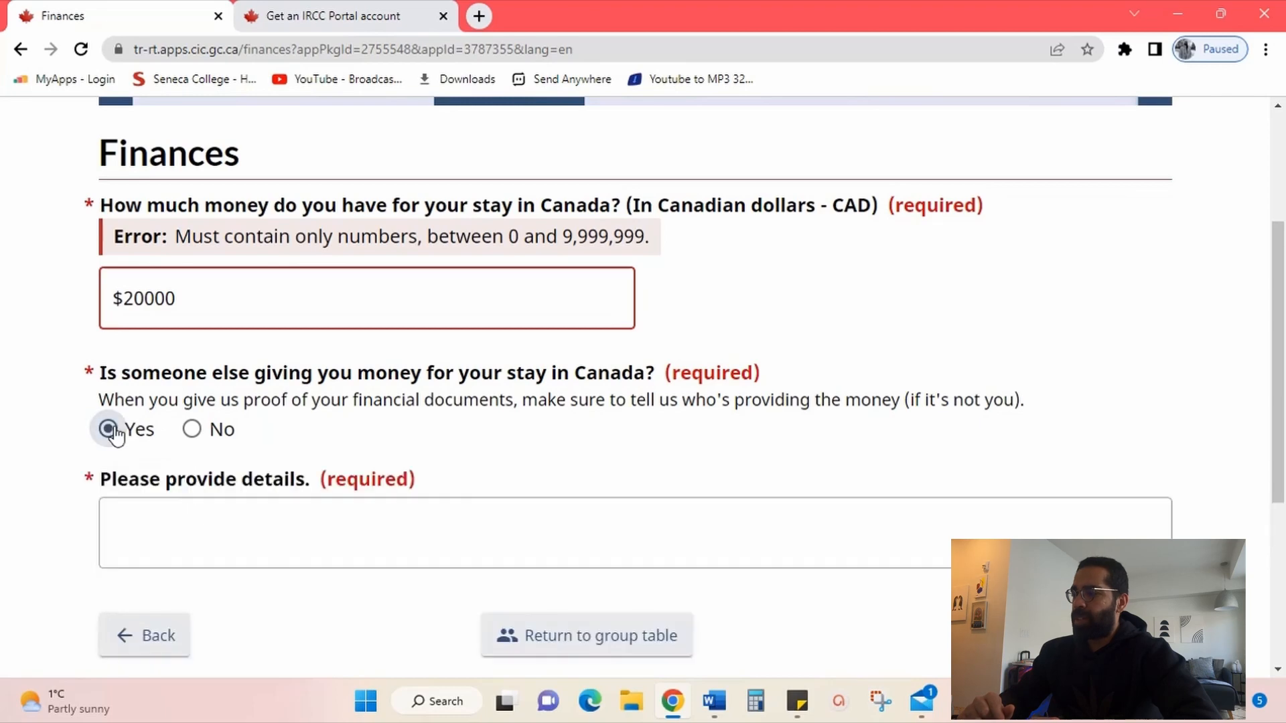
Step: Fill in the funding details: "My son living Canmore alberta would be providing financial assistance for our stay, travel and health expenses."
{"action": "scroll", "coordinate": [399, 433], "scroll_direction": "down", "scroll_amount": 2}
{"action": "left_click", "coordinate": [267, 415]}
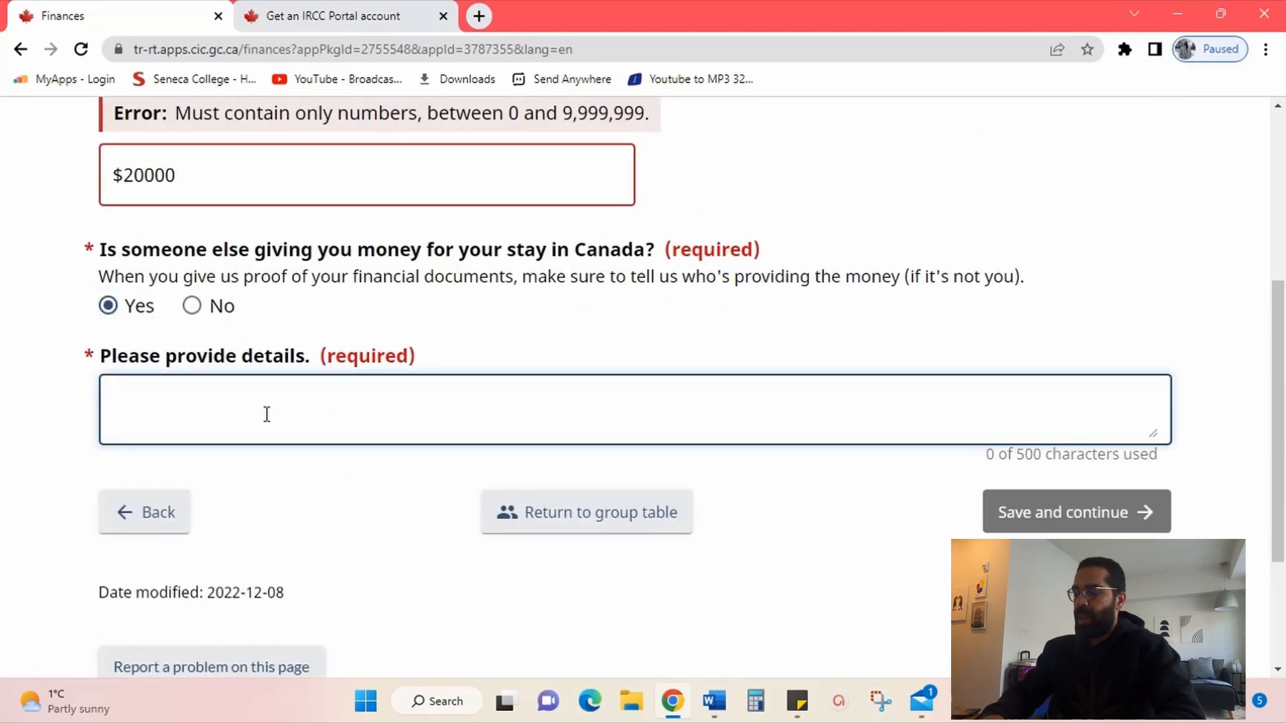
{"action": "type", "text": "My"}
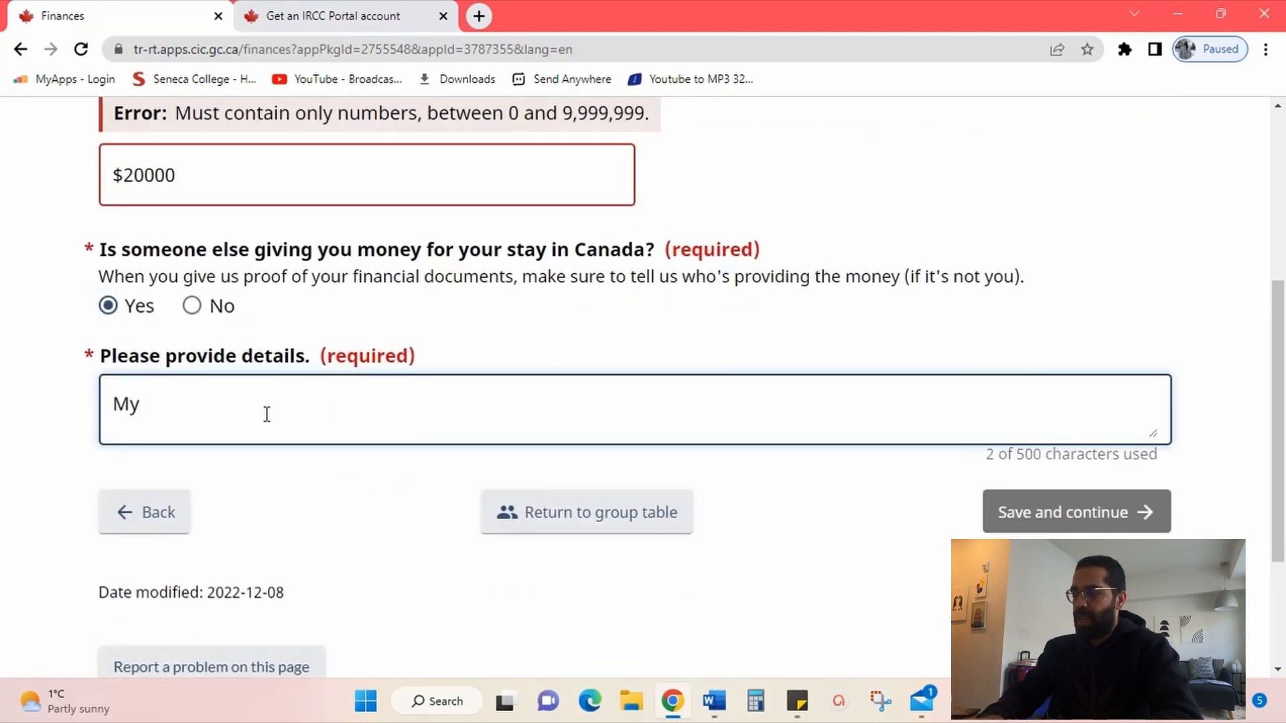
{"action": "type", "text": " son living"}
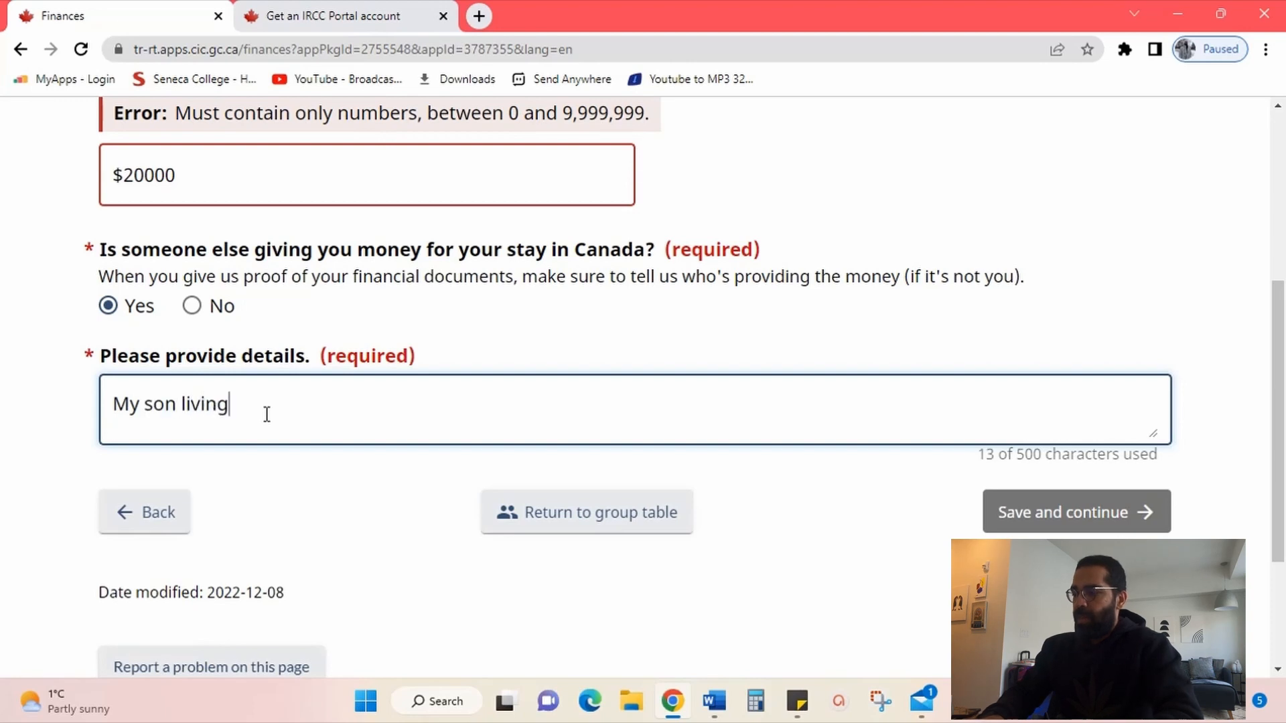
{"action": "type", "text": " Canmo"}
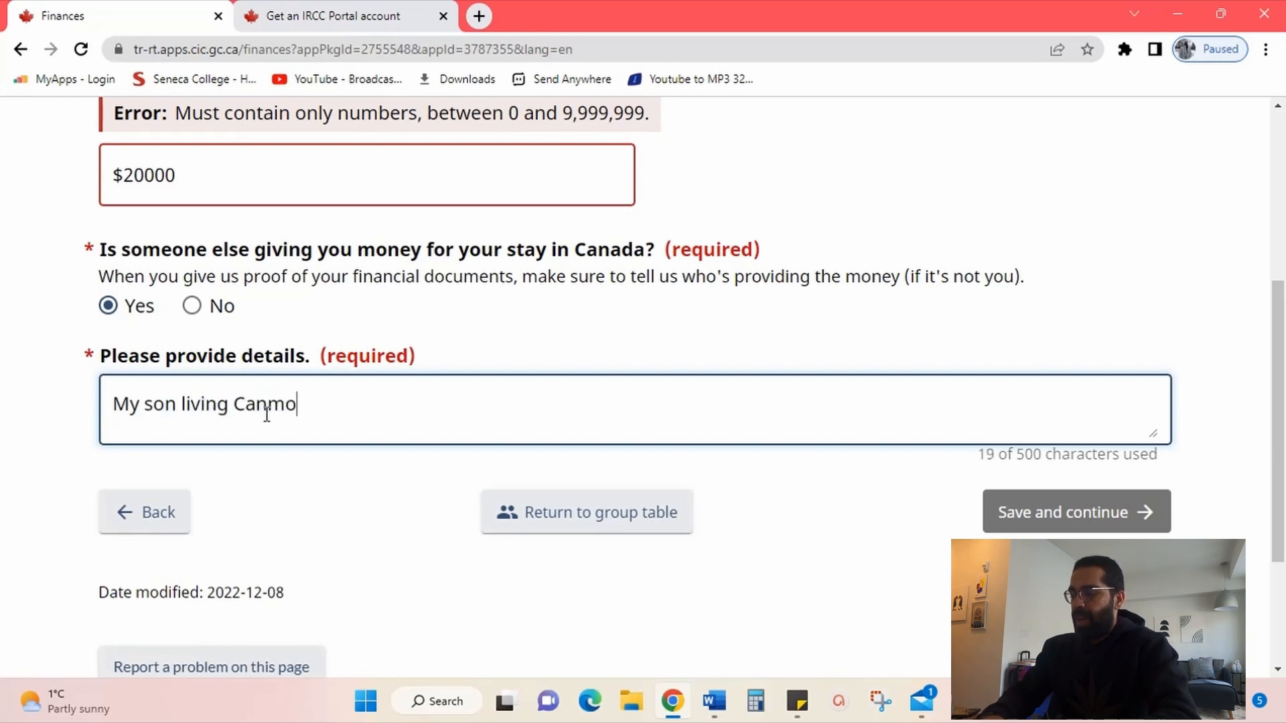
{"action": "type", "text": "re alberta wl"}
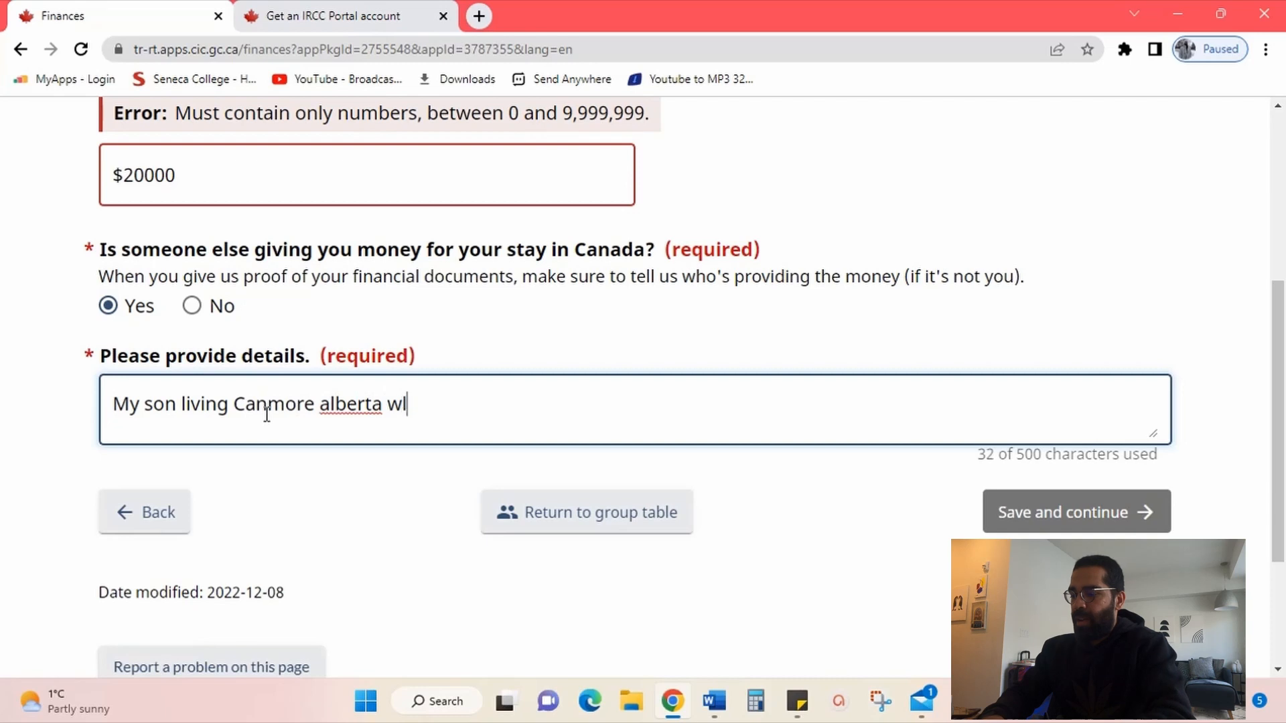
{"action": "type", "text": "udl be pr"}
{"action": "key", "text": "BackSpace"}
{"action": "key", "text": "BackSpace"}
{"action": "key", "text": "BackSpace"}
{"action": "key", "text": "BackSpace"}
{"action": "type", "text": "ld"}
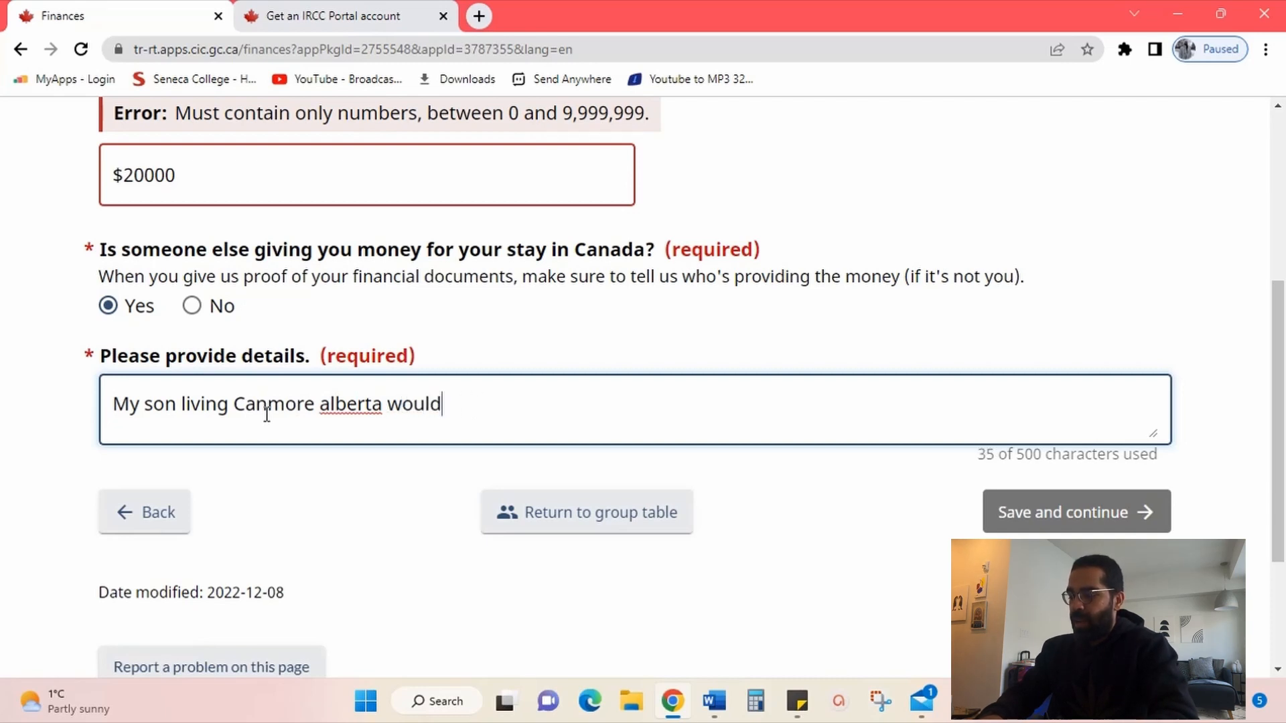
{"action": "type", "text": " be providing "}
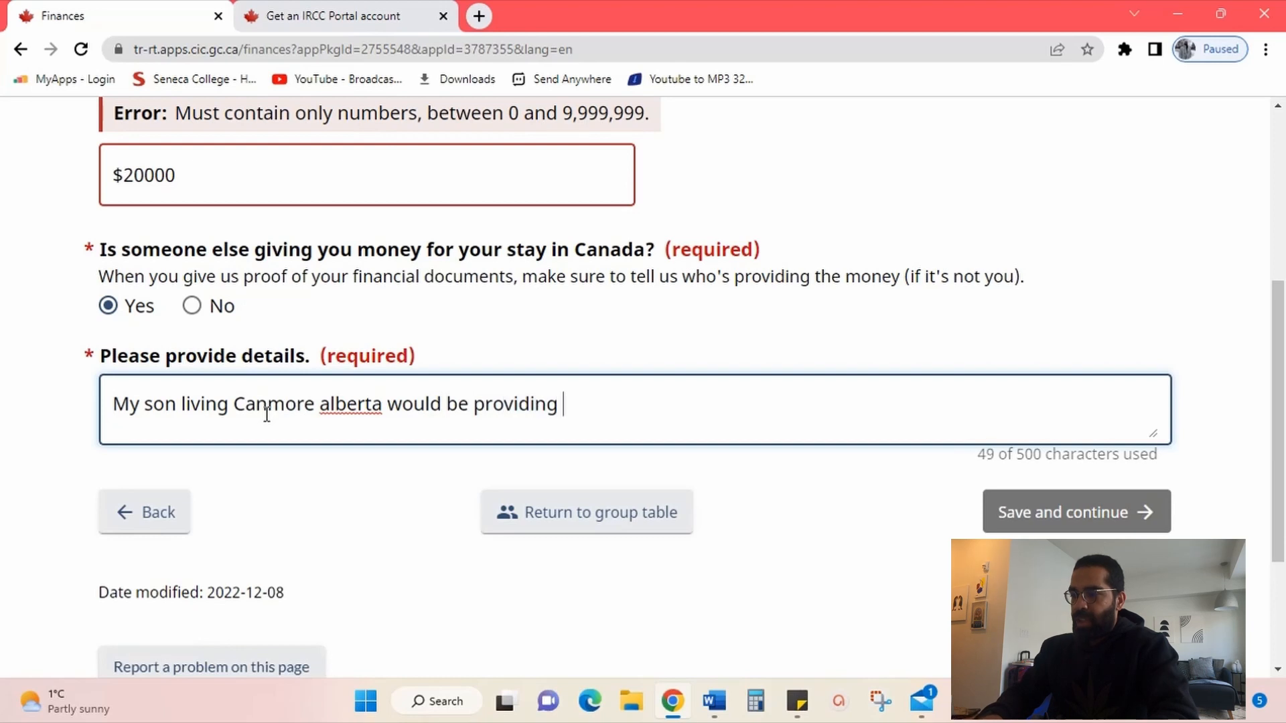
{"action": "type", "text": "financial assi"}
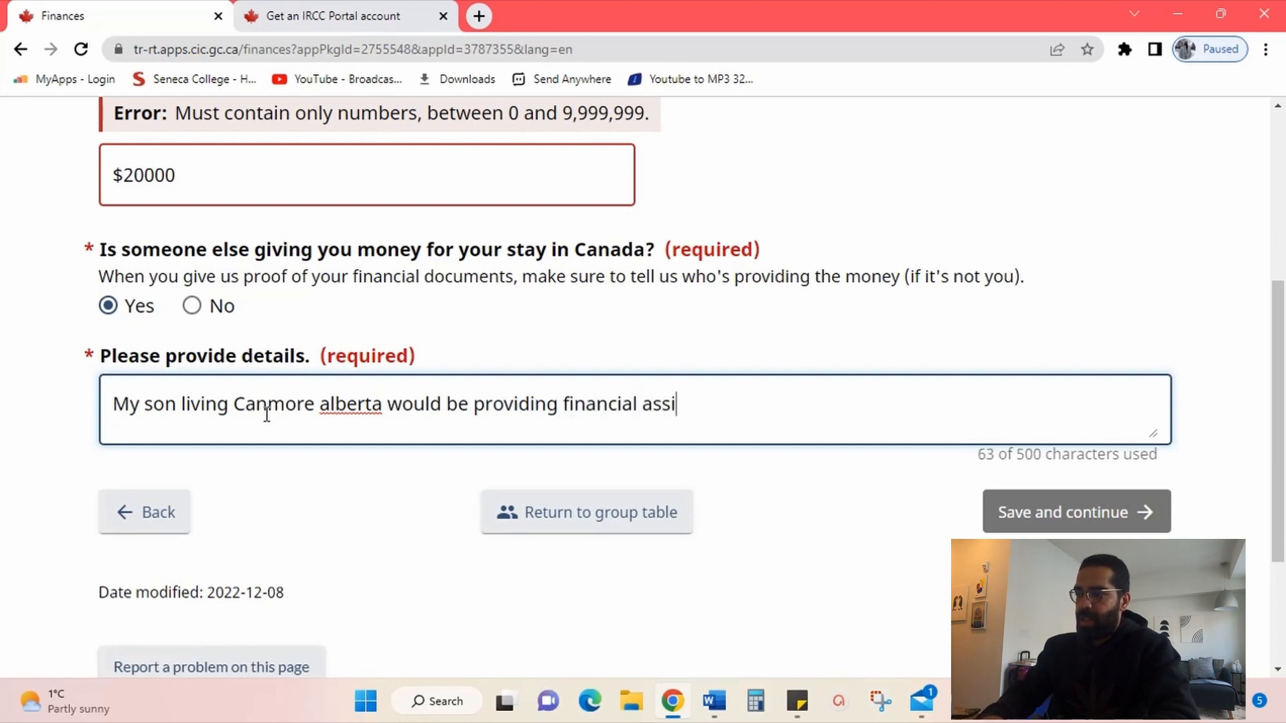
{"action": "type", "text": "stance "}
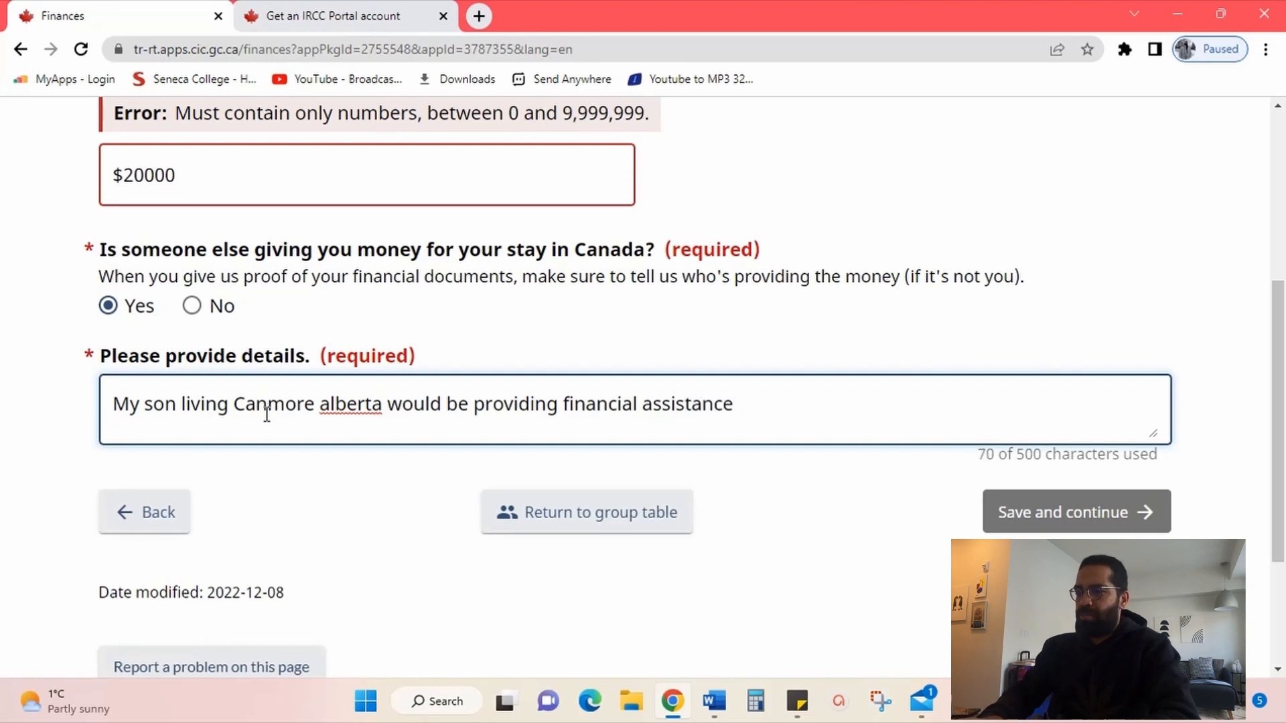
{"action": "type", "text": "for o"}
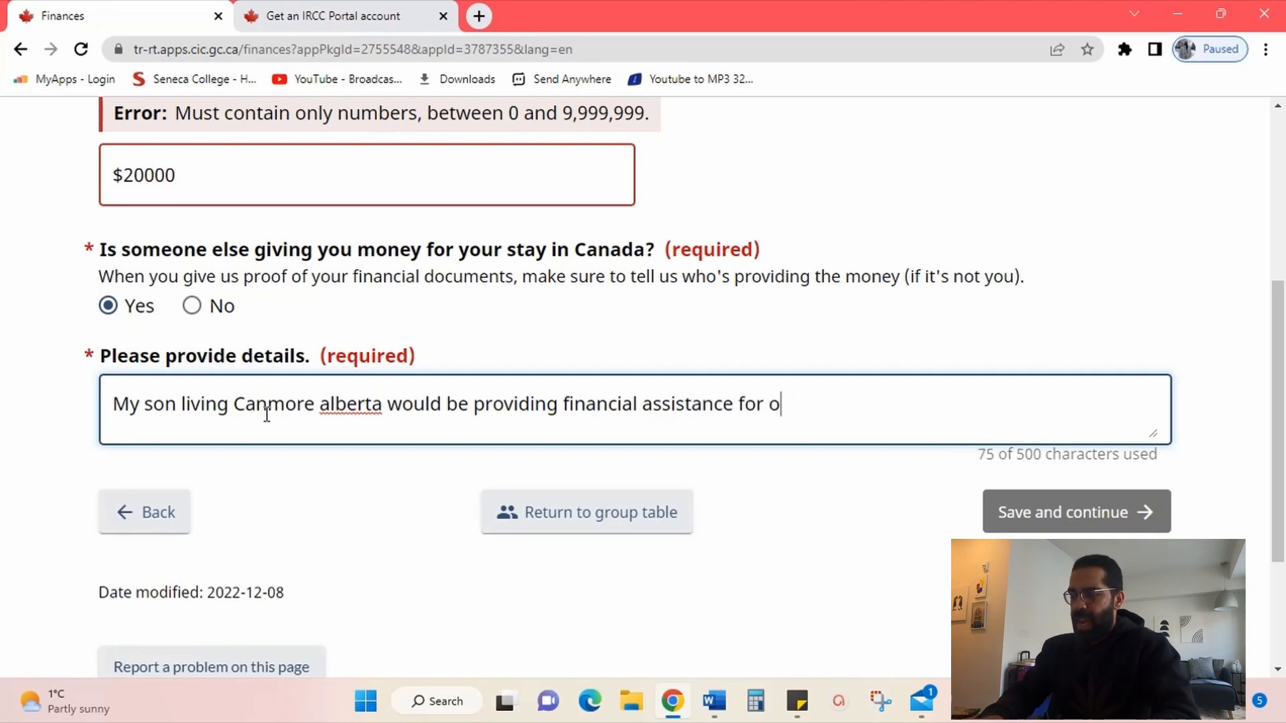
{"action": "type", "text": "ur stay, travel and health e"}
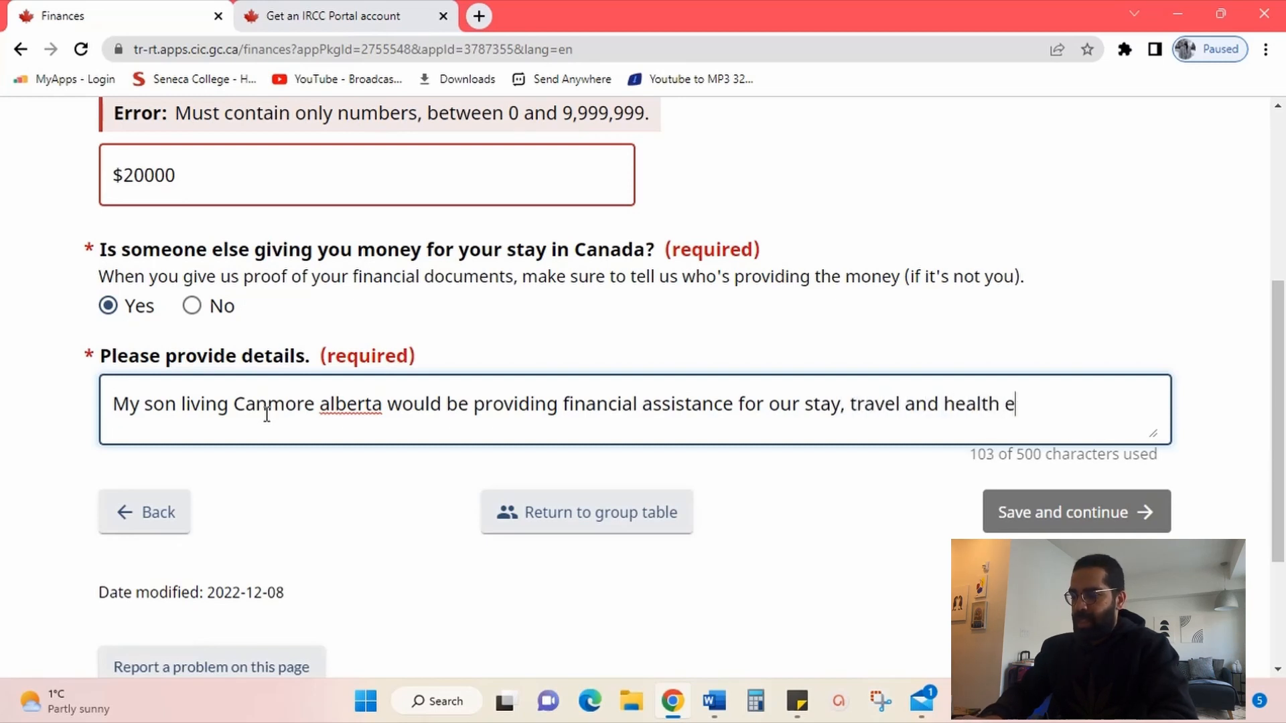
{"action": "type", "text": "xpenses."}
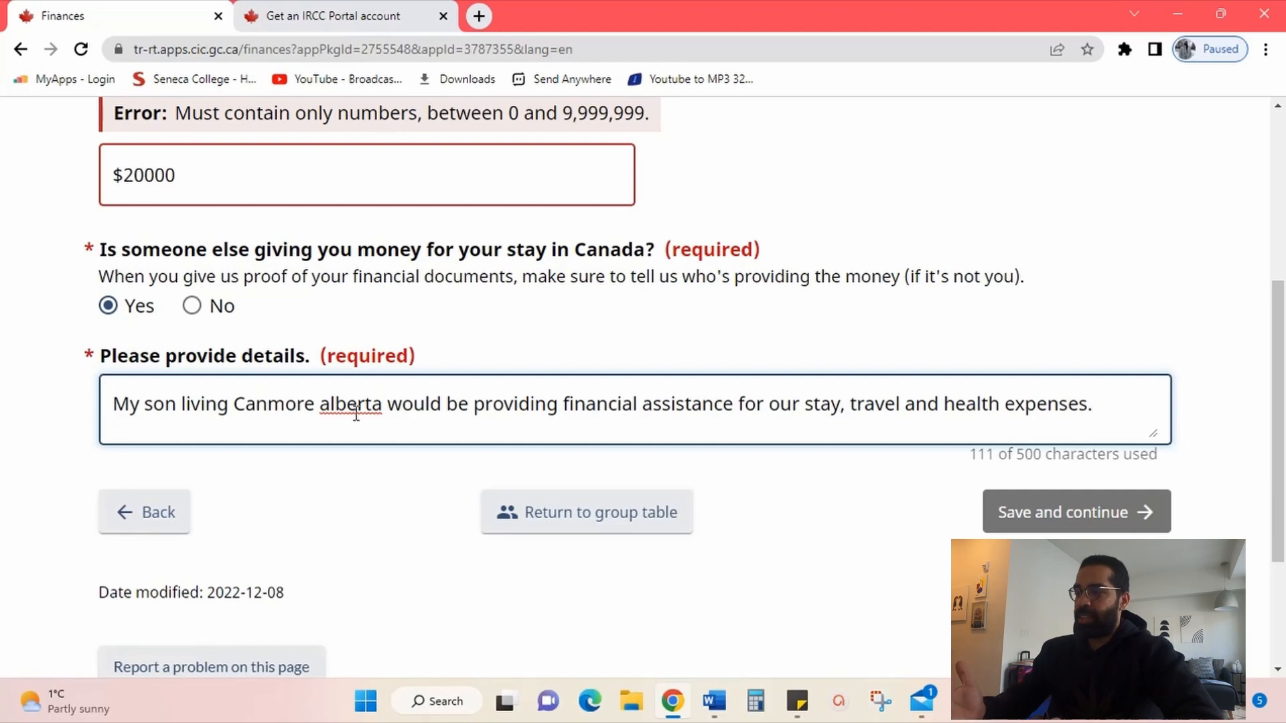
Step: Remove the dollar sign from the amount of money so it reads 20000, and save the Finances page
{"action": "scroll", "coordinate": [568, 359], "scroll_direction": "up", "scroll_amount": 4}
{"action": "scroll", "coordinate": [569, 361], "scroll_direction": "down", "scroll_amount": 2}
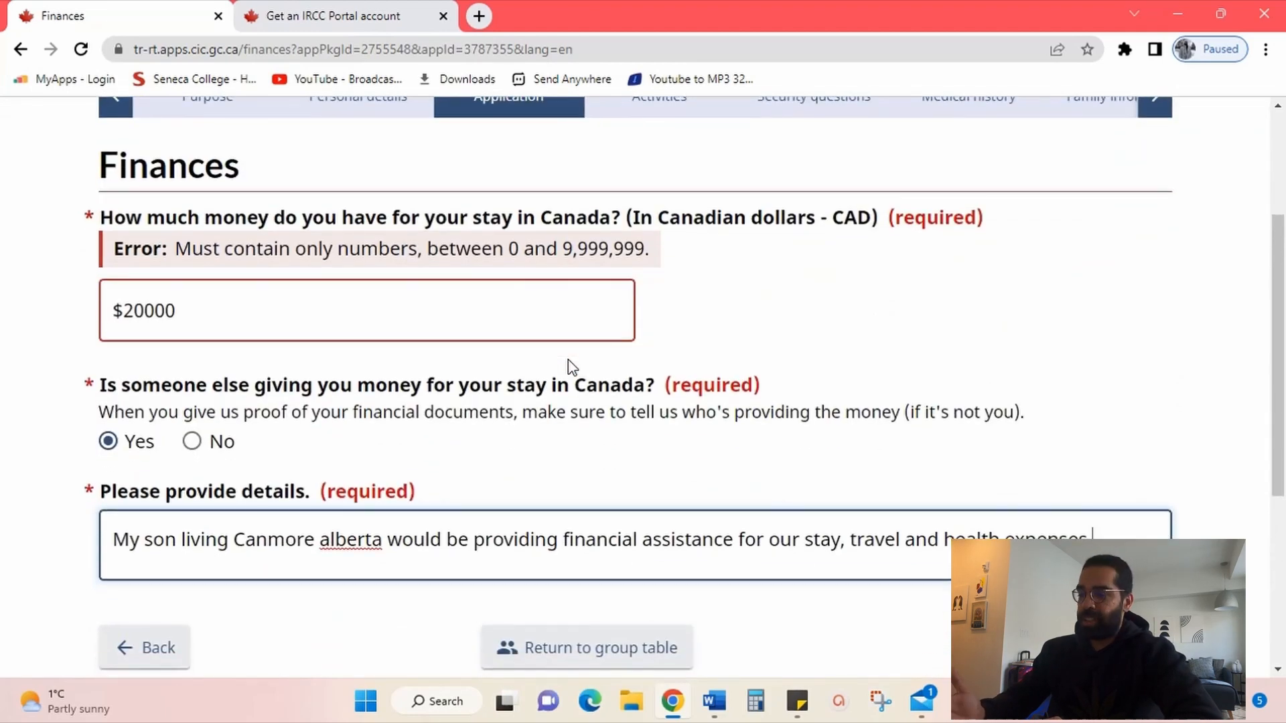
{"action": "scroll", "coordinate": [565, 364], "scroll_direction": "down", "scroll_amount": 1}
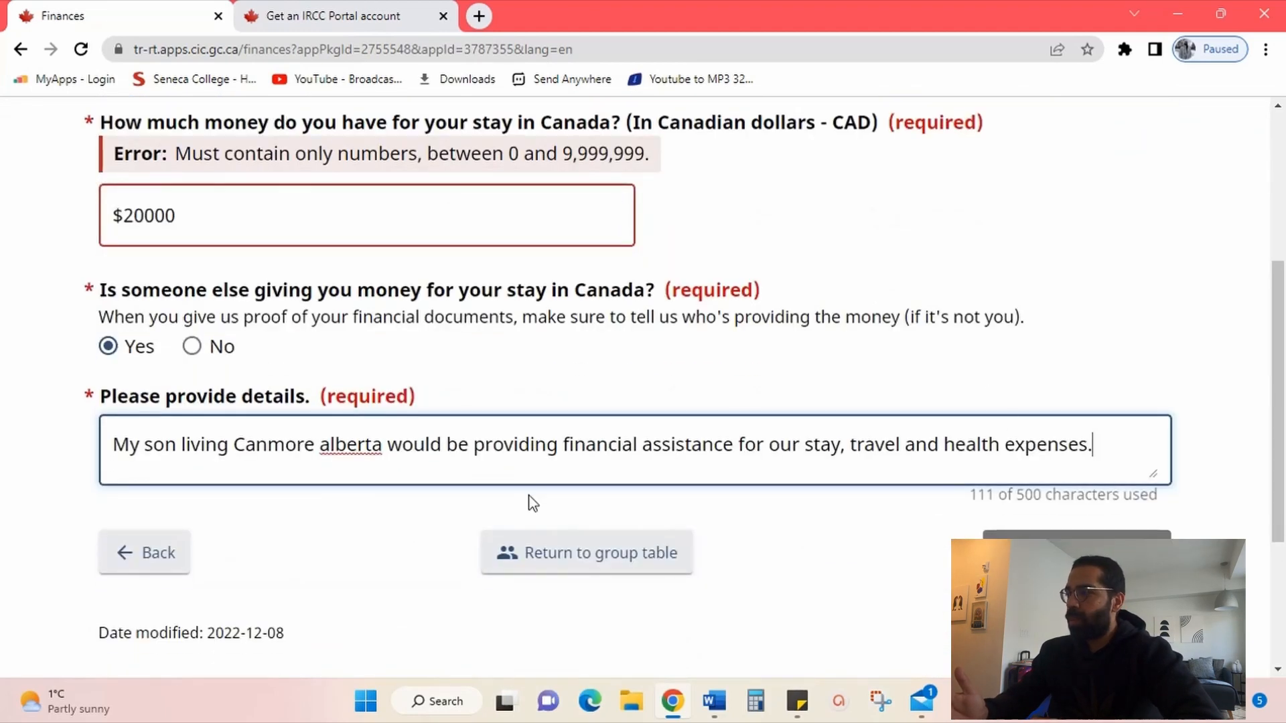
{"action": "left_click", "coordinate": [326, 225]}
{"action": "key", "text": "Left"}
{"action": "key", "text": "Left"}
{"action": "key", "text": "Left"}
{"action": "key", "text": "Left"}
{"action": "key", "text": "Left"}
{"action": "key", "text": "BackSpace"}
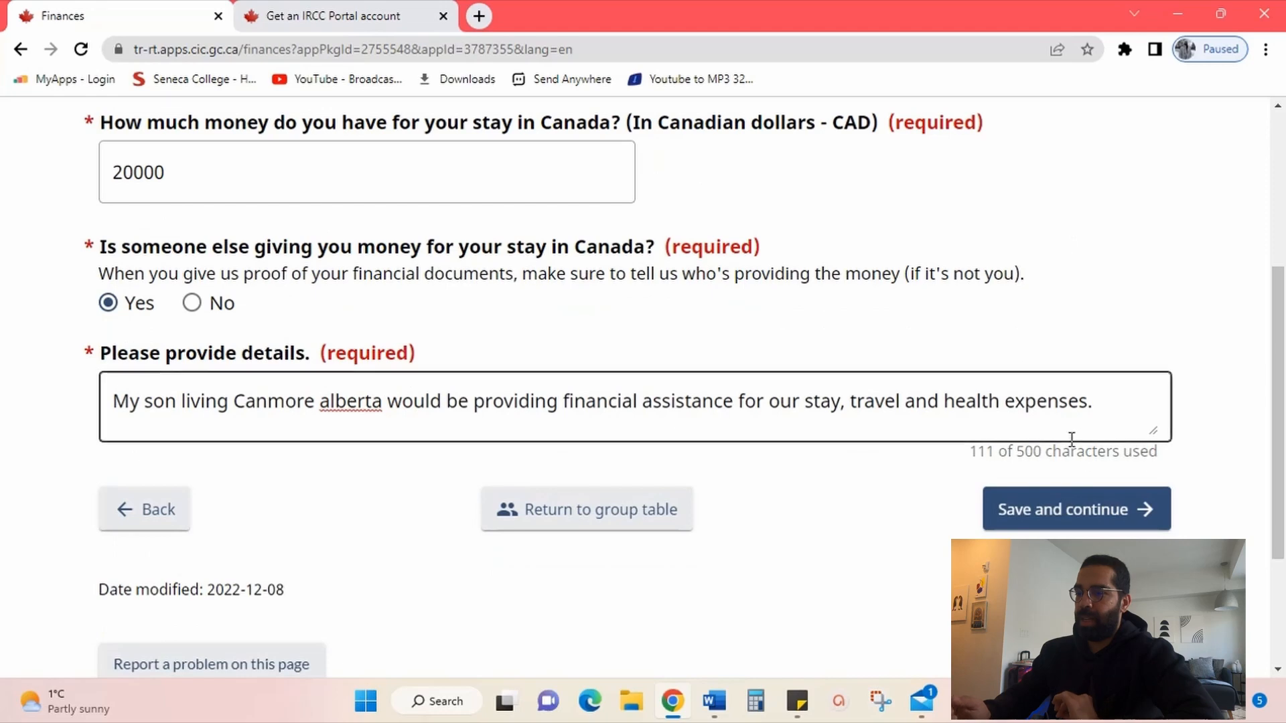
{"action": "left_click", "coordinate": [1096, 520]}
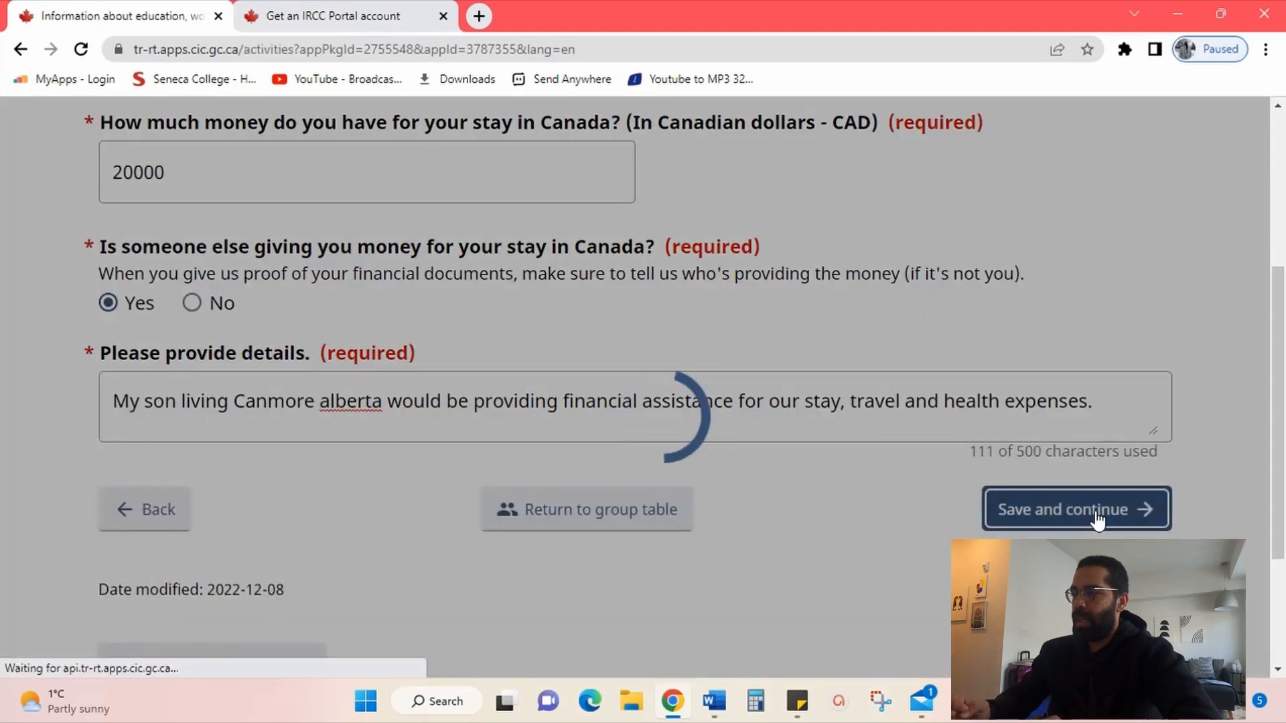
{"action": "scroll", "coordinate": [1097, 521], "scroll_direction": "down", "scroll_amount": 6}
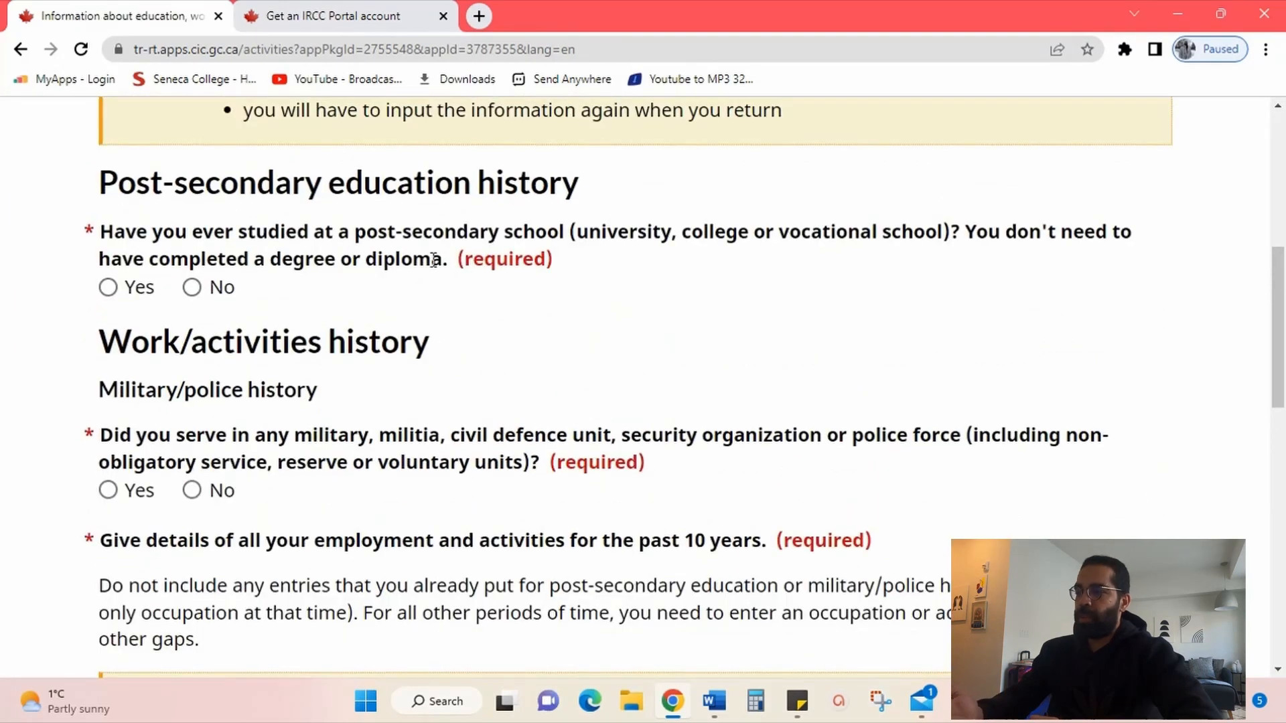
{"action": "left_click", "coordinate": [128, 292]}
{"action": "scroll", "coordinate": [312, 375], "scroll_direction": "down", "scroll_amount": 3}
{"action": "left_click", "coordinate": [163, 228]}
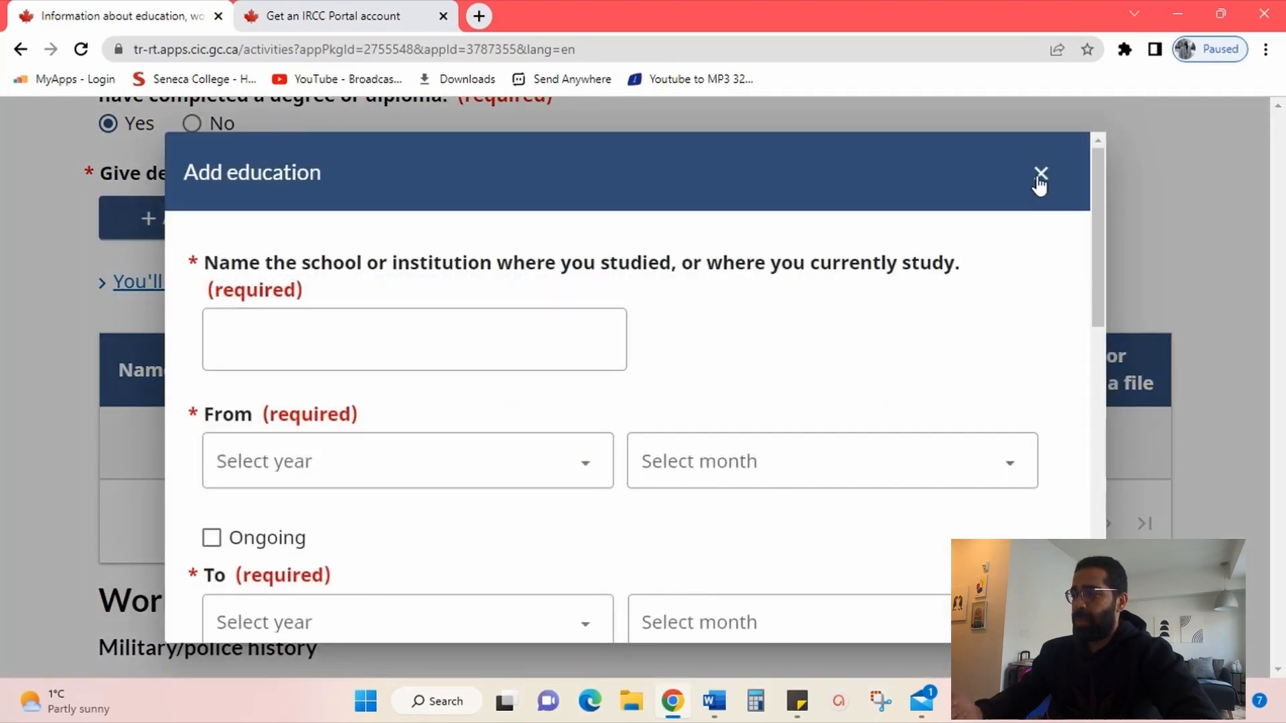
{"action": "scroll", "coordinate": [763, 460], "scroll_direction": "down", "scroll_amount": 5}
{"action": "scroll", "coordinate": [763, 459], "scroll_direction": "up", "scroll_amount": 5}
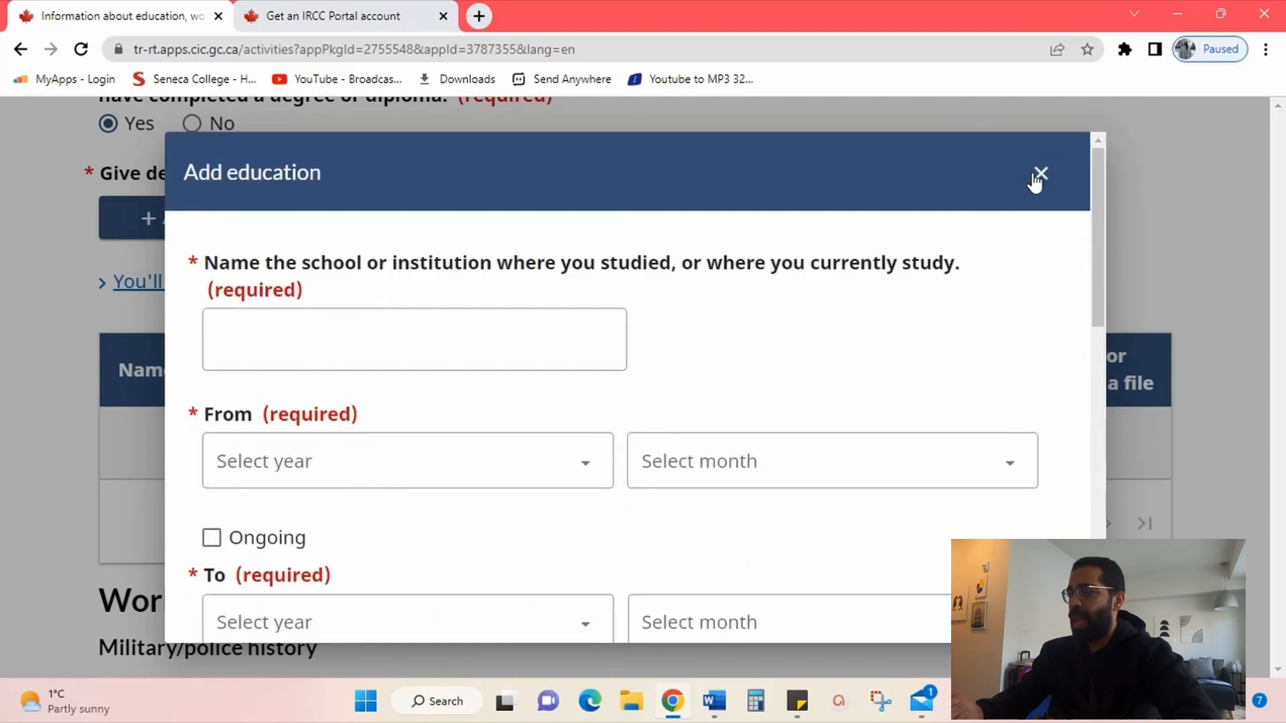
{"action": "left_click", "coordinate": [1036, 175]}
{"action": "scroll", "coordinate": [356, 316], "scroll_direction": "up", "scroll_amount": 3}
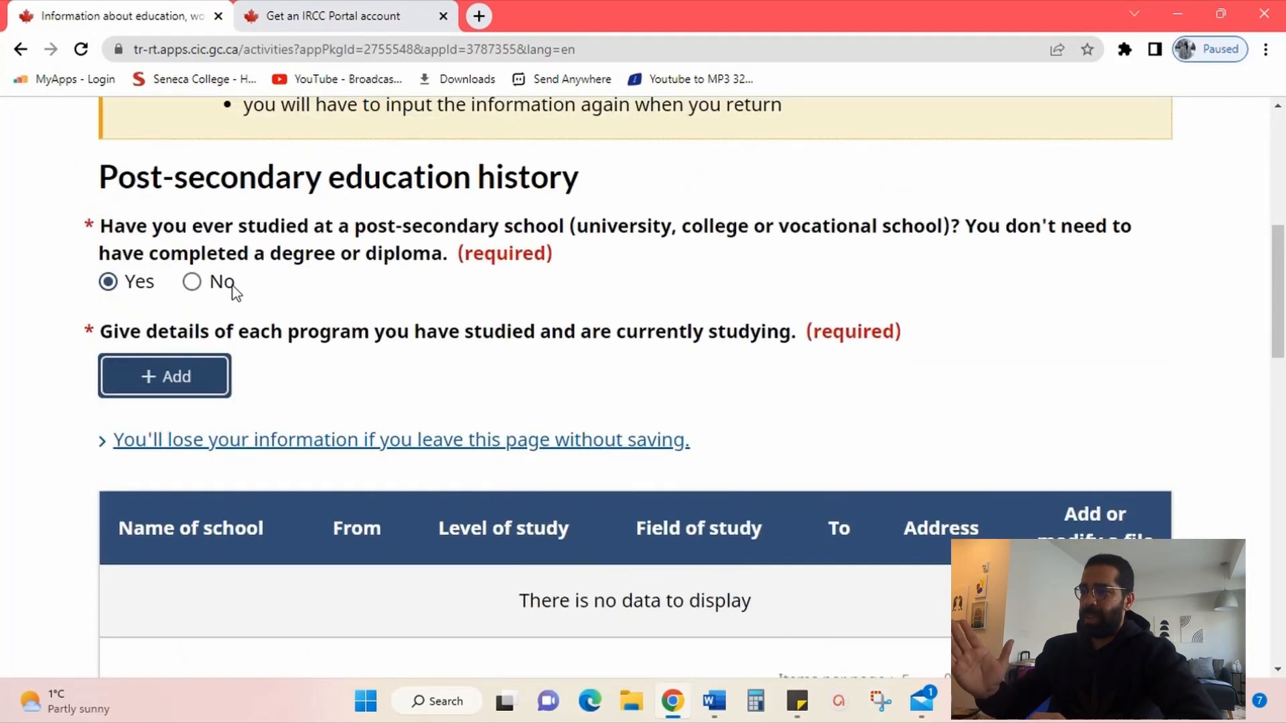
Step: Answer No to having studied at a post-secondary school and No to military, militia, security or police service
{"action": "left_click", "coordinate": [221, 287]}
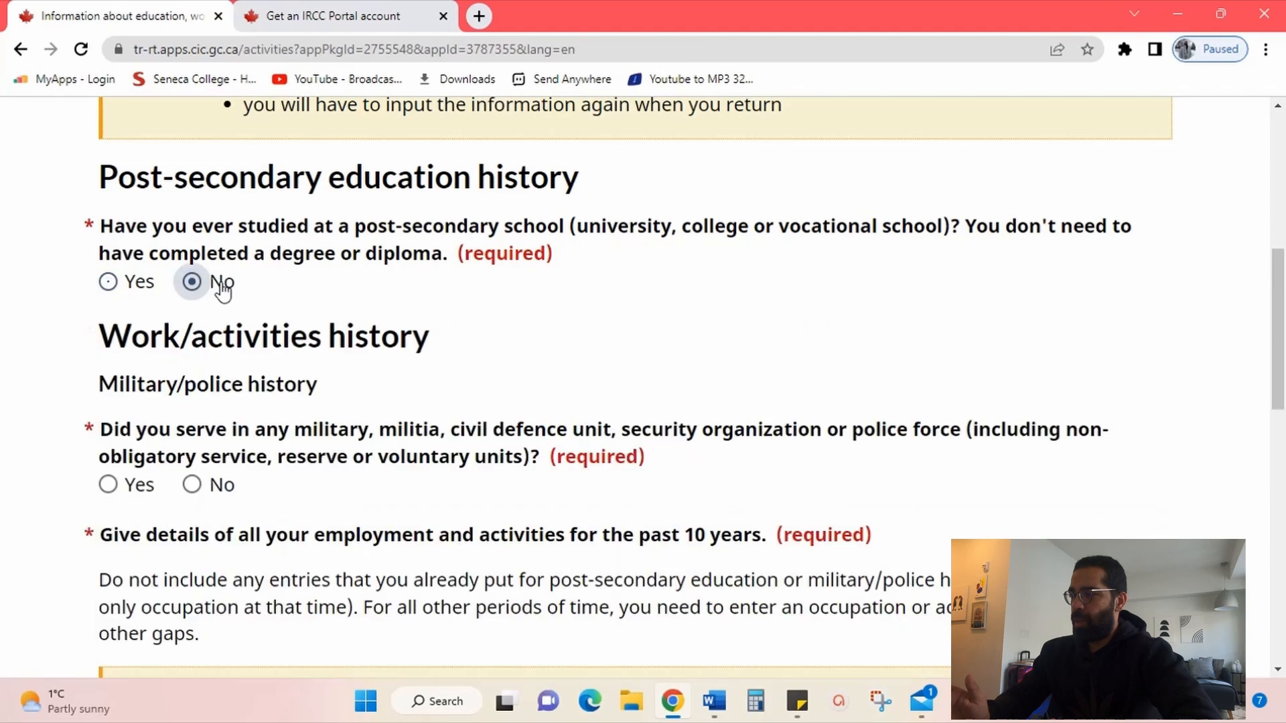
{"action": "scroll", "coordinate": [409, 422], "scroll_direction": "down", "scroll_amount": 2}
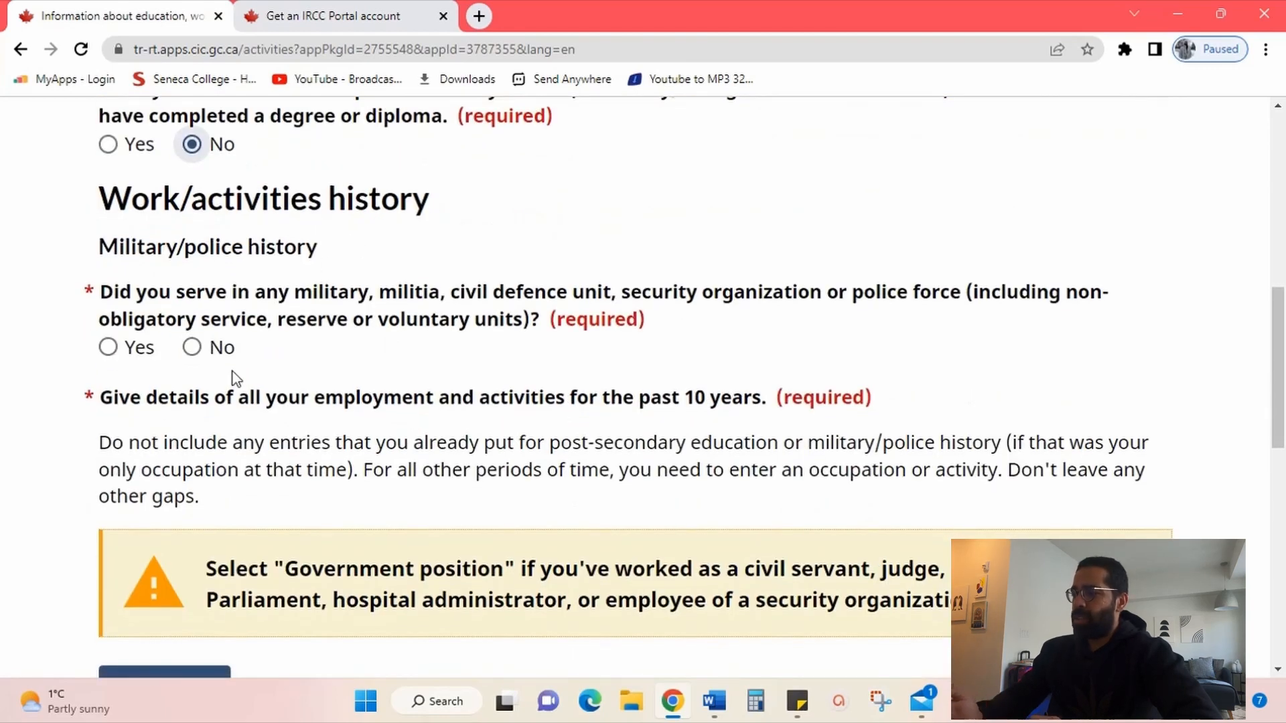
{"action": "left_click", "coordinate": [192, 347]}
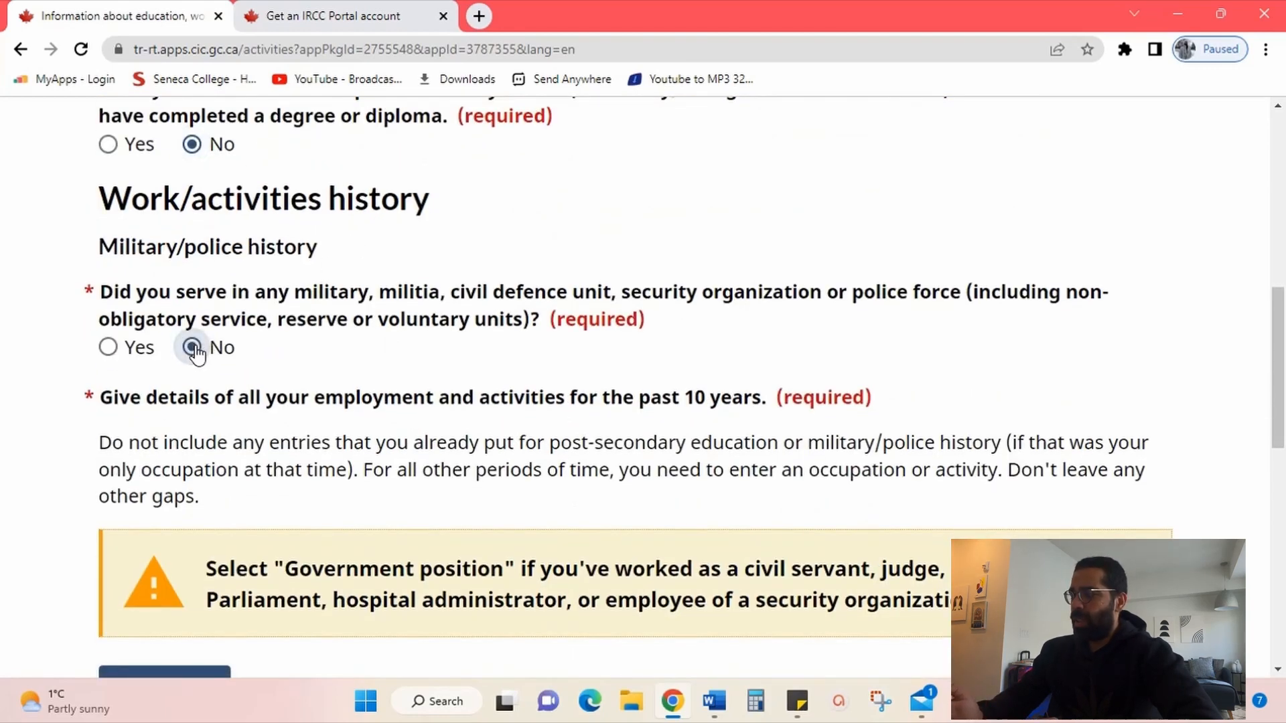
Step: Start a new work entry in the 10-year employment history and set its start date to June 2000
{"action": "scroll", "coordinate": [192, 353], "scroll_direction": "down", "scroll_amount": 5}
{"action": "scroll", "coordinate": [372, 386], "scroll_direction": "up", "scroll_amount": 3}
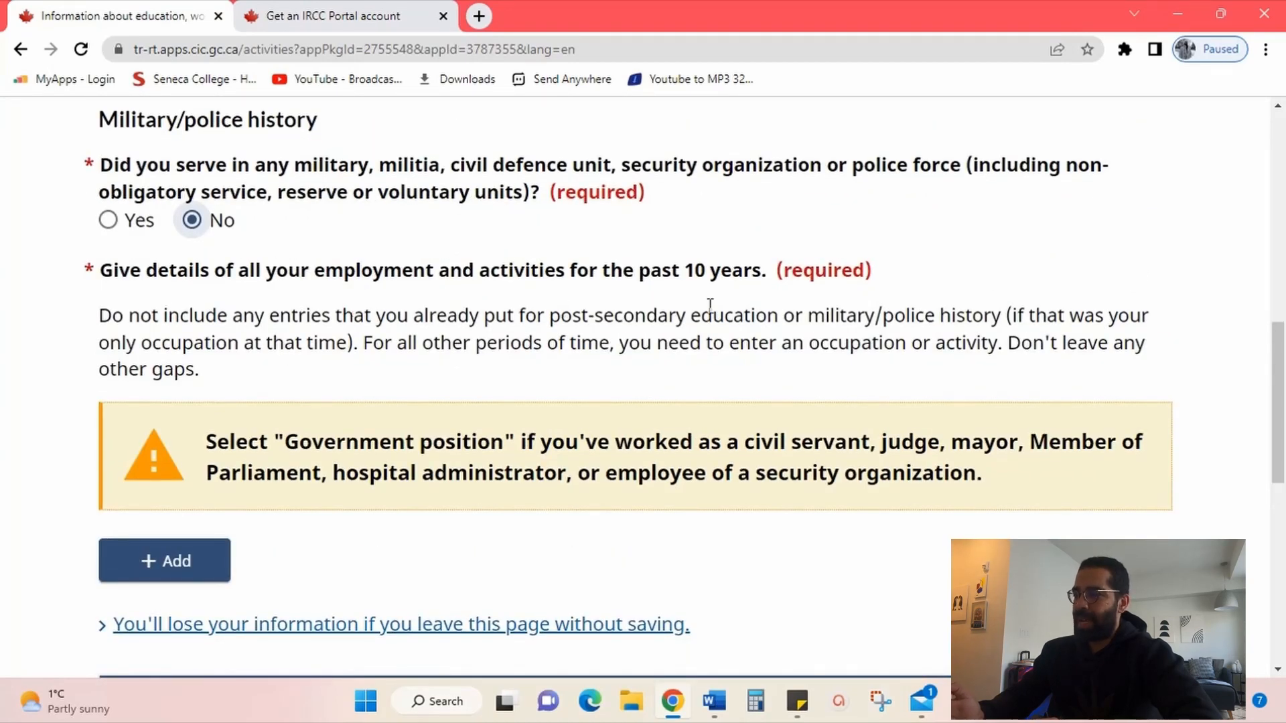
{"action": "scroll", "coordinate": [696, 308], "scroll_direction": "down", "scroll_amount": 4}
{"action": "left_click", "coordinate": [138, 318]}
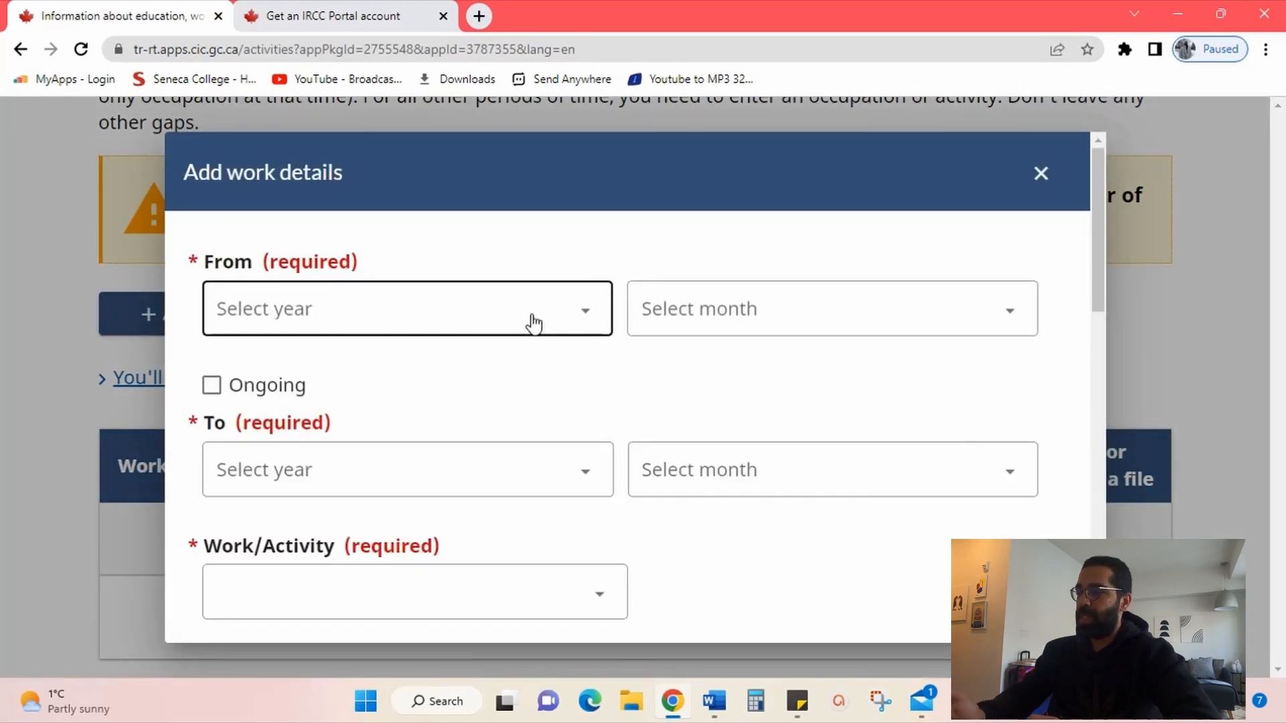
{"action": "left_click", "coordinate": [533, 323]}
{"action": "key", "text": "Down"}
{"action": "key", "text": "Down"}
{"action": "key", "text": "Down"}
{"action": "key", "text": "Down"}
{"action": "key", "text": "Down"}
{"action": "key", "text": "Down"}
{"action": "key", "text": "Down"}
{"action": "key", "text": "Down"}
{"action": "key", "text": "Down"}
{"action": "key", "text": "Down"}
{"action": "key", "text": "Down"}
{"action": "key", "text": "Down"}
{"action": "key", "text": "Down"}
{"action": "key", "text": "Down"}
{"action": "key", "text": "Down"}
{"action": "key", "text": "Down"}
{"action": "key", "text": "Down"}
{"action": "key", "text": "Down"}
{"action": "key", "text": "Down"}
{"action": "key", "text": "Down"}
{"action": "key", "text": "Down"}
{"action": "key", "text": "Down"}
{"action": "key", "text": "Down"}
{"action": "key", "text": "Down"}
{"action": "key", "text": "Down"}
{"action": "key", "text": "Down"}
{"action": "key", "text": "Down"}
{"action": "key", "text": "Down"}
{"action": "key", "text": "Down"}
{"action": "key", "text": "Down"}
{"action": "key", "text": "Down"}
{"action": "key", "text": "Down"}
{"action": "key", "text": "Down"}
{"action": "key", "text": "Down"}
{"action": "key", "text": "Down"}
{"action": "key", "text": "Up"}
{"action": "key", "text": "Up"}
{"action": "key", "text": "Up"}
{"action": "key", "text": "Up"}
{"action": "key", "text": "Up"}
{"action": "key", "text": "Up"}
{"action": "key", "text": "Up"}
{"action": "key", "text": "Up"}
{"action": "key", "text": "Up"}
{"action": "key", "text": "Up"}
{"action": "key", "text": "Up"}
{"action": "key", "text": "Return"}
{"action": "key", "text": "Tab"}
{"action": "left_click", "coordinate": [882, 337]}
{"action": "key", "text": "Down"}
{"action": "key", "text": "Down"}
{"action": "key", "text": "Down"}
{"action": "key", "text": "Down"}
{"action": "key", "text": "Down"}
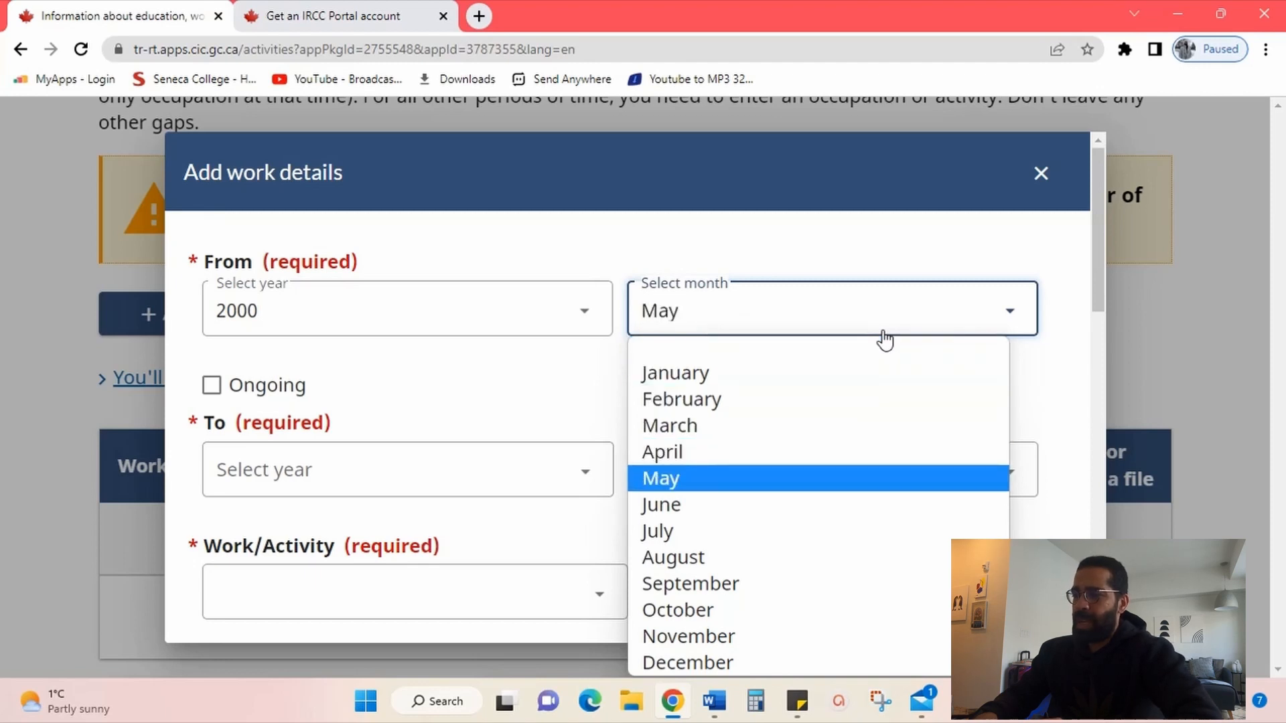
{"action": "key", "text": "Down"}
{"action": "key", "text": "Return"}
Step: Mark the job as ongoing and set its work/activity to Business, finance and administration occupations
{"action": "scroll", "coordinate": [590, 405], "scroll_direction": "down", "scroll_amount": 1}
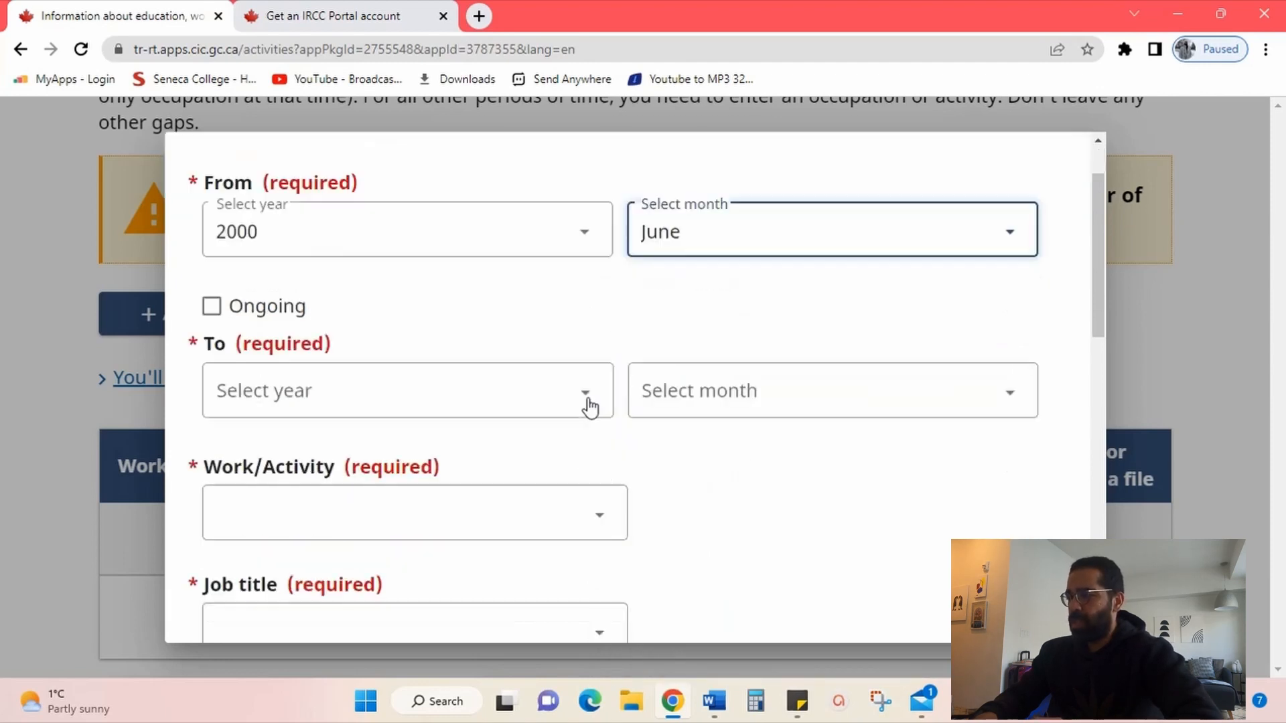
{"action": "left_click", "coordinate": [255, 314]}
{"action": "left_click", "coordinate": [375, 388]}
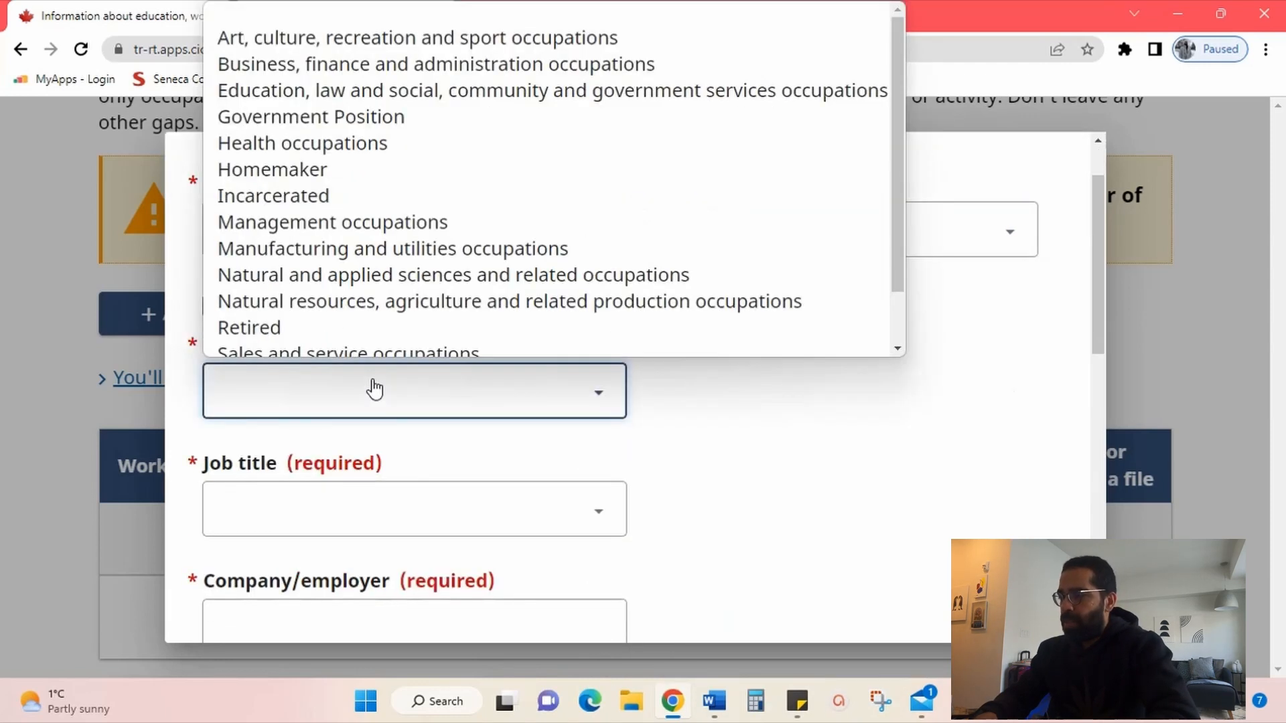
{"action": "key", "text": "b"}
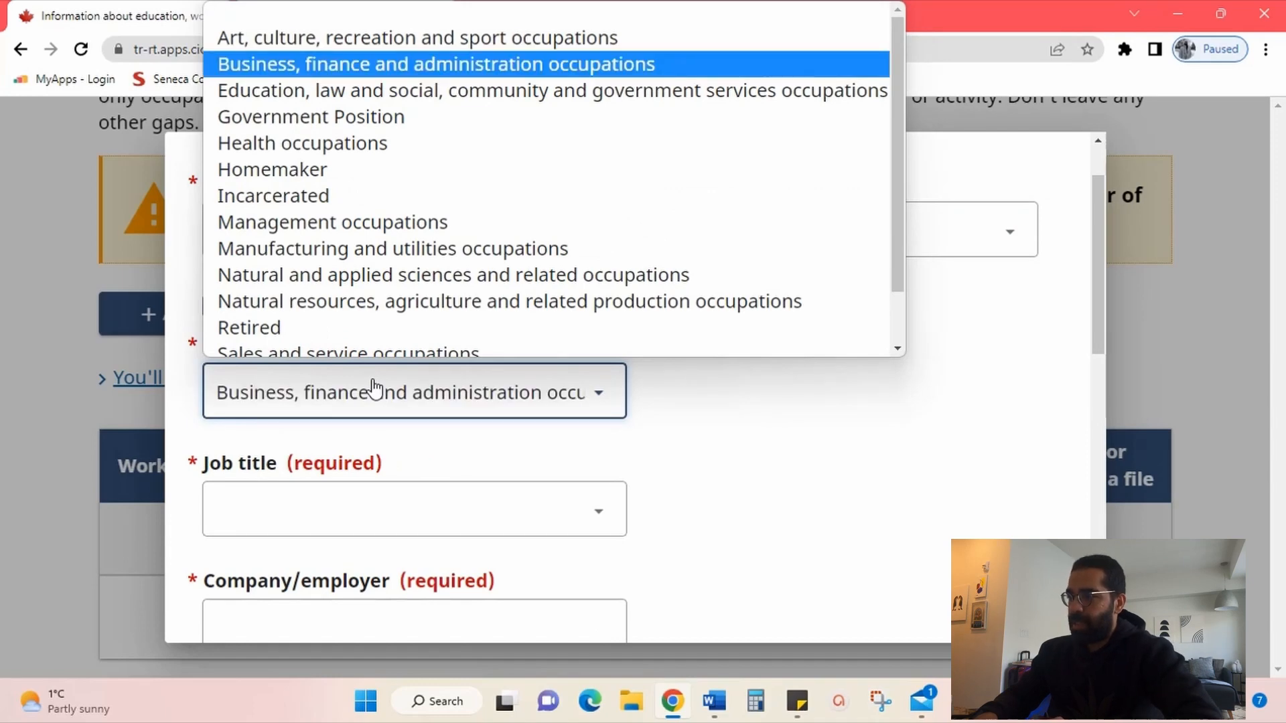
{"action": "key", "text": "Return"}
Step: Set the job title to Pharmacy Officer
{"action": "scroll", "coordinate": [881, 485], "scroll_direction": "down", "scroll_amount": 1}
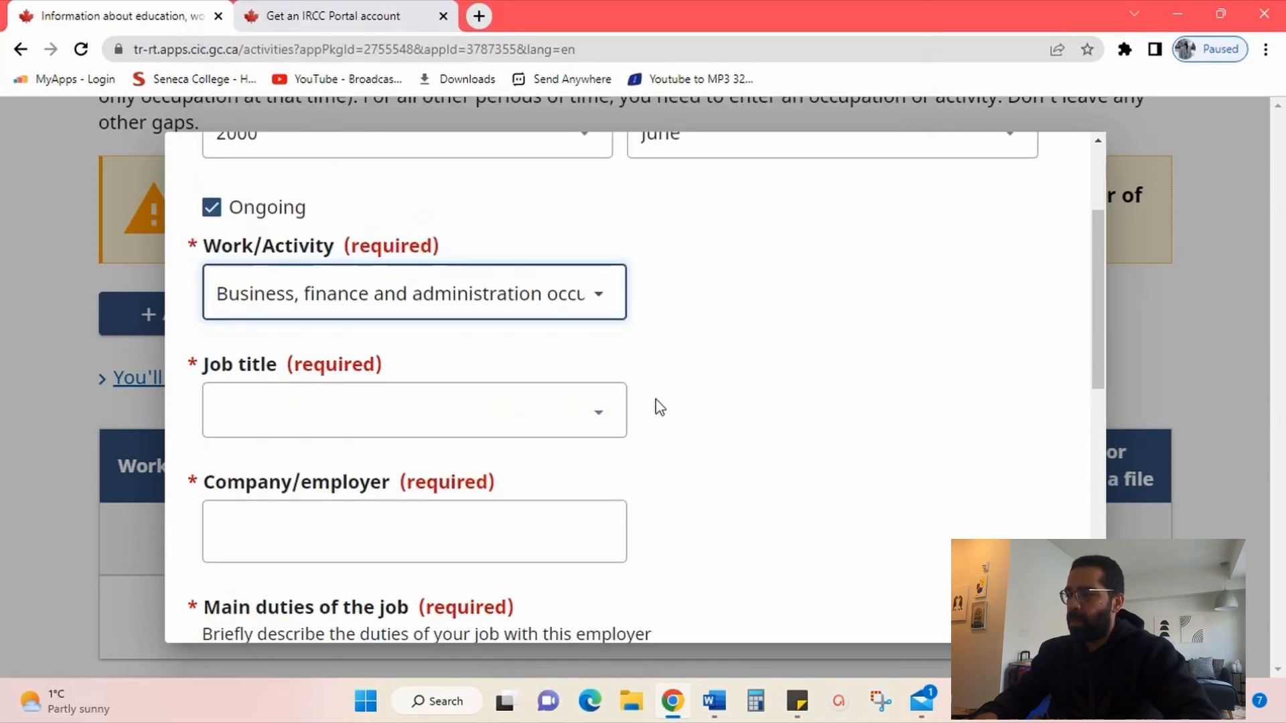
{"action": "left_click", "coordinate": [431, 430]}
{"action": "key", "text": "m"}
{"action": "key", "text": "m"}
{"action": "key", "text": "m"}
{"action": "key", "text": "m"}
{"action": "key", "text": "m"}
{"action": "key", "text": "m"}
{"action": "key", "text": "m"}
{"action": "key", "text": "m"}
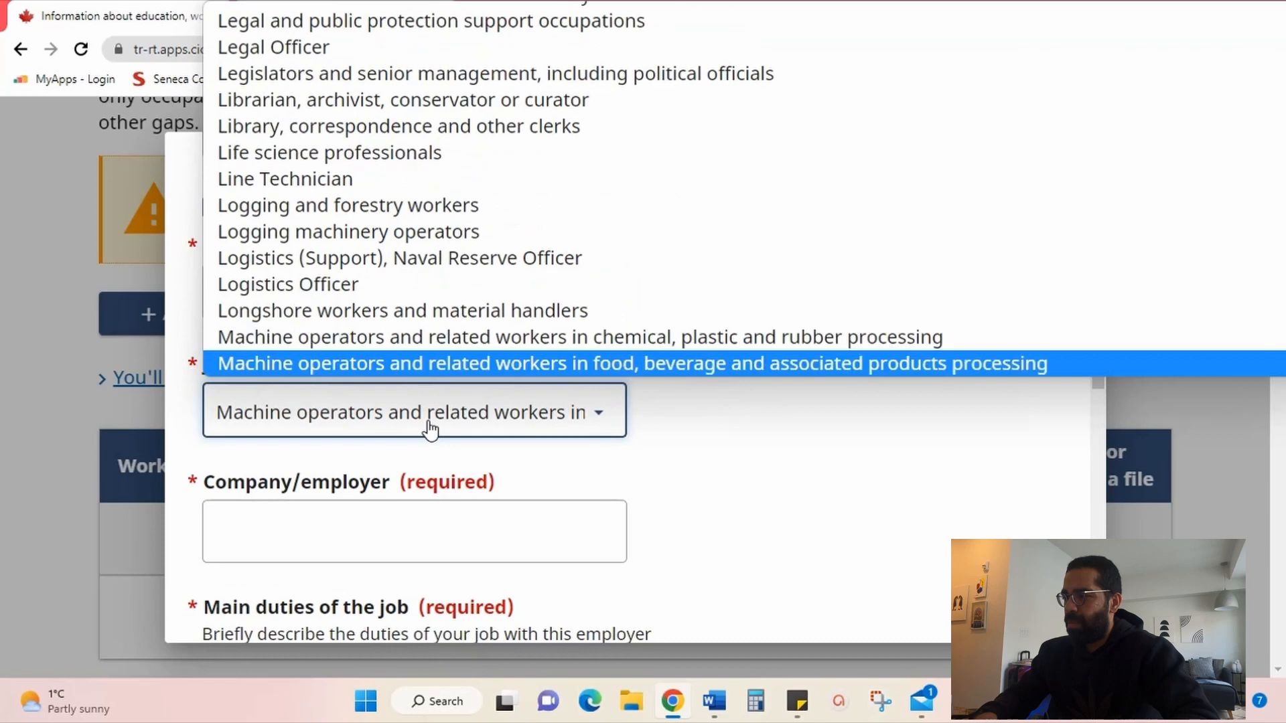
{"action": "key", "text": "m"}
{"action": "key", "text": "m"}
{"action": "key", "text": "m"}
{"action": "key", "text": "m"}
{"action": "key", "text": "m"}
{"action": "key", "text": "m"}
{"action": "key", "text": "m"}
{"action": "key", "text": "m"}
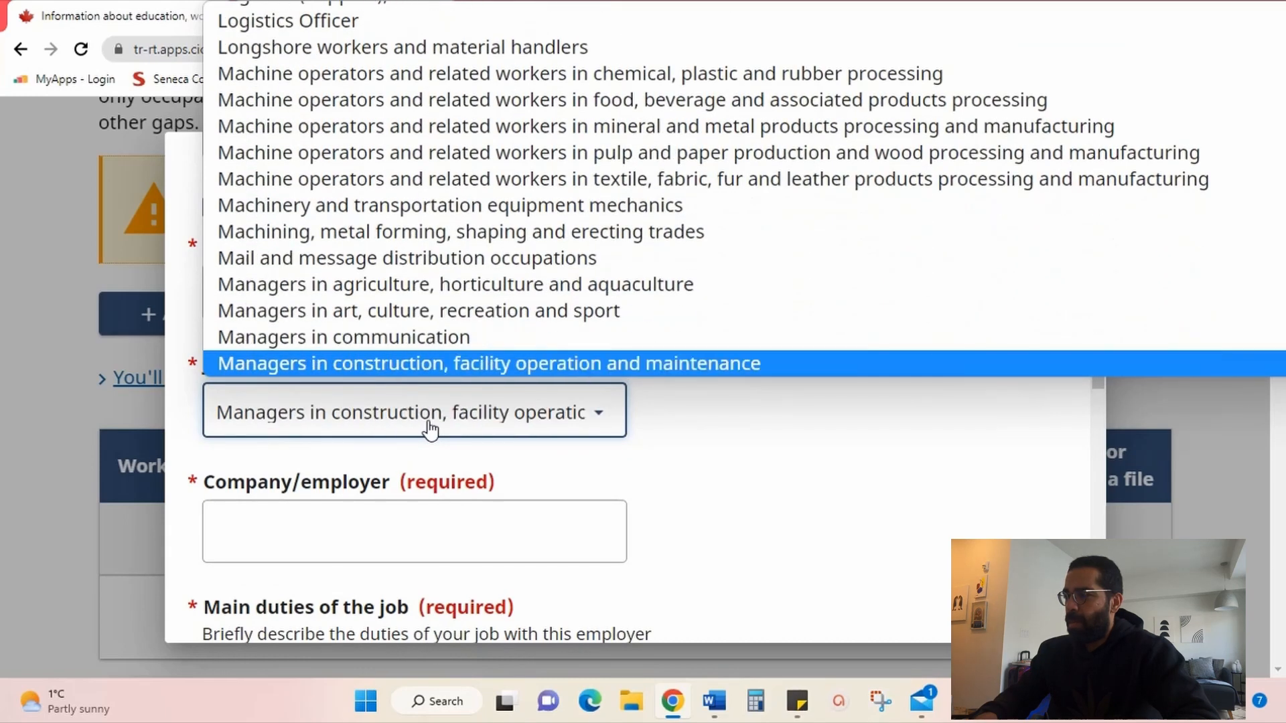
{"action": "key", "text": "m"}
{"action": "key", "text": "m"}
{"action": "key", "text": "m"}
{"action": "key", "text": "m"}
{"action": "key", "text": "m"}
{"action": "key", "text": "m"}
{"action": "key", "text": "m"}
{"action": "key", "text": "m"}
{"action": "key", "text": "m"}
{"action": "key", "text": "m"}
{"action": "key", "text": "m"}
{"action": "key", "text": "m"}
{"action": "key", "text": "m"}
{"action": "key", "text": "m"}
{"action": "key", "text": "m"}
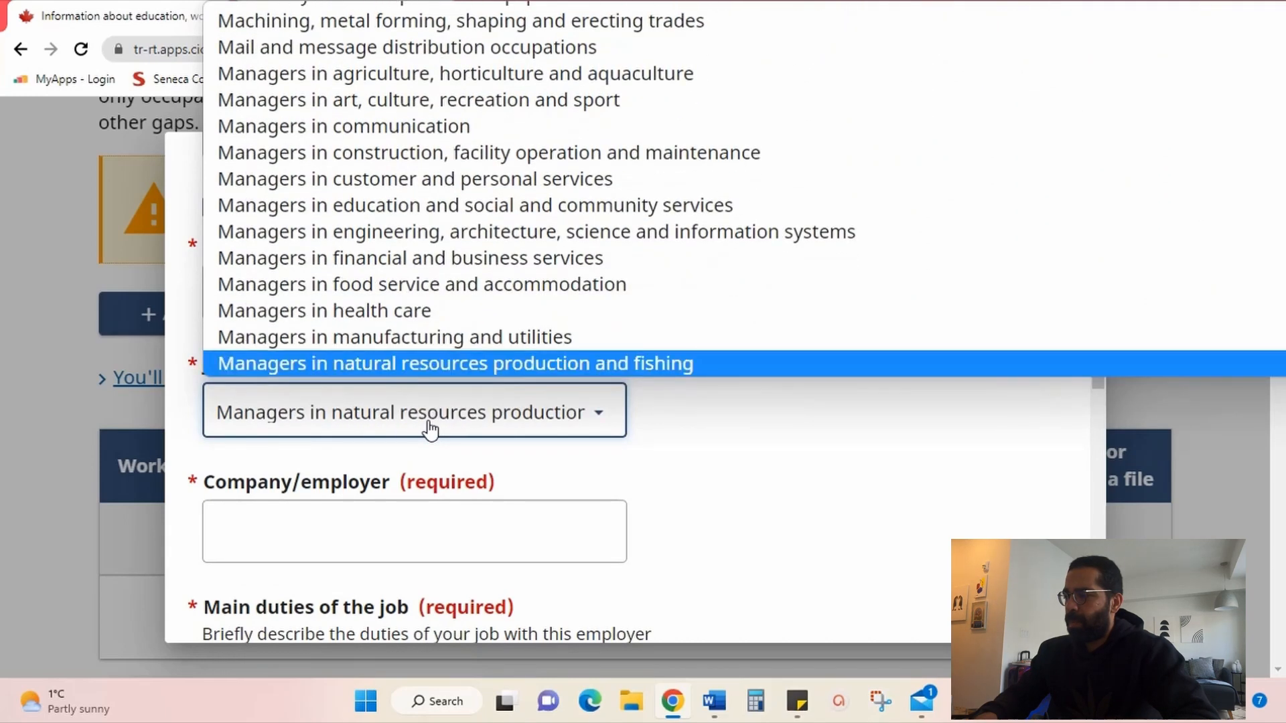
{"action": "key", "text": "Down"}
{"action": "key", "text": "Down"}
{"action": "key", "text": "Down"}
{"action": "key", "text": "Down"}
{"action": "key", "text": "Down"}
{"action": "key", "text": "Down"}
{"action": "key", "text": "Down"}
{"action": "key", "text": "Down"}
{"action": "key", "text": "Down"}
{"action": "key", "text": "Down"}
{"action": "key", "text": "Down"}
{"action": "key", "text": "Down"}
{"action": "key", "text": "Down"}
{"action": "key", "text": "Down"}
{"action": "key", "text": "Down"}
{"action": "key", "text": "Down"}
{"action": "key", "text": "Down"}
{"action": "key", "text": "Down"}
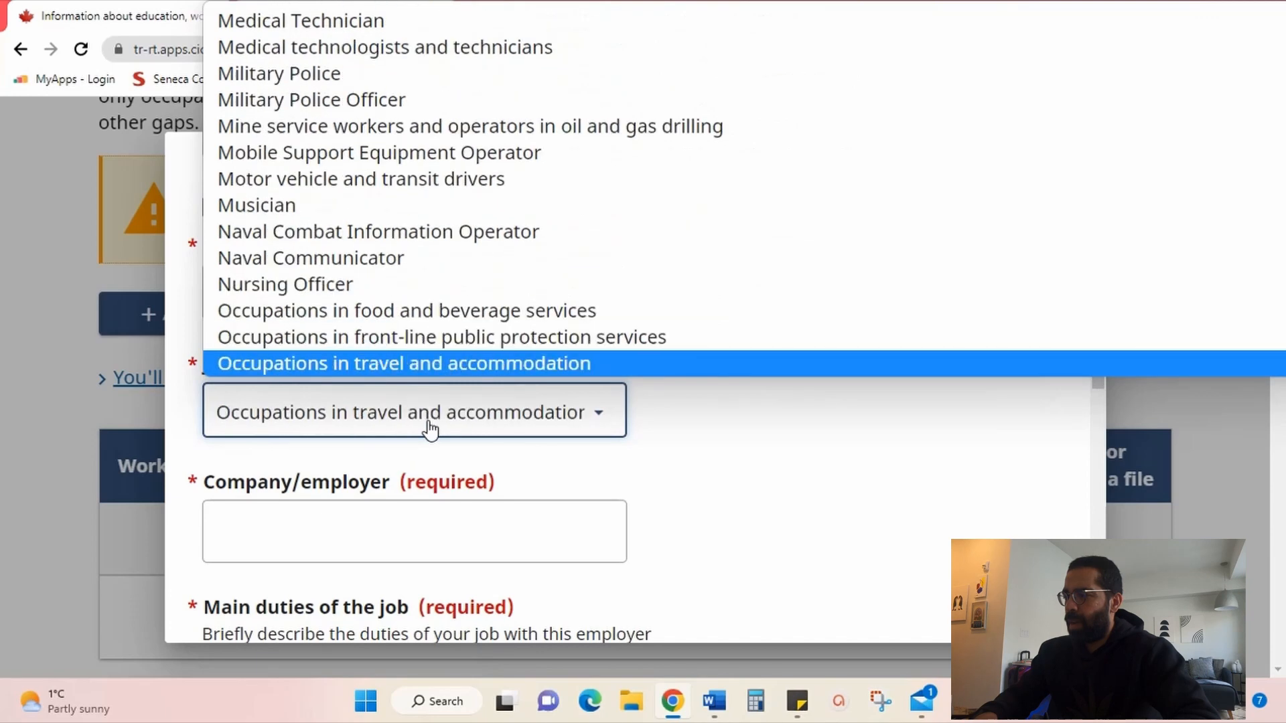
{"action": "key", "text": "Down"}
{"action": "key", "text": "Down"}
{"action": "key", "text": "Up"}
{"action": "key", "text": "Up"}
{"action": "key", "text": "Up"}
{"action": "key", "text": "Up"}
{"action": "key", "text": "Up"}
{"action": "key", "text": "Up"}
{"action": "key", "text": "Up"}
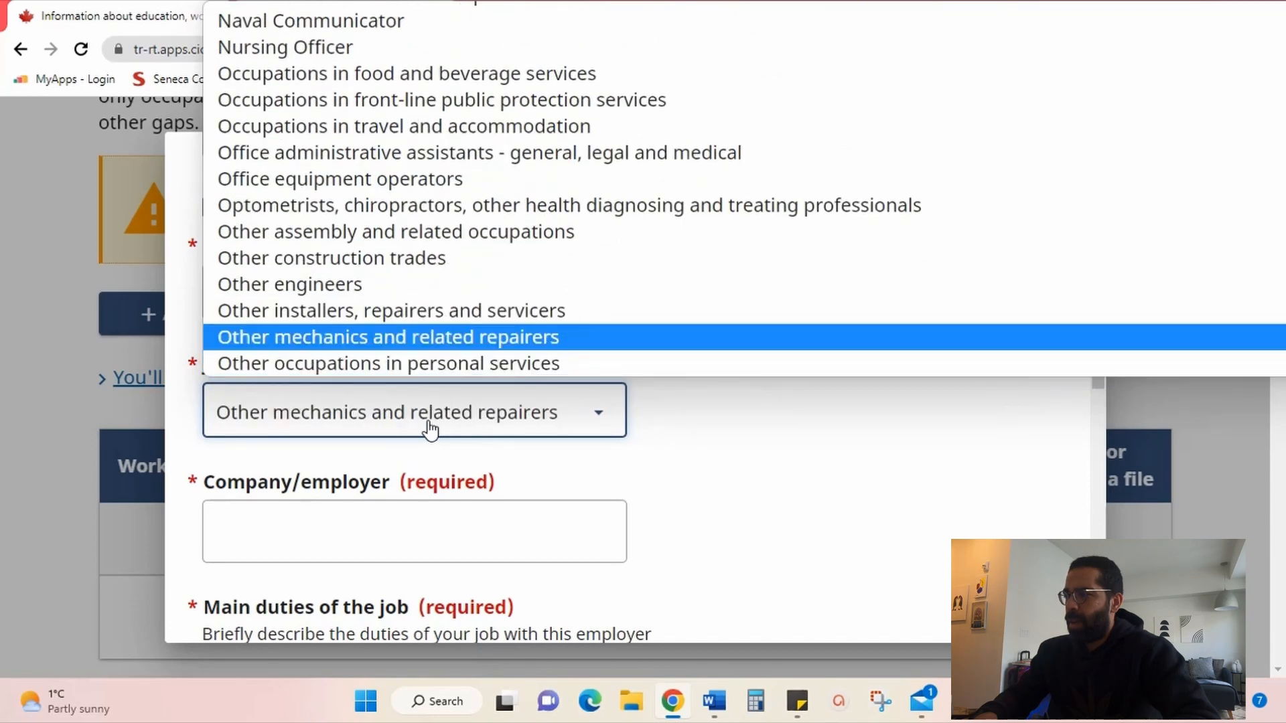
{"action": "key", "text": "Up"}
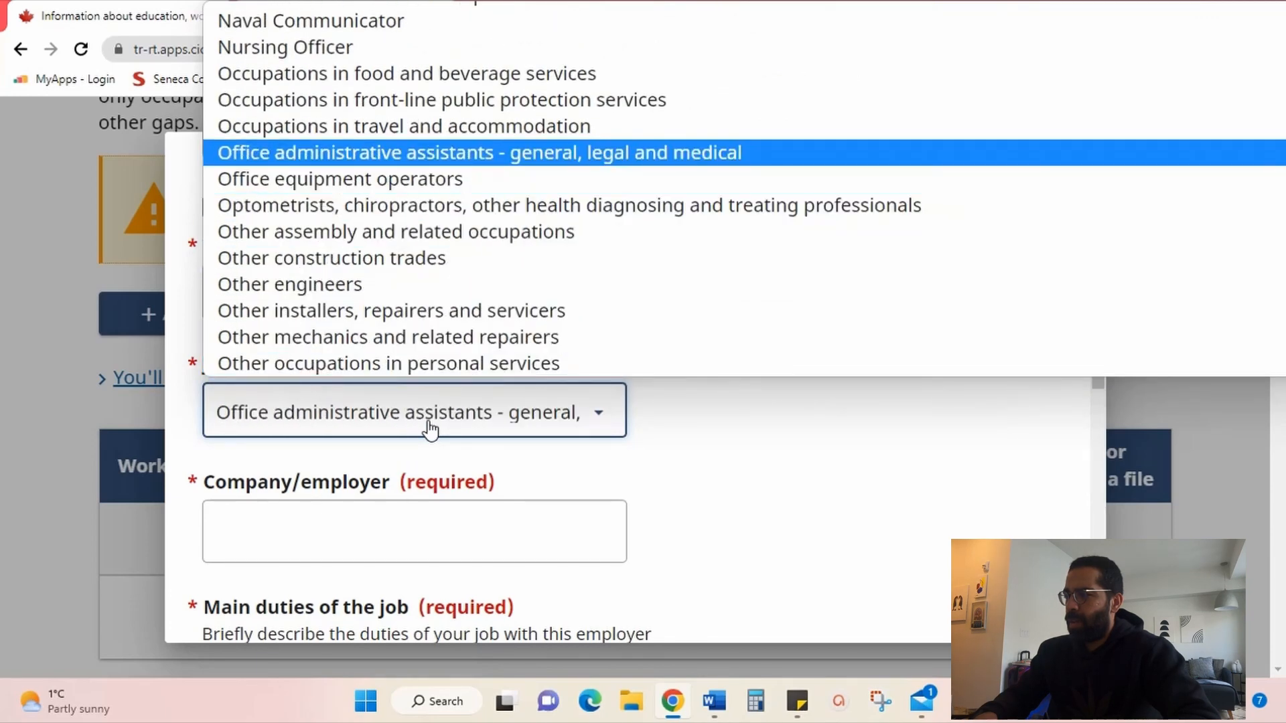
{"action": "key", "text": "Down"}
{"action": "key", "text": "Down"}
{"action": "key", "text": "Down"}
{"action": "key", "text": "Down"}
{"action": "key", "text": "Down"}
{"action": "key", "text": "Down"}
{"action": "key", "text": "Down"}
{"action": "key", "text": "Down"}
{"action": "key", "text": "Down"}
{"action": "key", "text": "Down"}
{"action": "key", "text": "Down"}
{"action": "key", "text": "Down"}
{"action": "key", "text": "Down"}
{"action": "key", "text": "Down"}
{"action": "key", "text": "Down"}
{"action": "key", "text": "Down"}
{"action": "key", "text": "Down"}
{"action": "key", "text": "Down"}
{"action": "key", "text": "Return"}
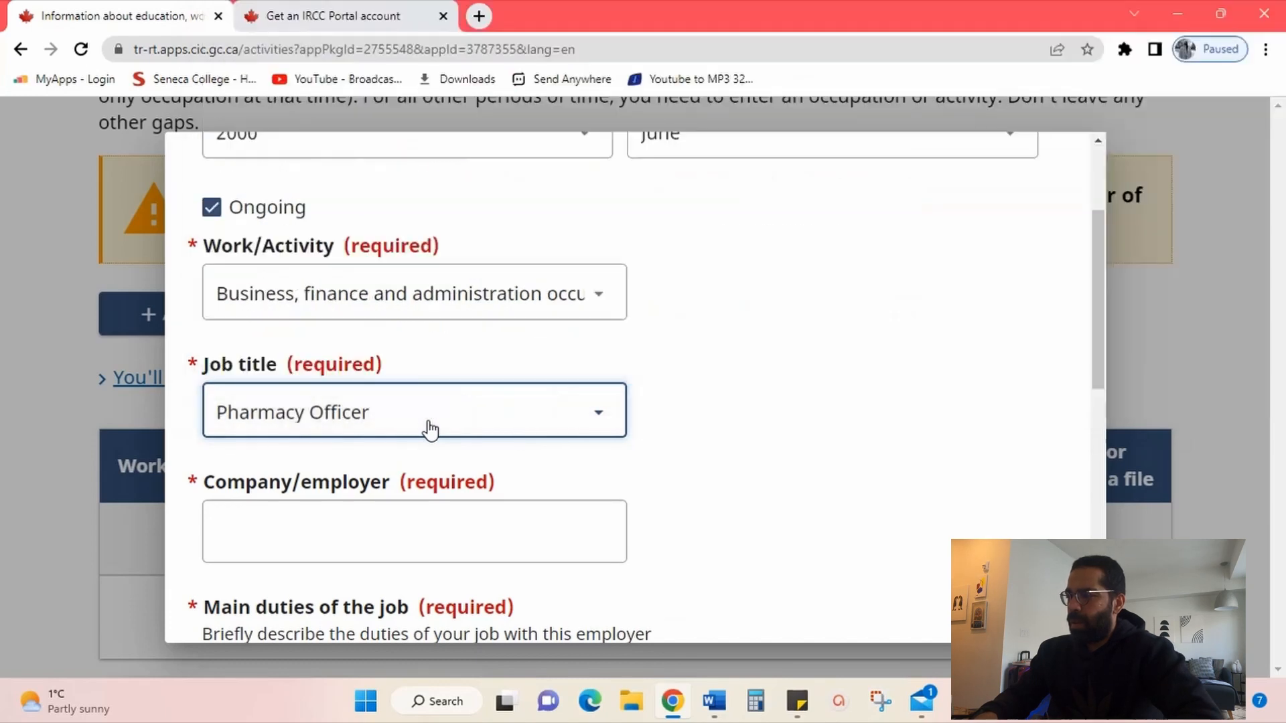
Step: Review the available work/activity categories and reselect Business, finance and administration occupations
{"action": "left_click", "coordinate": [336, 293]}
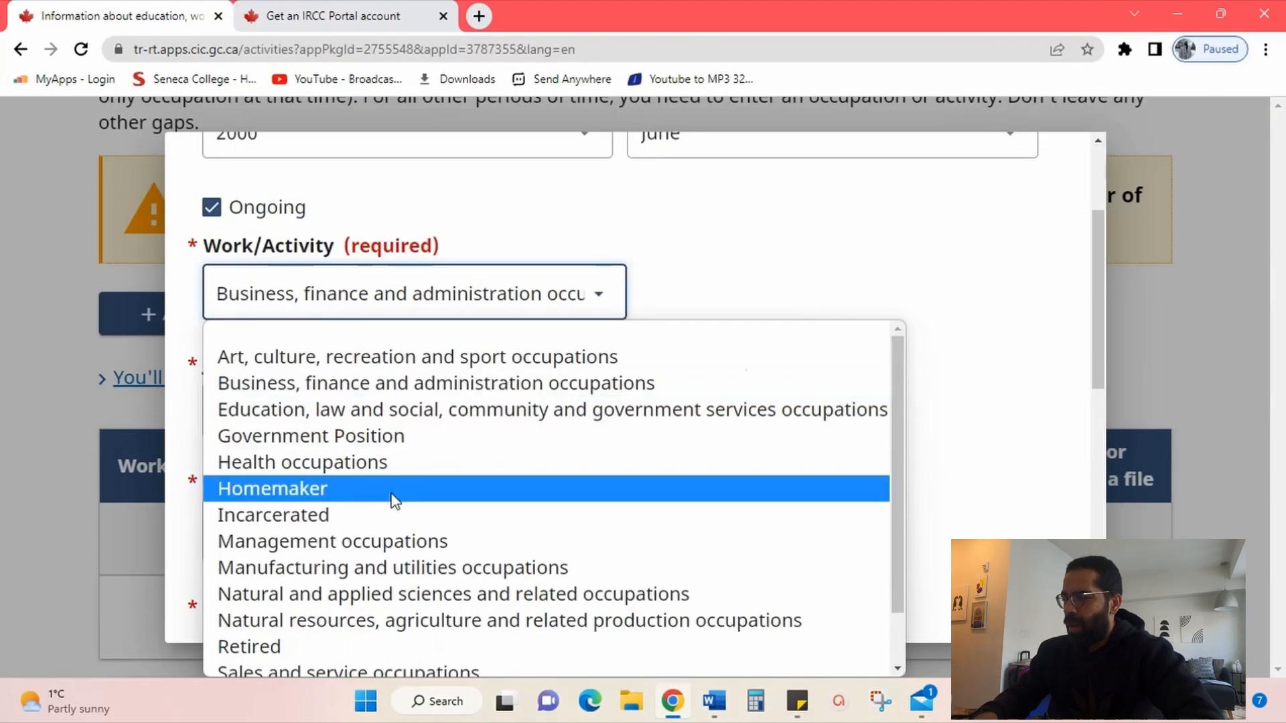
{"action": "scroll", "coordinate": [392, 495], "scroll_direction": "down", "scroll_amount": 1}
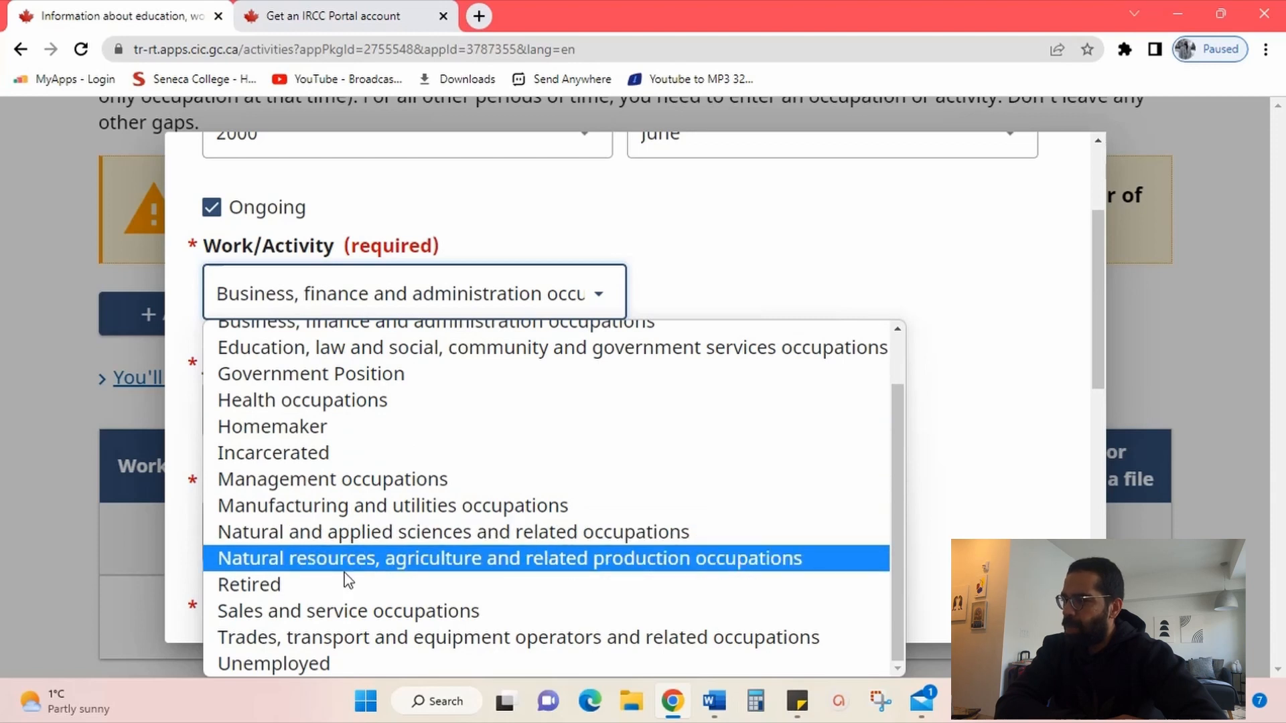
{"action": "scroll", "coordinate": [343, 595], "scroll_direction": "up", "scroll_amount": 2}
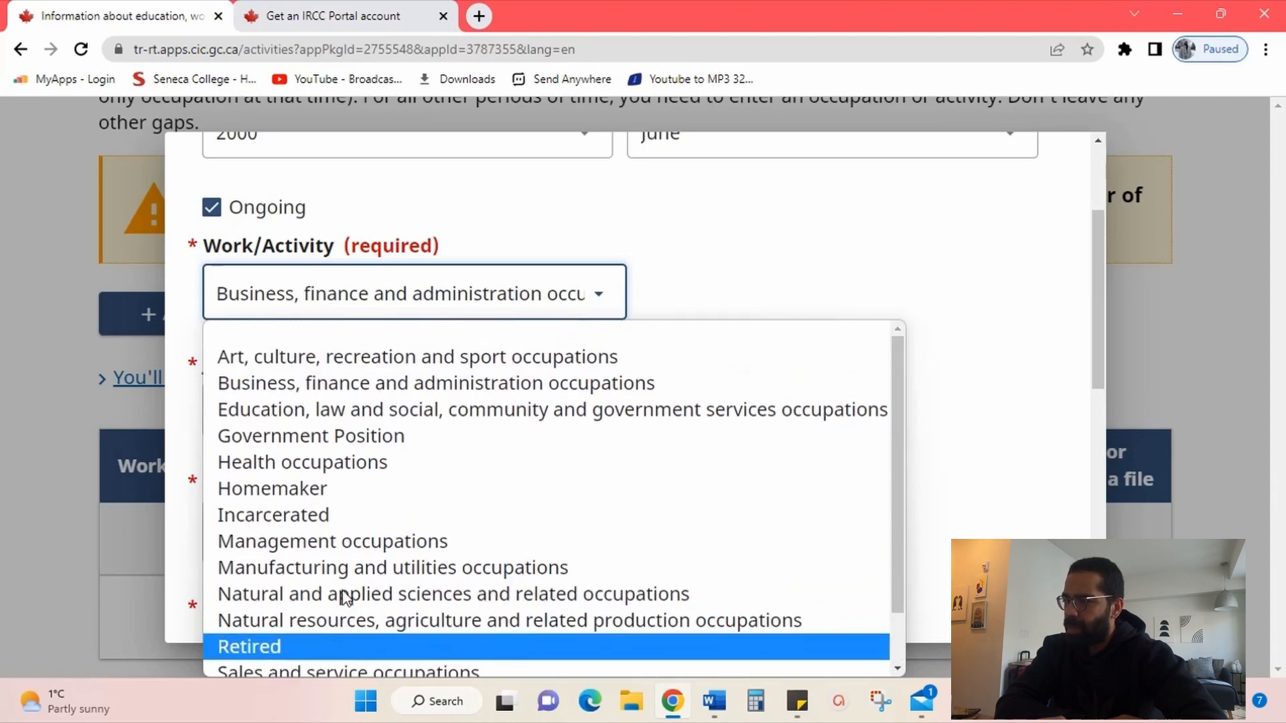
{"action": "left_click", "coordinate": [273, 388]}
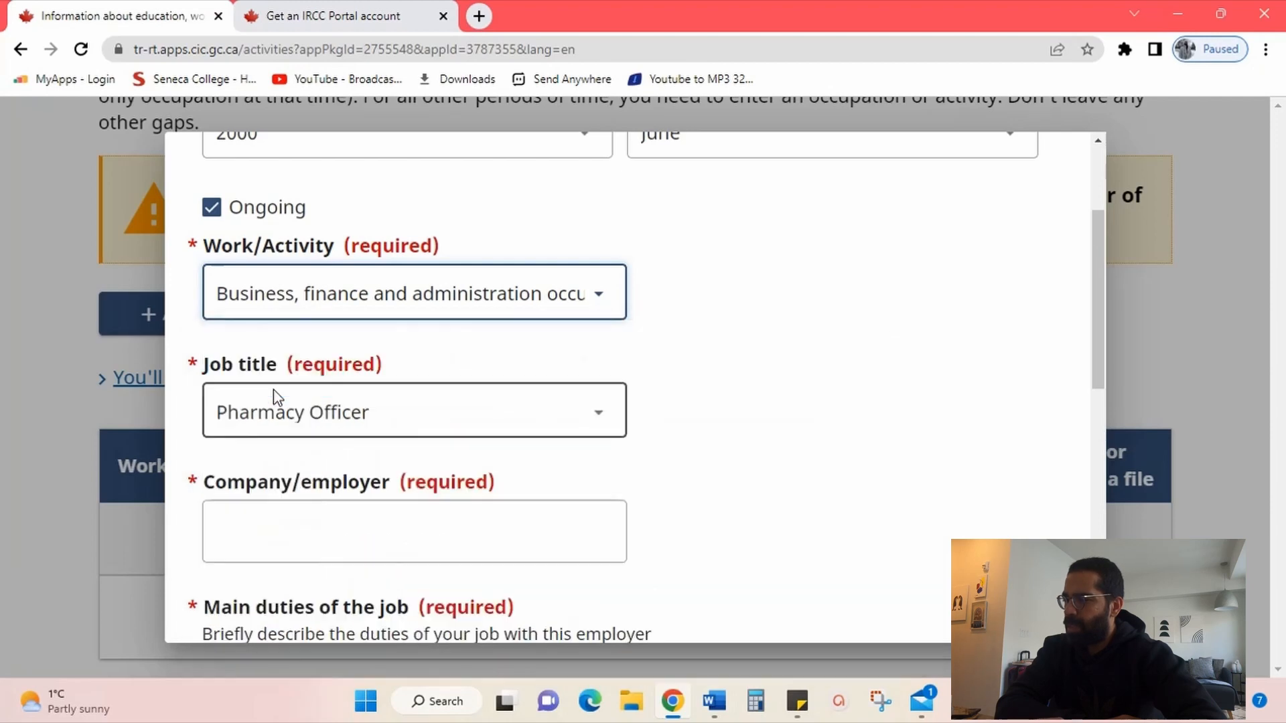
Step: Examine the available job titles, from the management occupations through the rest of the list, for a suitable match
{"action": "left_click", "coordinate": [312, 417]}
{"action": "scroll", "coordinate": [422, 251], "scroll_direction": "up", "scroll_amount": 10}
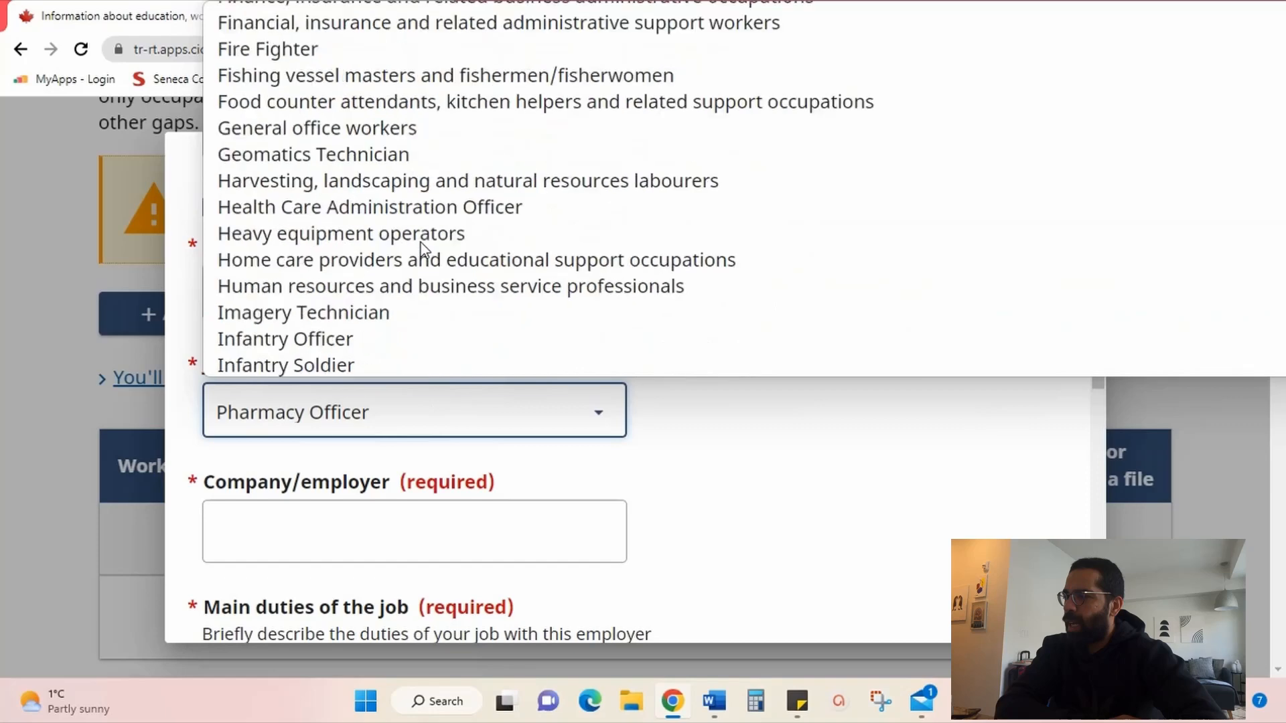
{"action": "scroll", "coordinate": [422, 251], "scroll_direction": "down", "scroll_amount": 6}
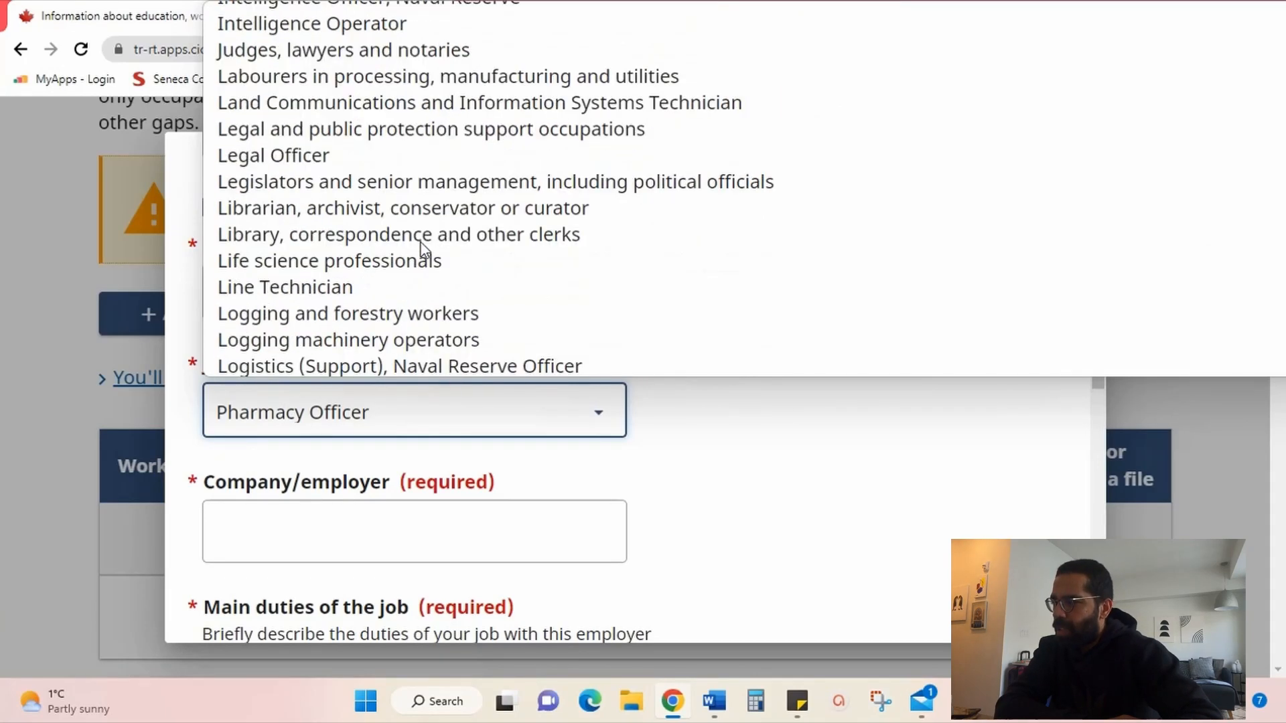
{"action": "key", "text": "m"}
{"action": "key", "text": "Down"}
{"action": "key", "text": "Down"}
{"action": "key", "text": "Down"}
{"action": "key", "text": "Down"}
{"action": "key", "text": "Down"}
{"action": "key", "text": "Down"}
{"action": "key", "text": "Down"}
{"action": "key", "text": "Down"}
{"action": "key", "text": "Down"}
{"action": "key", "text": "Down"}
{"action": "key", "text": "Down"}
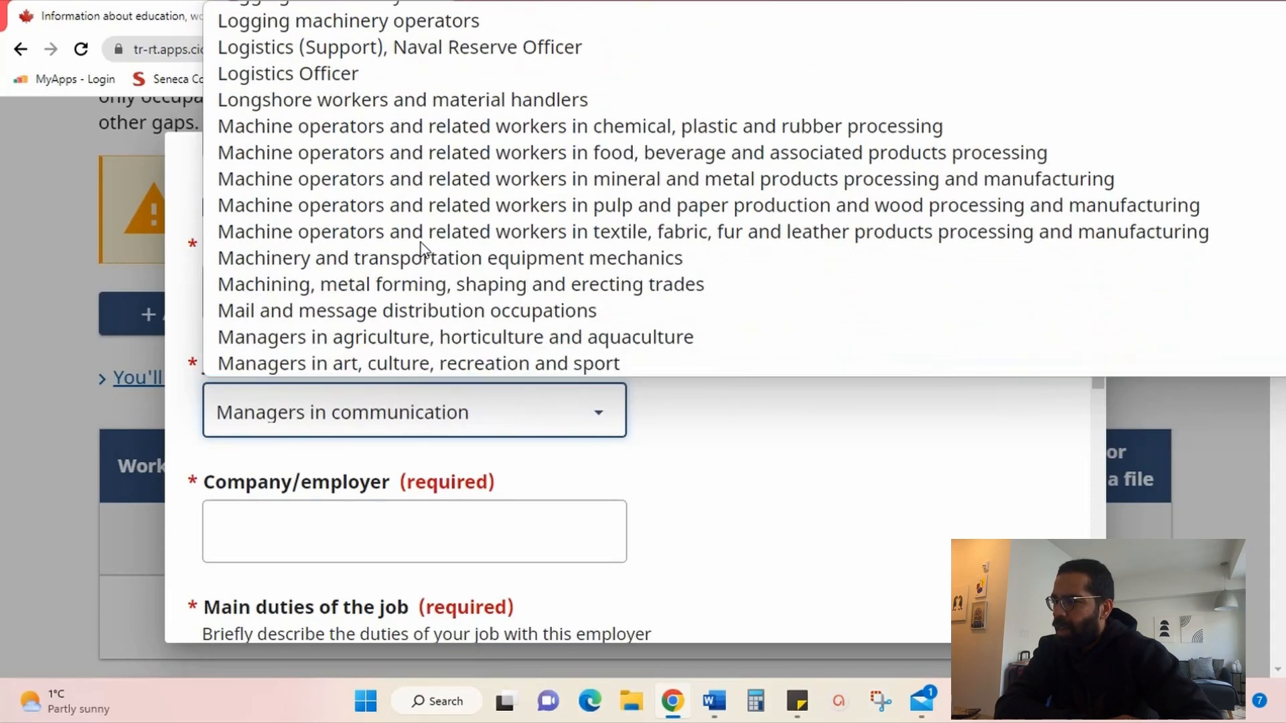
{"action": "key", "text": "Down"}
{"action": "key", "text": "Down"}
{"action": "key", "text": "Down"}
{"action": "key", "text": "Down"}
{"action": "key", "text": "Down"}
{"action": "key", "text": "Down"}
{"action": "key", "text": "Down"}
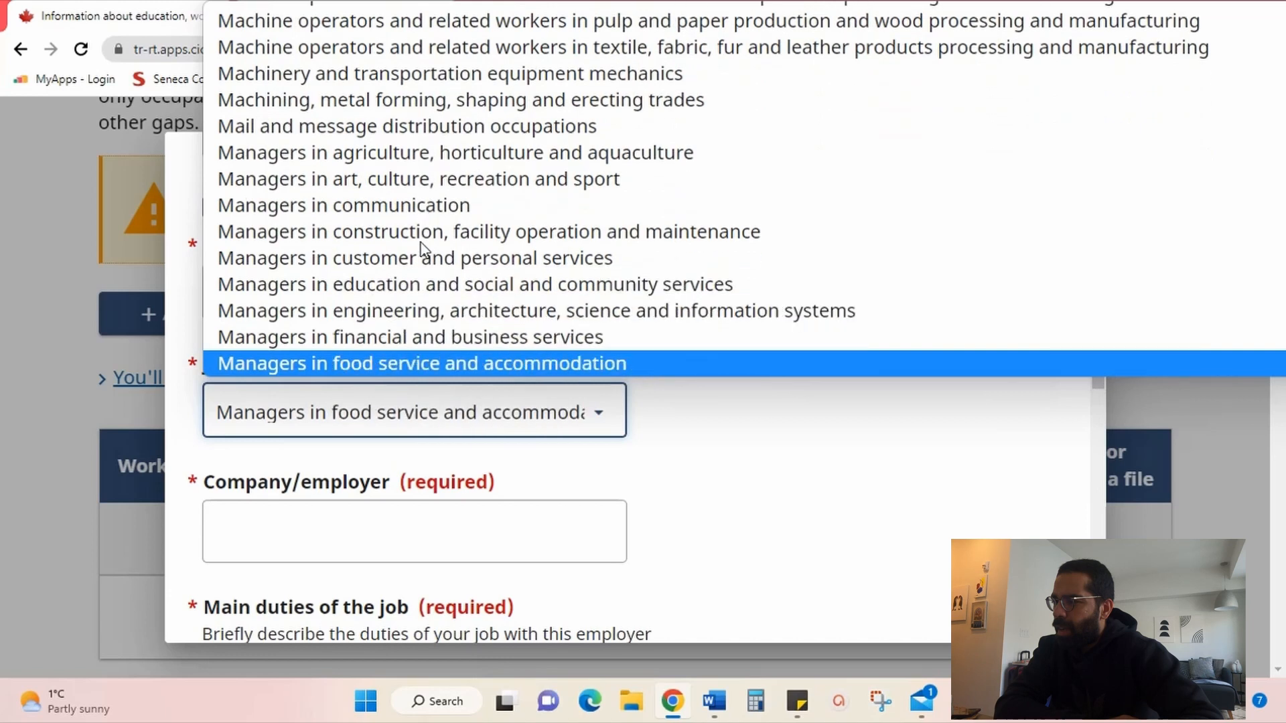
{"action": "key", "text": "Down"}
{"action": "key", "text": "Down"}
{"action": "key", "text": "Down"}
{"action": "key", "text": "Down"}
{"action": "key", "text": "Down"}
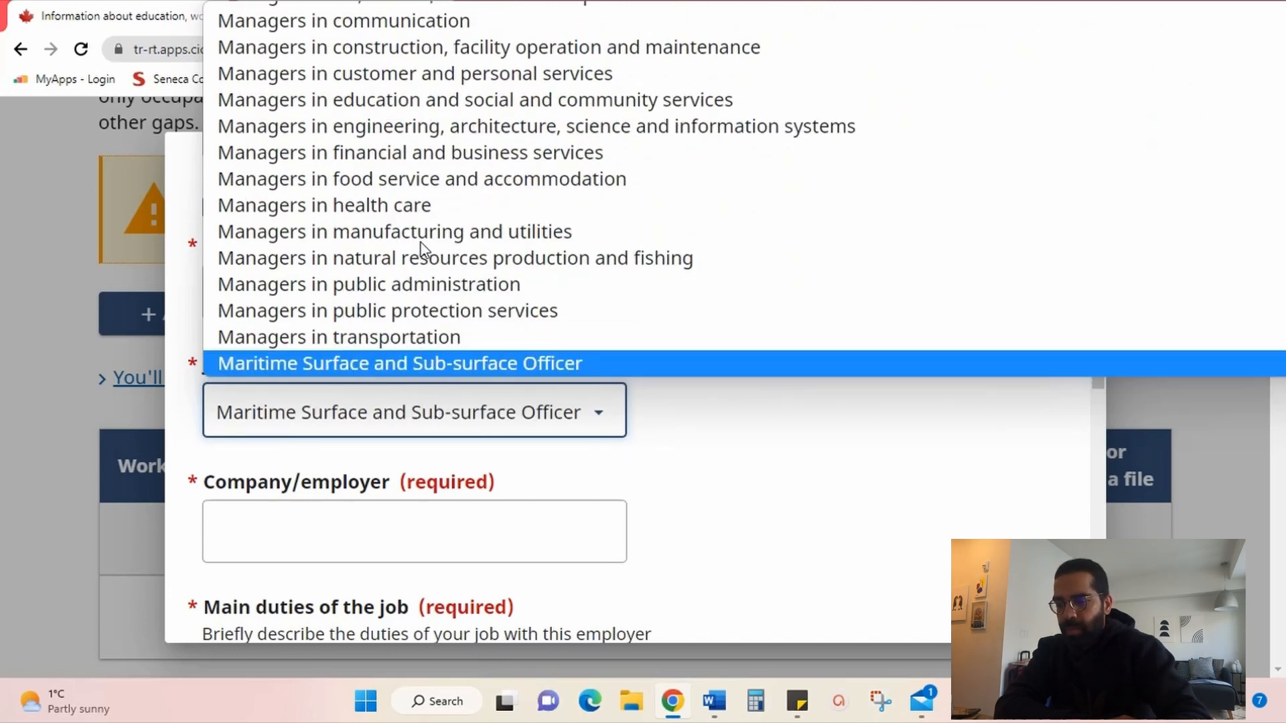
{"action": "key", "text": "Page_Down"}
{"action": "key", "text": "Page_Down"}
{"action": "key", "text": "Page_Down"}
{"action": "key", "text": "Page_Down"}
{"action": "key", "text": "Page_Down"}
{"action": "key", "text": "Page_Down"}
{"action": "key", "text": "Page_Down"}
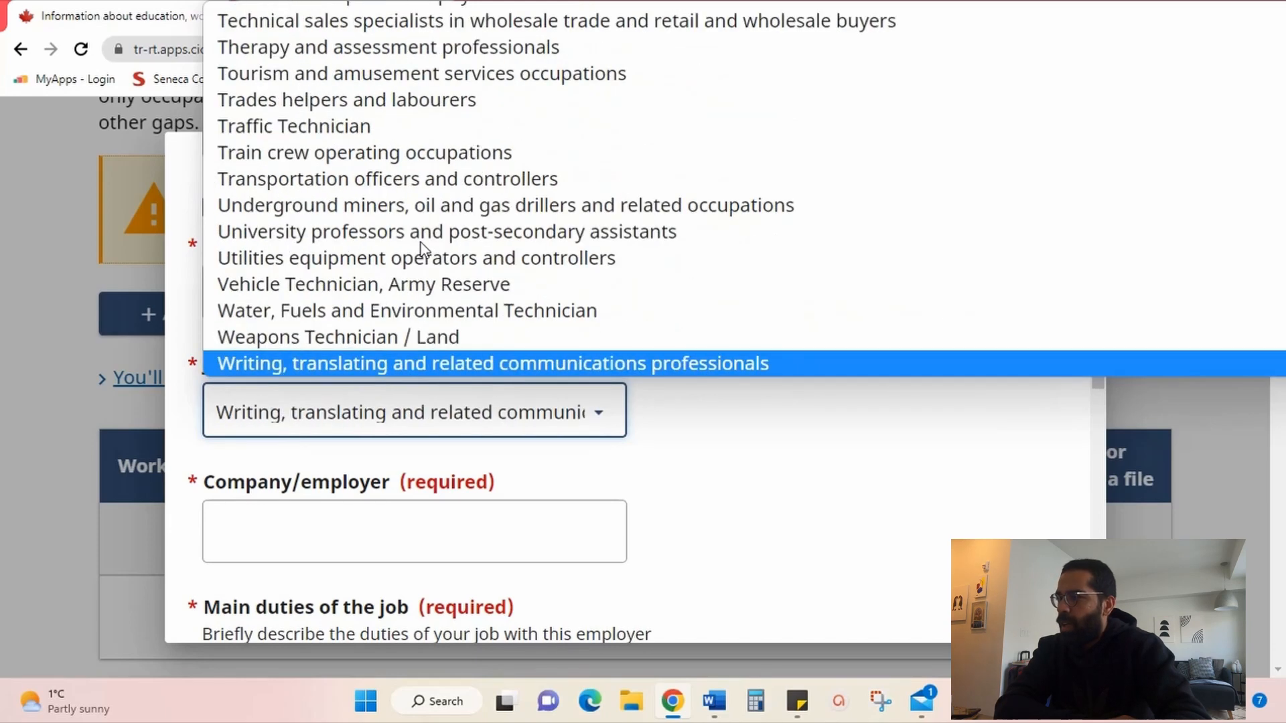
{"action": "key", "text": "Page_Up"}
{"action": "key", "text": "Page_Up"}
{"action": "key", "text": "Page_Up"}
{"action": "key", "text": "Page_Up"}
{"action": "key", "text": "Page_Up"}
{"action": "key", "text": "Page_Up"}
{"action": "key", "text": "Page_Up"}
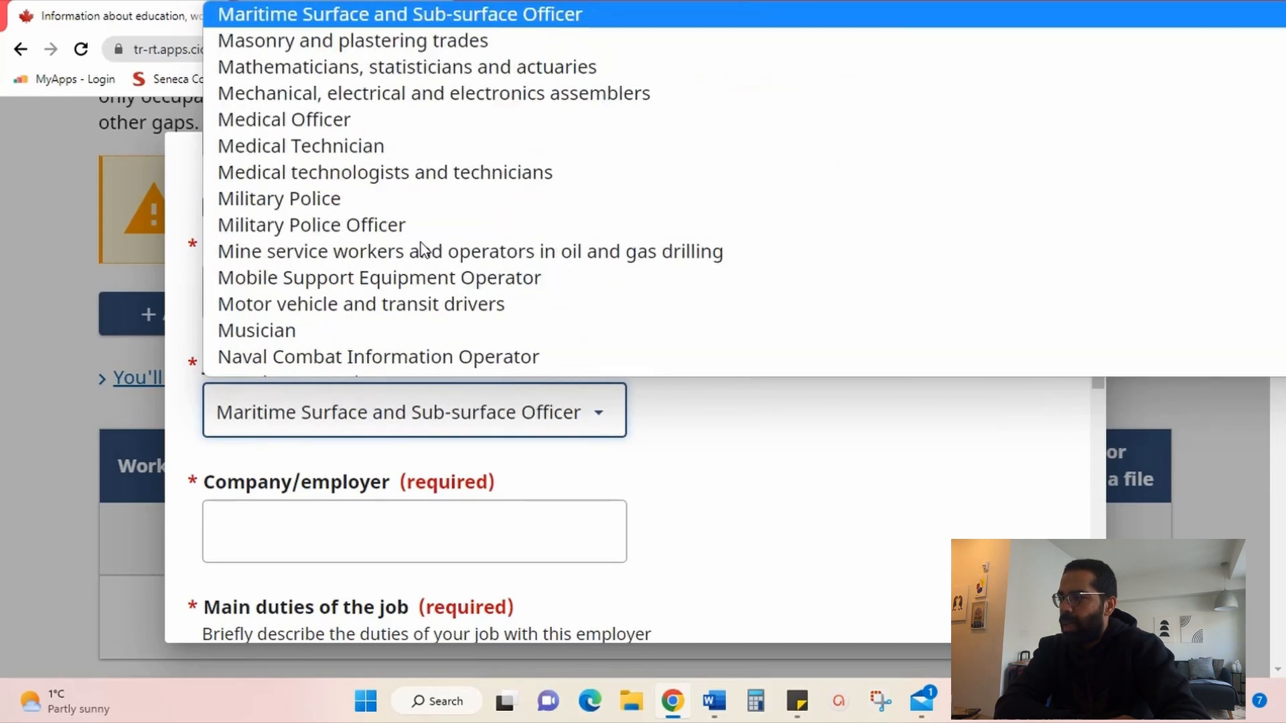
{"action": "key", "text": "Page_Up"}
{"action": "key", "text": "Page_Up"}
{"action": "key", "text": "Page_Up"}
{"action": "key", "text": "Page_Up"}
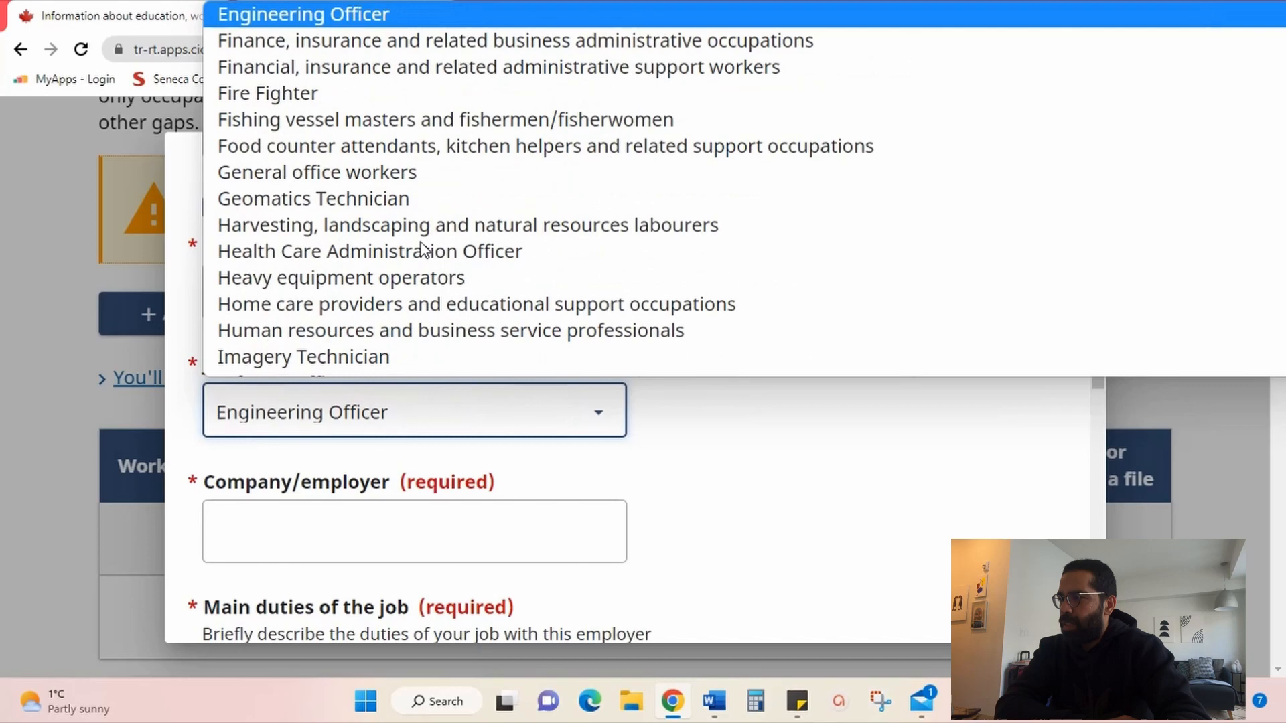
{"action": "key", "text": "Page_Up"}
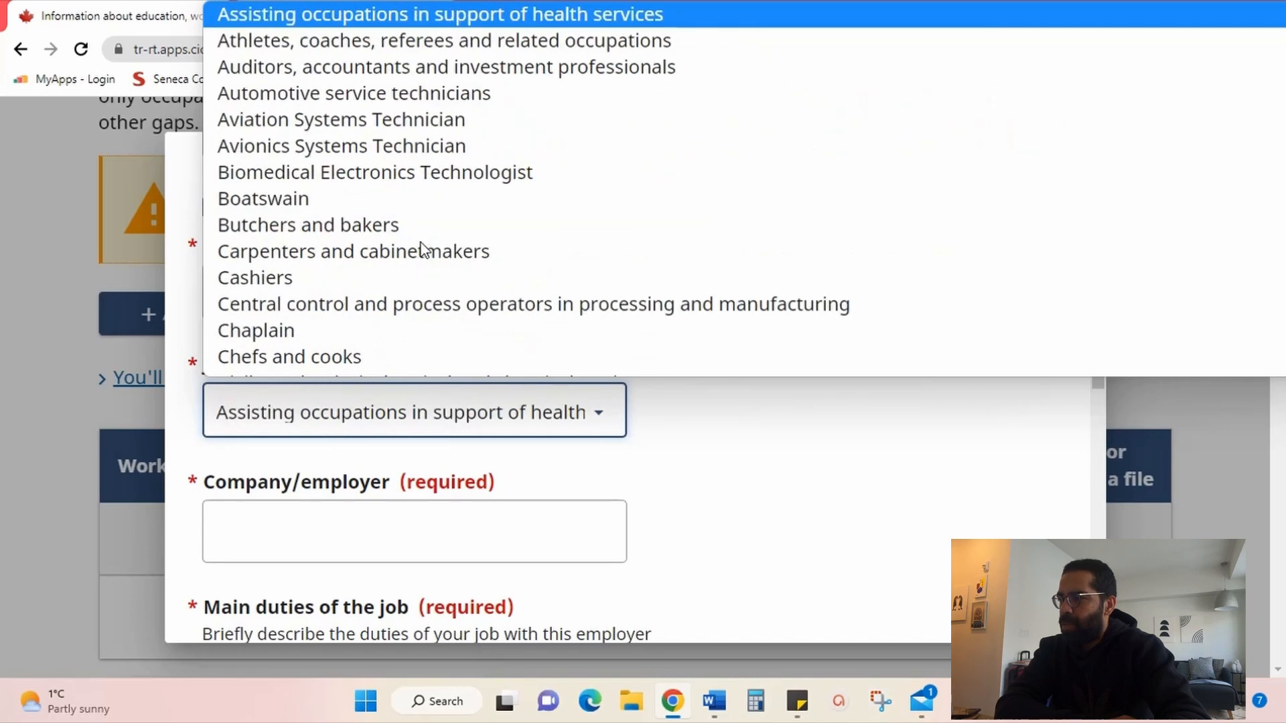
{"action": "key", "text": "Page_Up"}
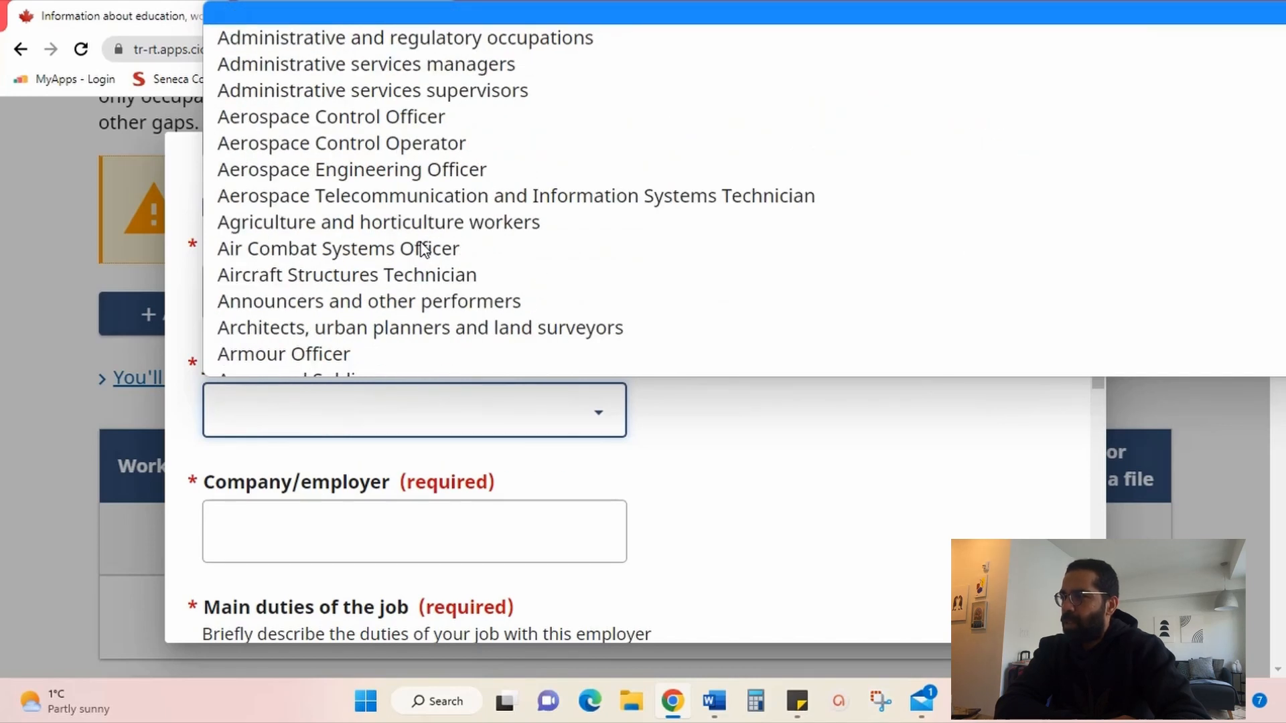
Step: Set the job title to Other service support and related occupations
{"action": "key", "text": "Page_Down"}
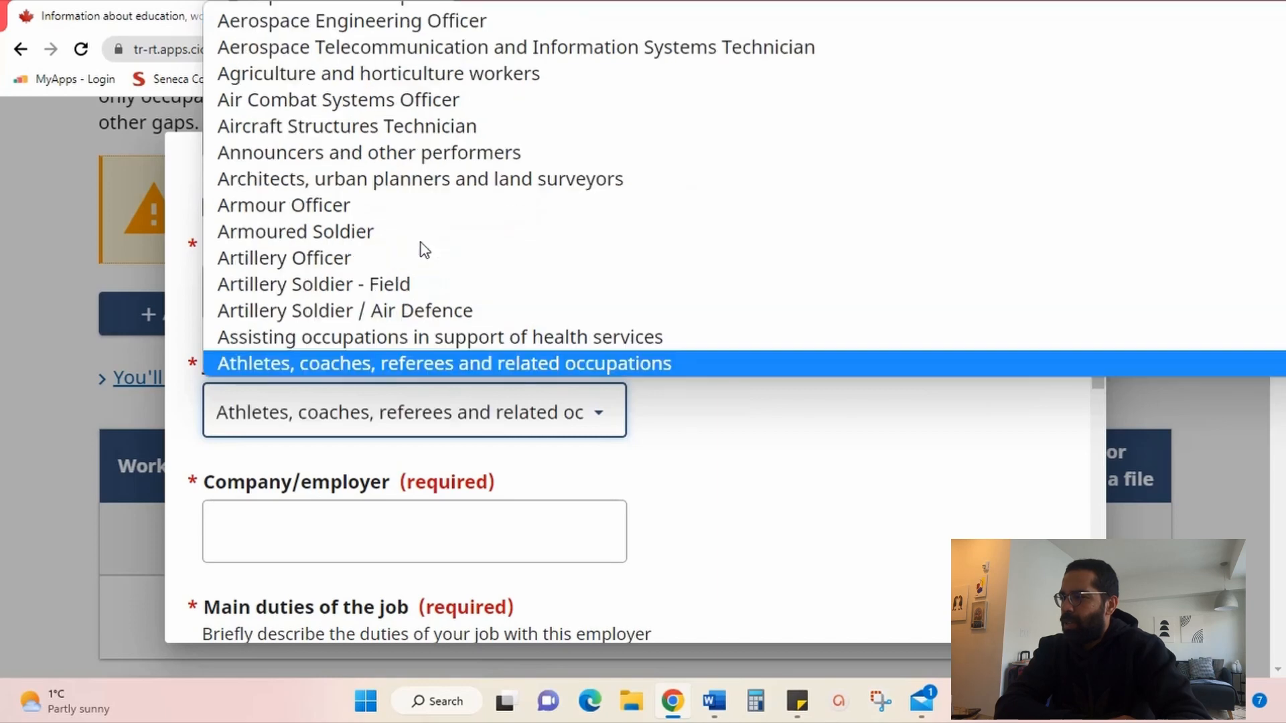
{"action": "key", "text": "Page_Down"}
{"action": "key", "text": "Page_Down"}
{"action": "key", "text": "Page_Down"}
{"action": "key", "text": "Page_Down"}
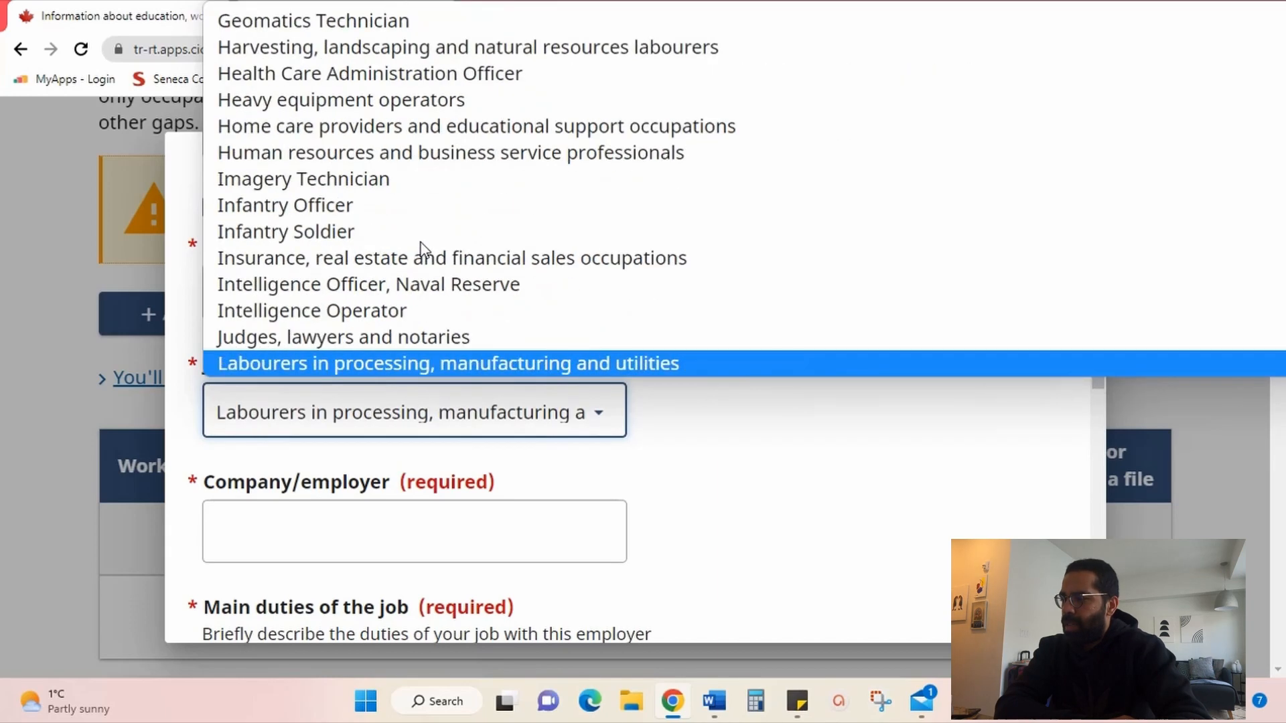
{"action": "key", "text": "Page_Down"}
{"action": "key", "text": "Page_Down"}
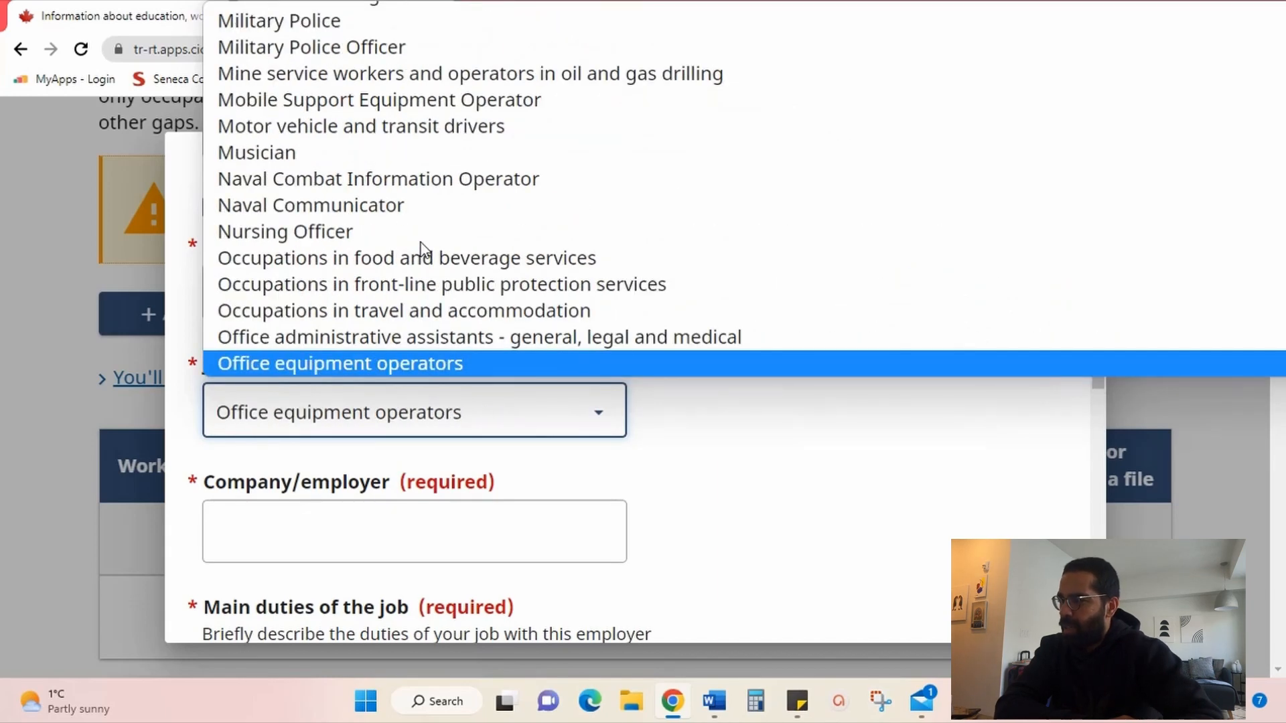
{"action": "key", "text": "Down"}
{"action": "key", "text": "Down"}
{"action": "key", "text": "Down"}
{"action": "key", "text": "Down"}
{"action": "key", "text": "Down"}
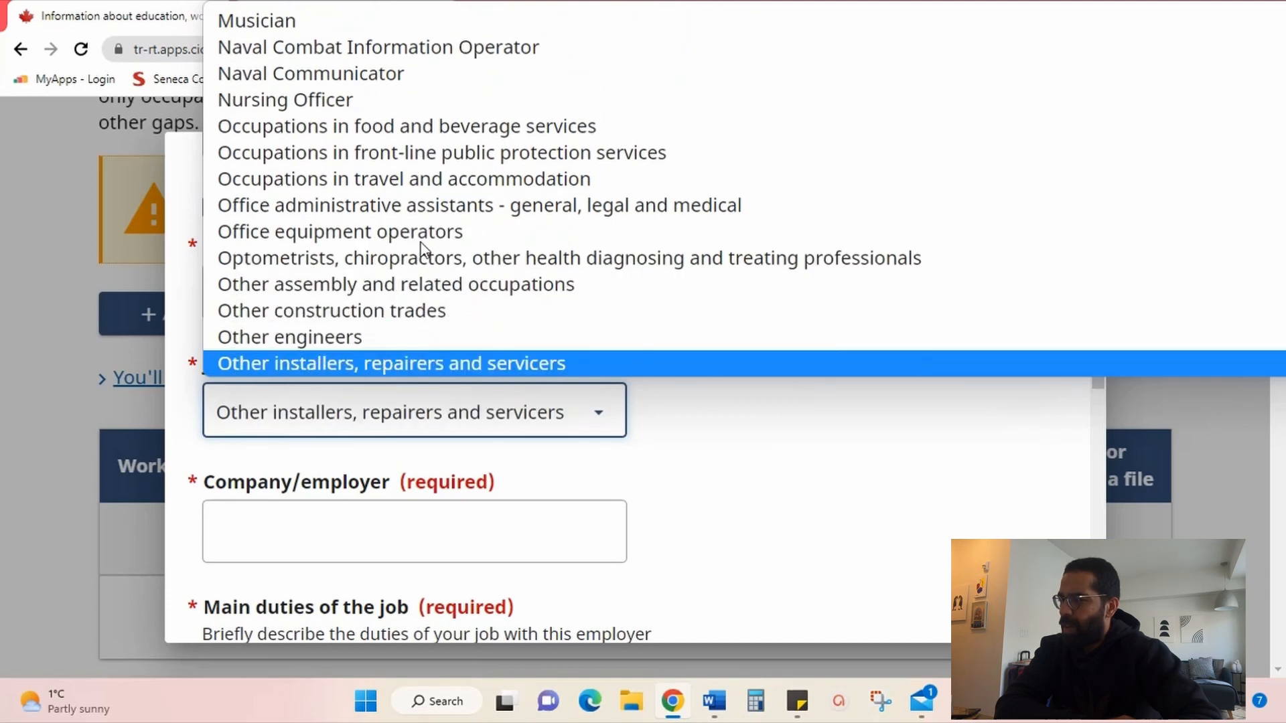
{"action": "key", "text": "Down"}
{"action": "key", "text": "Down"}
{"action": "key", "text": "Down"}
{"action": "key", "text": "Down"}
{"action": "key", "text": "Down"}
{"action": "key", "text": "Down"}
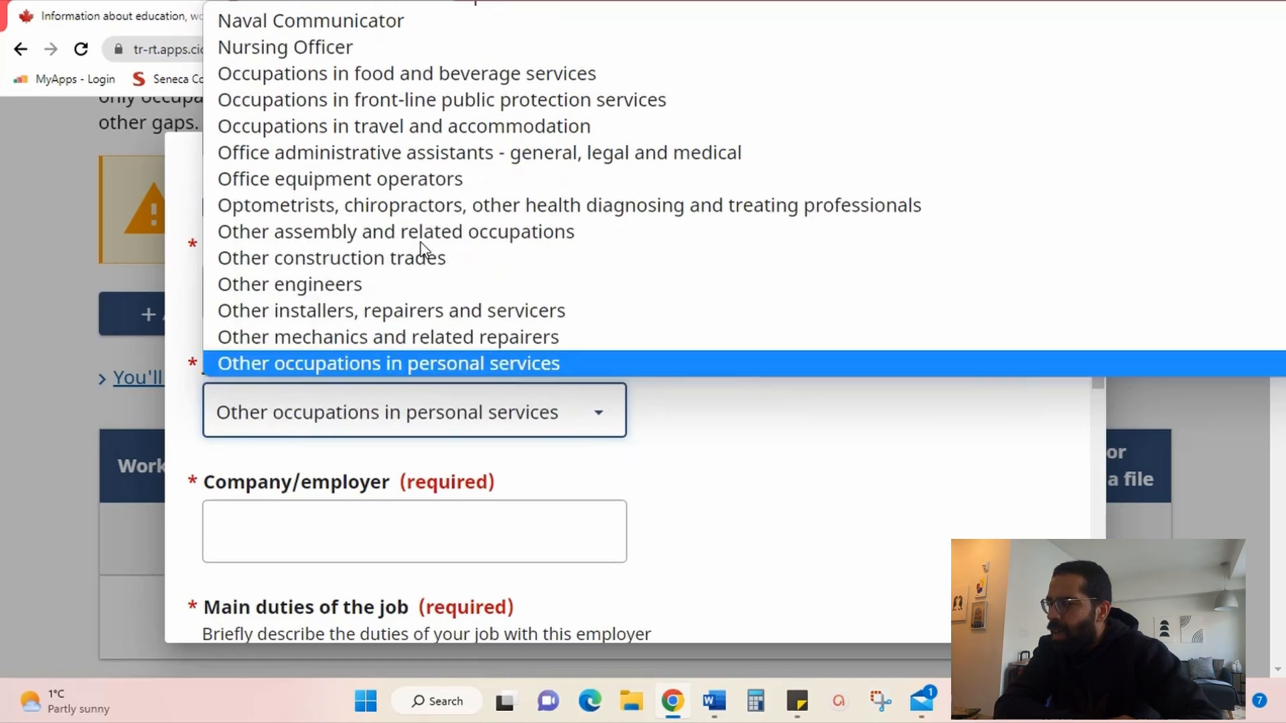
{"action": "key", "text": "Down"}
{"action": "key", "text": "Down"}
{"action": "key", "text": "Down"}
{"action": "key", "text": "Down"}
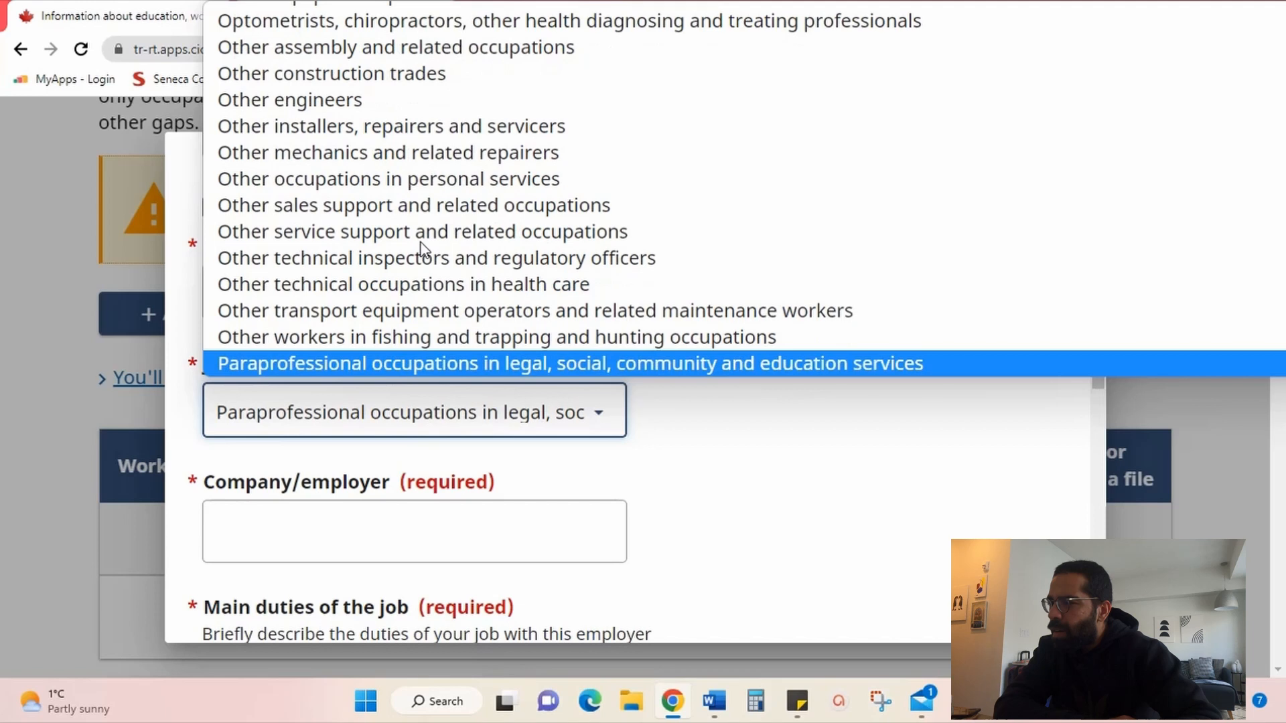
{"action": "key", "text": "Up"}
{"action": "key", "text": "Up"}
{"action": "key", "text": "Up"}
{"action": "key", "text": "Up"}
{"action": "key", "text": "Up"}
{"action": "key", "text": "Up"}
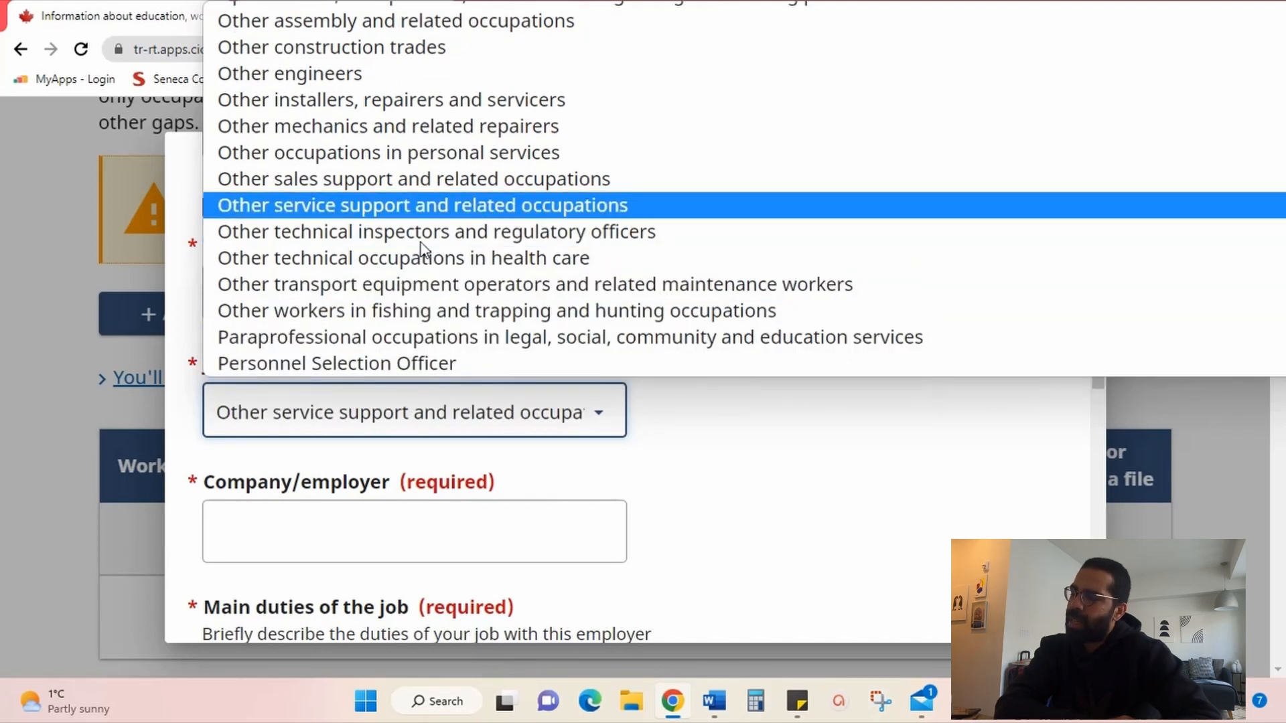
{"action": "key", "text": "Return"}
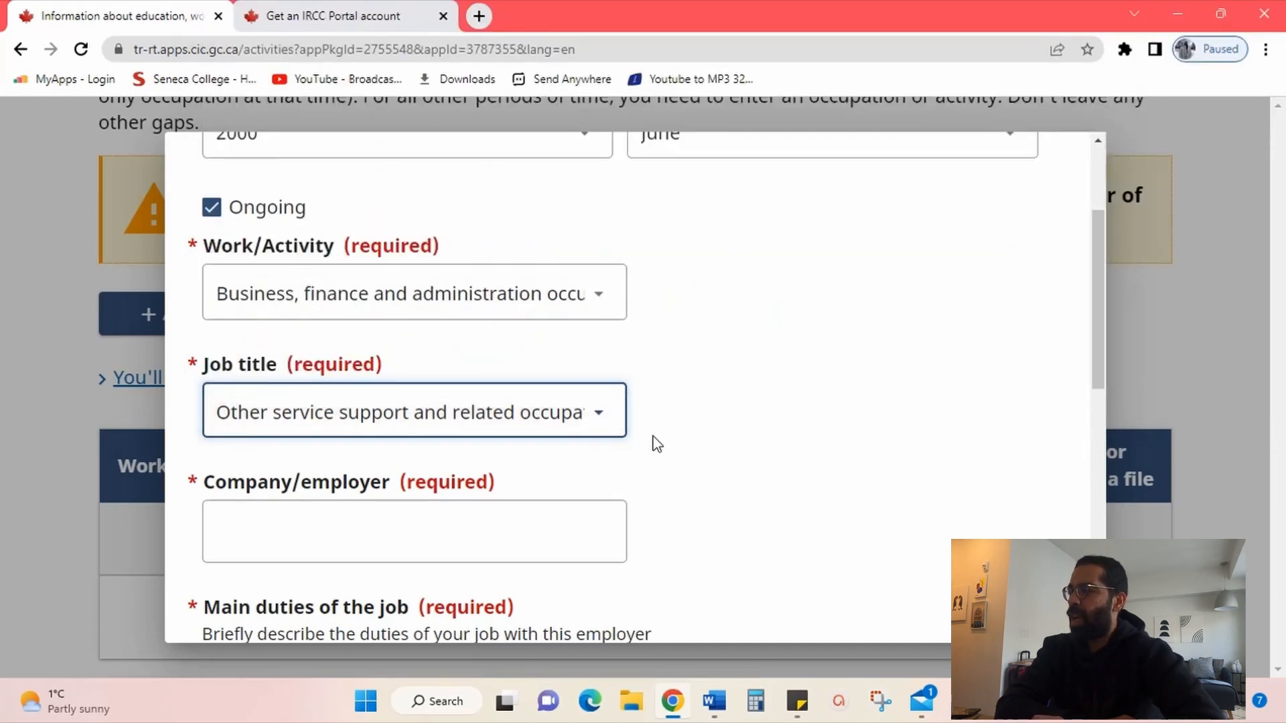
Step: Enter ABC consultant as the company/employer of the work entry
{"action": "scroll", "coordinate": [657, 444], "scroll_direction": "down", "scroll_amount": 1}
{"action": "left_click", "coordinate": [440, 495]}
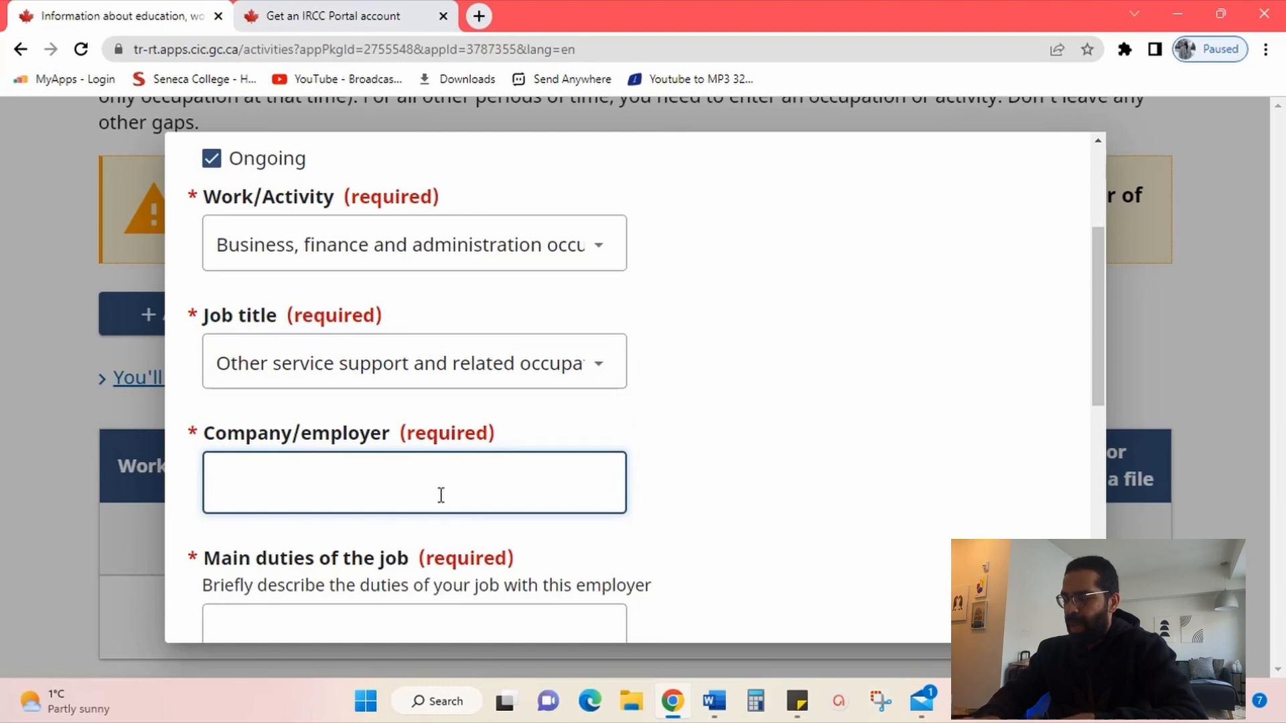
{"action": "type", "text": "AB"}
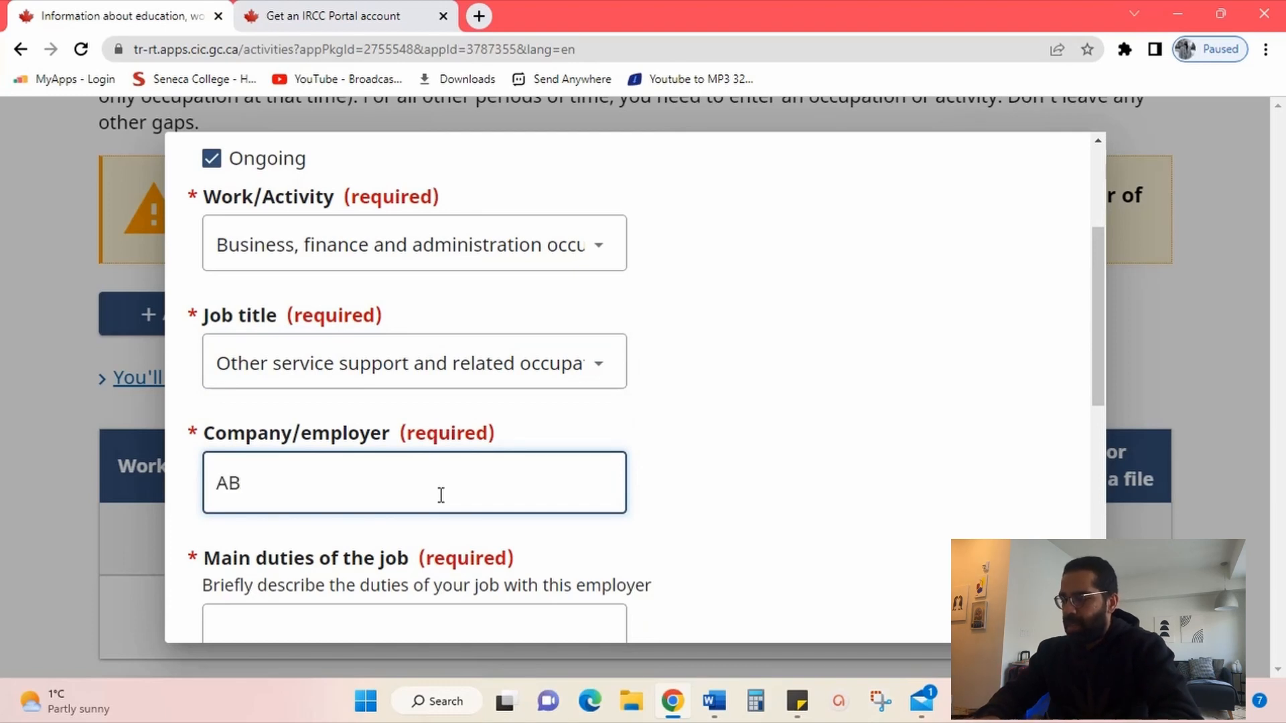
{"action": "type", "text": "C consult"}
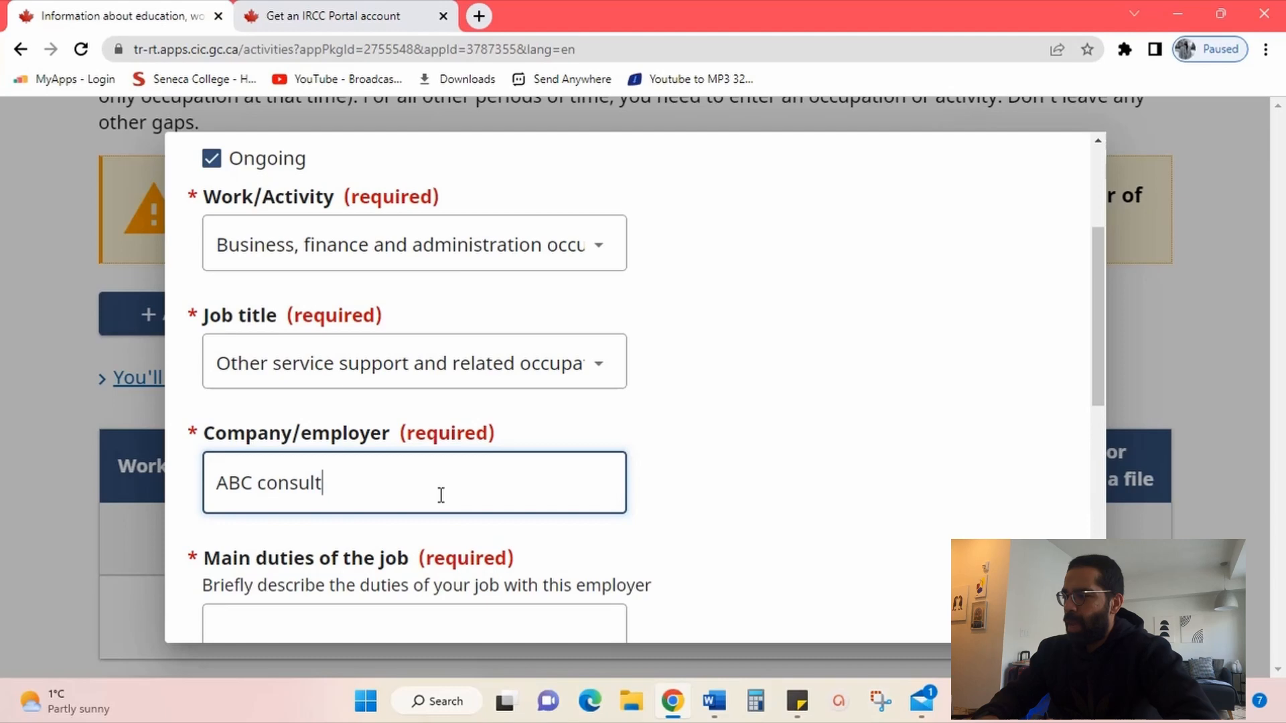
{"action": "type", "text": "ant"}
Step: Review the main duties and employer address fields, and close the work entry without saving it
{"action": "scroll", "coordinate": [440, 496], "scroll_direction": "down", "scroll_amount": 4}
{"action": "left_click", "coordinate": [317, 411]}
{"action": "scroll", "coordinate": [424, 474], "scroll_direction": "down", "scroll_amount": 4}
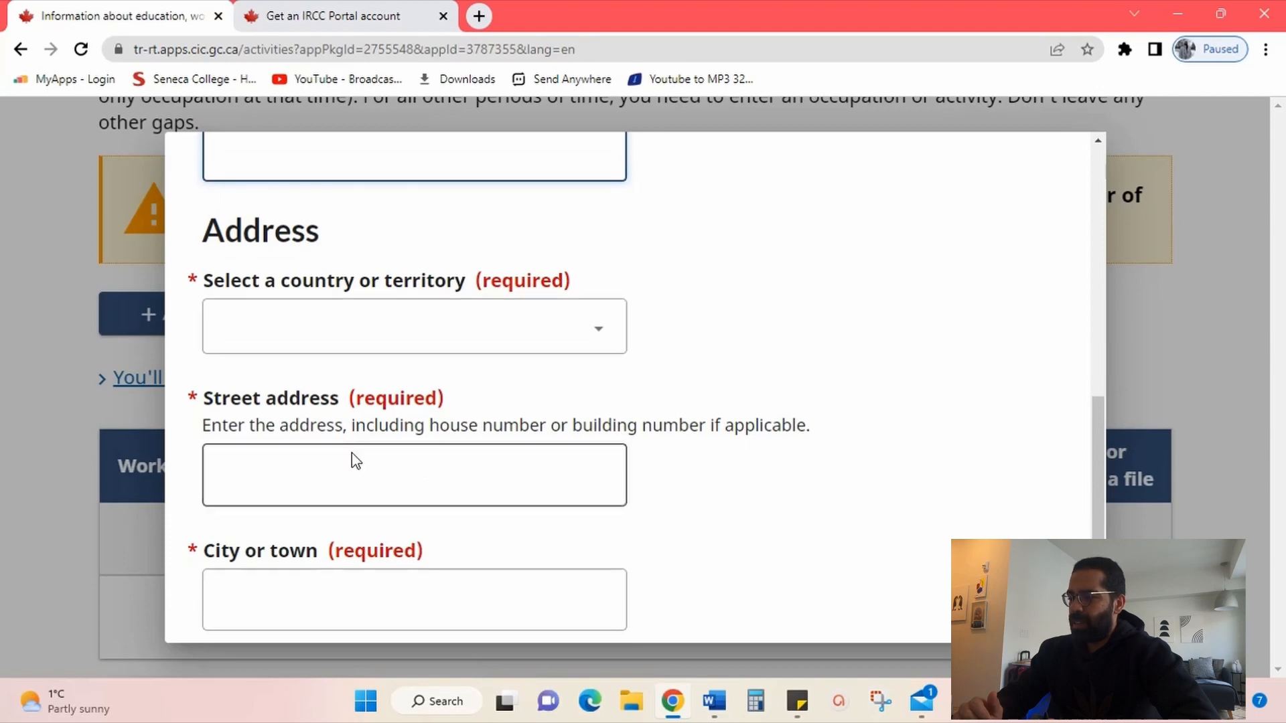
{"action": "scroll", "coordinate": [351, 455], "scroll_direction": "down", "scroll_amount": 3}
{"action": "left_click", "coordinate": [330, 602]}
{"action": "scroll", "coordinate": [649, 511], "scroll_direction": "down", "scroll_amount": 1}
{"action": "scroll", "coordinate": [649, 514], "scroll_direction": "up", "scroll_amount": 5}
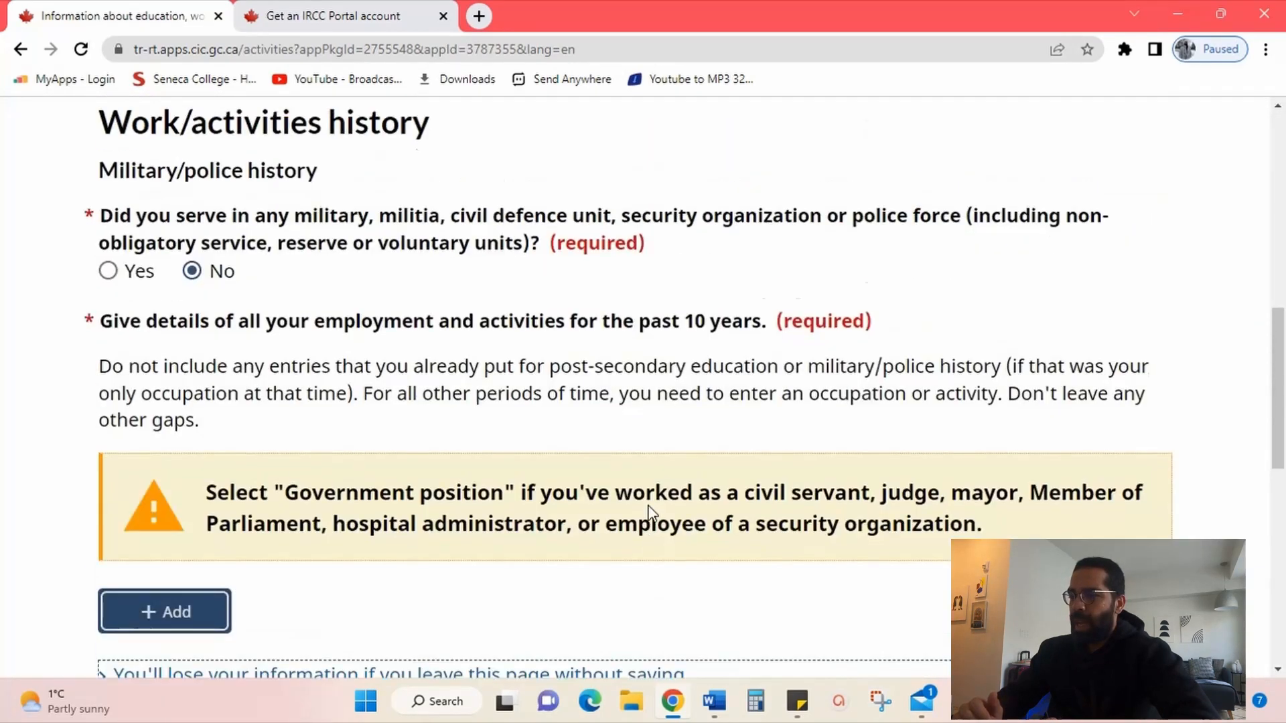
Step: Add a work entry to the employment history starting January 2000 and mark it as ongoing
{"action": "scroll", "coordinate": [649, 511], "scroll_direction": "down", "scroll_amount": 10}
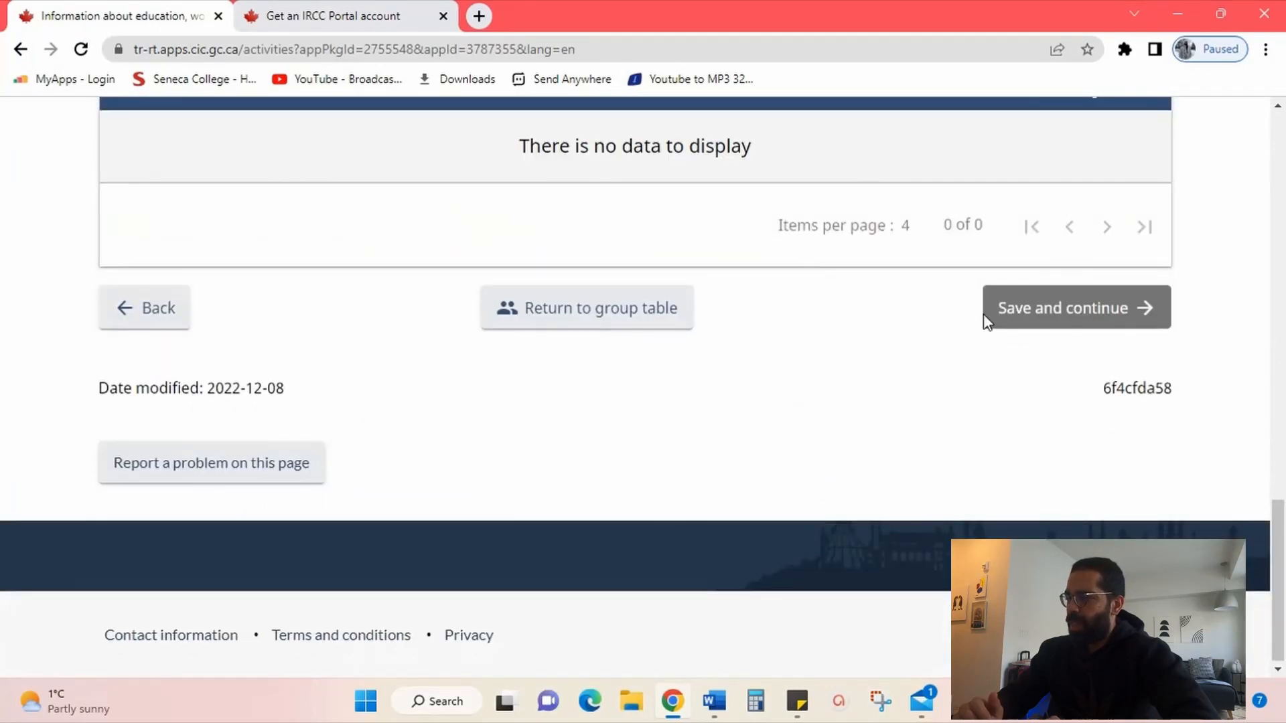
{"action": "scroll", "coordinate": [983, 320], "scroll_direction": "up", "scroll_amount": 9}
{"action": "scroll", "coordinate": [983, 320], "scroll_direction": "down", "scroll_amount": 4}
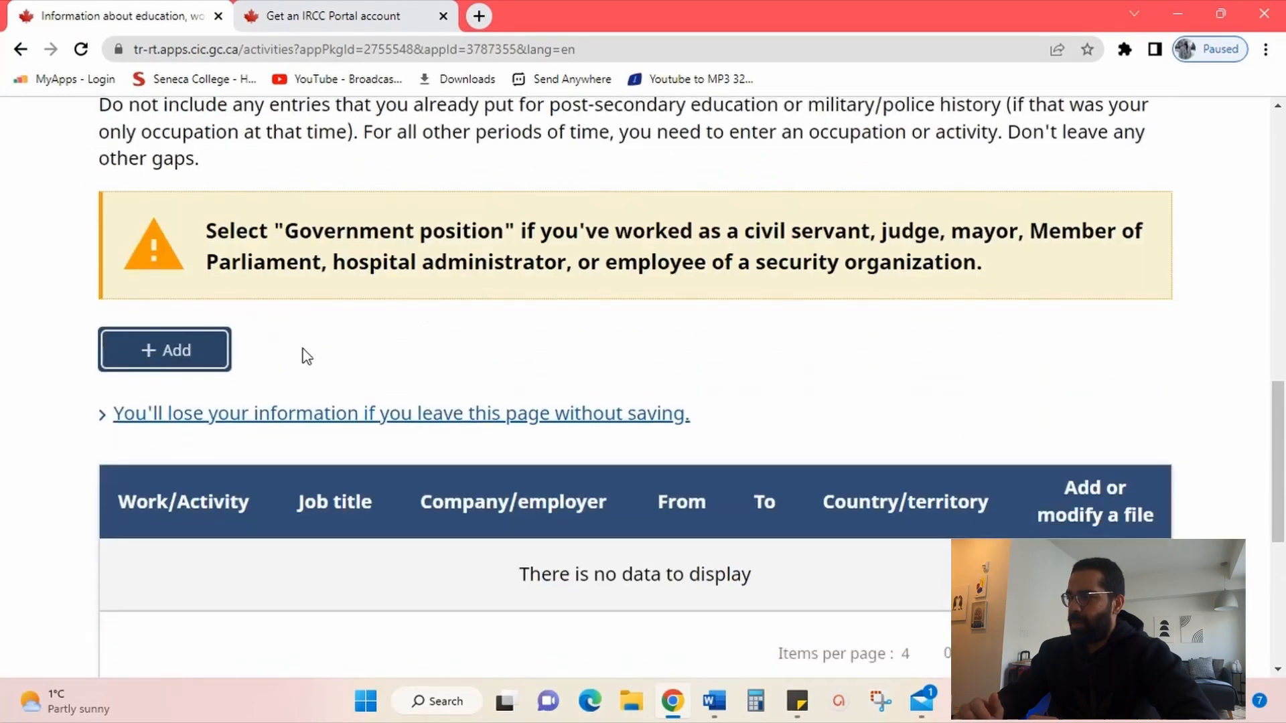
{"action": "left_click", "coordinate": [196, 346]}
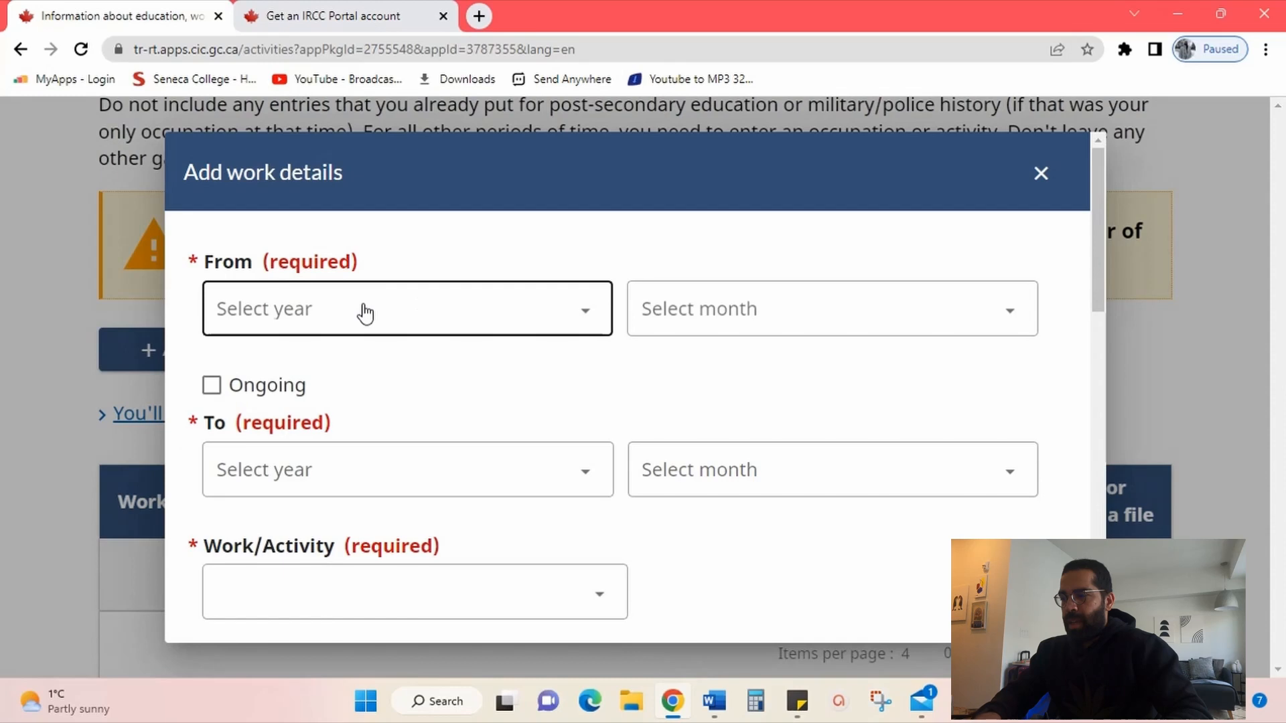
{"action": "left_click", "coordinate": [361, 312]}
{"action": "type", "text": "2000"}
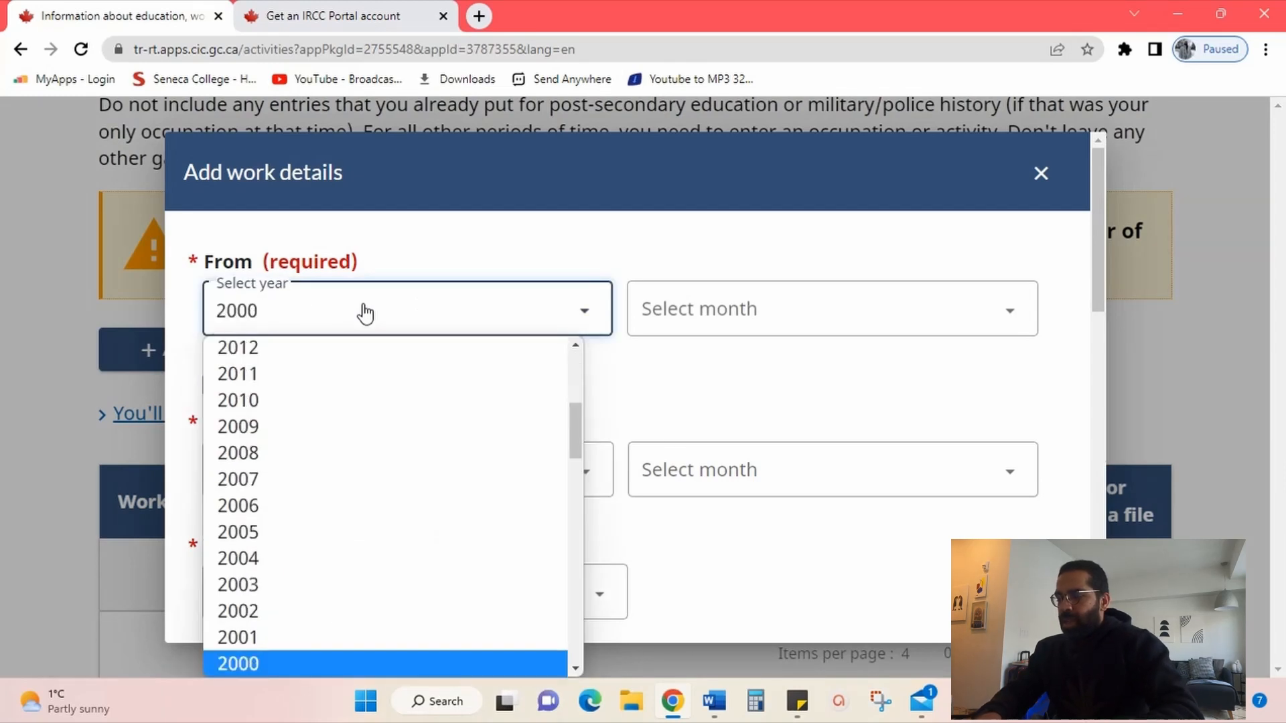
{"action": "key", "text": "Tab"}
{"action": "type", "text": "j"}
{"action": "key", "text": "Tab"}
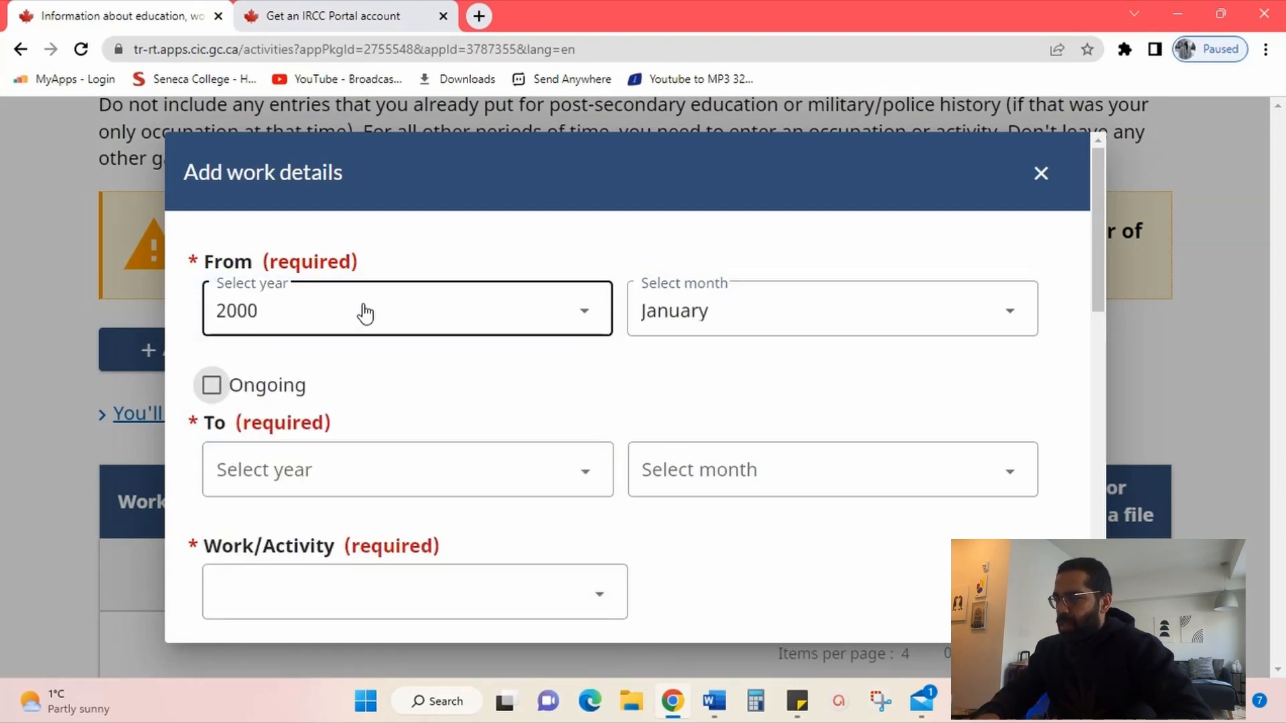
{"action": "key", "text": "space"}
Step: Set the entry's work/activity to Business, finance and administration occupations
{"action": "scroll", "coordinate": [361, 312], "scroll_direction": "down", "scroll_amount": 3}
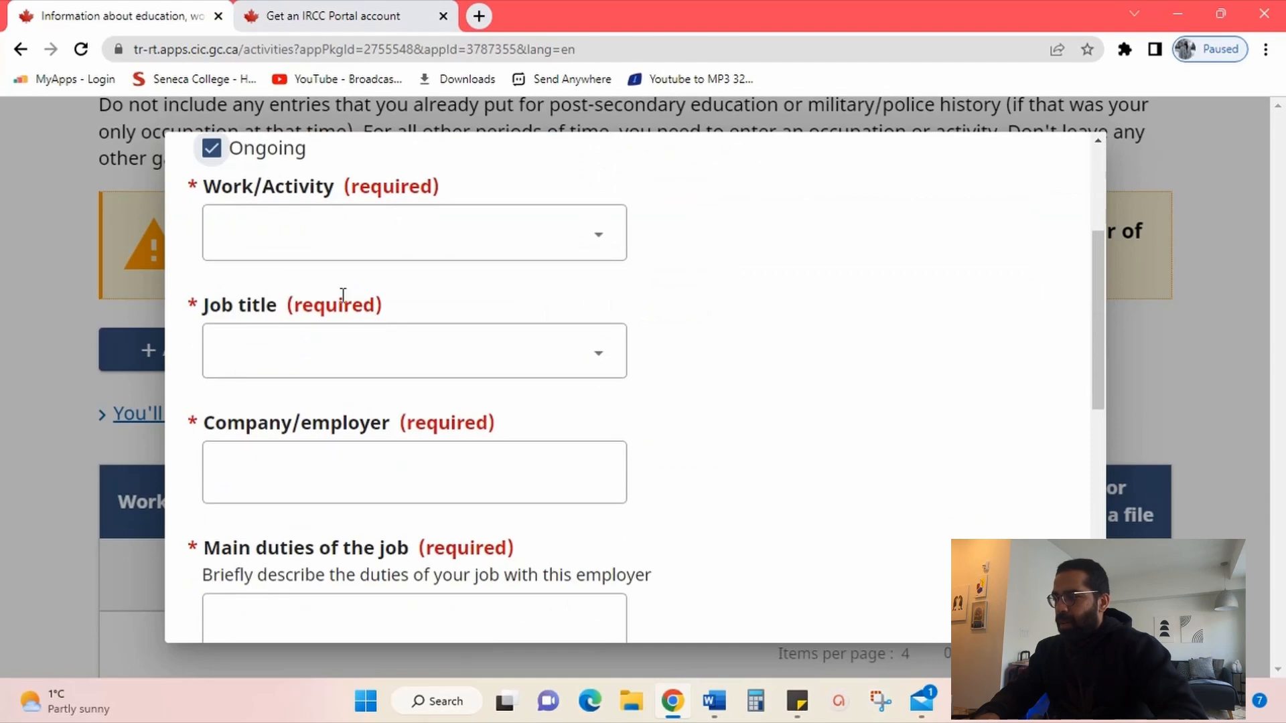
{"action": "left_click", "coordinate": [252, 244]}
{"action": "type", "text": "b"}
{"action": "key", "text": "Return"}
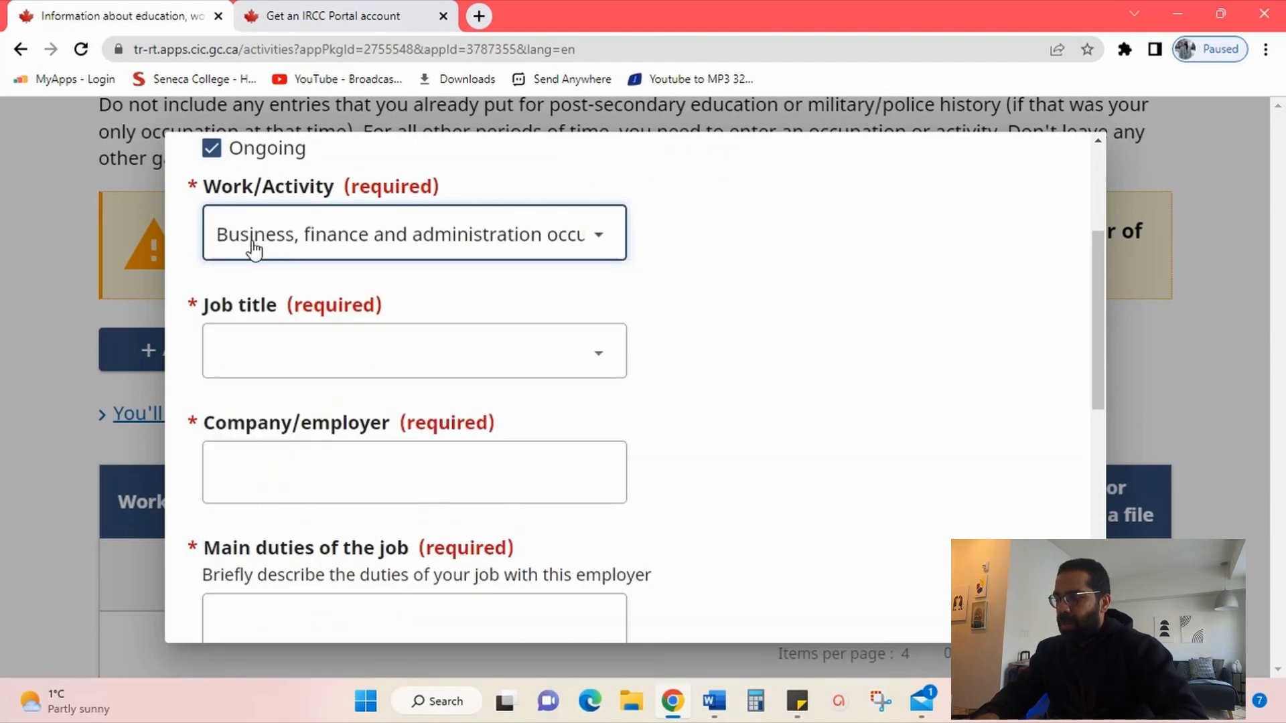
Step: Set the job title of the work entry to Other sales support and related occupations
{"action": "left_click", "coordinate": [388, 359]}
{"action": "type", "text": "ooooooooo"}
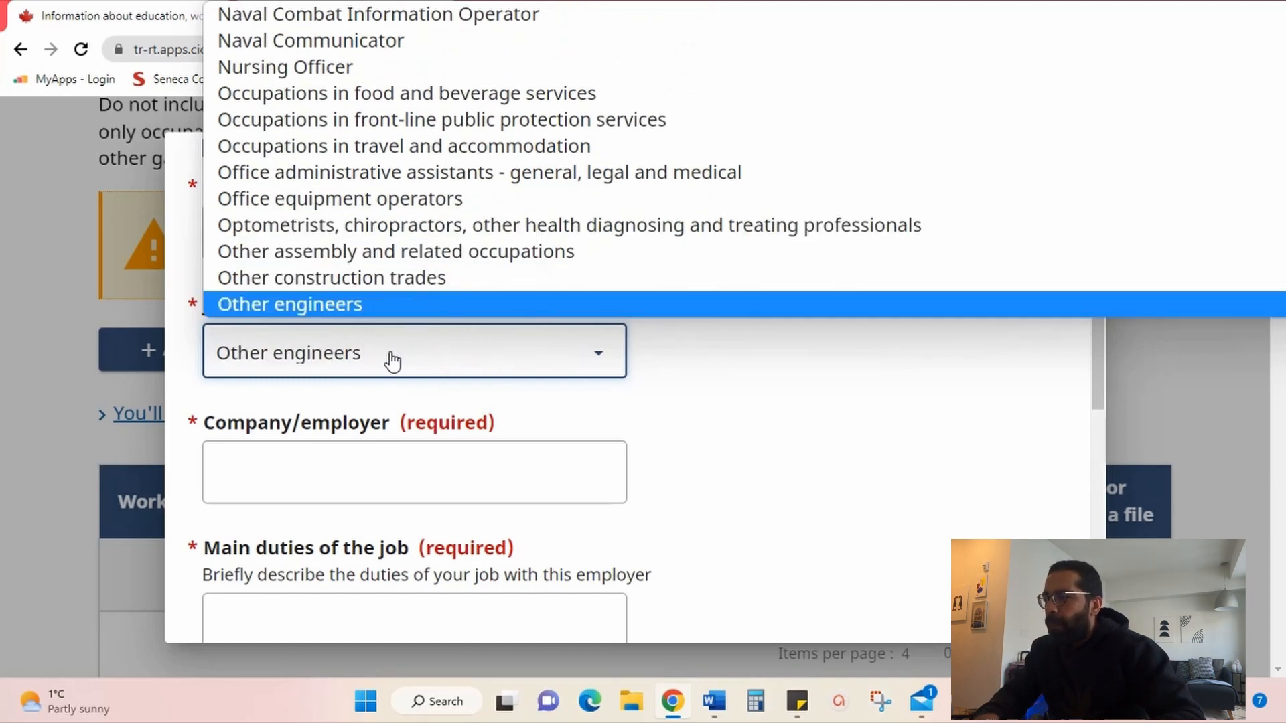
{"action": "type", "text": "ooooo"}
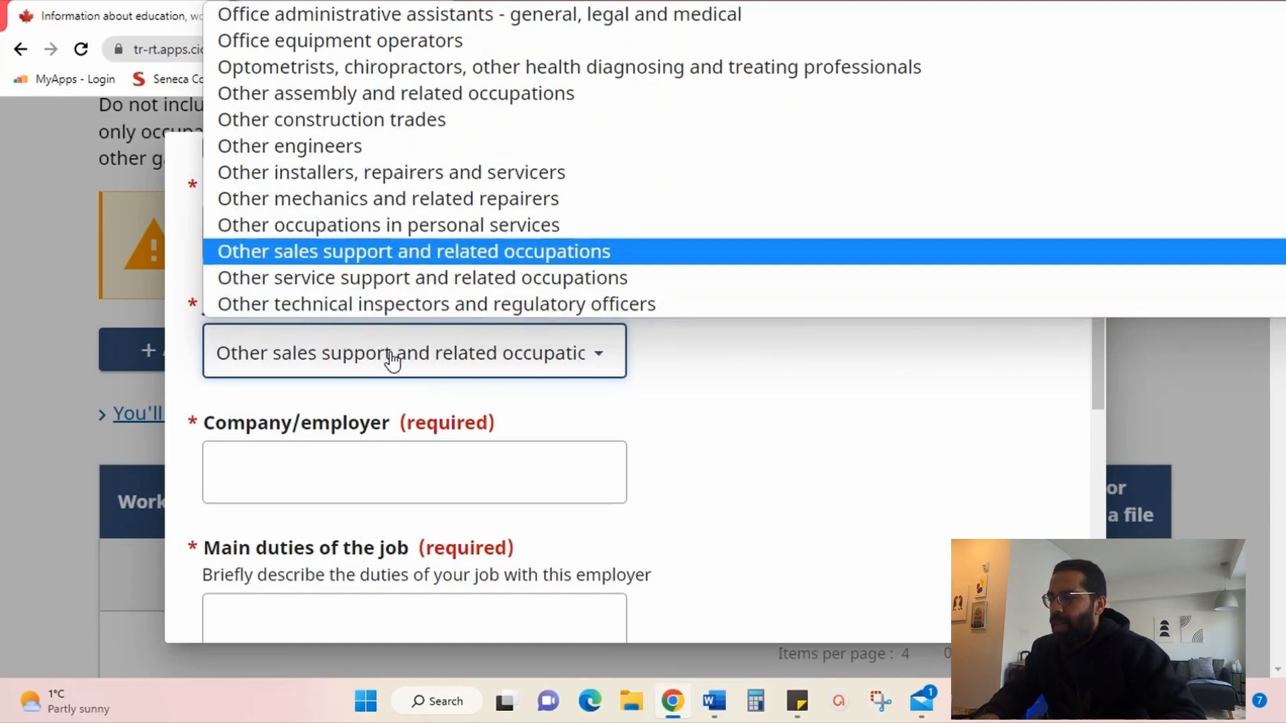
{"action": "key", "text": "Up"}
{"action": "key", "text": "Return"}
{"action": "key", "text": "Tab"}
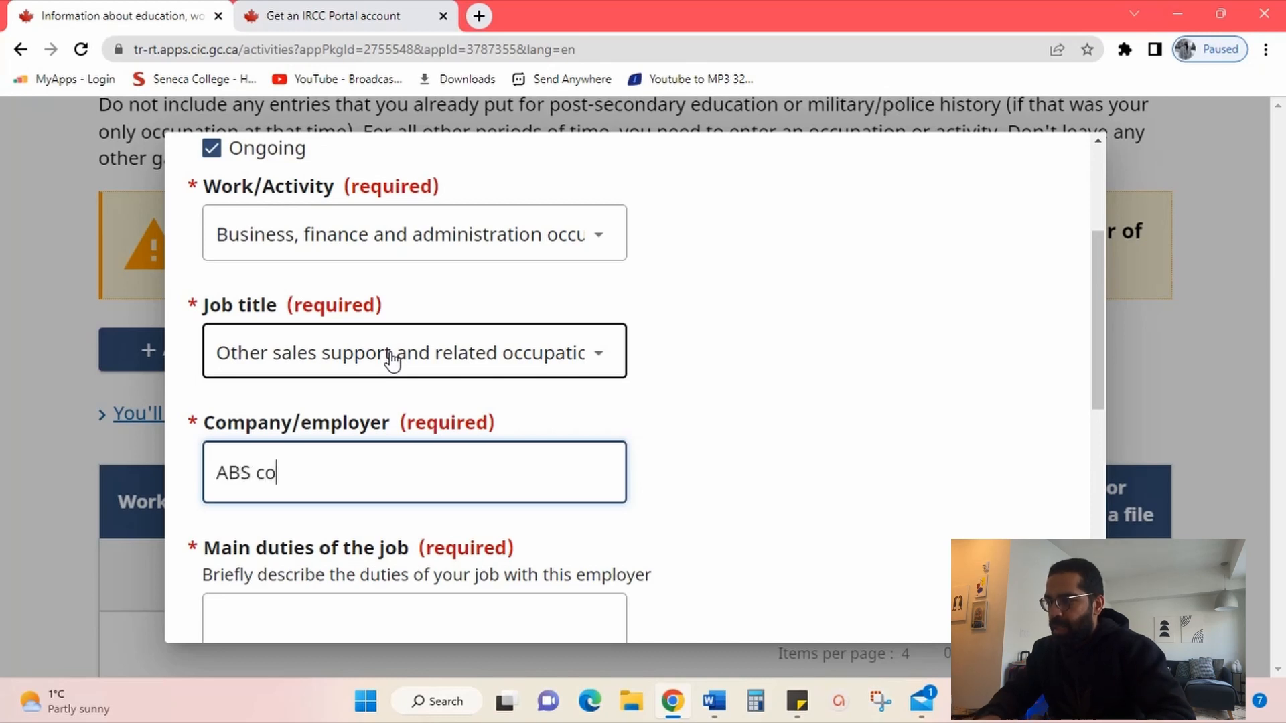
Step: Enter ABS consultant as the company/employer and NGO Consultant as the main duties of the job
{"action": "type", "text": "ABS consultant"}
{"action": "key", "text": "Tab"}
{"action": "scroll", "coordinate": [394, 361], "scroll_direction": "down", "scroll_amount": 4}
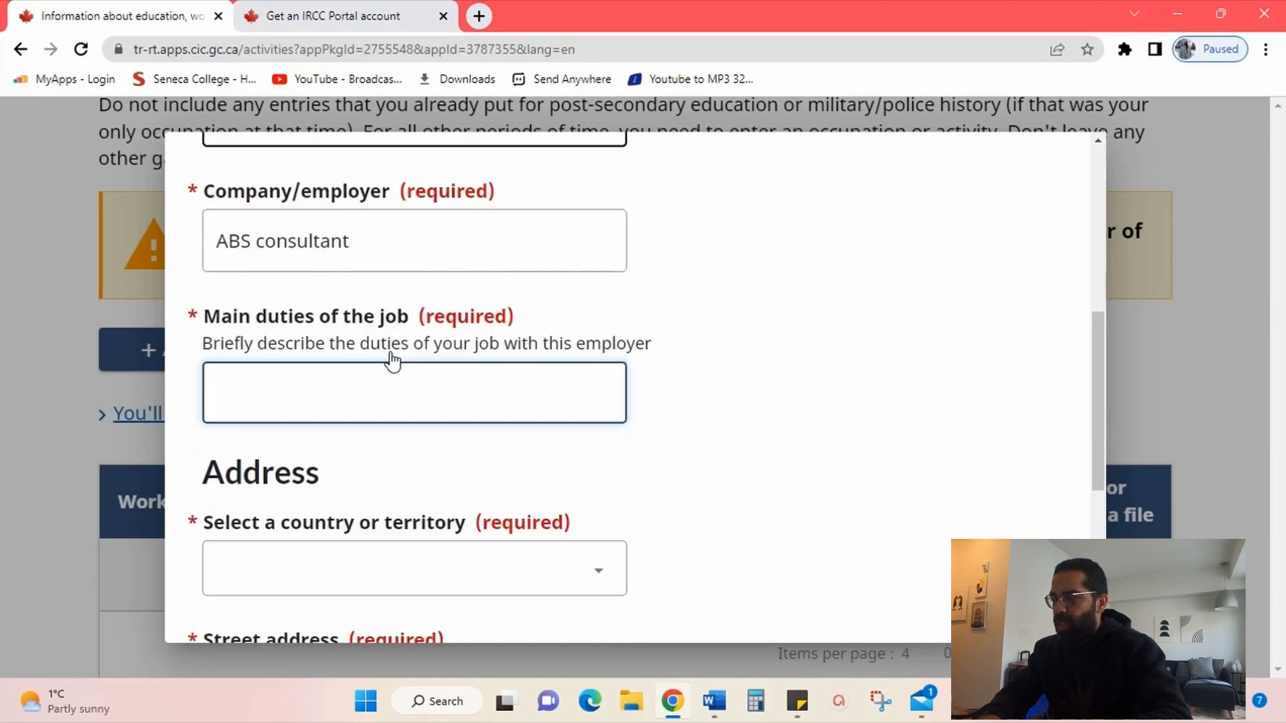
{"action": "type", "text": "NGO Consultant"}
Step: Complete the employer's address with India as country, a street address and Lucknow as city, then save the entry and continue to the travel history
{"action": "key", "text": "Tab"}
{"action": "type", "text": "in"}
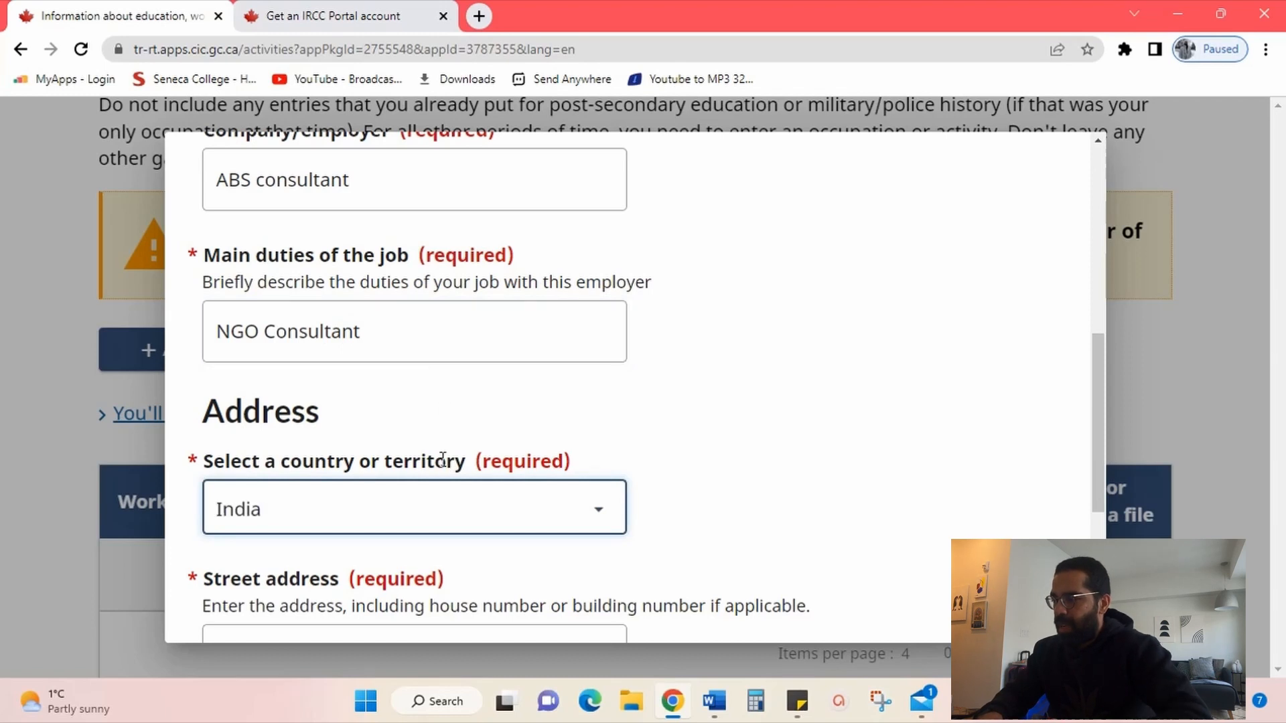
{"action": "key", "text": "Tab"}
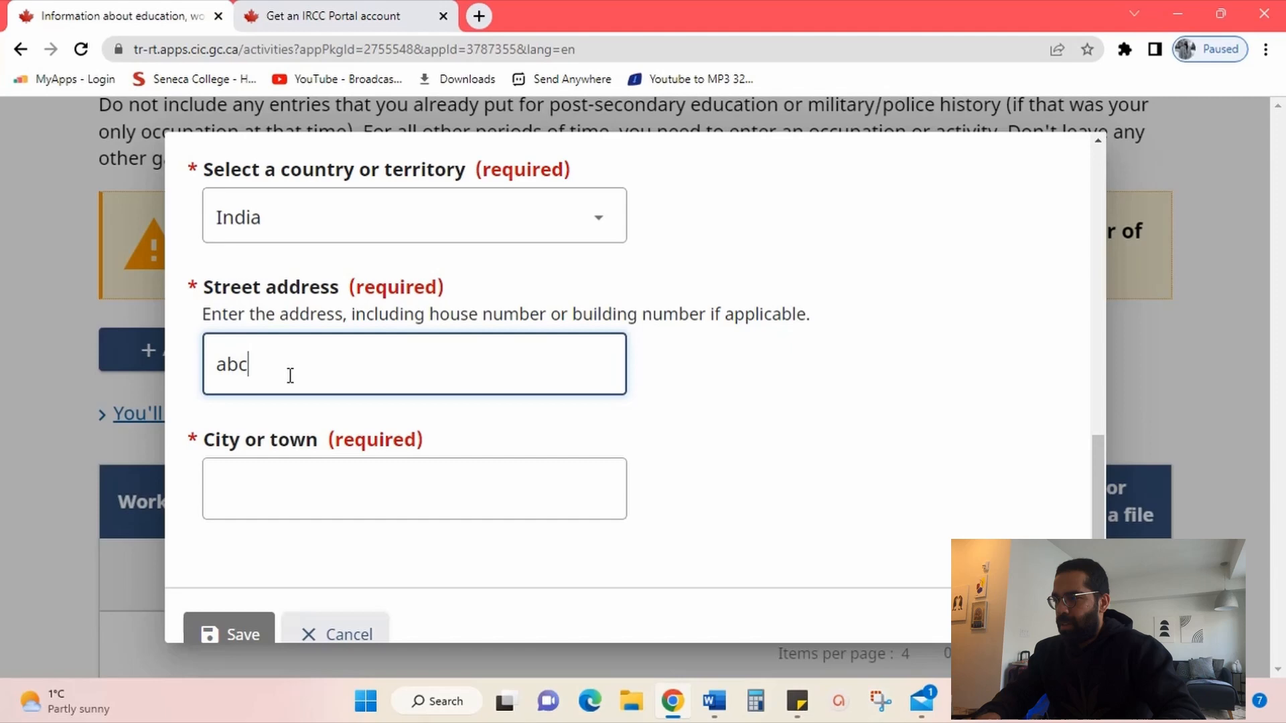
{"action": "key", "text": "Tab"}
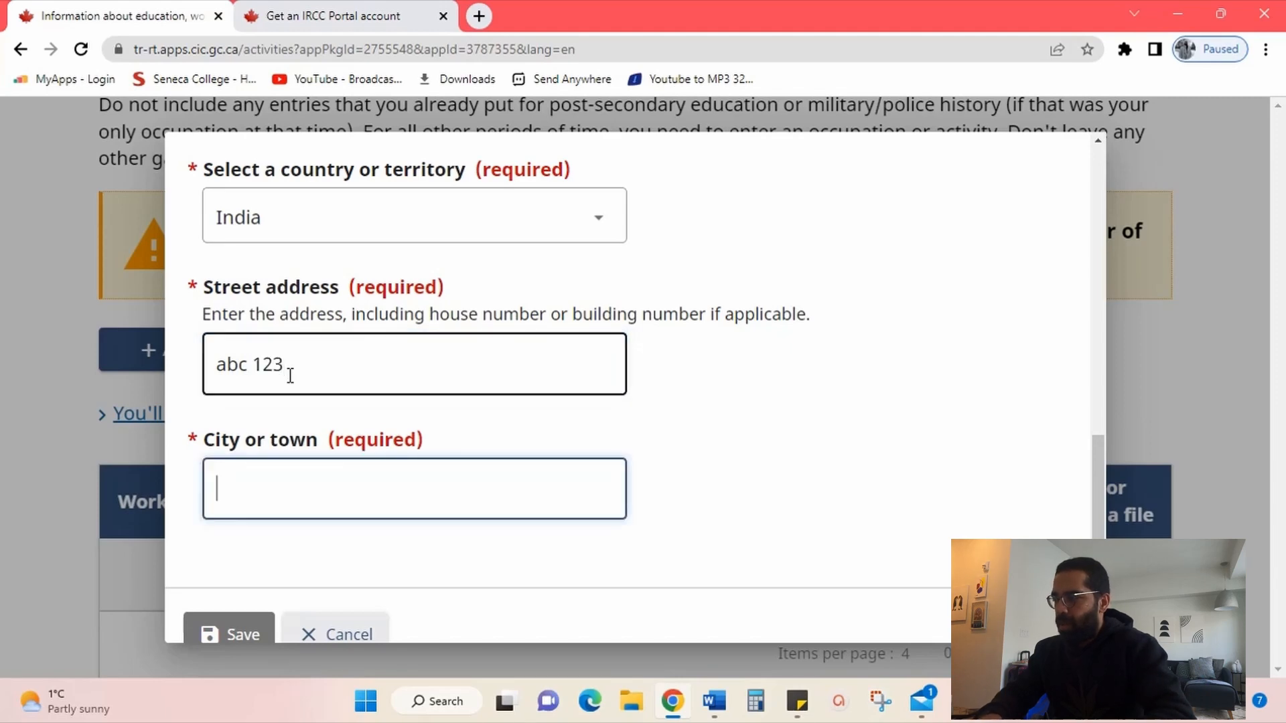
{"action": "type", "text": "Lucknow"}
{"action": "scroll", "coordinate": [290, 375], "scroll_direction": "down", "scroll_amount": 1}
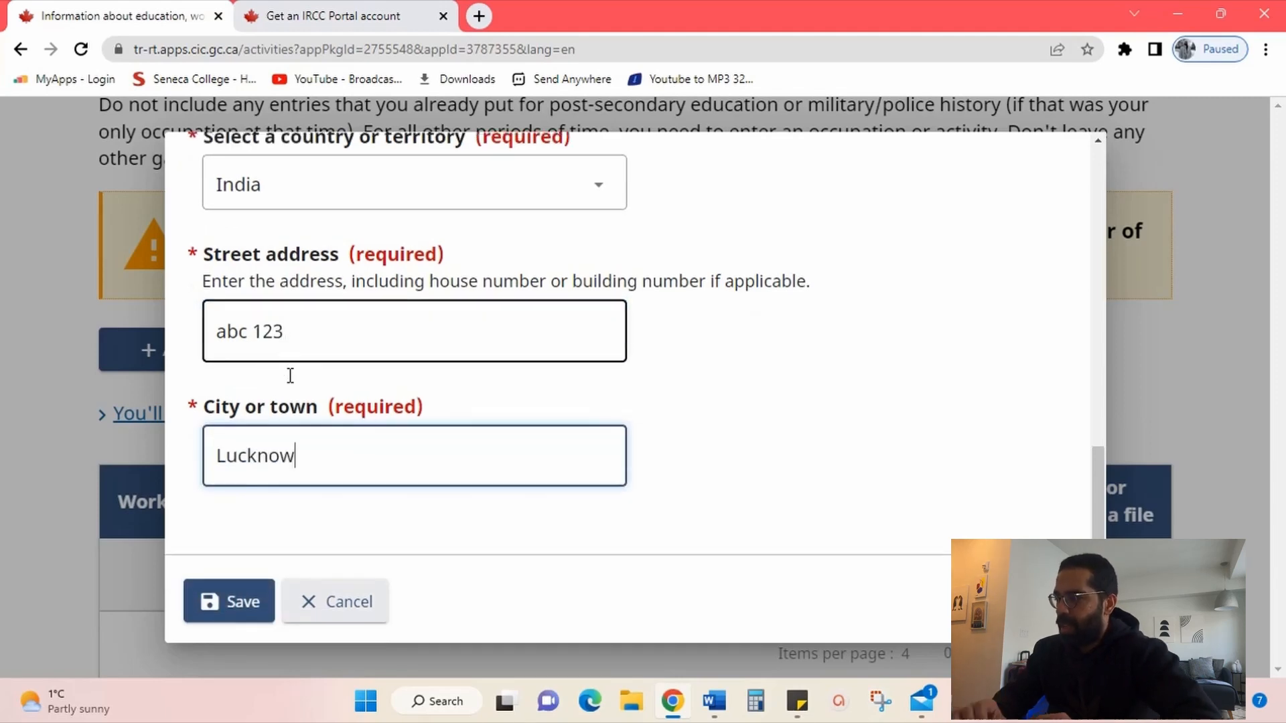
{"action": "left_click", "coordinate": [232, 600]}
{"action": "scroll", "coordinate": [505, 561], "scroll_direction": "down", "scroll_amount": 5}
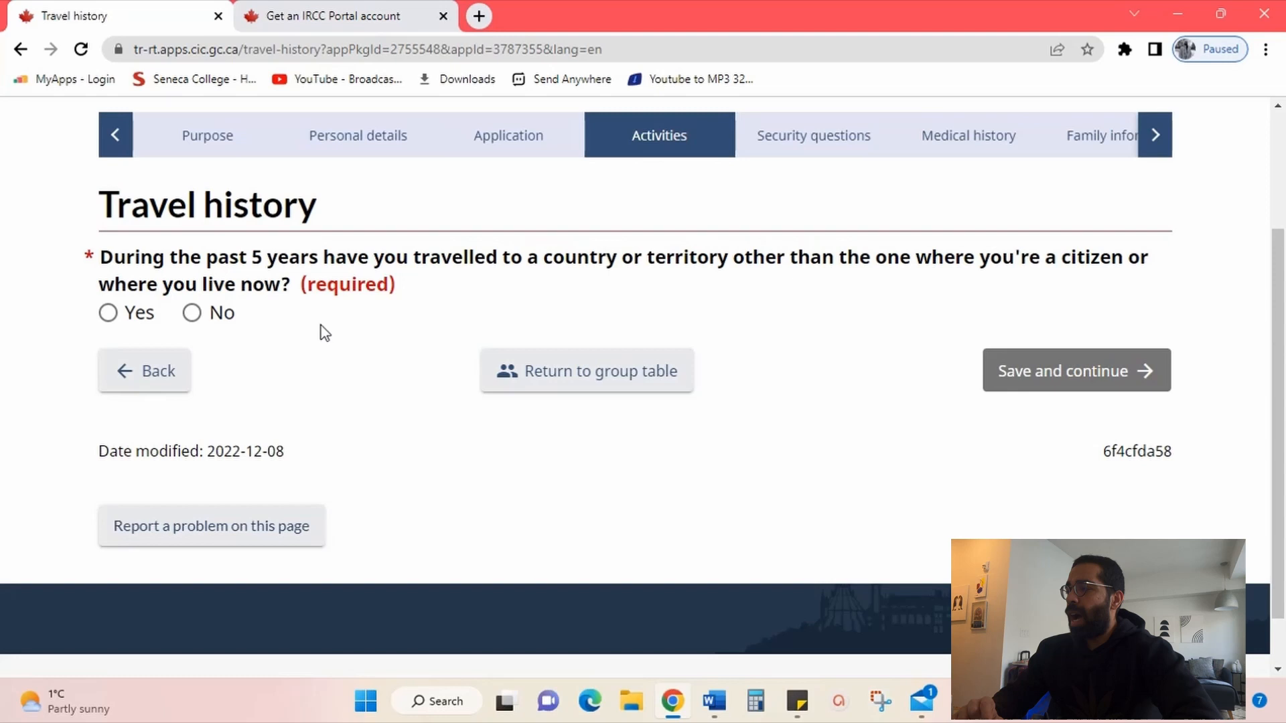
Step: Try both answers to the past-5-years travel question and examine the travel details required for Yes
{"action": "scroll", "coordinate": [325, 333], "scroll_direction": "down", "scroll_amount": 1}
{"action": "scroll", "coordinate": [325, 332], "scroll_direction": "up", "scroll_amount": 1}
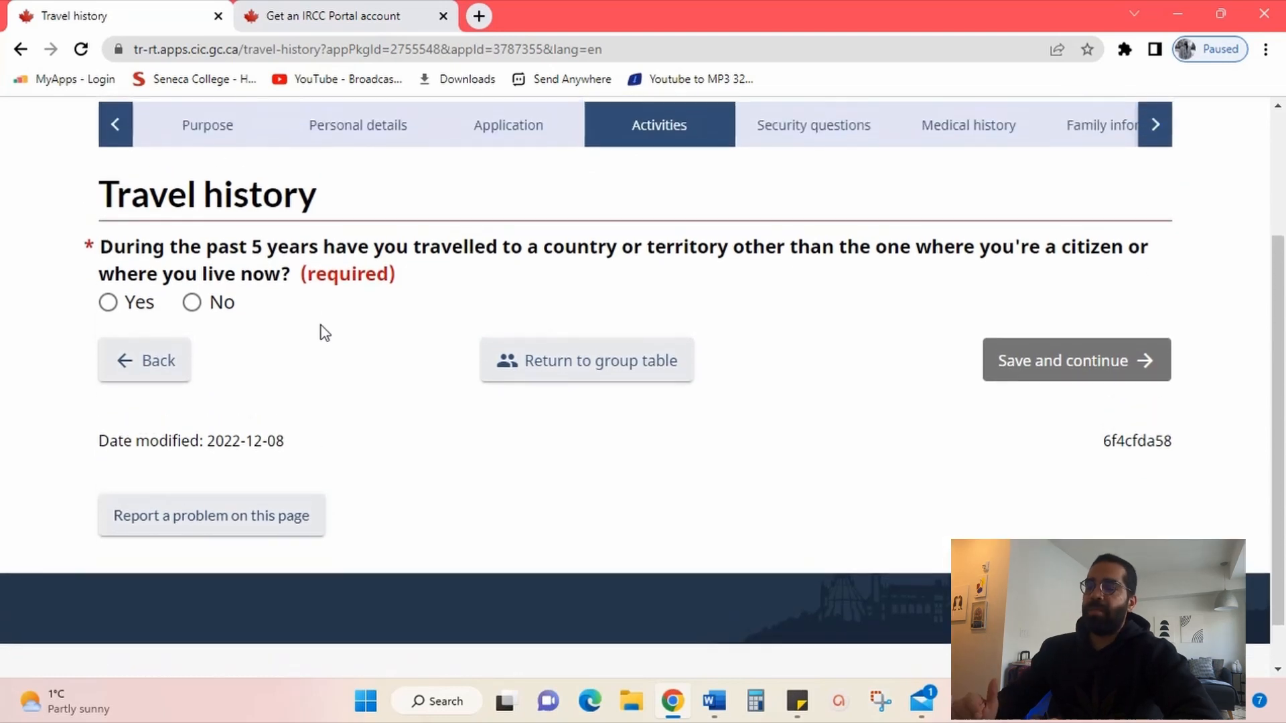
{"action": "scroll", "coordinate": [325, 333], "scroll_direction": "down", "scroll_amount": 1}
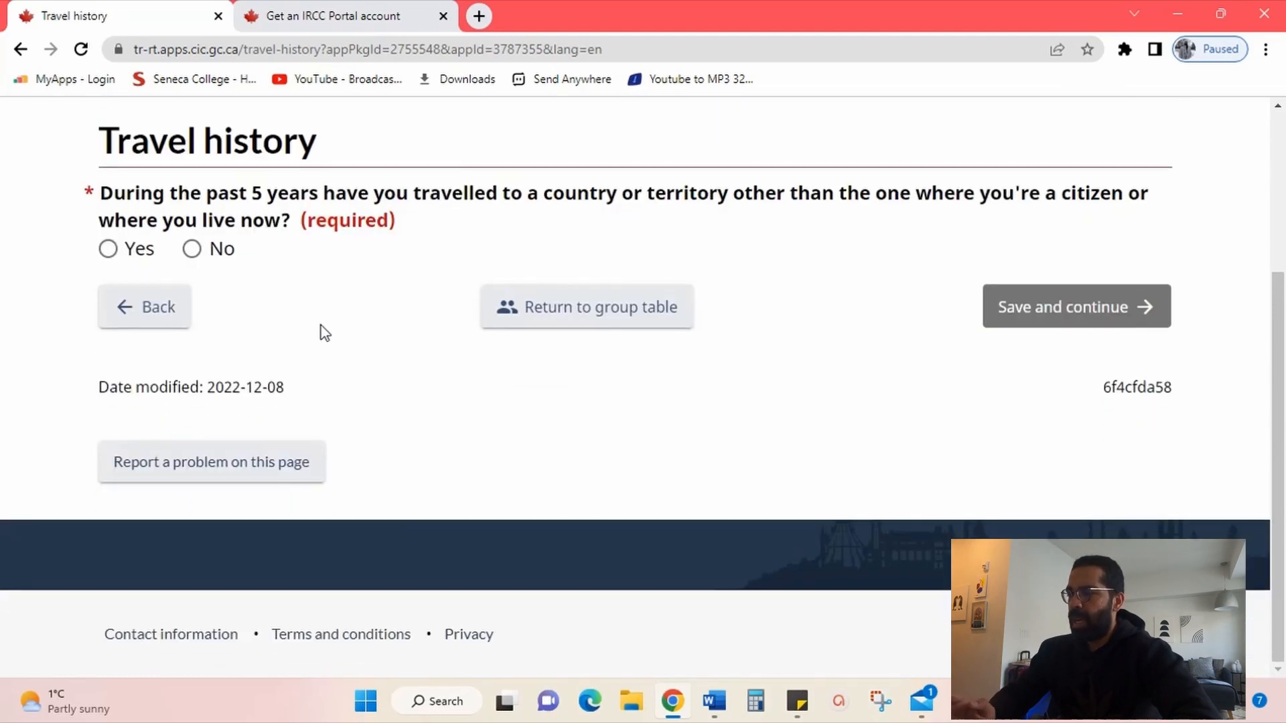
{"action": "scroll", "coordinate": [325, 333], "scroll_direction": "up", "scroll_amount": 2}
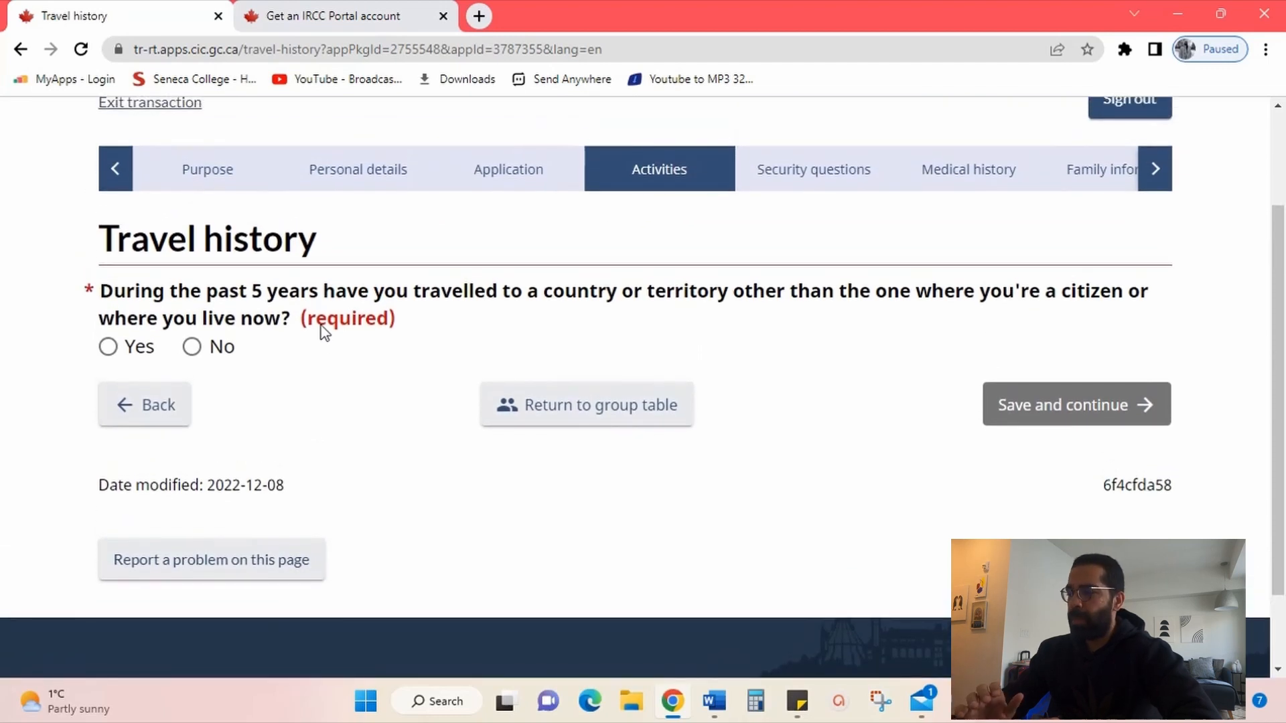
{"action": "left_click", "coordinate": [193, 348]}
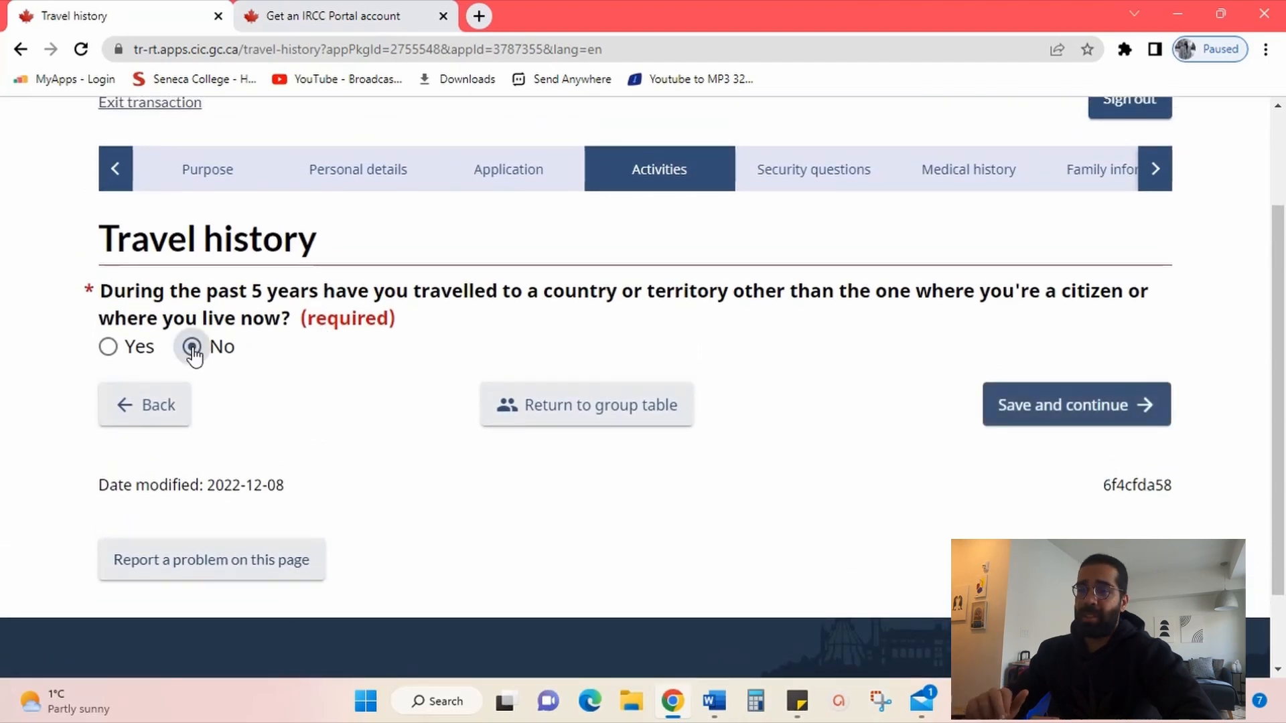
{"action": "left_click", "coordinate": [106, 350]}
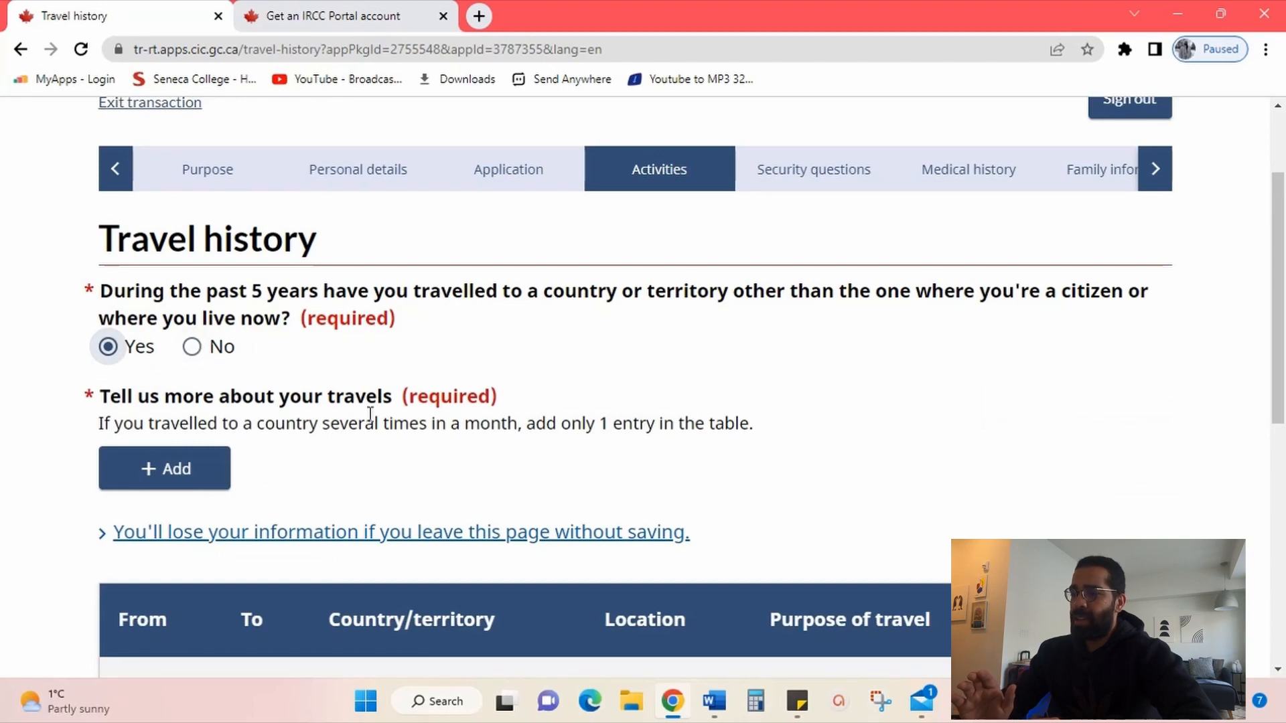
{"action": "scroll", "coordinate": [380, 399], "scroll_direction": "down", "scroll_amount": 2}
{"action": "scroll", "coordinate": [500, 423], "scroll_direction": "down", "scroll_amount": 2}
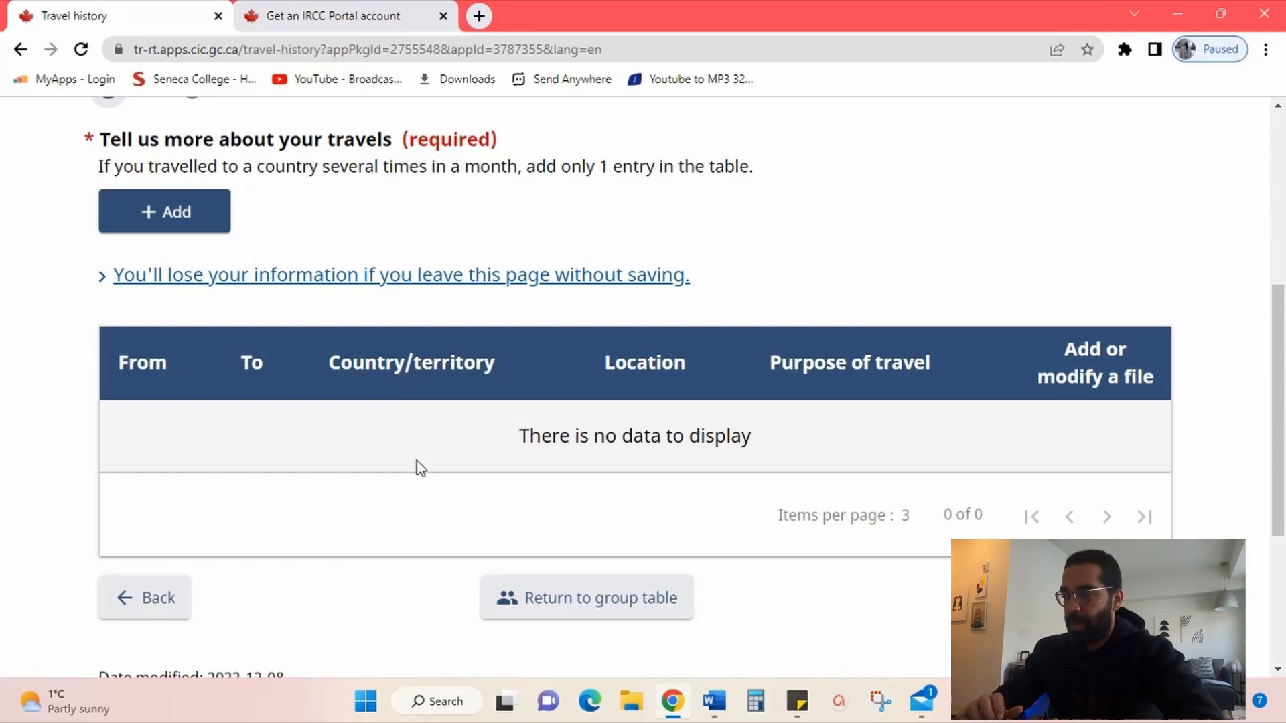
{"action": "scroll", "coordinate": [418, 467], "scroll_direction": "up", "scroll_amount": 4}
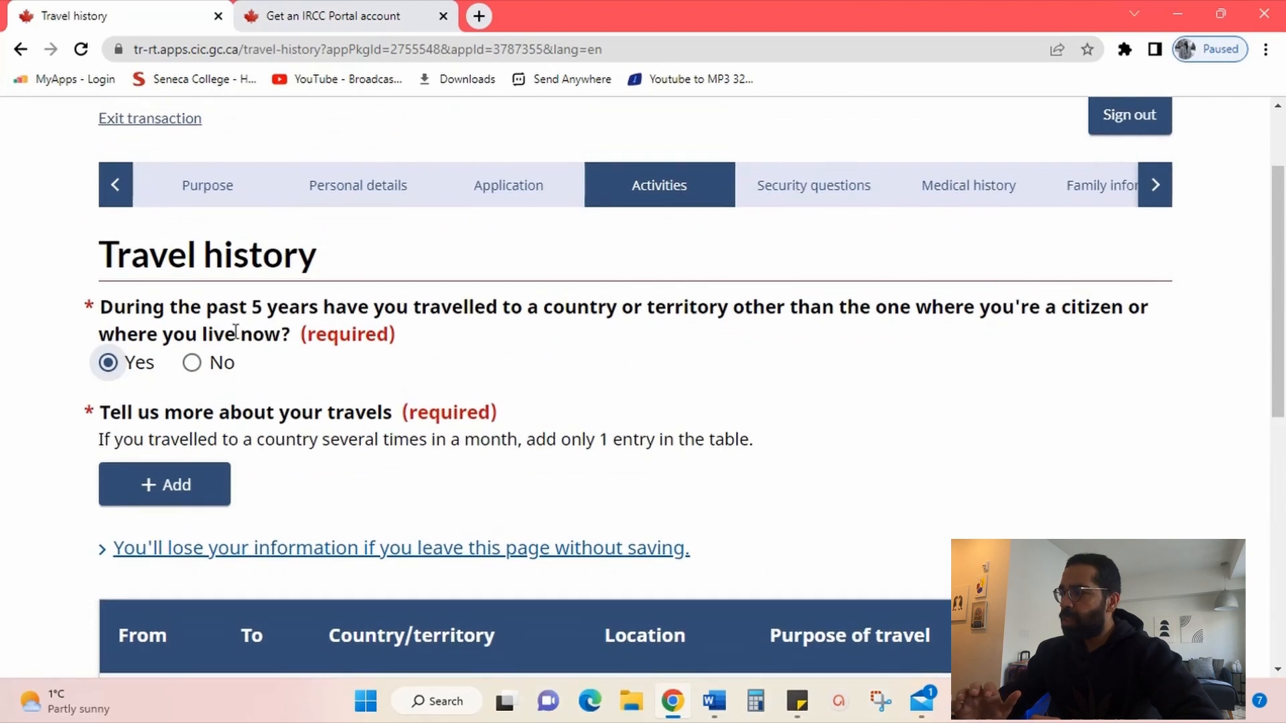
Step: Answer No to the travel, unauthorized stay and visa refusal questions on both travel history pages, saving and continuing after each page
{"action": "left_click", "coordinate": [203, 367]}
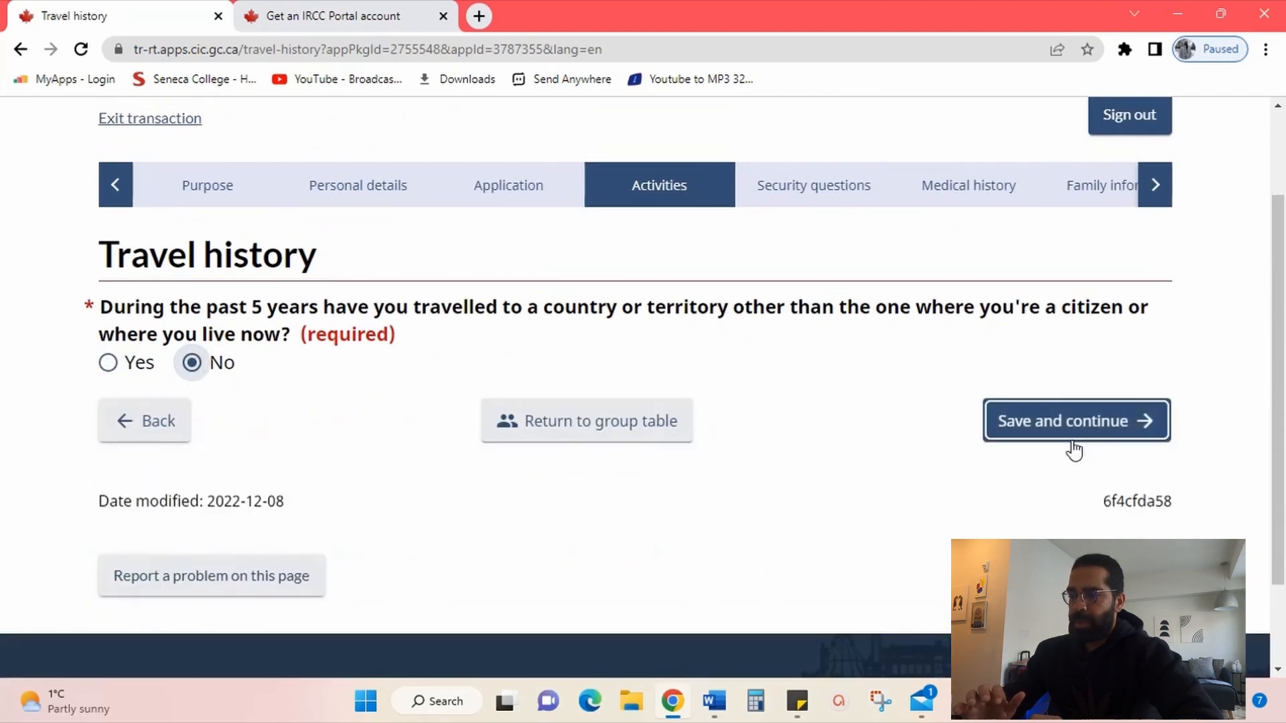
{"action": "left_click", "coordinate": [1061, 436]}
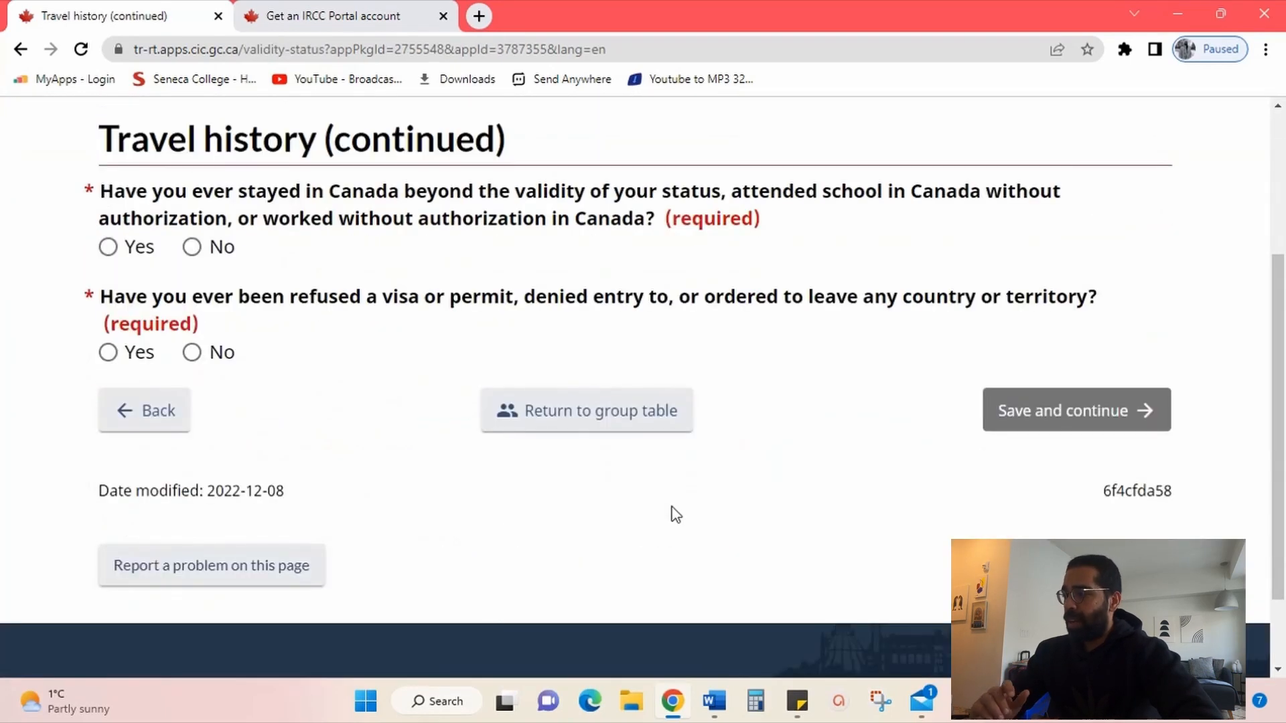
{"action": "scroll", "coordinate": [675, 514], "scroll_direction": "up", "scroll_amount": 2}
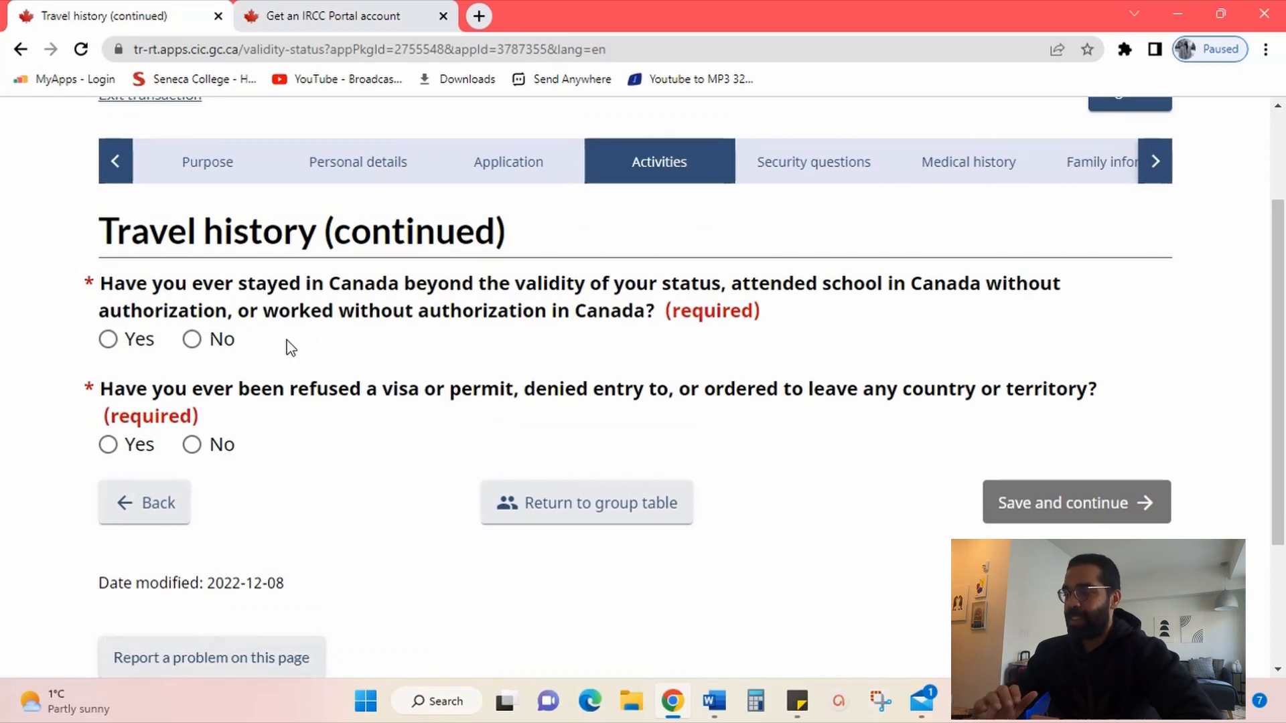
{"action": "left_click", "coordinate": [193, 340]}
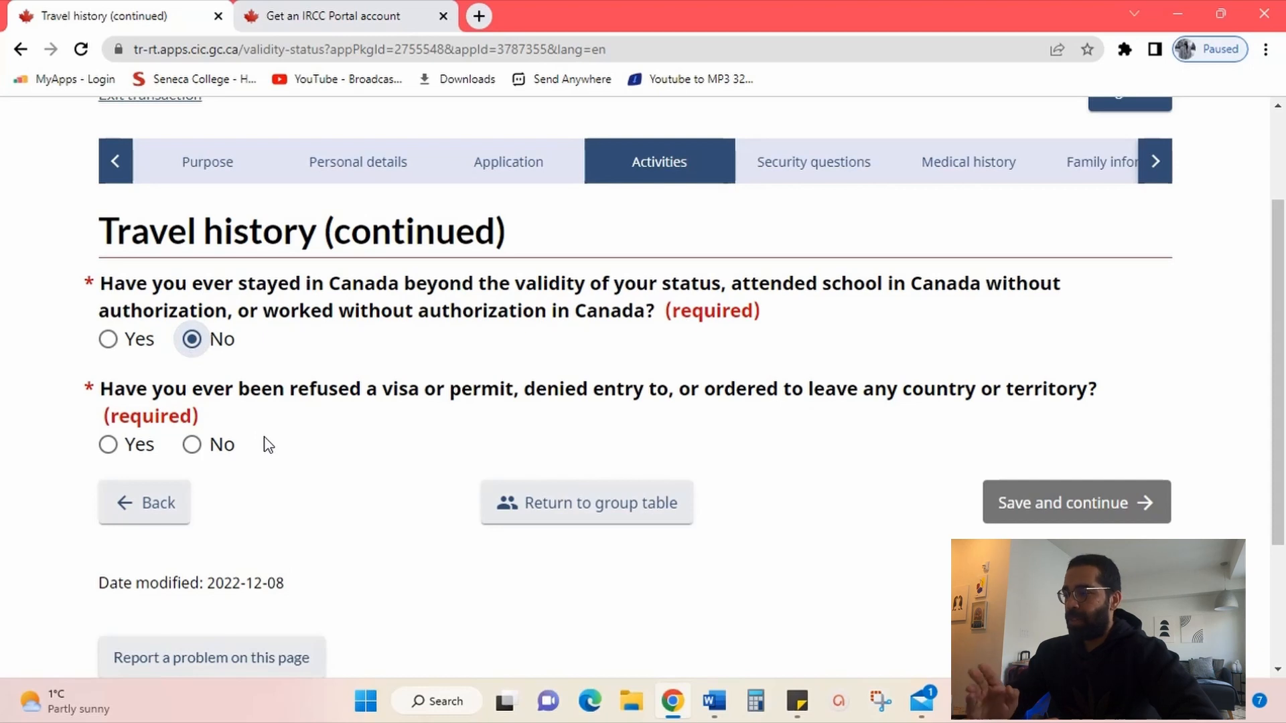
{"action": "left_click", "coordinate": [192, 444]}
{"action": "left_click", "coordinate": [1063, 504]}
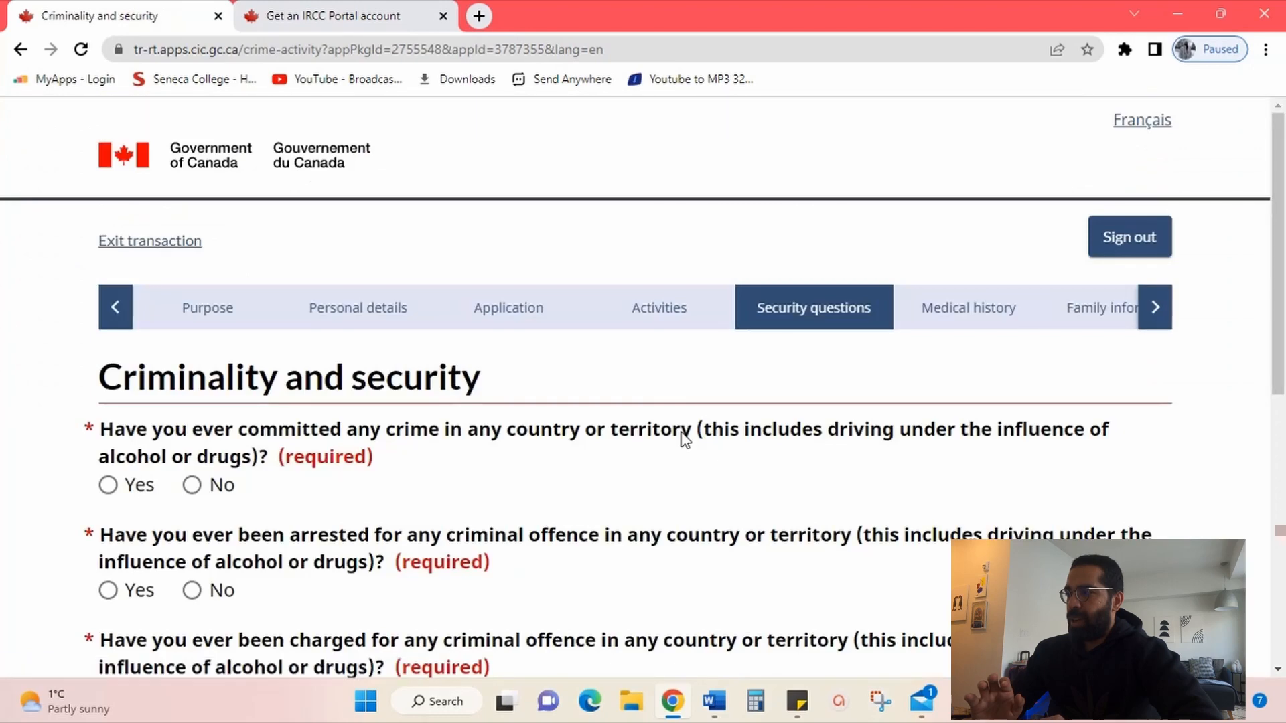
Step: Answer No to the four criminality questions about crimes committed, arrests, charges and convictions, and continue to the security questions
{"action": "scroll", "coordinate": [683, 439], "scroll_direction": "down", "scroll_amount": 4}
{"action": "scroll", "coordinate": [681, 439], "scroll_direction": "up", "scroll_amount": 2}
{"action": "scroll", "coordinate": [680, 439], "scroll_direction": "down", "scroll_amount": 2}
{"action": "left_click", "coordinate": [216, 213]}
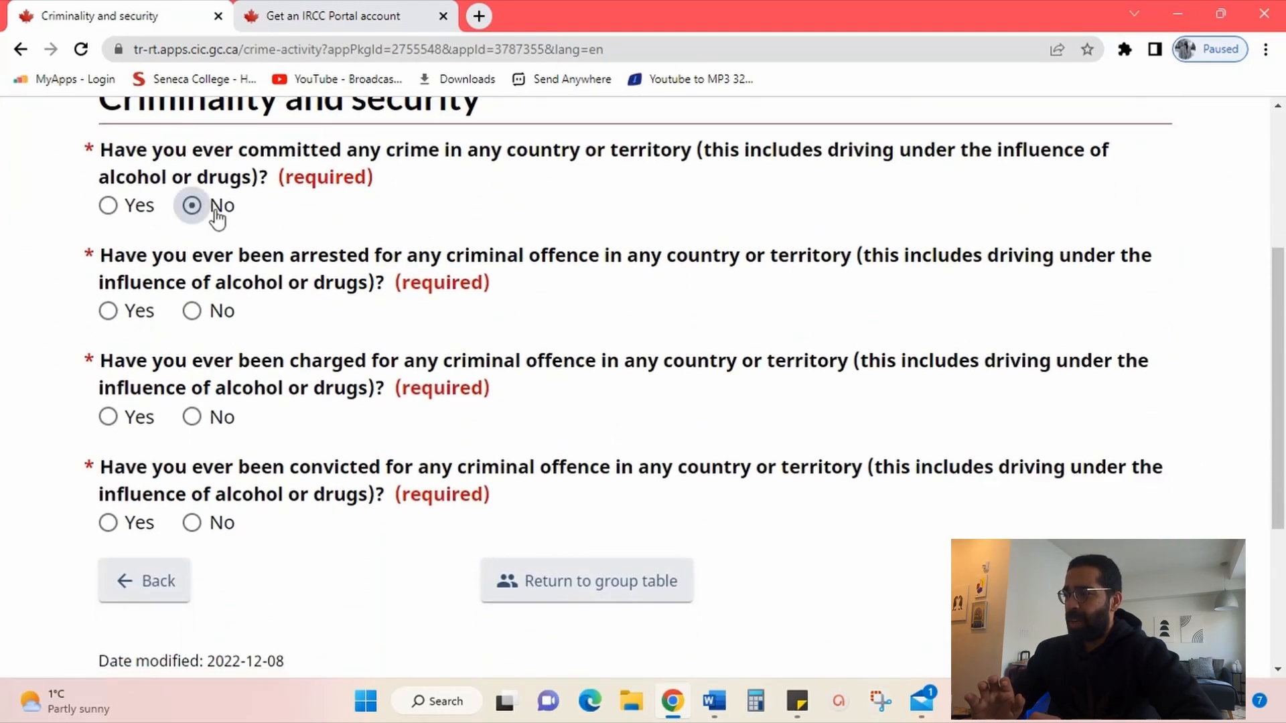
{"action": "left_click", "coordinate": [210, 315]}
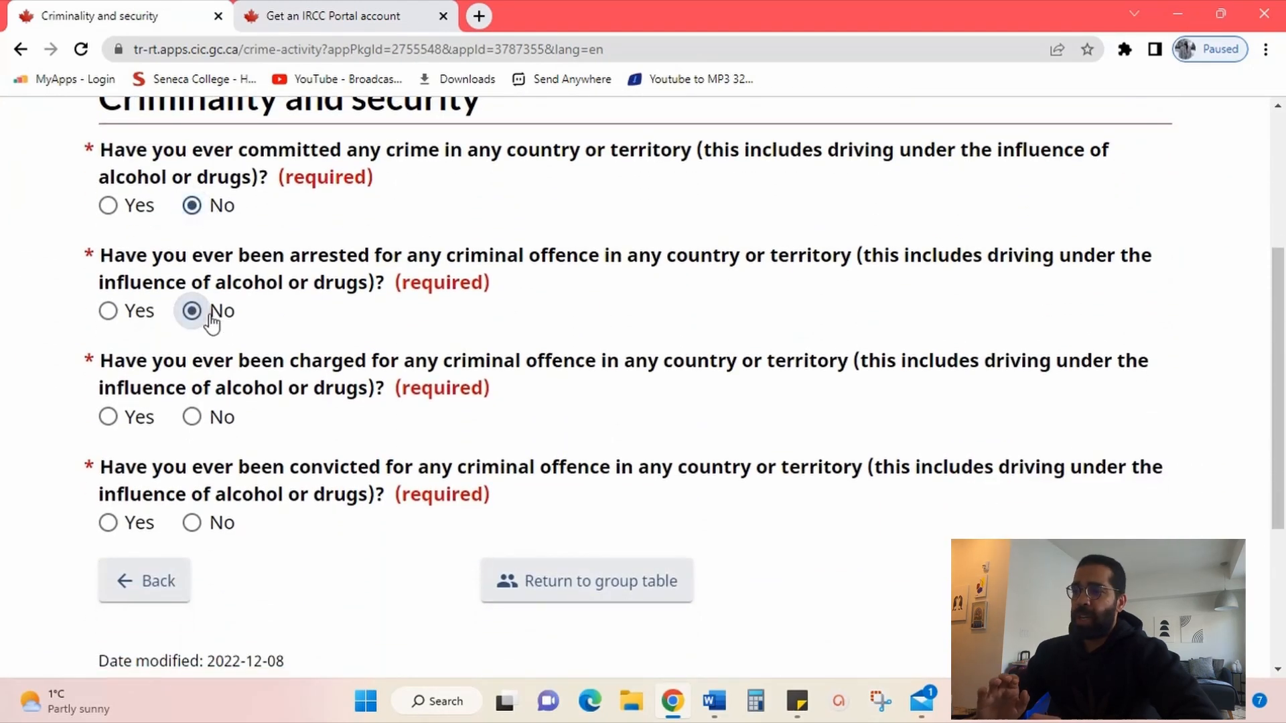
{"action": "left_click", "coordinate": [211, 423]}
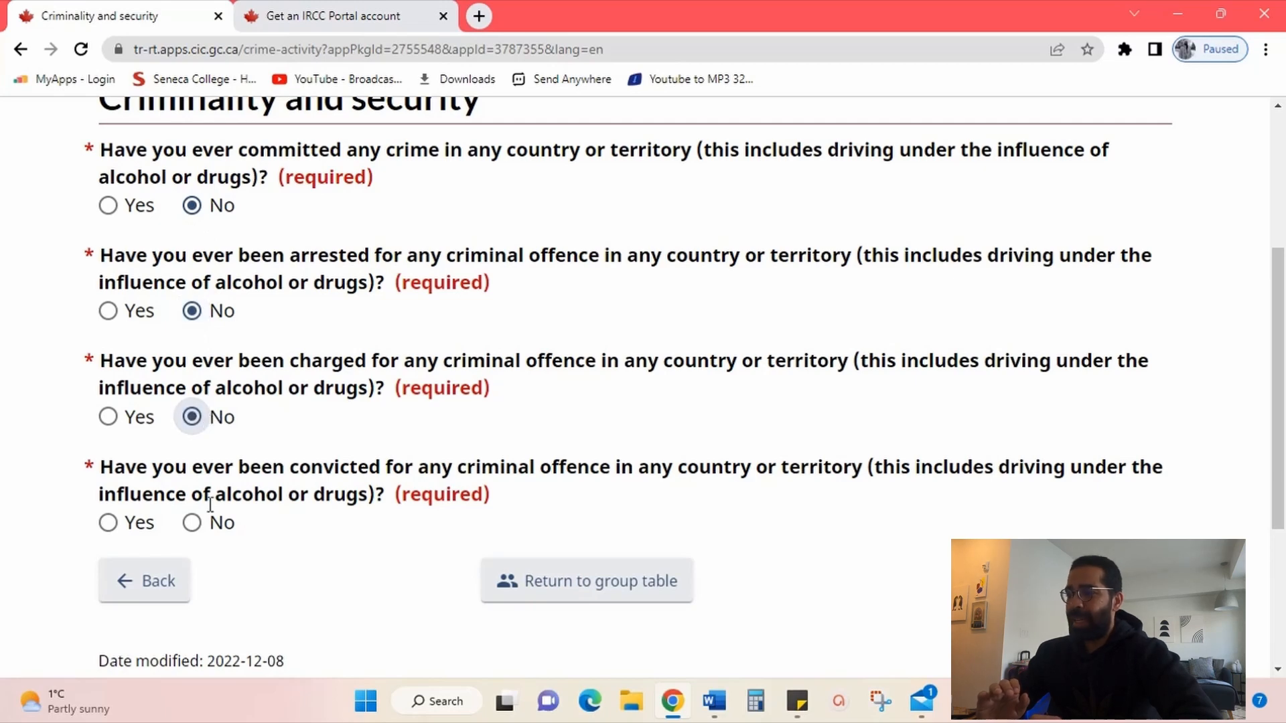
{"action": "left_click", "coordinate": [213, 527]}
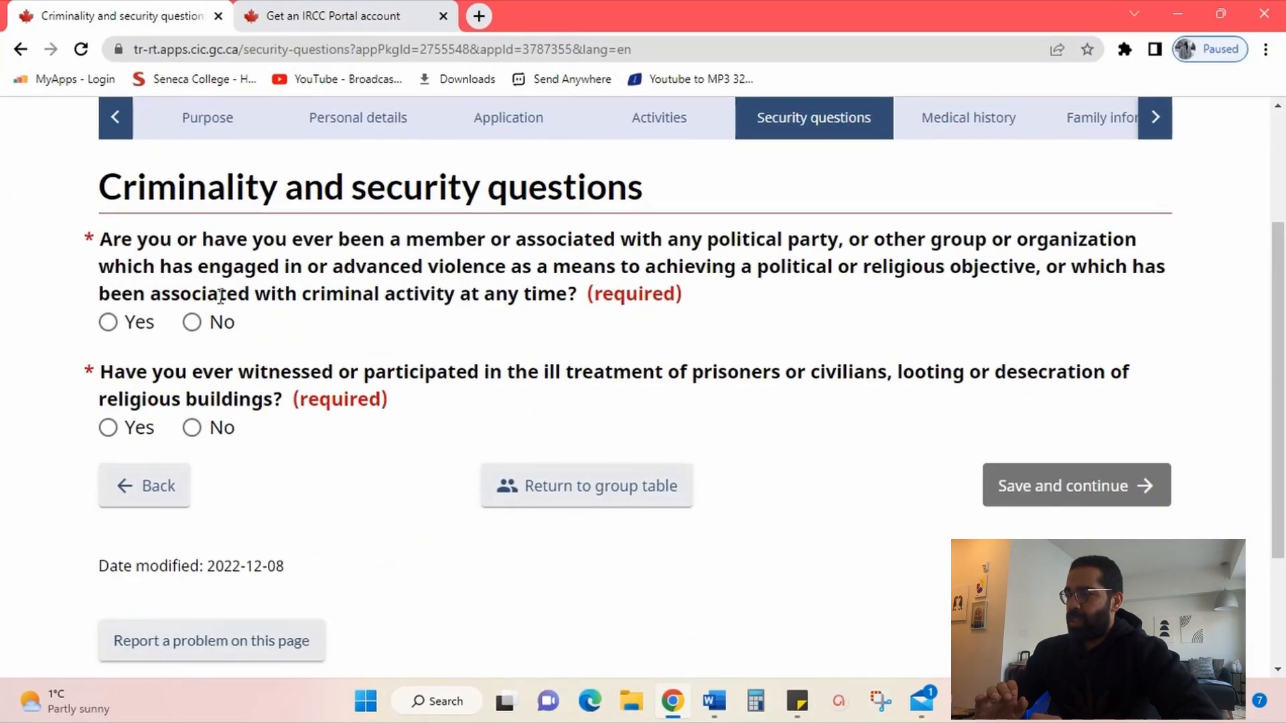
Step: Answer No to the questions on association with violent or criminal groups and ill treatment of prisoners or civilians, then save and continue
{"action": "left_click", "coordinate": [192, 323]}
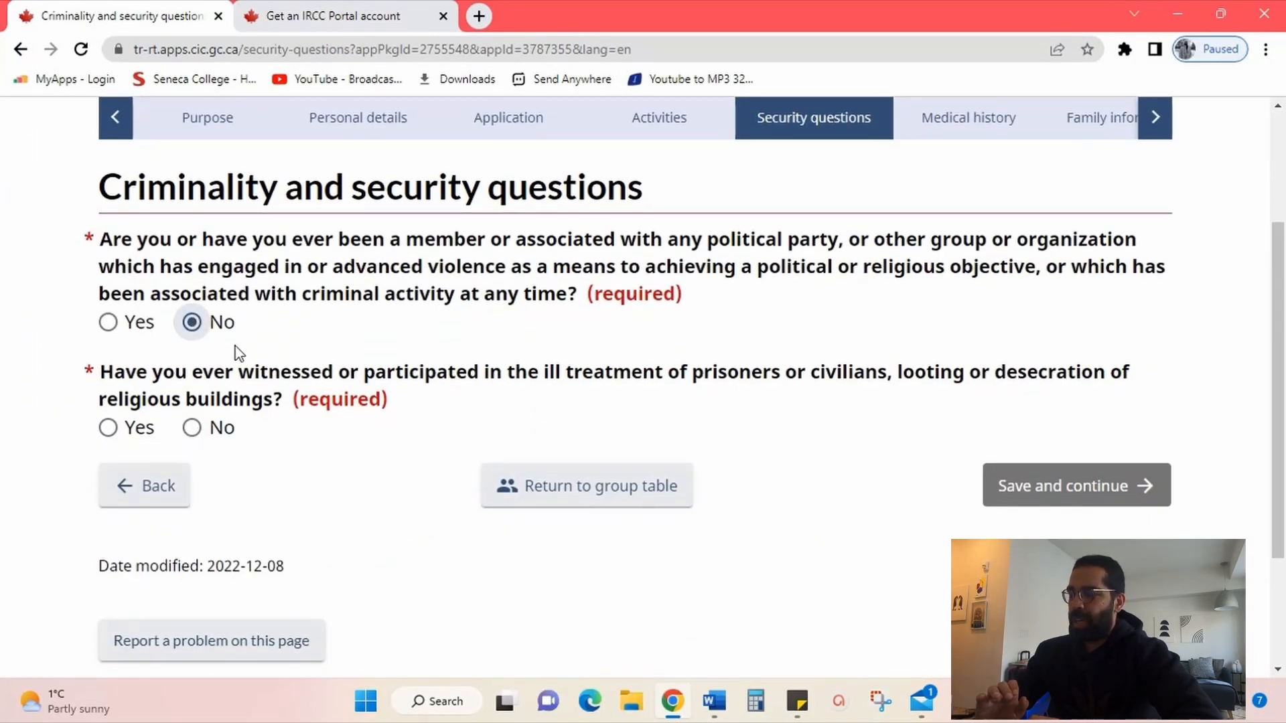
{"action": "left_click", "coordinate": [205, 428]}
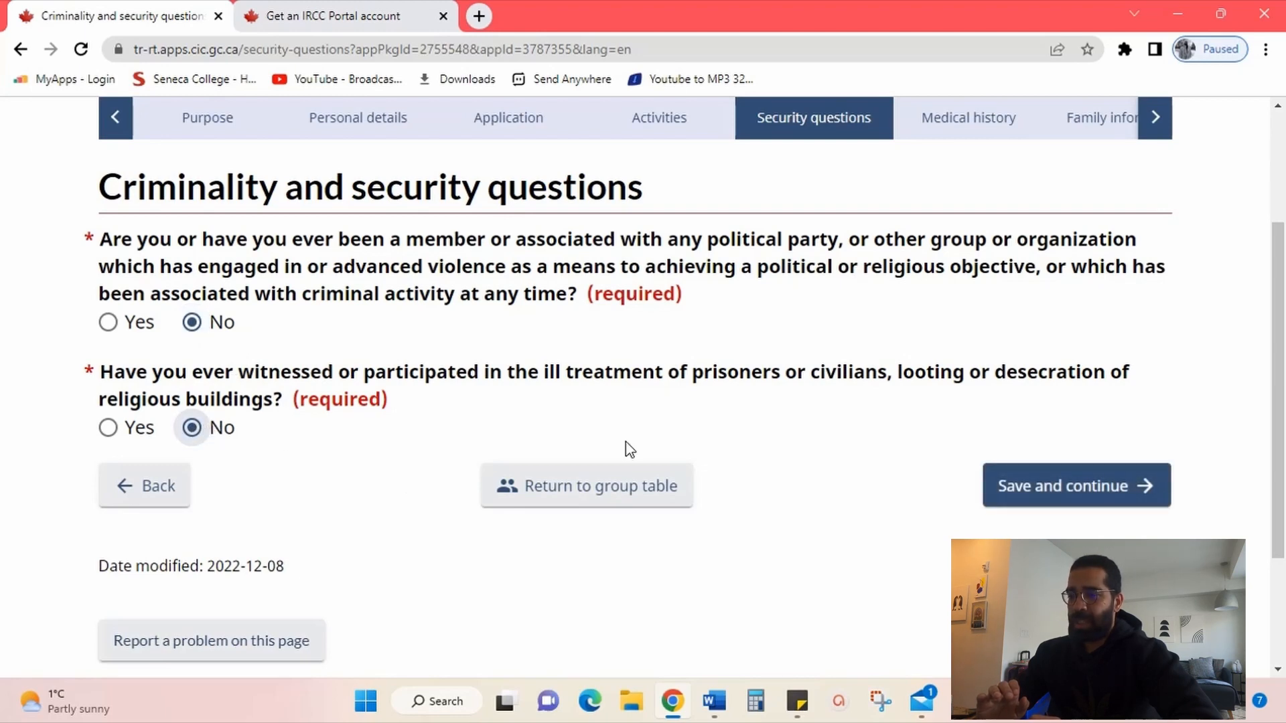
{"action": "left_click", "coordinate": [1132, 483]}
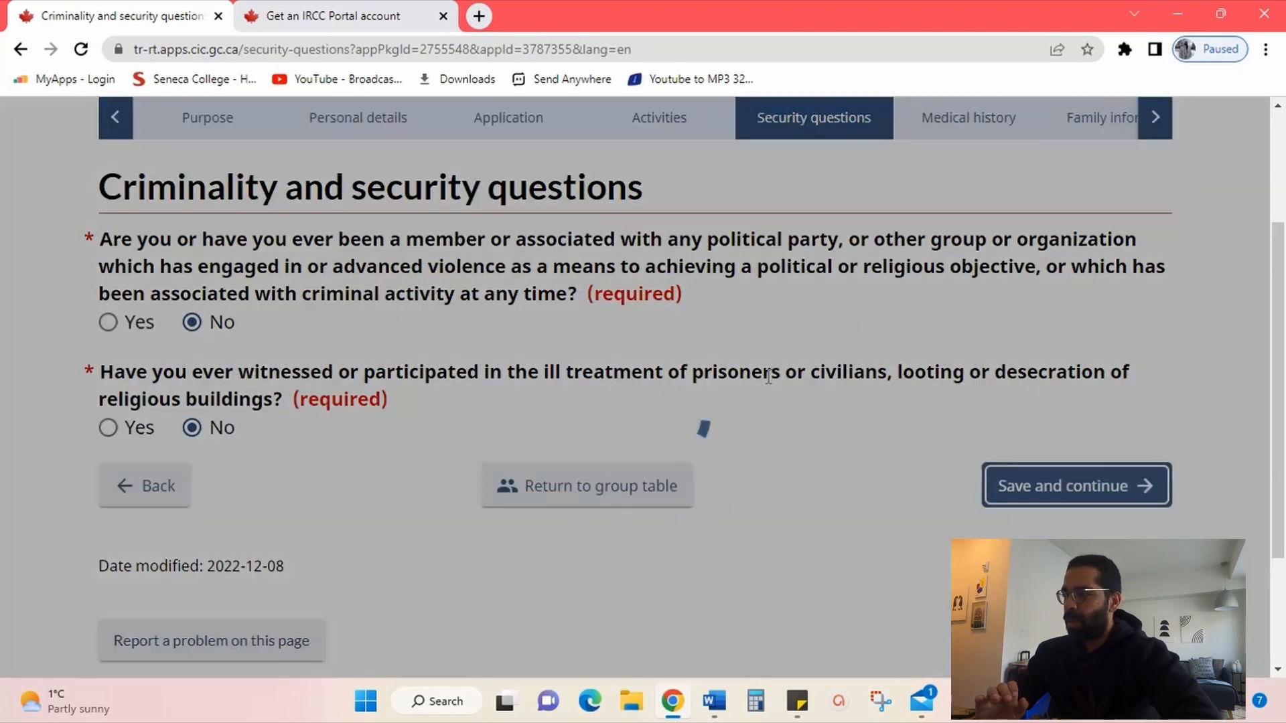
Step: Answer No to having had an IRCC panel physician medical exam in the last 12 months, then save and continue
{"action": "scroll", "coordinate": [529, 440], "scroll_direction": "down", "scroll_amount": 2}
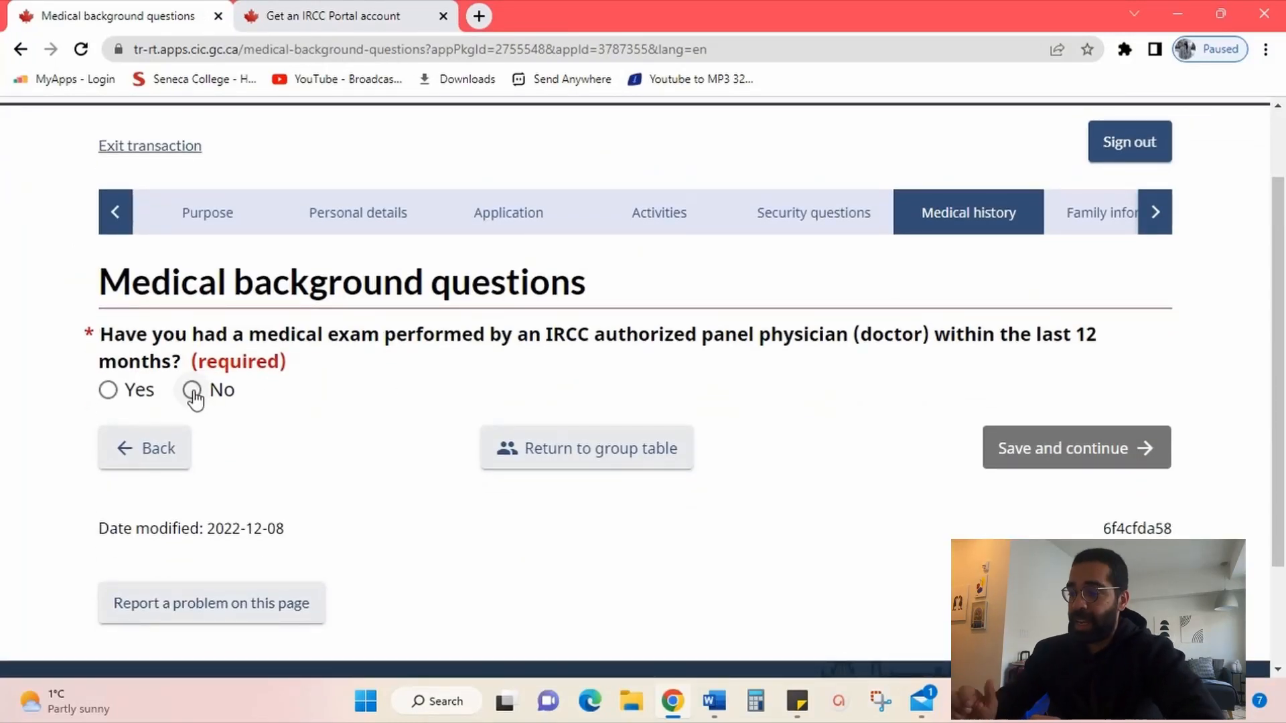
{"action": "left_click", "coordinate": [193, 396]}
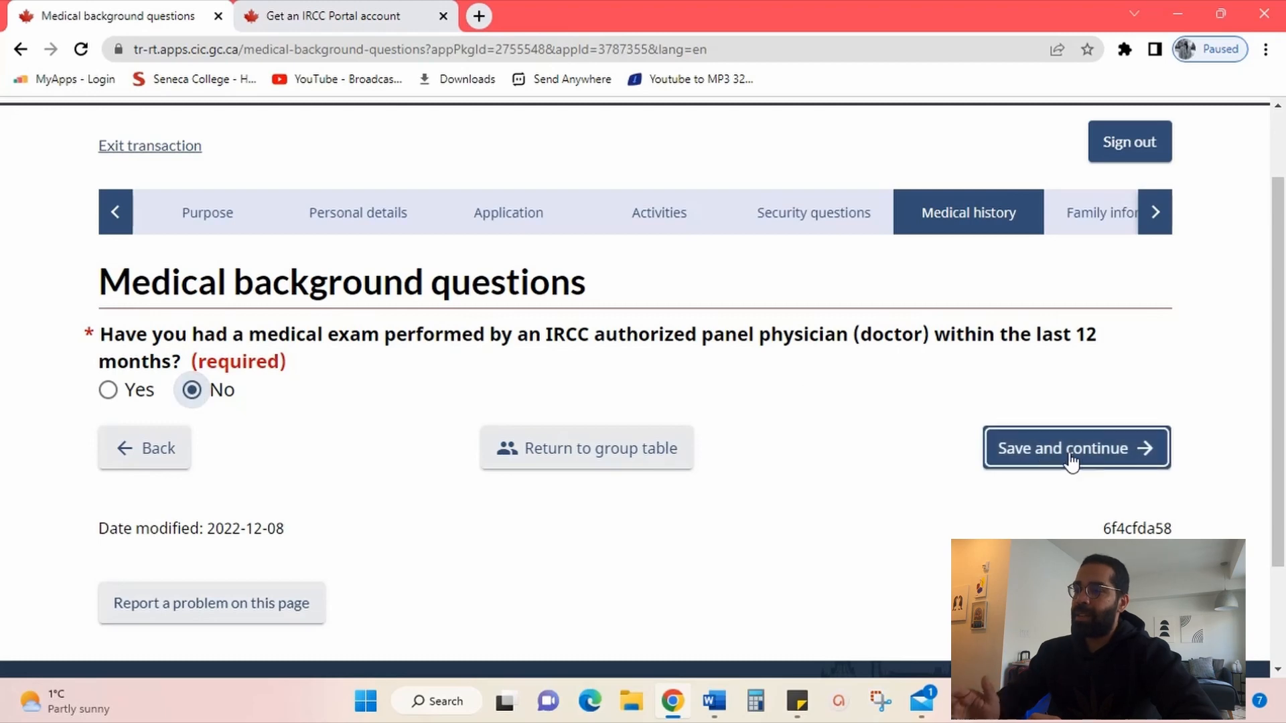
{"action": "left_click", "coordinate": [1118, 460]}
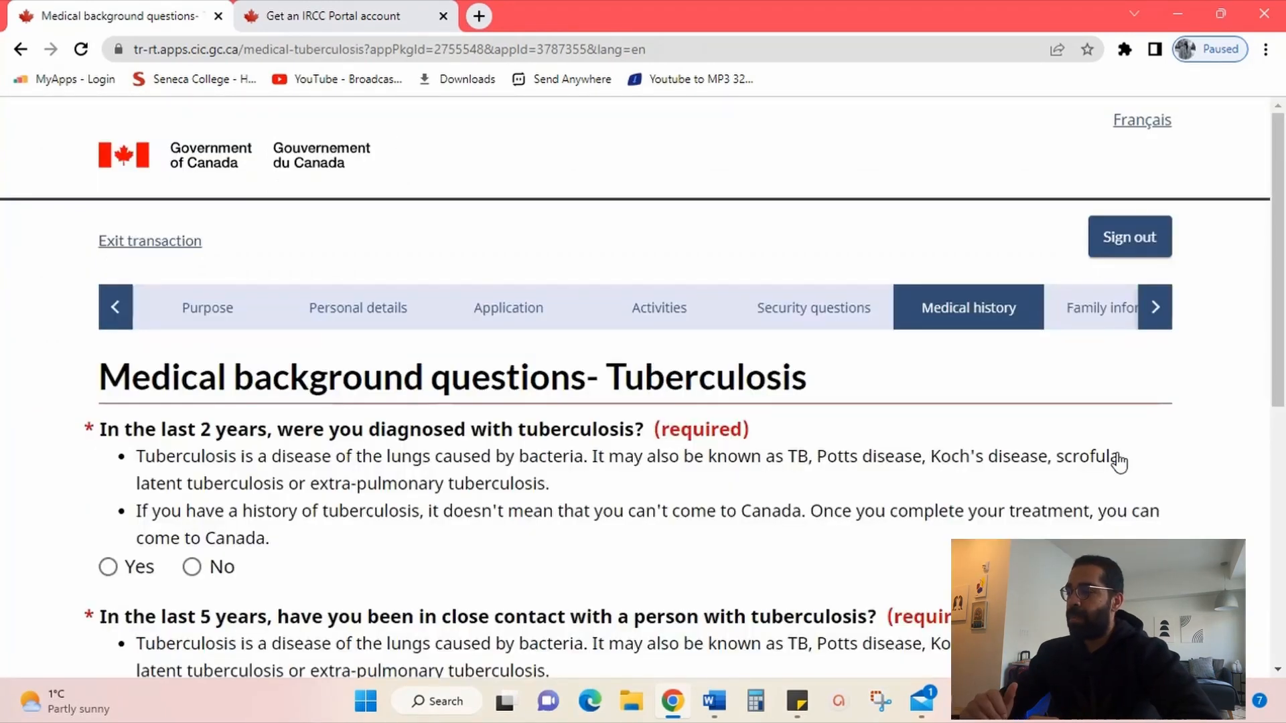
Step: Answer No to both tuberculosis questions on diagnosis and close contact, then save and continue
{"action": "scroll", "coordinate": [685, 405], "scroll_direction": "down", "scroll_amount": 3}
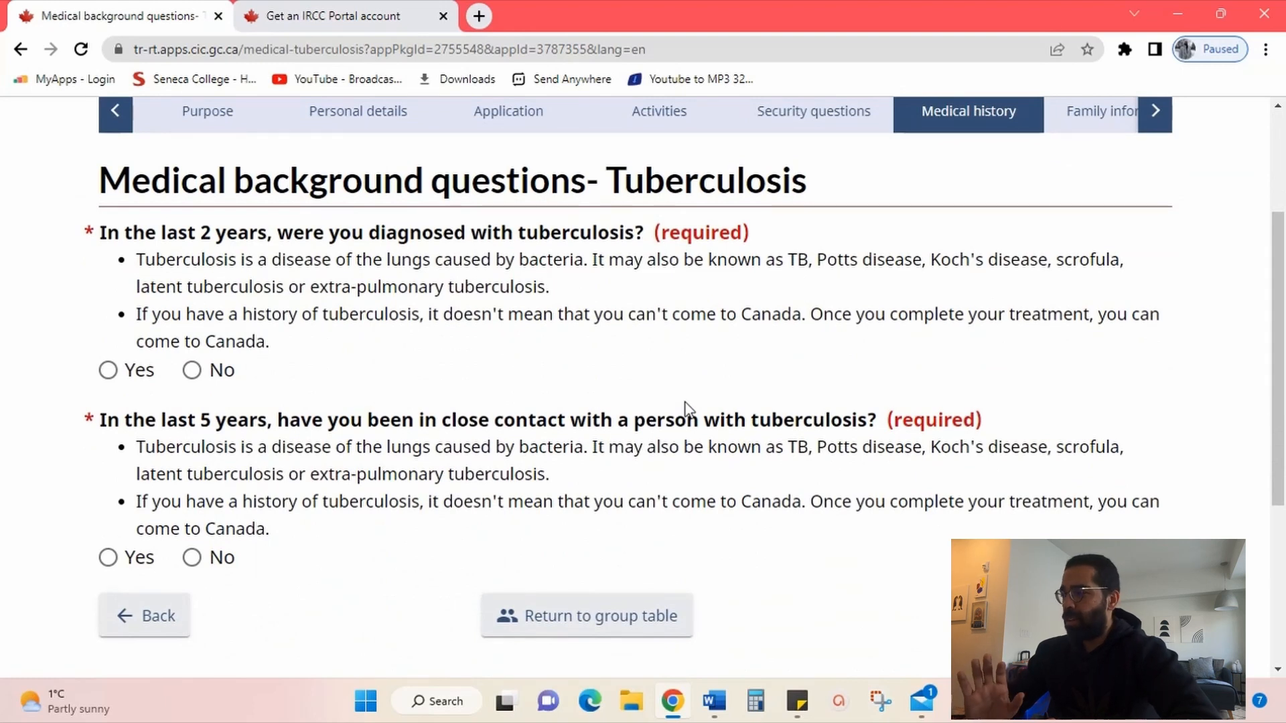
{"action": "scroll", "coordinate": [685, 405], "scroll_direction": "up", "scroll_amount": 1}
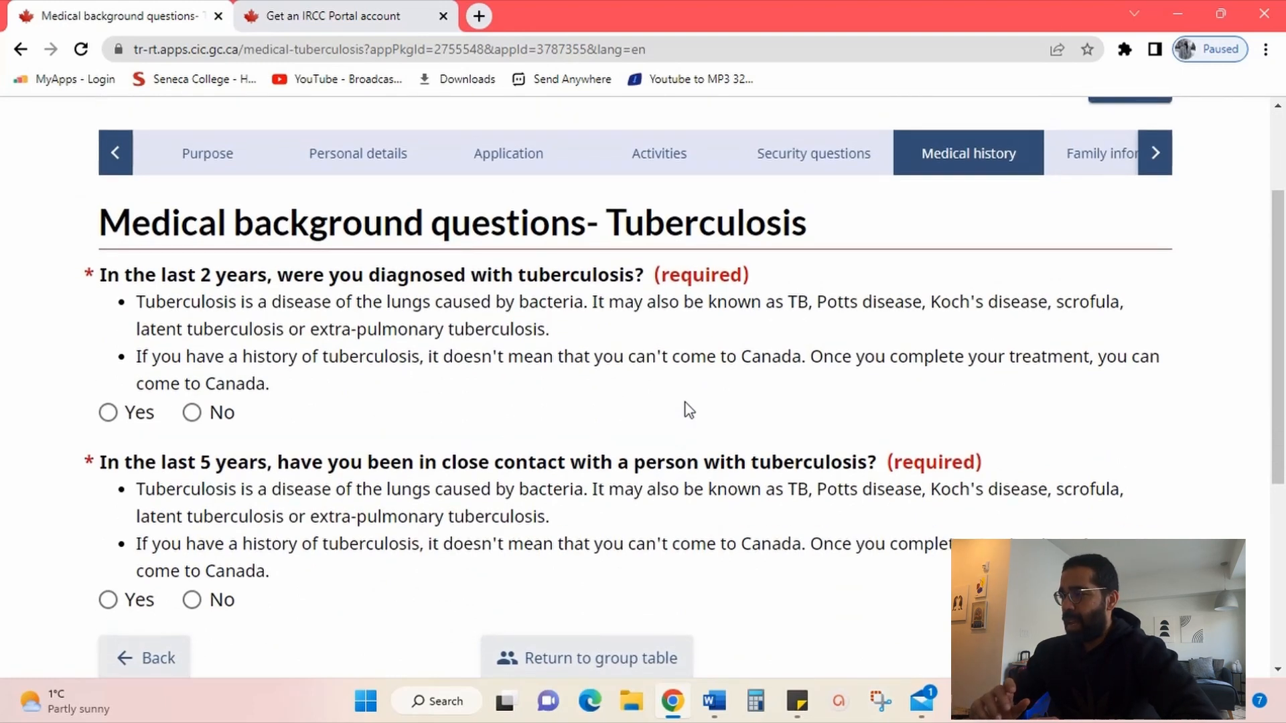
{"action": "scroll", "coordinate": [390, 369], "scroll_direction": "down", "scroll_amount": 1}
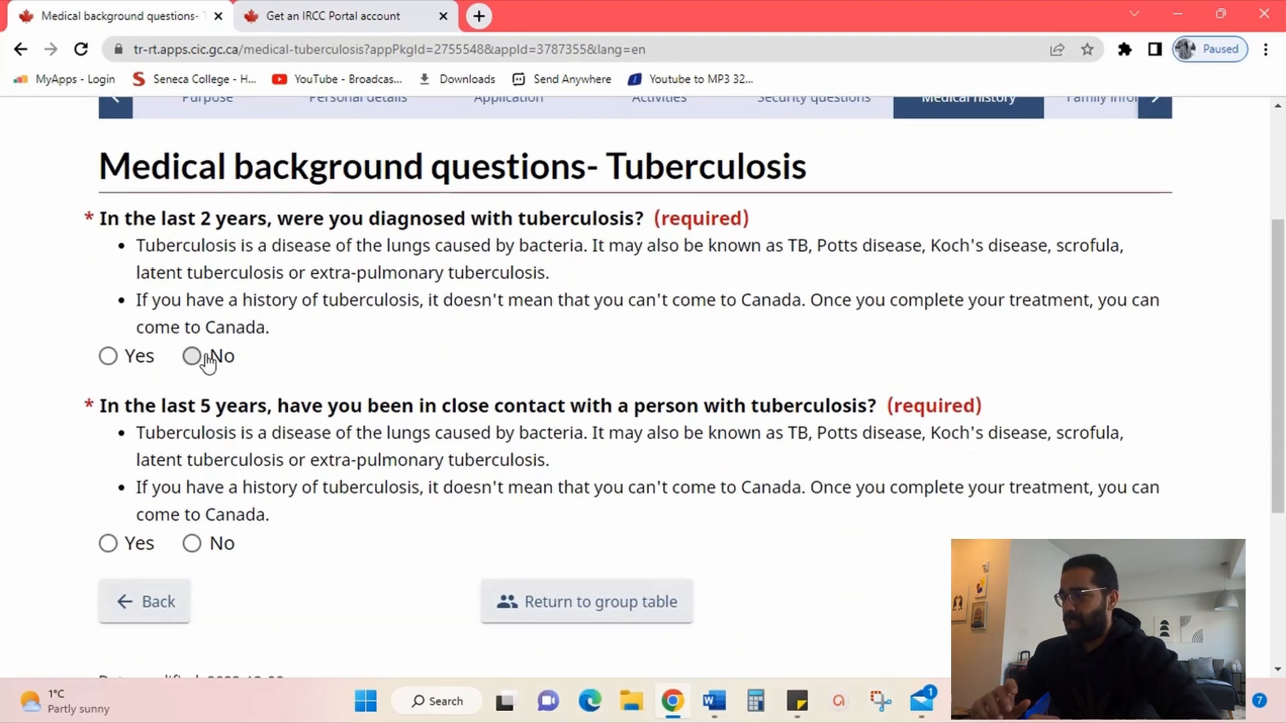
{"action": "left_click", "coordinate": [201, 360]}
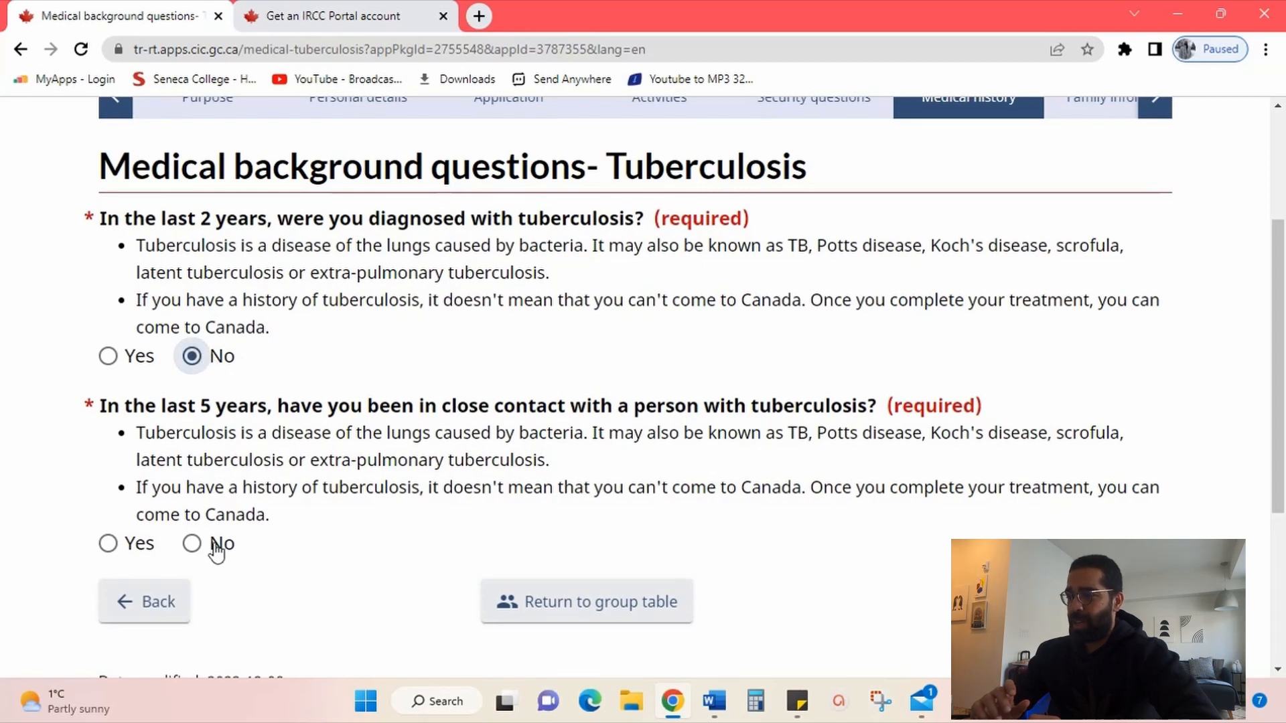
{"action": "left_click", "coordinate": [215, 550]}
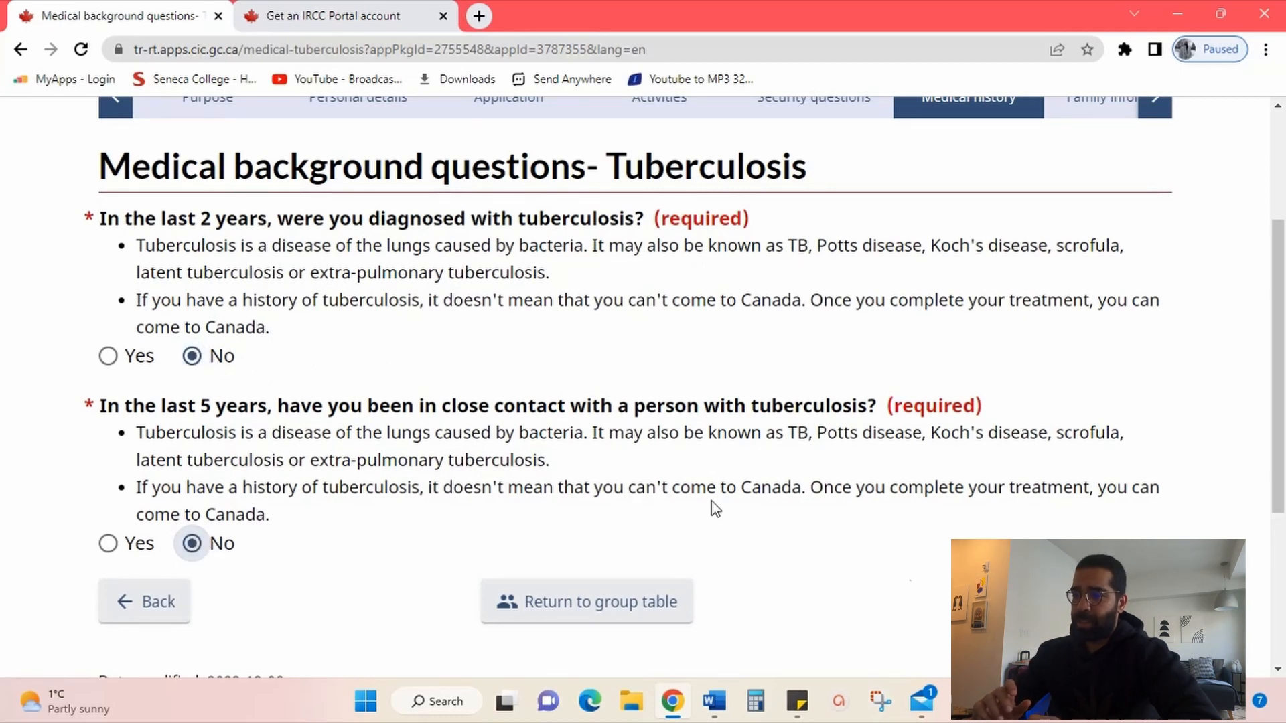
{"action": "left_click", "coordinate": [1092, 601]}
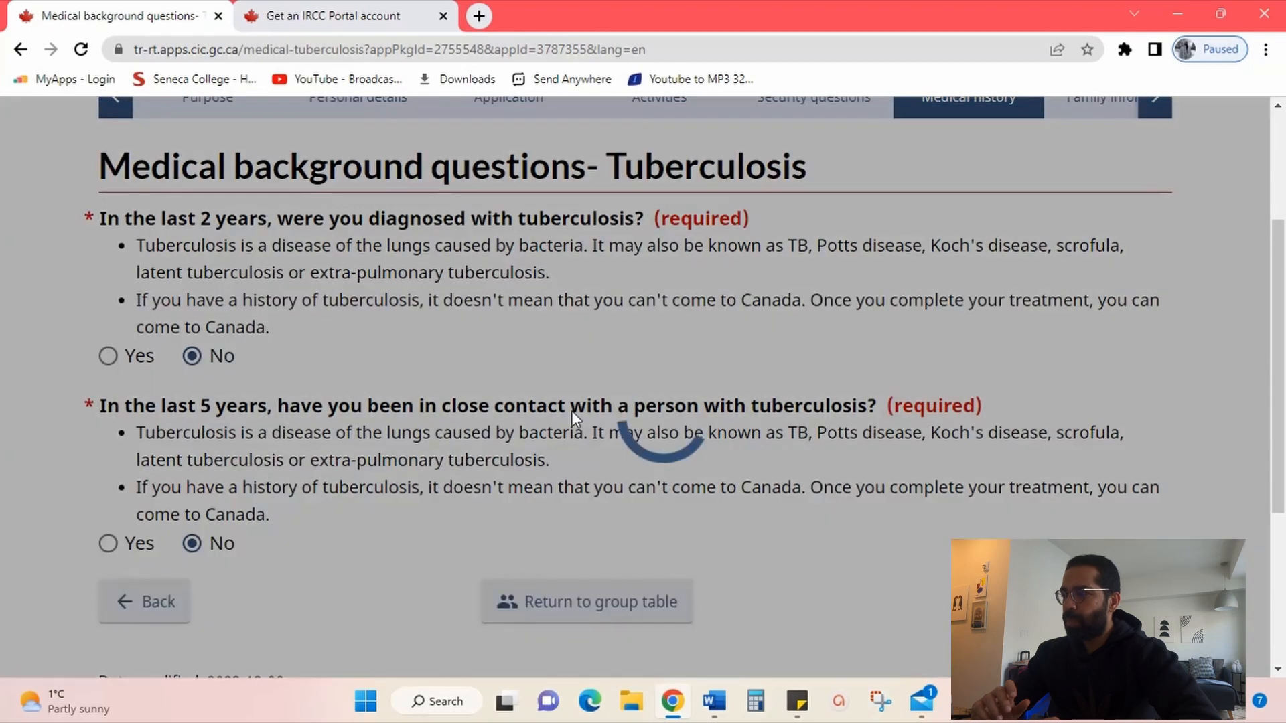
Step: Answer No to the dialysis, addiction, mental health and syphilis questions, then save and continue
{"action": "scroll", "coordinate": [572, 419], "scroll_direction": "down", "scroll_amount": 4}
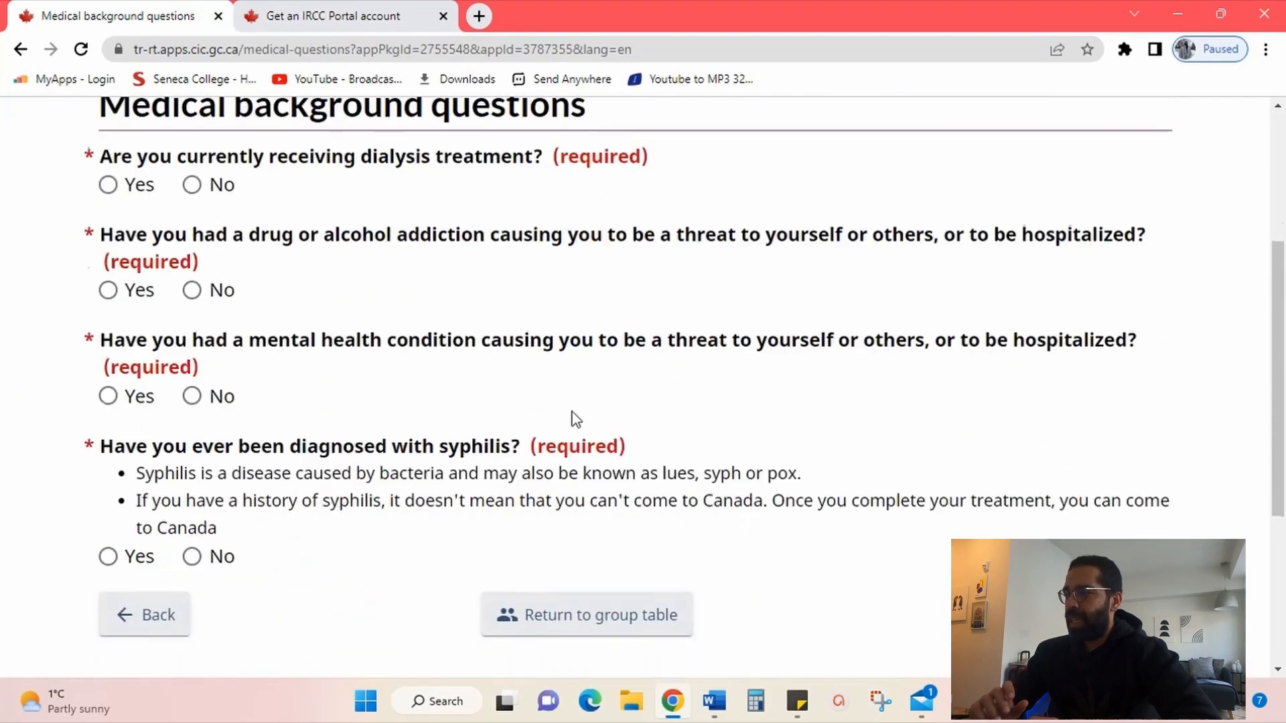
{"action": "left_click", "coordinate": [194, 183]}
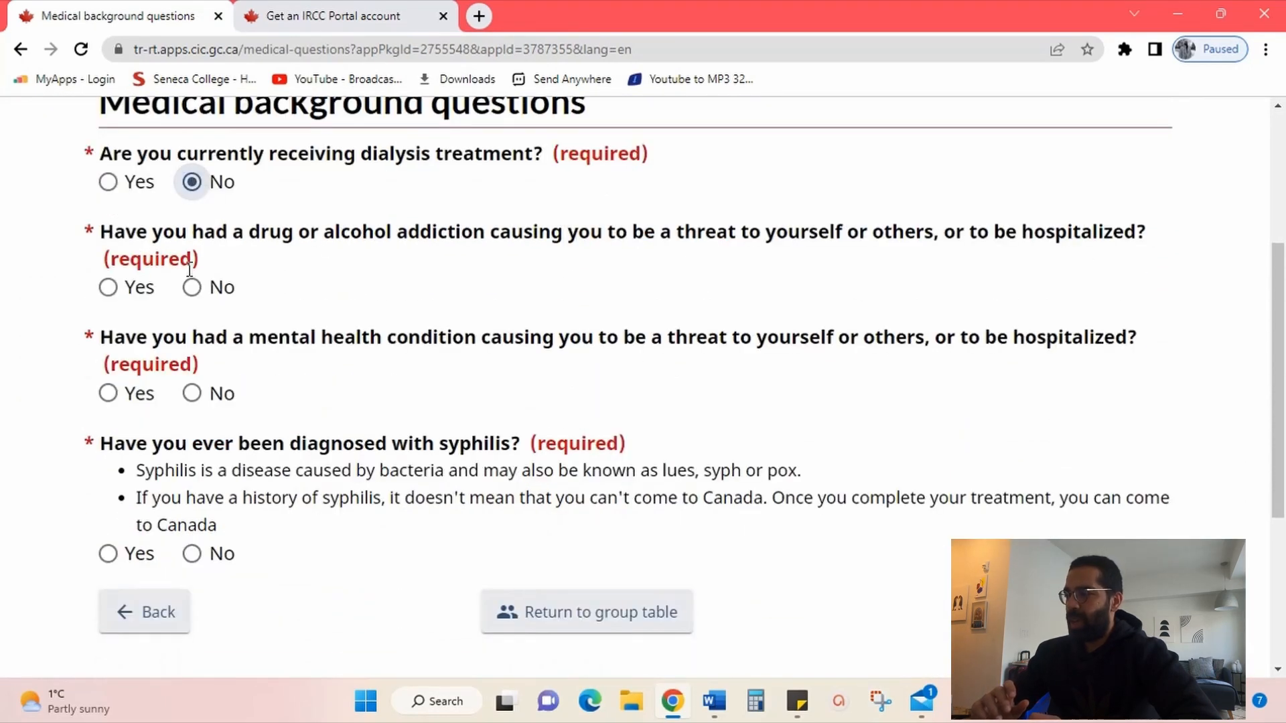
{"action": "left_click", "coordinate": [191, 290]}
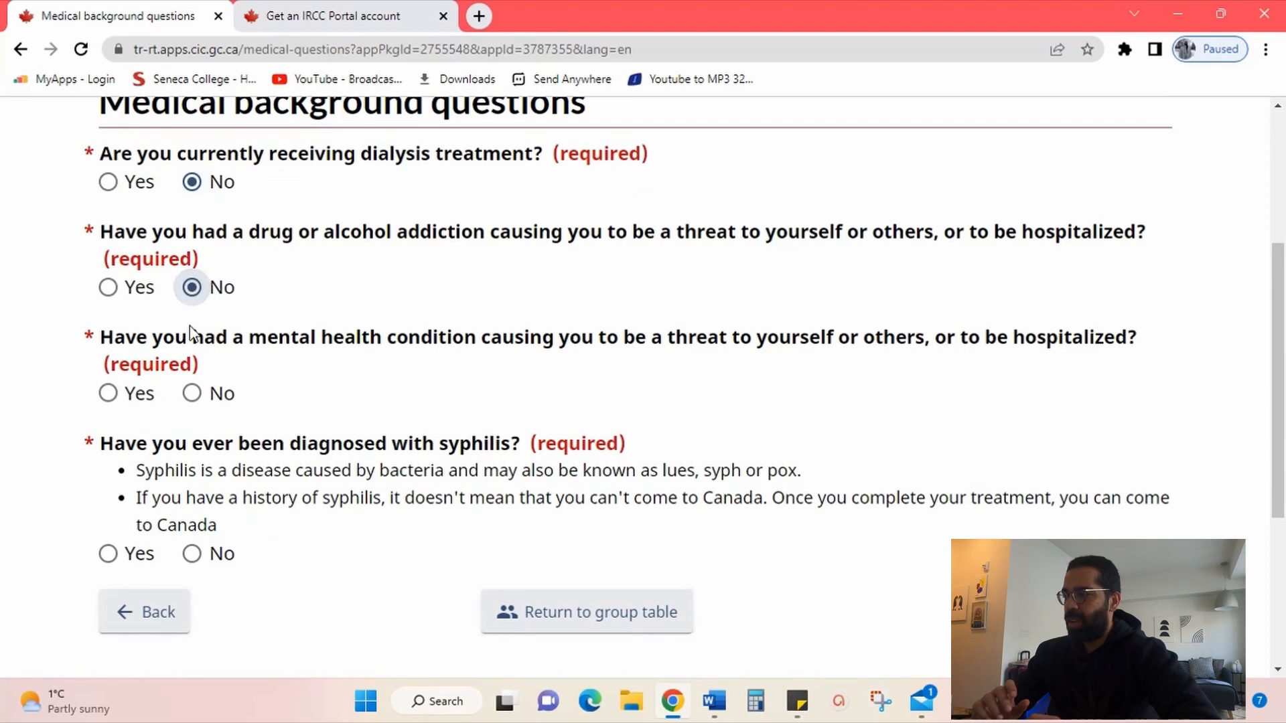
{"action": "left_click", "coordinate": [191, 395]}
{"action": "left_click", "coordinate": [195, 554]}
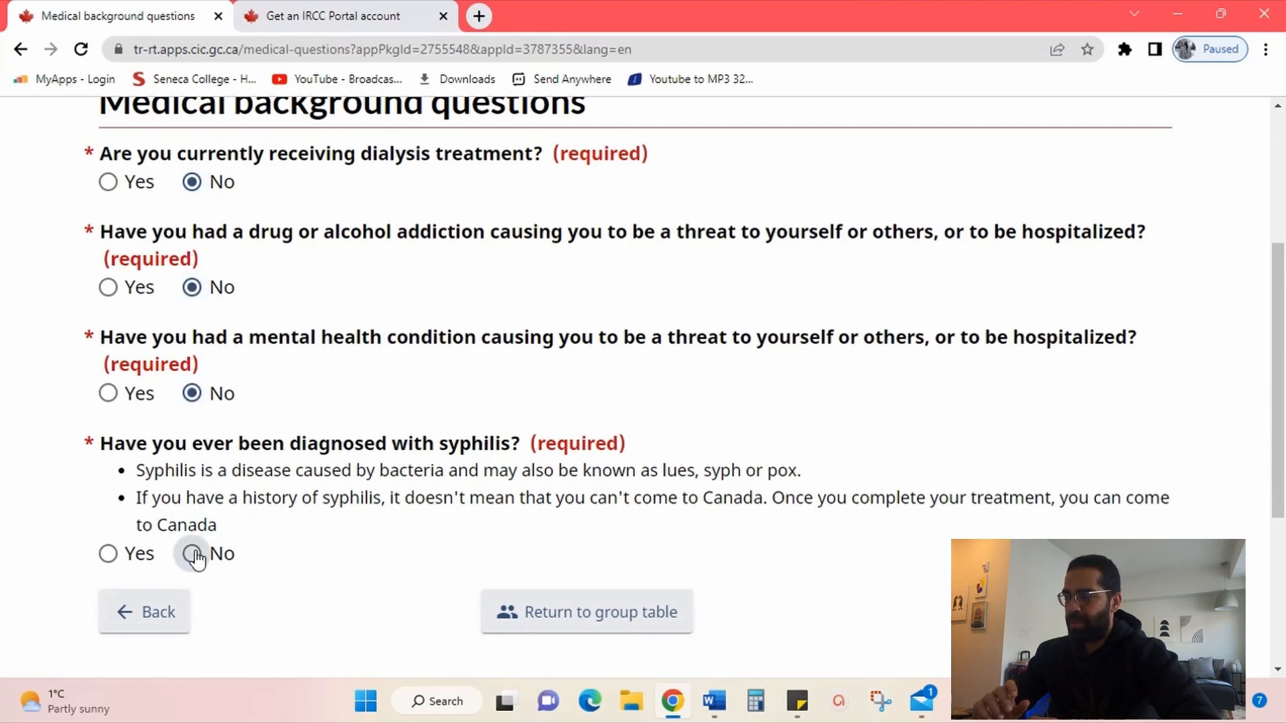
{"action": "left_click", "coordinate": [1098, 612]}
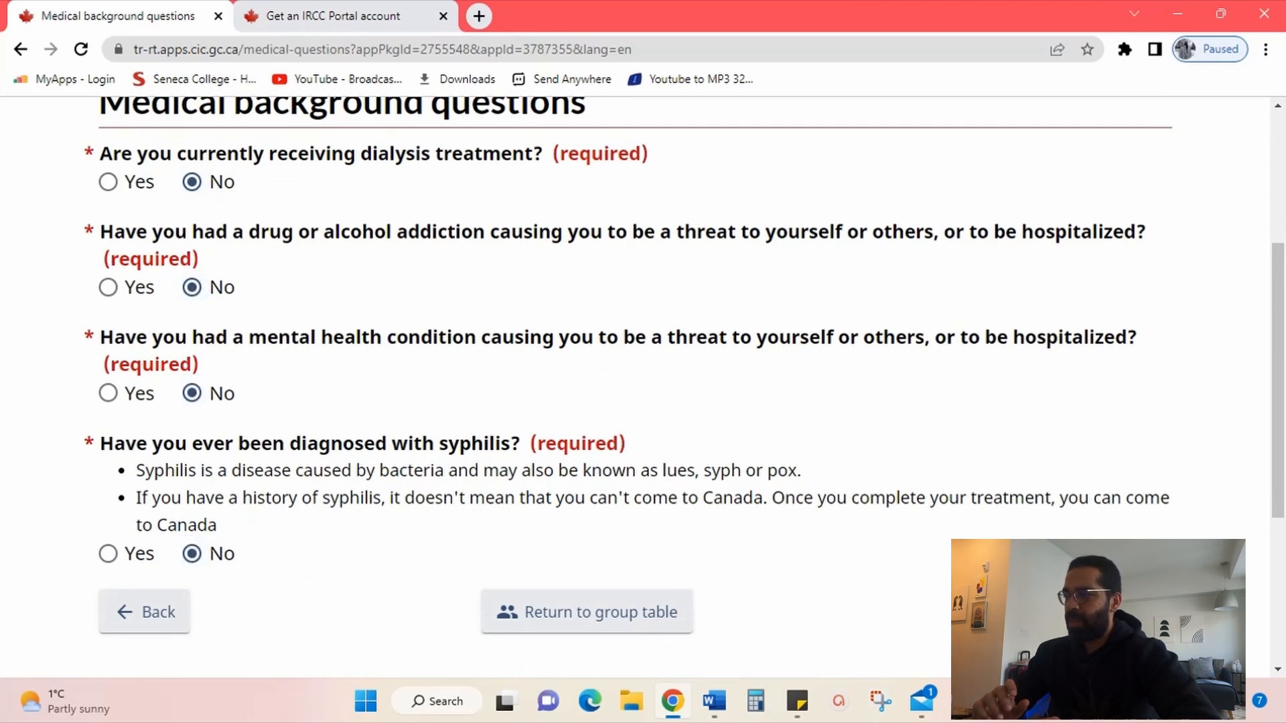
Step: Set the applicant's current marital status to Married
{"action": "scroll", "coordinate": [597, 376], "scroll_direction": "down", "scroll_amount": 2}
{"action": "scroll", "coordinate": [598, 379], "scroll_direction": "down", "scroll_amount": 1}
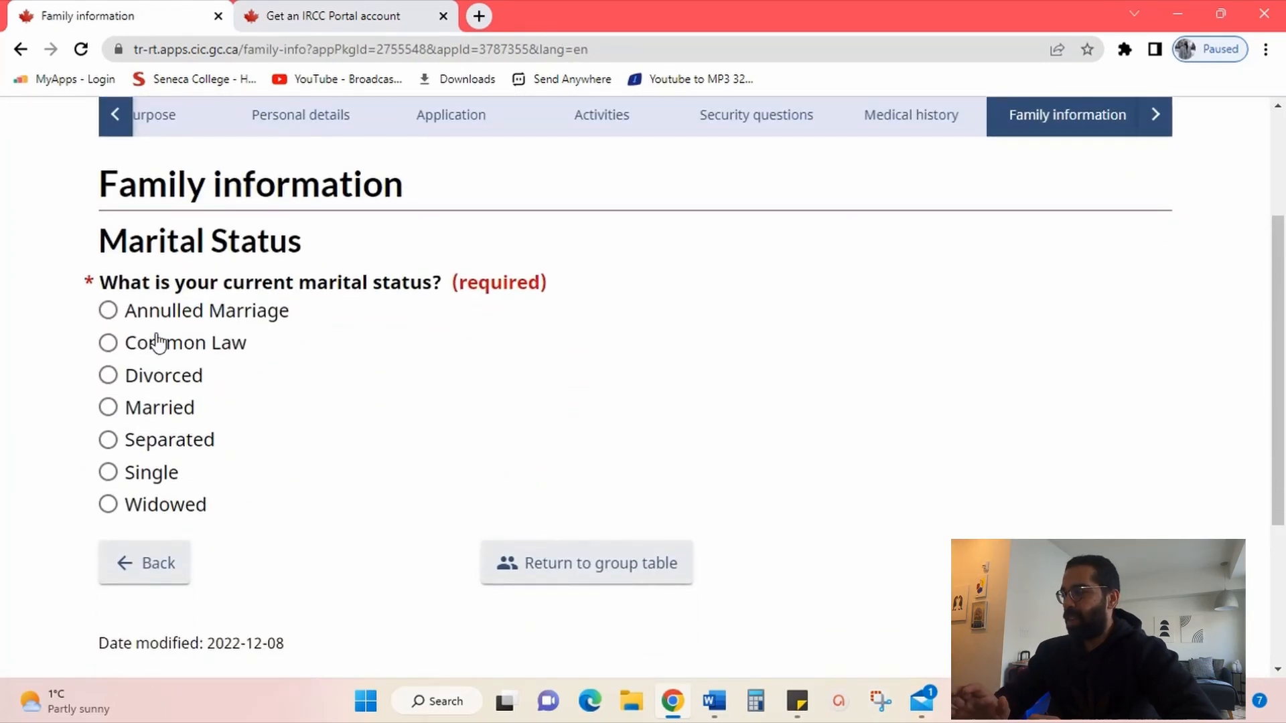
{"action": "left_click", "coordinate": [108, 407]}
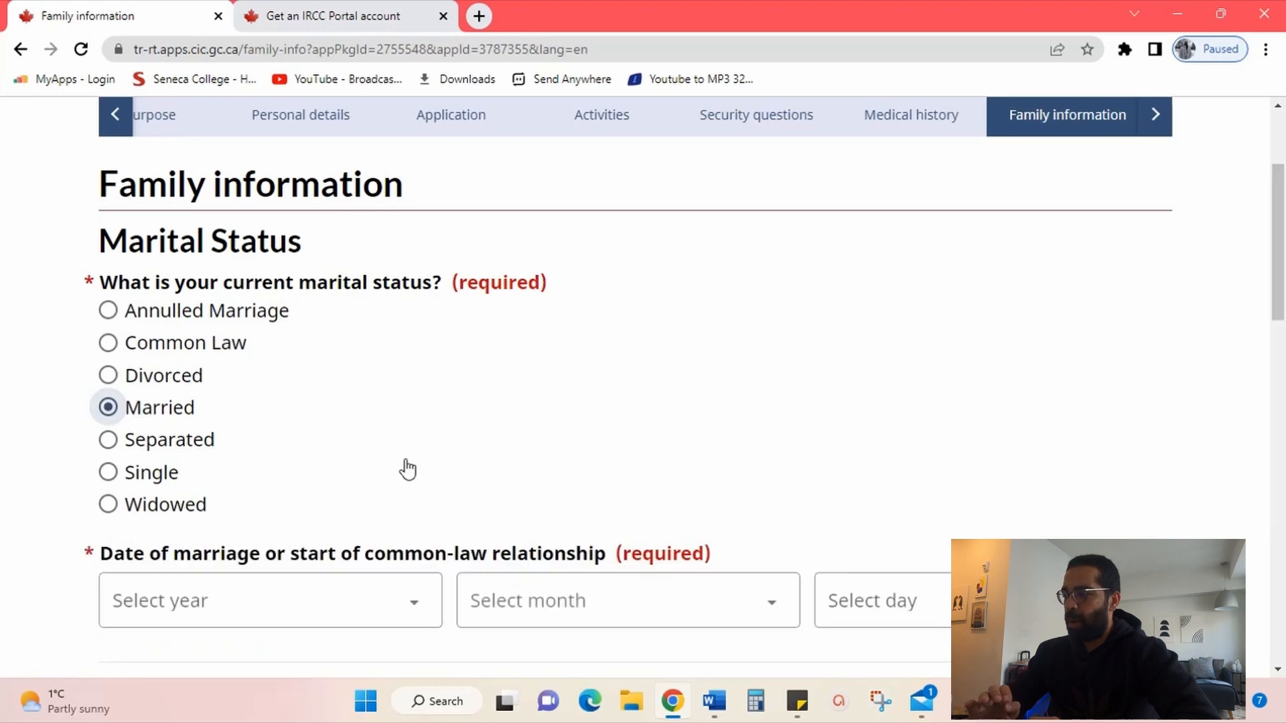
Step: Set the date of marriage to January 1, 1998
{"action": "scroll", "coordinate": [407, 467], "scroll_direction": "down", "scroll_amount": 3}
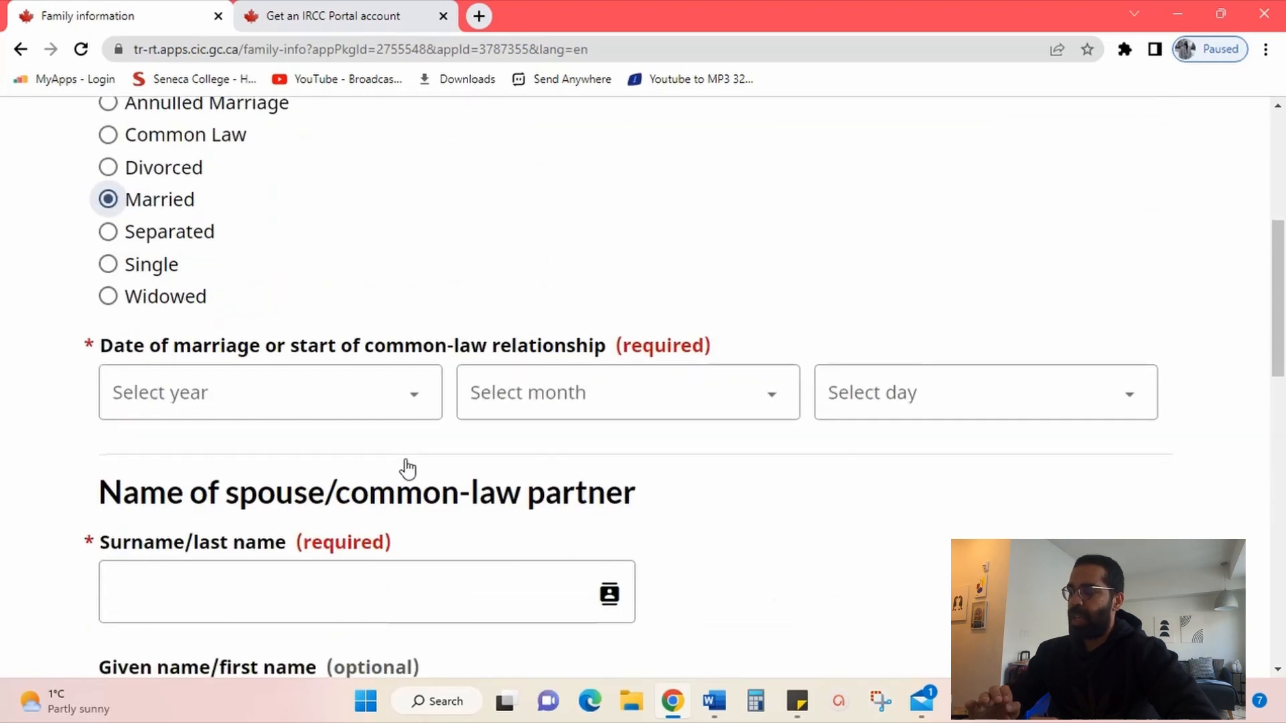
{"action": "left_click", "coordinate": [181, 395]}
{"action": "type", "text": "1999"}
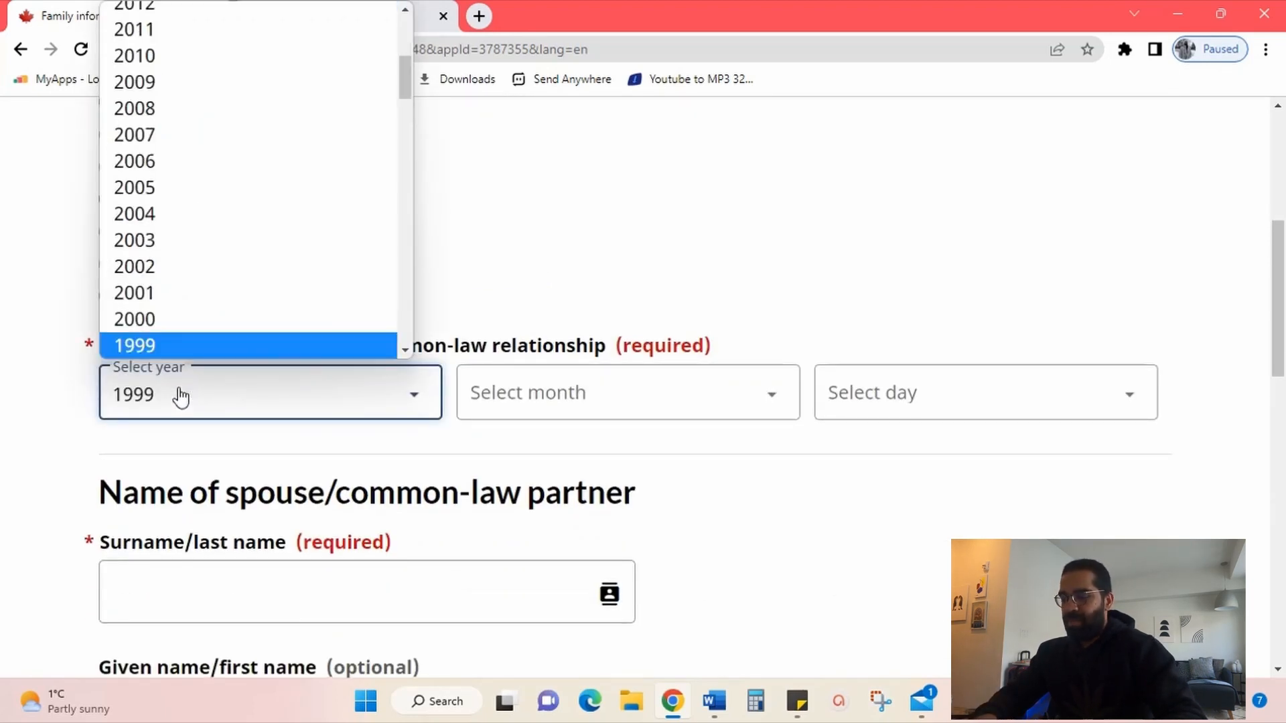
{"action": "key", "text": "Down"}
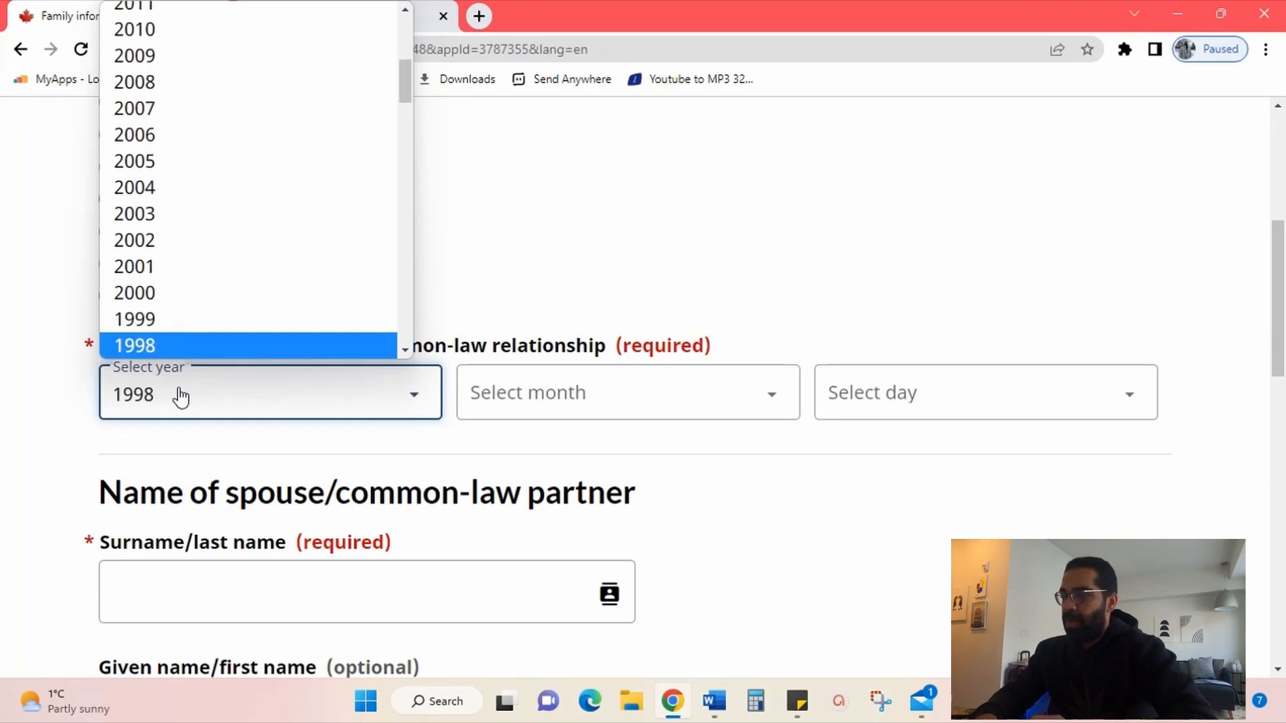
{"action": "key", "text": "Return"}
{"action": "key", "text": "Tab"}
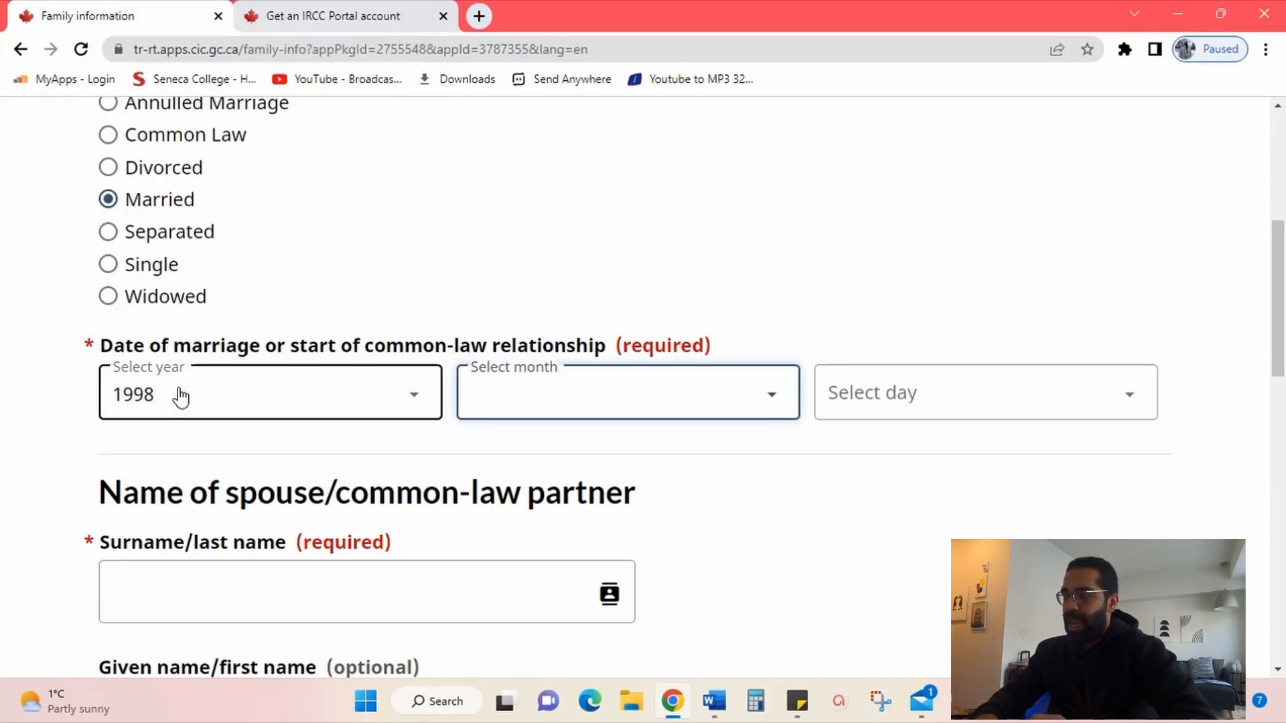
{"action": "left_click", "coordinate": [640, 398]}
{"action": "key", "text": "Down"}
{"action": "key", "text": "Return"}
{"action": "key", "text": "Tab"}
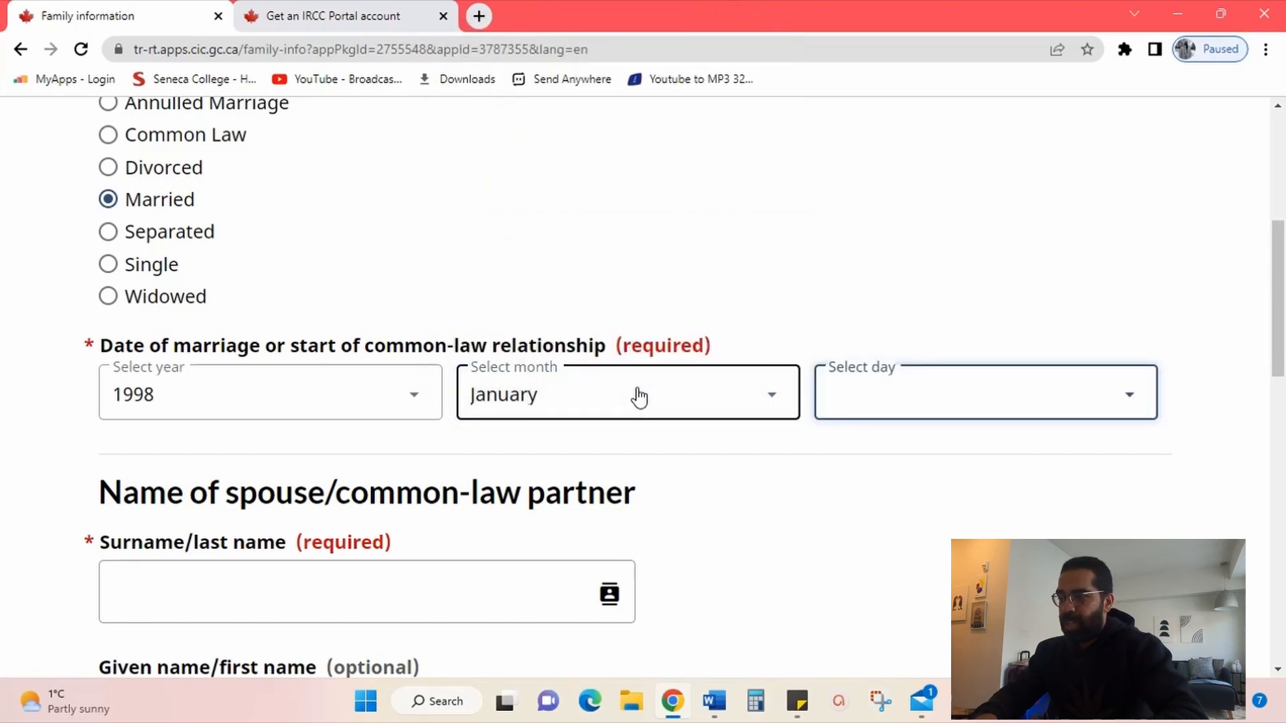
{"action": "key", "text": "Tab"}
Step: Enter the spouse's surname and leave the optional given name blank
{"action": "scroll", "coordinate": [637, 396], "scroll_direction": "down", "scroll_amount": 3}
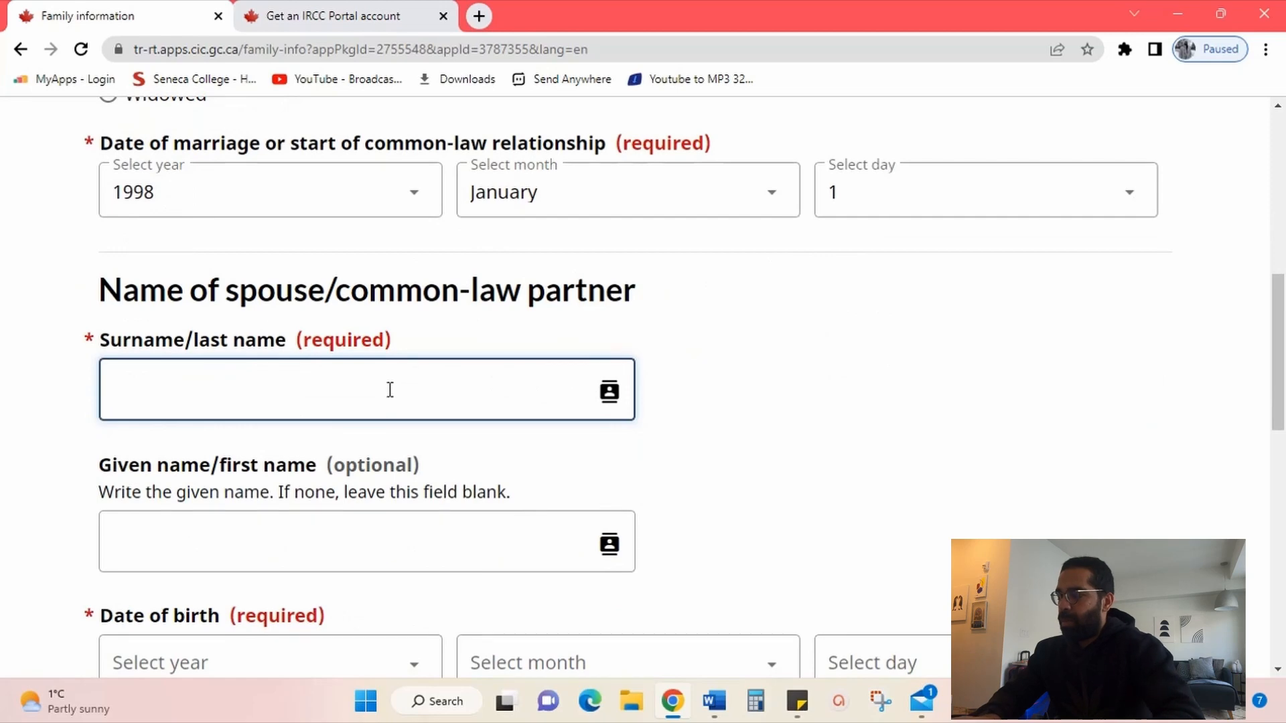
{"action": "type", "text": "Makhija"}
{"action": "scroll", "coordinate": [390, 389], "scroll_direction": "down", "scroll_amount": 3}
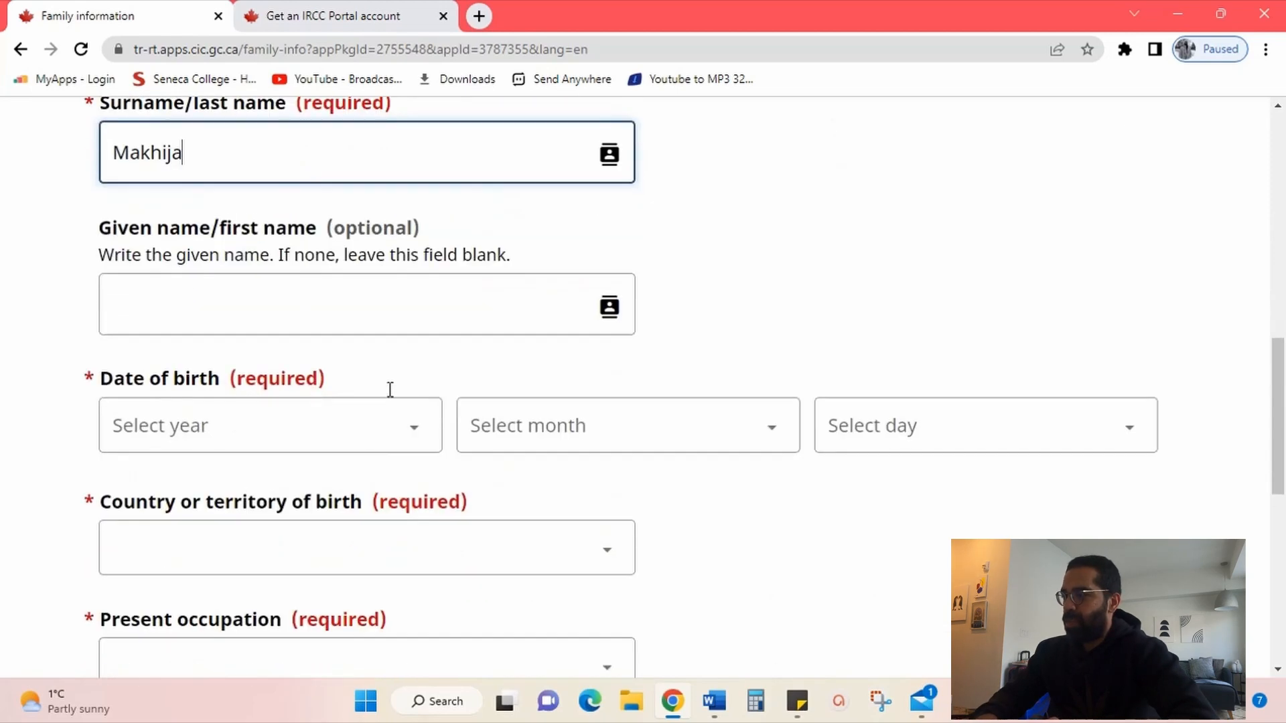
Step: Fill in the year, month and day of the spouse's date of birth
{"action": "scroll", "coordinate": [450, 313], "scroll_direction": "down", "scroll_amount": 2}
{"action": "left_click", "coordinate": [384, 319]}
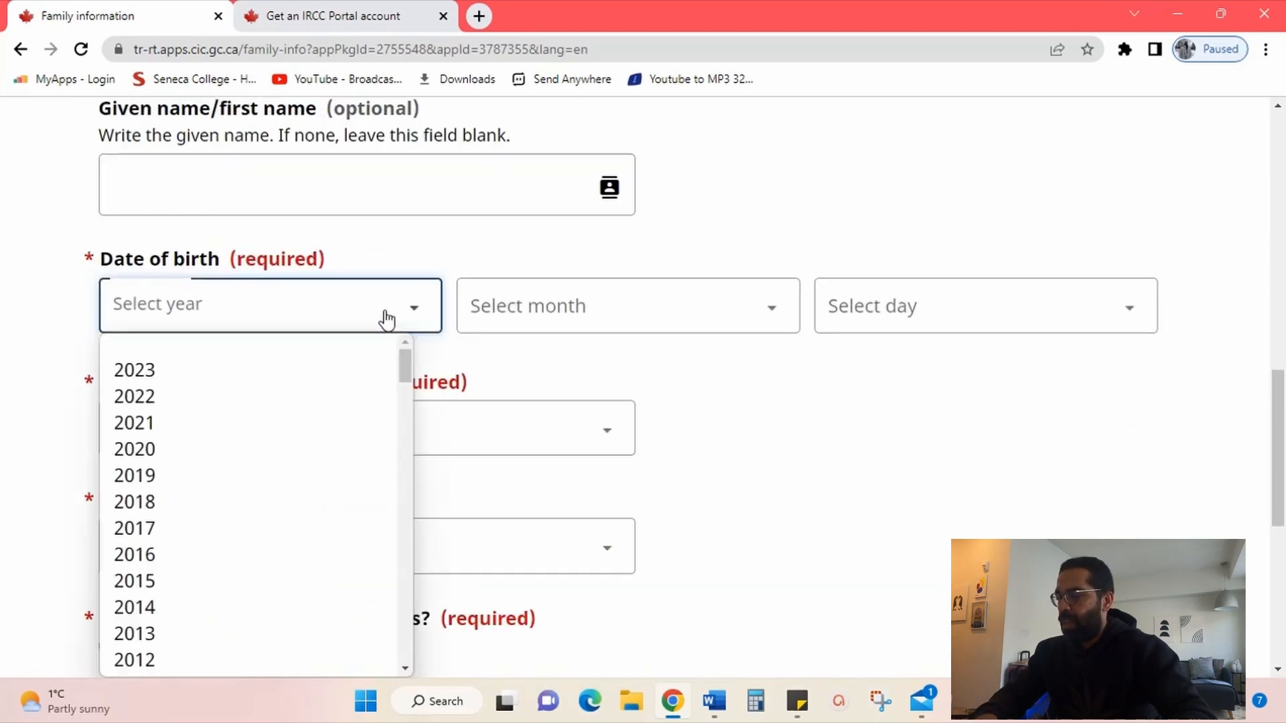
{"action": "type", "text": "1960"}
{"action": "key", "text": "Return"}
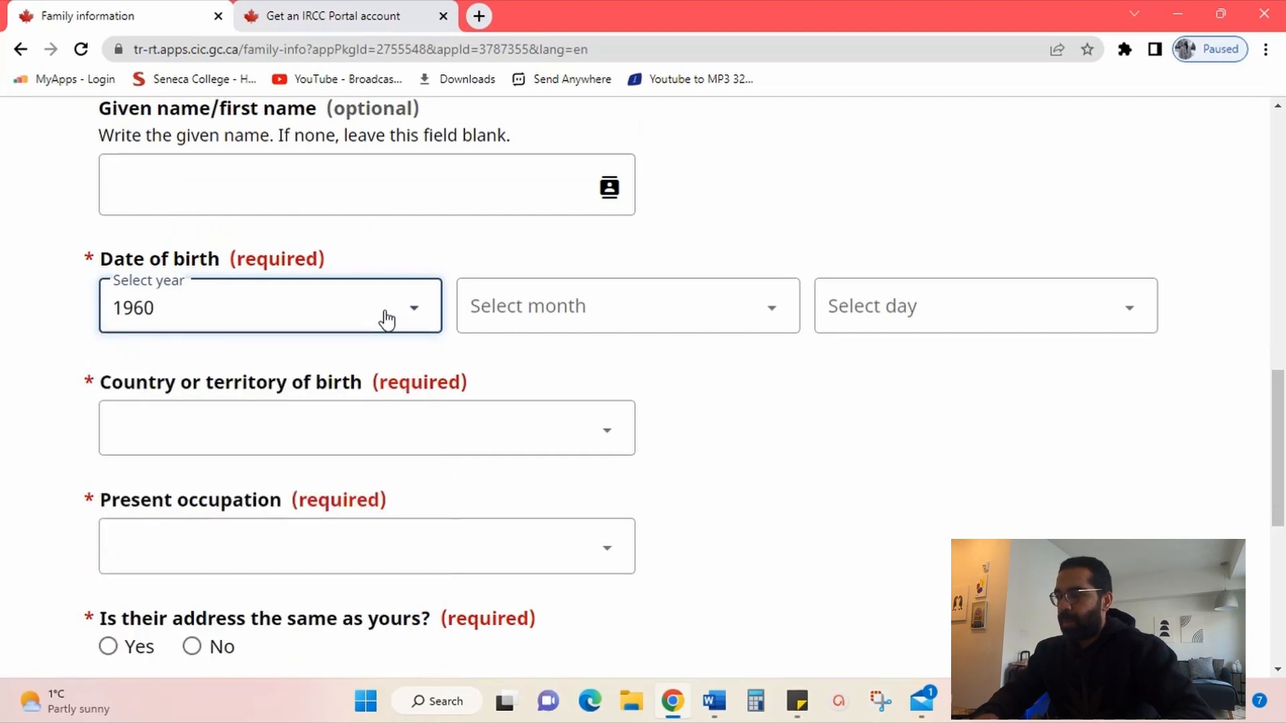
{"action": "key", "text": "Tab"}
{"action": "type", "text": "april"}
{"action": "key", "text": "Tab"}
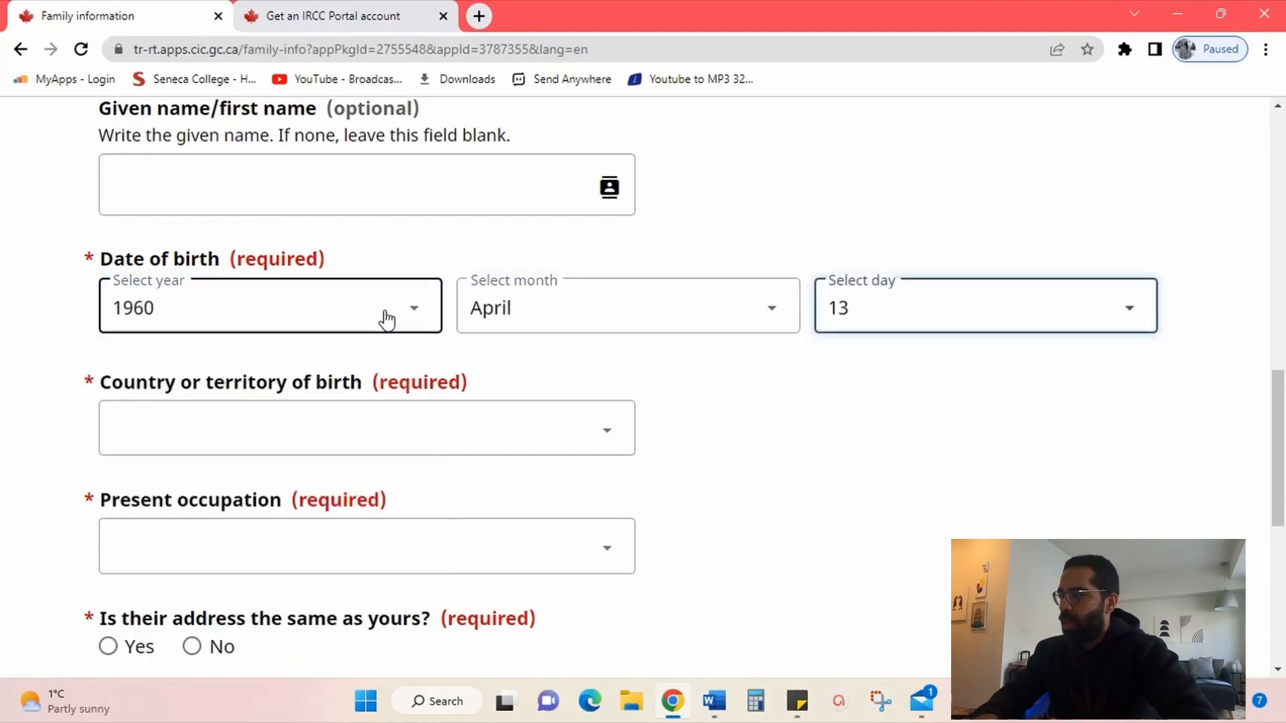
{"action": "key", "text": "Tab"}
Step: Set the spouse's country of birth to India and present occupation to Homemaker
{"action": "scroll", "coordinate": [388, 315], "scroll_direction": "down", "scroll_amount": 1}
{"action": "type", "text": "icelandn"}
{"action": "key", "text": "Tab"}
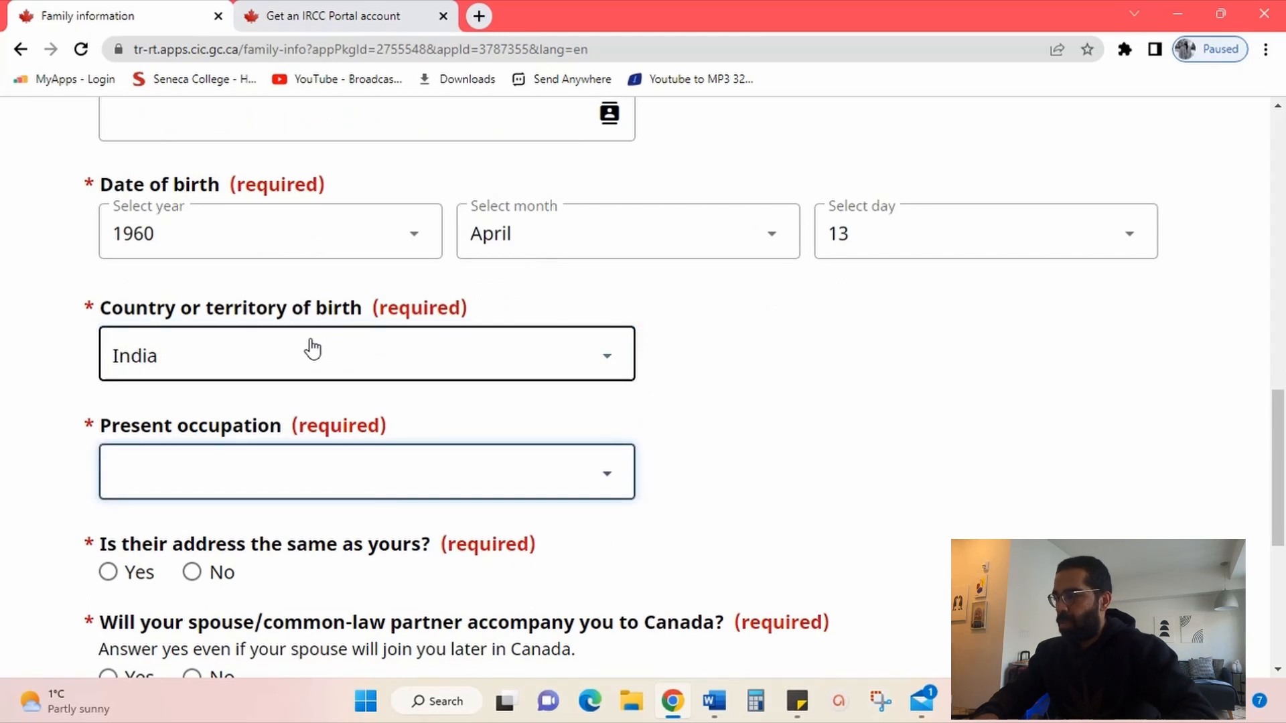
{"action": "type", "text": "hom"}
{"action": "key", "text": "Tab"}
Step: Answer Yes to the spouse sharing the same address and accompanying the applicant to Canada, then save and continue
{"action": "scroll", "coordinate": [312, 348], "scroll_direction": "down", "scroll_amount": 3}
{"action": "left_click", "coordinate": [109, 378]}
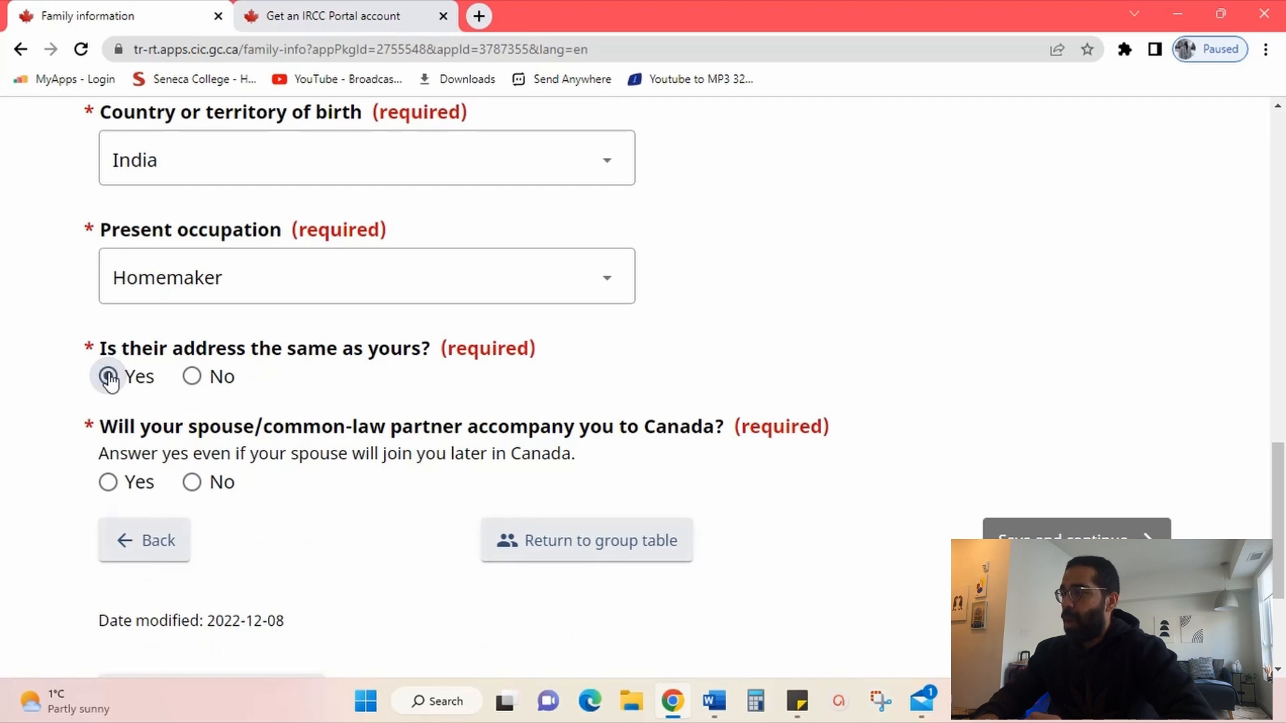
{"action": "left_click", "coordinate": [108, 489]}
{"action": "scroll", "coordinate": [106, 493], "scroll_direction": "down", "scroll_amount": 2}
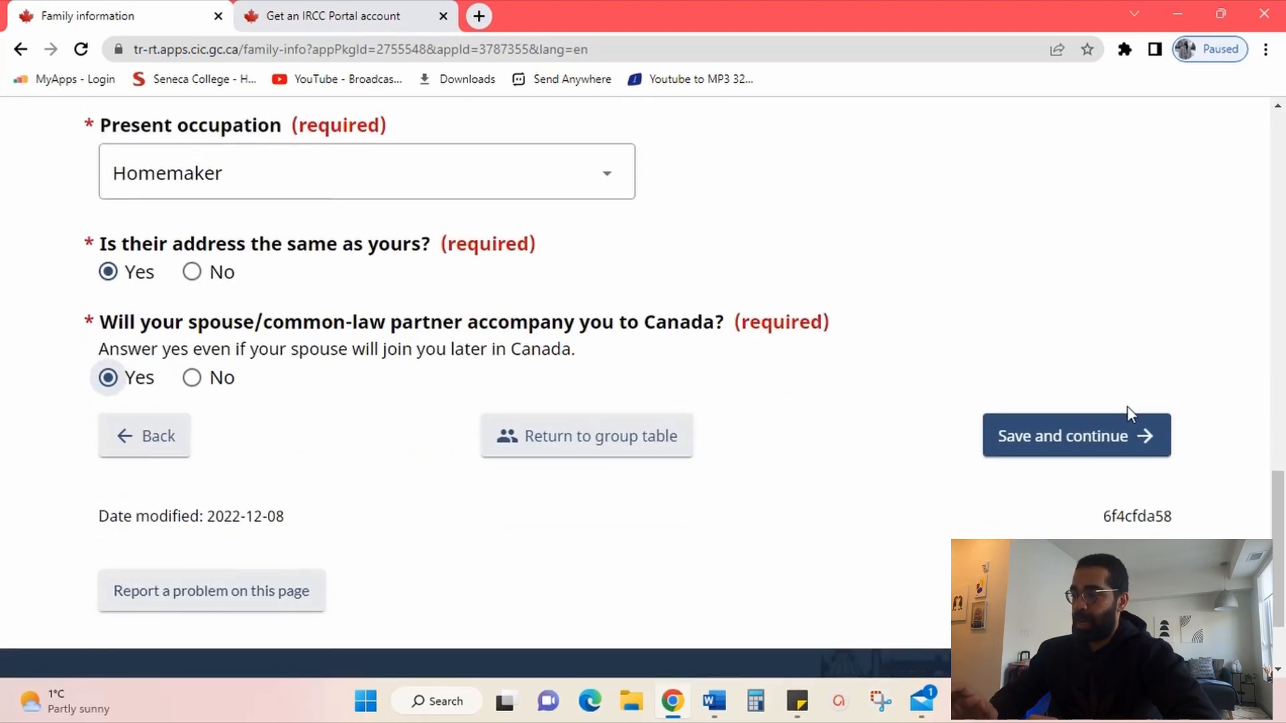
{"action": "left_click", "coordinate": [1064, 456]}
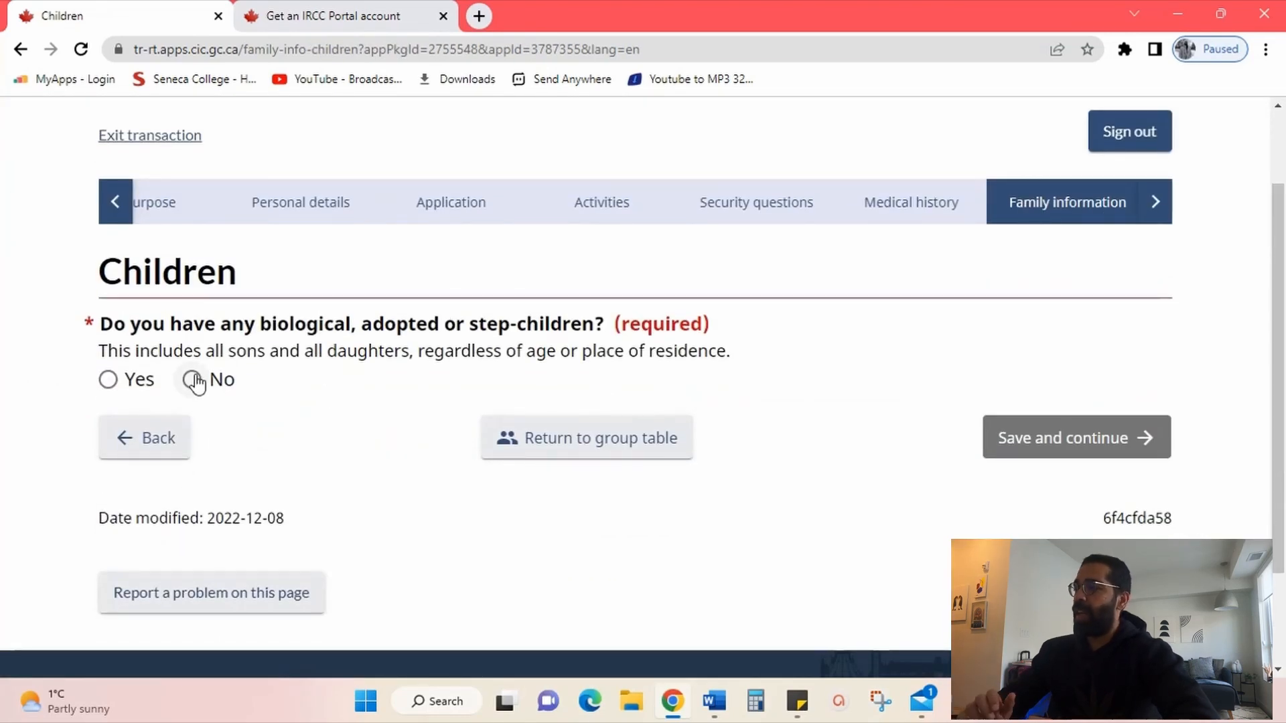
Step: Try answering Yes to having biological, adopted or step-children and examine the section for adding children
{"action": "left_click", "coordinate": [106, 382]}
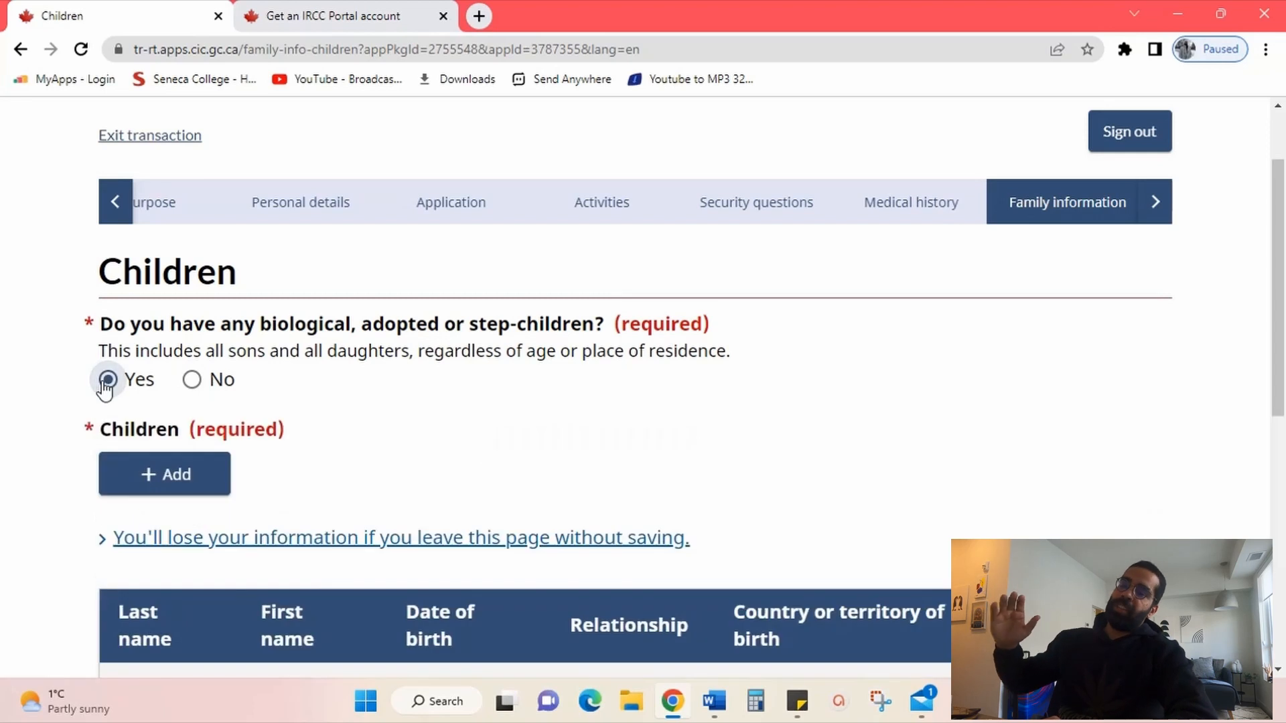
{"action": "scroll", "coordinate": [106, 469], "scroll_direction": "down", "scroll_amount": 2}
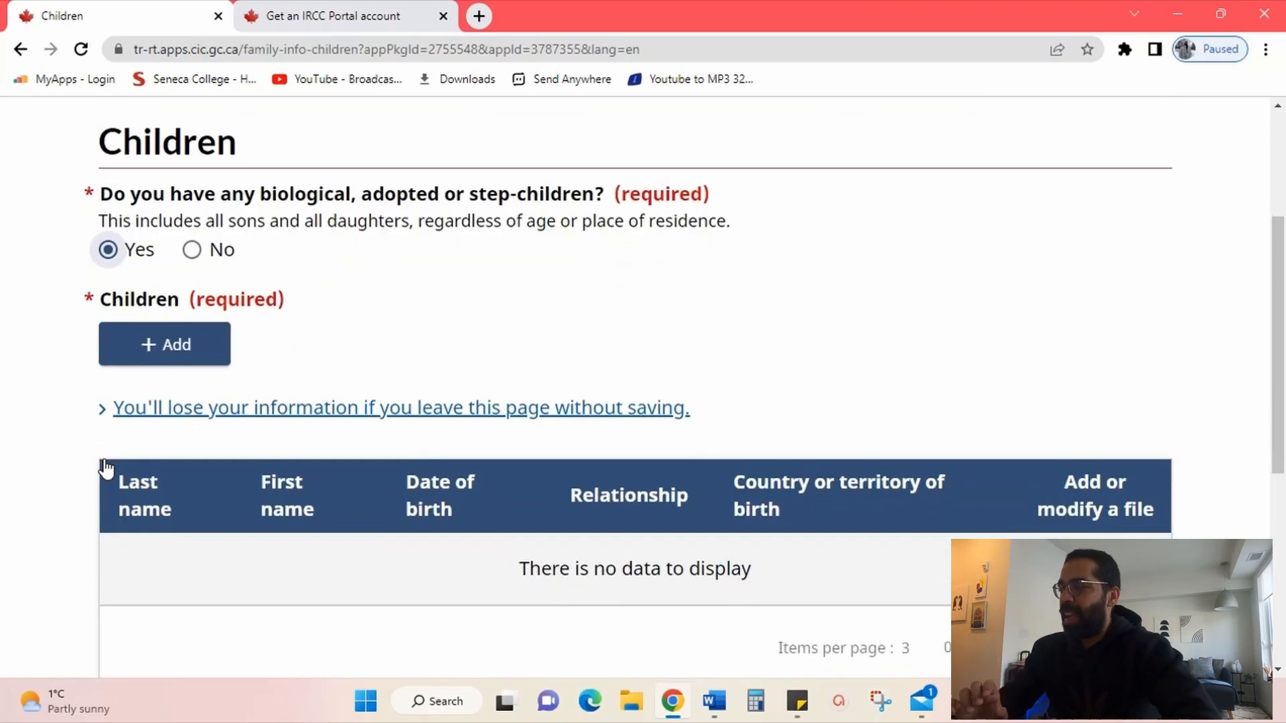
{"action": "scroll", "coordinate": [482, 351], "scroll_direction": "up", "scroll_amount": 1}
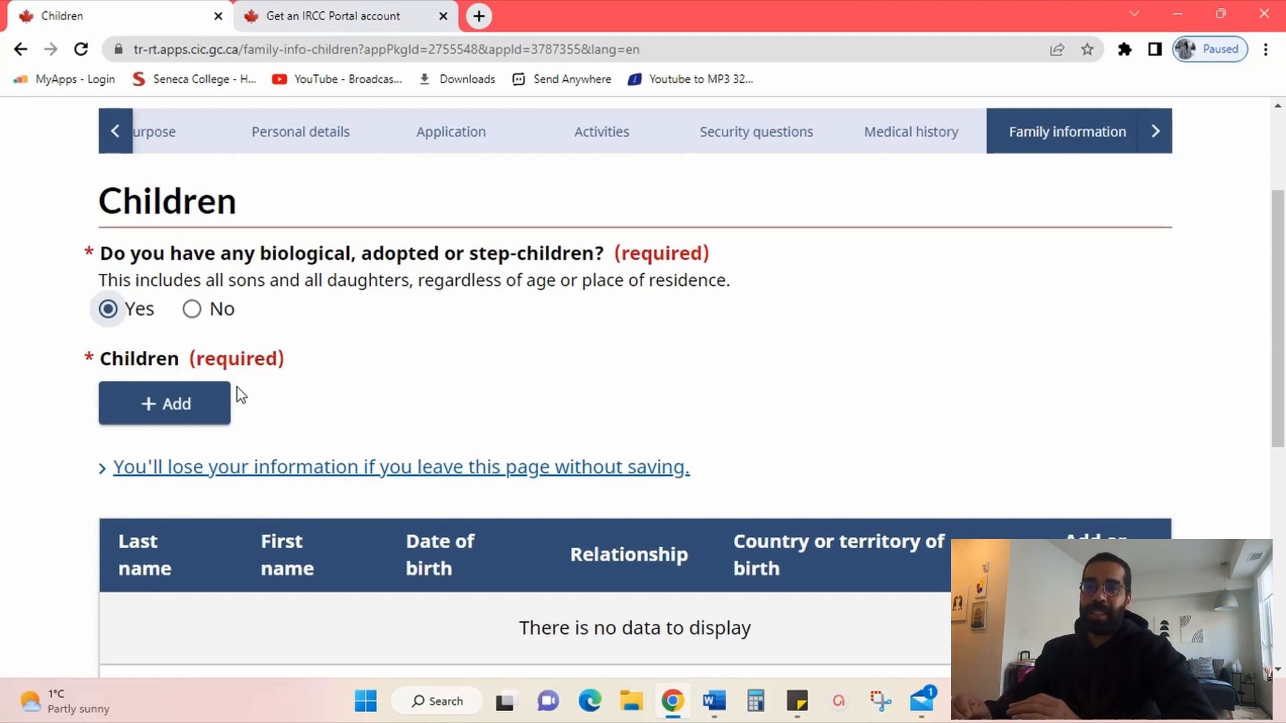
{"action": "left_click", "coordinate": [192, 405]}
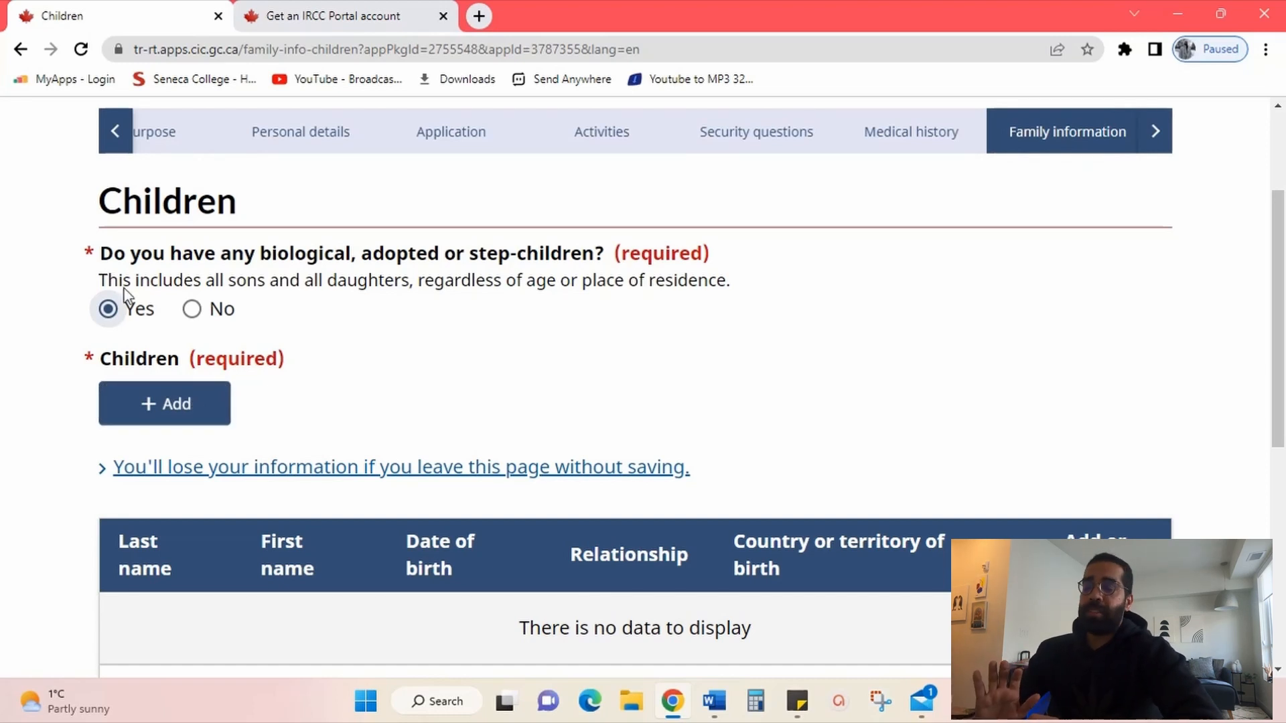
Step: Answer No to having children, acknowledge that no natural, adopted or step-children are being declared, then save and continue
{"action": "left_click", "coordinate": [201, 310]}
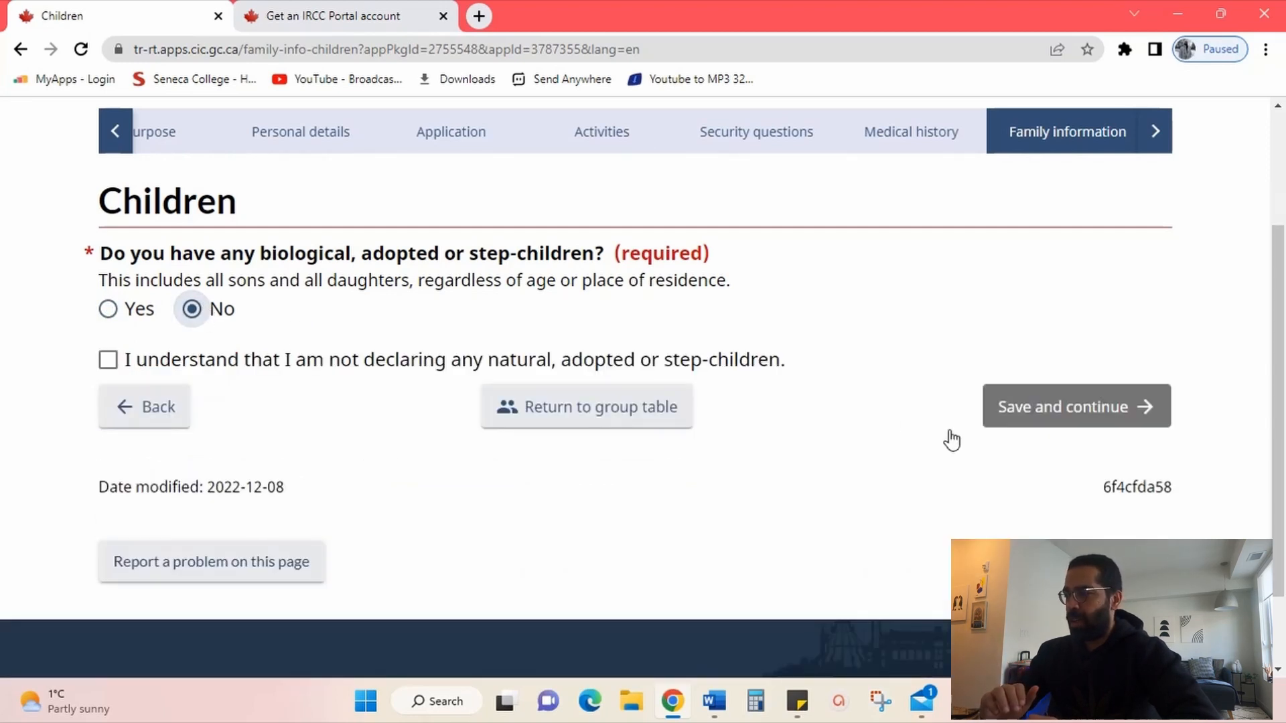
{"action": "left_click", "coordinate": [333, 367]}
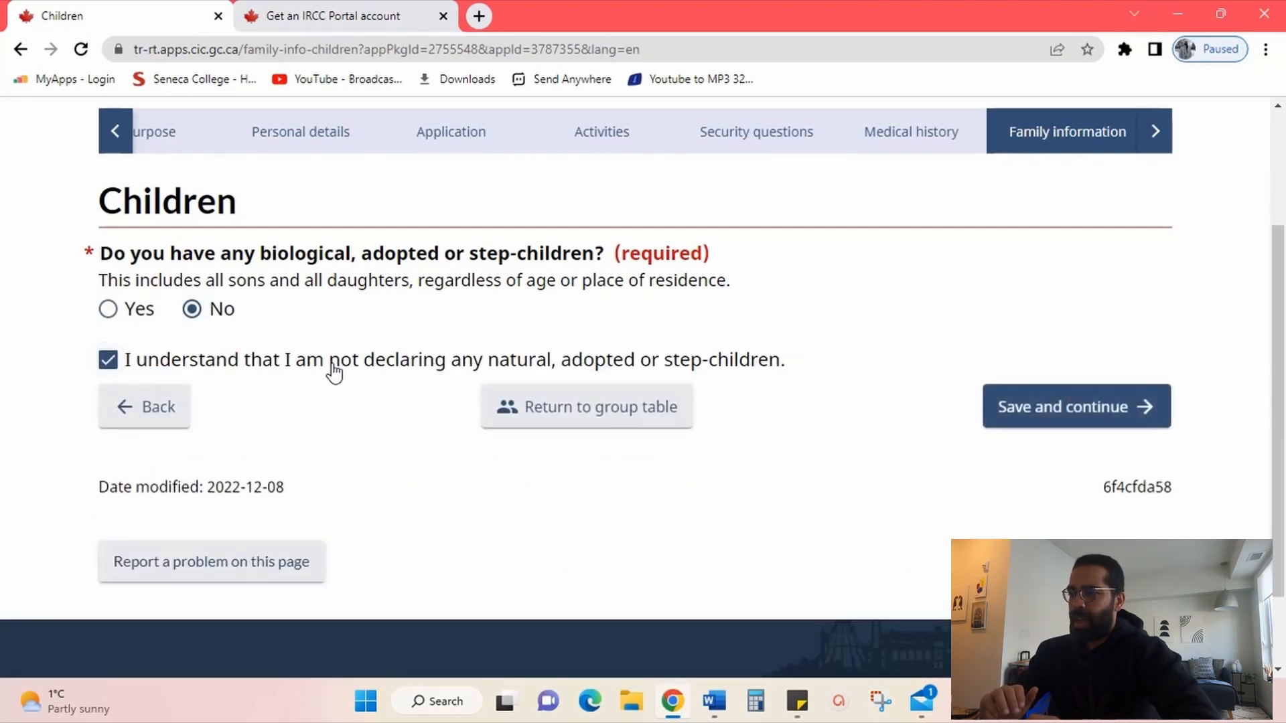
{"action": "left_click", "coordinate": [1086, 410]}
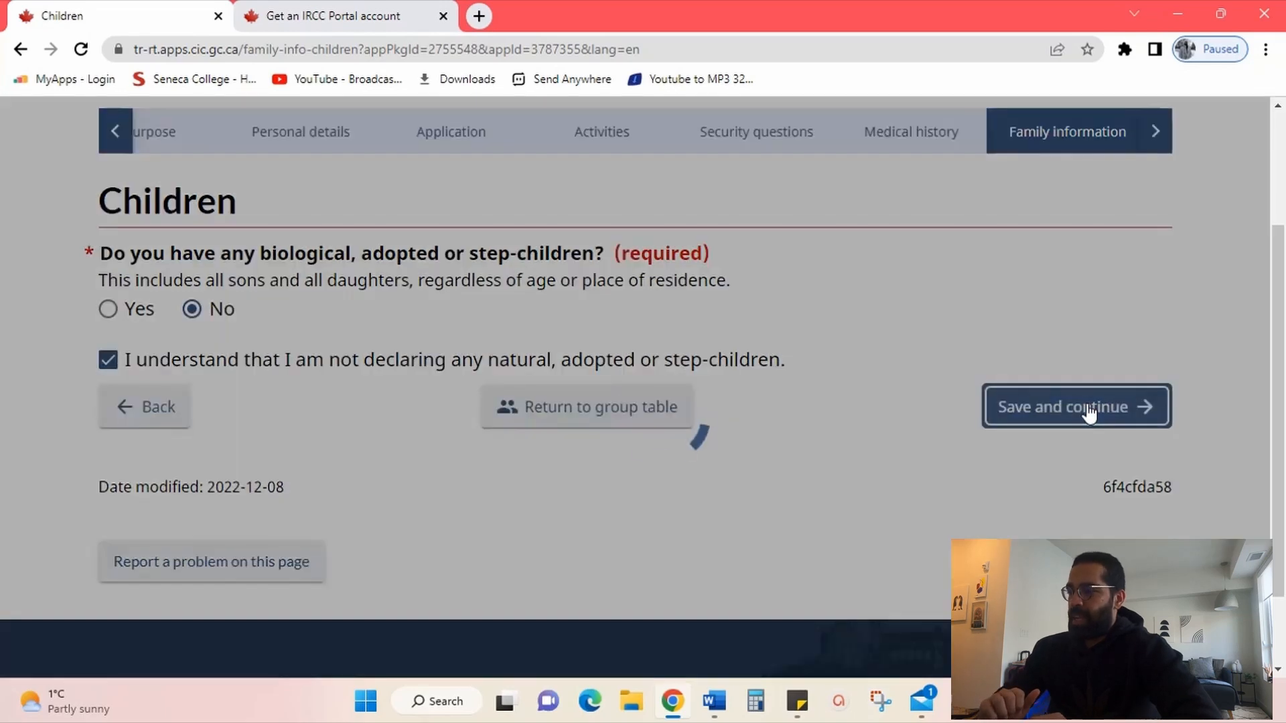
Step: Examine the parents page and its blank form for adding a parent, then close the form without adding anyone
{"action": "scroll", "coordinate": [852, 459], "scroll_direction": "down", "scroll_amount": 2}
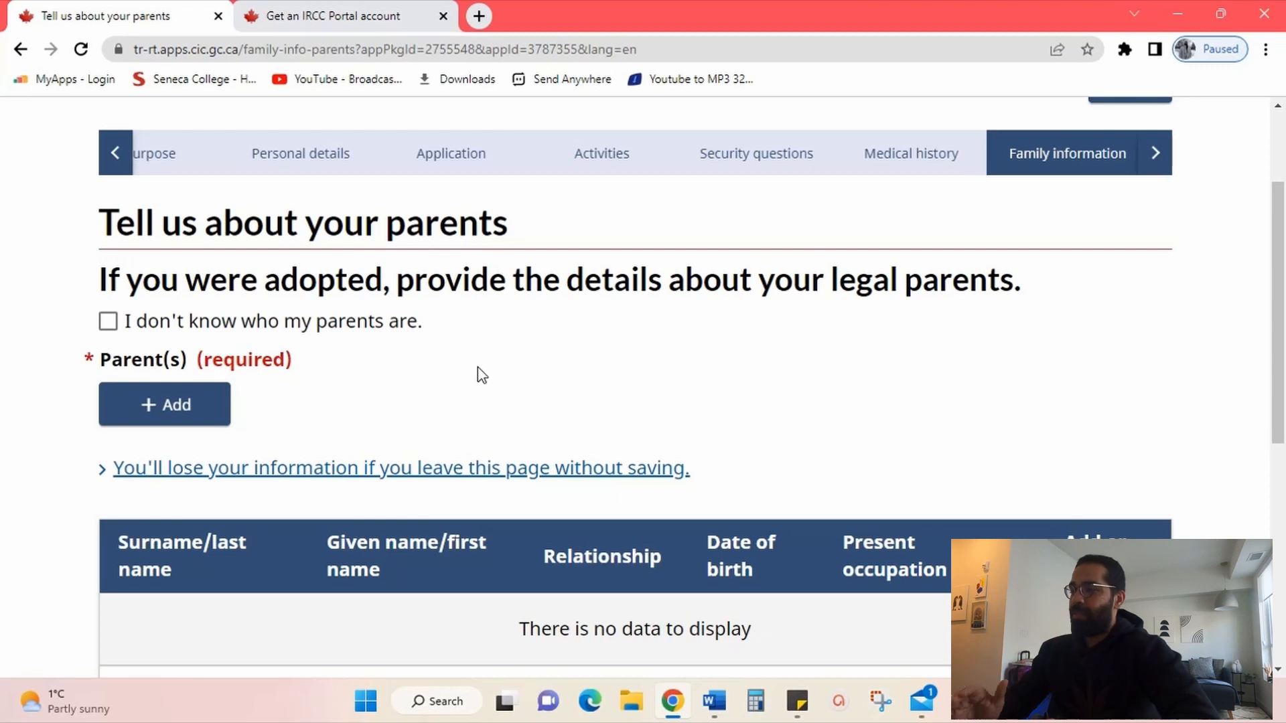
{"action": "scroll", "coordinate": [482, 375], "scroll_direction": "down", "scroll_amount": 1}
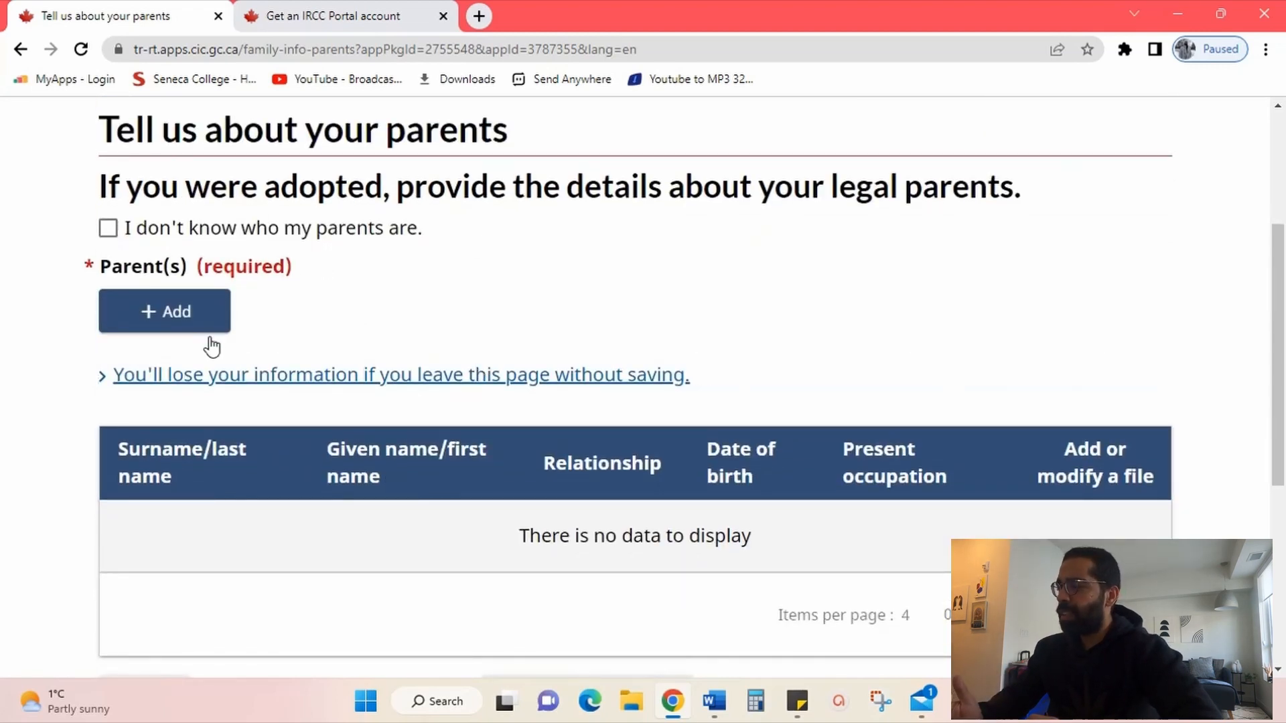
{"action": "left_click", "coordinate": [150, 313]}
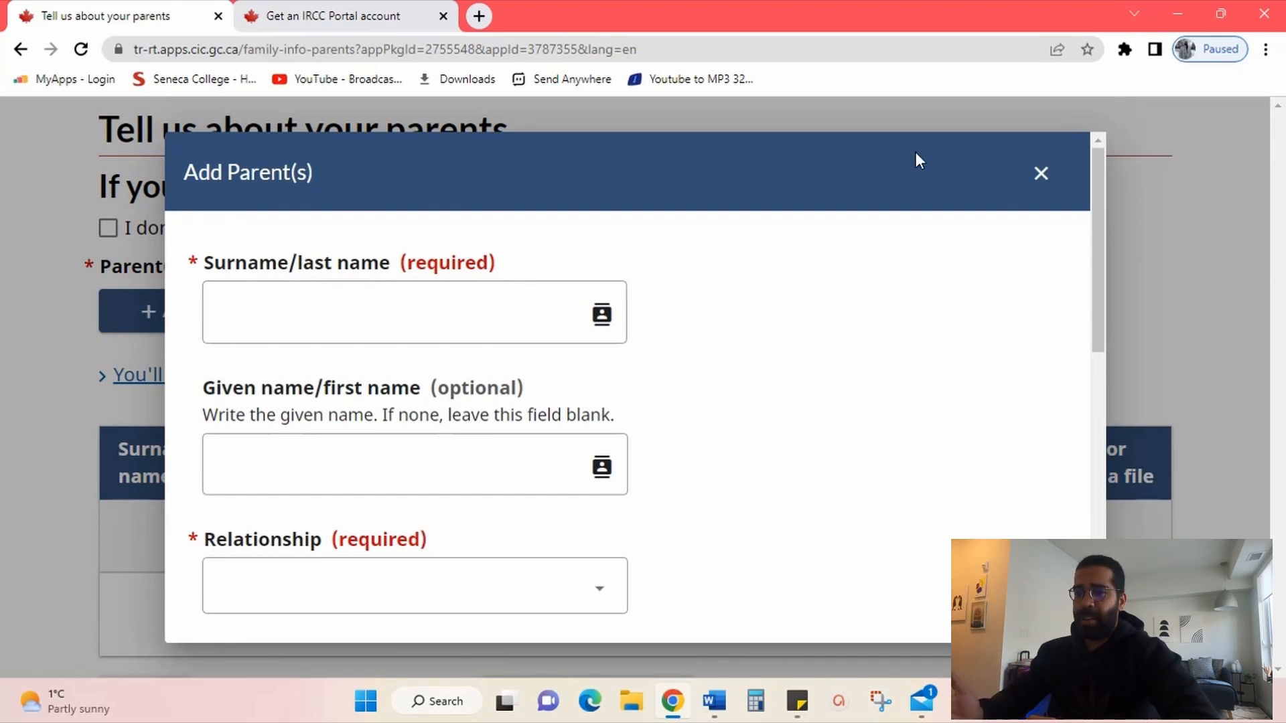
{"action": "left_click", "coordinate": [1044, 178]}
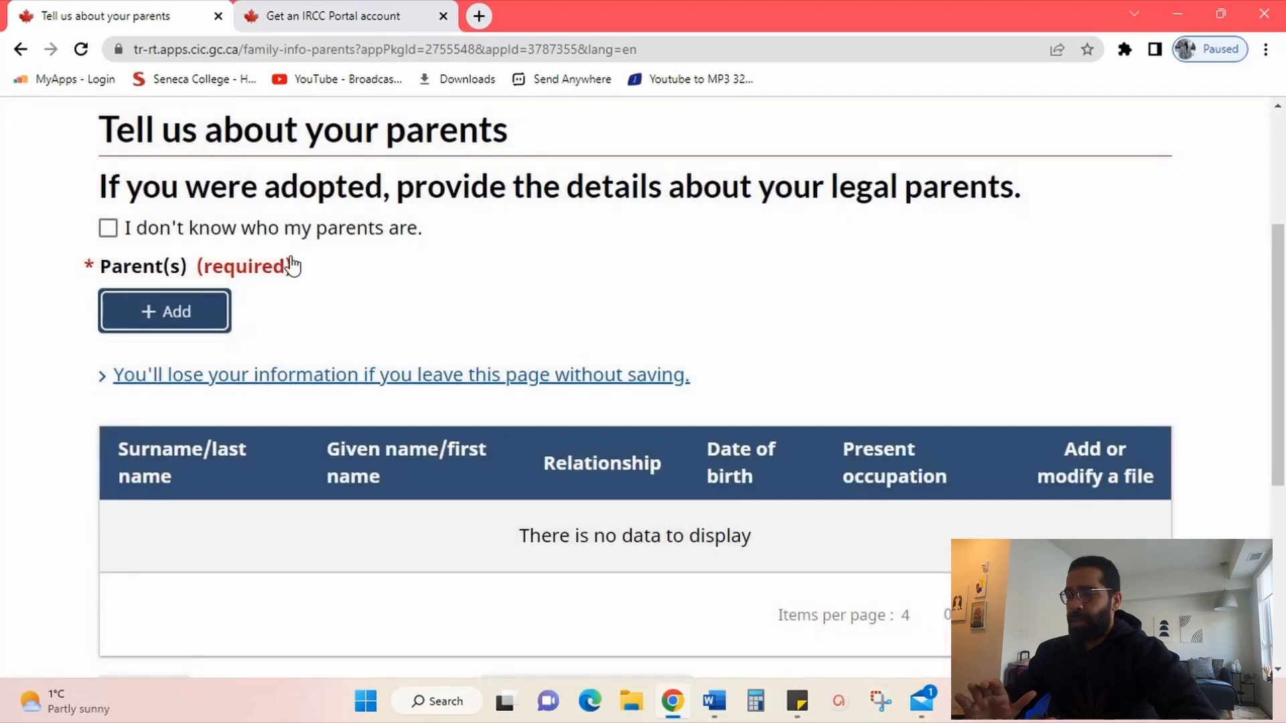
Step: Declare that the applicant doesn't know who their parents are, then save and continue
{"action": "scroll", "coordinate": [391, 335], "scroll_direction": "down", "scroll_amount": 2}
{"action": "scroll", "coordinate": [391, 335], "scroll_direction": "up", "scroll_amount": 4}
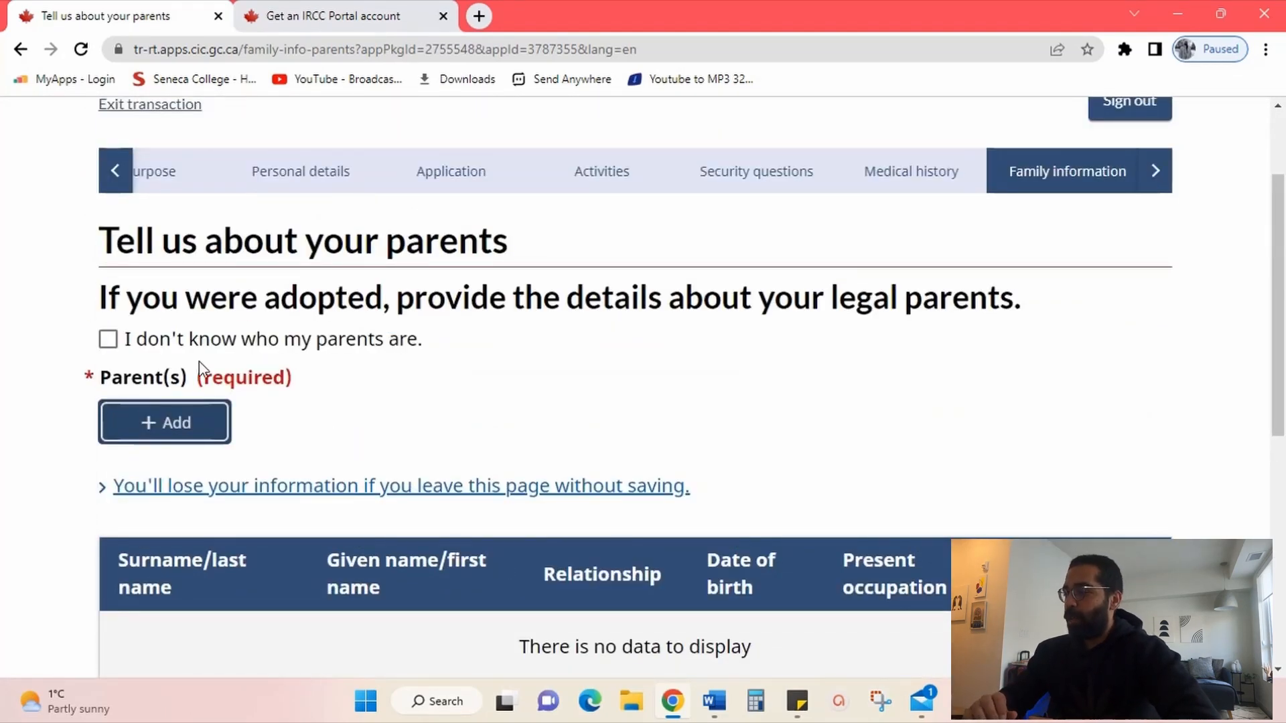
{"action": "left_click", "coordinate": [108, 340]}
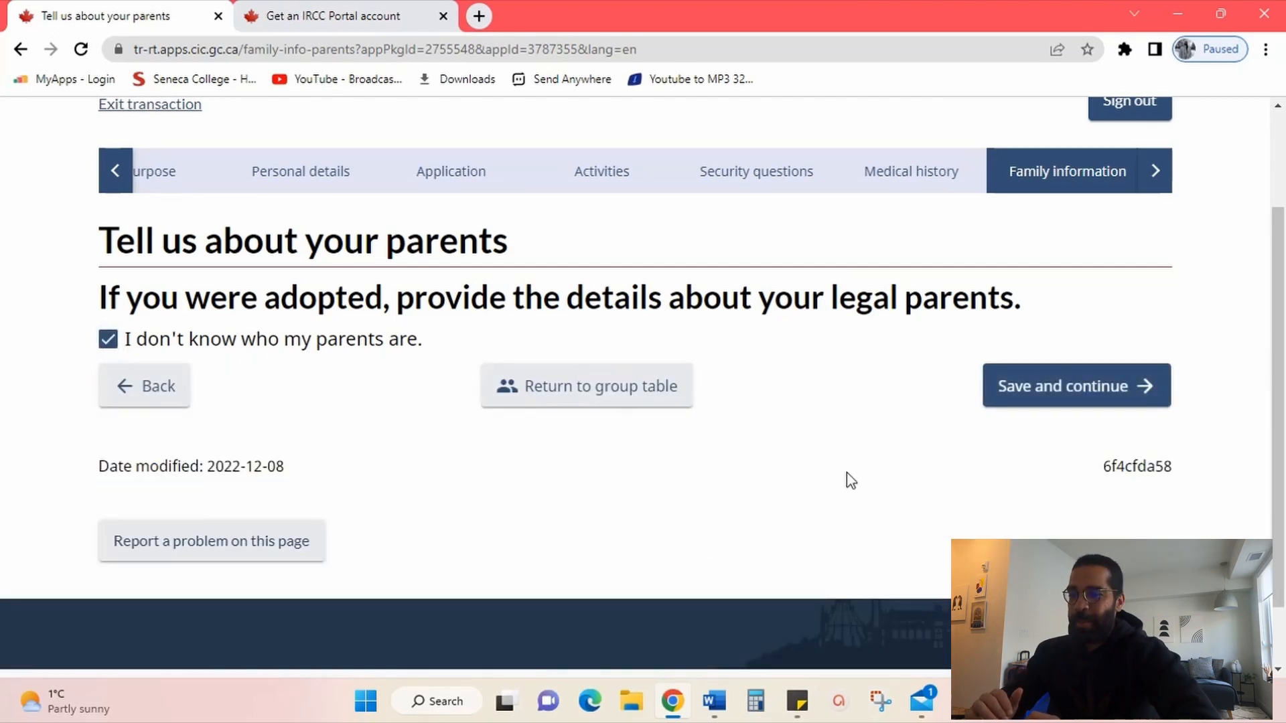
{"action": "left_click", "coordinate": [1027, 386]}
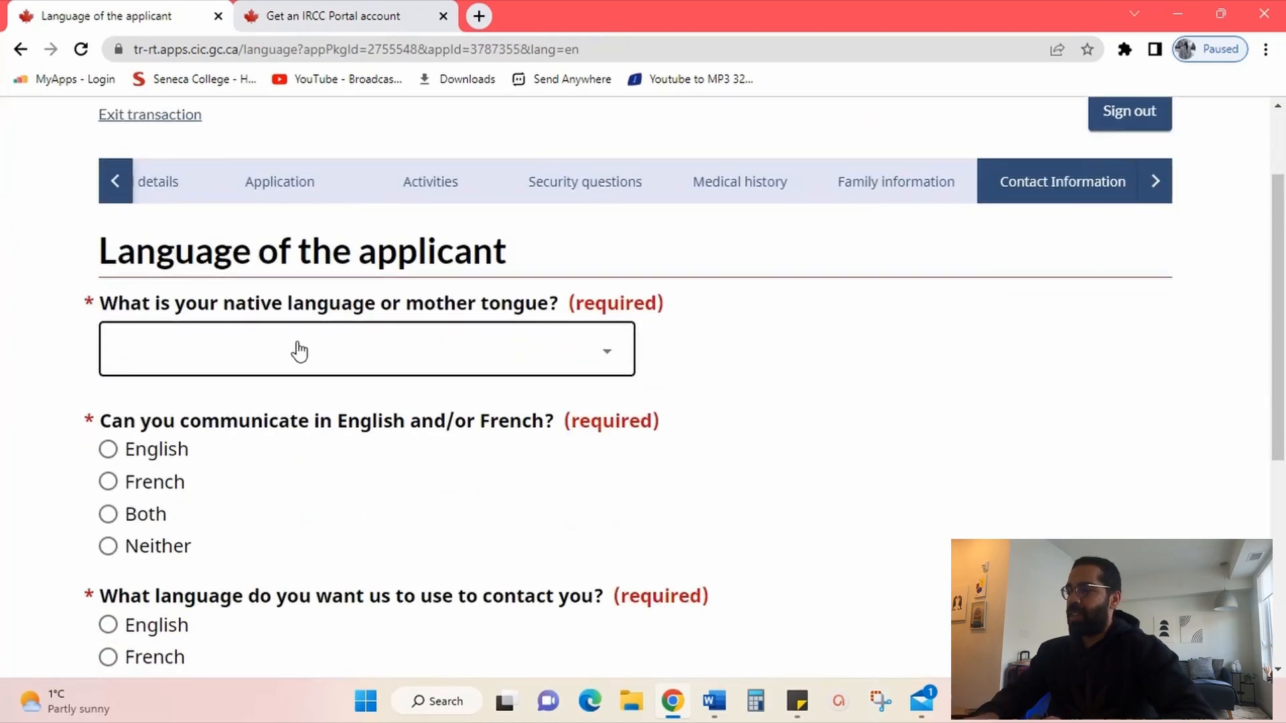
Step: Set the applicant's native language to Hindi
{"action": "left_click", "coordinate": [302, 350]}
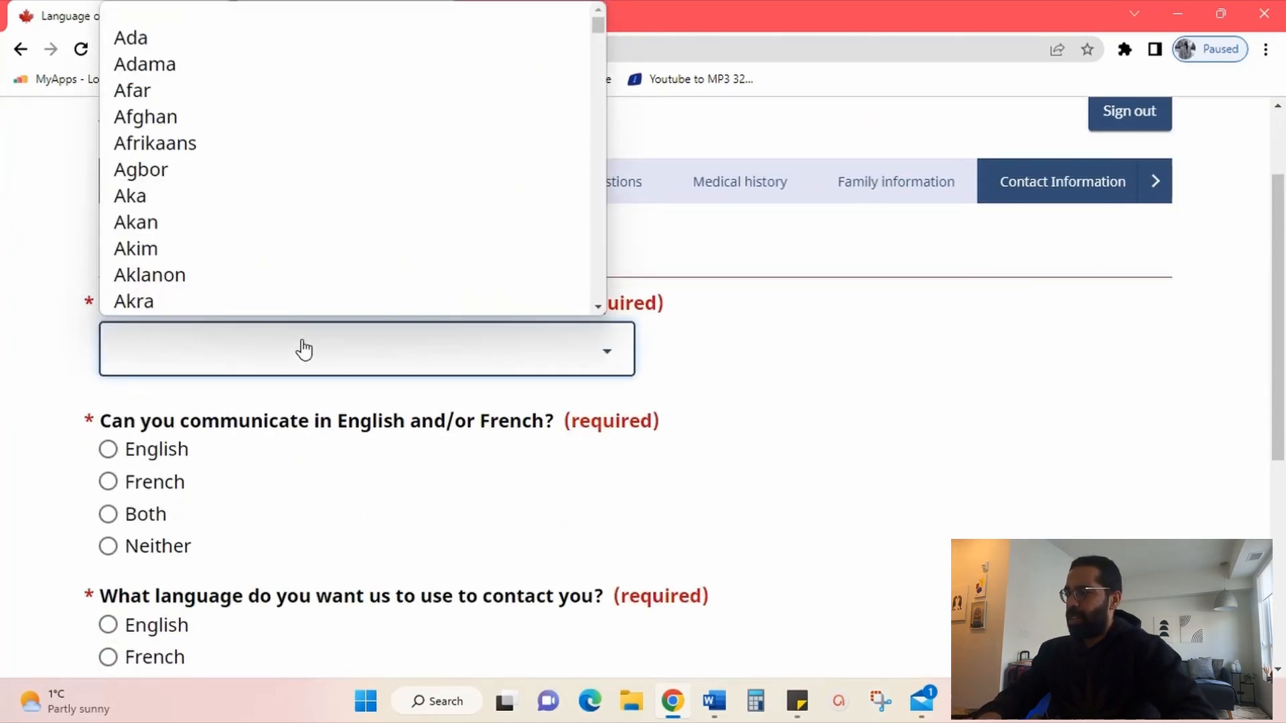
{"action": "key", "text": "h"}
{"action": "key", "text": "h"}
{"action": "key", "text": "h"}
{"action": "key", "text": "h"}
{"action": "key", "text": "h"}
{"action": "key", "text": "h"}
{"action": "key", "text": "h"}
{"action": "key", "text": "h"}
{"action": "key", "text": "h"}
{"action": "key", "text": "h"}
{"action": "key", "text": "h"}
{"action": "key", "text": "h"}
{"action": "key", "text": "h"}
{"action": "key", "text": "h"}
{"action": "key", "text": "h"}
{"action": "key", "text": "Up"}
{"action": "key", "text": "Up"}
{"action": "key", "text": "Return"}
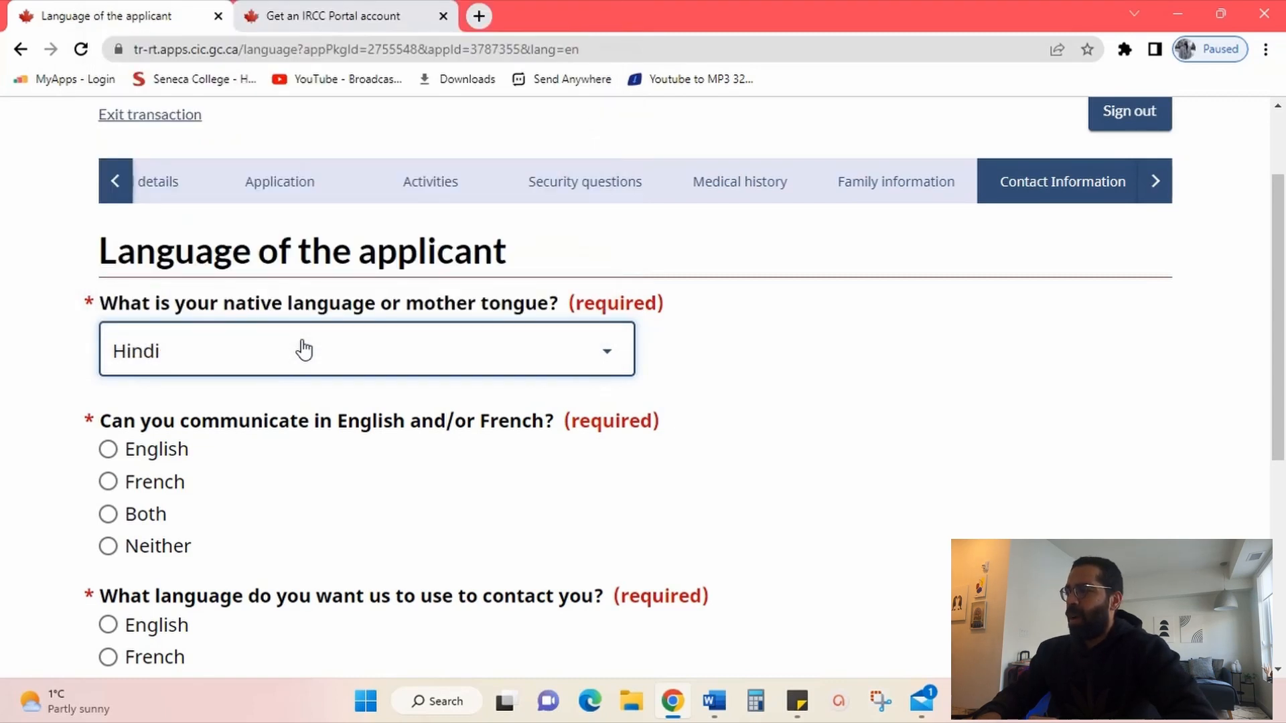
Step: Choose English as both the language the applicant can communicate in and the contact language, then save and continue
{"action": "scroll", "coordinate": [304, 349], "scroll_direction": "down", "scroll_amount": 2}
{"action": "left_click", "coordinate": [151, 292]}
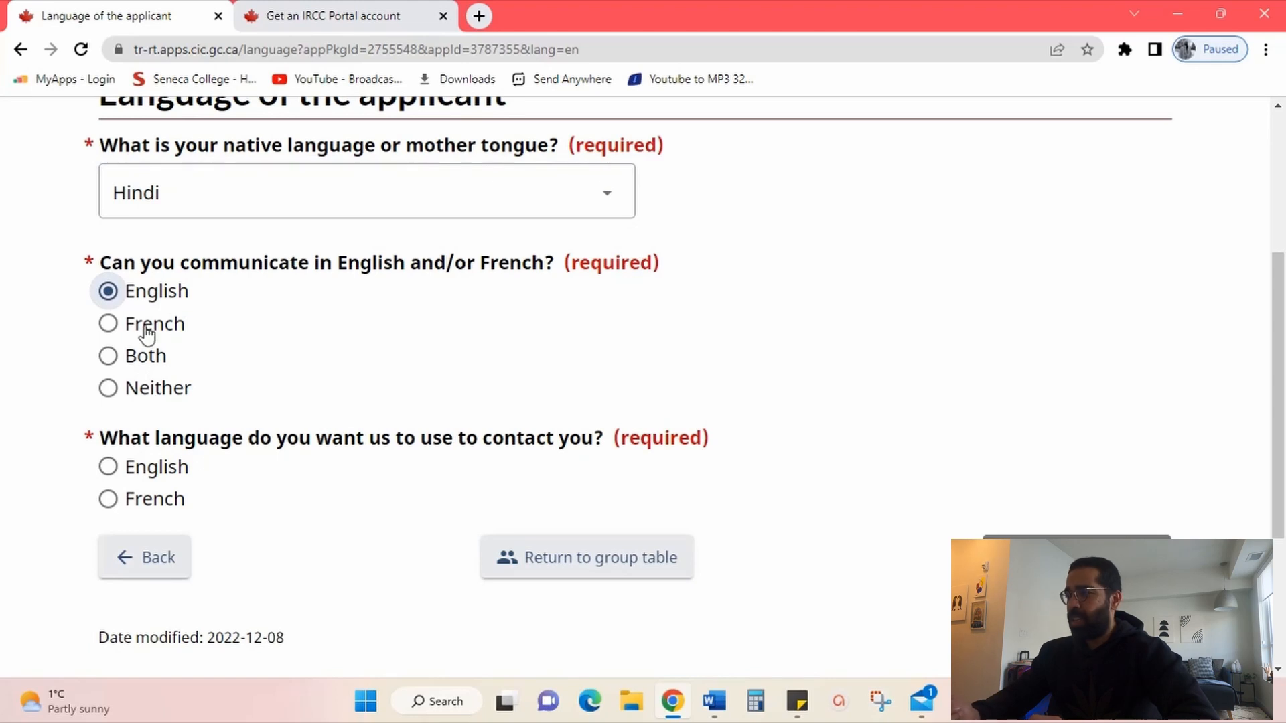
{"action": "left_click", "coordinate": [151, 472]}
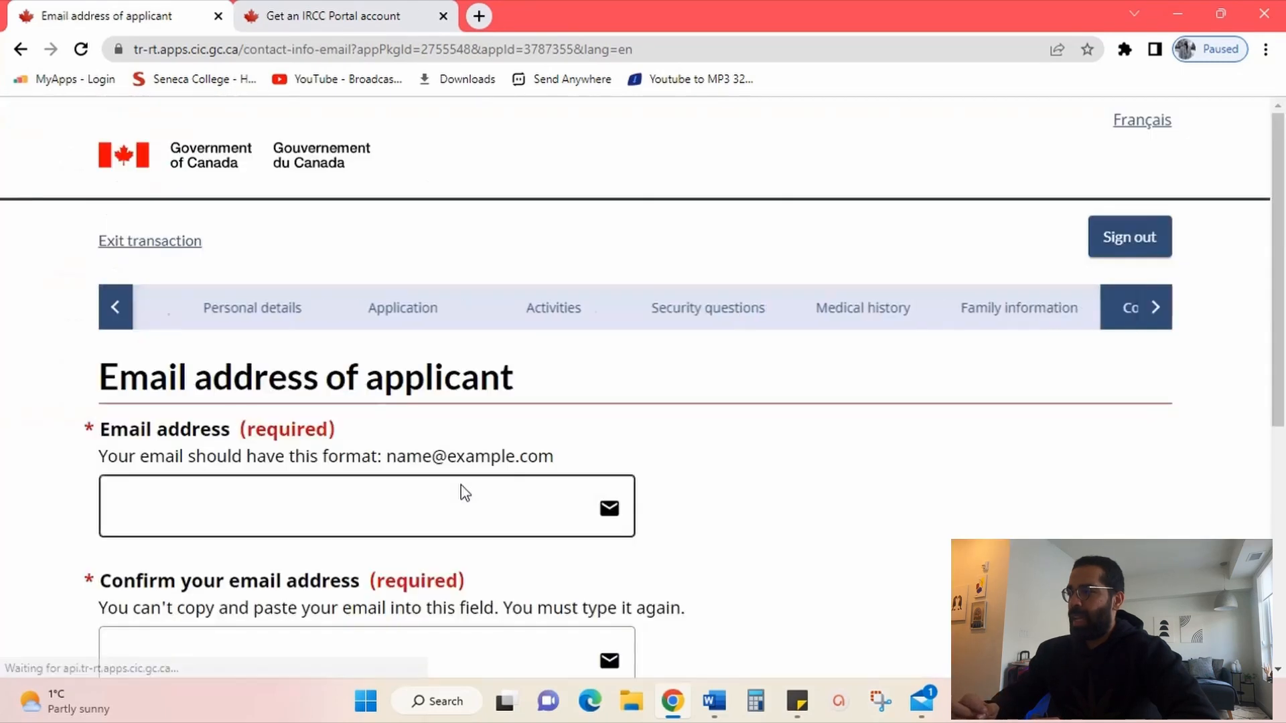
Step: Fill in the applicant's email address
{"action": "scroll", "coordinate": [461, 485], "scroll_direction": "down", "scroll_amount": 3}
{"action": "left_click", "coordinate": [361, 290]}
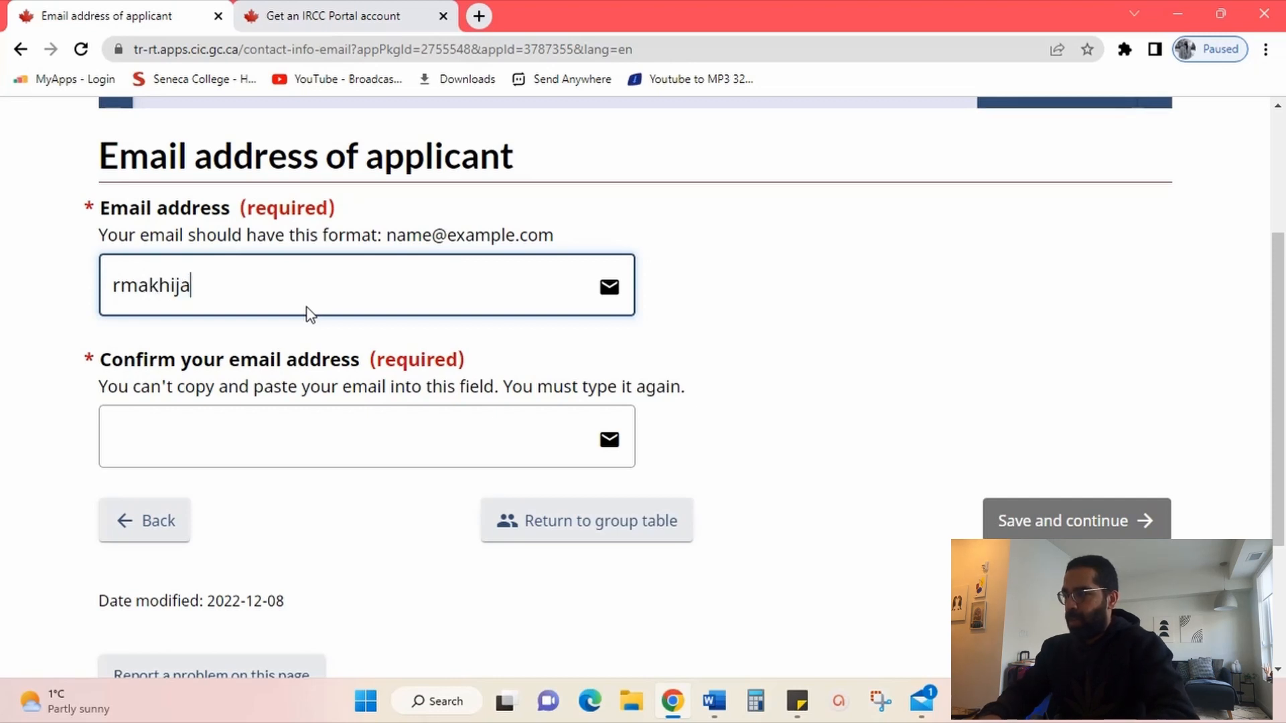
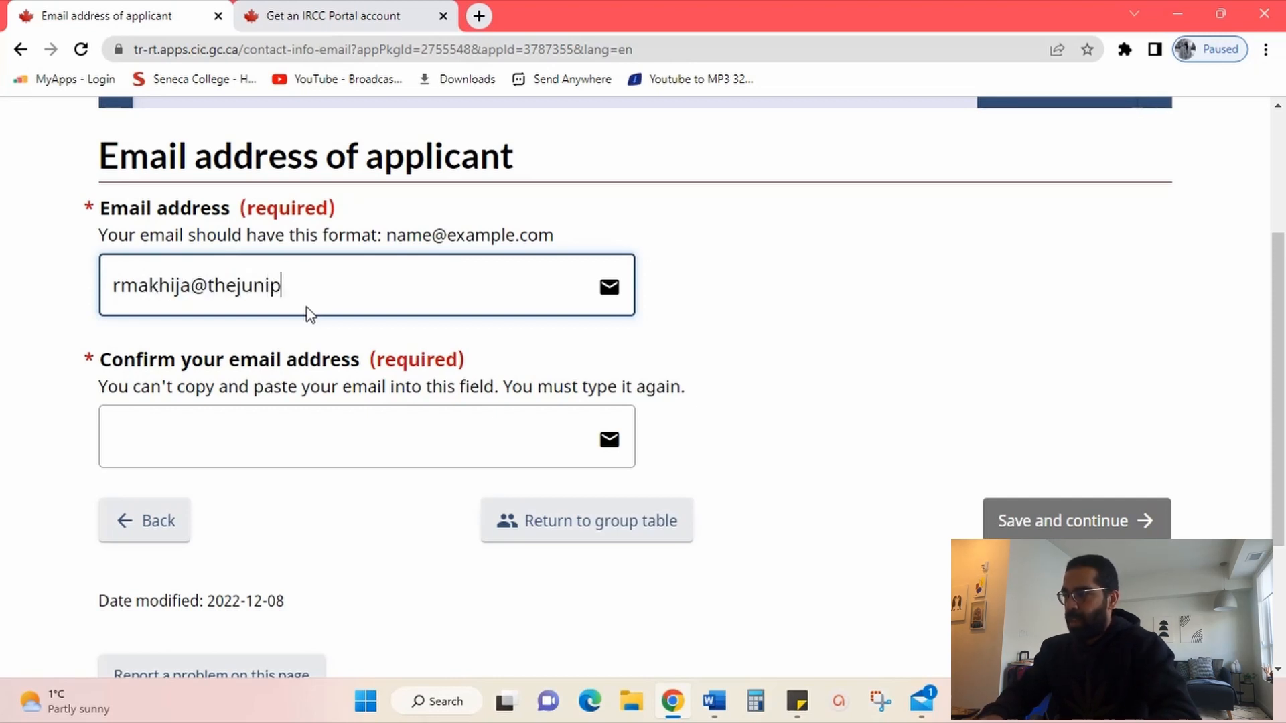
{"action": "key", "text": "ctrl+a"}
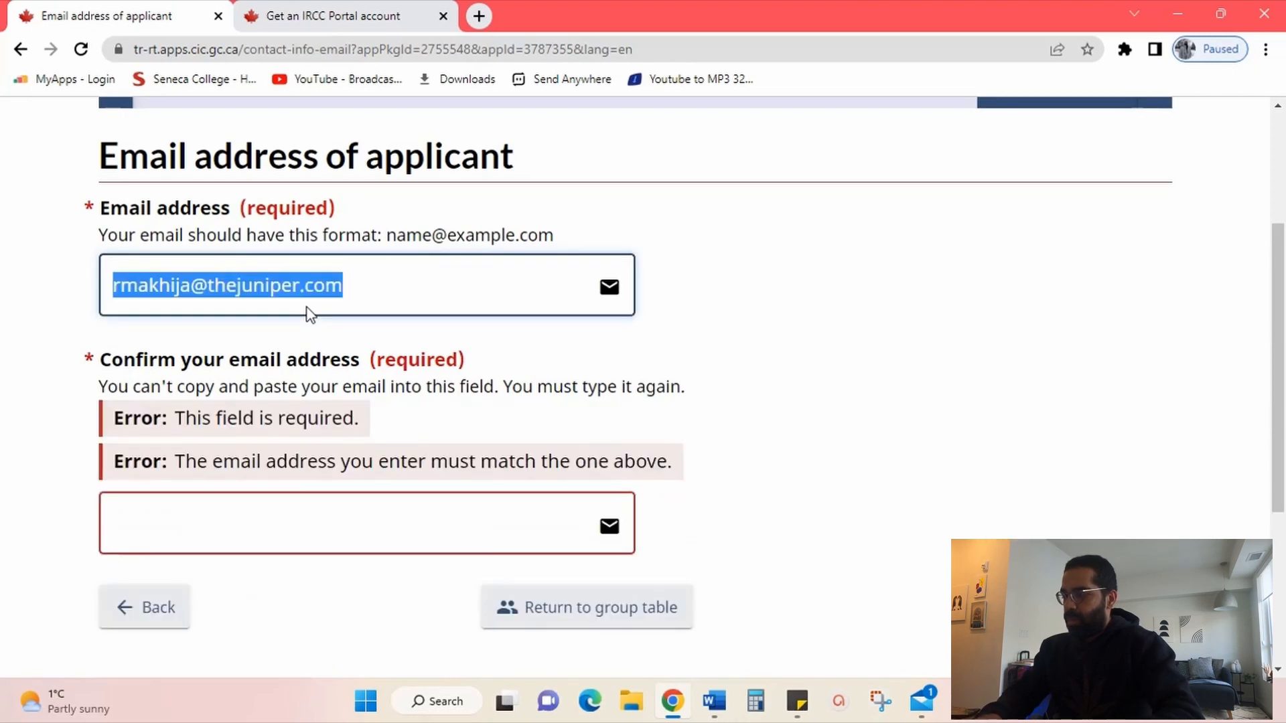
Step: Re-enter the applicant's email address as confirmation, then save and continue
{"action": "key", "text": "Tab"}
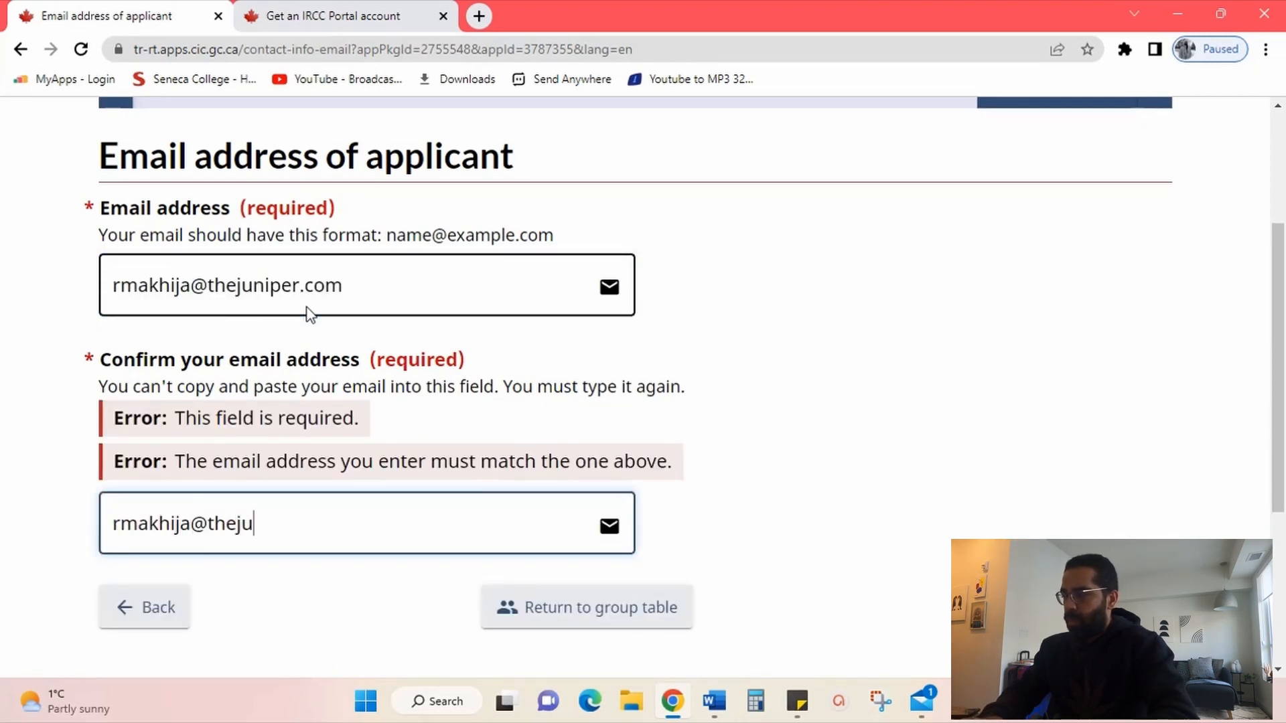
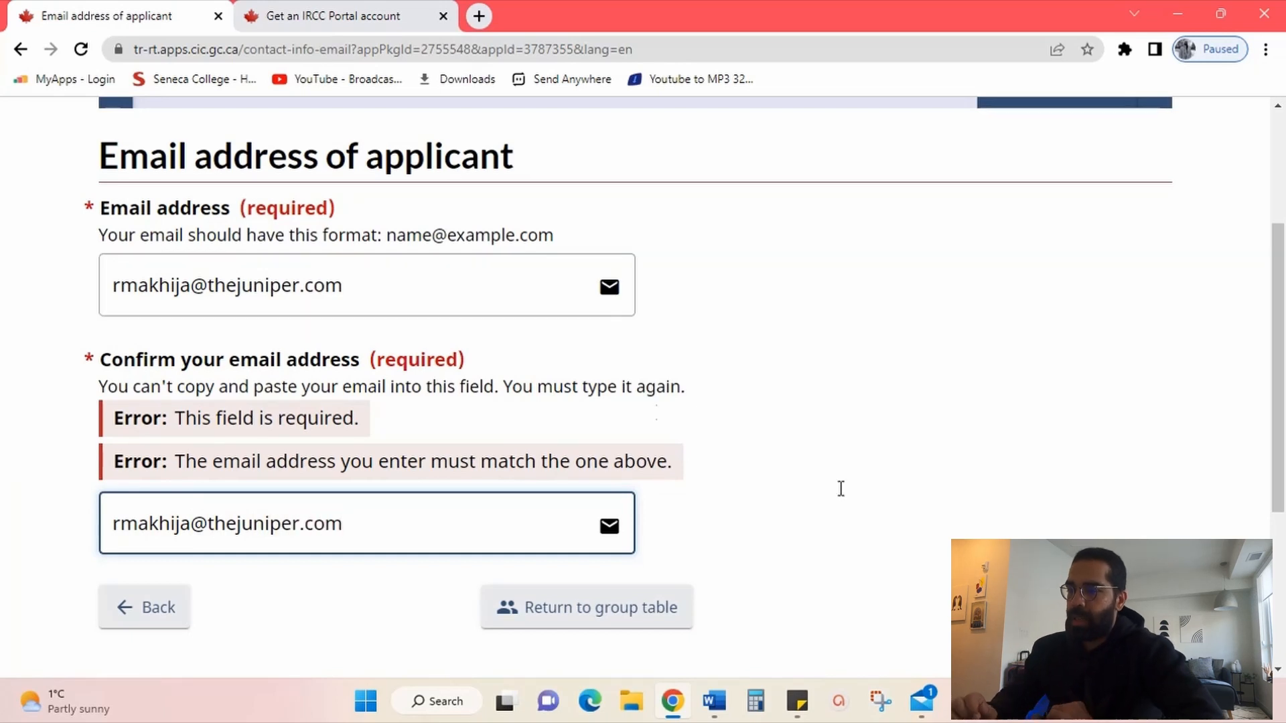
{"action": "left_click", "coordinate": [653, 412]}
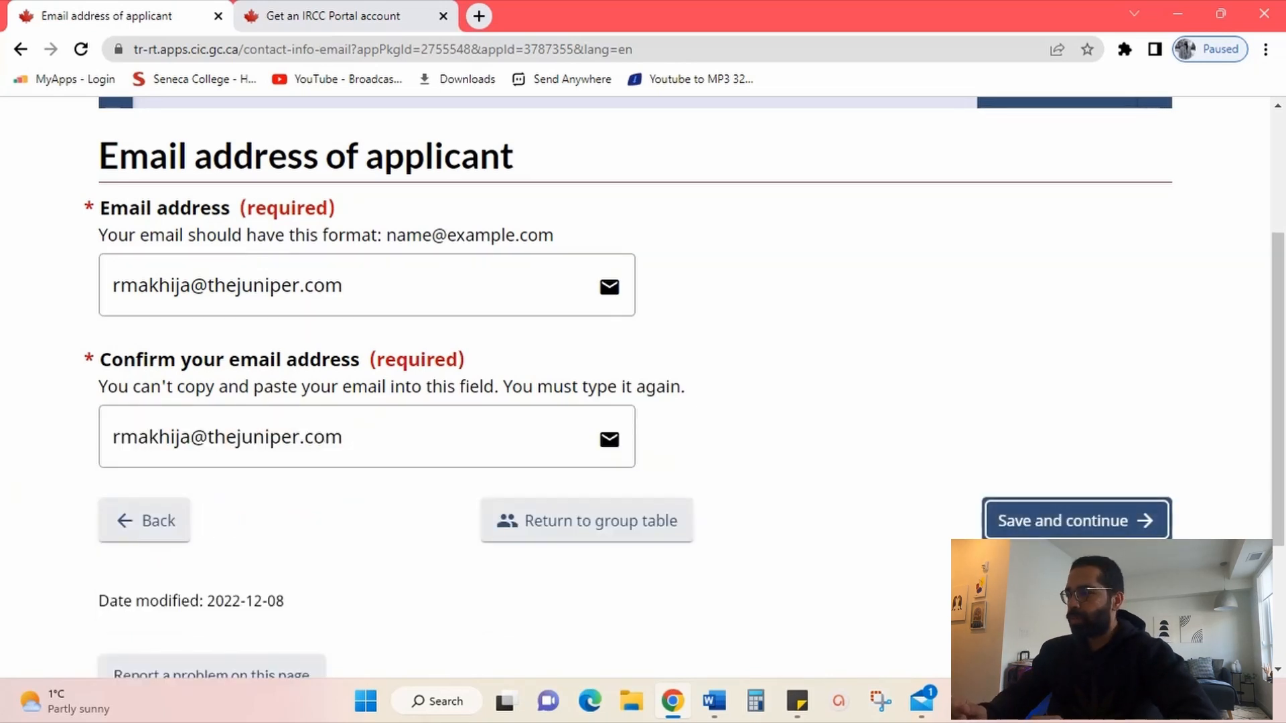
{"action": "left_click", "coordinate": [1139, 521]}
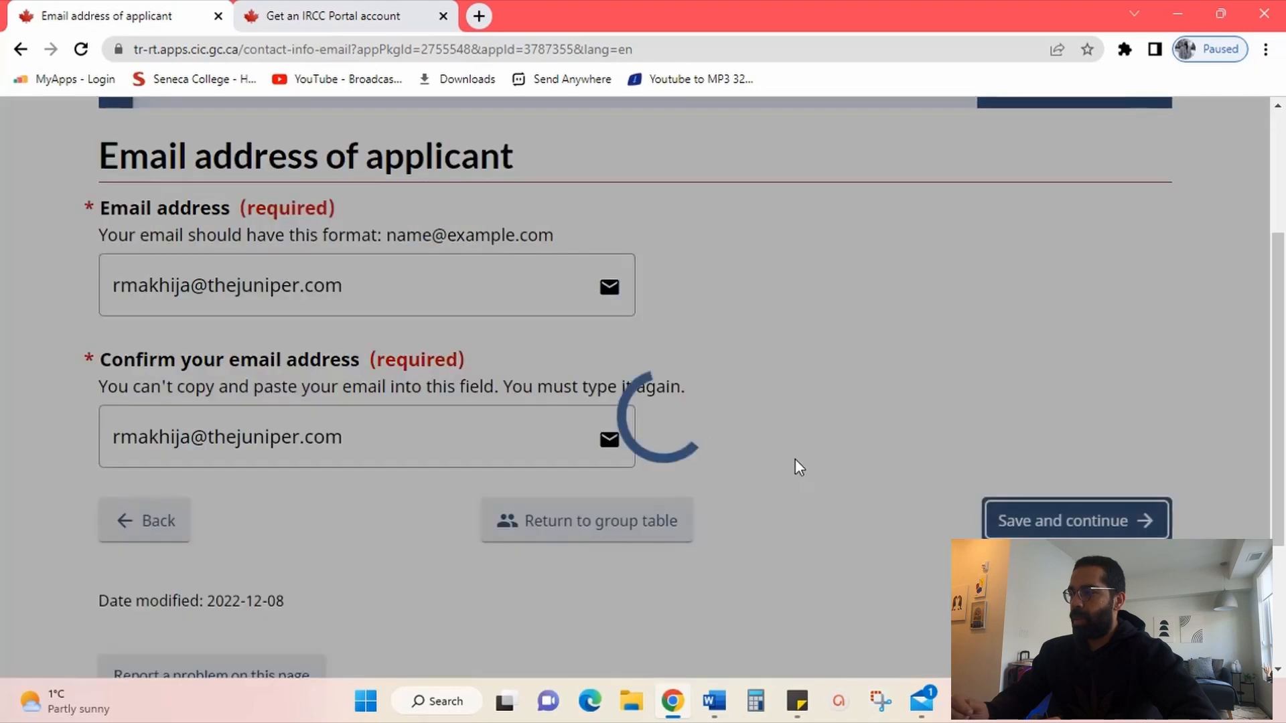
Step: Start a new telephone entry for the applicant with type Cellular and country or territory Canada/US
{"action": "scroll", "coordinate": [796, 460], "scroll_direction": "down", "scroll_amount": 3}
{"action": "scroll", "coordinate": [795, 460], "scroll_direction": "up", "scroll_amount": 1}
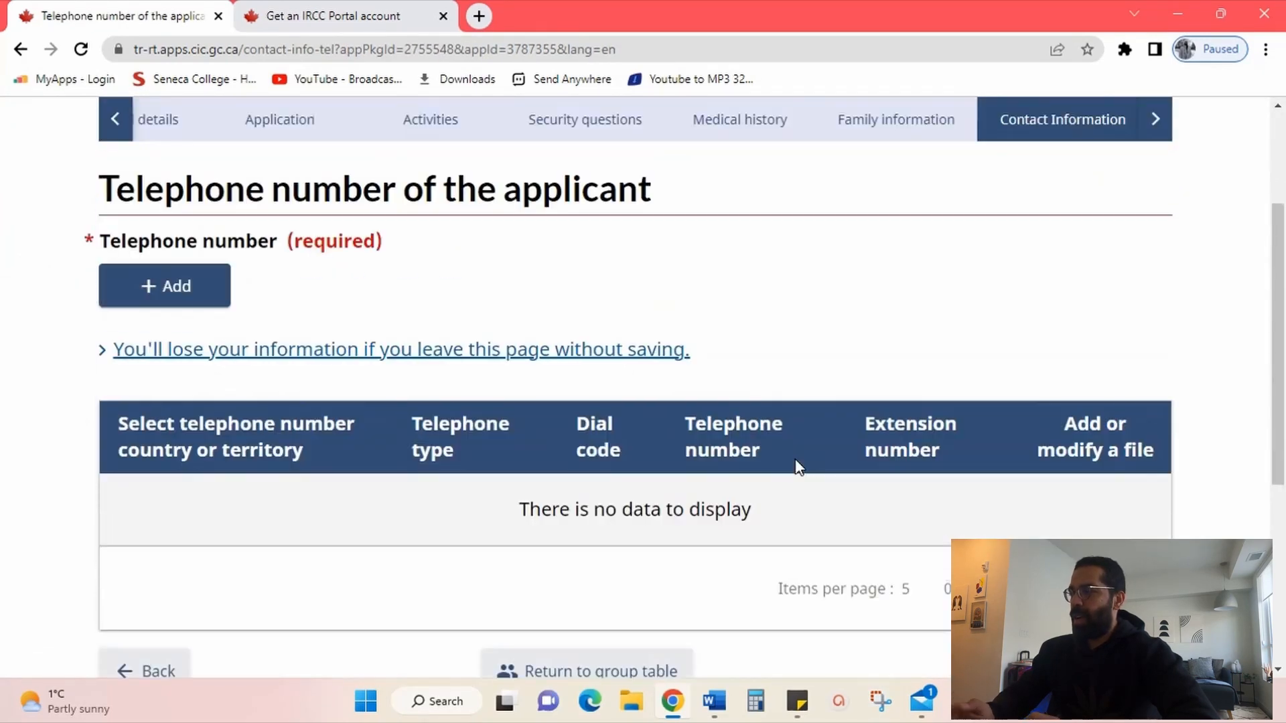
{"action": "left_click", "coordinate": [201, 287]}
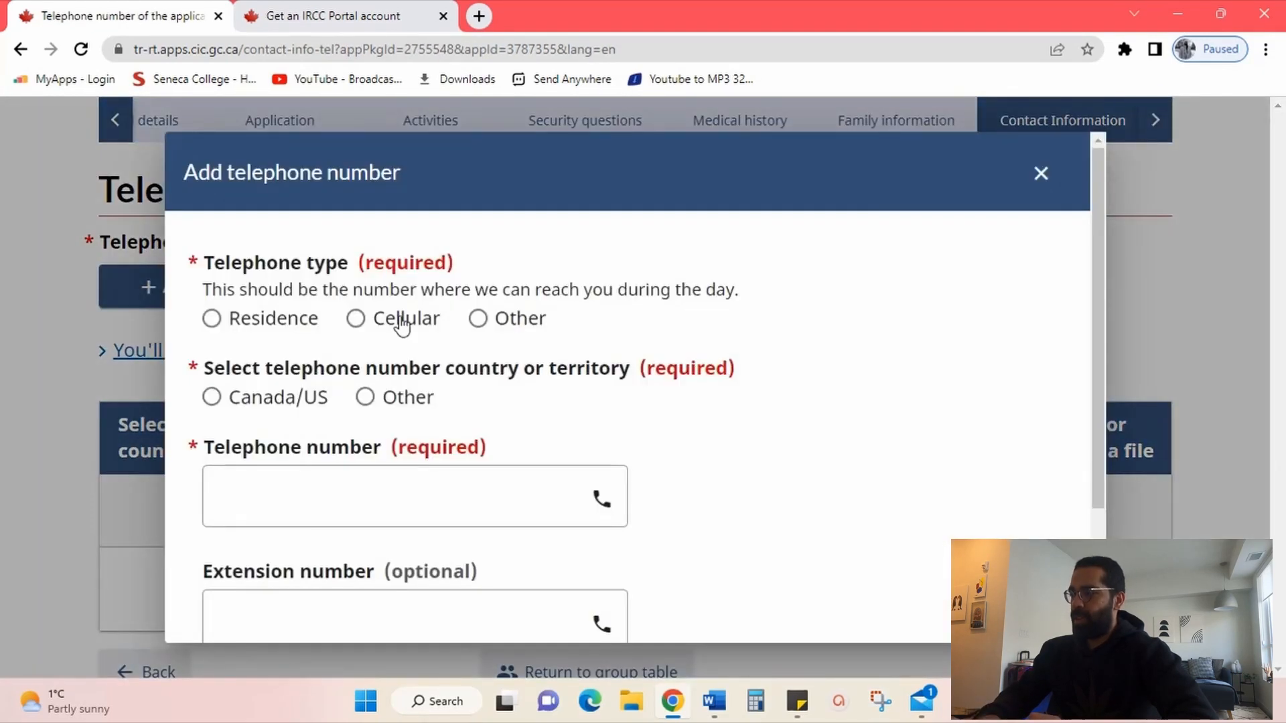
{"action": "left_click", "coordinate": [394, 330]}
{"action": "left_click", "coordinate": [257, 409]}
Step: Fill in the applicant's telephone number without an extension, save the entry, then save the page and continue
{"action": "left_click", "coordinate": [348, 485]}
{"action": "type", "text": "437"}
{"action": "key", "text": "Down"}
{"action": "key", "text": "Return"}
{"action": "scroll", "coordinate": [354, 484], "scroll_direction": "down", "scroll_amount": 3}
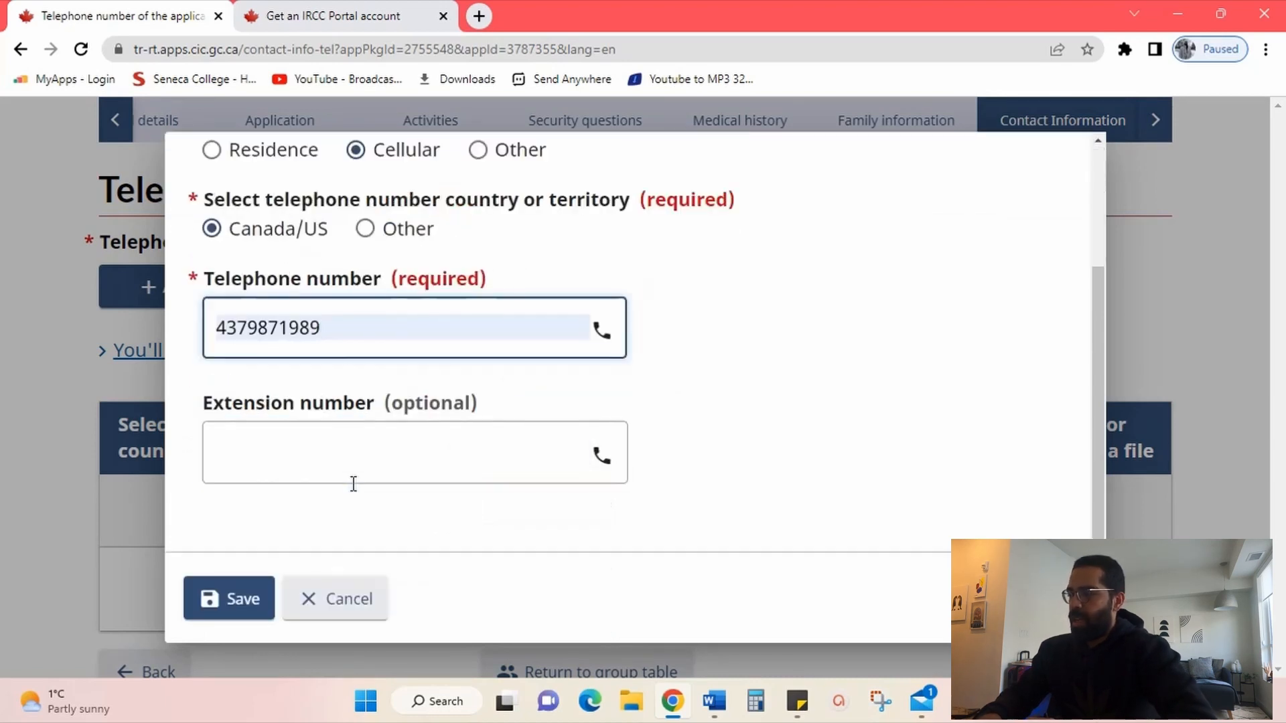
{"action": "left_click", "coordinate": [228, 599]}
{"action": "scroll", "coordinate": [494, 574], "scroll_direction": "down", "scroll_amount": 3}
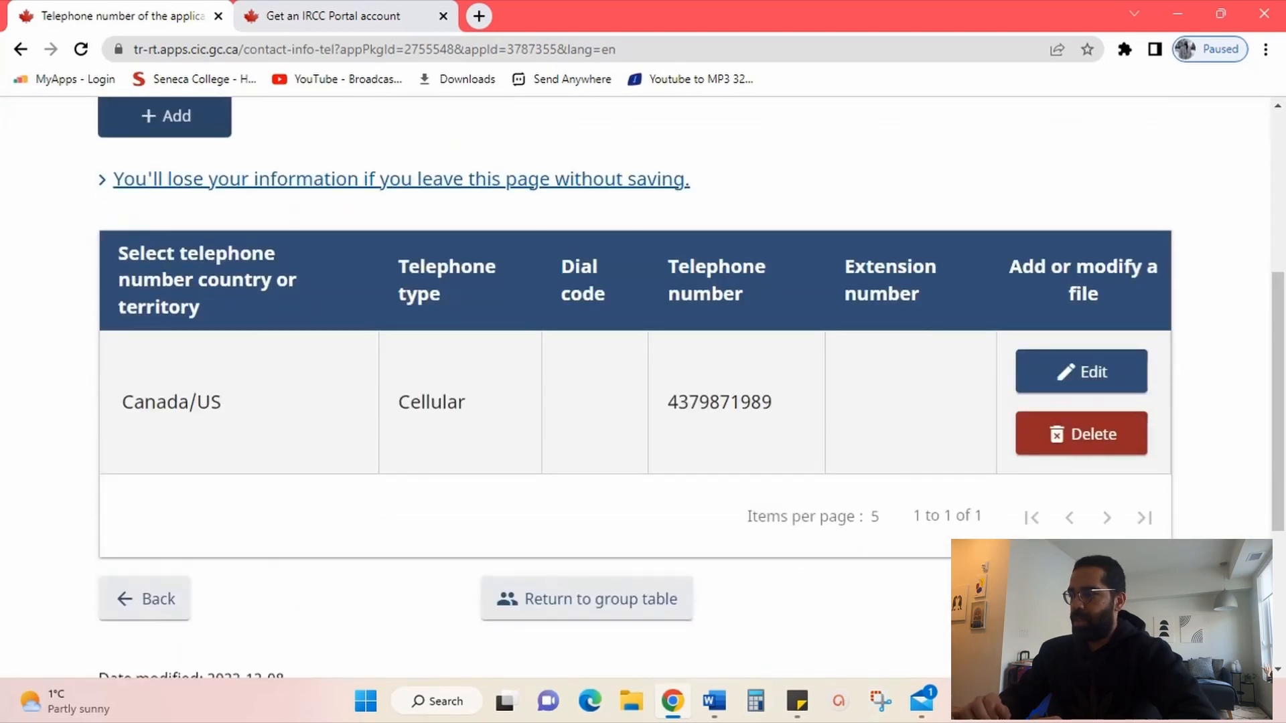
{"action": "left_click", "coordinate": [1096, 599]}
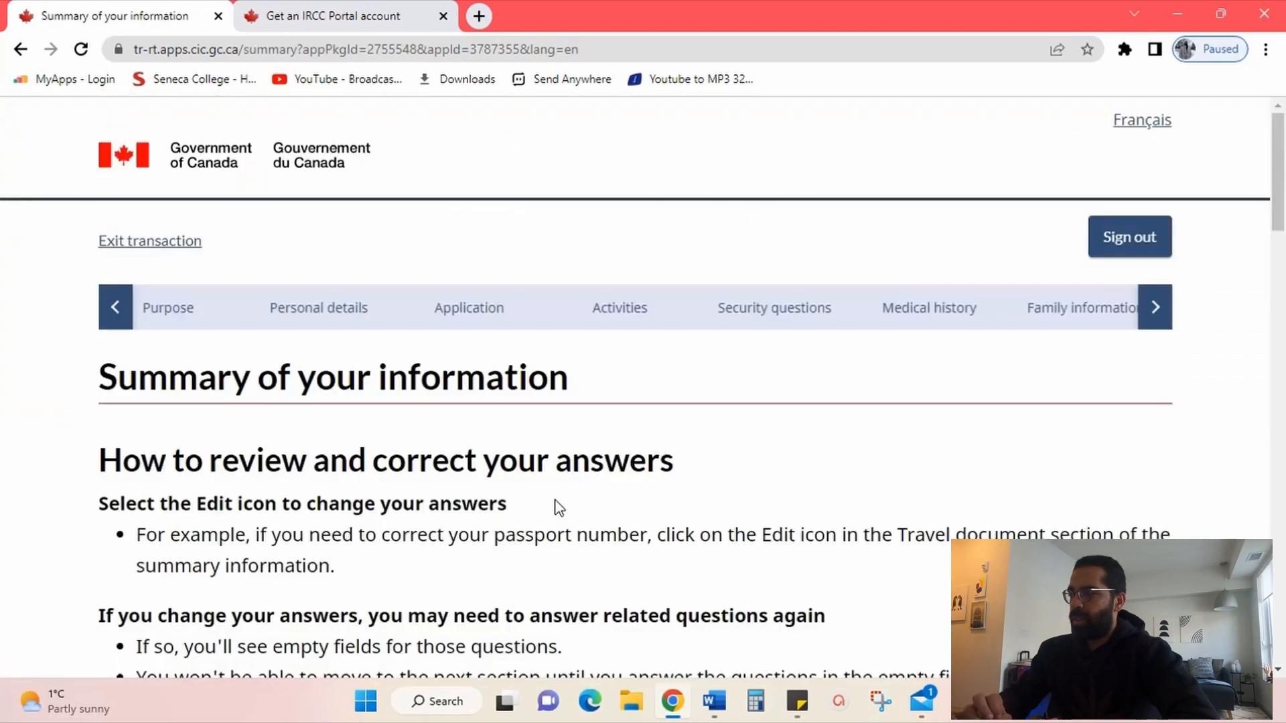
Step: Review the list of application sections on the summary page, including which ones can be edited
{"action": "scroll", "coordinate": [556, 507], "scroll_direction": "down", "scroll_amount": 9}
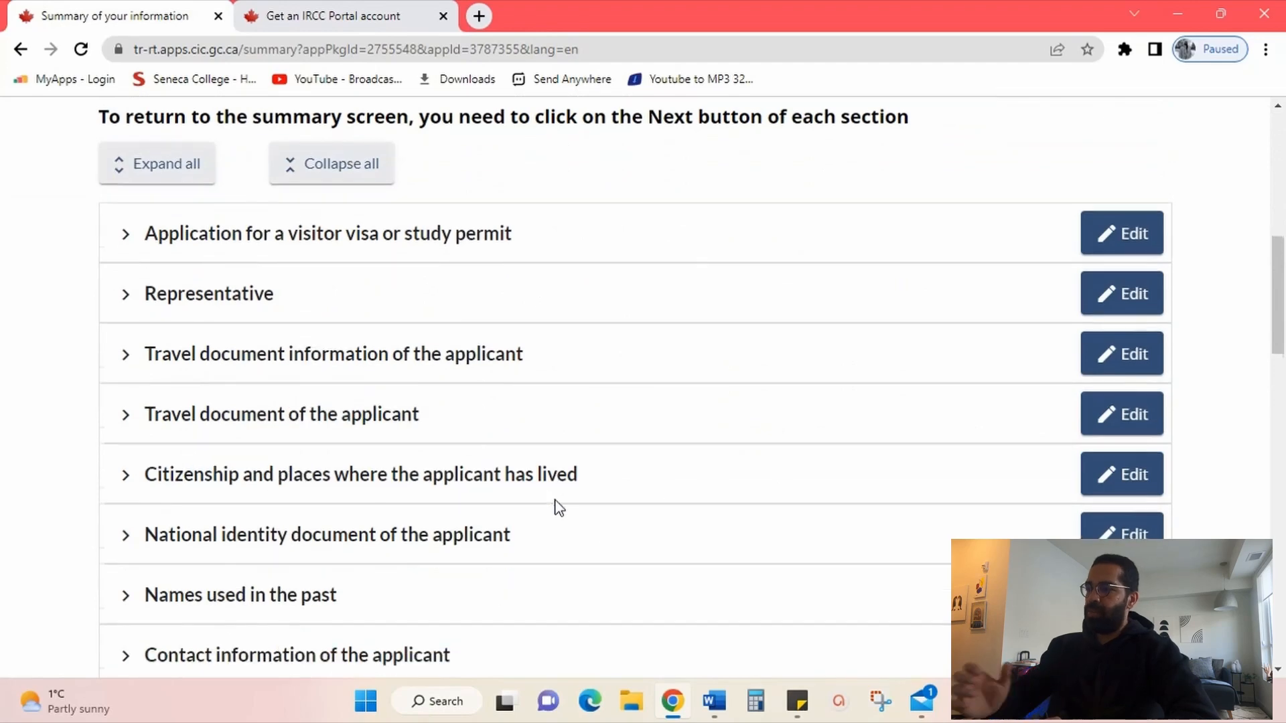
{"action": "scroll", "coordinate": [559, 508], "scroll_direction": "down", "scroll_amount": 4}
{"action": "scroll", "coordinate": [559, 507], "scroll_direction": "down", "scroll_amount": 5}
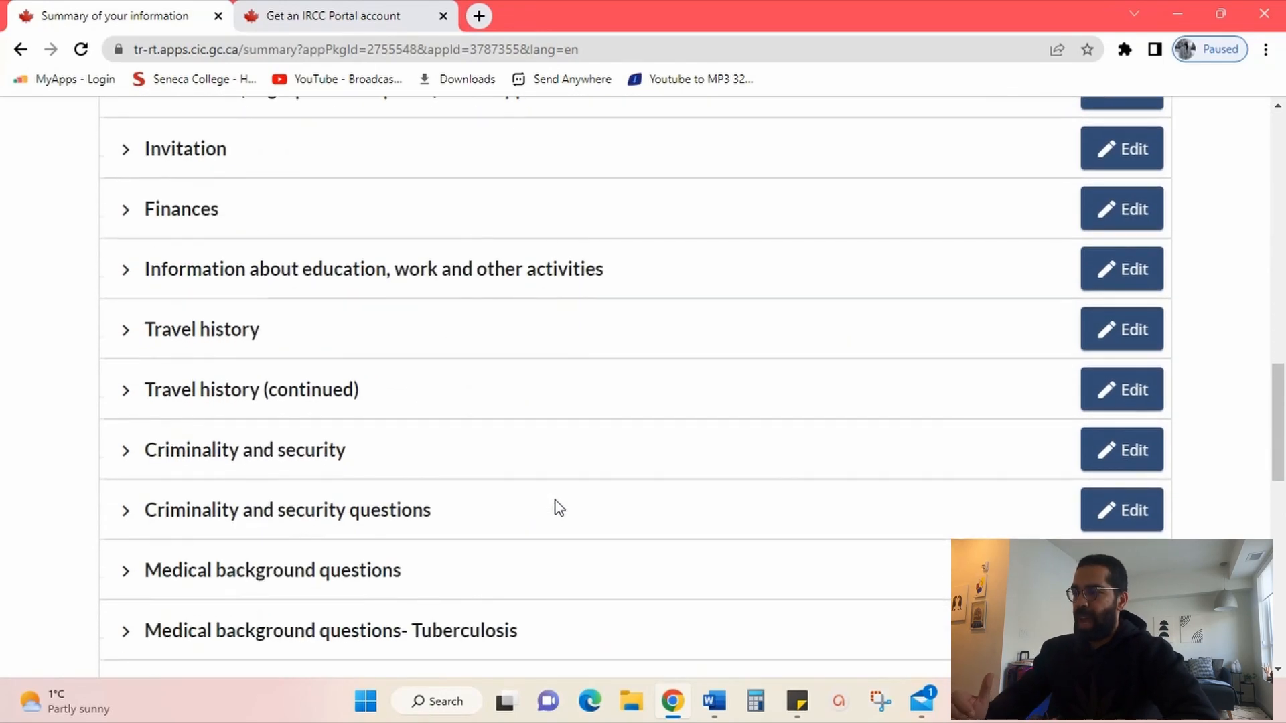
{"action": "scroll", "coordinate": [559, 508], "scroll_direction": "down", "scroll_amount": 9}
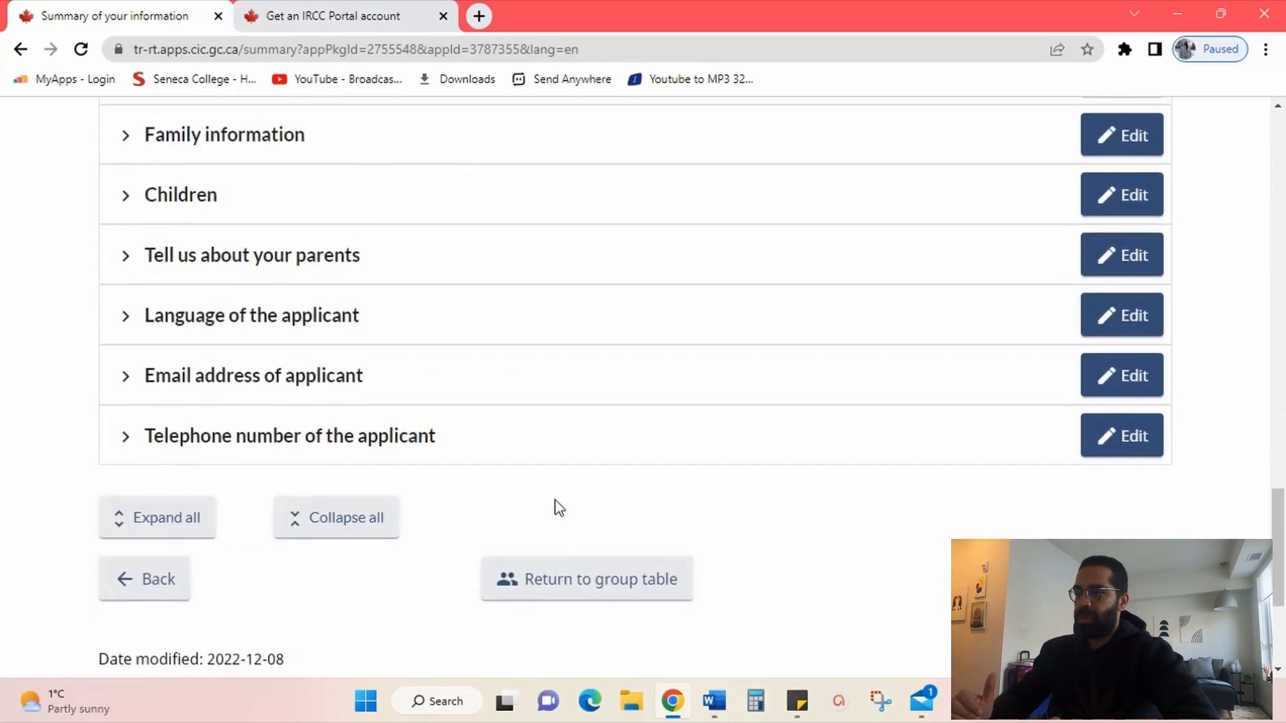
{"action": "scroll", "coordinate": [851, 353], "scroll_direction": "up", "scroll_amount": 4}
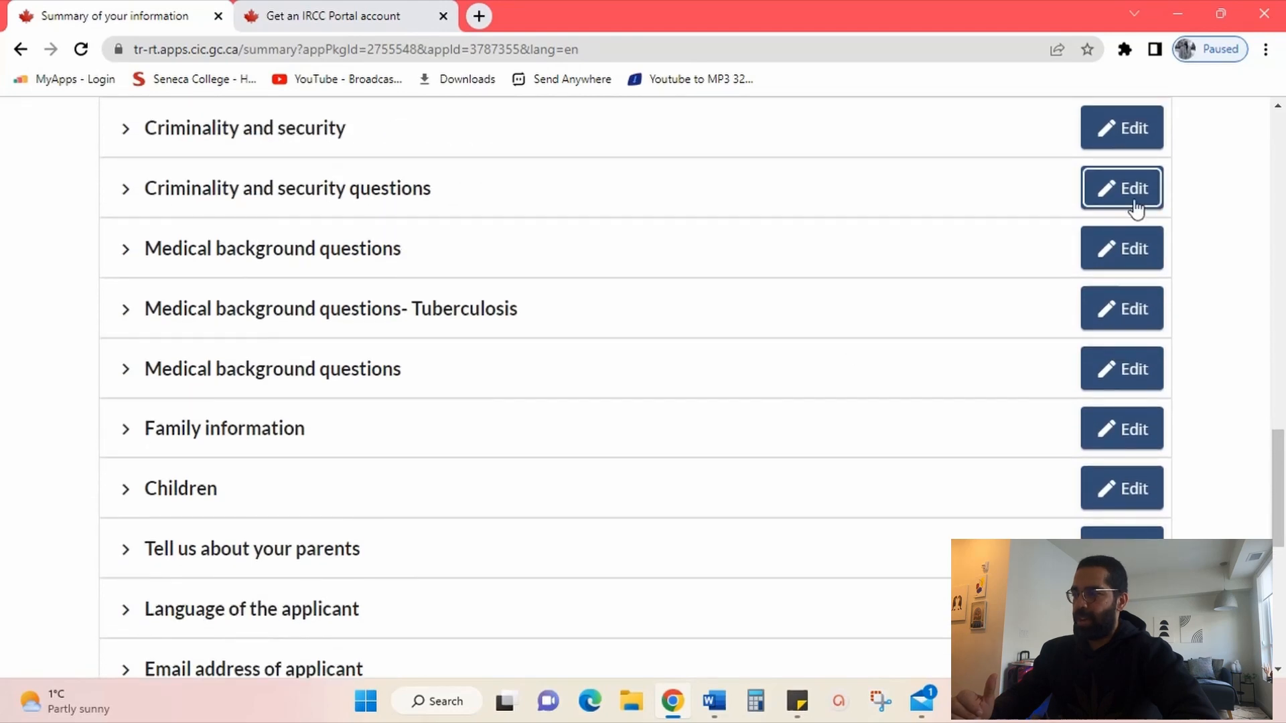
{"action": "scroll", "coordinate": [1125, 396], "scroll_direction": "up", "scroll_amount": 2}
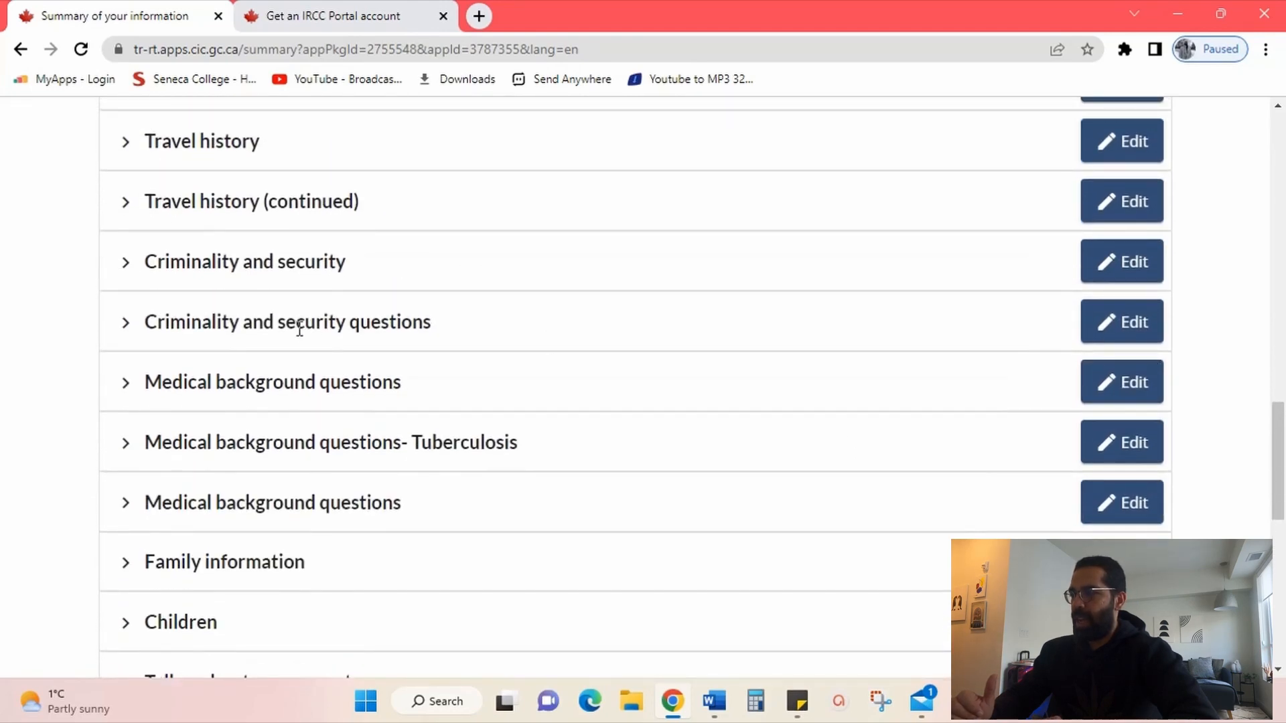
{"action": "scroll", "coordinate": [311, 328], "scroll_direction": "up", "scroll_amount": 15}
{"action": "scroll", "coordinate": [310, 332], "scroll_direction": "down", "scroll_amount": 3}
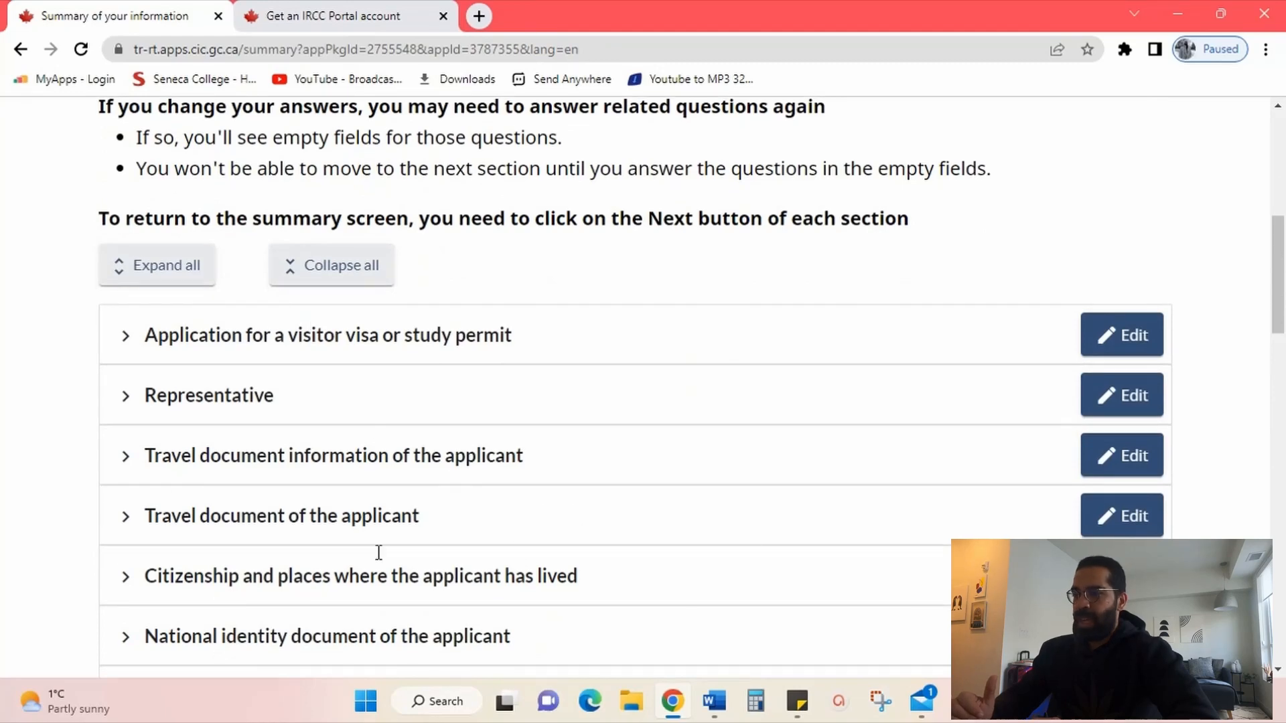
{"action": "scroll", "coordinate": [499, 607], "scroll_direction": "down", "scroll_amount": 10}
{"action": "scroll", "coordinate": [499, 607], "scroll_direction": "down", "scroll_amount": 7}
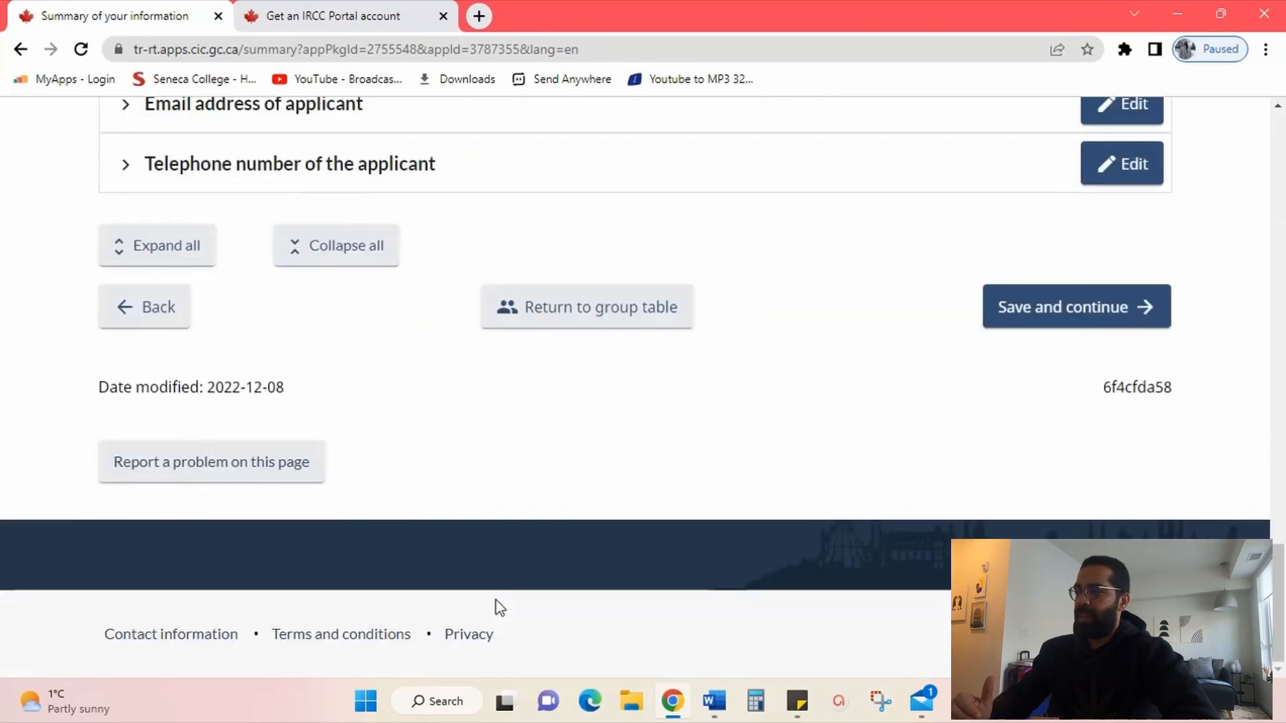
Step: Save the summary, continue to the supporting documents page and examine the documents that have to be uploaded
{"action": "left_click", "coordinate": [1077, 296]}
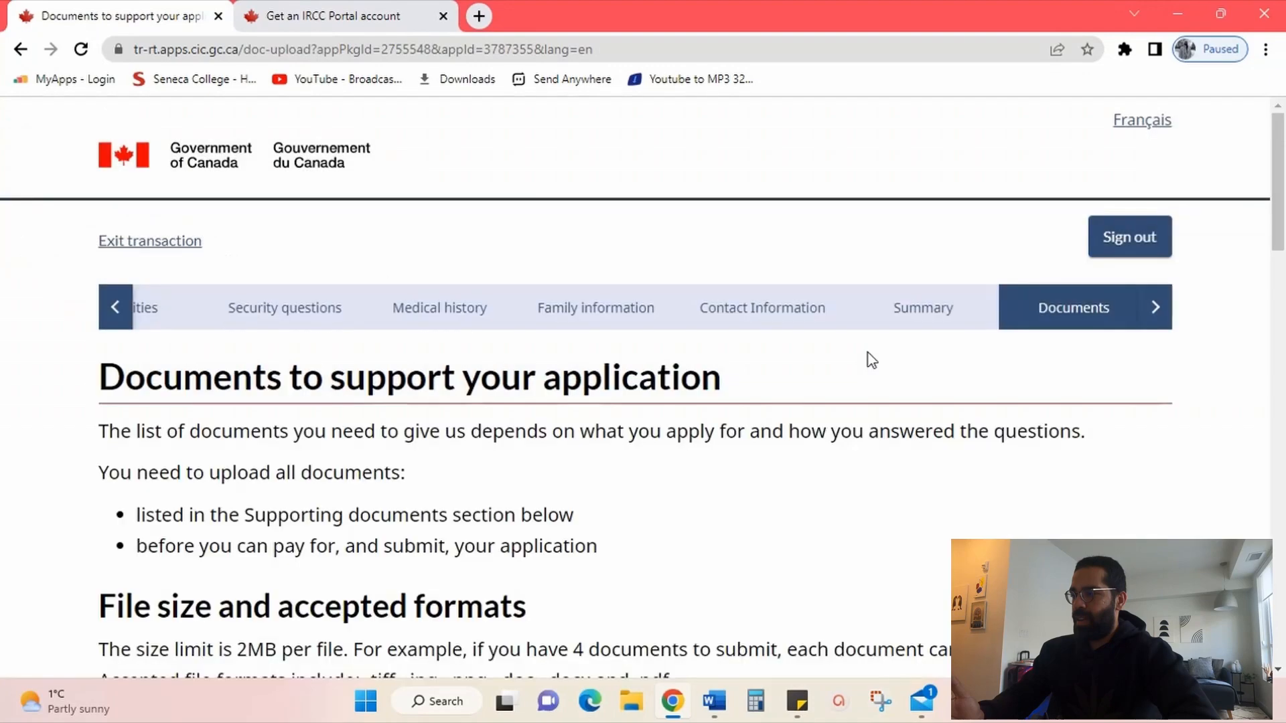
{"action": "scroll", "coordinate": [868, 352], "scroll_direction": "down", "scroll_amount": 7}
{"action": "scroll", "coordinate": [867, 352], "scroll_direction": "down", "scroll_amount": 5}
{"action": "scroll", "coordinate": [868, 353], "scroll_direction": "down", "scroll_amount": 3}
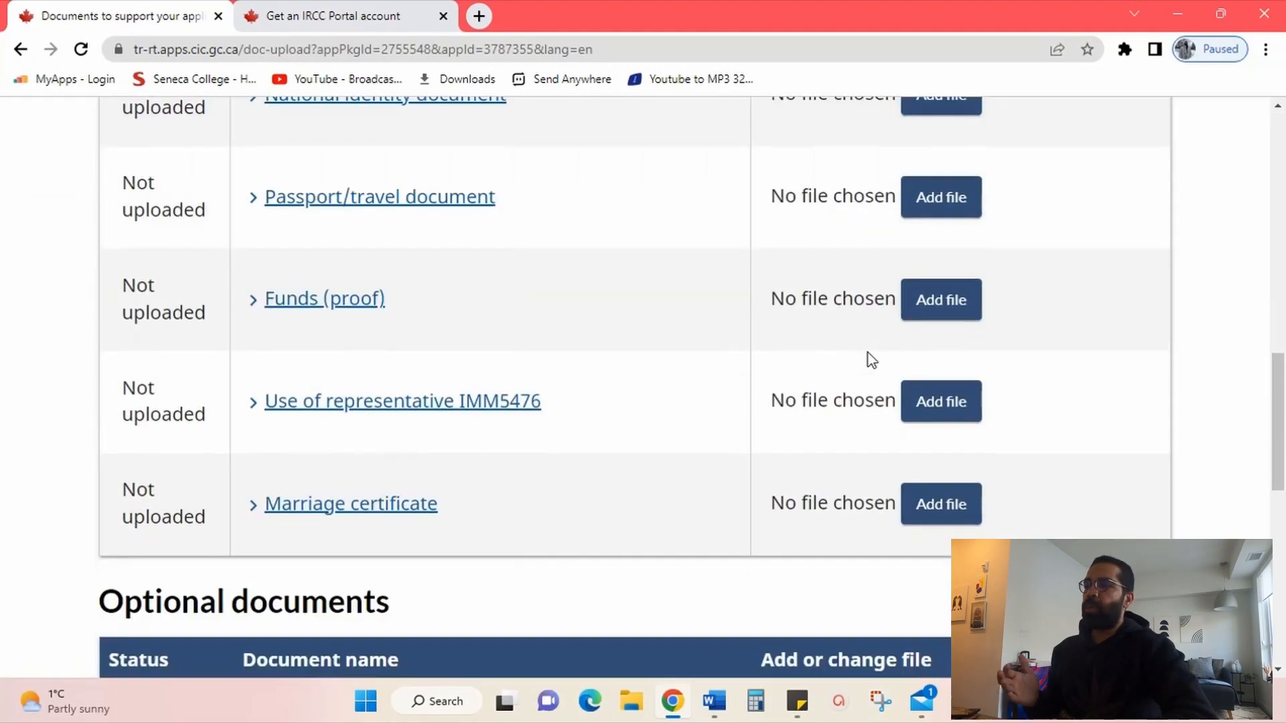
Step: Look over the supporting and optional document lists and check the requirements for the national identity document
{"action": "scroll", "coordinate": [868, 359], "scroll_direction": "down", "scroll_amount": 8}
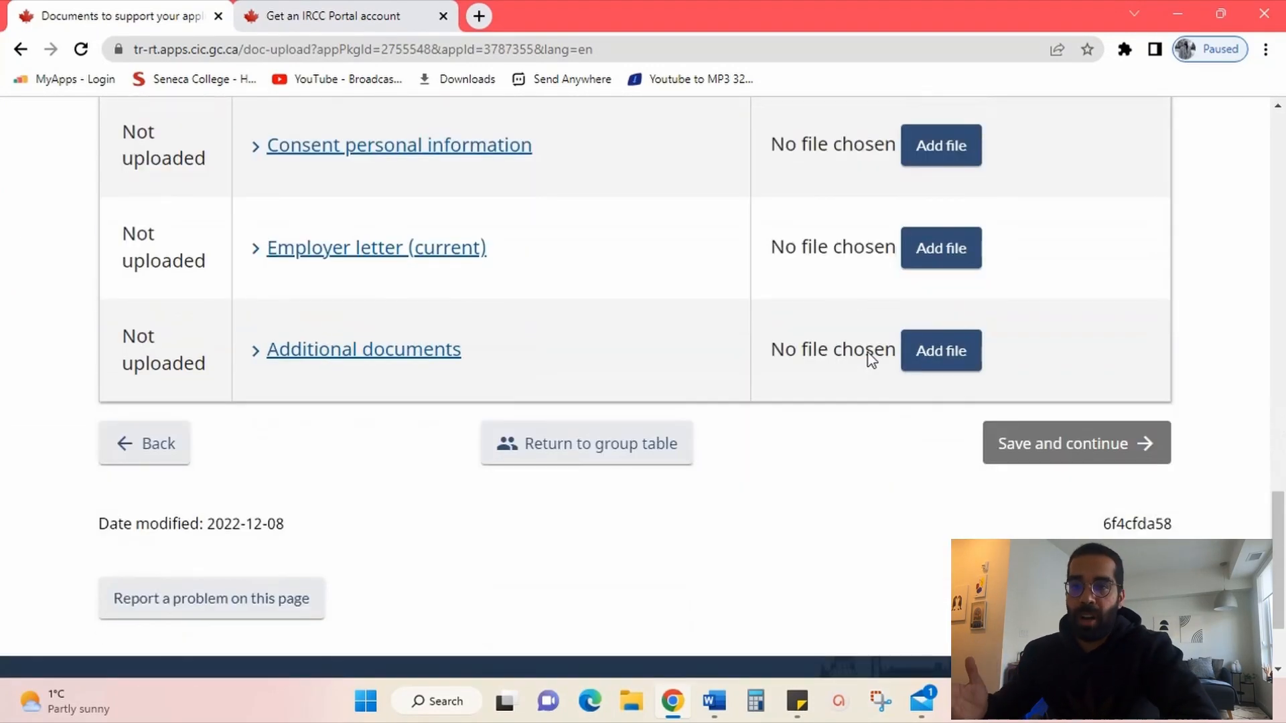
{"action": "scroll", "coordinate": [871, 359], "scroll_direction": "up", "scroll_amount": 8}
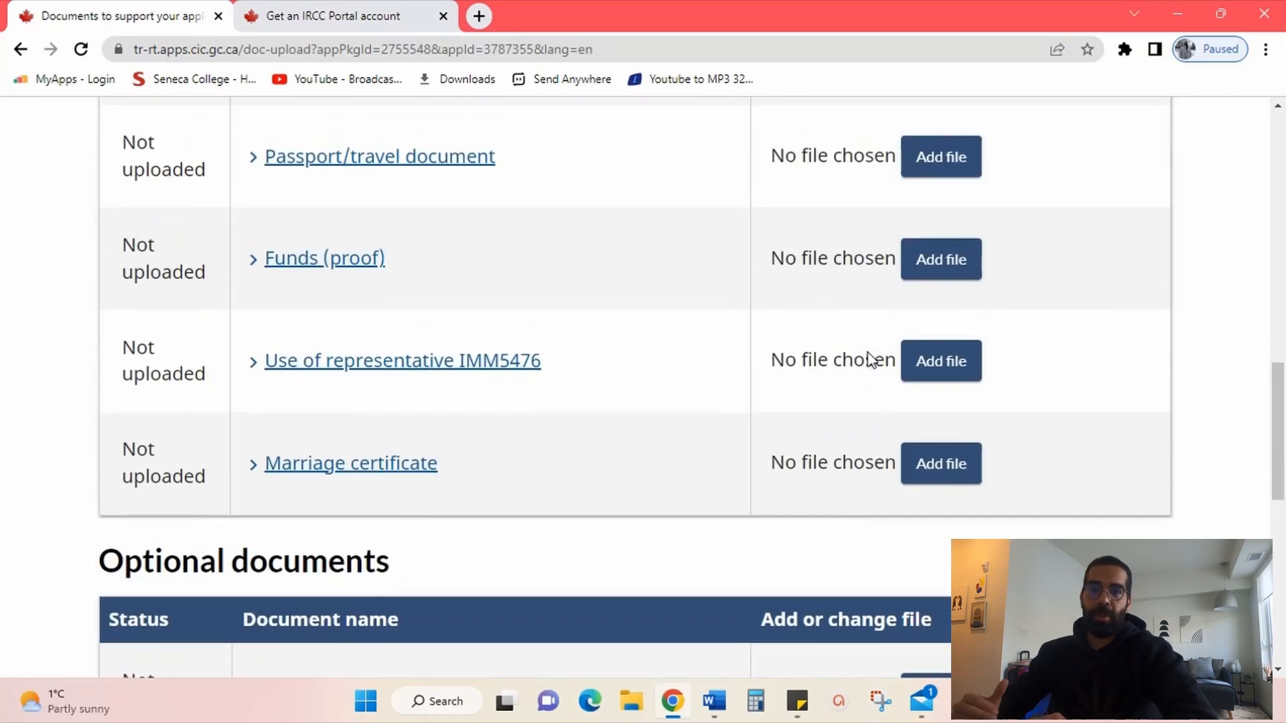
{"action": "scroll", "coordinate": [870, 360], "scroll_direction": "up", "scroll_amount": 1}
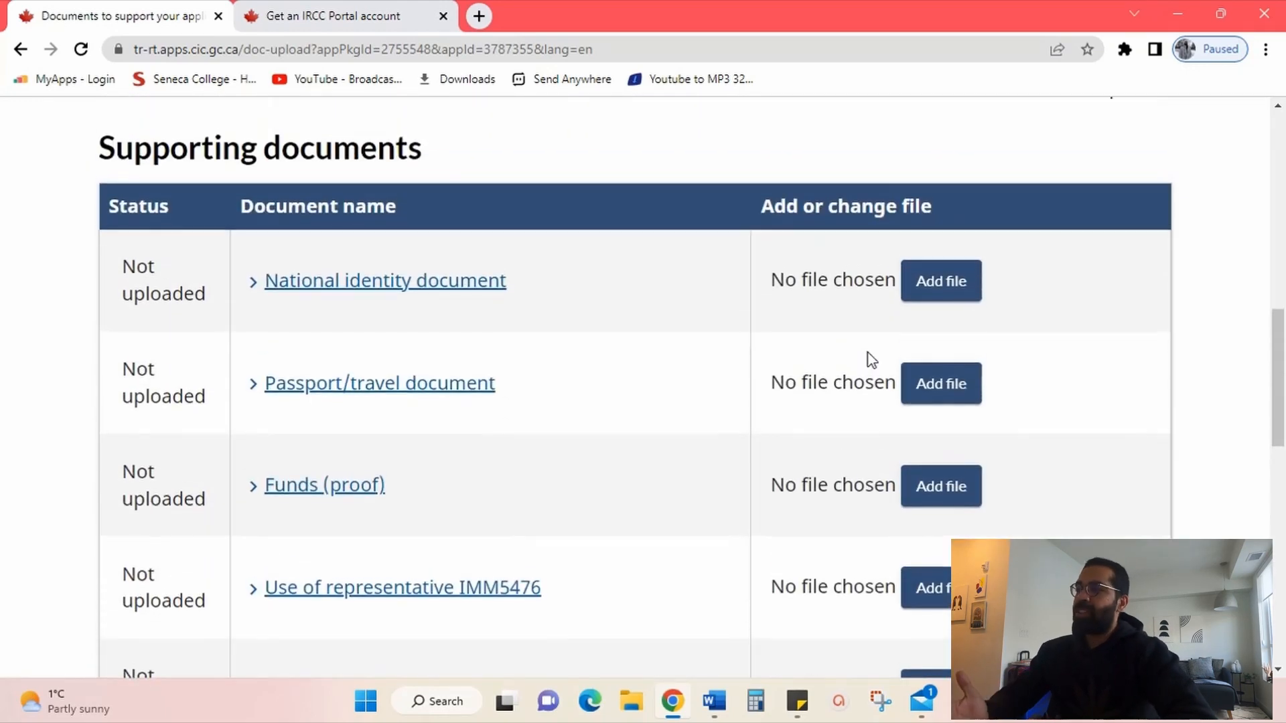
{"action": "left_click", "coordinate": [410, 294]}
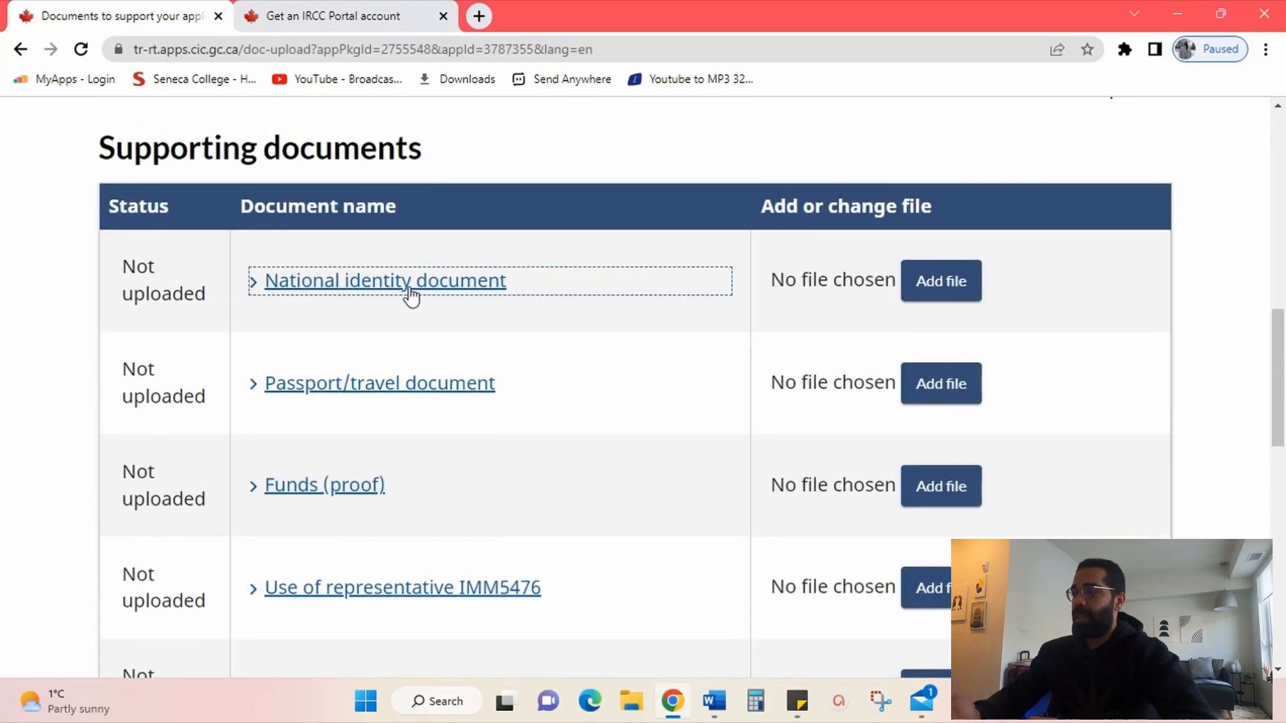
{"action": "left_click", "coordinate": [248, 286]}
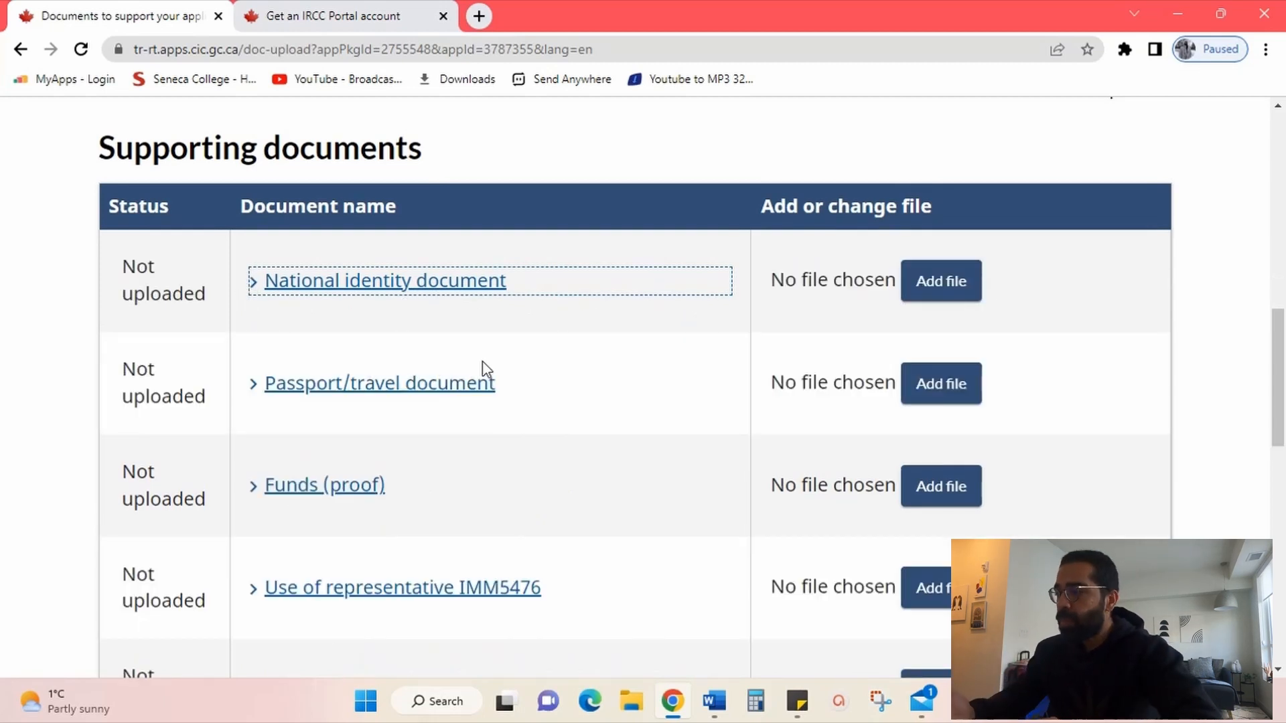
Step: Expand the passport/travel document requirements, read what the copy must include, and collapse them again
{"action": "scroll", "coordinate": [485, 368], "scroll_direction": "down", "scroll_amount": 1}
{"action": "left_click", "coordinate": [328, 303]}
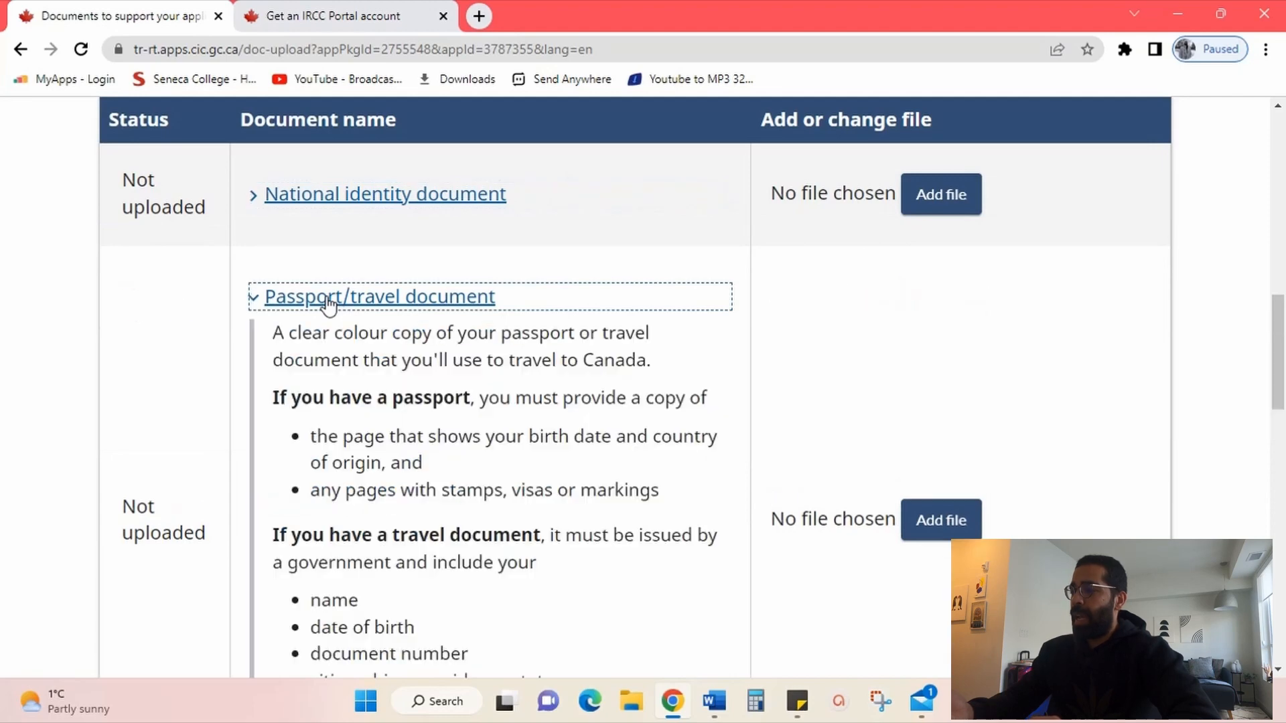
{"action": "scroll", "coordinate": [365, 465], "scroll_direction": "down", "scroll_amount": 2}
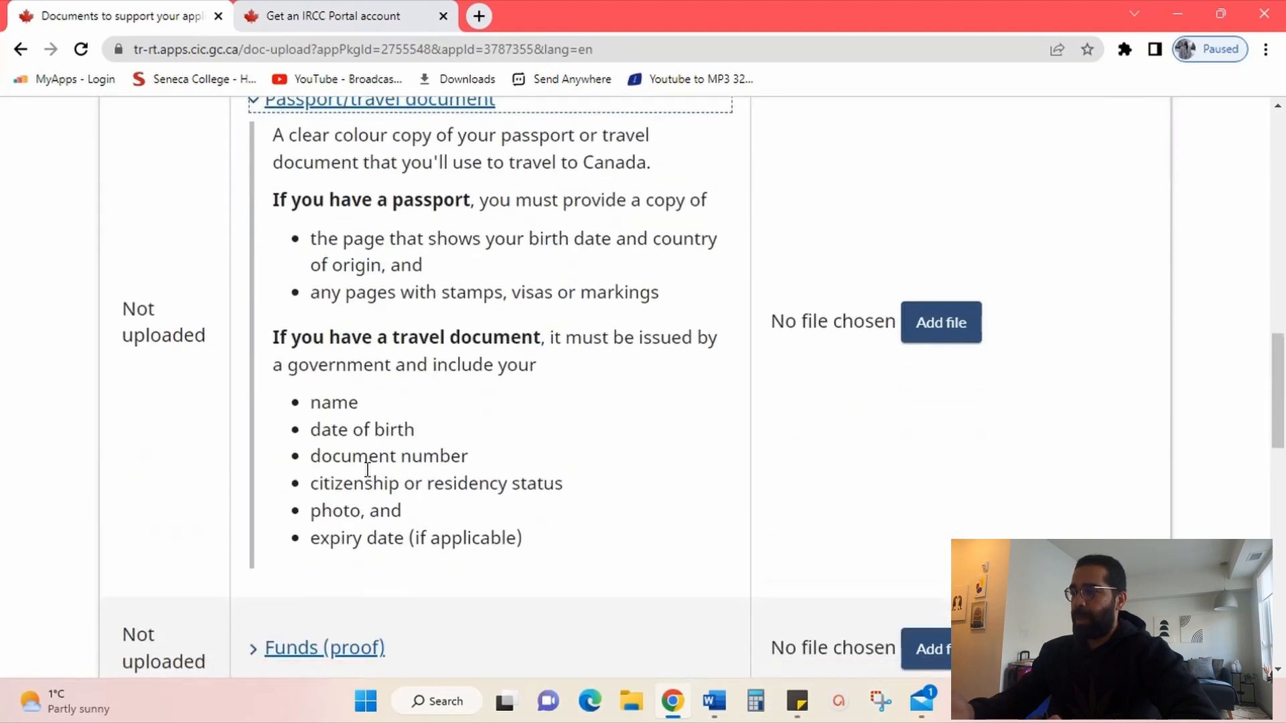
{"action": "scroll", "coordinate": [367, 469], "scroll_direction": "up", "scroll_amount": 1}
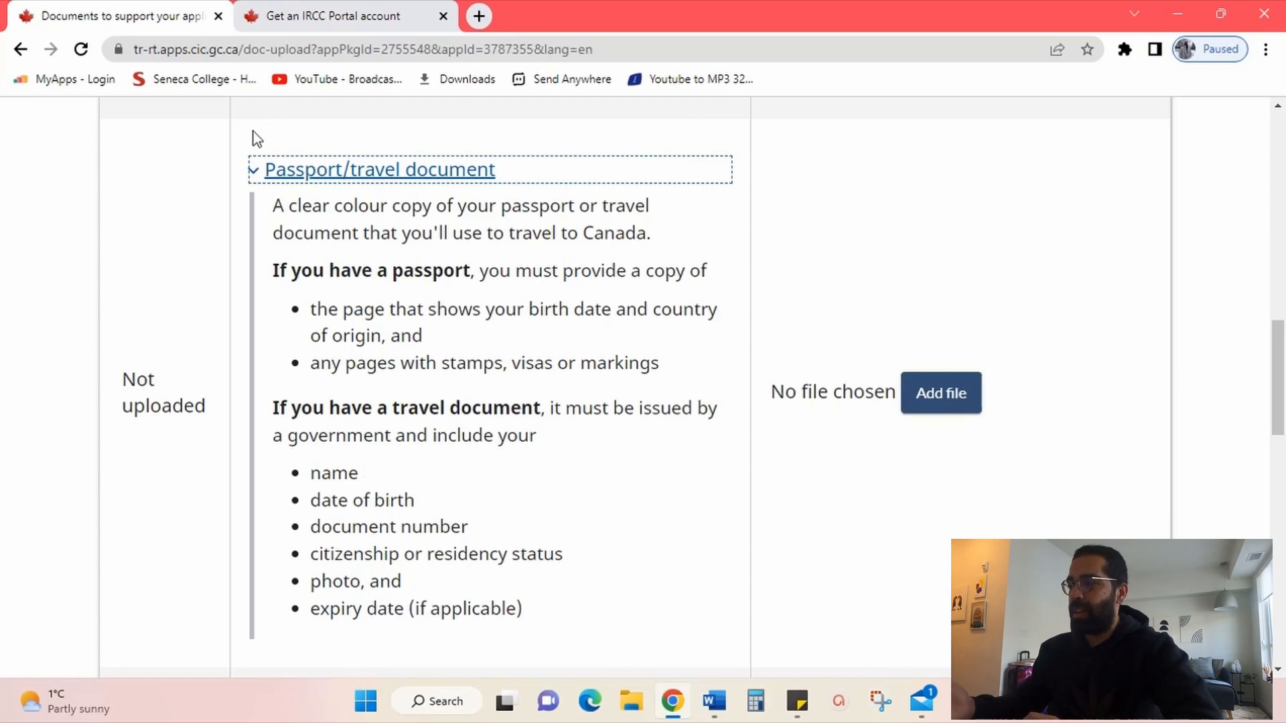
{"action": "left_click", "coordinate": [253, 180]}
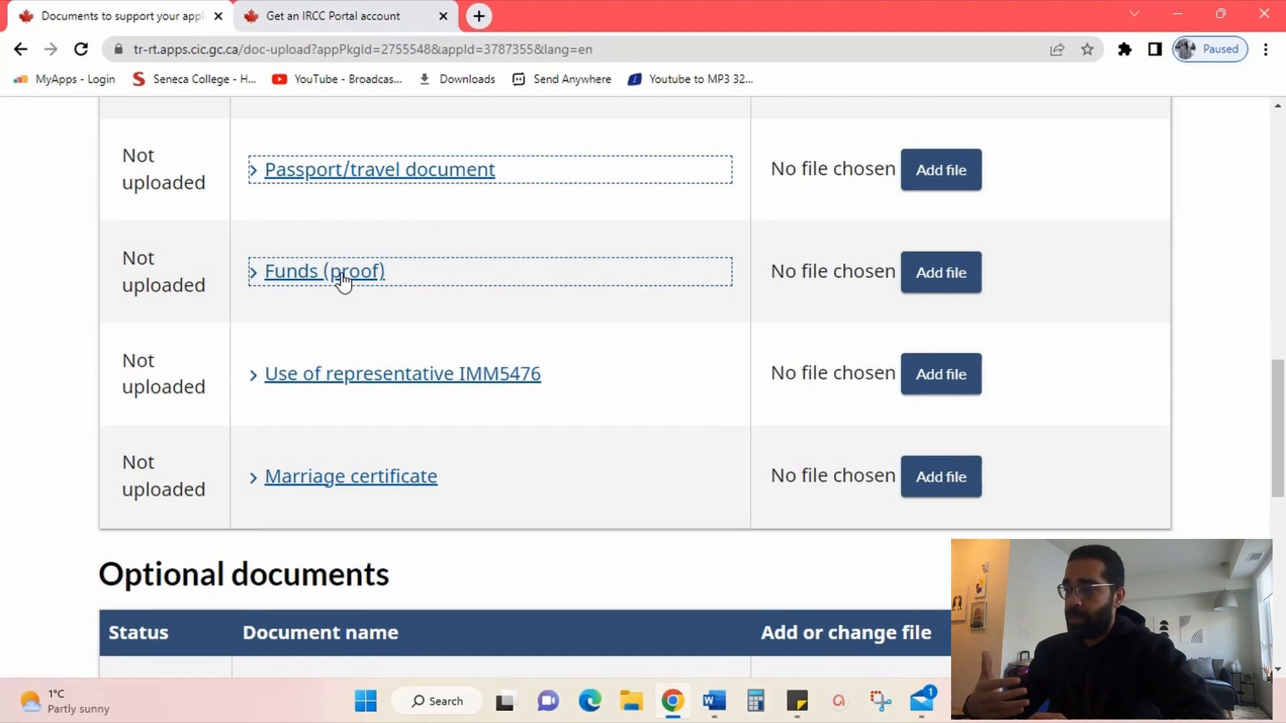
Step: Read the requirements for Funds (proof) and Use of representative IMM5476, collapsing each description after reading
{"action": "left_click", "coordinate": [312, 275]}
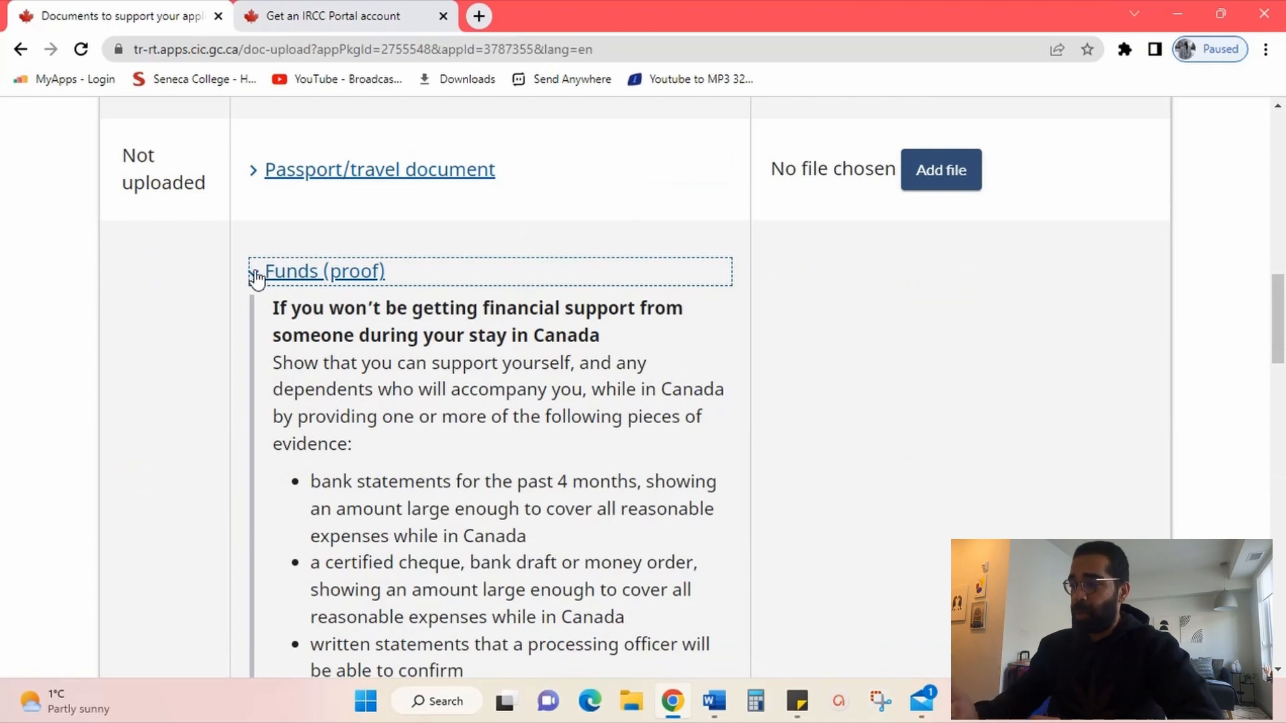
{"action": "left_click", "coordinate": [256, 277]}
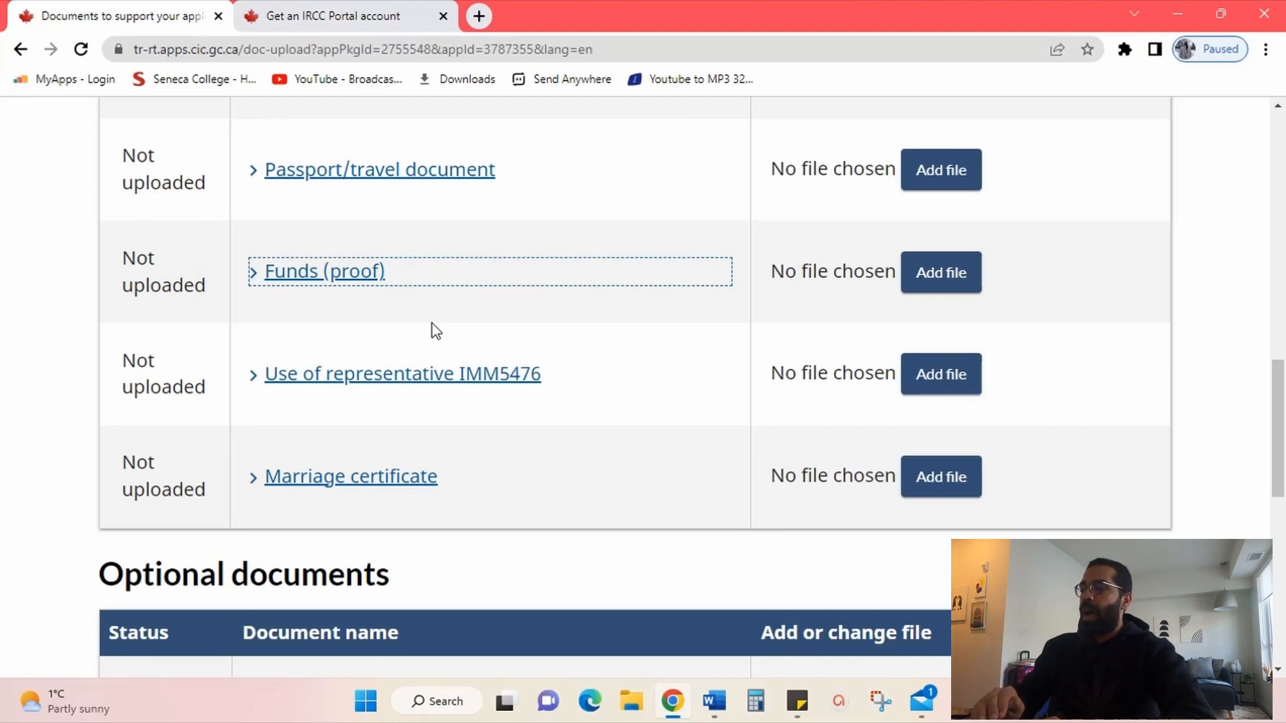
{"action": "scroll", "coordinate": [436, 331], "scroll_direction": "down", "scroll_amount": 1}
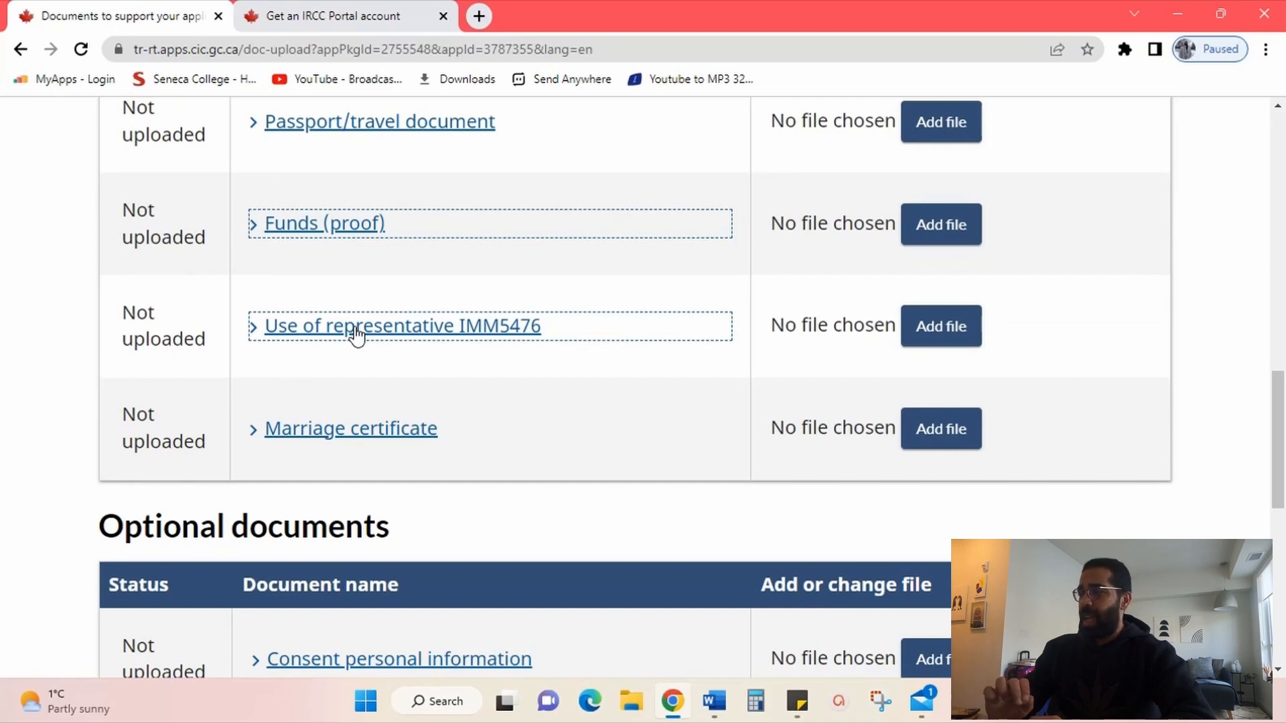
{"action": "left_click", "coordinate": [332, 335]}
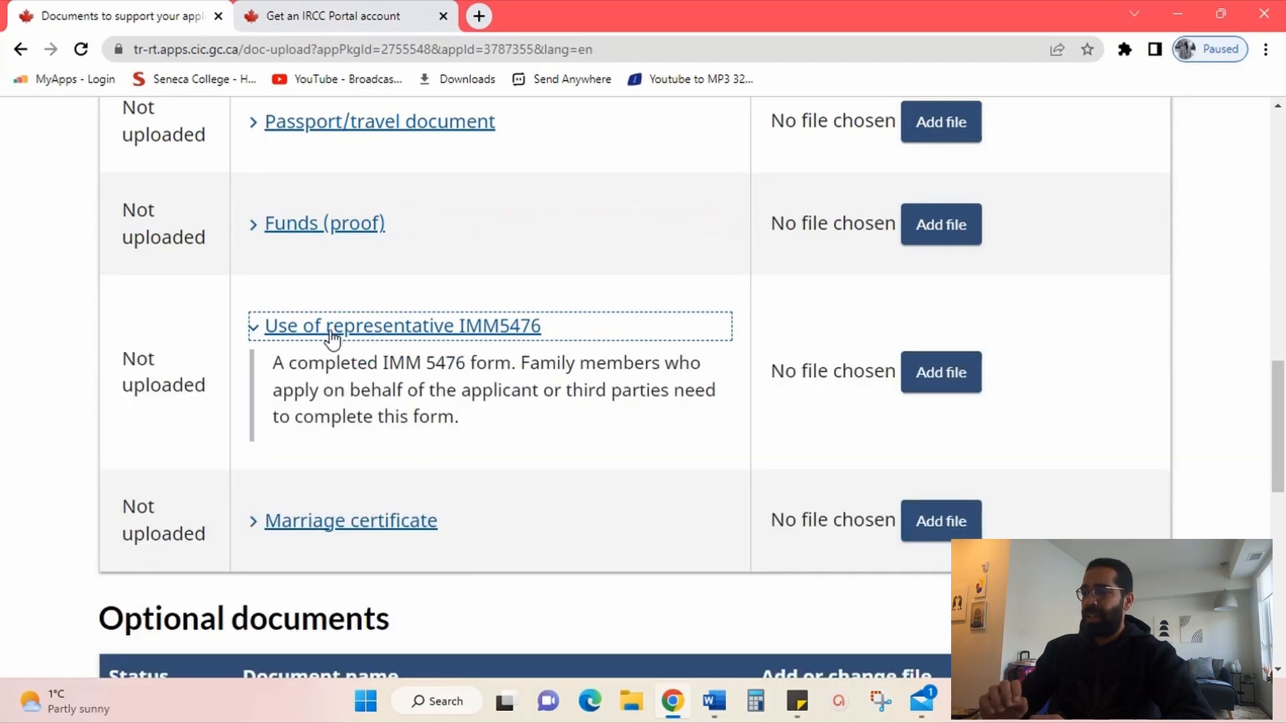
{"action": "left_click", "coordinate": [253, 334]}
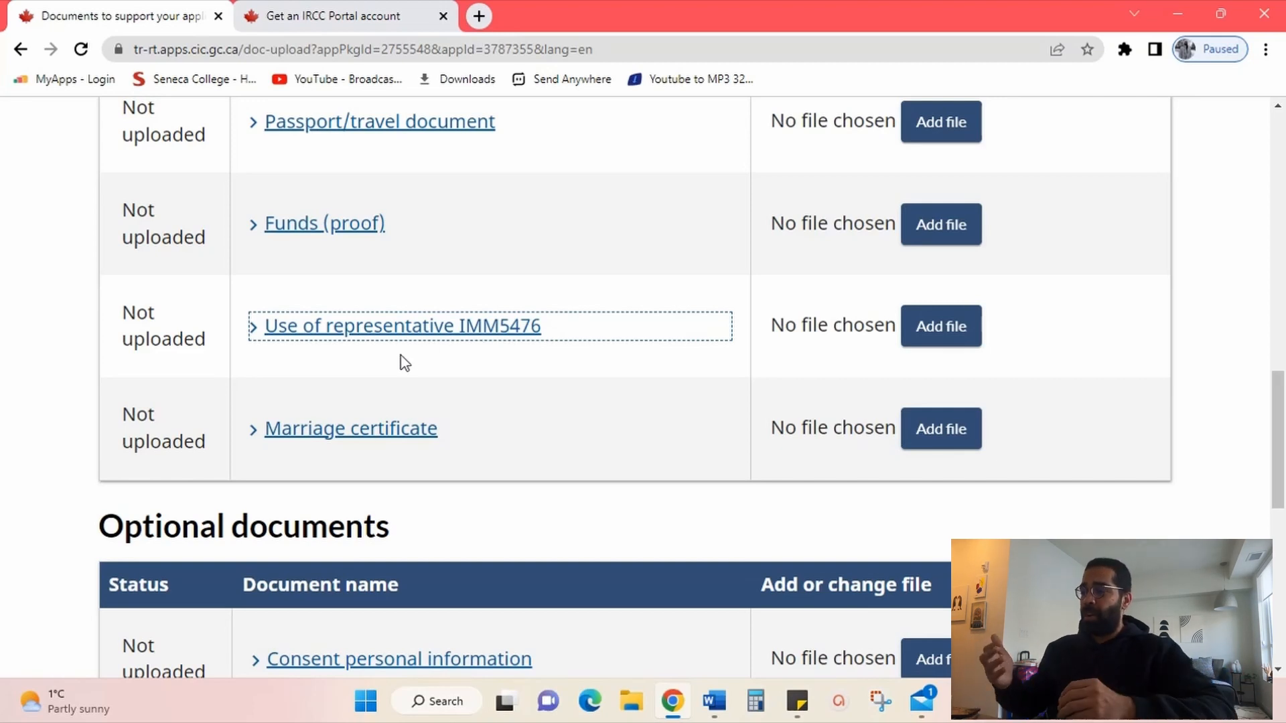
Step: Check the marriage certificate entry and expand the description of the optional Consent personal information document
{"action": "scroll", "coordinate": [402, 362], "scroll_direction": "down", "scroll_amount": 2}
{"action": "left_click", "coordinate": [307, 314]}
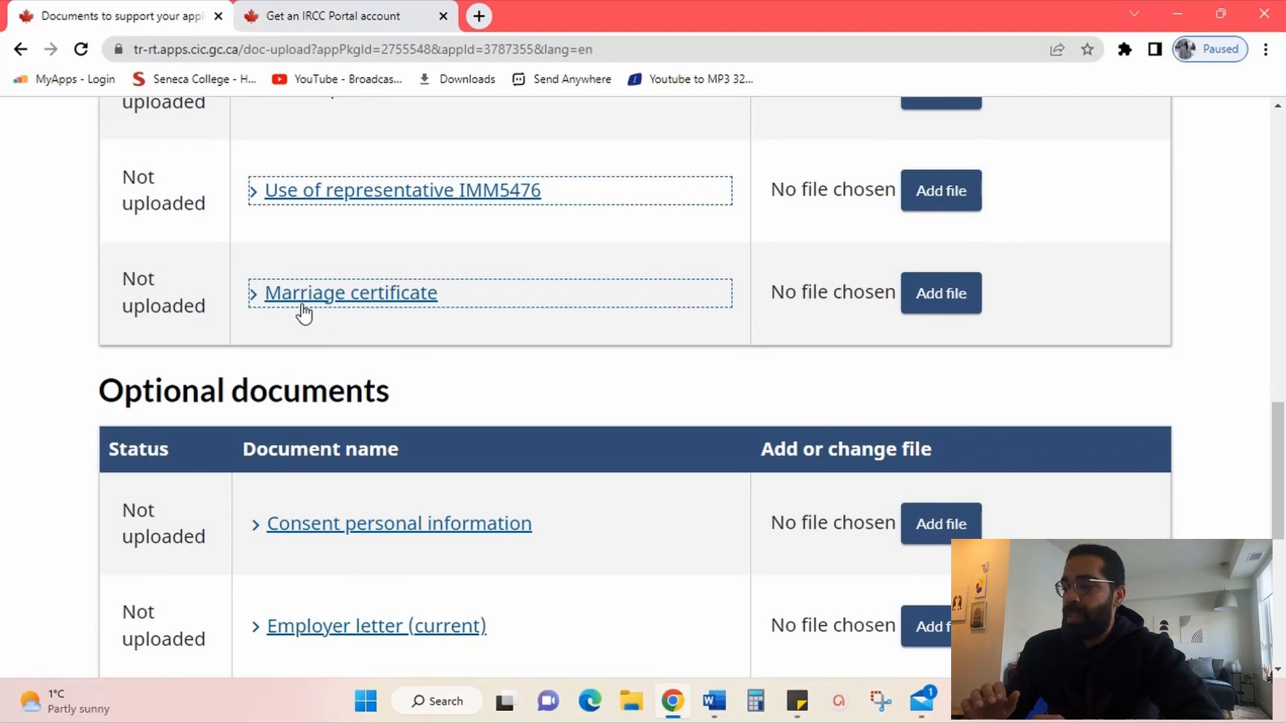
{"action": "scroll", "coordinate": [303, 312], "scroll_direction": "down", "scroll_amount": 3}
{"action": "left_click", "coordinate": [422, 363]}
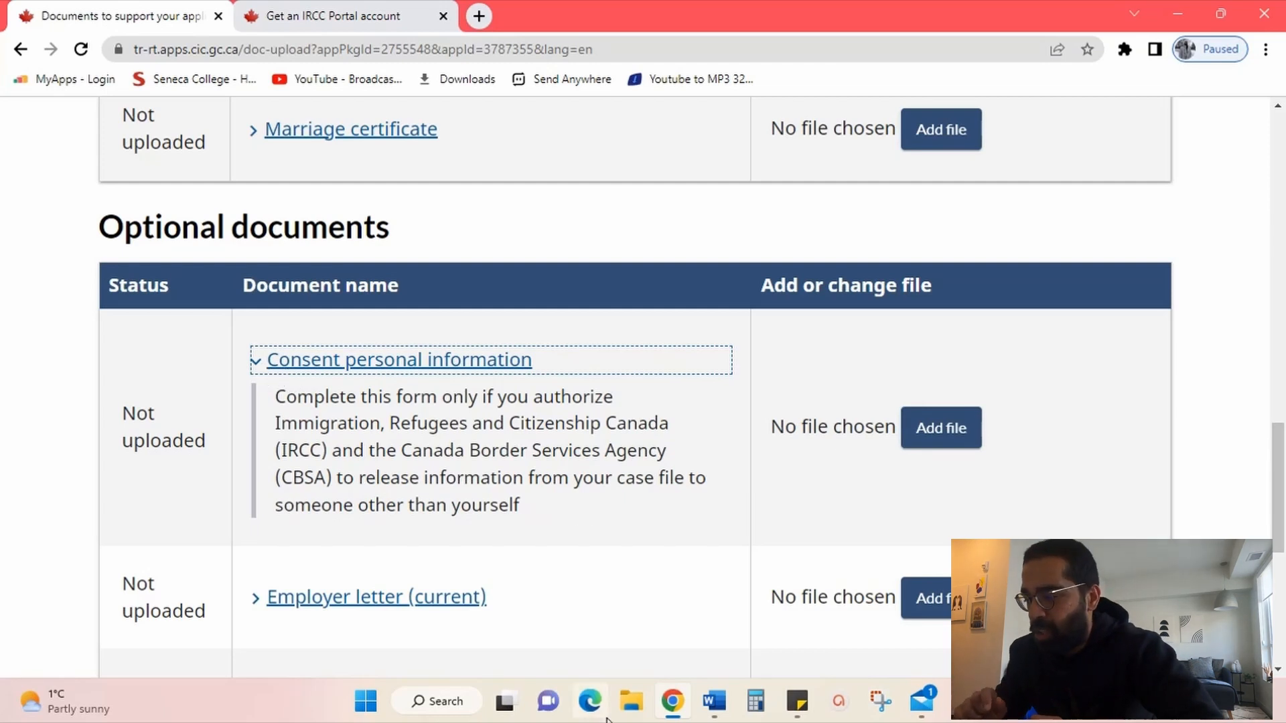
Step: Open Google in a new browser tab and search for "consent personal information form ircc"
{"action": "left_click", "coordinate": [635, 708]}
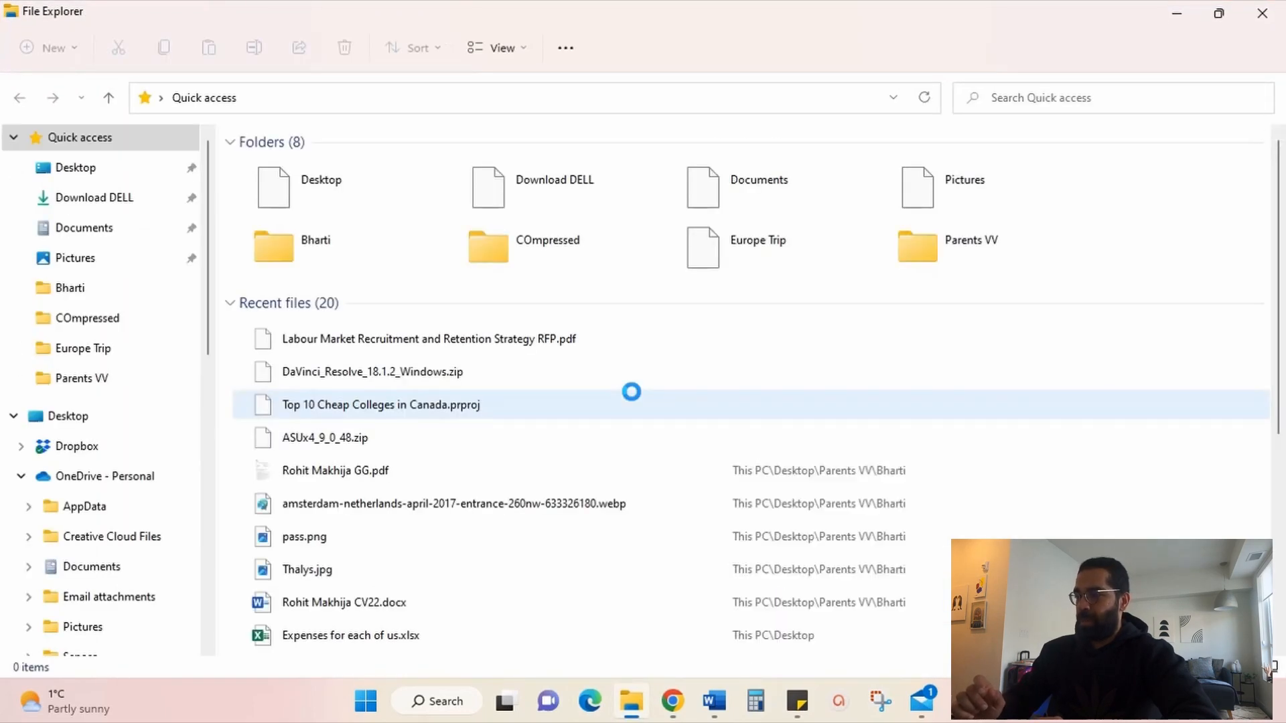
{"action": "left_click", "coordinate": [1262, 13]}
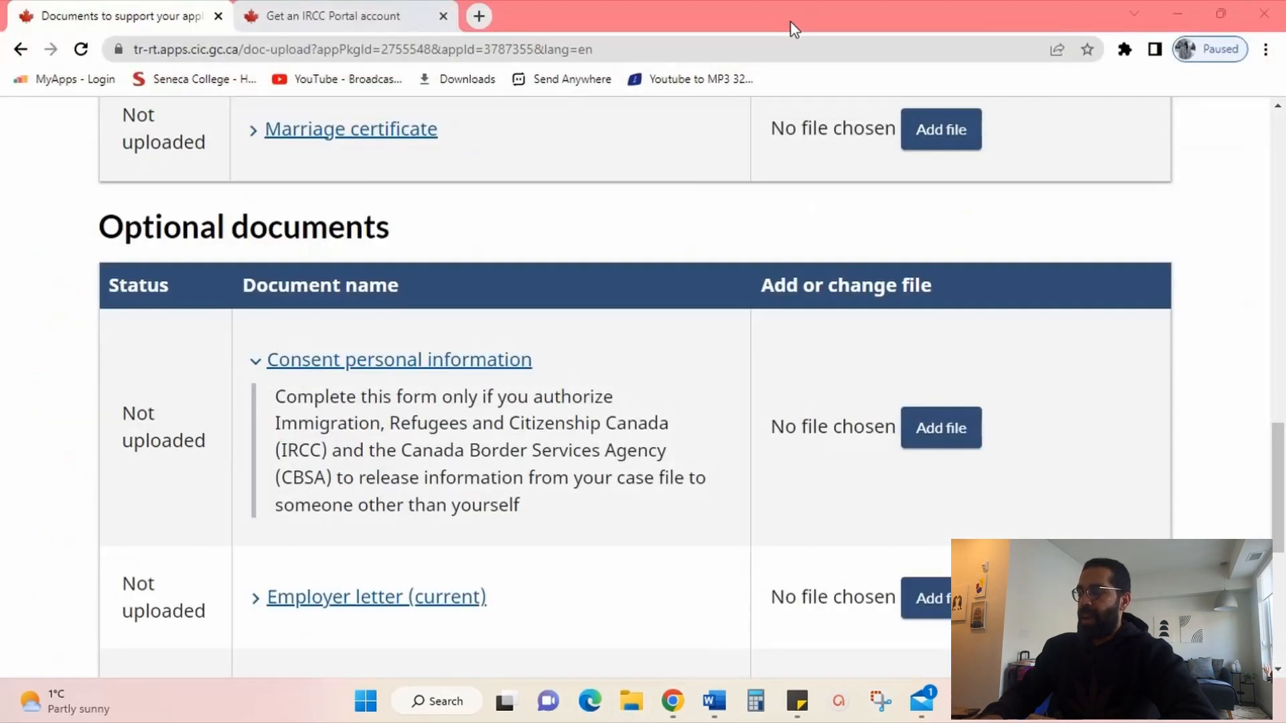
{"action": "left_click", "coordinate": [480, 16]}
{"action": "type", "text": "google.co."}
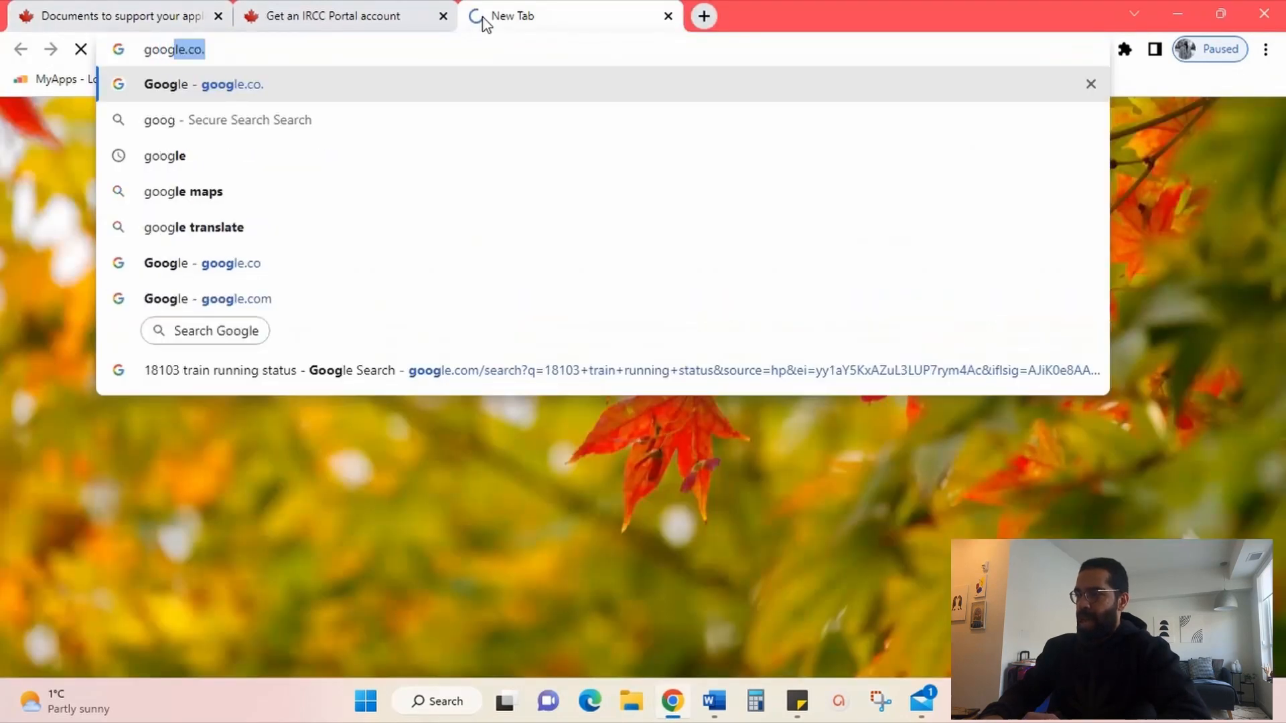
{"action": "key", "text": "Return"}
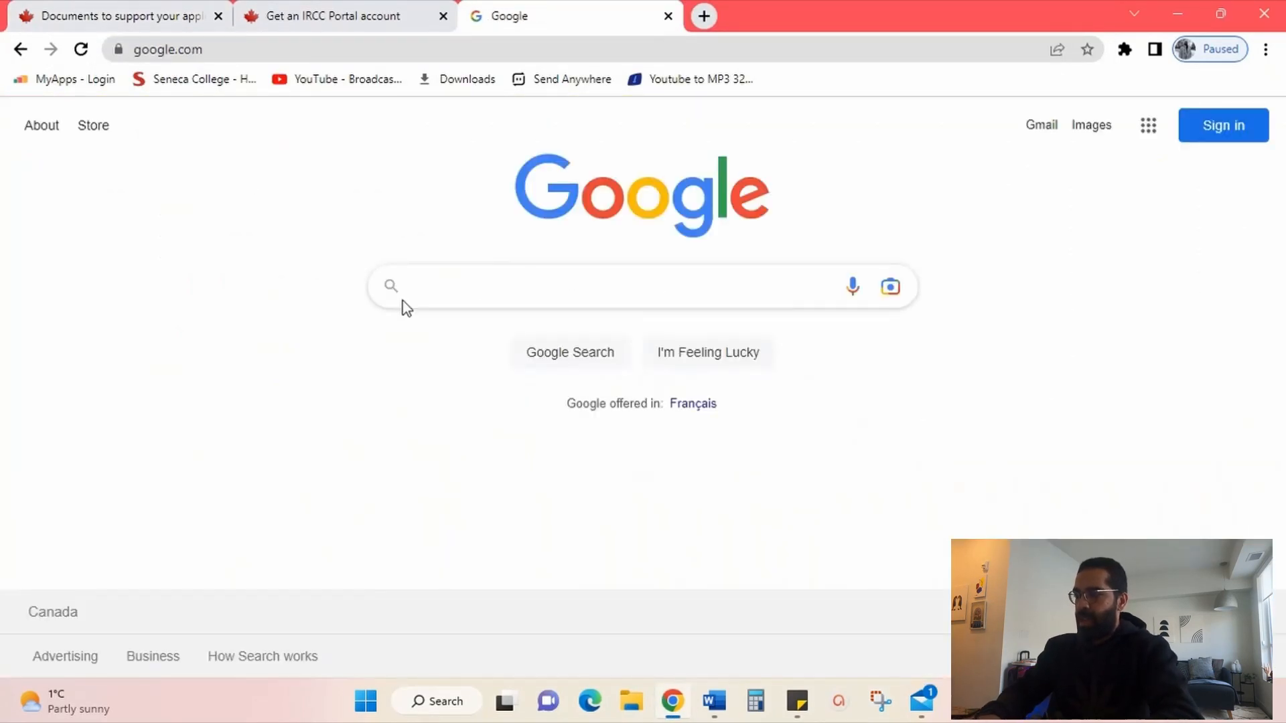
{"action": "type", "text": "consent"}
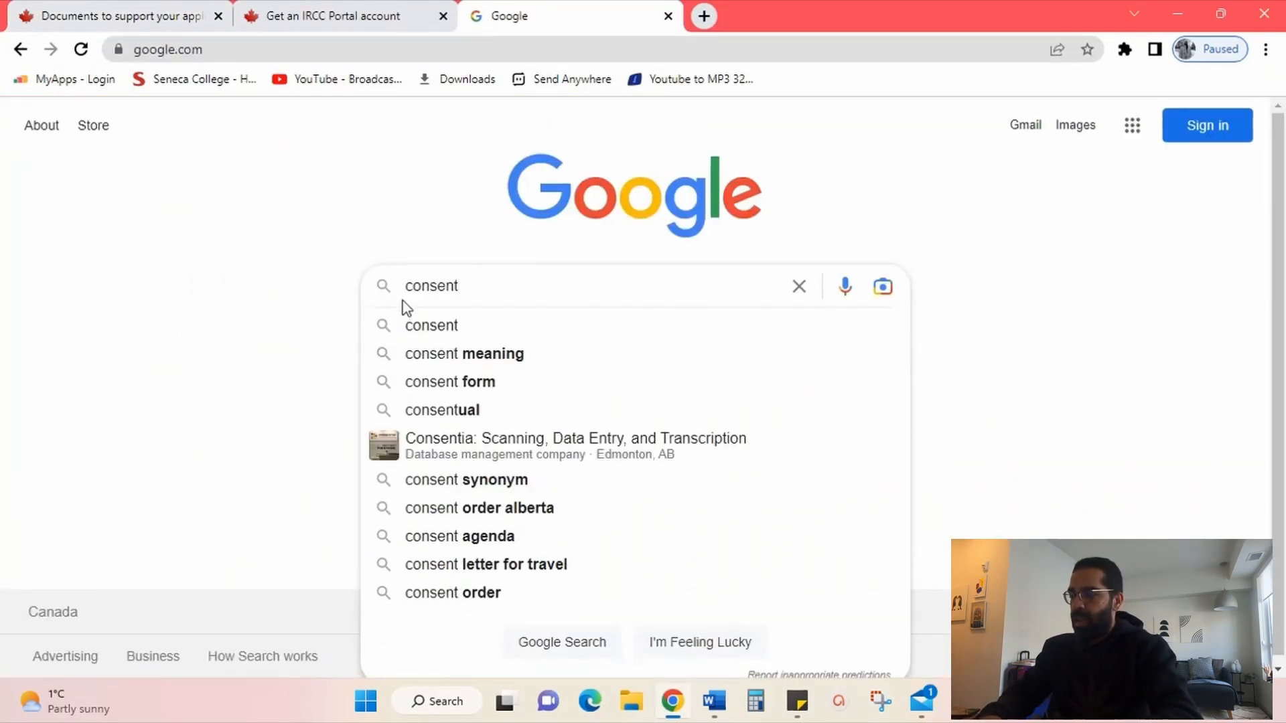
{"action": "type", "text": " personal information"}
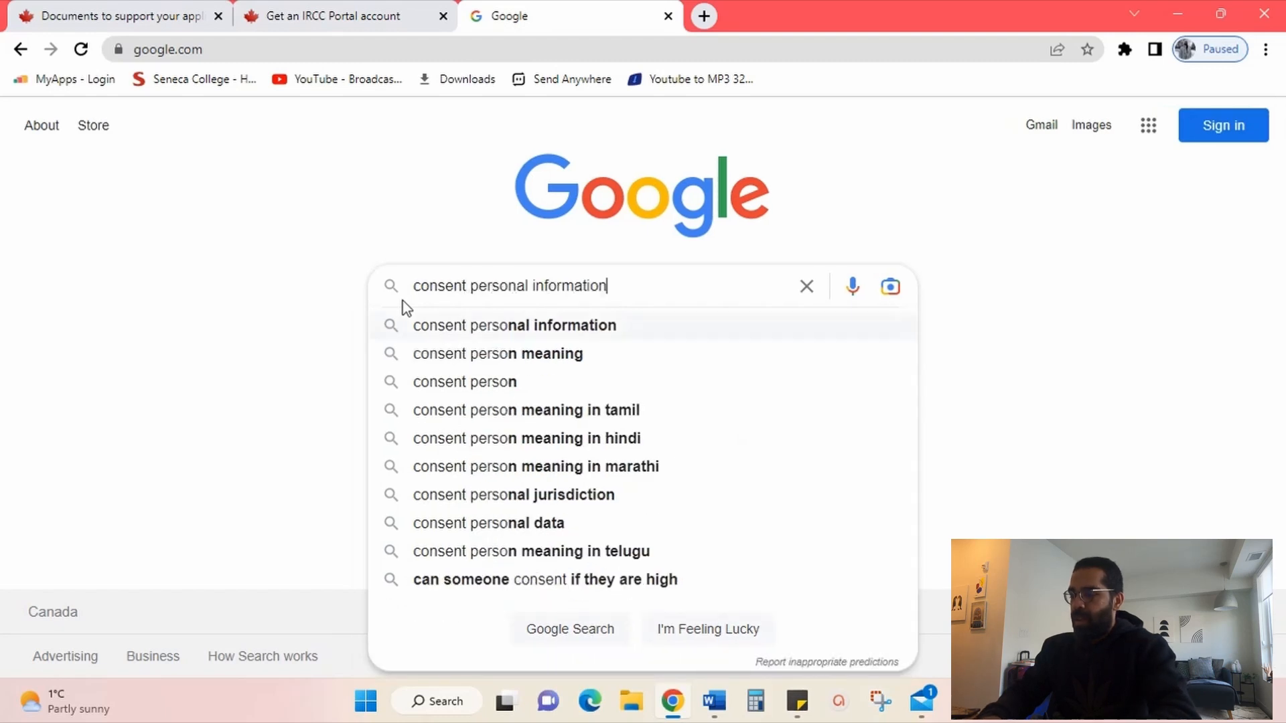
{"action": "type", "text": " form ircc"}
{"action": "key", "text": "Return"}
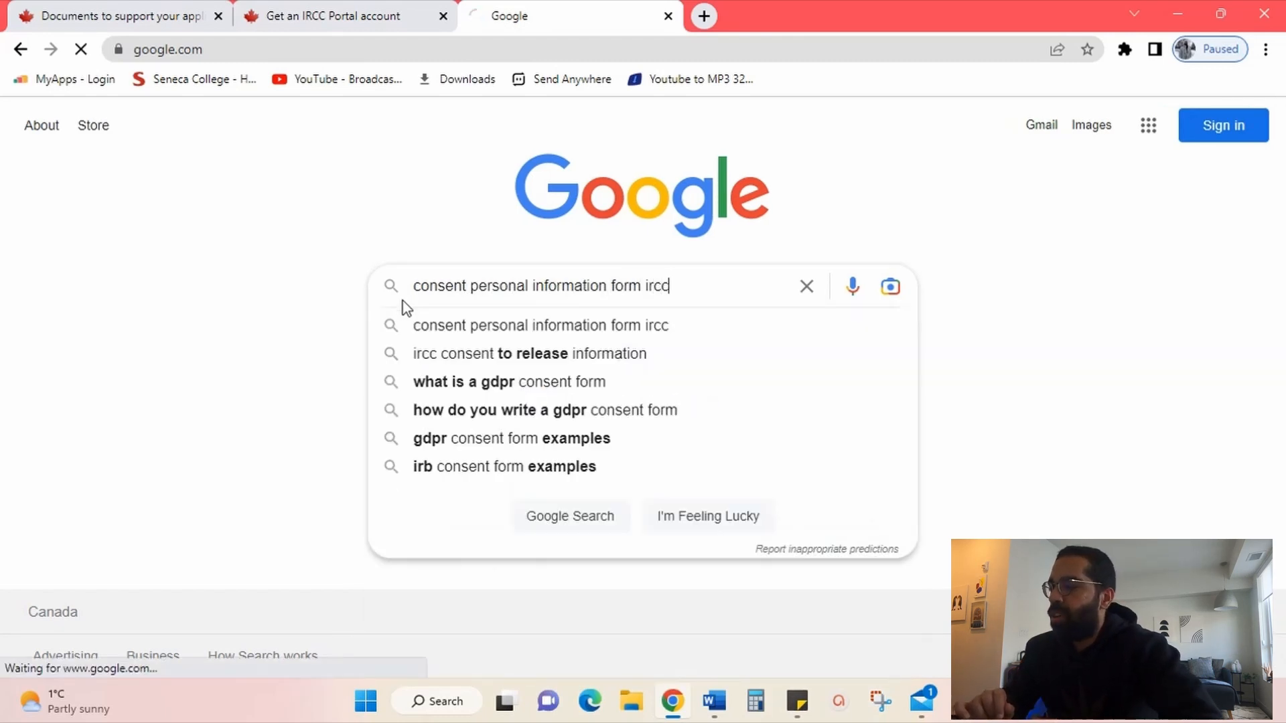
Step: Open the IMM 5744 E consent form PDF from Canada.ca and look through both of its pages
{"action": "left_click", "coordinate": [208, 311]}
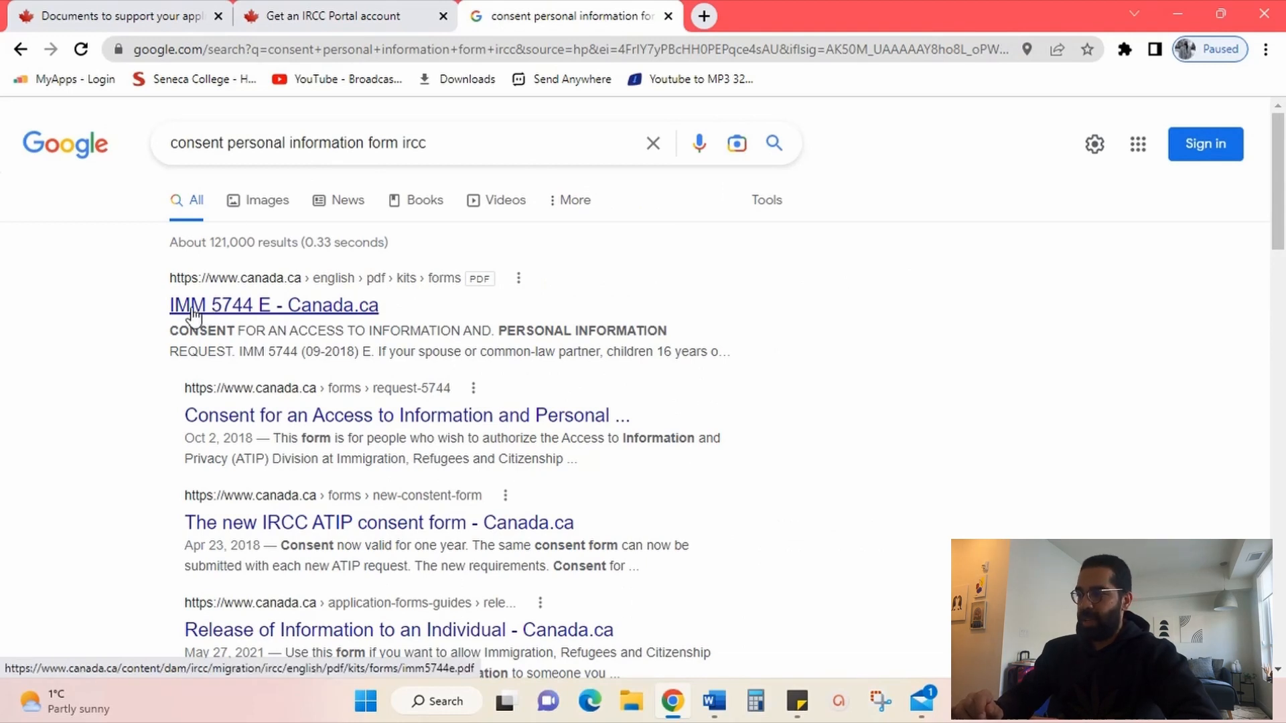
{"action": "left_click", "coordinate": [192, 311]}
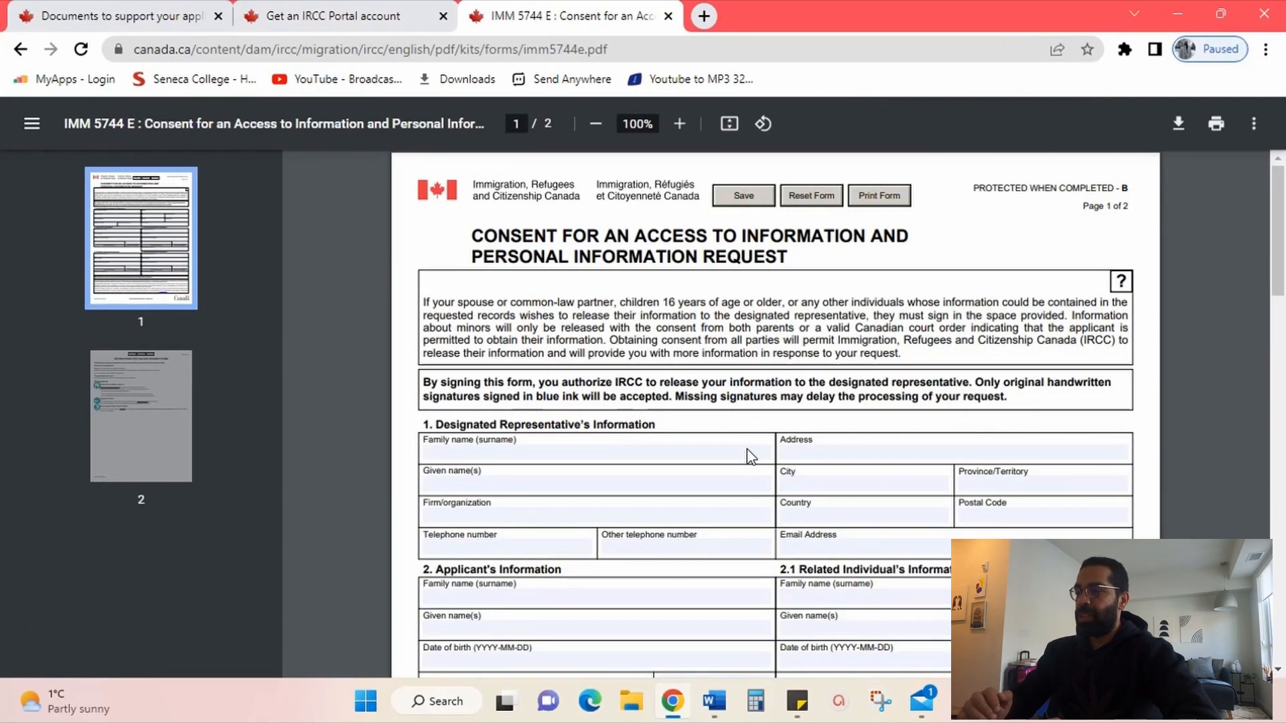
{"action": "scroll", "coordinate": [746, 449], "scroll_direction": "down", "scroll_amount": 7}
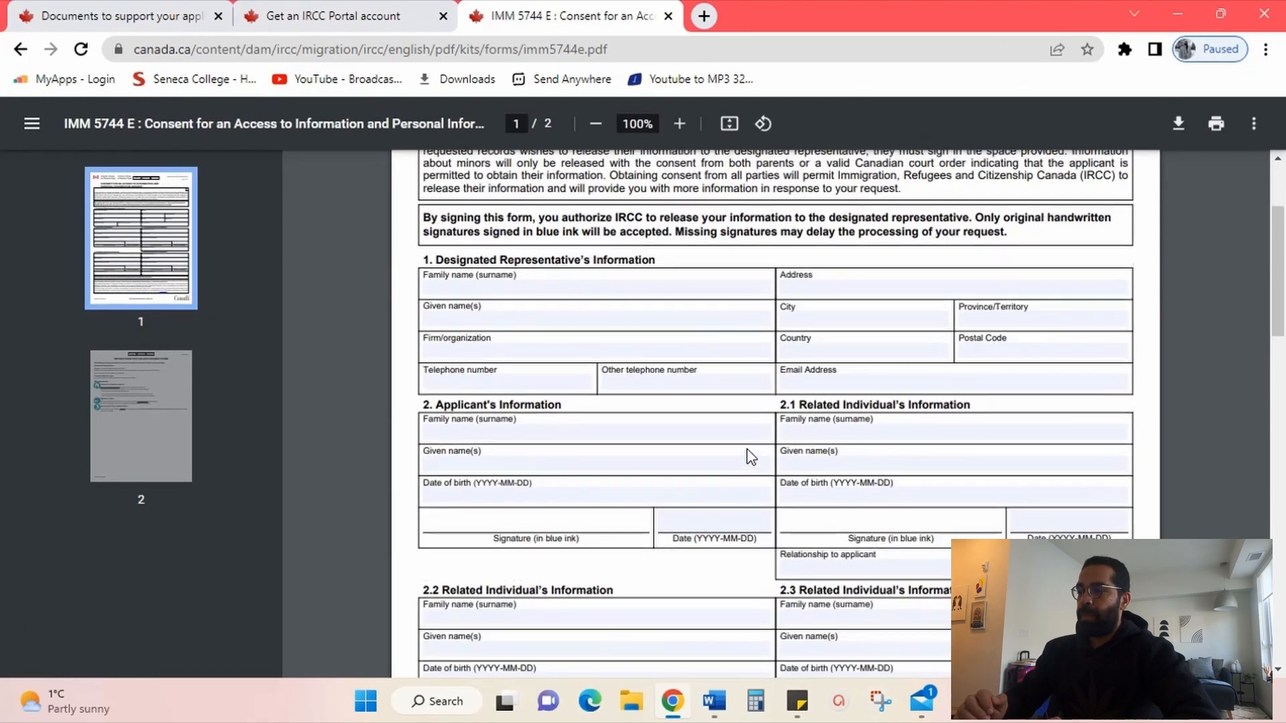
{"action": "scroll", "coordinate": [750, 457], "scroll_direction": "down", "scroll_amount": 6}
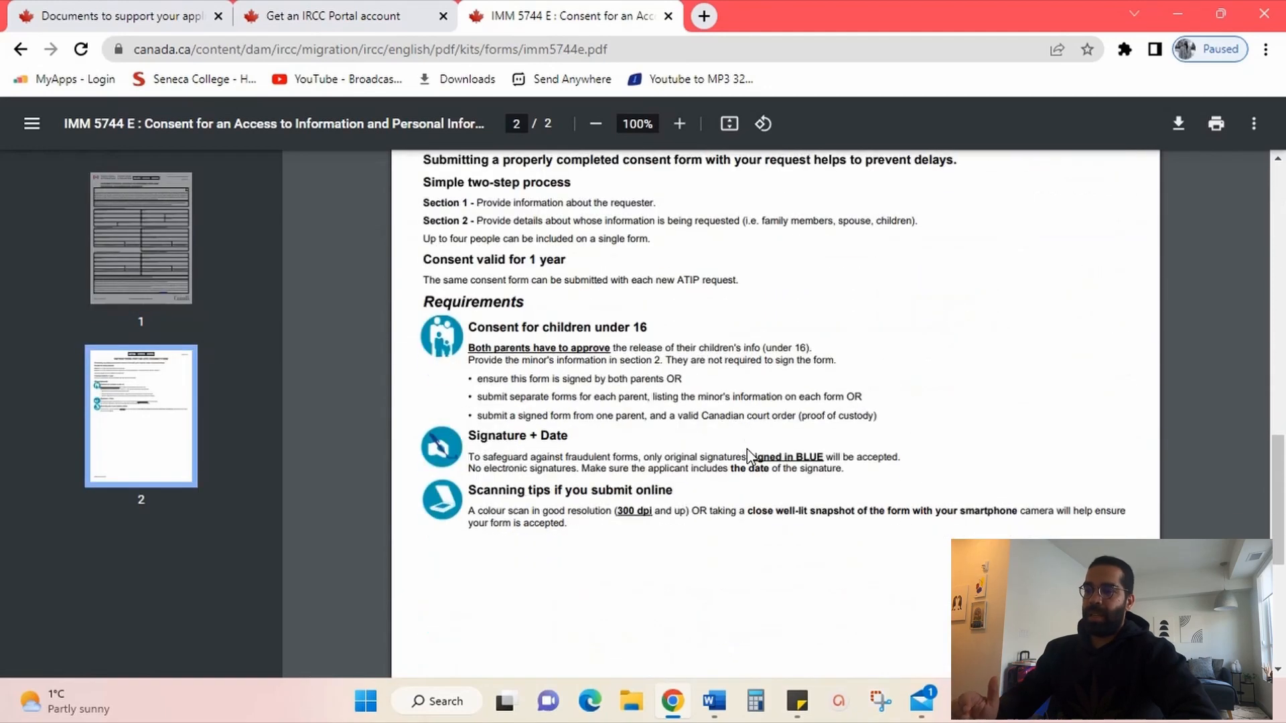
{"action": "scroll", "coordinate": [750, 456], "scroll_direction": "up", "scroll_amount": 12}
{"action": "scroll", "coordinate": [750, 457], "scroll_direction": "up", "scroll_amount": 3}
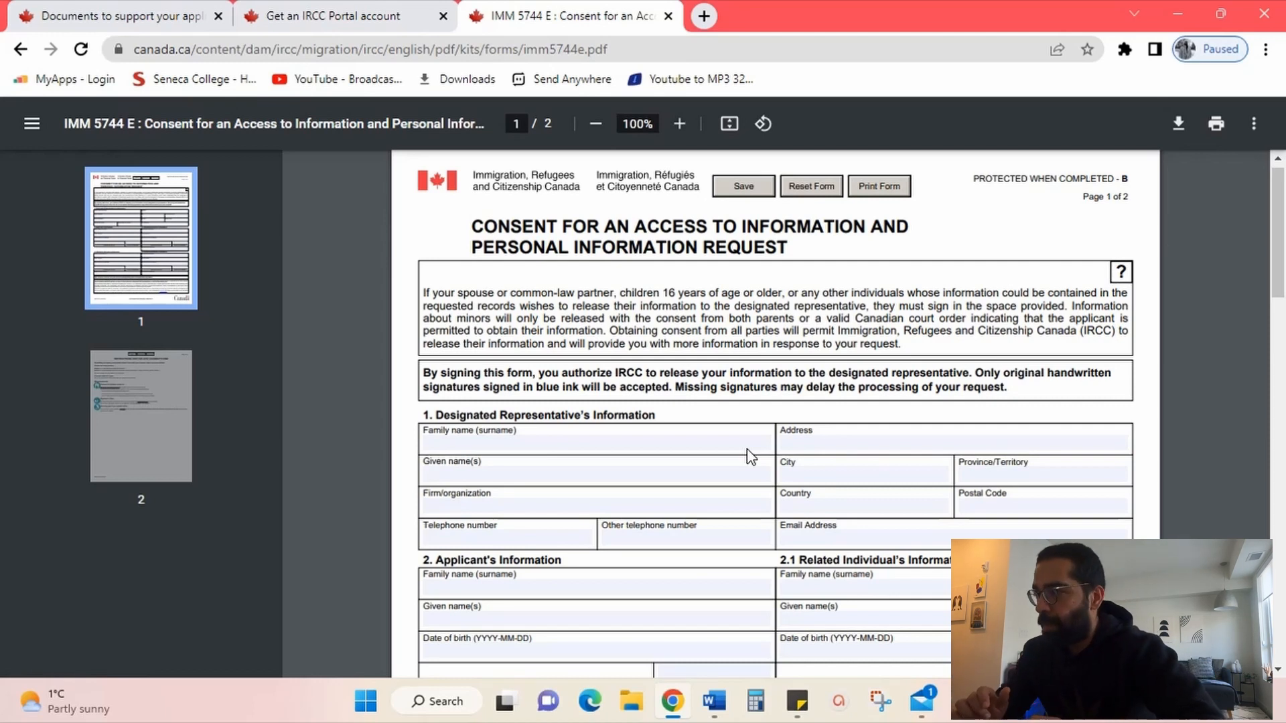
Step: Return to the supporting documents page and expand the description of the optional Additional documents entry
{"action": "left_click", "coordinate": [353, 15]}
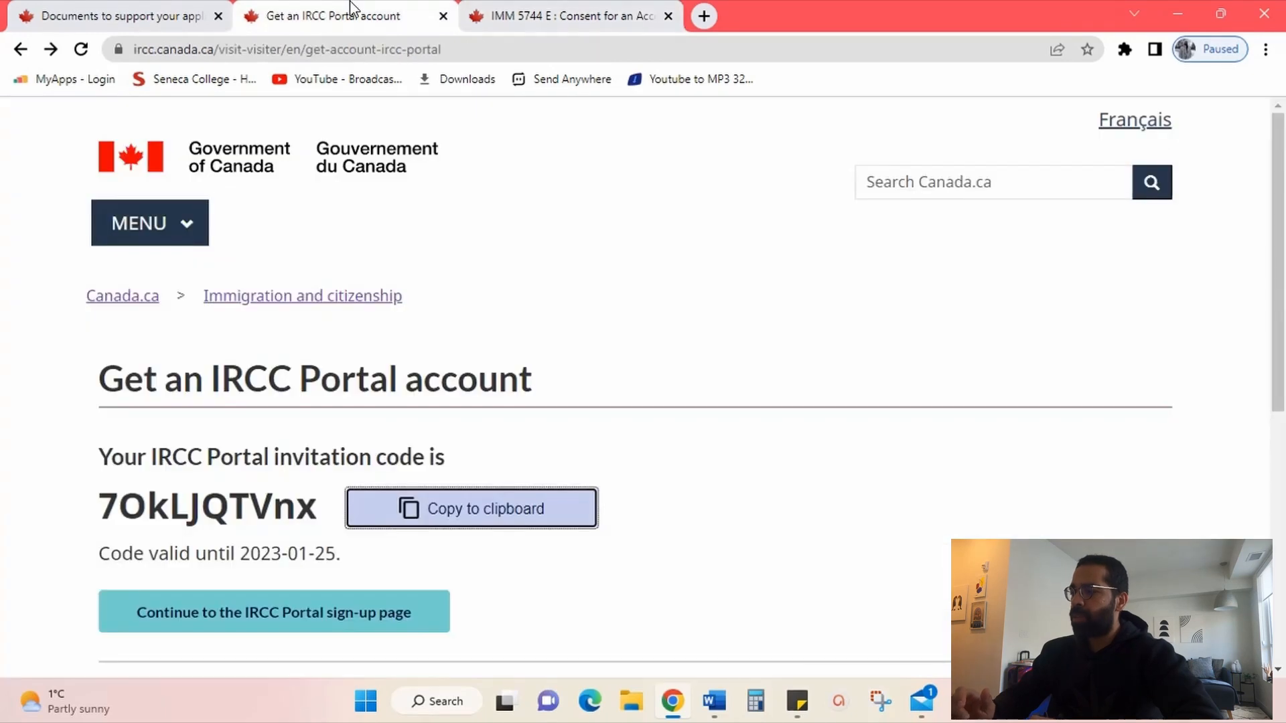
{"action": "left_click", "coordinate": [230, 8]}
{"action": "scroll", "coordinate": [622, 516], "scroll_direction": "down", "scroll_amount": 3}
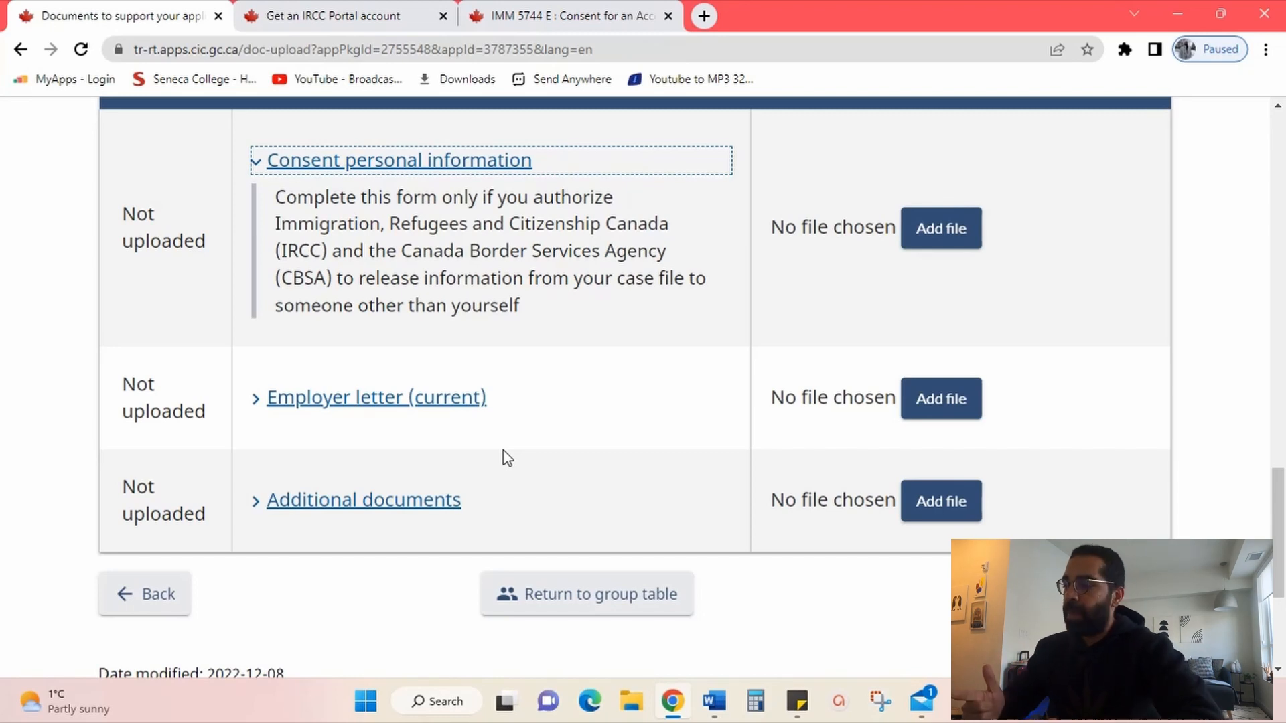
{"action": "scroll", "coordinate": [503, 452], "scroll_direction": "down", "scroll_amount": 1}
{"action": "left_click", "coordinate": [382, 477]}
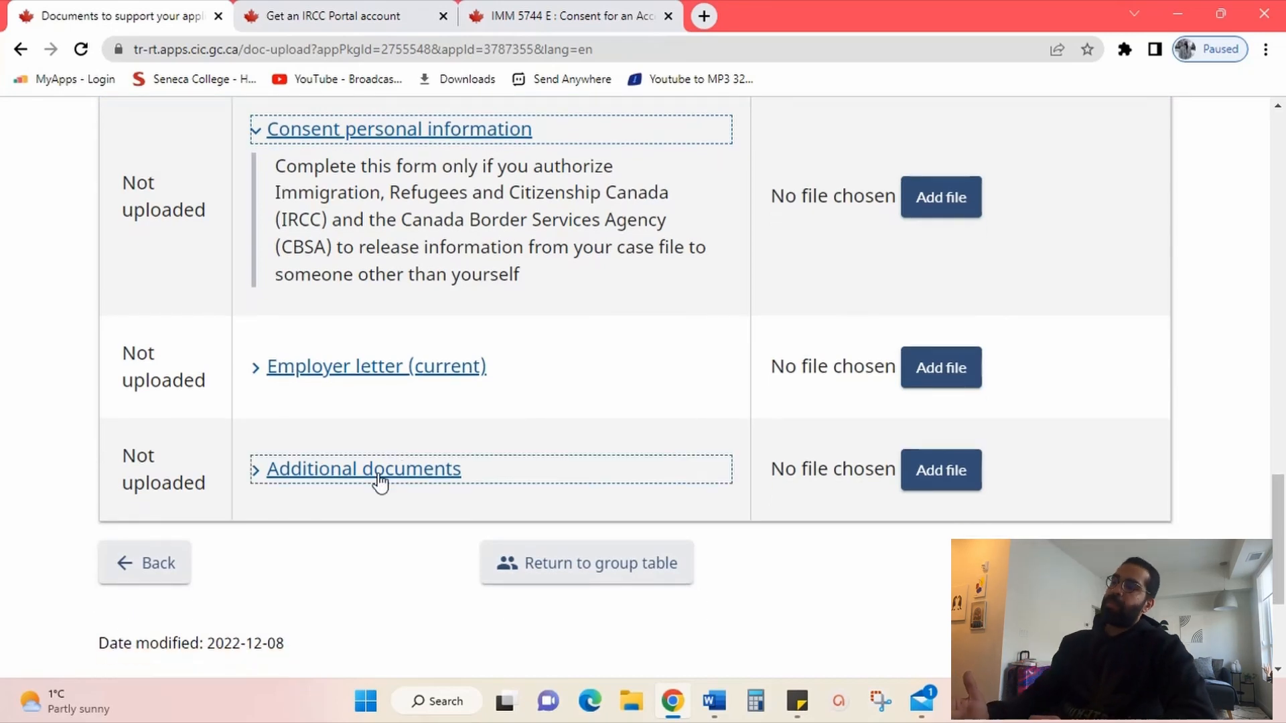
Step: Review the complete lists of supporting and optional documents, including the description of the additional documents
{"action": "scroll", "coordinate": [495, 538], "scroll_direction": "up", "scroll_amount": 10}
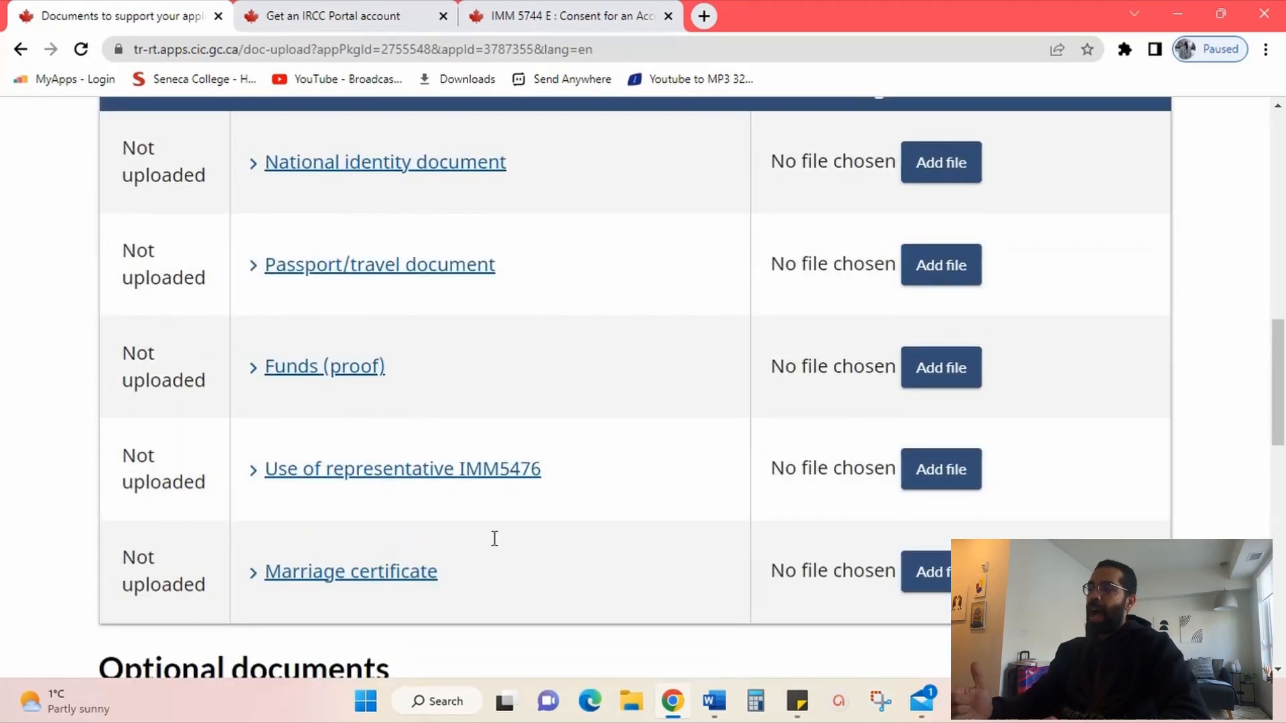
{"action": "scroll", "coordinate": [494, 538], "scroll_direction": "down", "scroll_amount": 10}
{"action": "scroll", "coordinate": [494, 538], "scroll_direction": "down", "scroll_amount": 4}
{"action": "scroll", "coordinate": [494, 539], "scroll_direction": "up", "scroll_amount": 1}
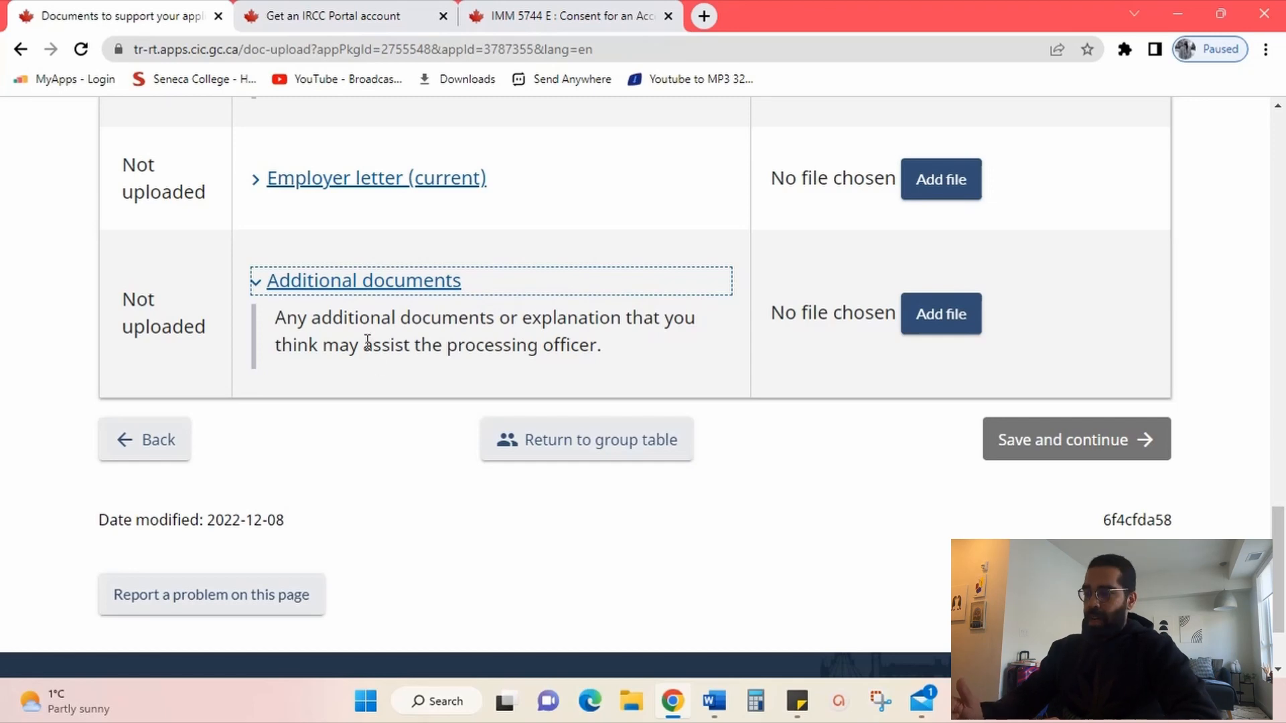
{"action": "scroll", "coordinate": [426, 370], "scroll_direction": "up", "scroll_amount": 15}
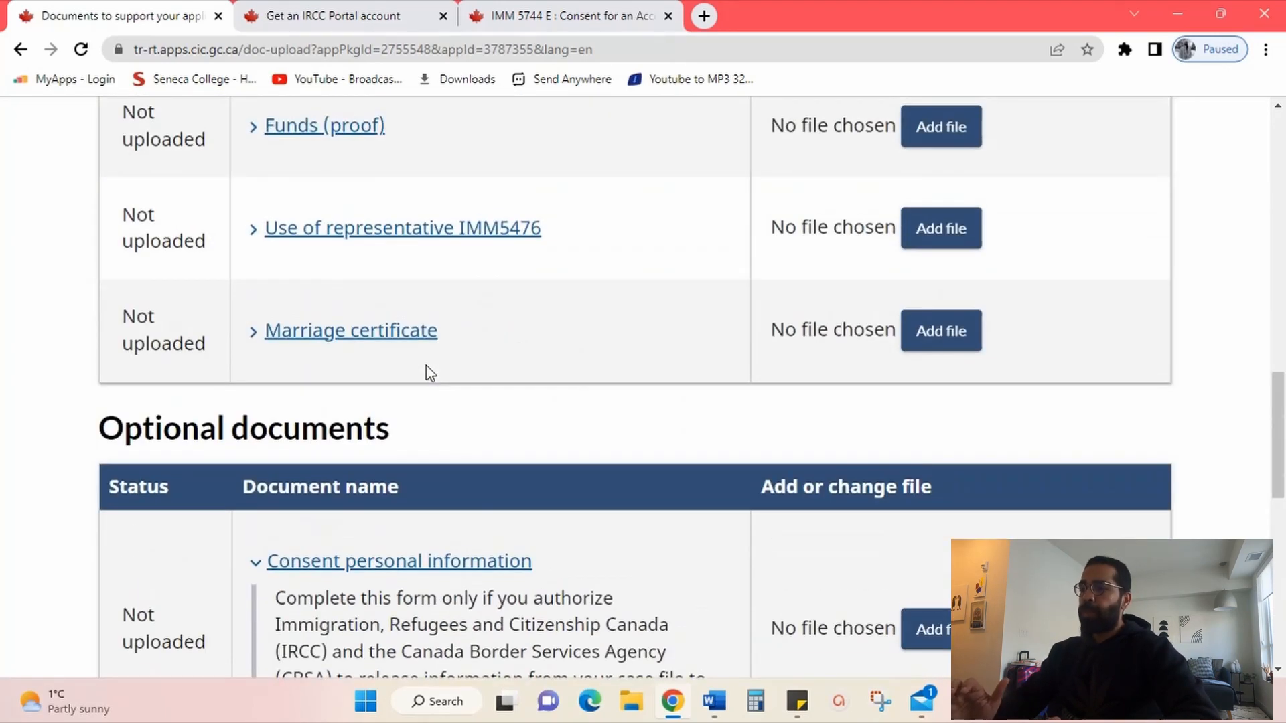
{"action": "scroll", "coordinate": [426, 371], "scroll_direction": "down", "scroll_amount": 5}
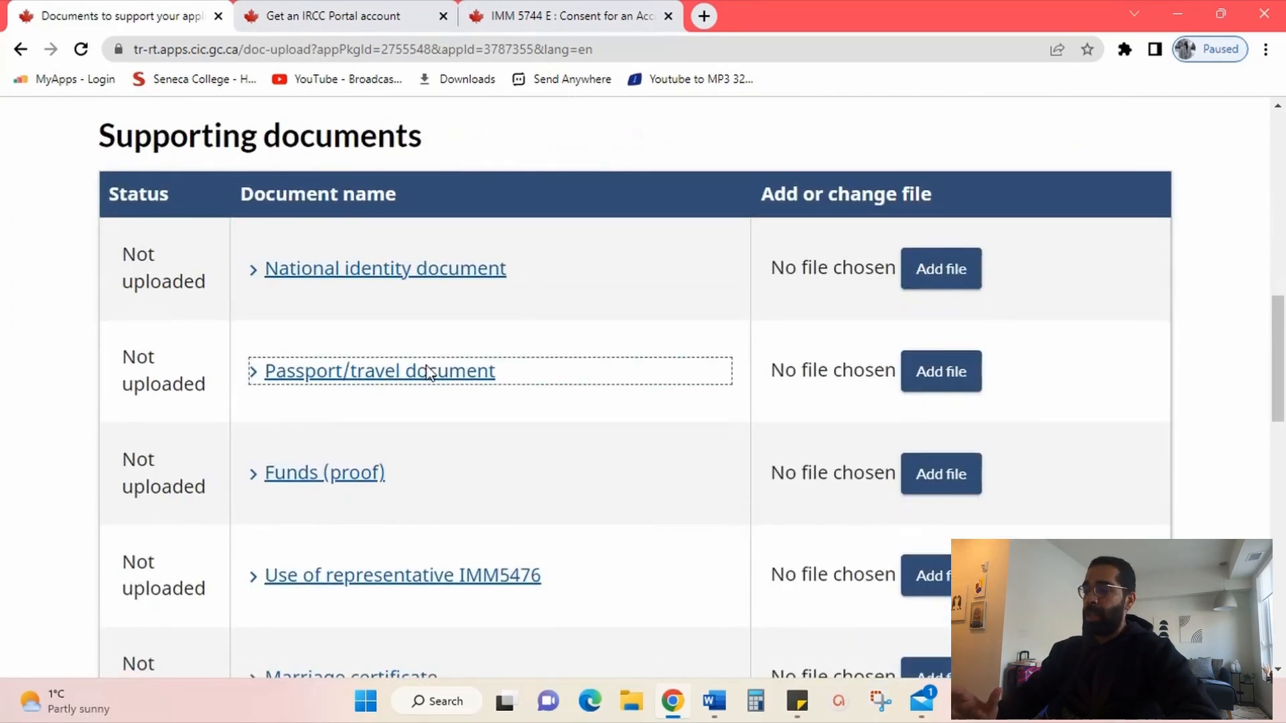
Step: Recheck the required files from the national identity document to the marriage certificate, plus the optional consent, employer letter and additional documents
{"action": "scroll", "coordinate": [429, 372], "scroll_direction": "down", "scroll_amount": 10}
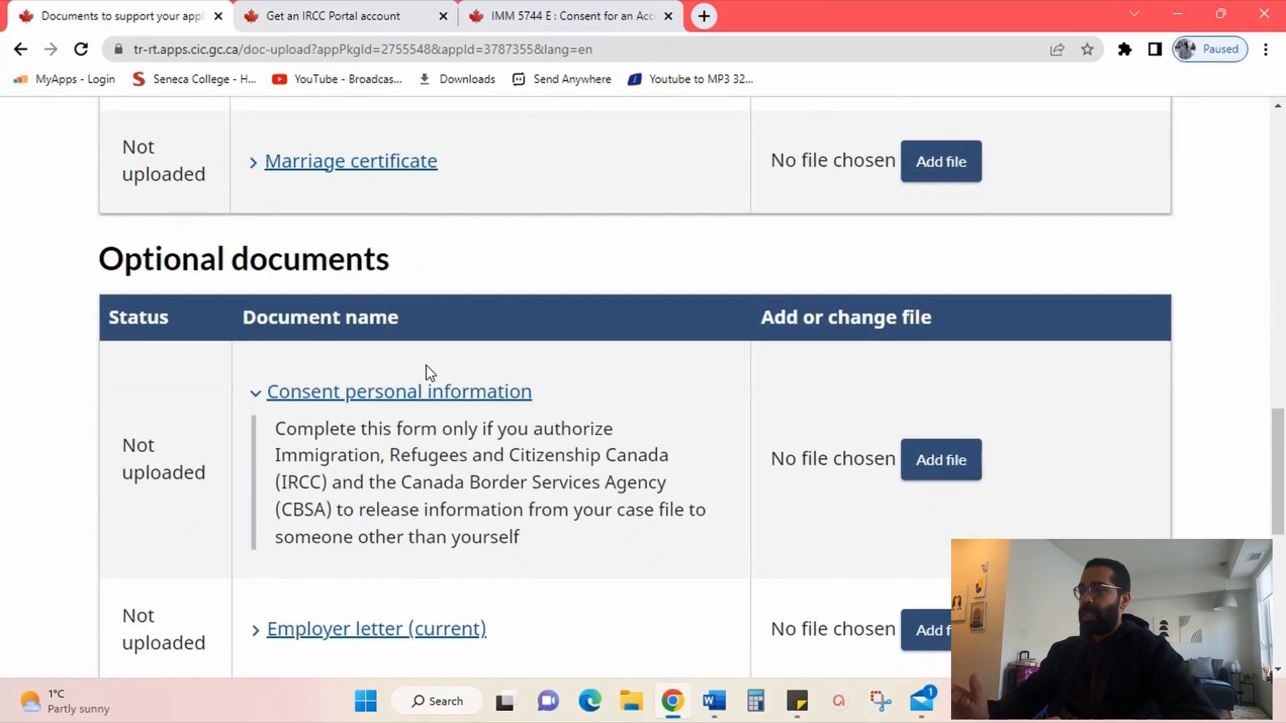
{"action": "scroll", "coordinate": [426, 370], "scroll_direction": "down", "scroll_amount": 5}
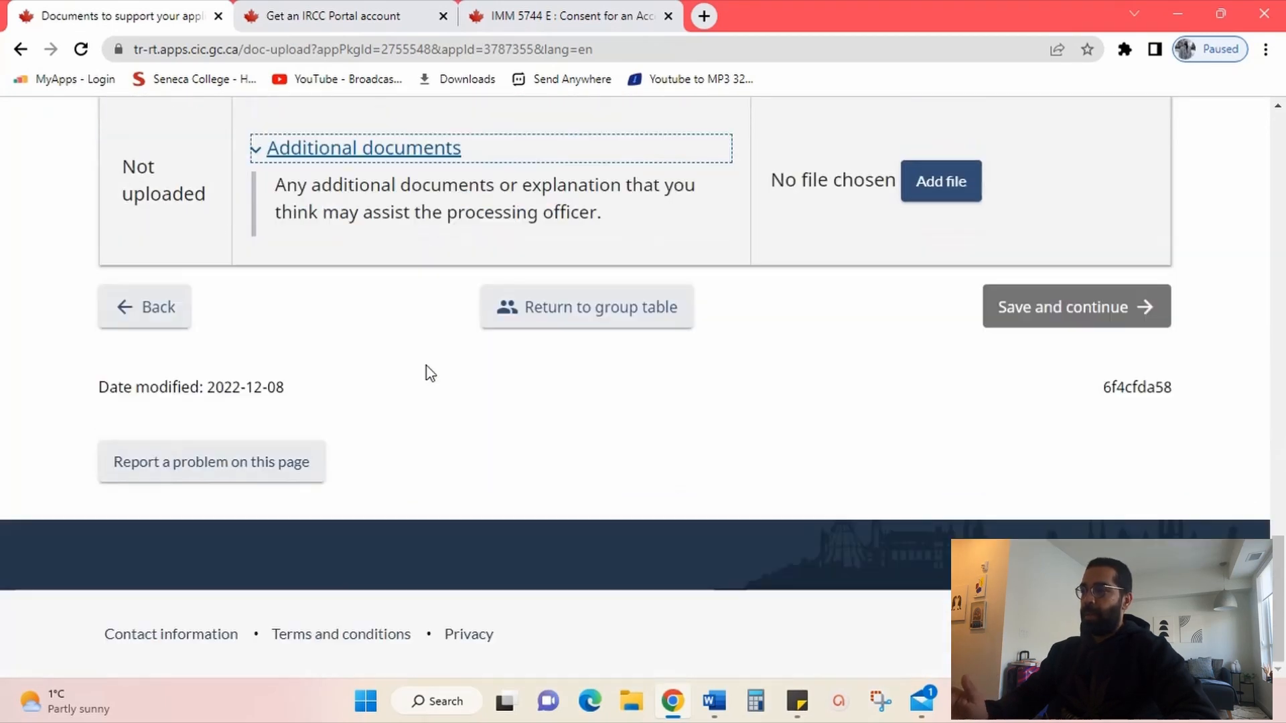
{"action": "scroll", "coordinate": [803, 375], "scroll_direction": "up", "scroll_amount": 2}
{"action": "scroll", "coordinate": [801, 372], "scroll_direction": "up", "scroll_amount": 6}
{"action": "scroll", "coordinate": [837, 373], "scroll_direction": "down", "scroll_amount": 7}
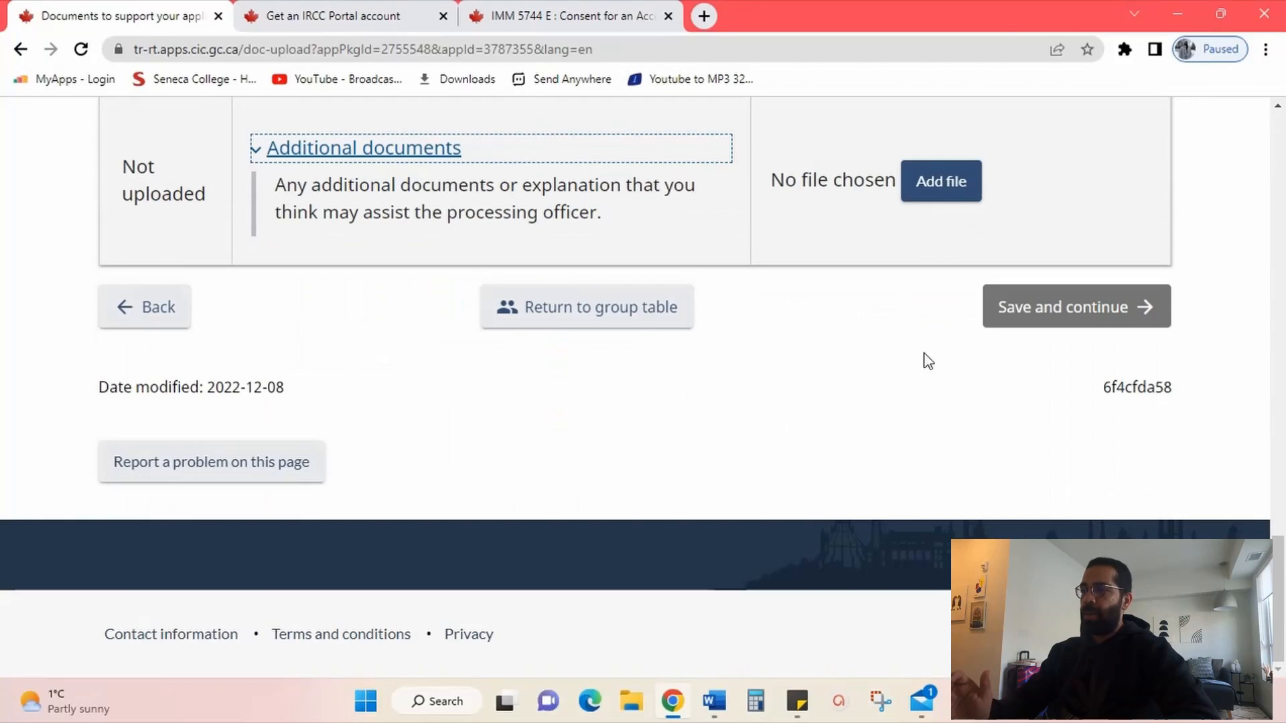
{"action": "scroll", "coordinate": [1048, 303], "scroll_direction": "up", "scroll_amount": 3}
{"action": "scroll", "coordinate": [1049, 302], "scroll_direction": "up", "scroll_amount": 10}
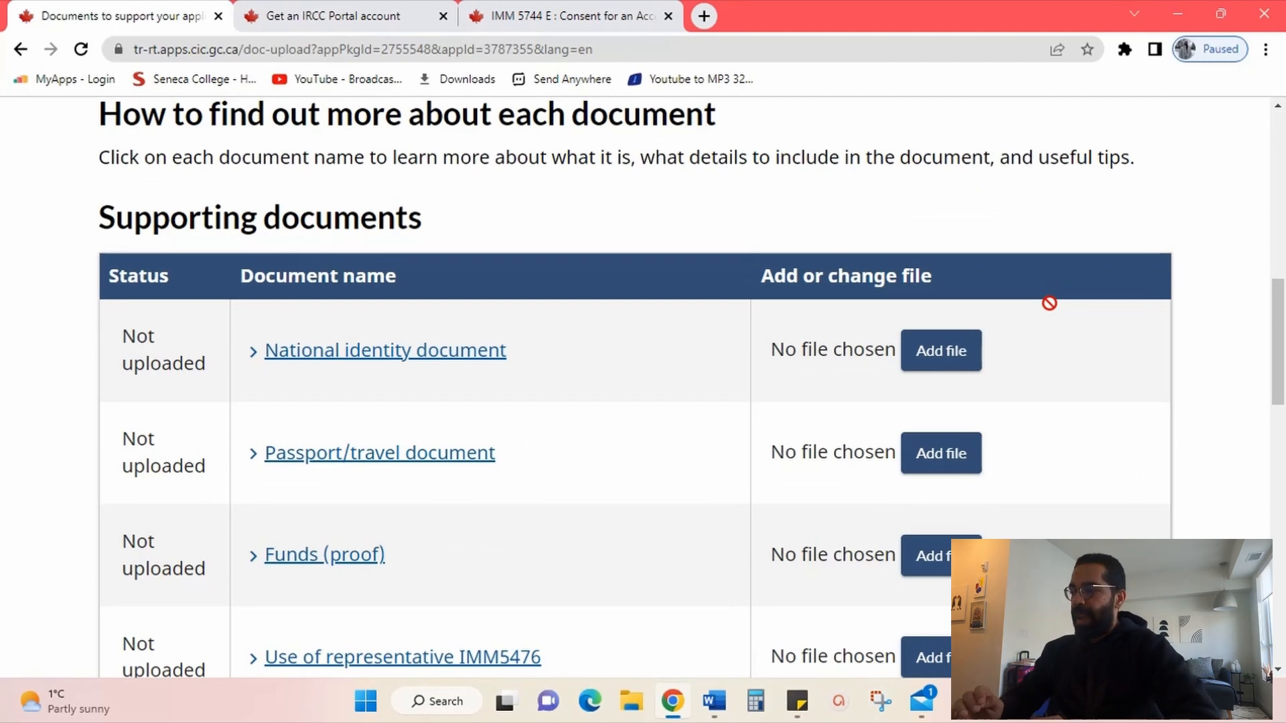
{"action": "scroll", "coordinate": [1049, 303], "scroll_direction": "down", "scroll_amount": 6}
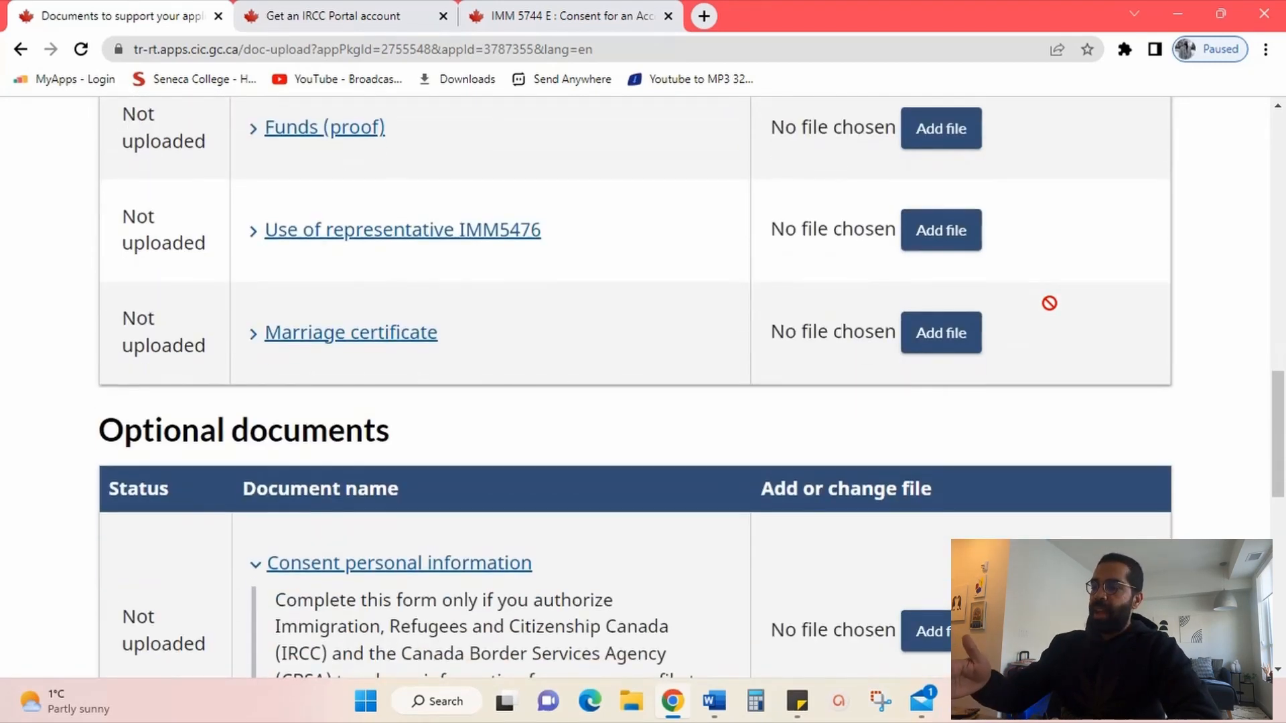
{"action": "scroll", "coordinate": [1048, 303], "scroll_direction": "up", "scroll_amount": 6}
{"action": "scroll", "coordinate": [1049, 303], "scroll_direction": "down", "scroll_amount": 10}
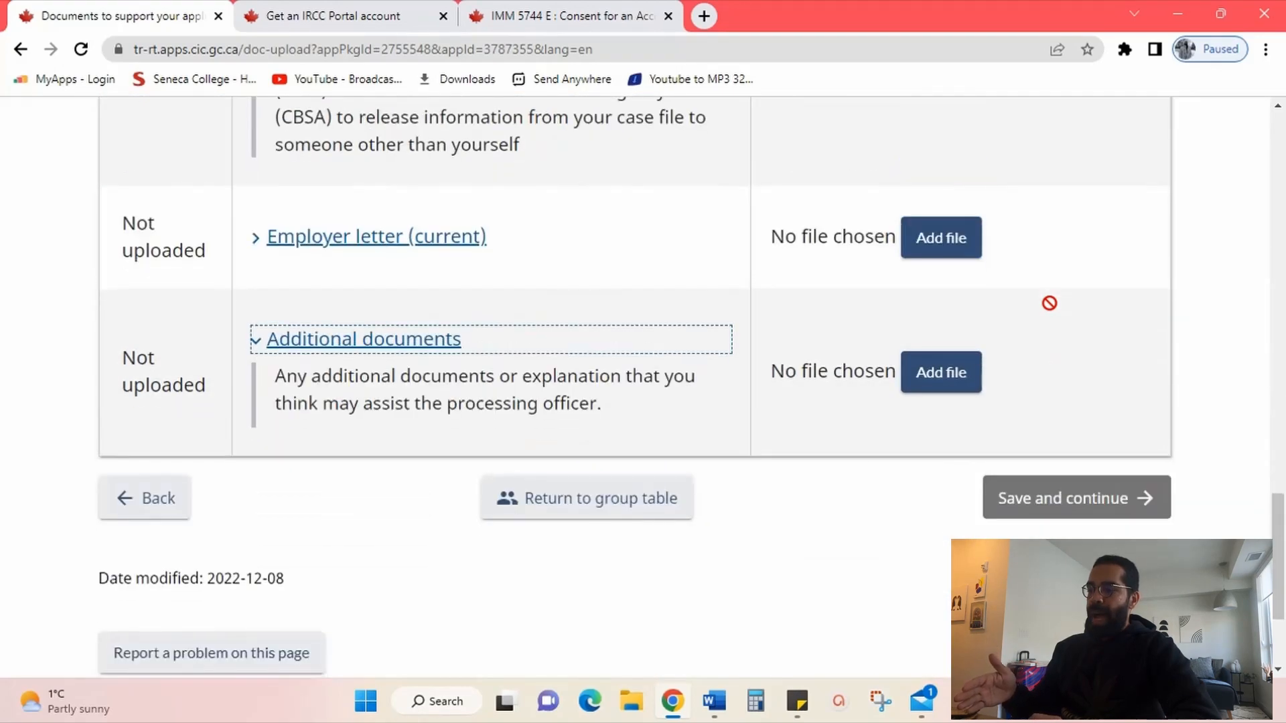
Step: Return to the group table and examine the application status and available actions for each family member
{"action": "left_click", "coordinate": [586, 498]}
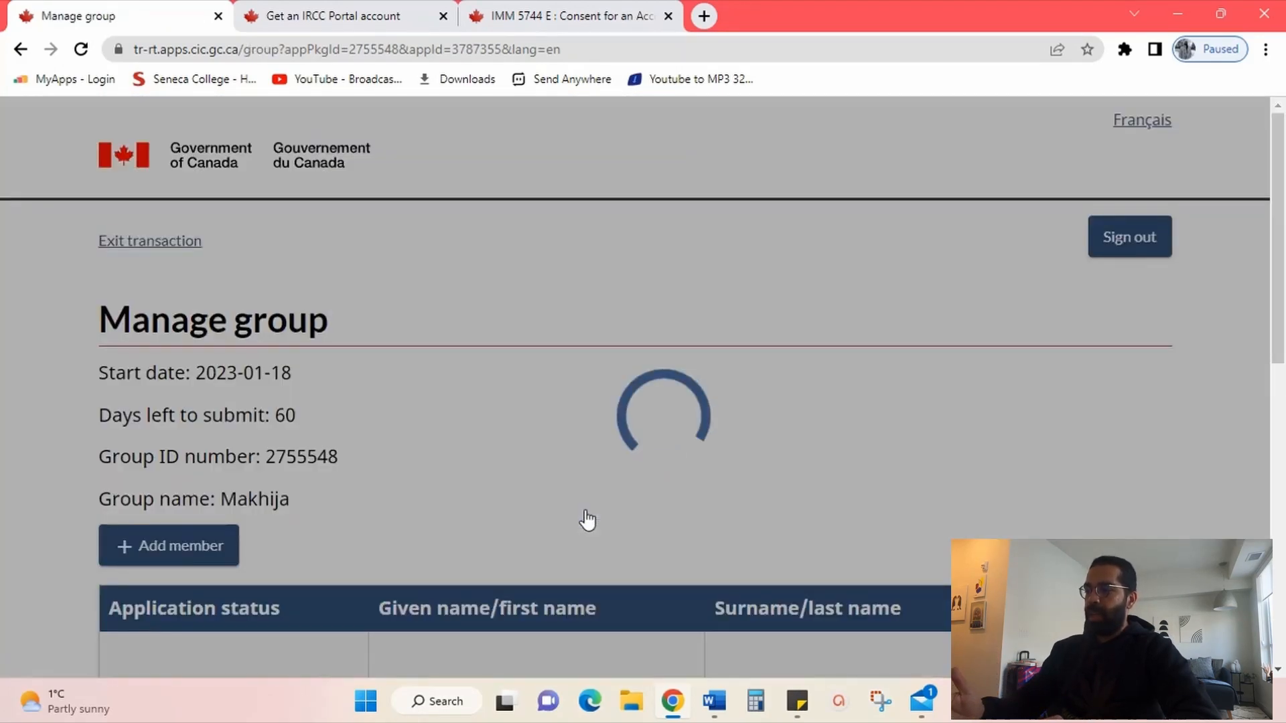
{"action": "scroll", "coordinate": [587, 519], "scroll_direction": "down", "scroll_amount": 3}
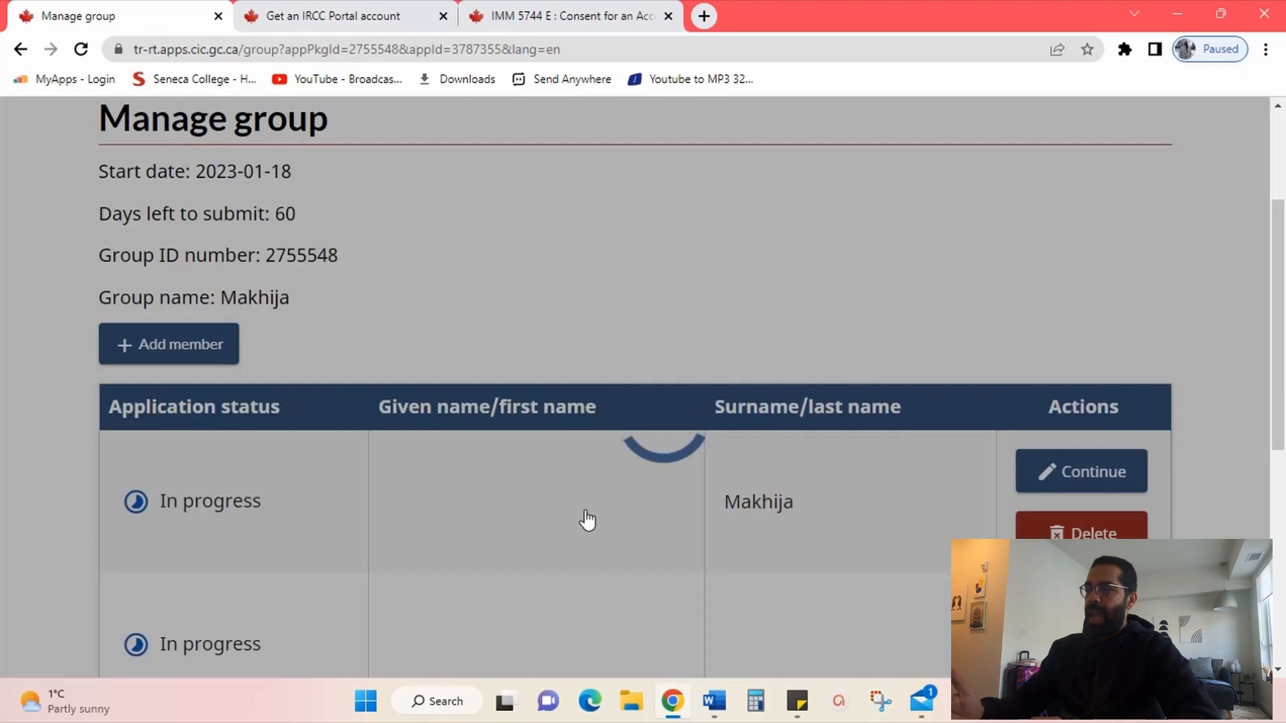
{"action": "scroll", "coordinate": [586, 520], "scroll_direction": "down", "scroll_amount": 4}
{"action": "left_click", "coordinate": [1090, 347]}
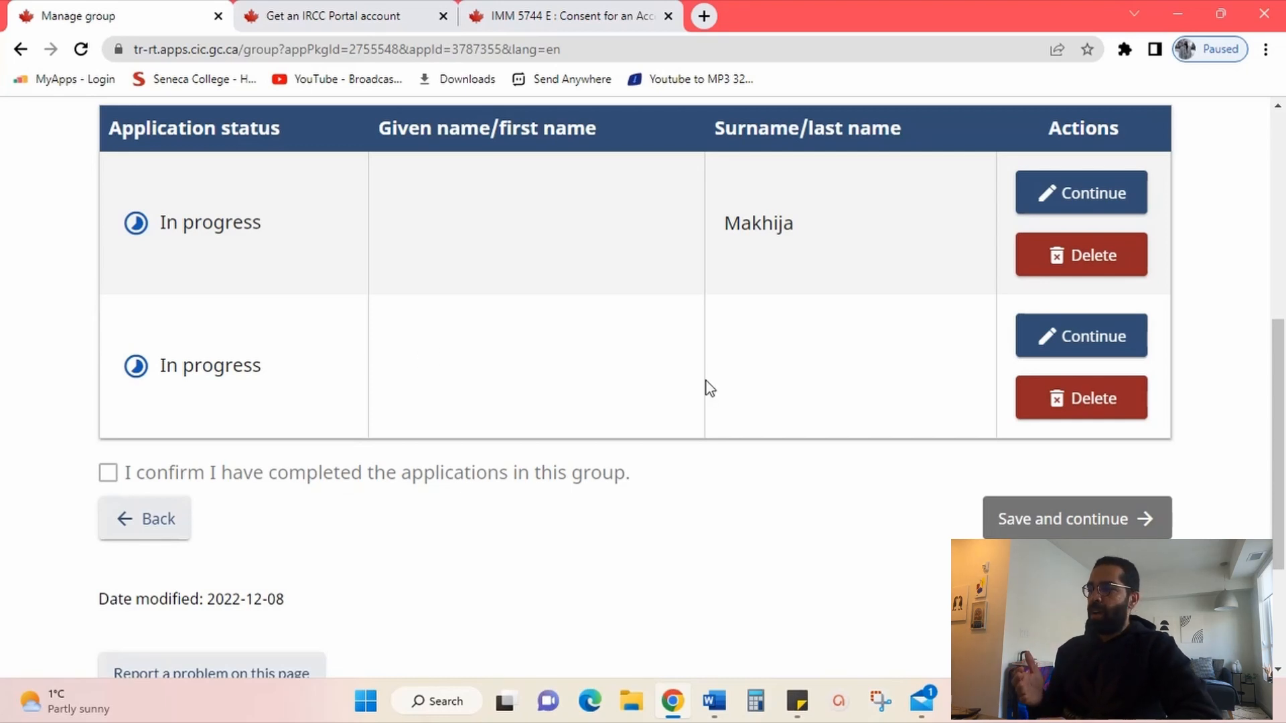
{"action": "scroll", "coordinate": [709, 387], "scroll_direction": "up", "scroll_amount": 1}
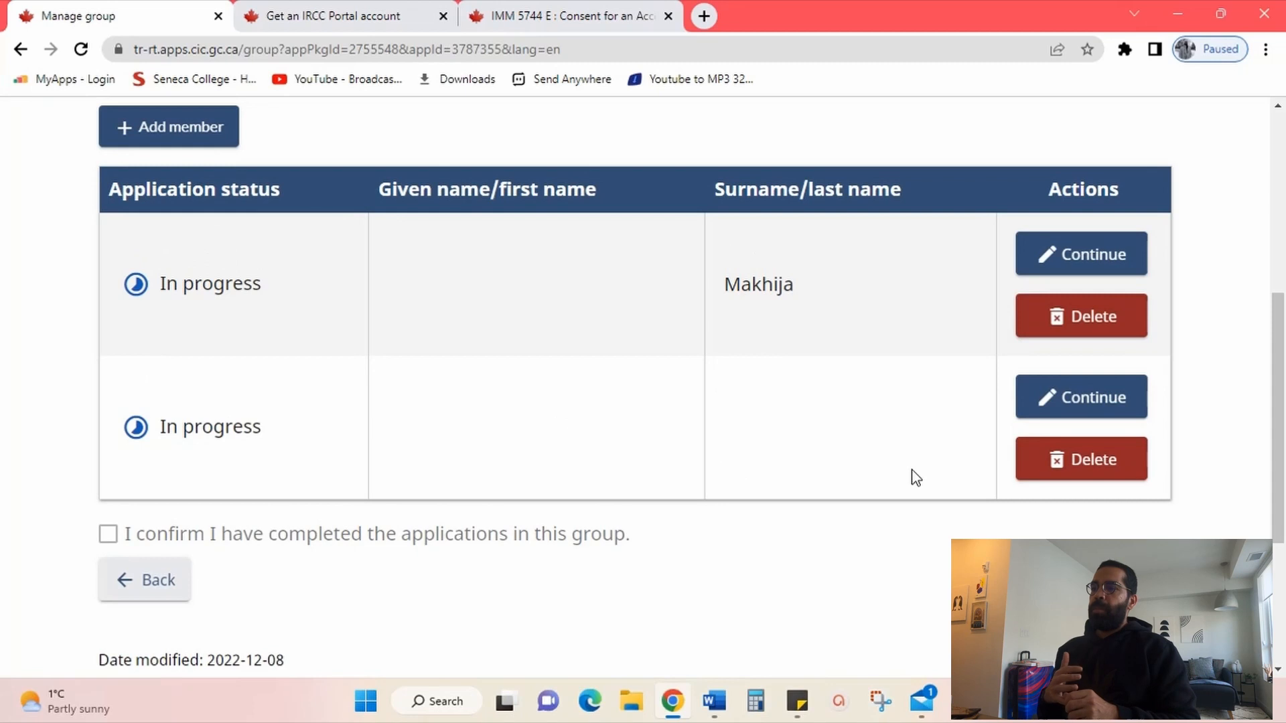